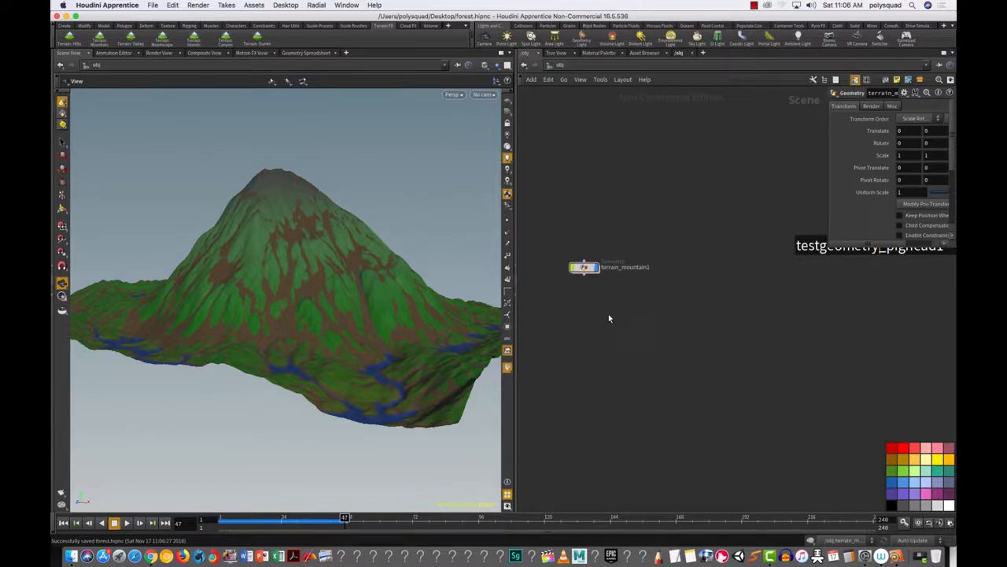
Step: Add a Geometry object below terrain_mountain1 and name it Forest
{"action": "key", "text": "Tab"}
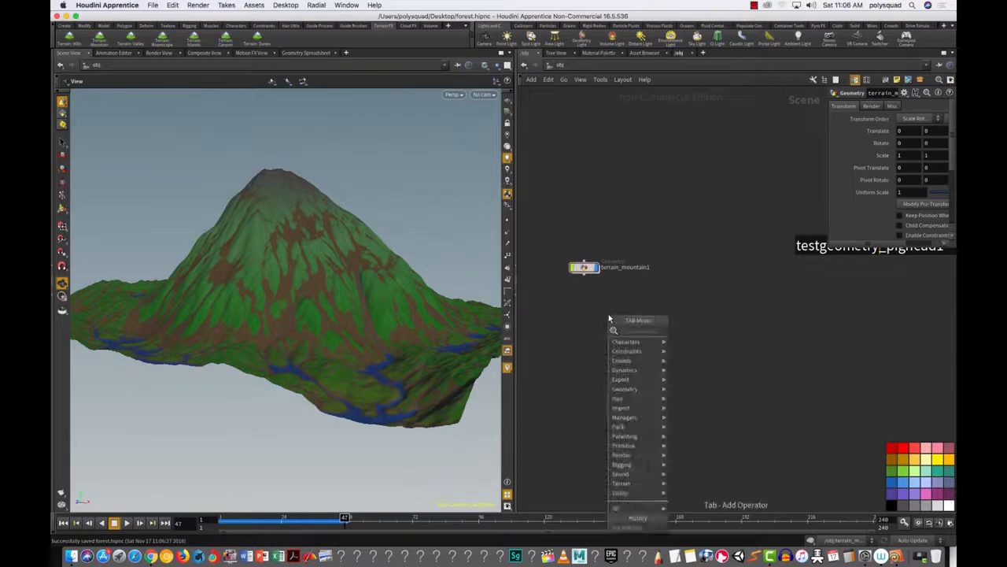
{"action": "type", "text": "geo"}
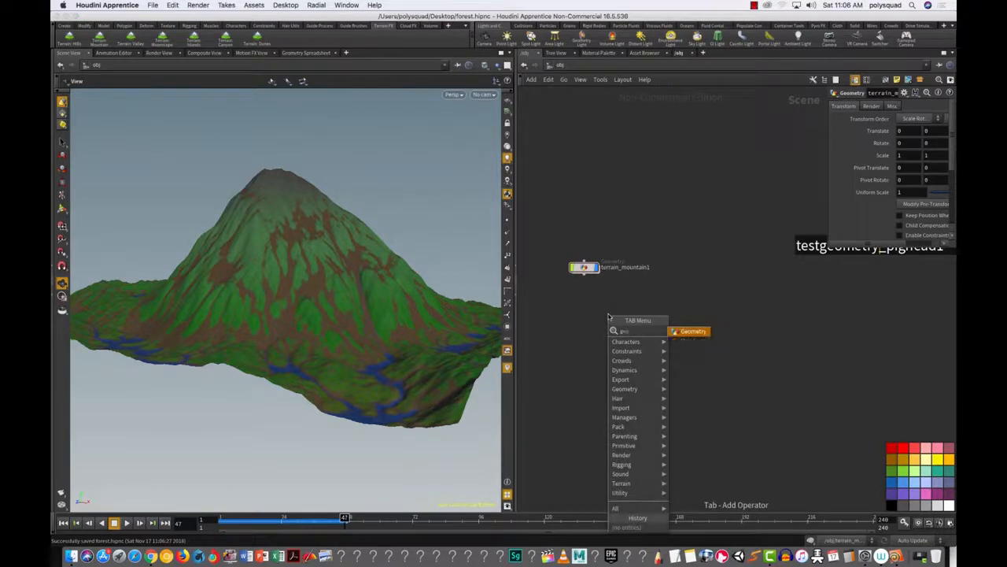
{"action": "left_click", "coordinate": [702, 332]}
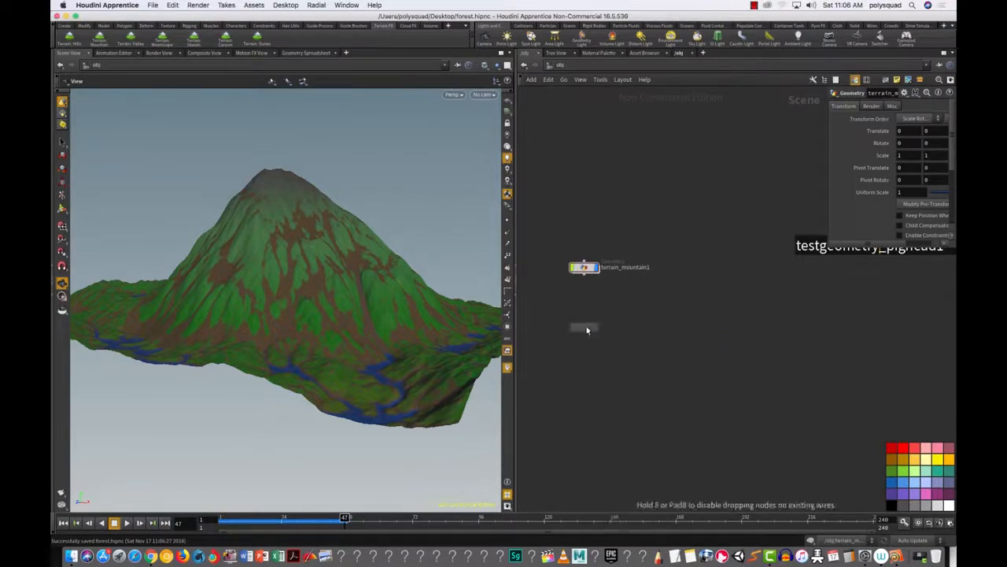
{"action": "left_click", "coordinate": [612, 330]}
{"action": "double_click", "coordinate": [611, 329]}
{"action": "type", "text": "Forest"}
{"action": "key", "text": "Return"}
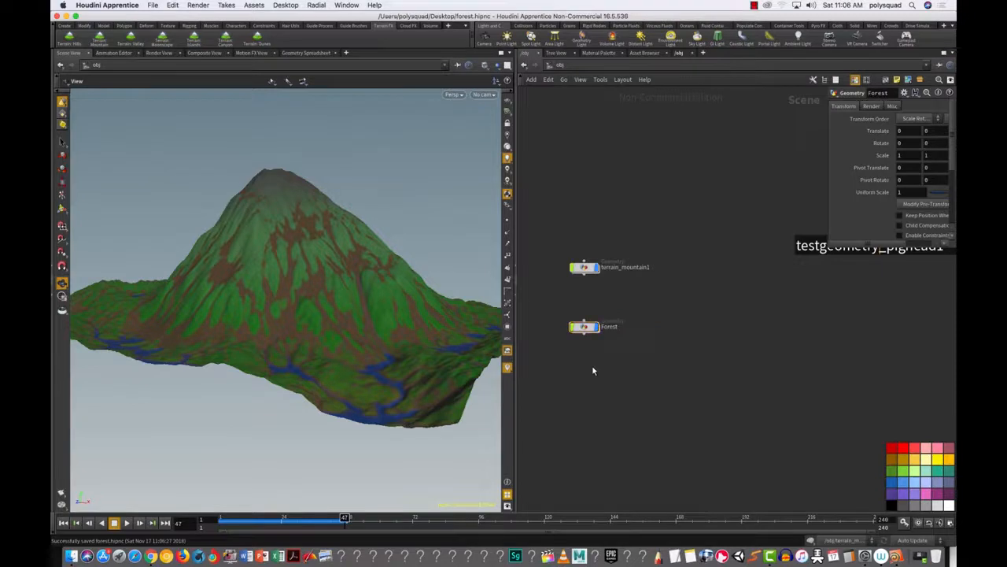
Step: Add a second Geometry object below Forest and name it Tree
{"action": "key", "text": "Tab"}
{"action": "type", "text": "geo"}
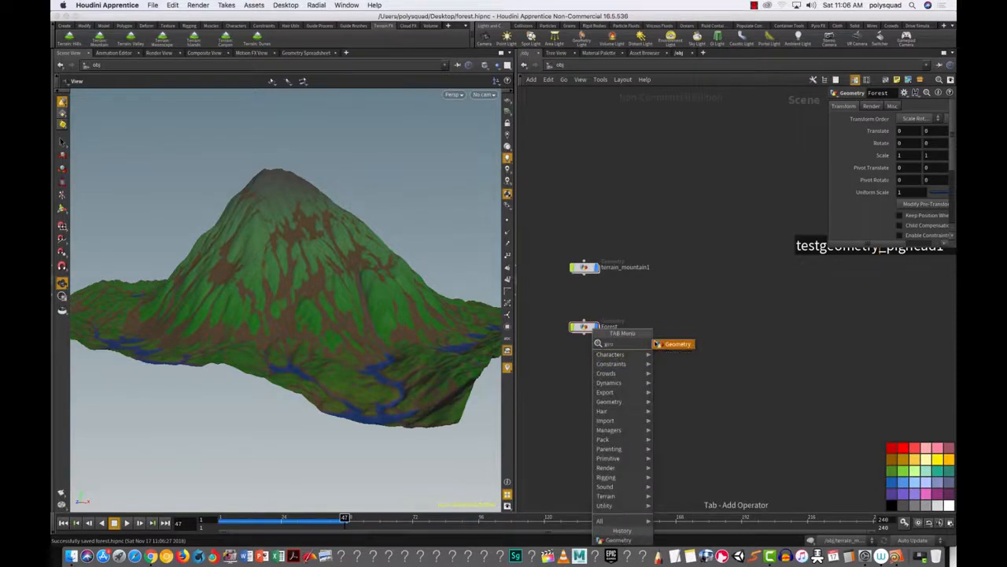
{"action": "key", "text": "Return"}
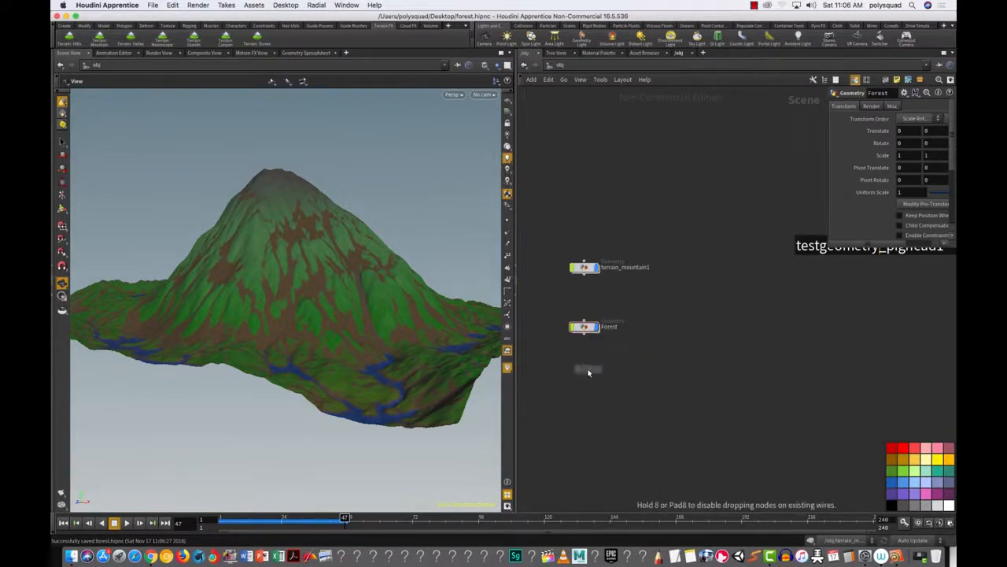
{"action": "left_click", "coordinate": [595, 371]}
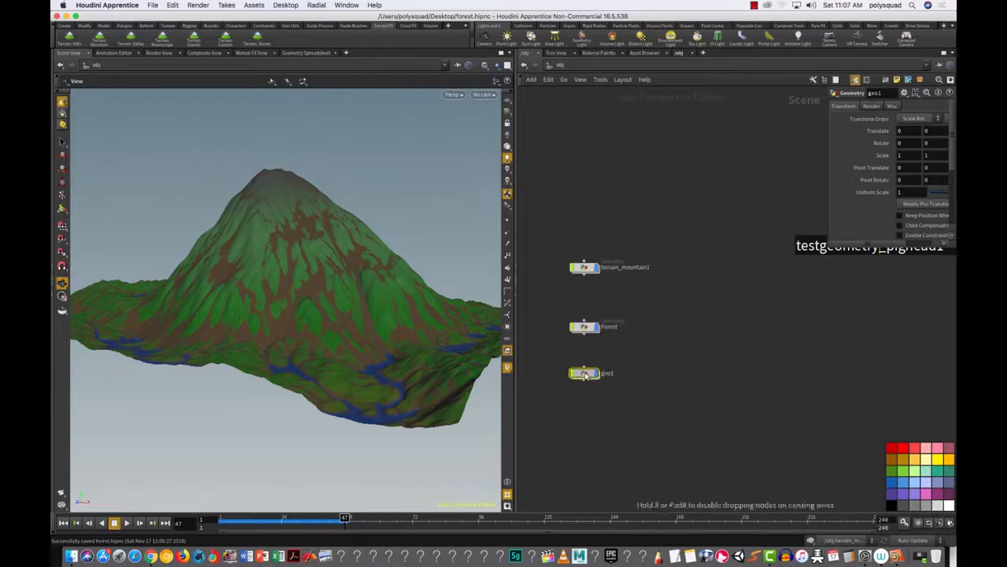
{"action": "double_click", "coordinate": [605, 373]}
{"action": "type", "text": "Tr"}
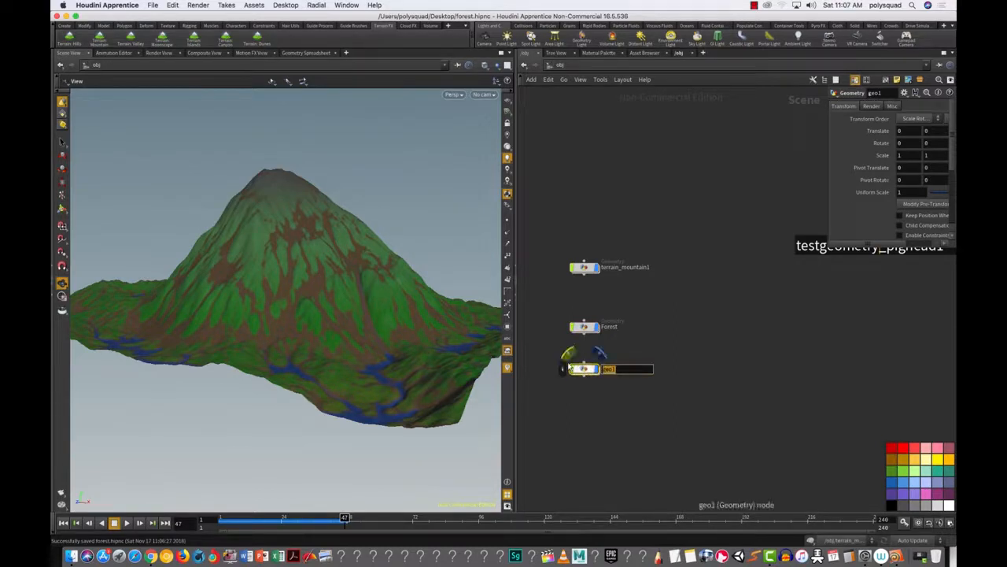
{"action": "type", "text": "ee"}
{"action": "key", "text": "Return"}
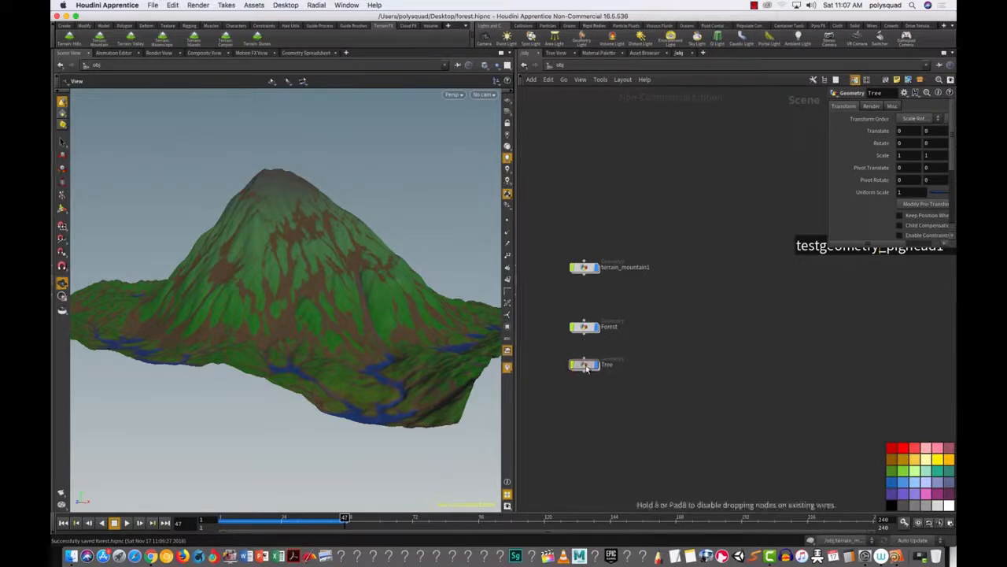
Step: Inside Tree, widen file1's parameter pane and browse for its Geometry File
{"action": "double_click", "coordinate": [584, 370]}
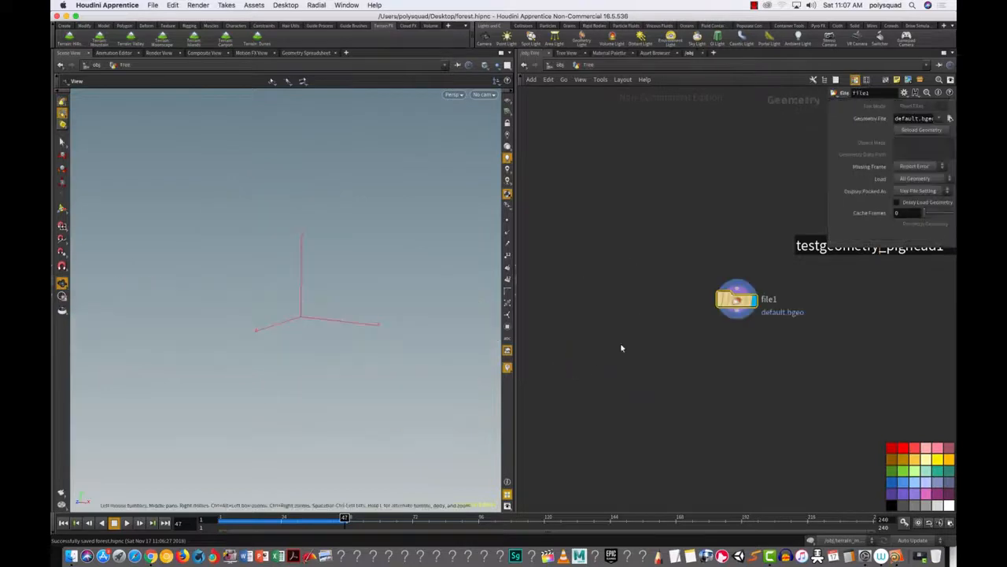
{"action": "left_click_drag", "start_coordinate": [735, 334], "coordinate": [592, 319]}
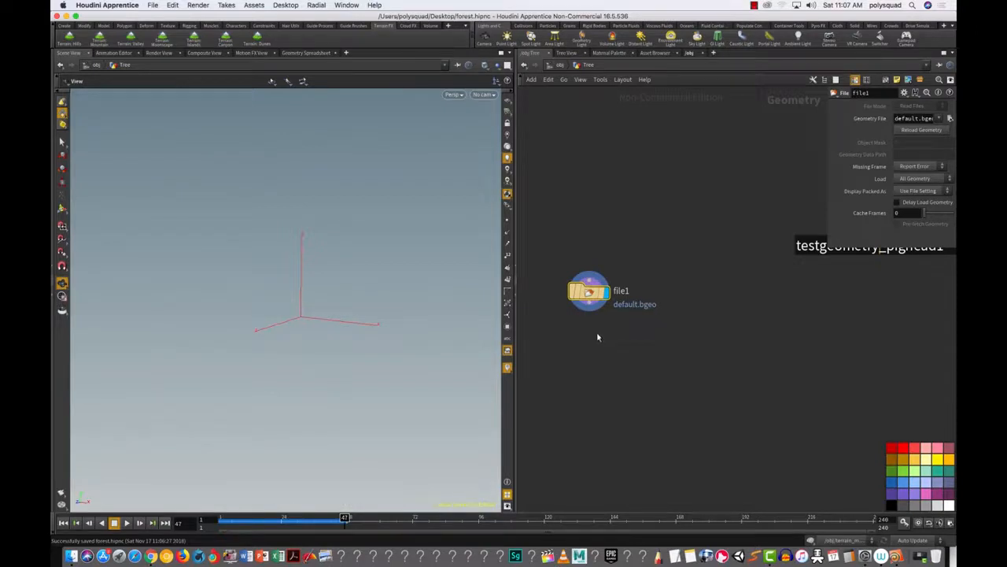
{"action": "left_click_drag", "start_coordinate": [826, 216], "coordinate": [672, 223]}
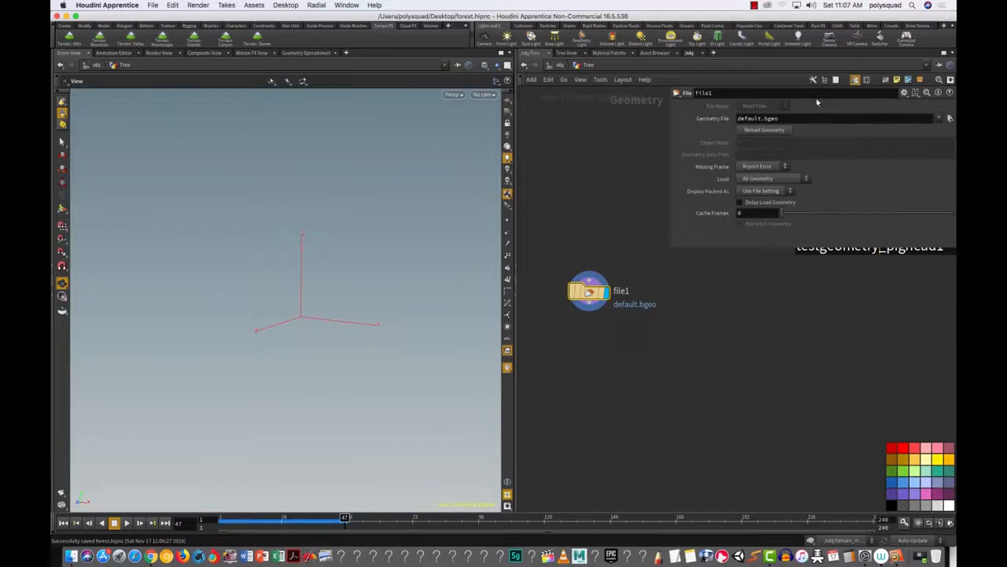
{"action": "left_click", "coordinate": [949, 119]}
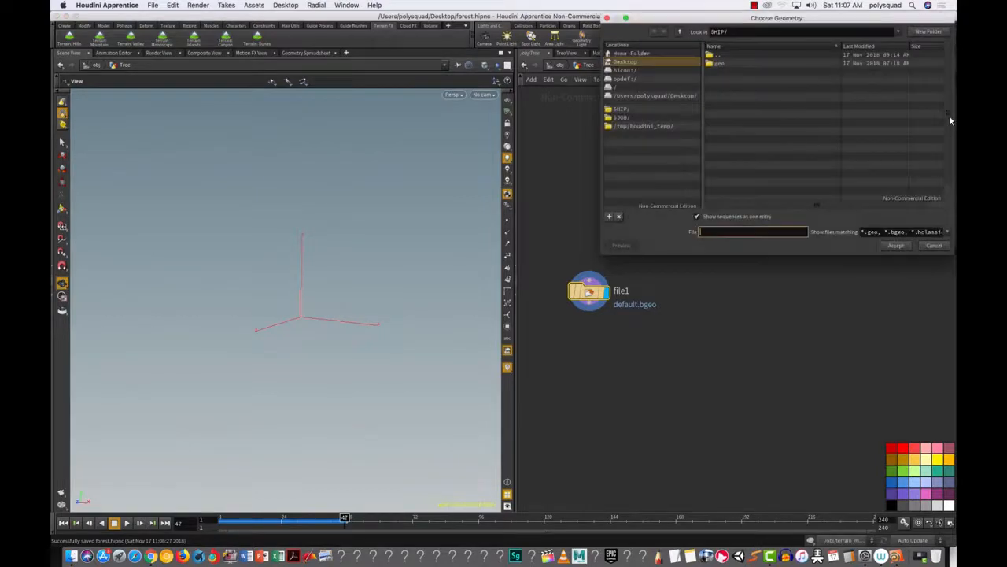
Step: Load tree1.bgeo.gz from $HIP/geo/tree into file1, listing sequence files individually
{"action": "left_click", "coordinate": [738, 67]}
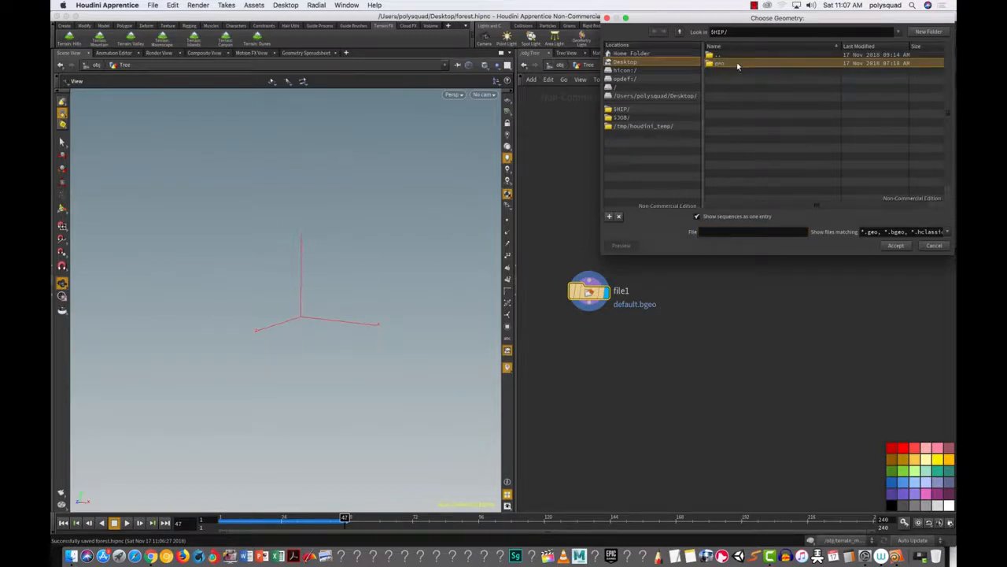
{"action": "double_click", "coordinate": [737, 65]}
{"action": "double_click", "coordinate": [725, 72]}
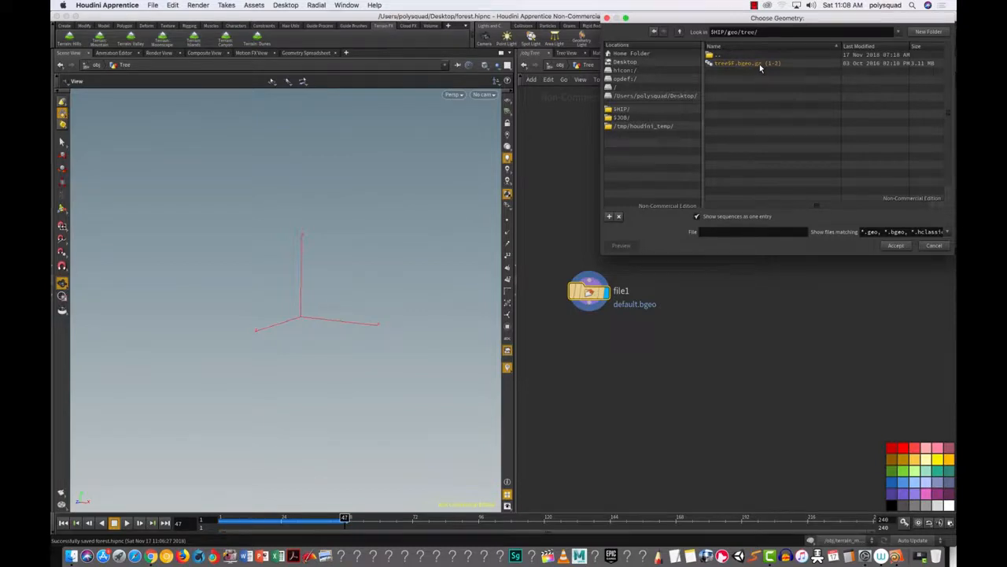
{"action": "left_click", "coordinate": [696, 217]}
{"action": "left_click", "coordinate": [725, 64]}
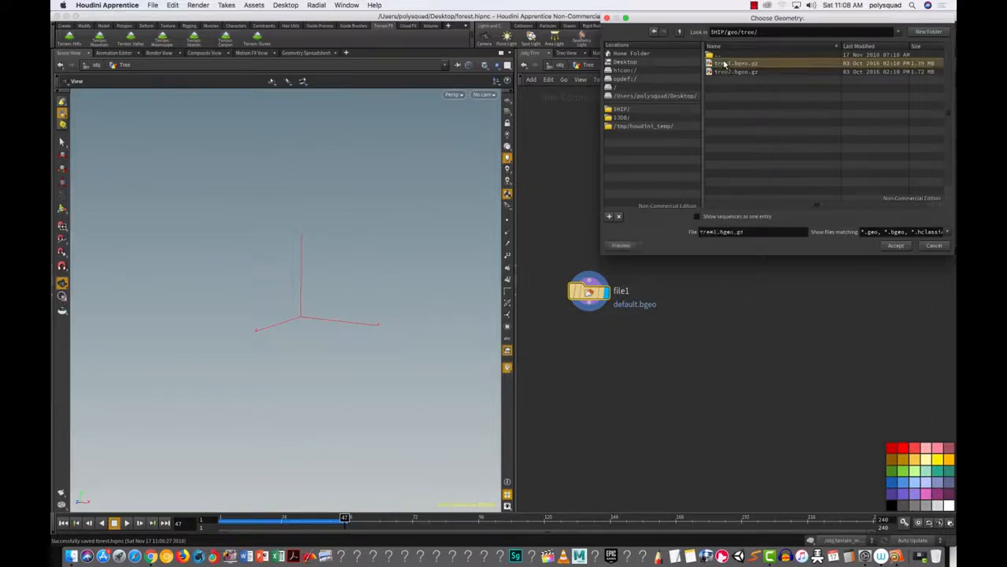
{"action": "left_click", "coordinate": [896, 245]}
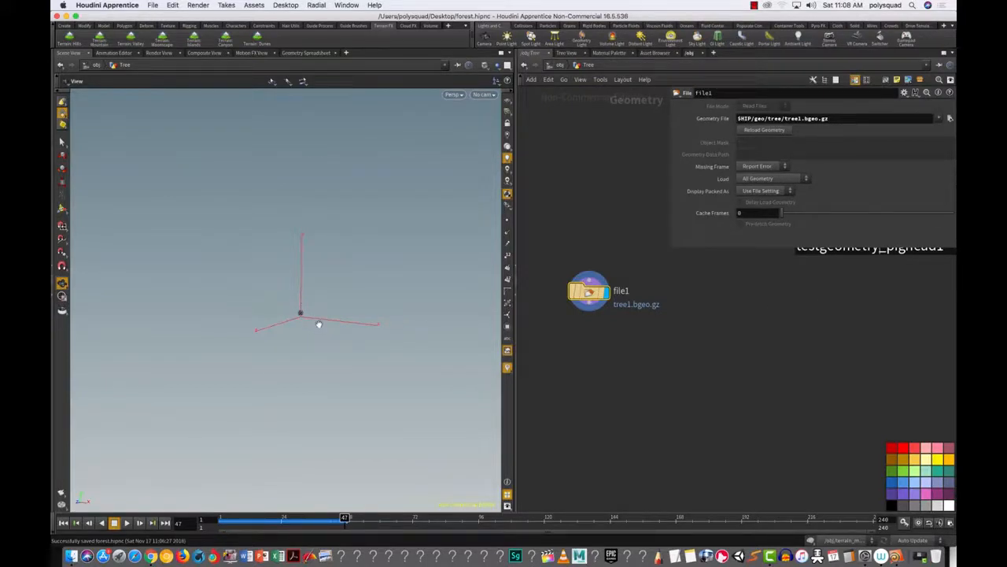
Step: Frame the loaded tree in the viewport and nudge file1 slightly down and right
{"action": "key", "text": "g"}
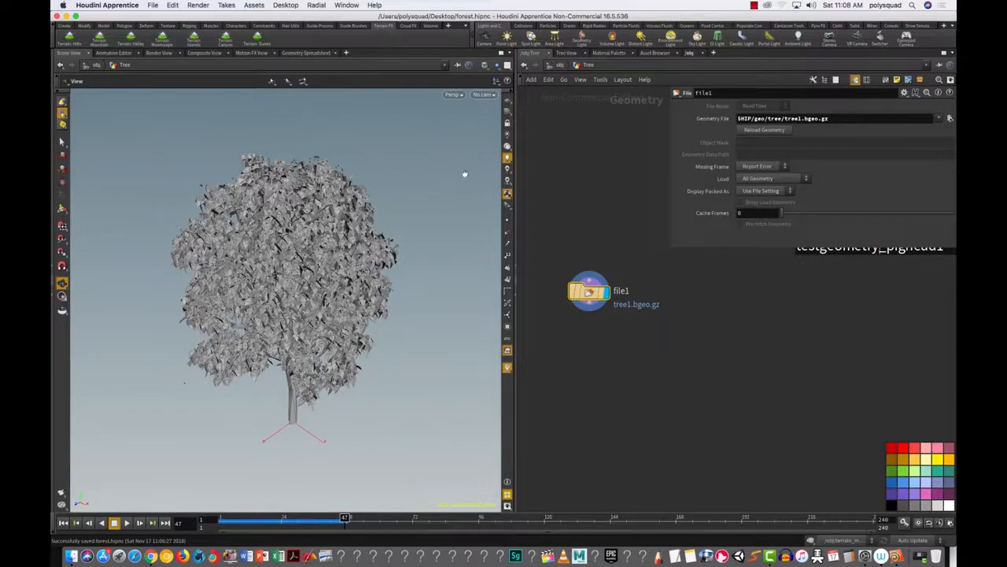
{"action": "mouse_move", "coordinate": [587, 292]}
{"action": "left_click_drag", "start_coordinate": [589, 292], "coordinate": [600, 297]}
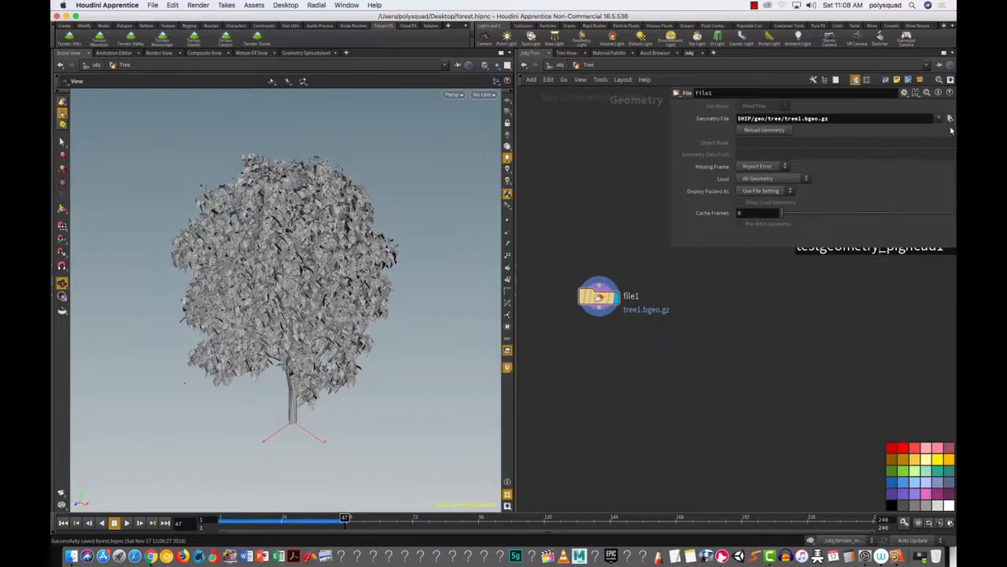
{"action": "left_click_drag", "start_coordinate": [687, 359], "coordinate": [517, 244]}
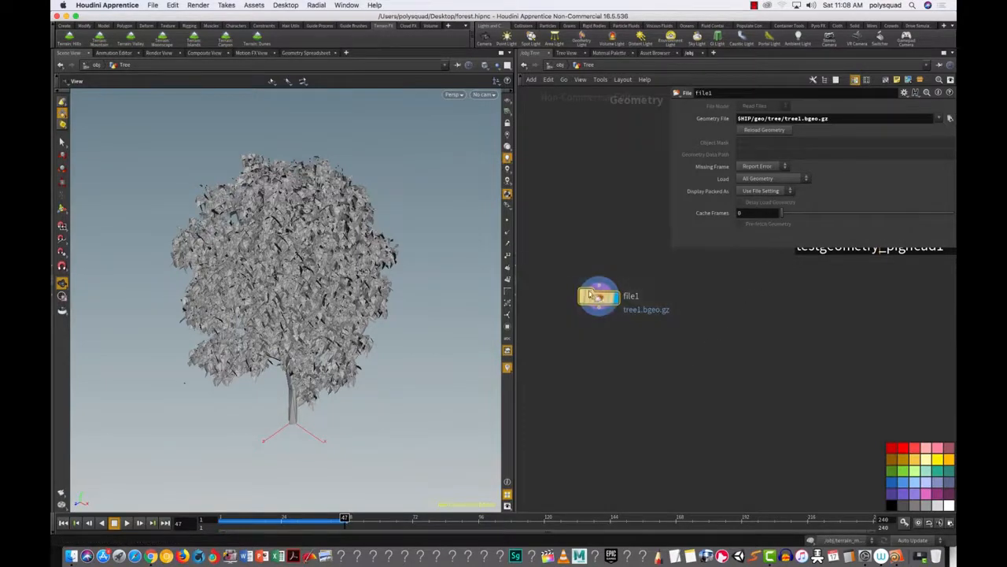
{"action": "left_click_drag", "start_coordinate": [598, 299], "coordinate": [616, 316]}
{"action": "left_click_drag", "start_coordinate": [682, 361], "coordinate": [709, 373]}
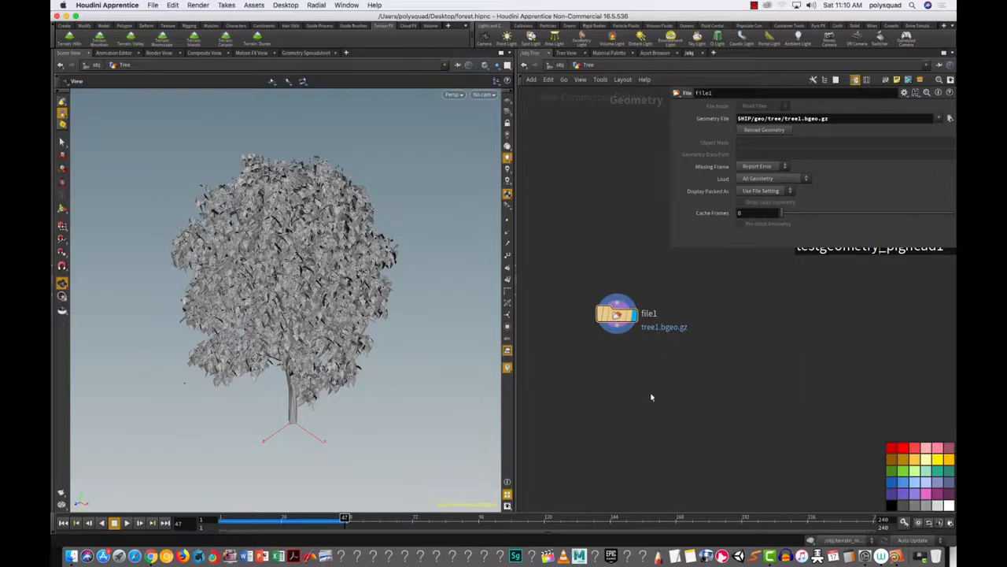
Step: Add a Color node below file1 and make it the displayed node
{"action": "key", "text": "Tab"}
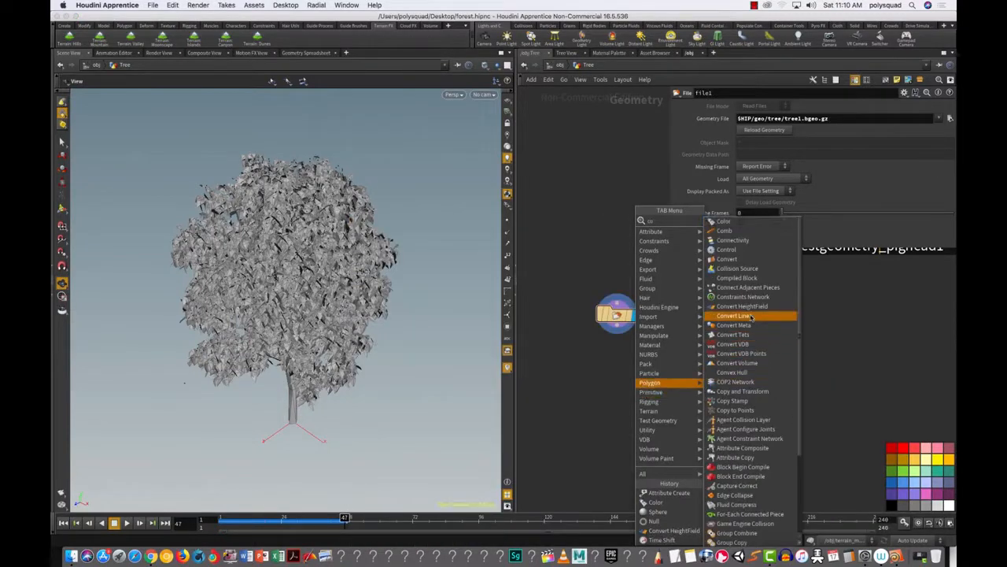
{"action": "left_click", "coordinate": [725, 225]}
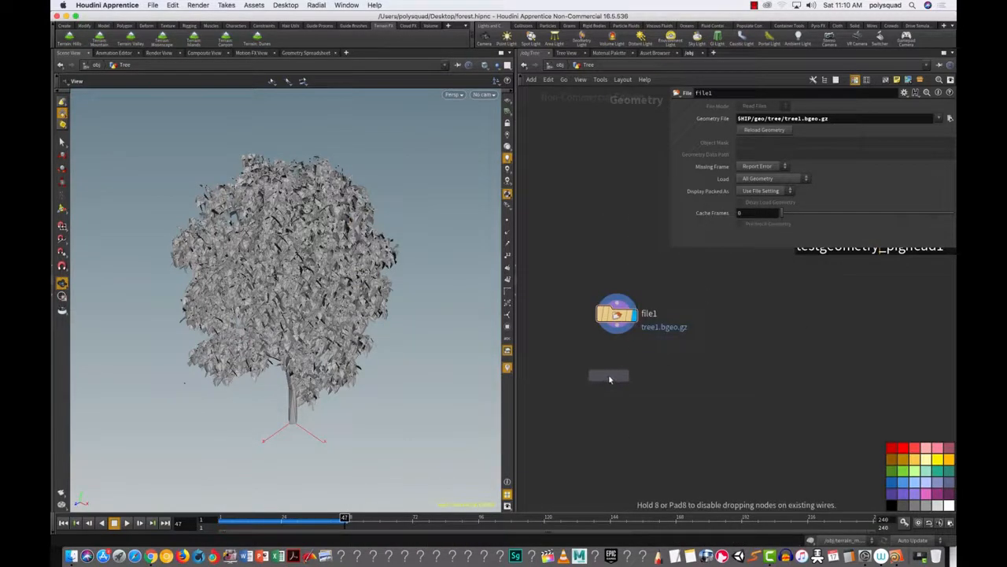
{"action": "left_click", "coordinate": [608, 375]}
{"action": "left_click", "coordinate": [636, 371]}
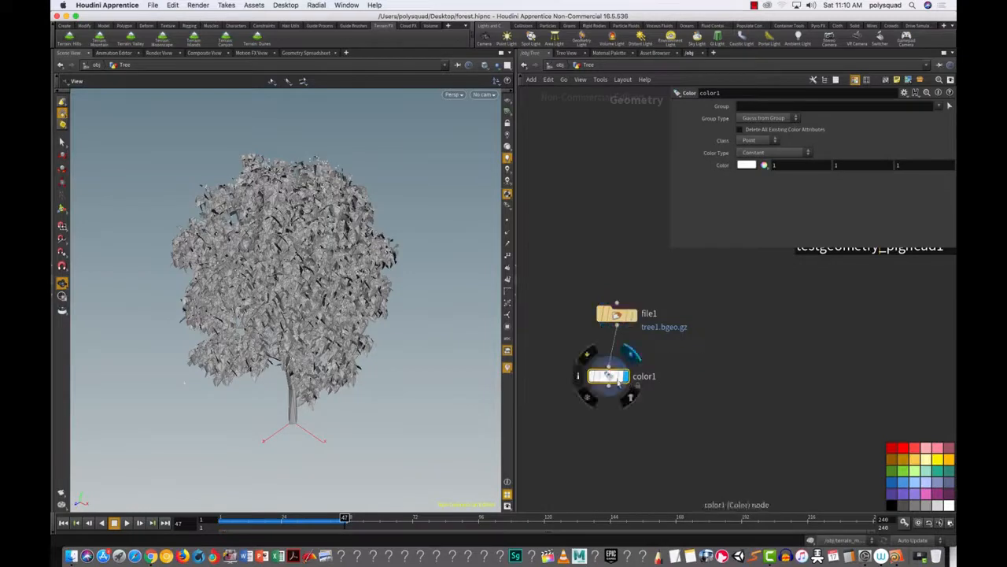
Step: Tint the tree a muted green of 0.291311, 0.584, 0.189216
{"action": "left_click", "coordinate": [746, 167]}
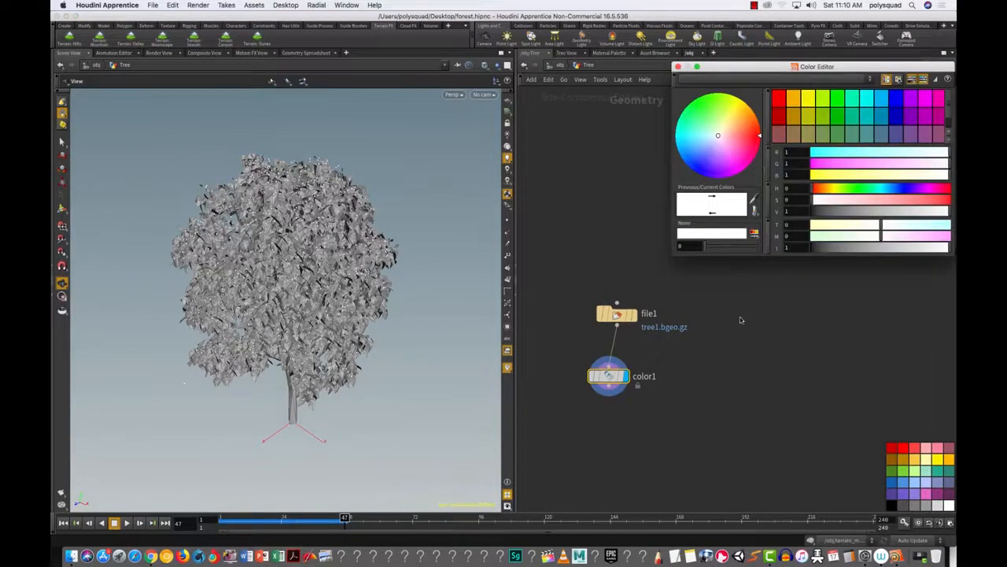
{"action": "left_click", "coordinate": [839, 103]}
{"action": "left_click_drag", "start_coordinate": [887, 165], "coordinate": [868, 169]}
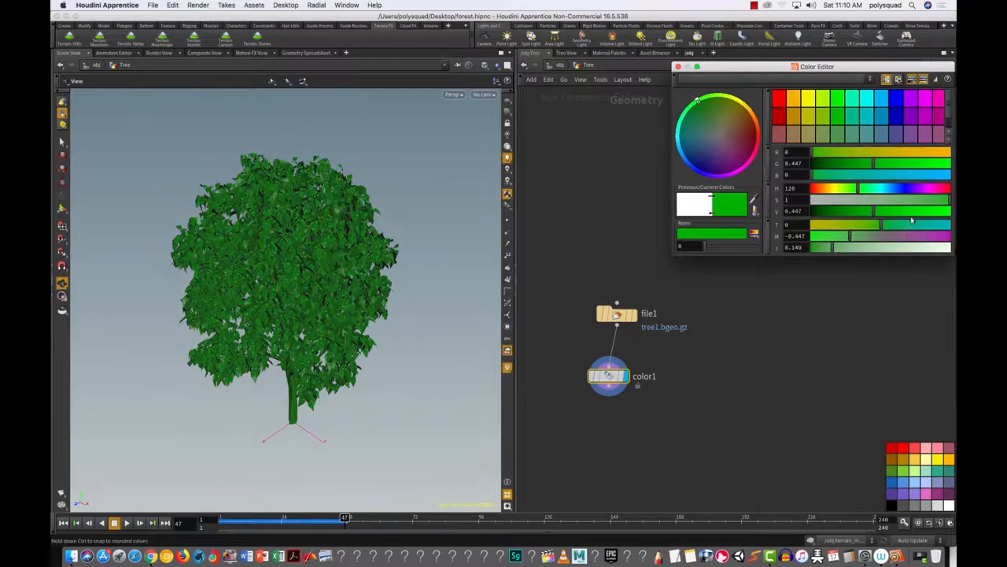
{"action": "left_click_drag", "start_coordinate": [903, 224], "coordinate": [860, 188]}
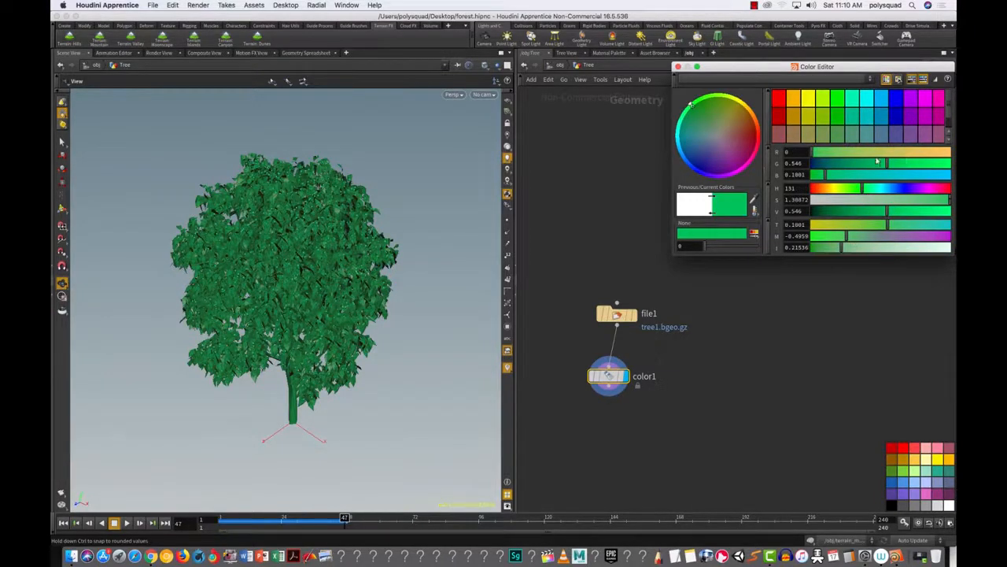
{"action": "left_click", "coordinate": [826, 153]}
{"action": "left_click_drag", "start_coordinate": [825, 154], "coordinate": [890, 165]}
{"action": "left_click_drag", "start_coordinate": [918, 202], "coordinate": [890, 214]}
{"action": "left_click", "coordinate": [836, 302]}
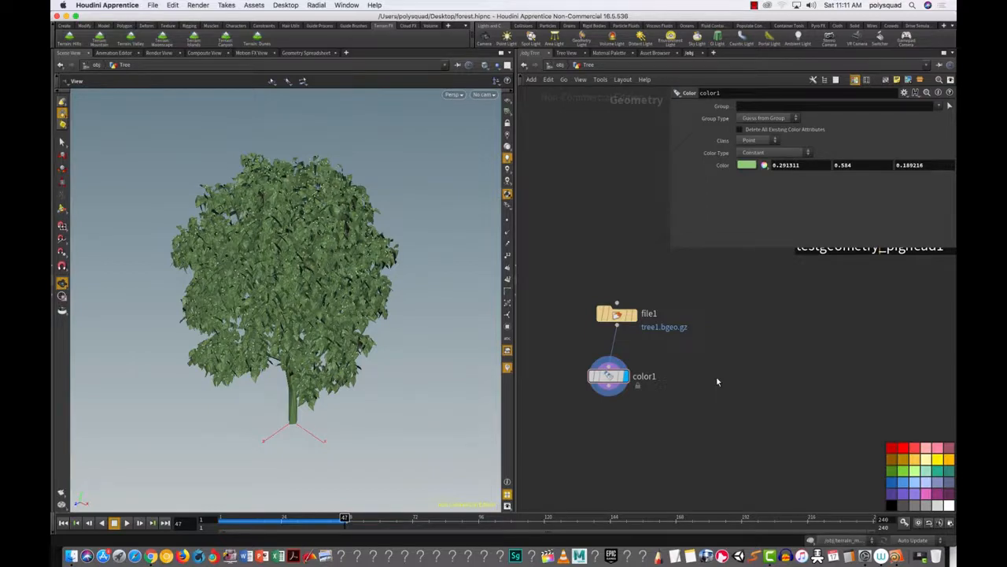
Step: Duplicate color1 as a connected color2 beneath it, limited to the trunk group
{"action": "left_click_drag", "start_coordinate": [667, 414], "coordinate": [651, 443]}
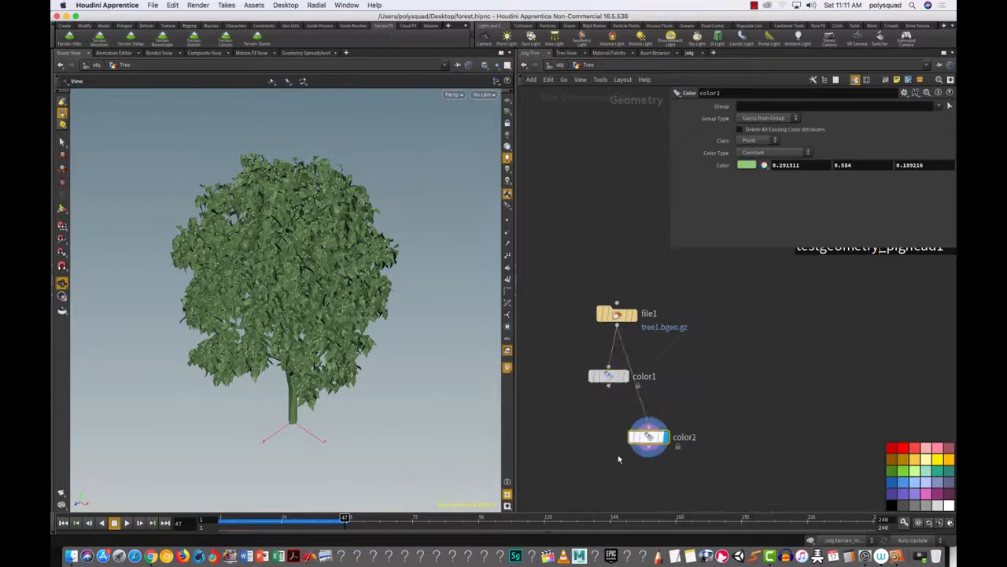
{"action": "left_click", "coordinate": [608, 391]}
{"action": "left_click", "coordinate": [649, 428]}
{"action": "mouse_move", "coordinate": [655, 446]}
{"action": "left_click_drag", "start_coordinate": [655, 446], "coordinate": [607, 463]}
{"action": "left_click_drag", "start_coordinate": [558, 418], "coordinate": [642, 478]}
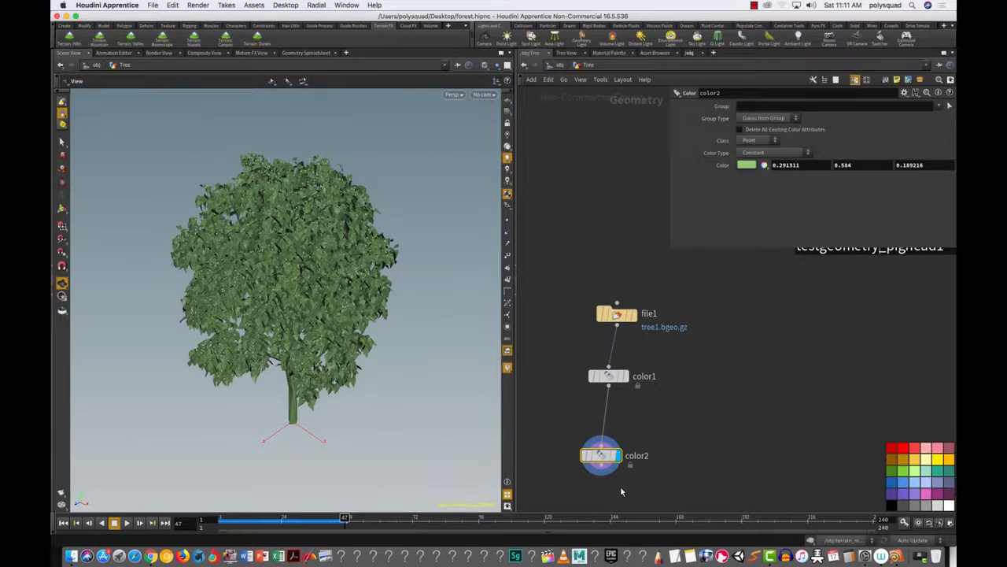
{"action": "left_click_drag", "start_coordinate": [556, 414], "coordinate": [648, 488]}
{"action": "left_click_drag", "start_coordinate": [601, 457], "coordinate": [609, 451]}
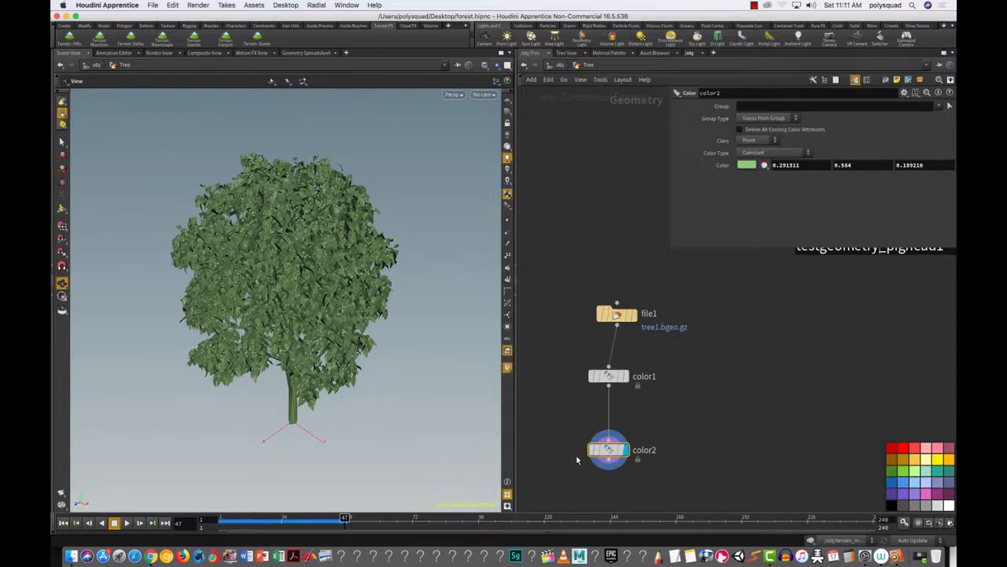
{"action": "left_click", "coordinate": [938, 107]}
{"action": "left_click", "coordinate": [947, 118]}
Step: Set color2's colour to dark brown 0.3, 0.1875, 0.075 and inspect the trunk
{"action": "left_click", "coordinate": [746, 165]}
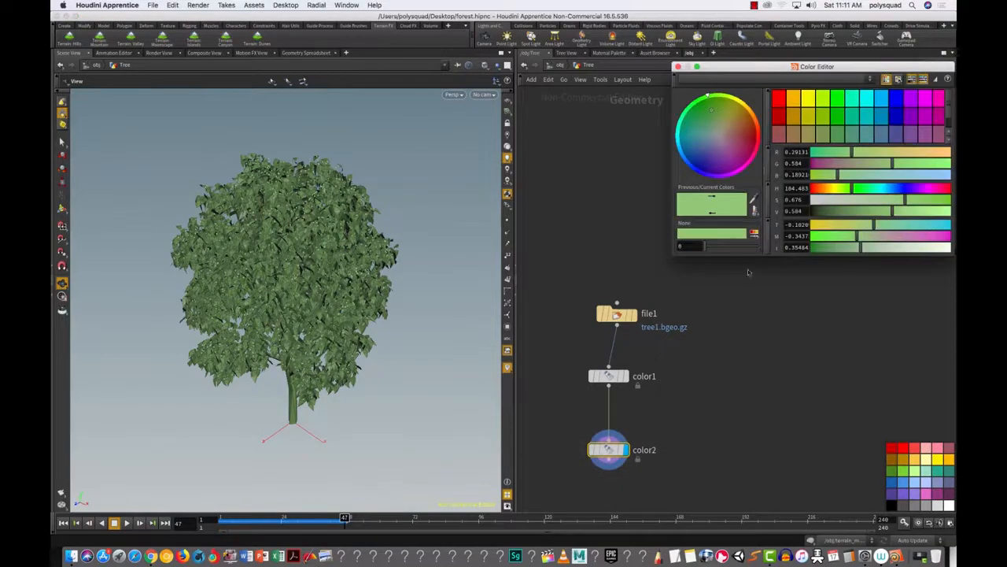
{"action": "left_click", "coordinate": [793, 134]}
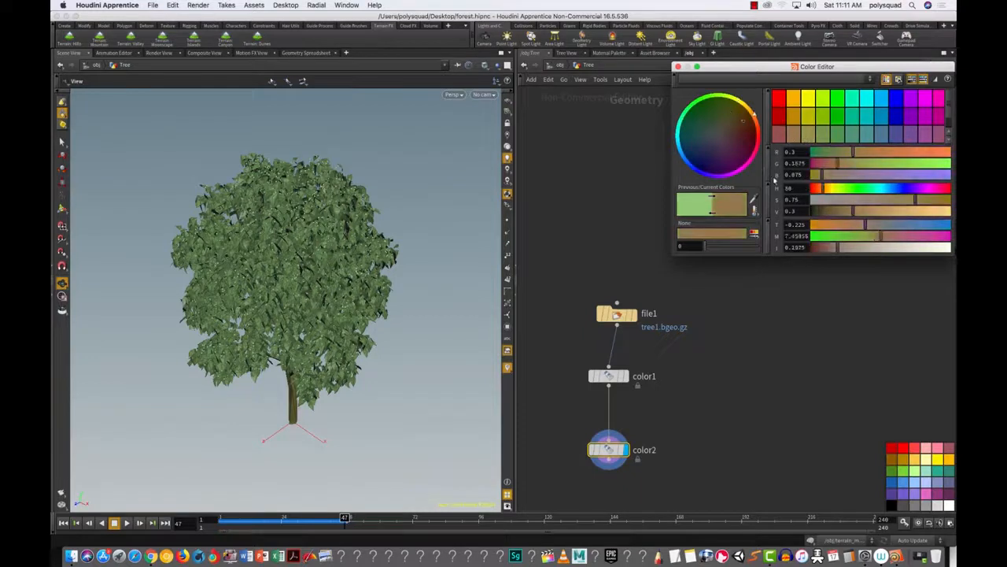
{"action": "left_click_drag", "start_coordinate": [681, 75], "coordinate": [675, 73]}
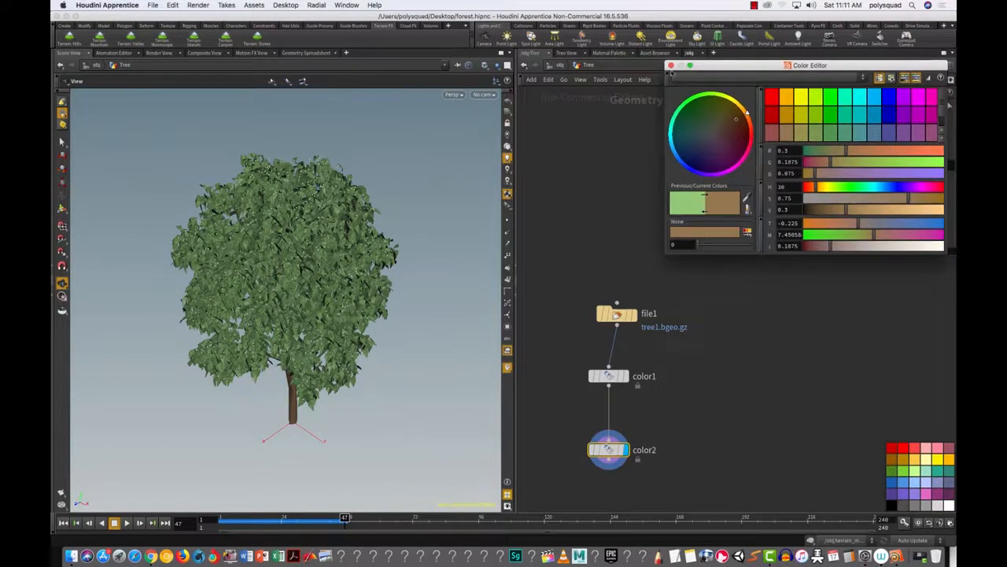
{"action": "left_click", "coordinate": [670, 66]}
{"action": "left_click_drag", "start_coordinate": [361, 386], "coordinate": [382, 335]}
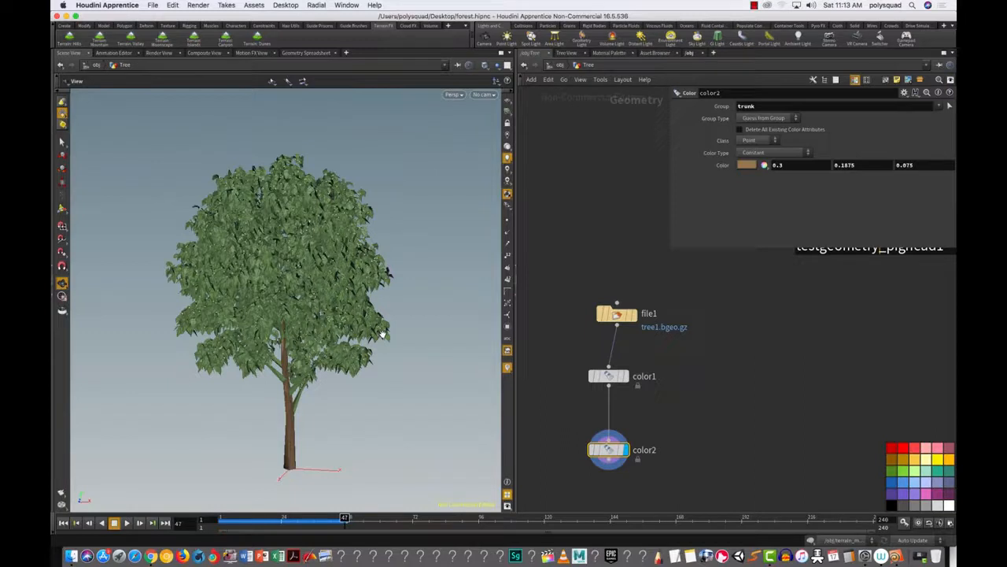
{"action": "left_click_drag", "start_coordinate": [559, 419], "coordinate": [690, 494]}
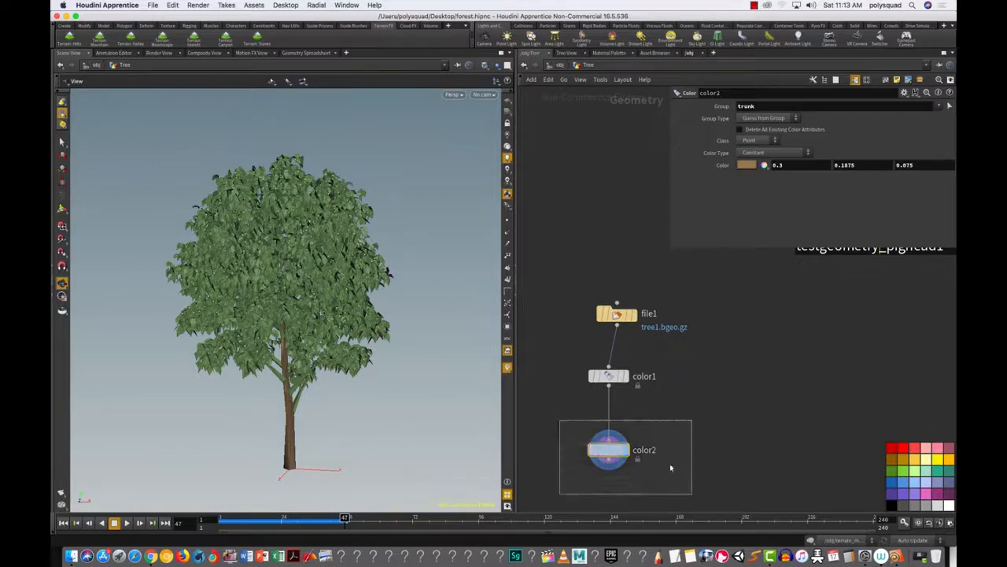
{"action": "left_click", "coordinate": [563, 456]}
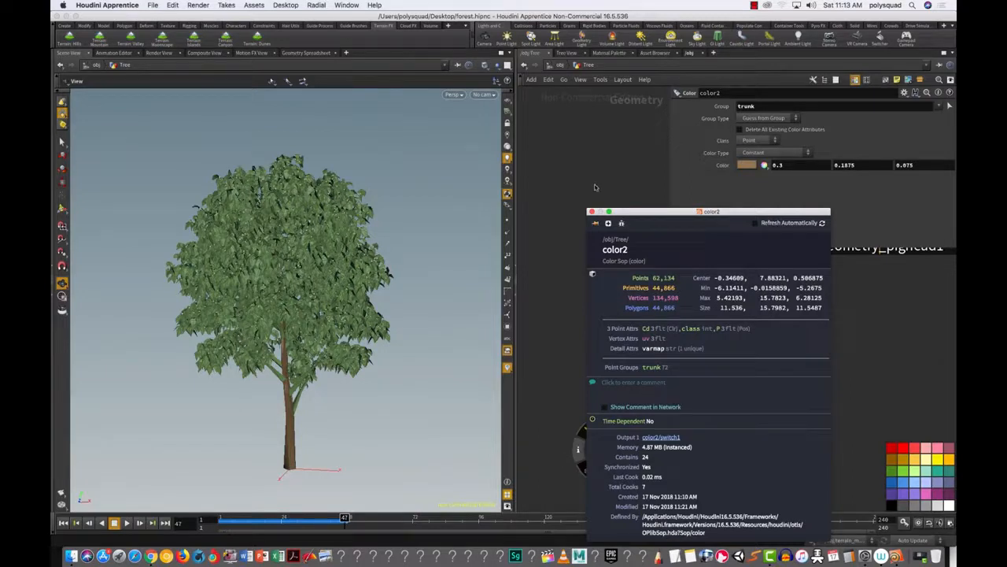
{"action": "left_click", "coordinate": [591, 211]}
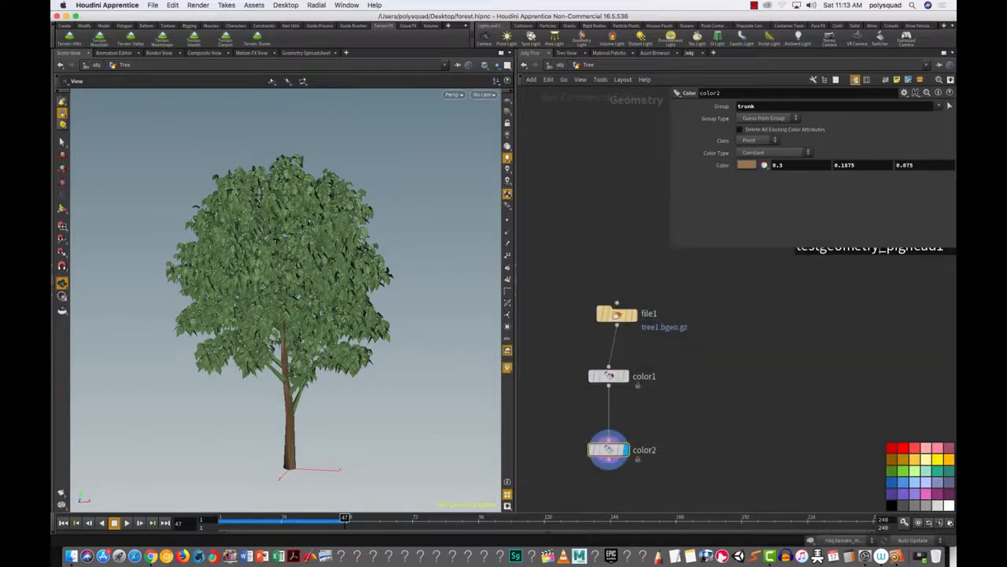
Step: Add a Pack node placed directly below color2
{"action": "left_click_drag", "start_coordinate": [610, 378], "coordinate": [617, 382]}
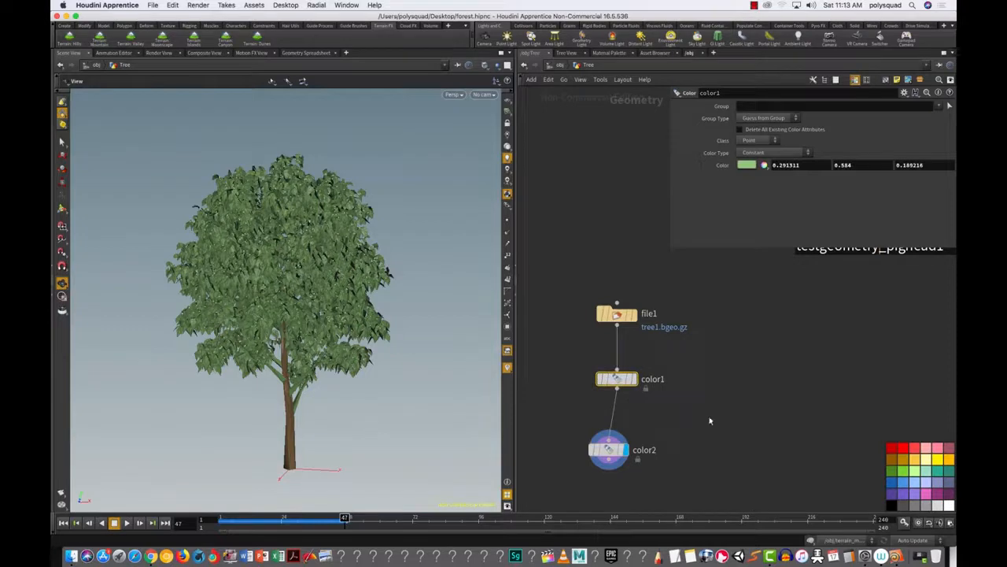
{"action": "scroll", "coordinate": [680, 444], "scroll_direction": "up", "scroll_amount": 1}
{"action": "middle_click_drag", "start_coordinate": [677, 439], "coordinate": [667, 386]}
{"action": "key", "text": "Tab"}
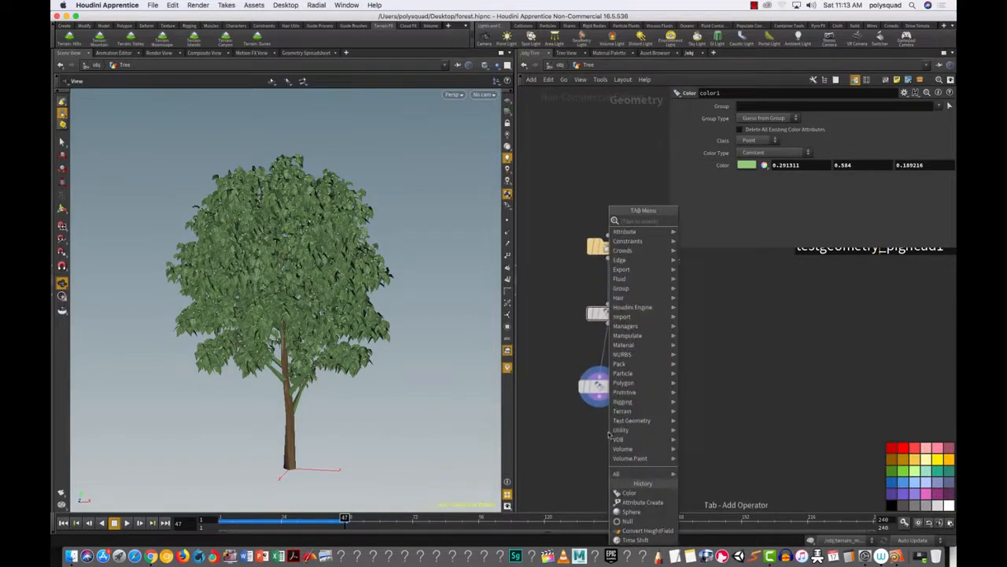
{"action": "mouse_move", "coordinate": [620, 431]}
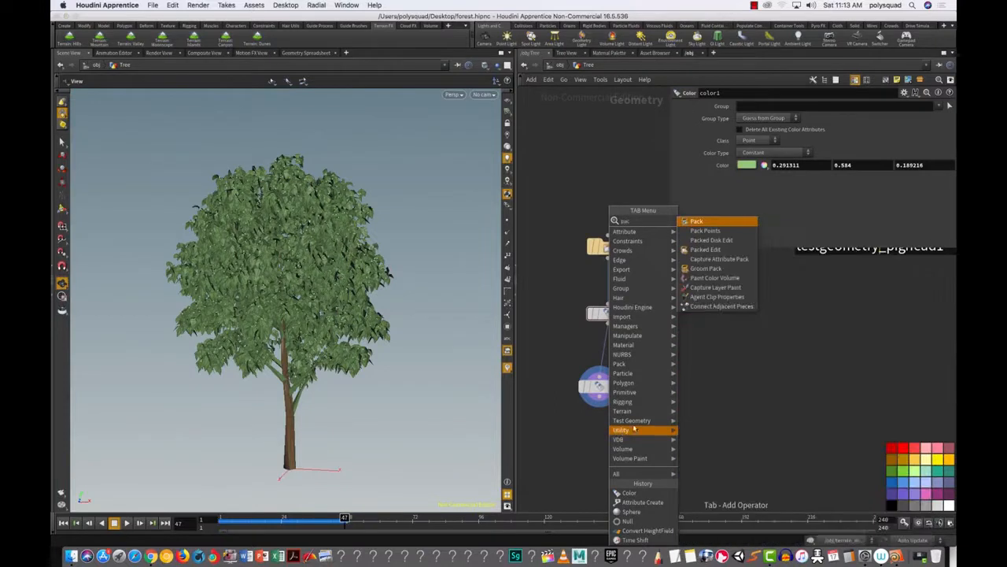
{"action": "mouse_move", "coordinate": [623, 384]}
{"action": "left_click", "coordinate": [697, 221]}
{"action": "left_click", "coordinate": [594, 458]}
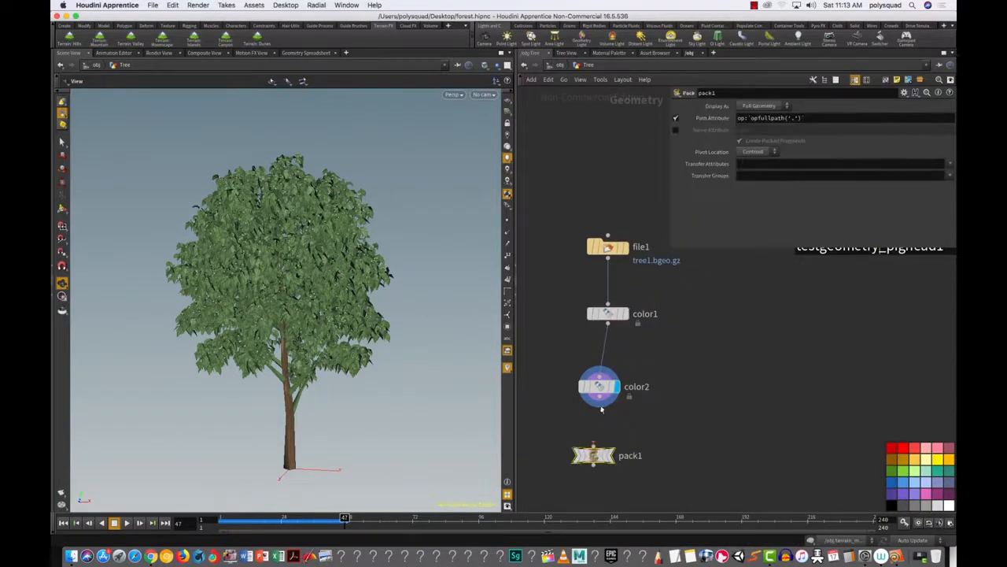
Step: Display pack1's output and open its info window
{"action": "left_click", "coordinate": [610, 456]}
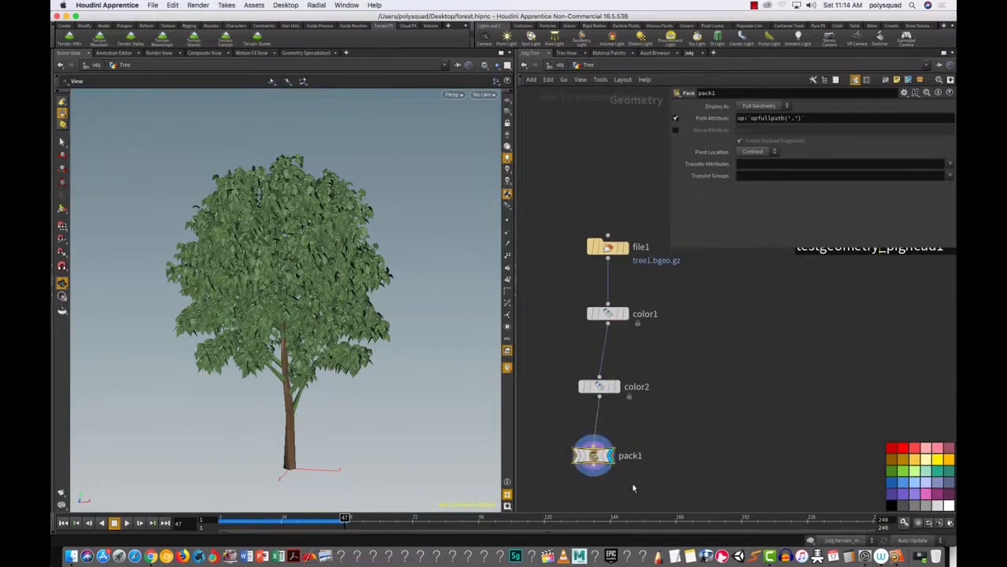
{"action": "mouse_move", "coordinate": [604, 461]}
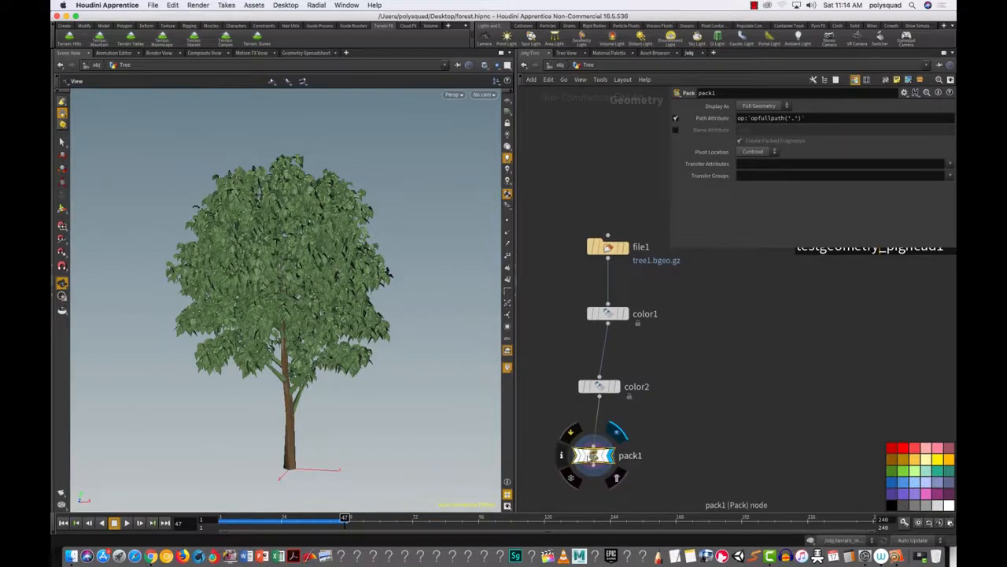
{"action": "left_click", "coordinate": [561, 466]}
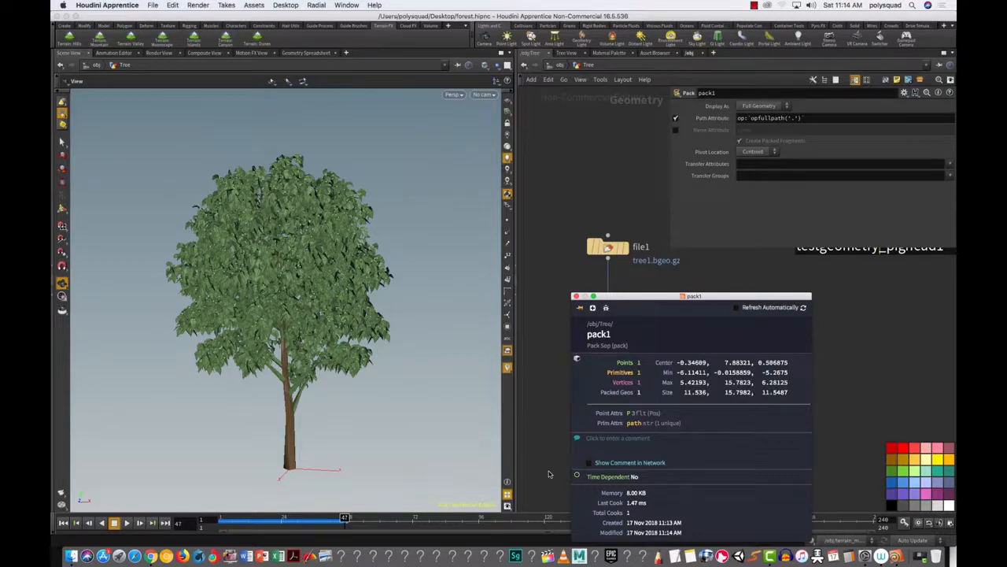
Step: Close pack1's info window and review color2's info for comparison
{"action": "left_click", "coordinate": [575, 295]}
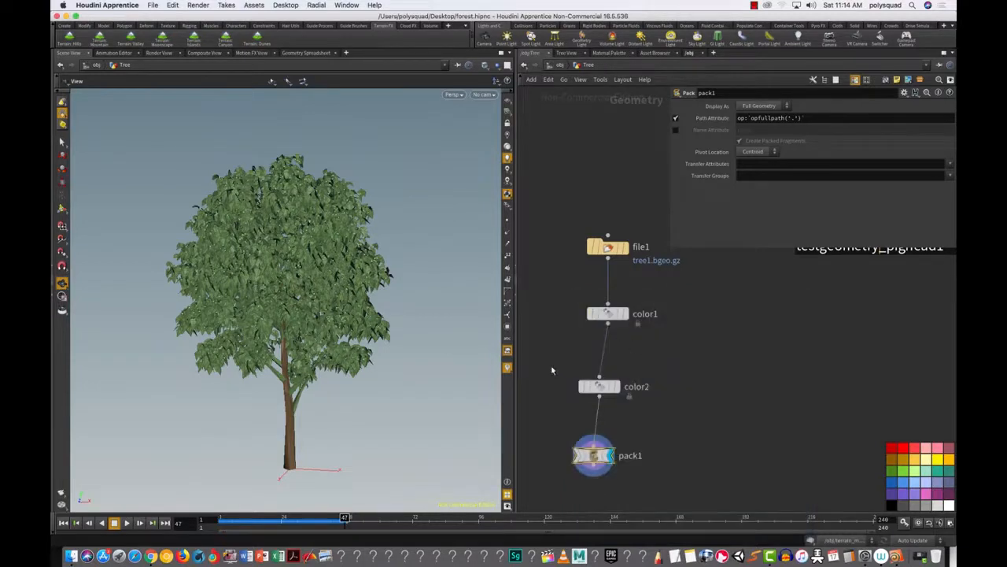
{"action": "left_click", "coordinate": [609, 391]}
{"action": "left_click", "coordinate": [549, 405]}
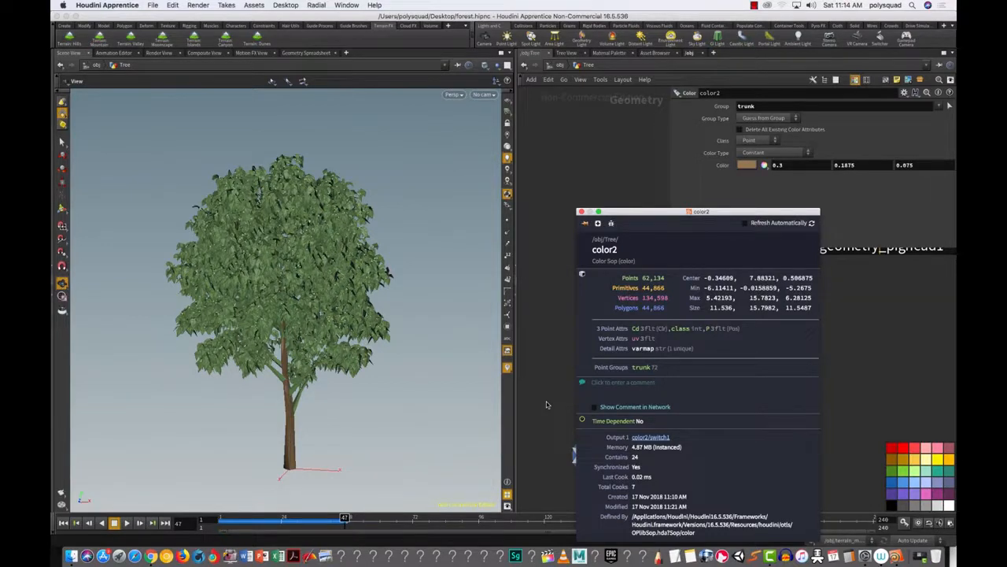
{"action": "left_click", "coordinate": [581, 212]}
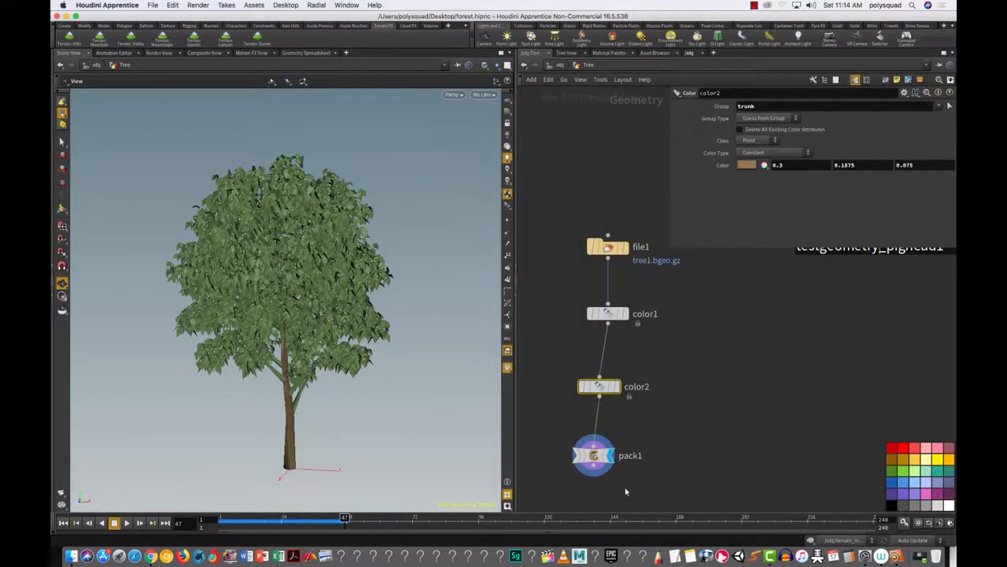
Step: Select pack1 and briefly peek at its info with a middle-click
{"action": "left_click", "coordinate": [602, 463]}
{"action": "middle_click", "coordinate": [600, 458]}
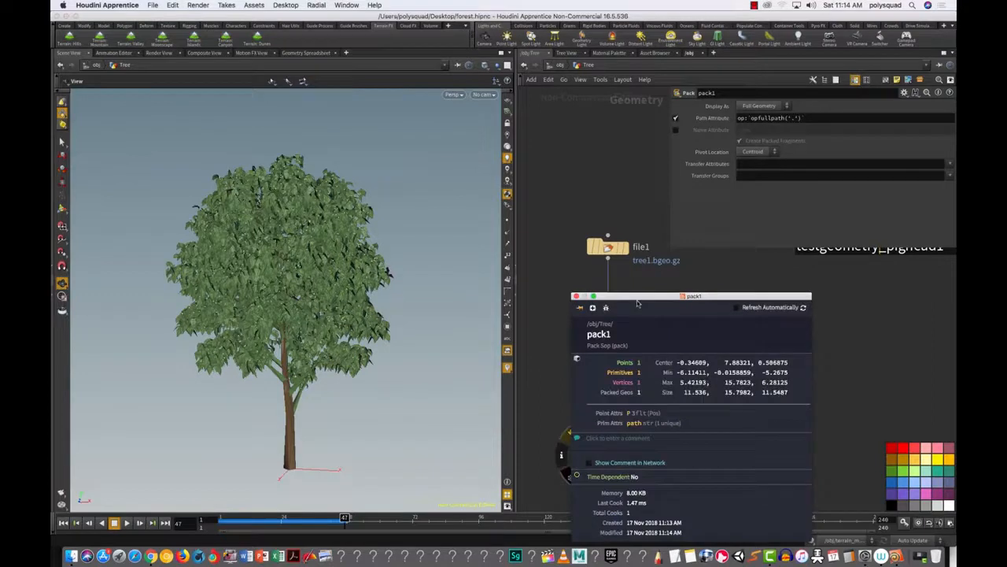
{"action": "mouse_move", "coordinate": [595, 462]}
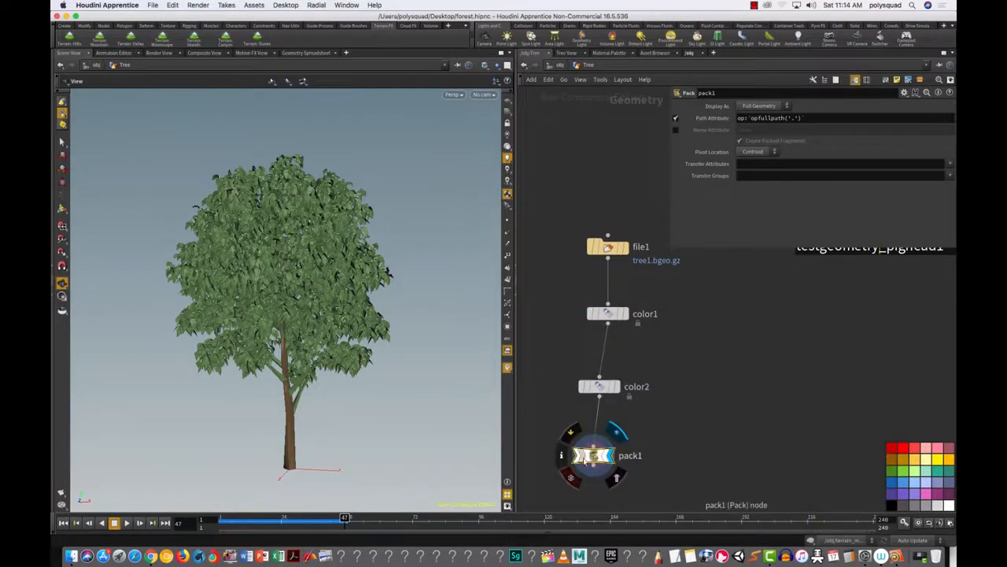
{"action": "left_click_drag", "start_coordinate": [654, 488], "coordinate": [541, 396]}
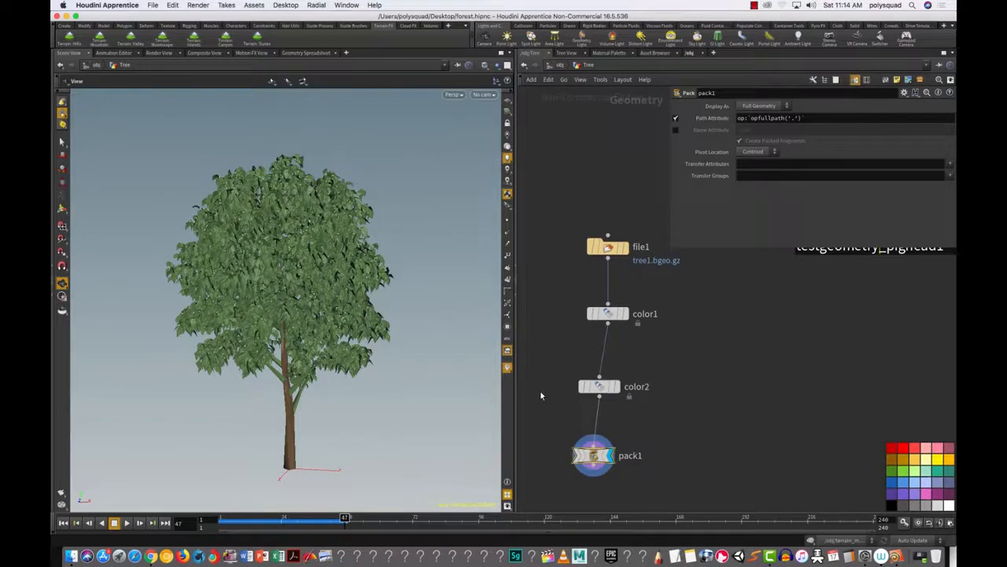
{"action": "left_click", "coordinate": [948, 92]}
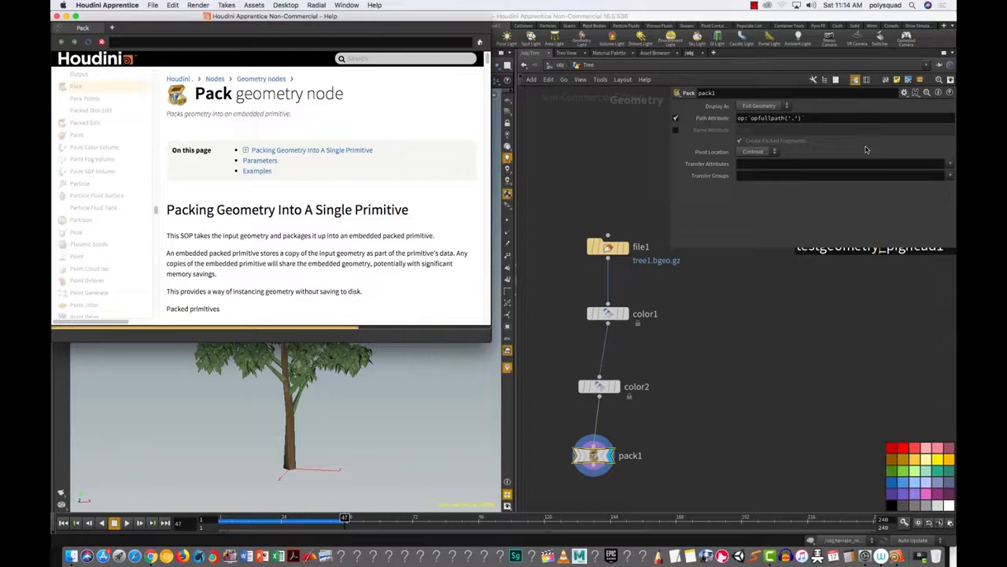
{"action": "left_click_drag", "start_coordinate": [485, 61], "coordinate": [481, 157]}
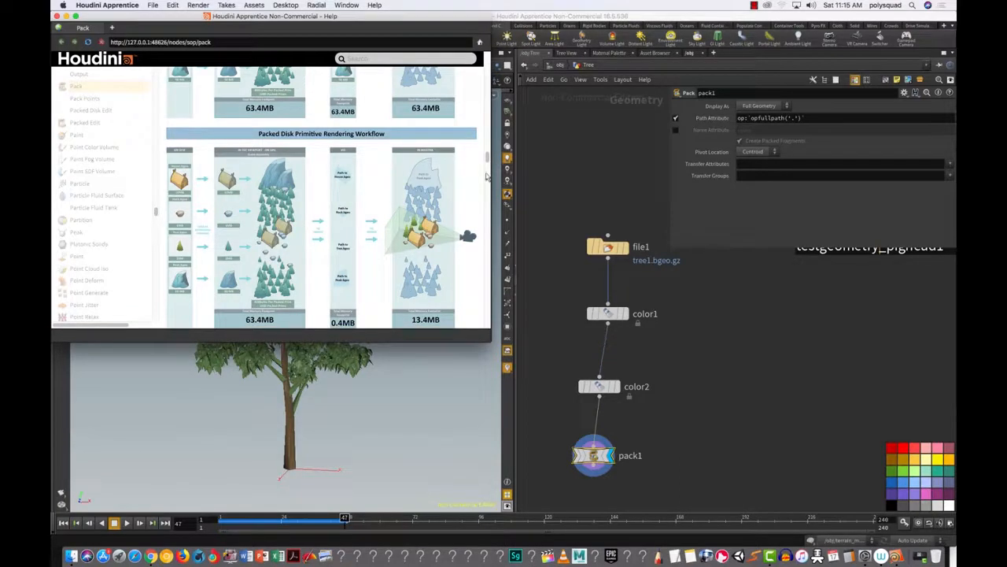
{"action": "left_click_drag", "start_coordinate": [487, 165], "coordinate": [473, 261]}
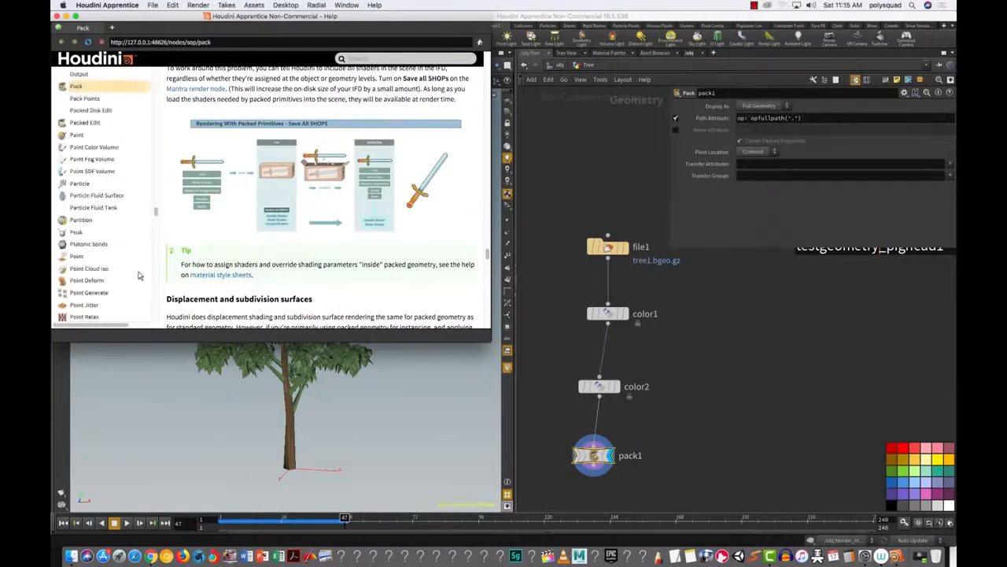
{"action": "left_click", "coordinate": [58, 28]}
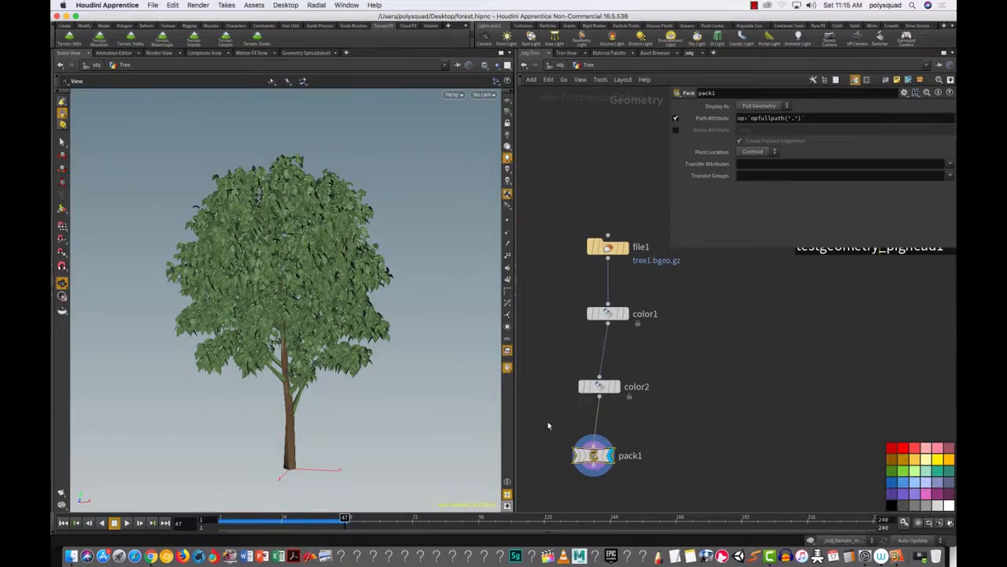
Step: Add a Null node below pack1 and connect pack1's output into it
{"action": "mouse_move", "coordinate": [599, 463]}
{"action": "scroll", "coordinate": [706, 445], "scroll_direction": "down", "scroll_amount": 1}
{"action": "middle_click_drag", "start_coordinate": [706, 446], "coordinate": [697, 374]}
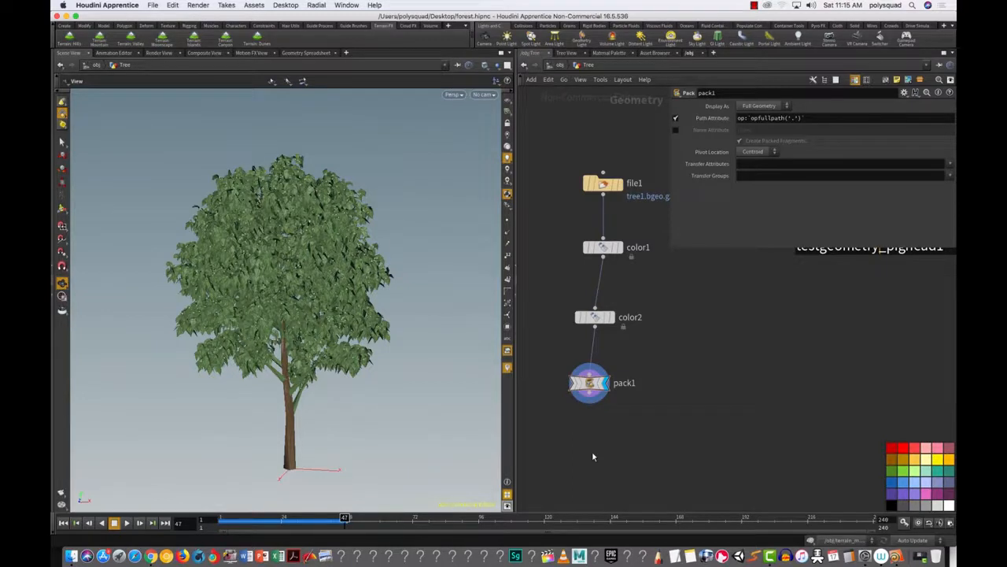
{"action": "key", "text": "Tab"}
{"action": "type", "text": "n"}
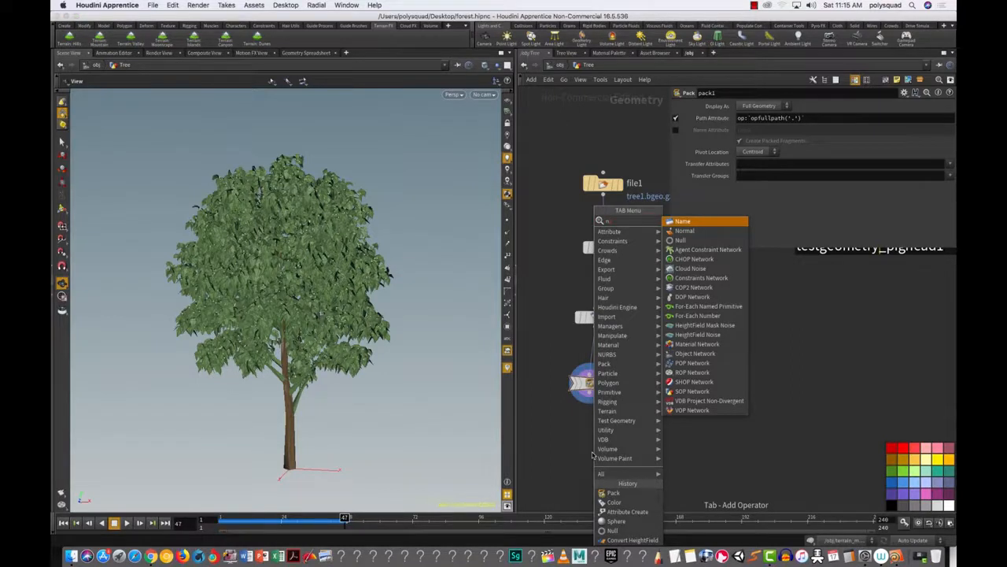
{"action": "left_click", "coordinate": [683, 240]}
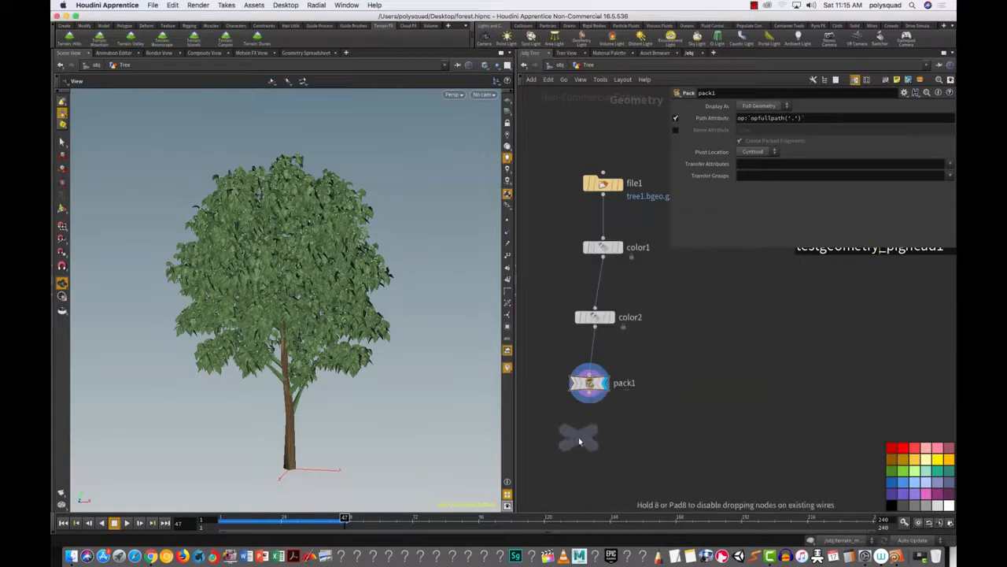
{"action": "left_click", "coordinate": [580, 438]}
{"action": "left_click_drag", "start_coordinate": [594, 401], "coordinate": [580, 427]}
Step: Colour the null black and rename it TREE_OUT
{"action": "double_click", "coordinate": [608, 439]}
{"action": "left_click_drag", "start_coordinate": [646, 474], "coordinate": [537, 420]}
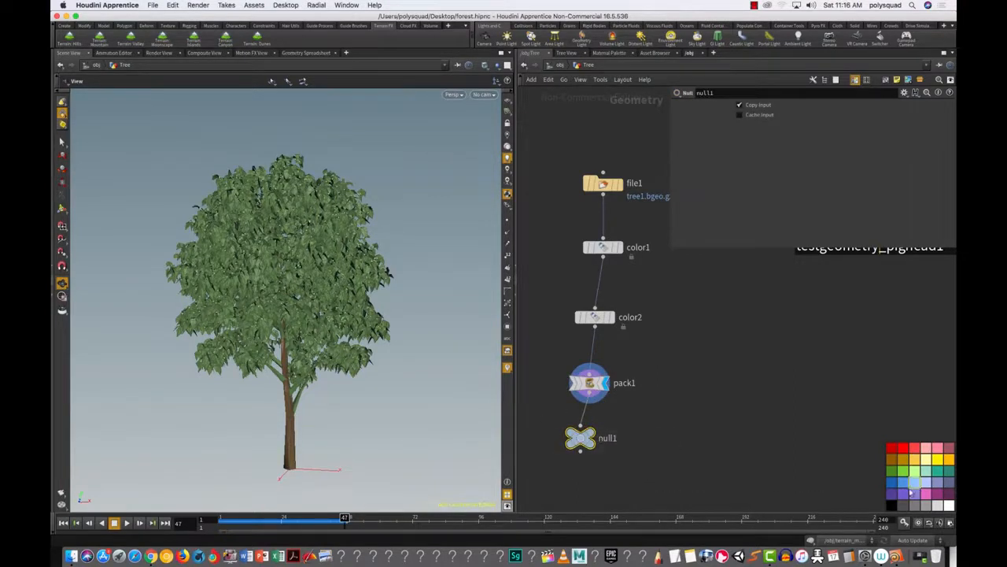
{"action": "left_click", "coordinate": [892, 506]}
{"action": "double_click", "coordinate": [608, 439]}
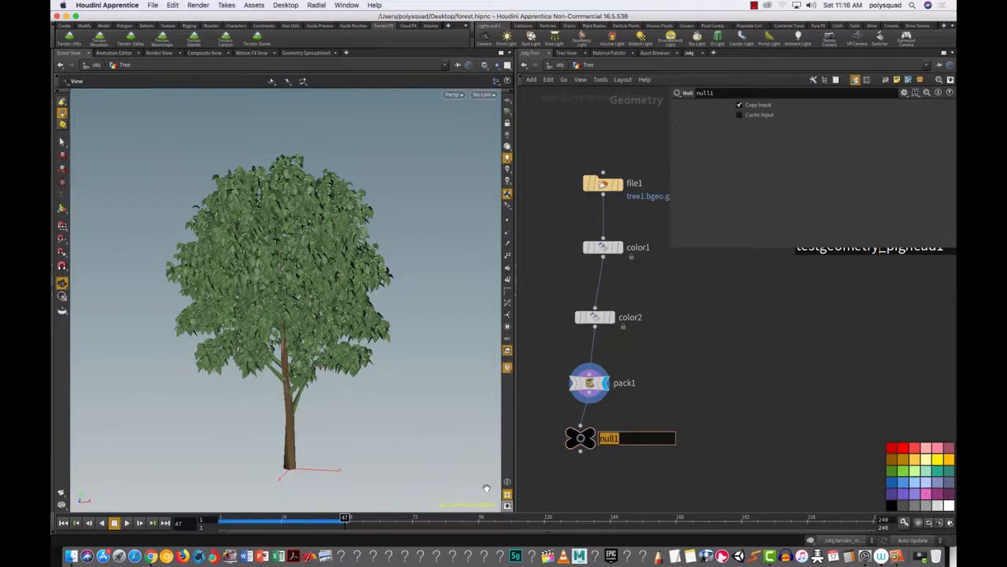
{"action": "type", "text": "TREE_OUT"}
{"action": "key", "text": "Return"}
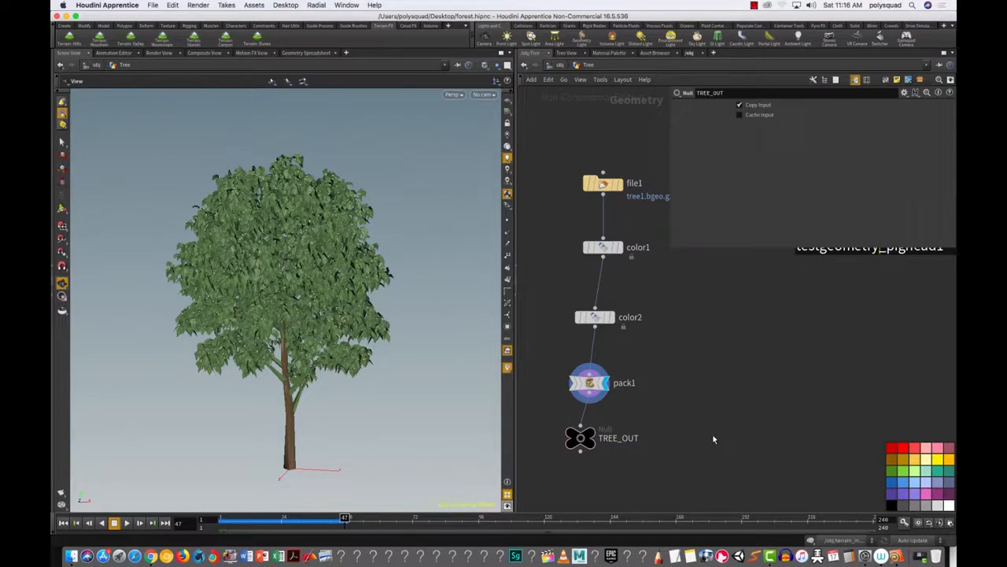
Step: Align TREE_OUT directly under pack1
{"action": "left_click", "coordinate": [582, 442]}
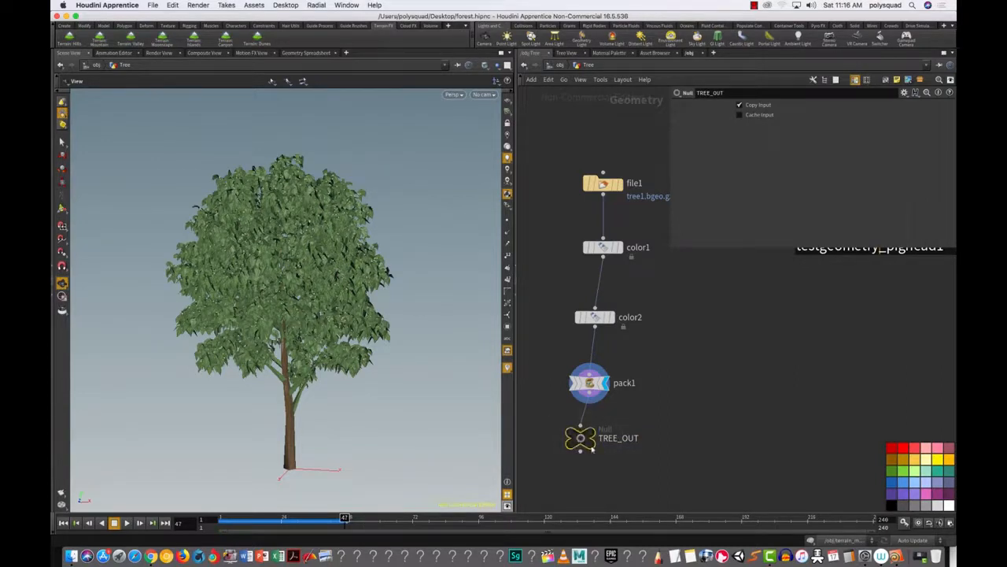
{"action": "mouse_move", "coordinate": [583, 441]}
{"action": "left_click_drag", "start_coordinate": [584, 441], "coordinate": [592, 443]}
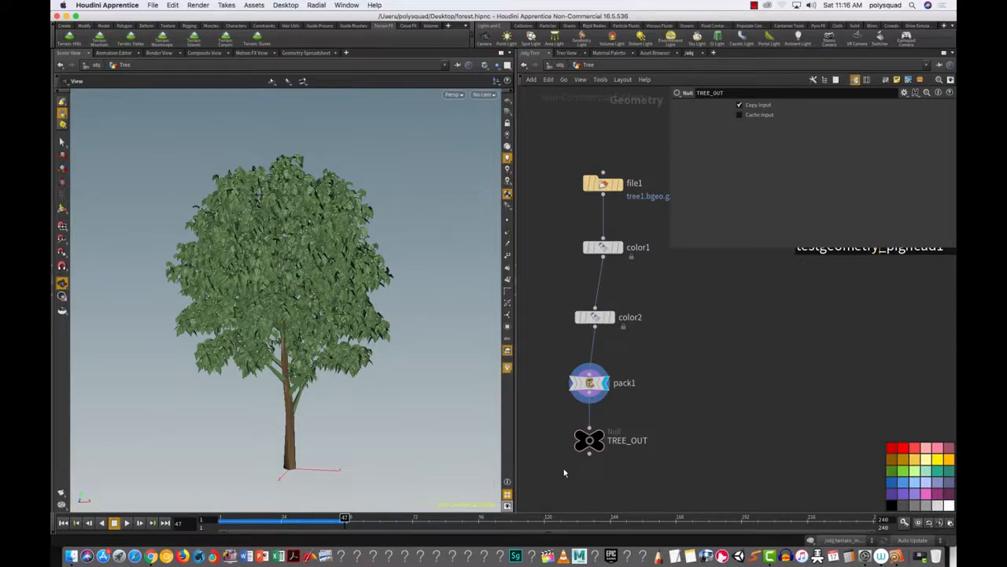
Step: From the /obj level, select the Forest geometry object and dive inside it
{"action": "left_click", "coordinate": [560, 65]}
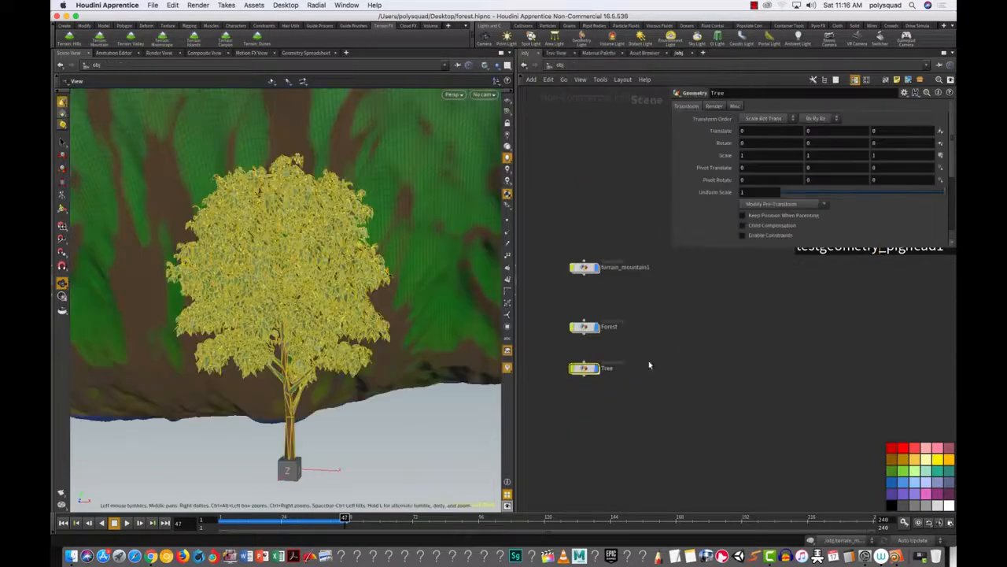
{"action": "left_click", "coordinate": [650, 365]}
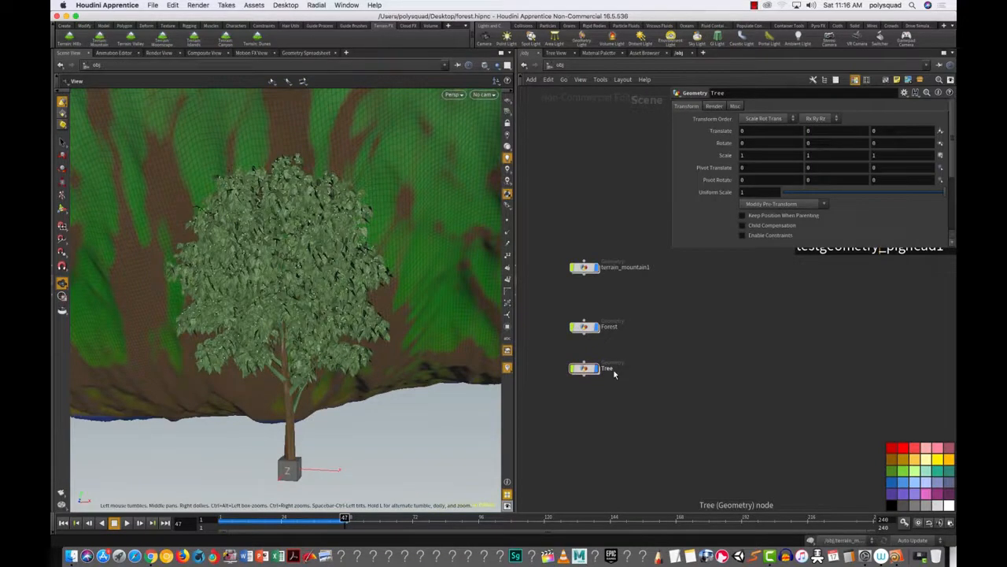
{"action": "left_click_drag", "start_coordinate": [552, 303], "coordinate": [626, 351]}
{"action": "left_click", "coordinate": [585, 332]}
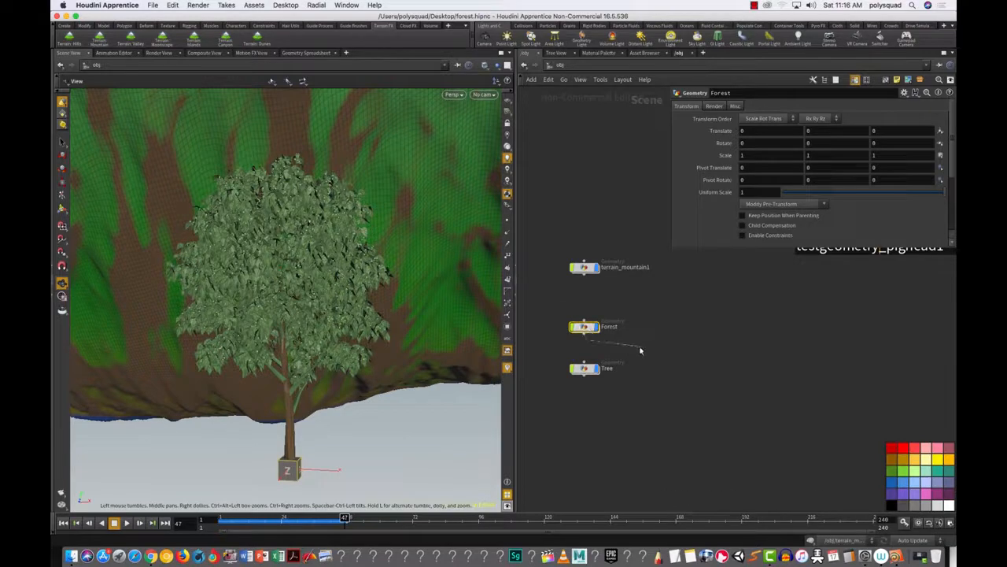
{"action": "double_click", "coordinate": [586, 331]}
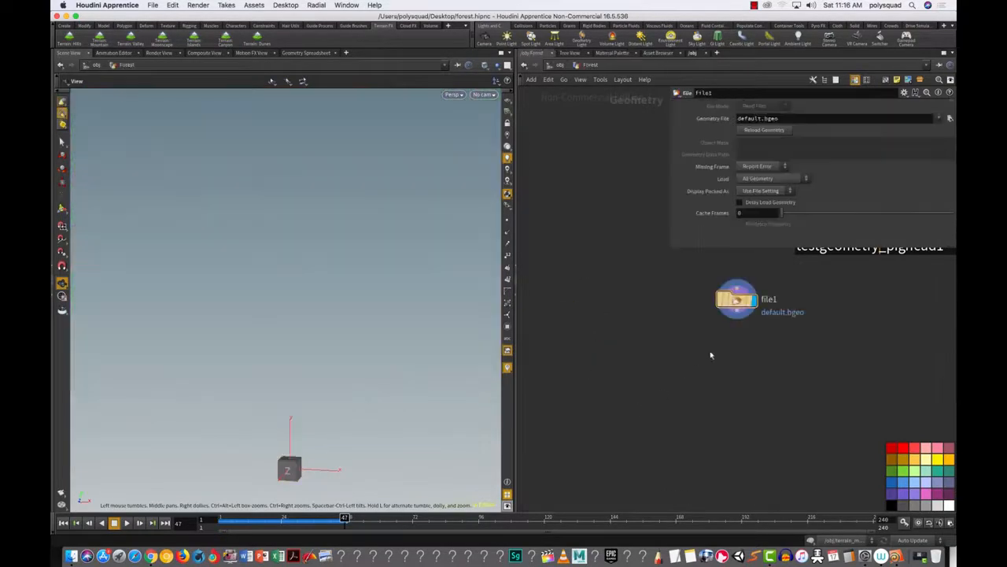
Step: Close the floating parameter dialog and delete the default file1 node
{"action": "left_click_drag", "start_coordinate": [717, 312], "coordinate": [600, 380]}
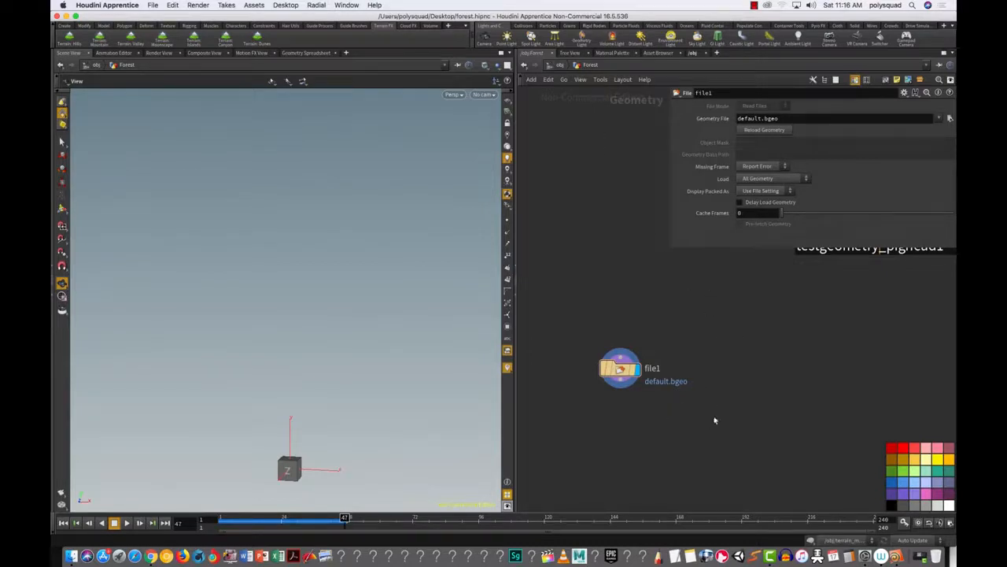
{"action": "key", "text": "p"}
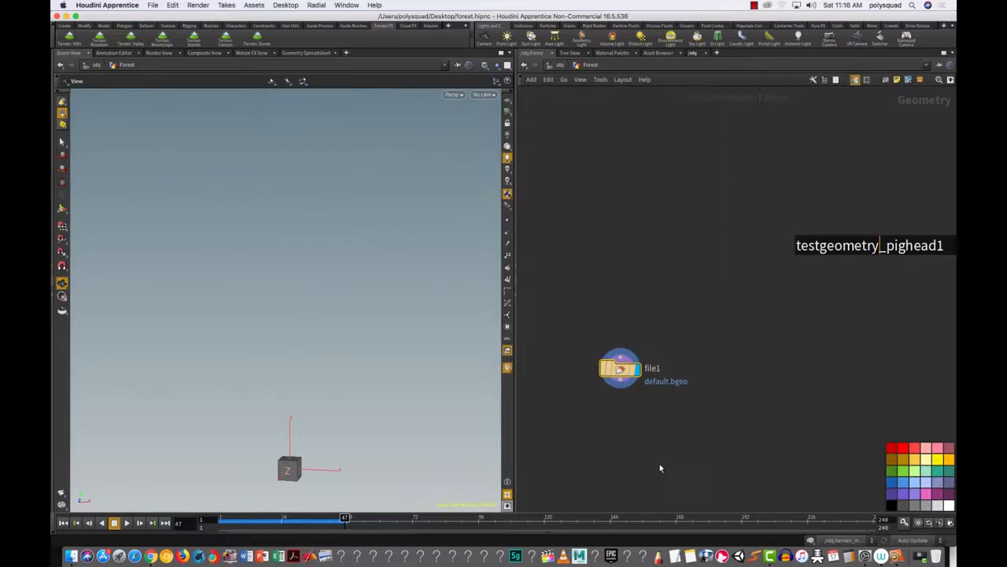
{"action": "key", "text": "Delete"}
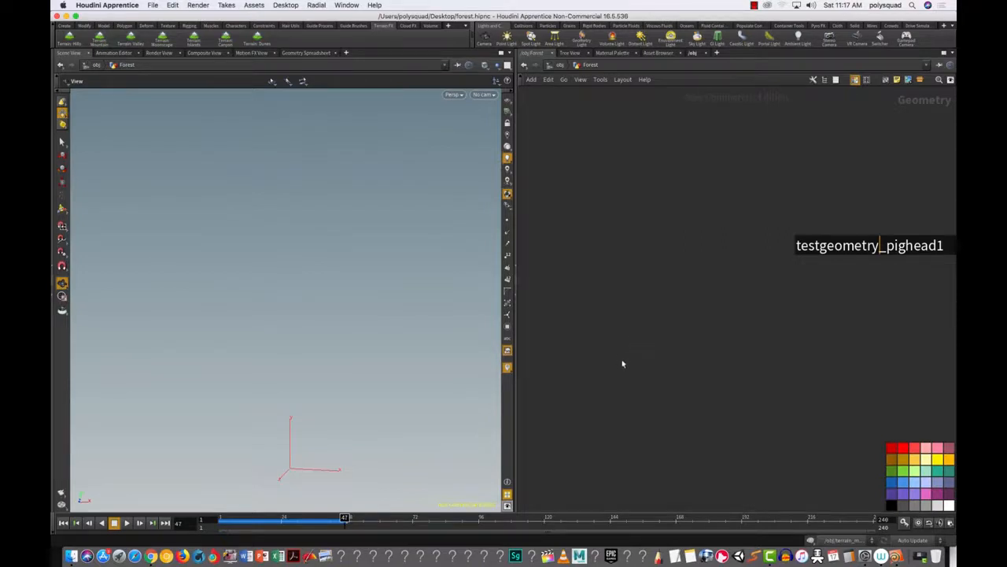
Step: Add an object_merge1 node inside Forest and open its parameter dialog, enlarged to show more settings
{"action": "key", "text": "Tab"}
{"action": "type", "text": "ob"}
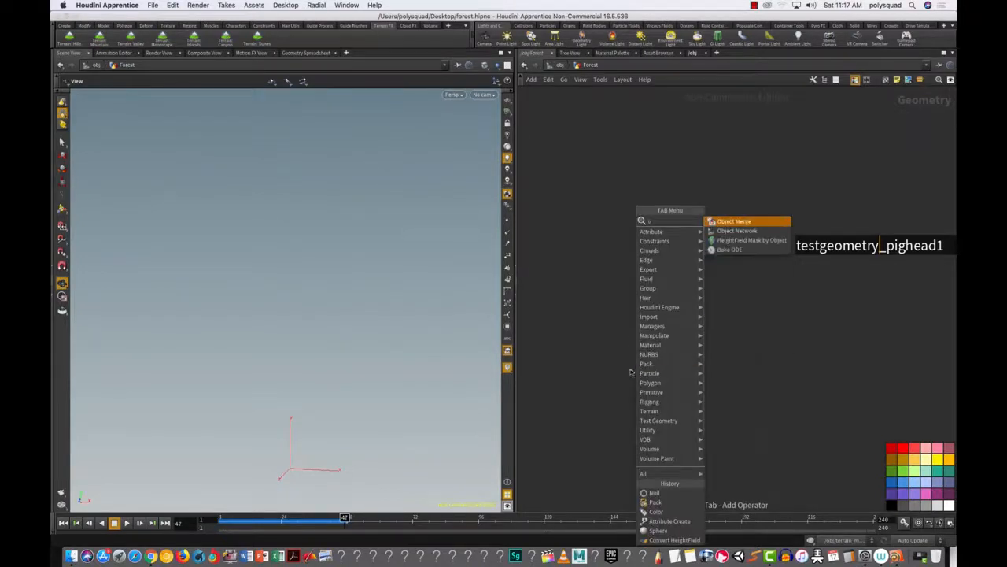
{"action": "left_click", "coordinate": [723, 223]}
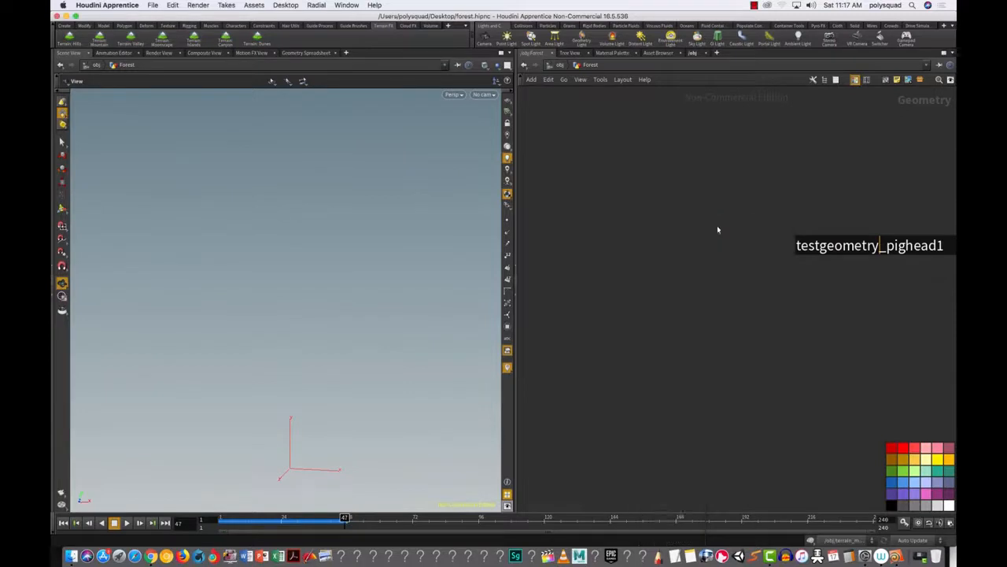
{"action": "left_click", "coordinate": [621, 319]}
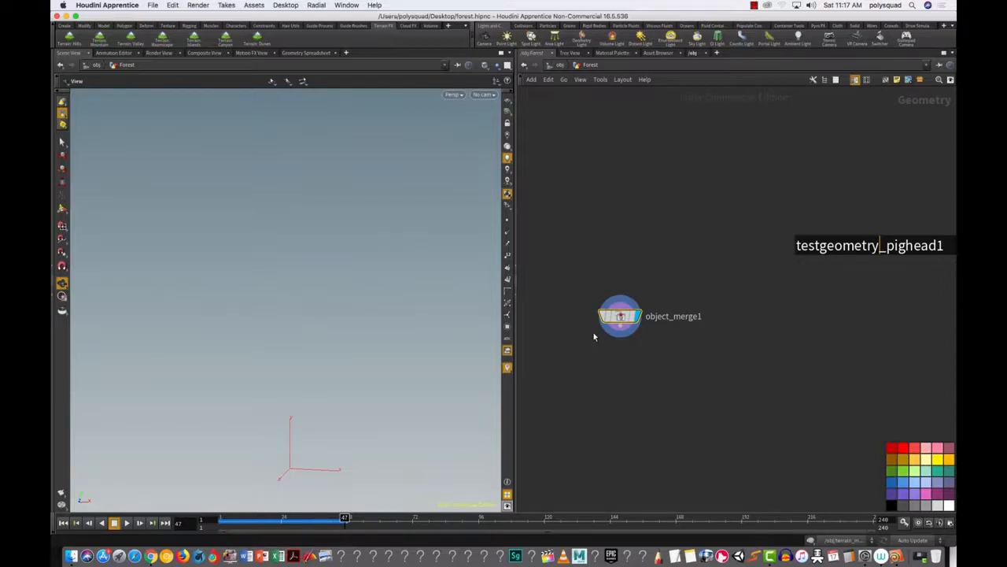
{"action": "left_click_drag", "start_coordinate": [576, 254], "coordinate": [654, 403]}
{"action": "key", "text": "p"}
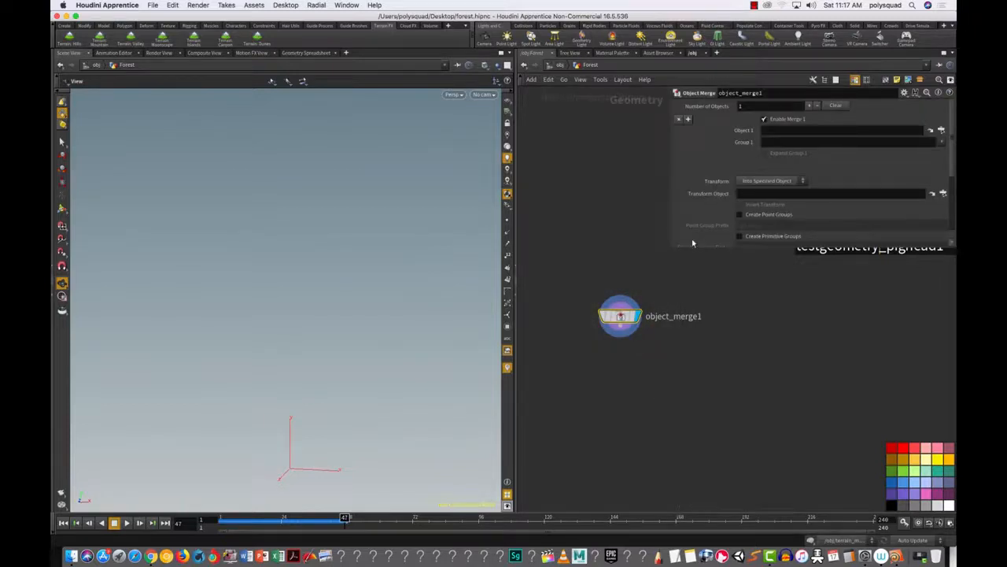
{"action": "left_click_drag", "start_coordinate": [687, 248], "coordinate": [696, 409]}
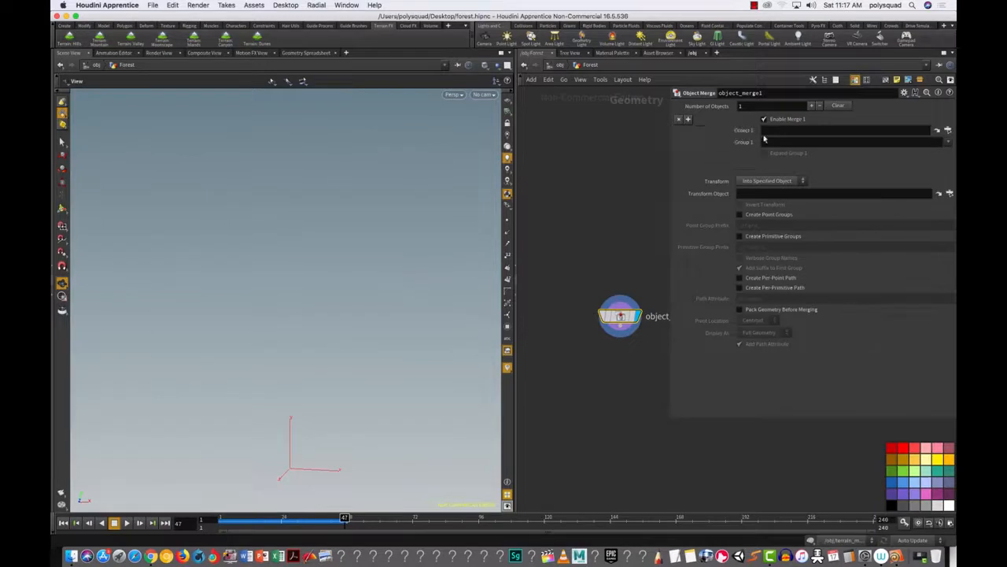
Step: Set object_merge1's Object 1 to /obj/terrain_mountain1/TERRAIN_OUT so the mountain appears
{"action": "left_click", "coordinate": [949, 132]}
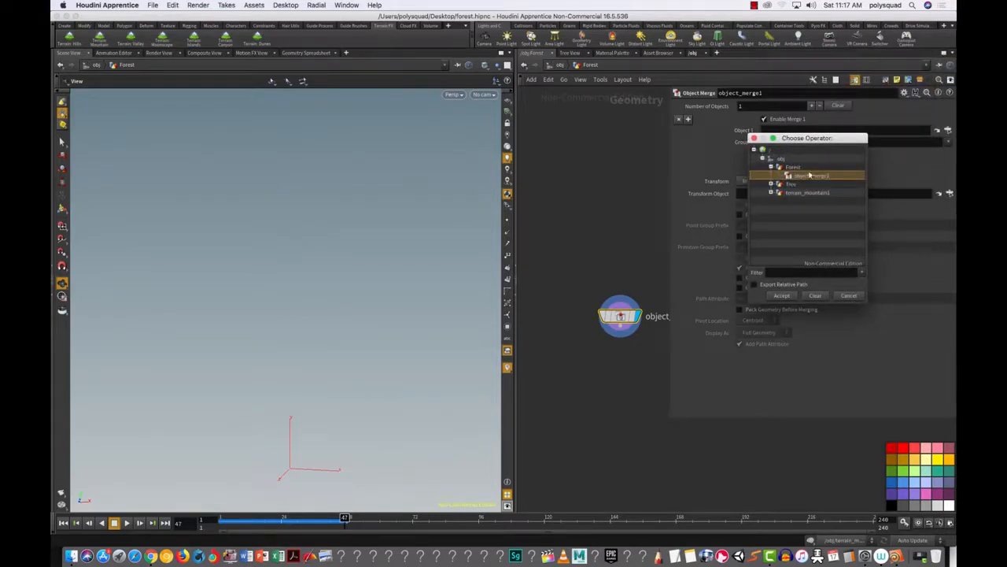
{"action": "left_click", "coordinate": [771, 192]}
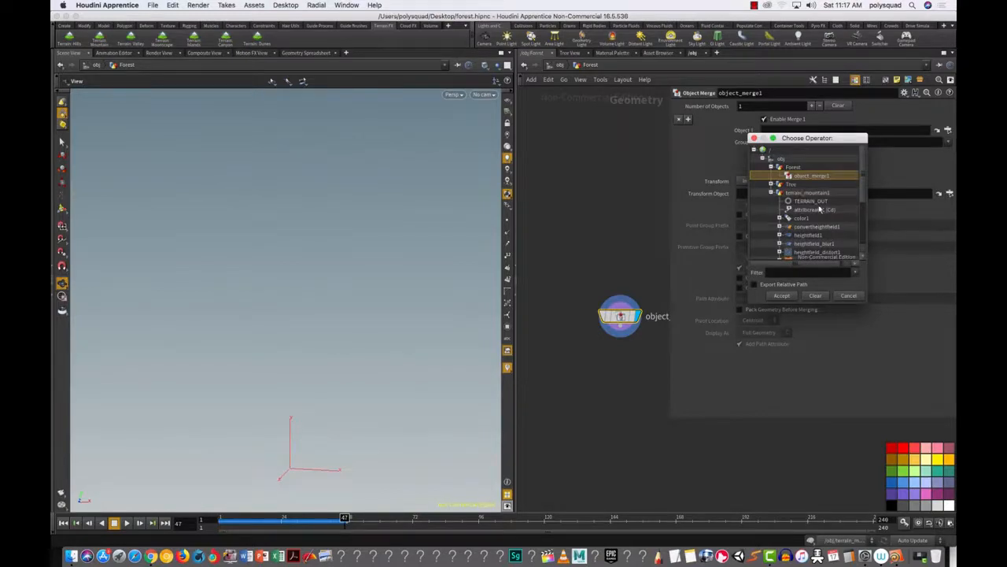
{"action": "left_click", "coordinate": [804, 202]}
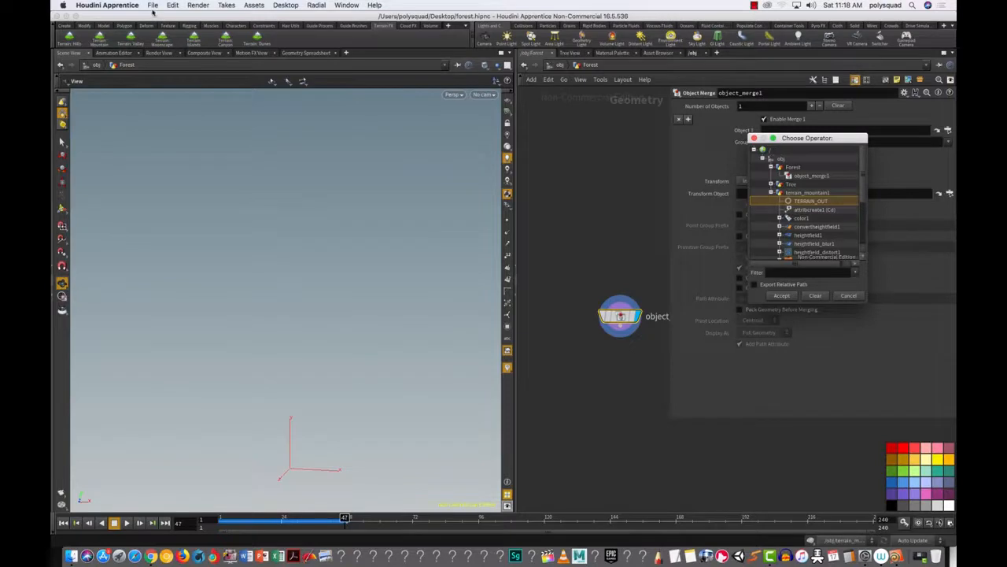
{"action": "left_click", "coordinate": [787, 297]}
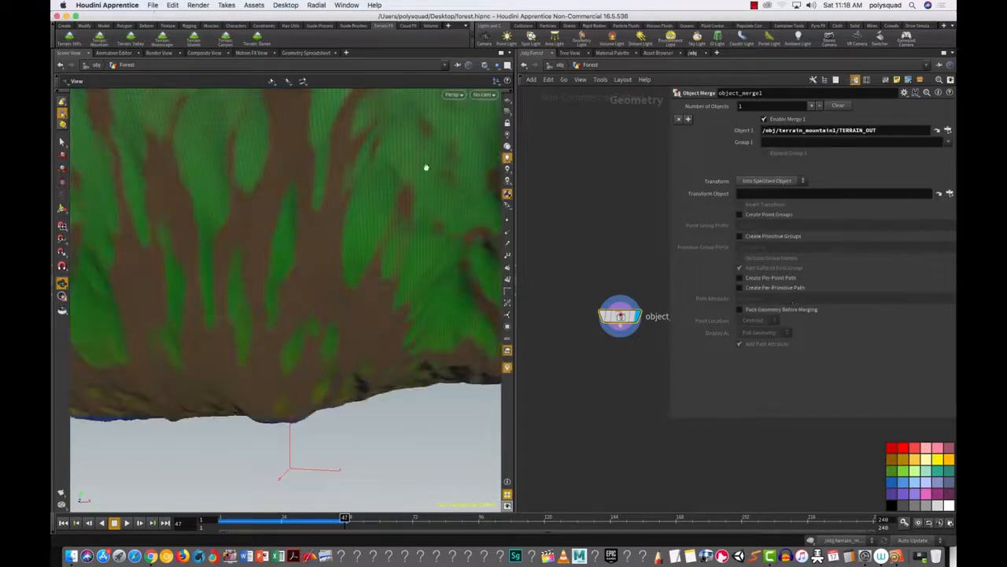
Step: Save the scene as forest.hipnc
{"action": "left_click", "coordinate": [154, 5]}
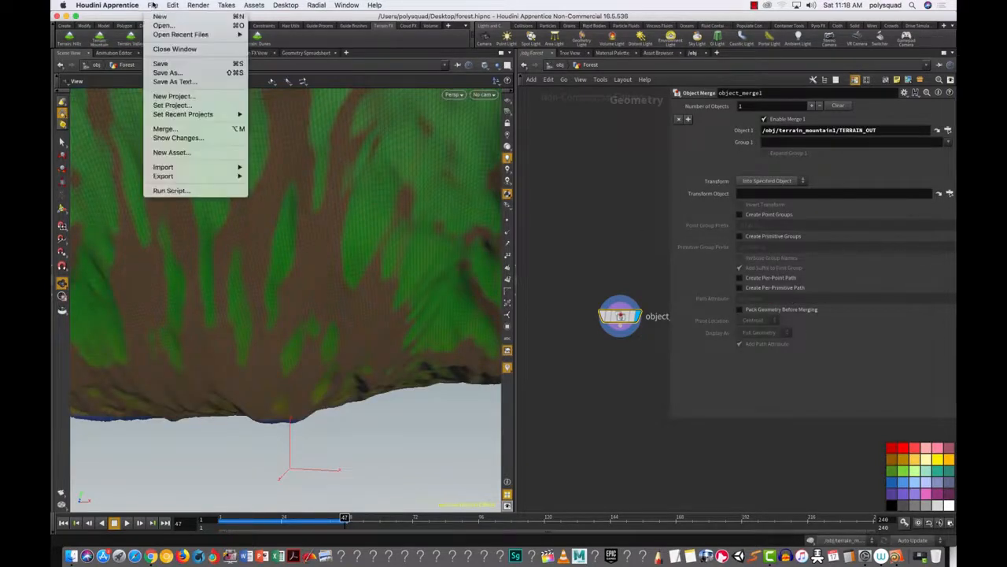
{"action": "left_click", "coordinate": [163, 66]}
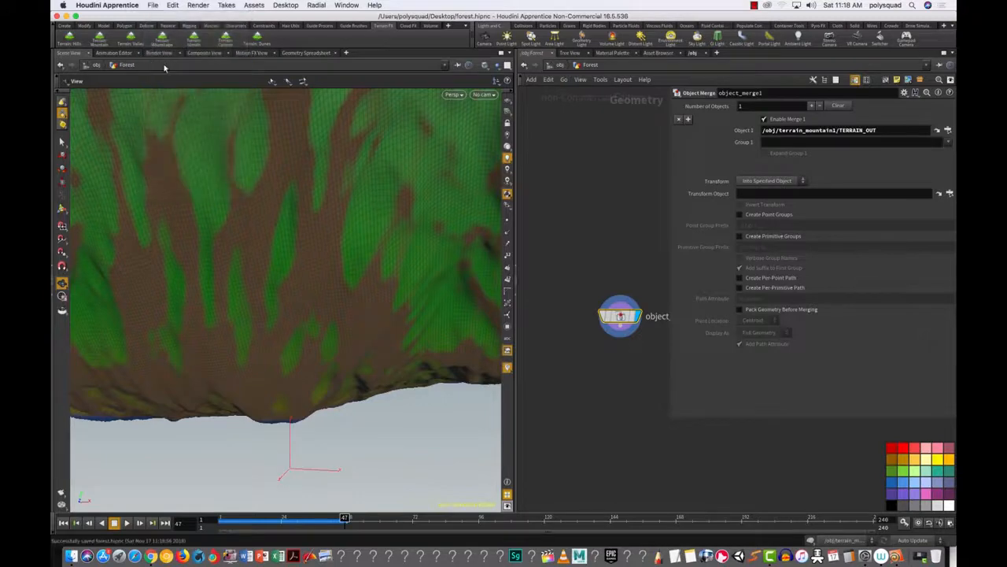
{"action": "left_click", "coordinate": [72, 556]}
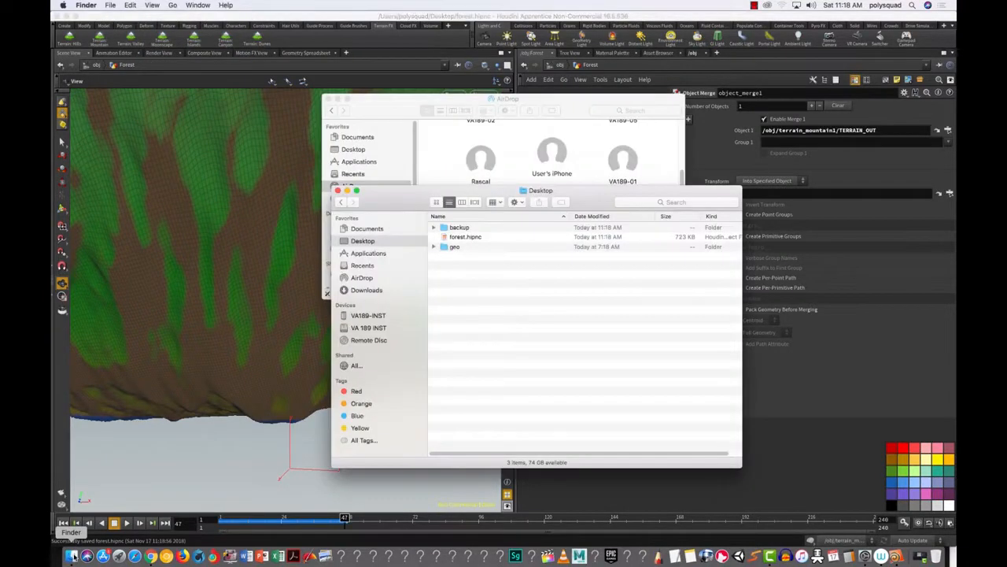
Step: AirDrop forest.hipnc from the Desktop folder to a nearby device, then close both Finder windows
{"action": "left_click", "coordinate": [361, 278]}
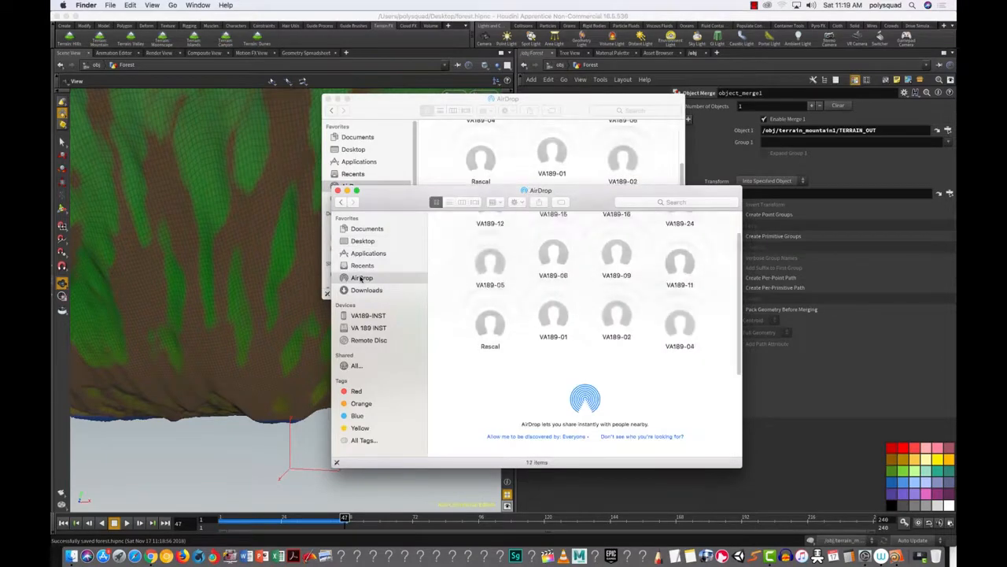
{"action": "left_click_drag", "start_coordinate": [406, 201], "coordinate": [196, 245]}
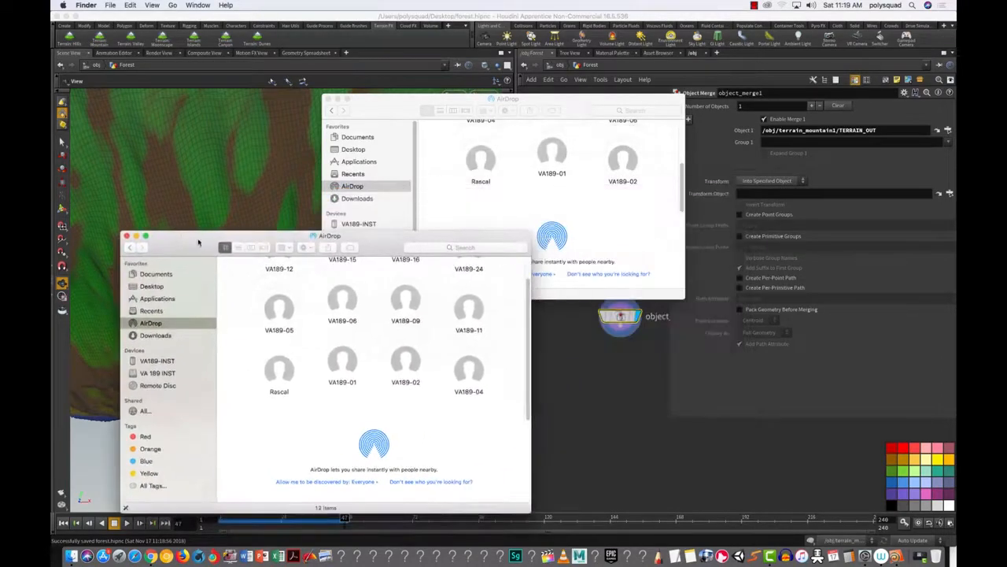
{"action": "left_click", "coordinate": [368, 108]}
{"action": "left_click", "coordinate": [354, 152]}
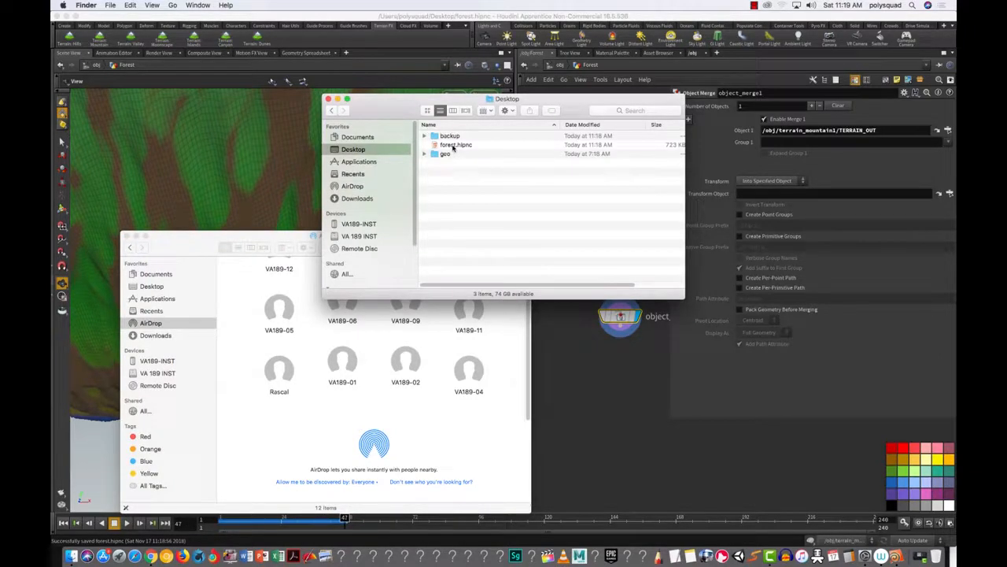
{"action": "left_click_drag", "start_coordinate": [453, 147], "coordinate": [344, 319]}
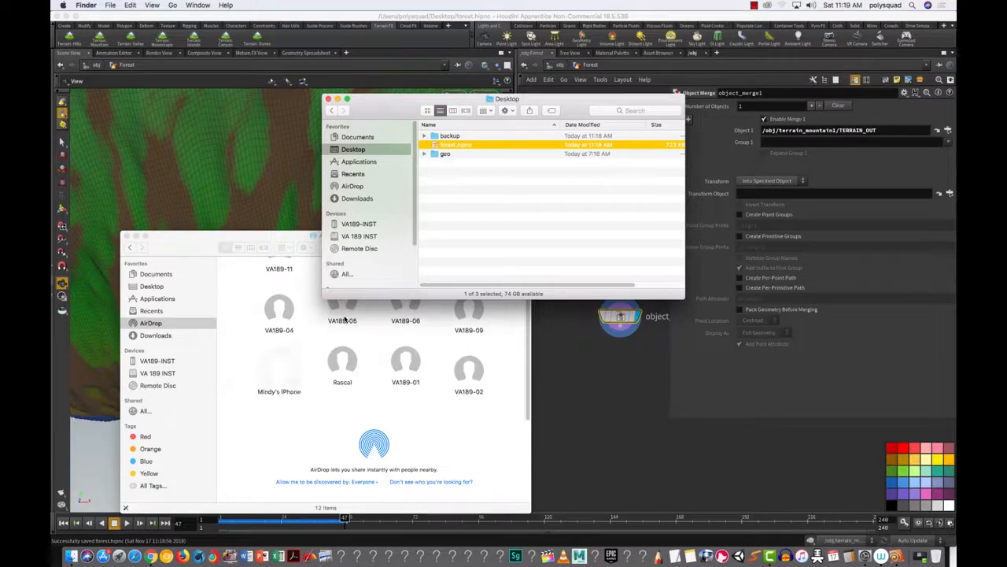
{"action": "left_click", "coordinate": [329, 98]}
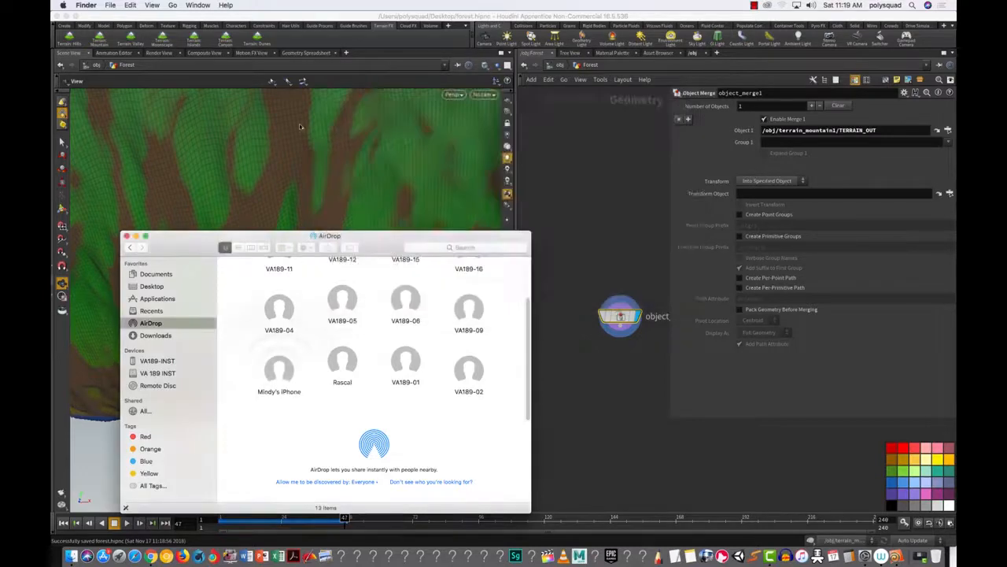
{"action": "left_click", "coordinate": [126, 235]}
Step: Move object_merge1 up-left and confirm Object 1 still points to /obj/terrain_mountain1/TERRAIN_OUT
{"action": "left_click", "coordinate": [447, 379]}
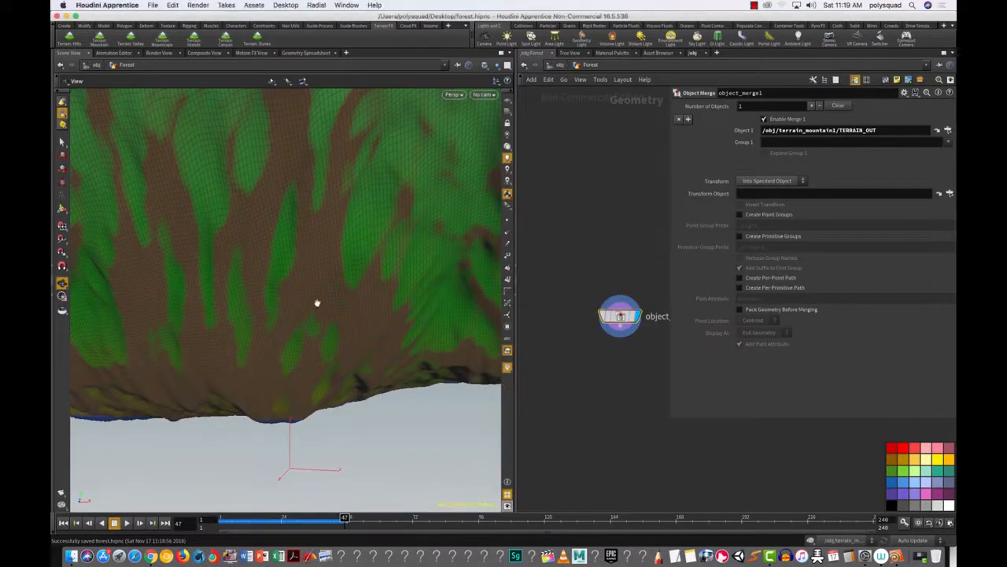
{"action": "left_click_drag", "start_coordinate": [627, 325], "coordinate": [602, 294]}
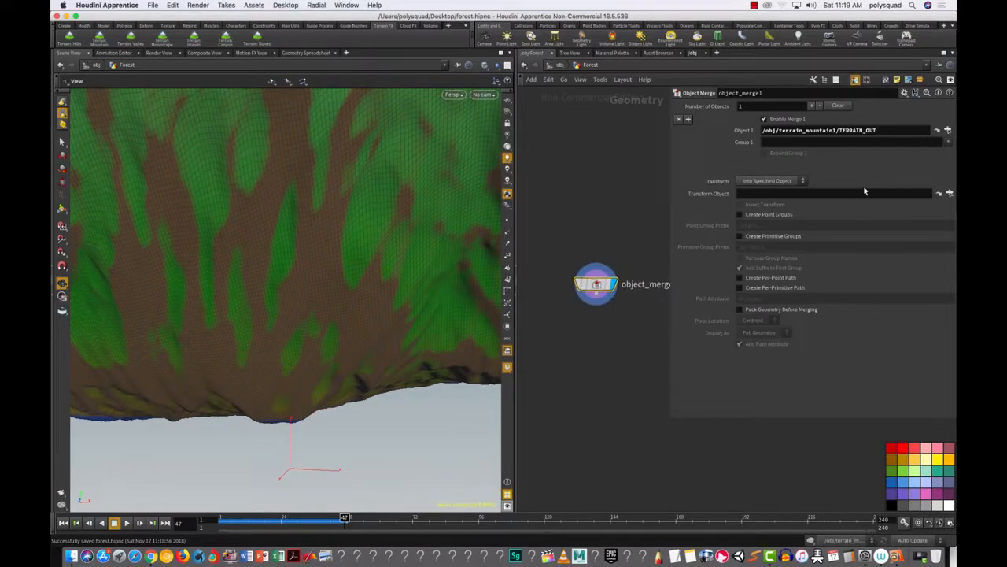
{"action": "left_click", "coordinate": [948, 130]}
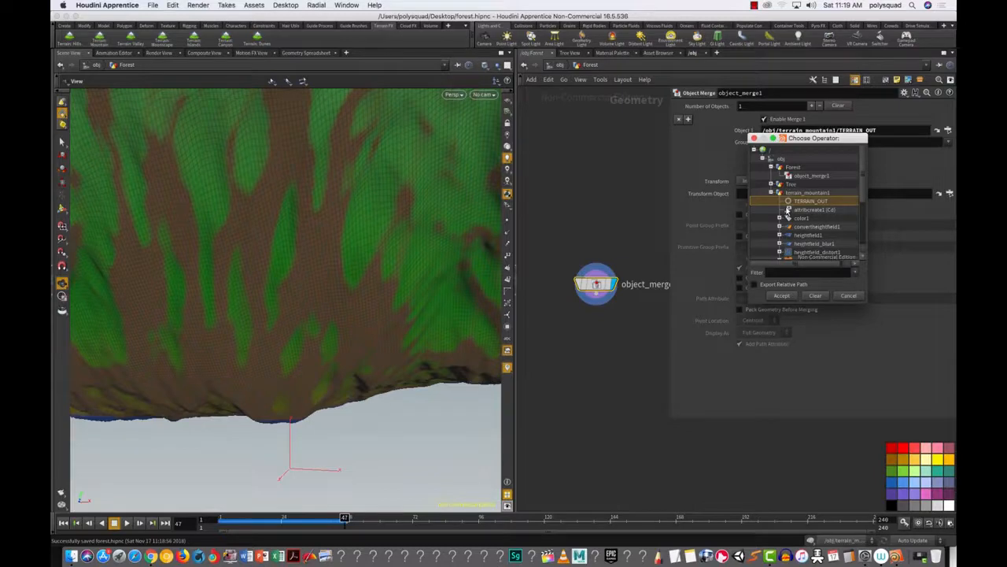
{"action": "left_click", "coordinate": [754, 139]}
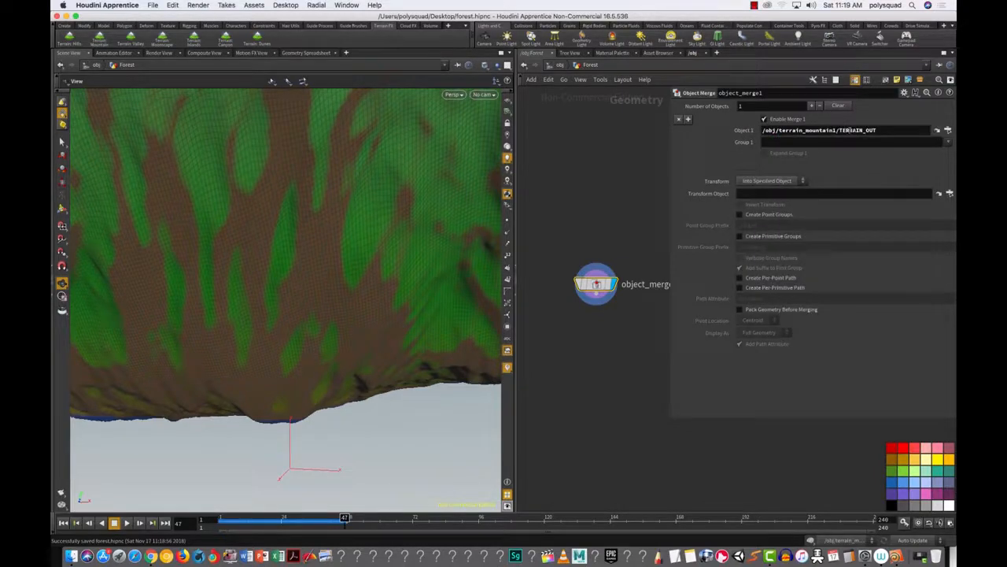
Step: Jump to TERRAIN_OUT inside terrain_mountain1 and line it up under convertheightfield1
{"action": "left_click", "coordinate": [938, 131]}
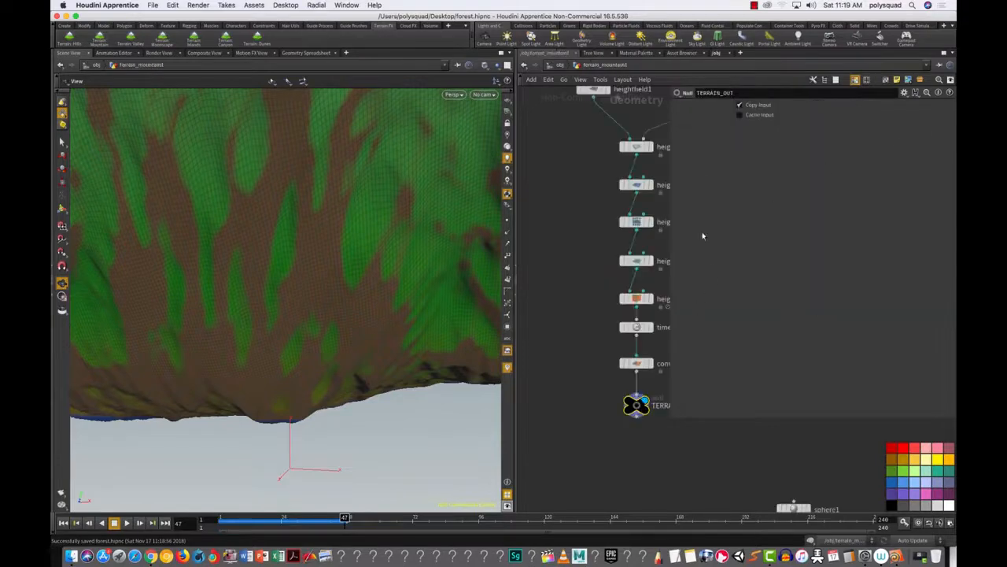
{"action": "left_click_drag", "start_coordinate": [670, 228], "coordinate": [800, 241]}
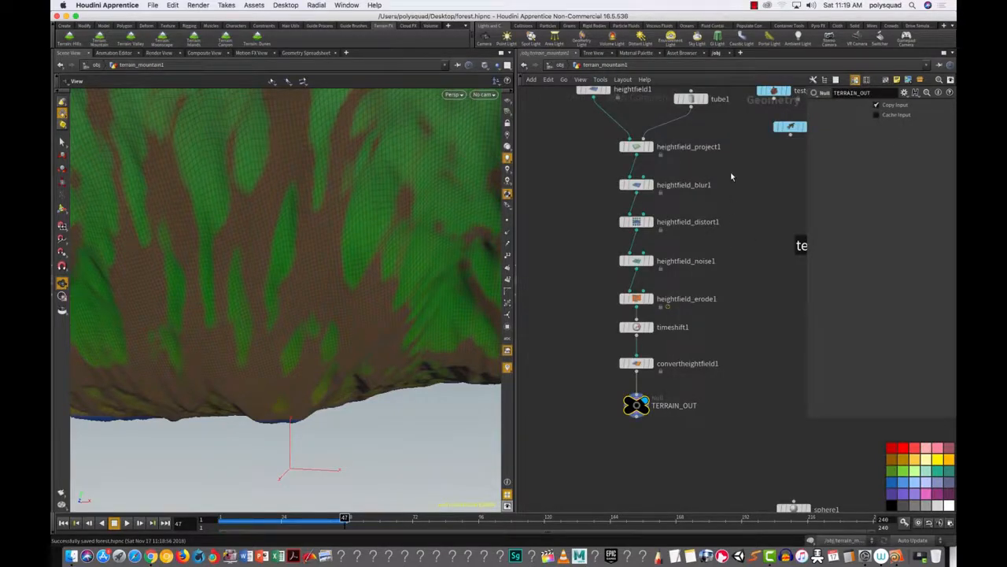
{"action": "scroll", "coordinate": [728, 178], "scroll_direction": "up", "scroll_amount": 4}
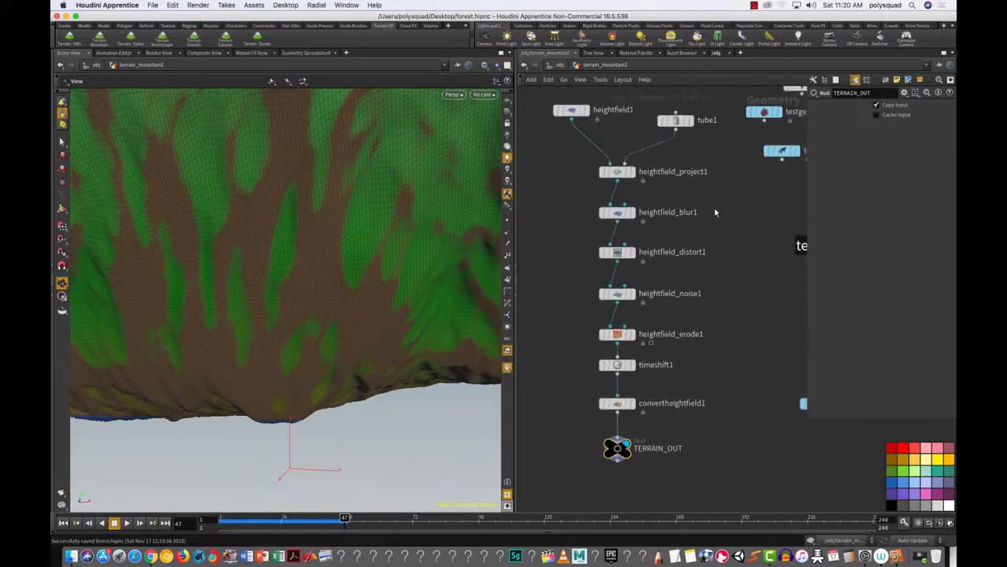
{"action": "middle_click_drag", "start_coordinate": [710, 411], "coordinate": [716, 282]}
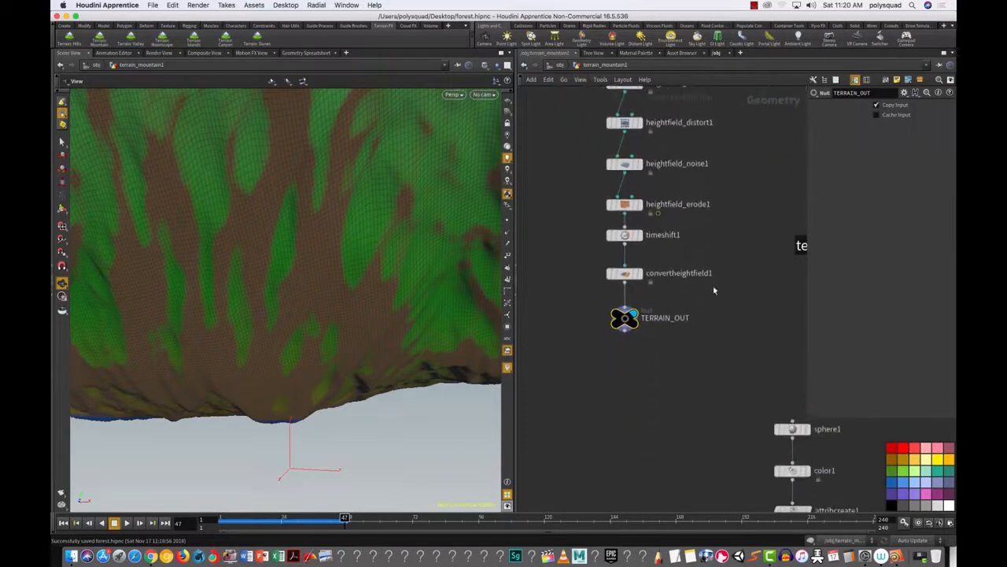
{"action": "left_click_drag", "start_coordinate": [704, 346], "coordinate": [624, 320]}
{"action": "left_click", "coordinate": [631, 324]}
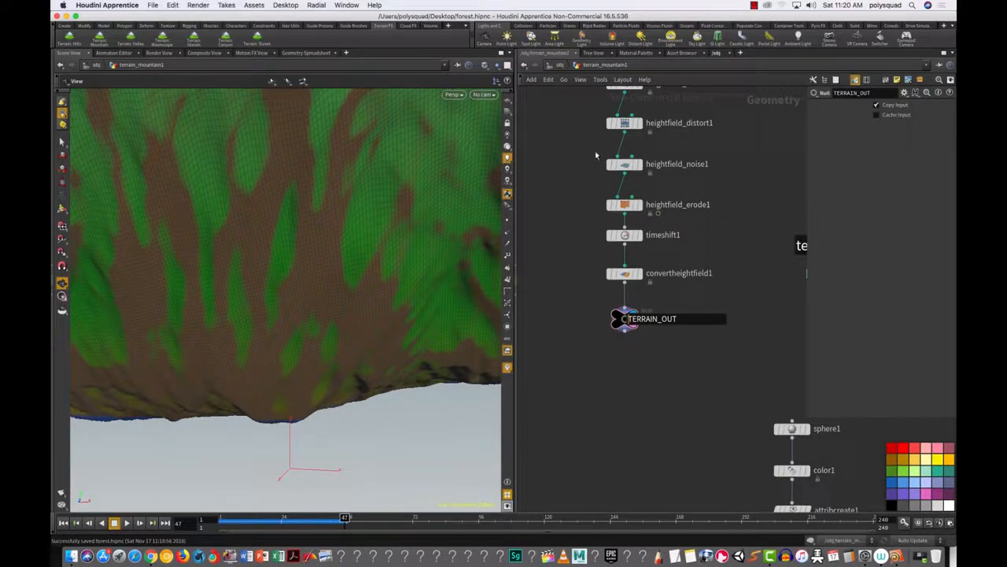
Step: Check convertheightfield1's parameters, move TERRAIN_OUT further below it, and return to /obj
{"action": "mouse_move", "coordinate": [627, 275]}
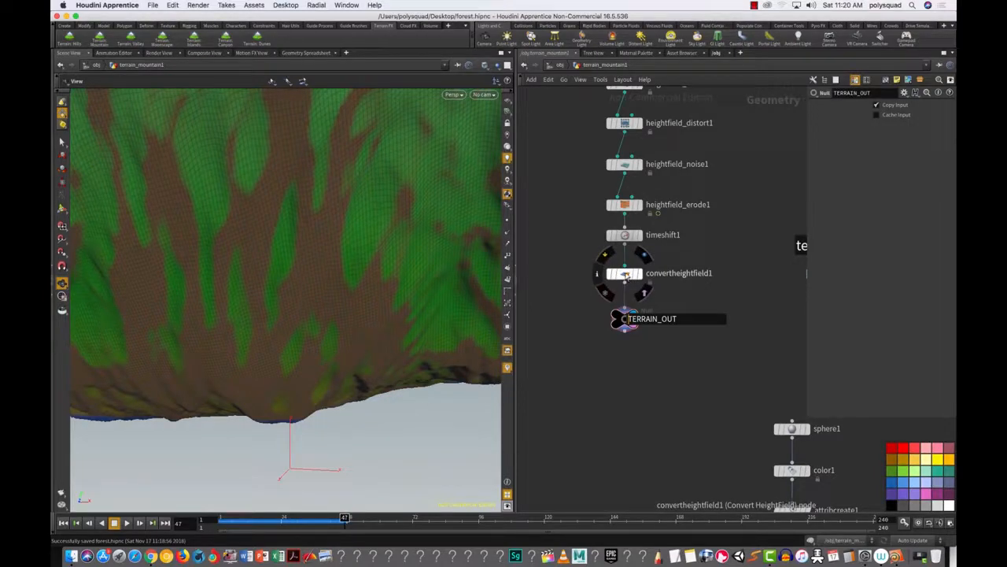
{"action": "left_click", "coordinate": [627, 276]}
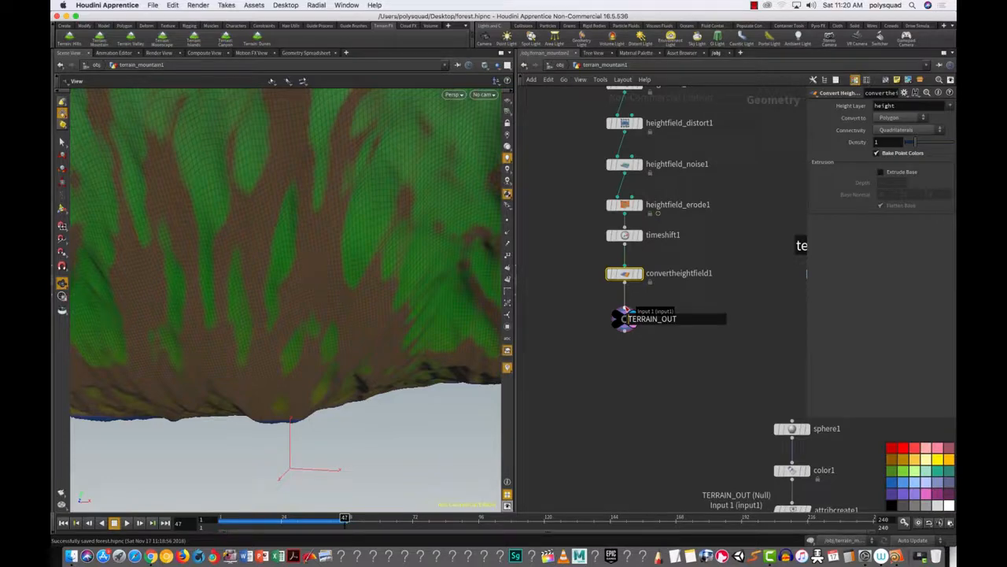
{"action": "mouse_move", "coordinate": [644, 333]}
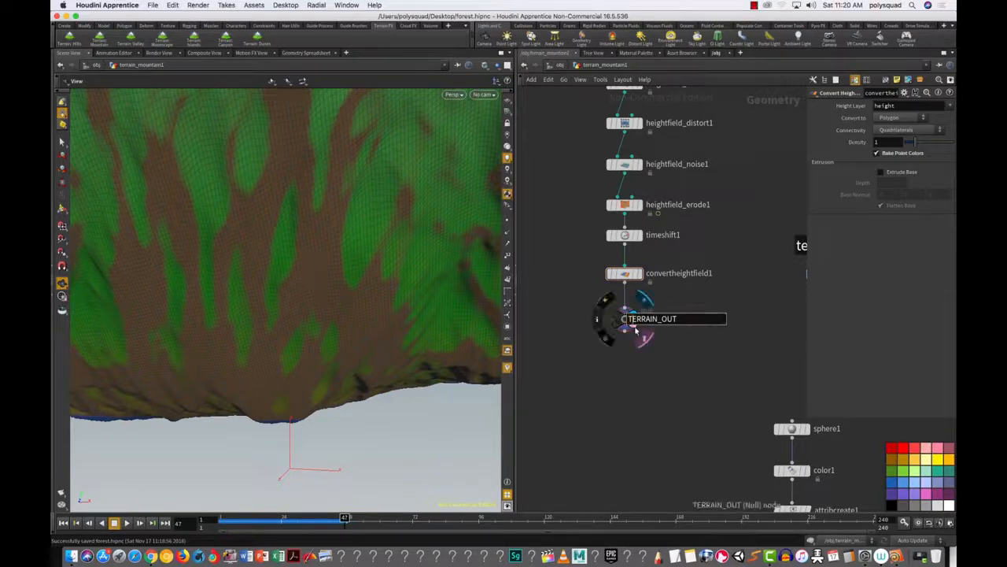
{"action": "left_click_drag", "start_coordinate": [674, 351], "coordinate": [560, 300]}
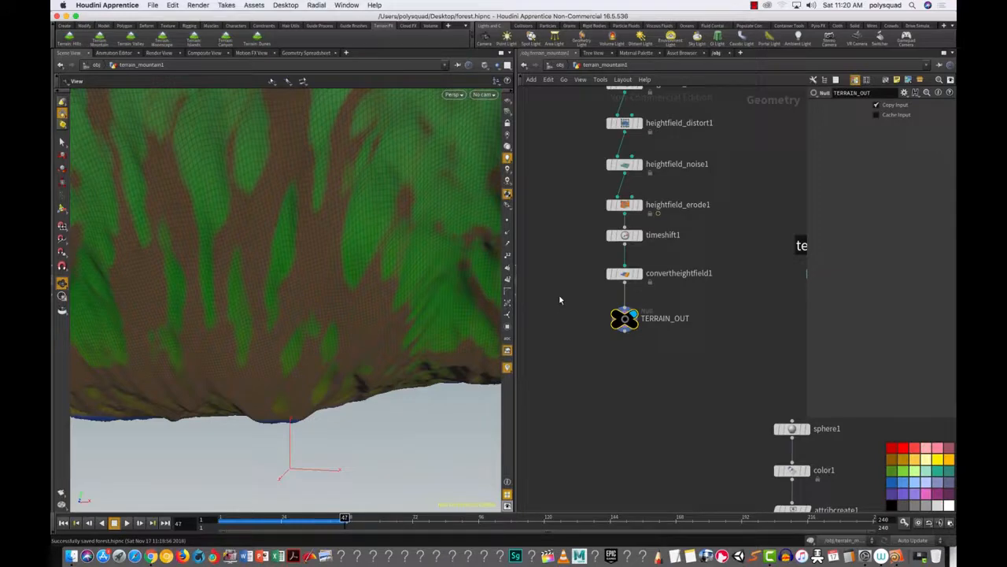
{"action": "mouse_move", "coordinate": [626, 319]}
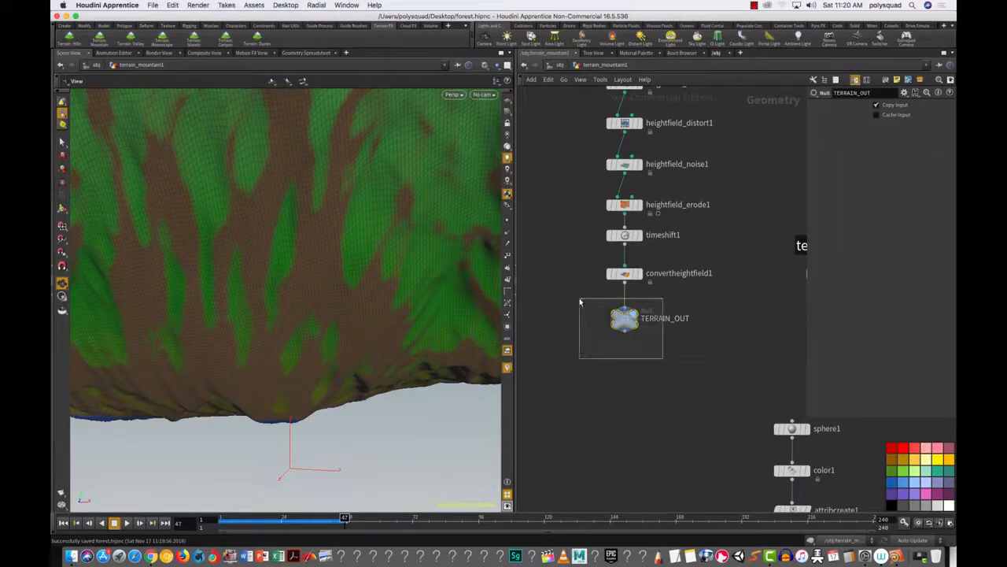
{"action": "left_click_drag", "start_coordinate": [626, 319], "coordinate": [625, 349]}
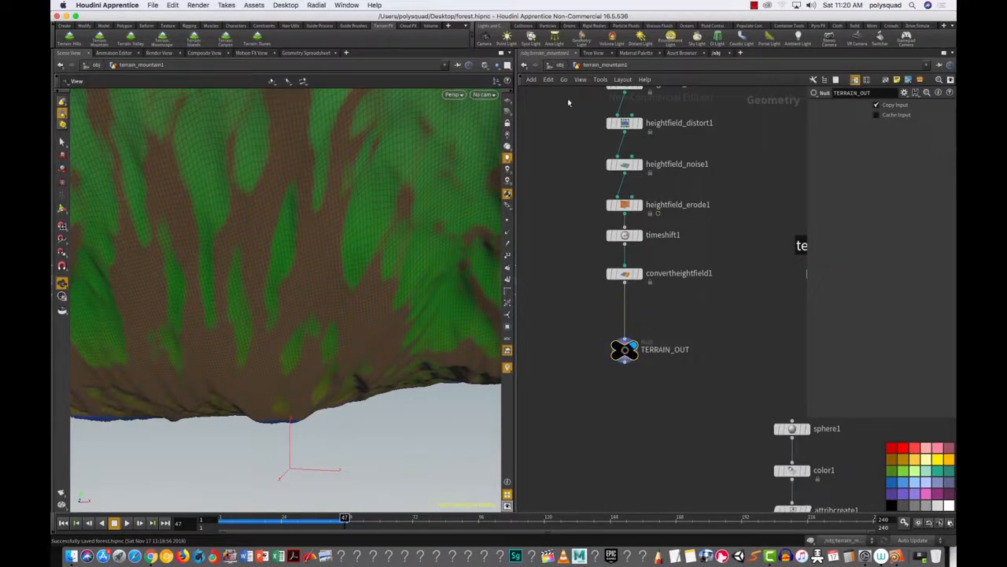
{"action": "left_click", "coordinate": [557, 68]}
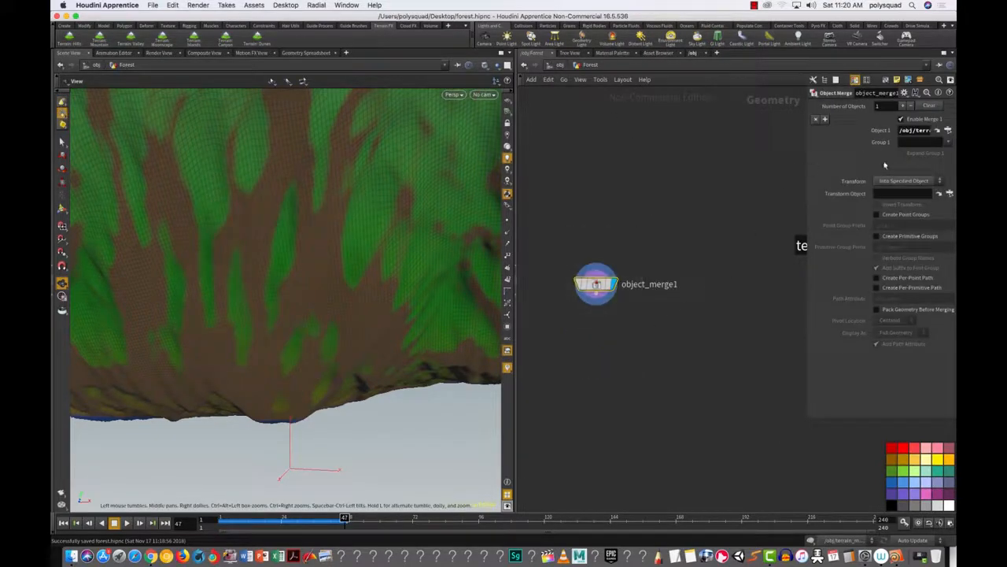
Step: Widen the Object Merge panel, frame the terrain, and move object_merge1 higher in the network
{"action": "left_click_drag", "start_coordinate": [808, 161], "coordinate": [666, 158]}
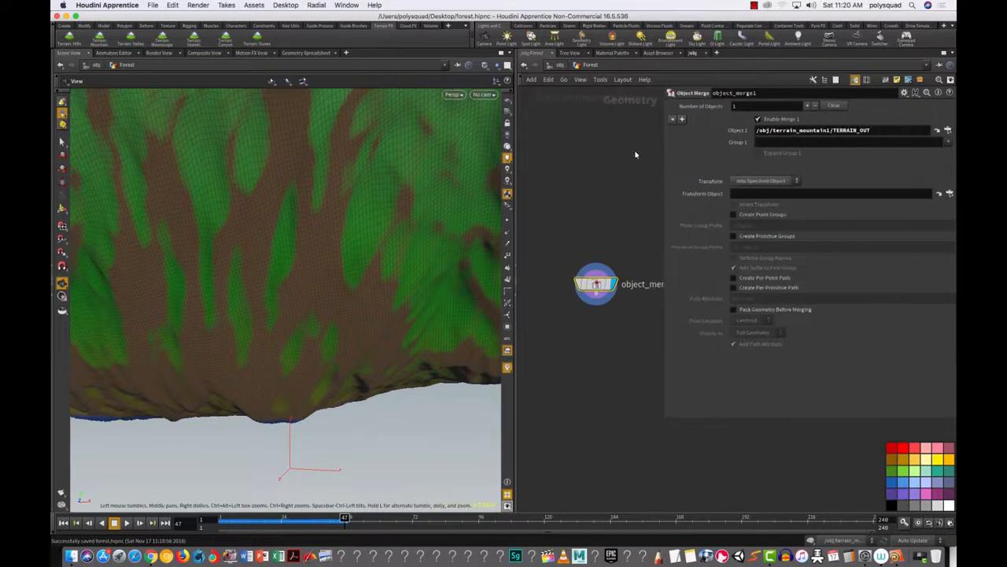
{"action": "key", "text": "g"}
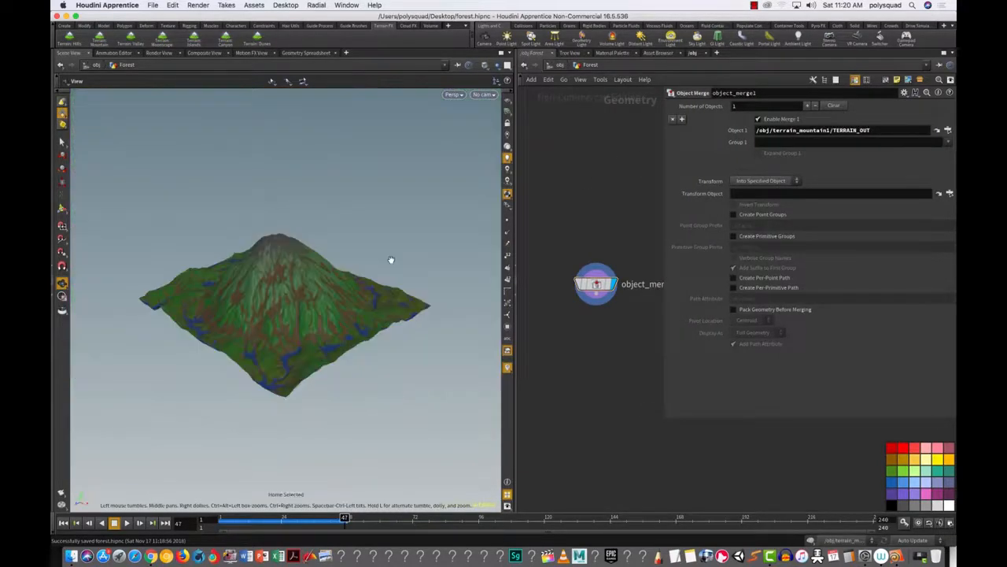
{"action": "mouse_move", "coordinate": [364, 289]}
{"action": "left_mouse_down"}
{"action": "mouse_move", "coordinate": [358, 281]}
{"action": "mouse_move", "coordinate": [440, 281]}
{"action": "mouse_move", "coordinate": [349, 292]}
{"action": "left_mouse_up"}
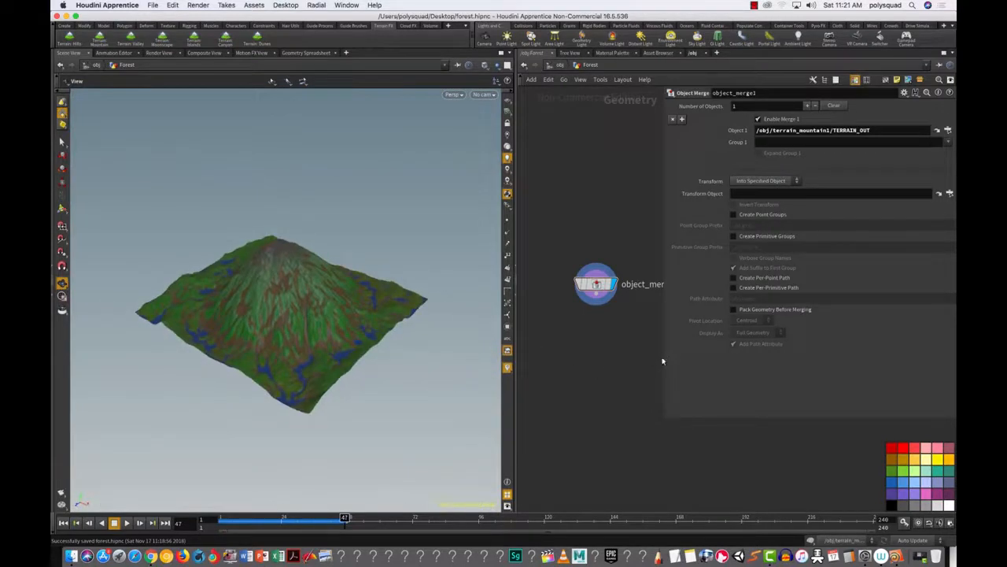
{"action": "left_click_drag", "start_coordinate": [663, 361], "coordinate": [732, 362]}
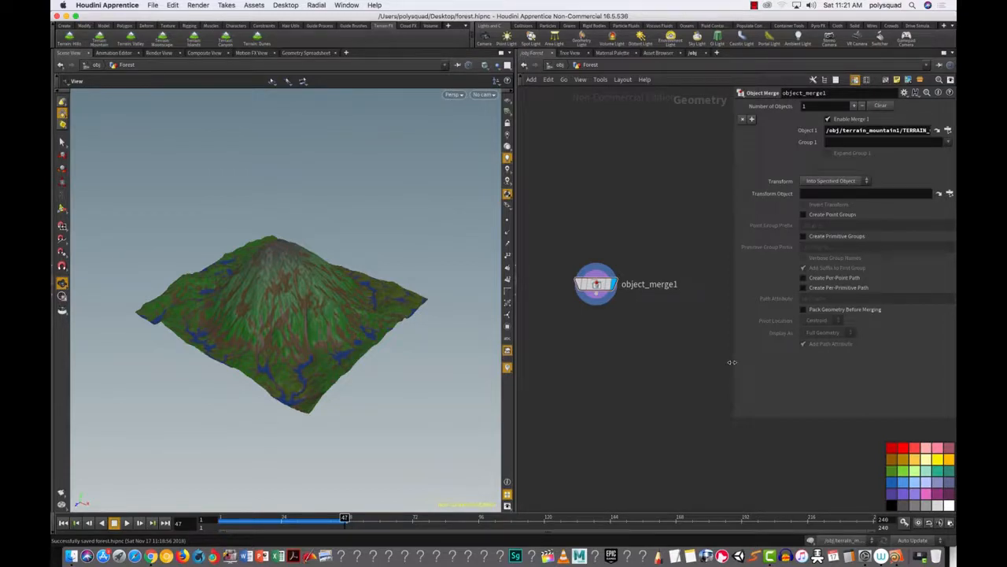
{"action": "left_click_drag", "start_coordinate": [548, 217], "coordinate": [652, 351]}
{"action": "left_click_drag", "start_coordinate": [596, 284], "coordinate": [591, 233]}
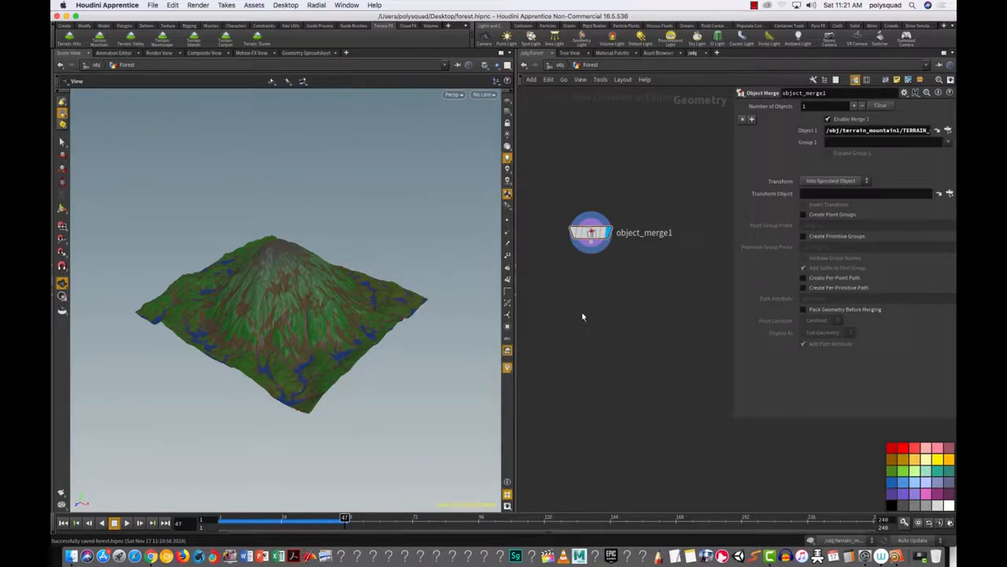
Step: Add a scatter1 node below object_merge1 and make it the displayed node
{"action": "key", "text": "Tab"}
{"action": "type", "text": "sc"}
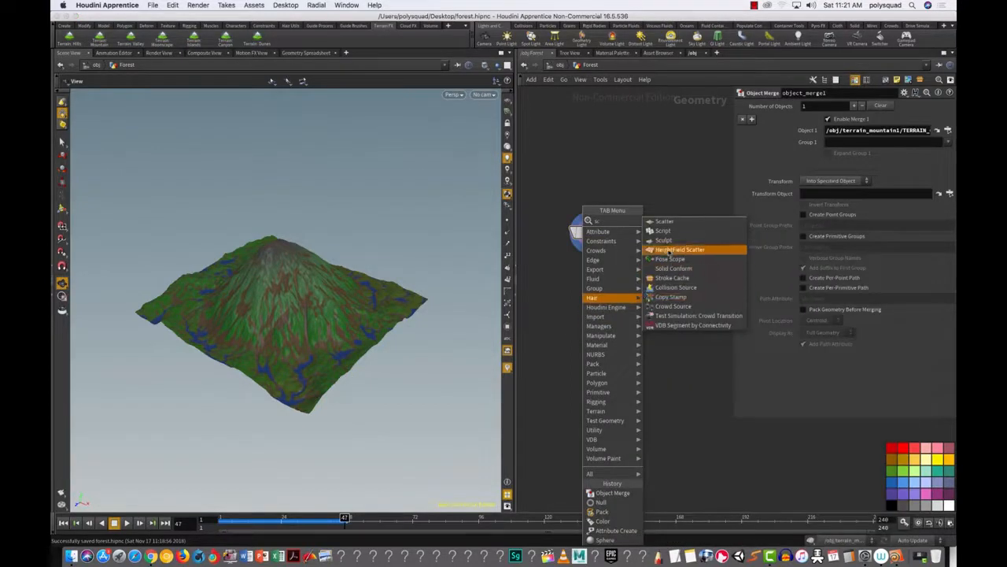
{"action": "left_click", "coordinate": [662, 222]}
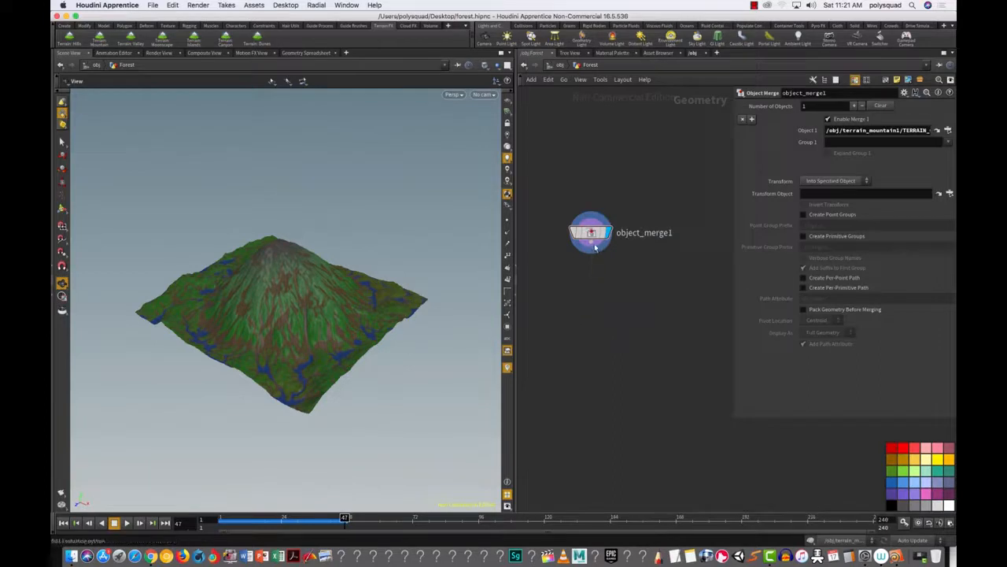
{"action": "left_click", "coordinate": [586, 304]}
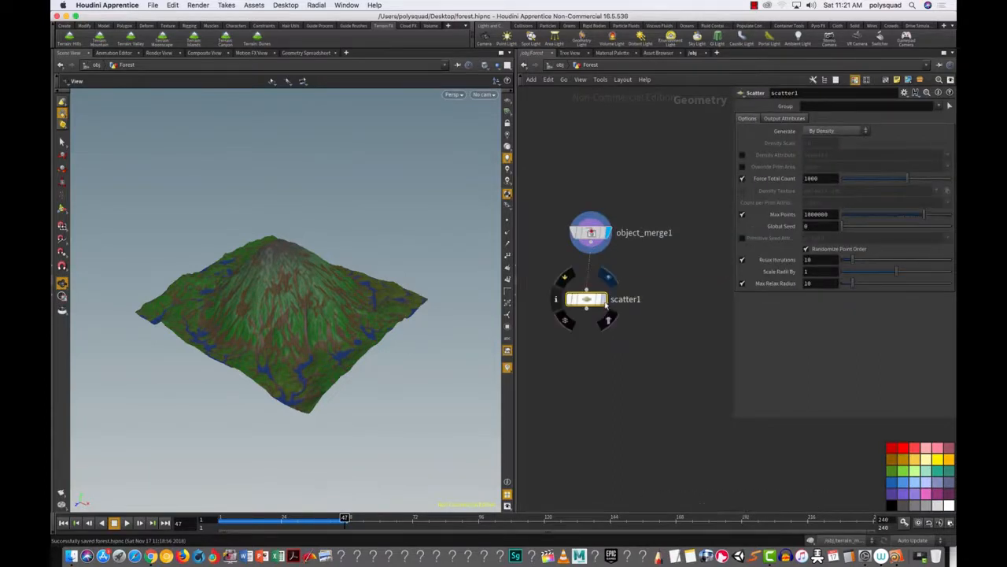
{"action": "left_click", "coordinate": [605, 301]}
{"action": "left_click_drag", "start_coordinate": [587, 305], "coordinate": [585, 353]}
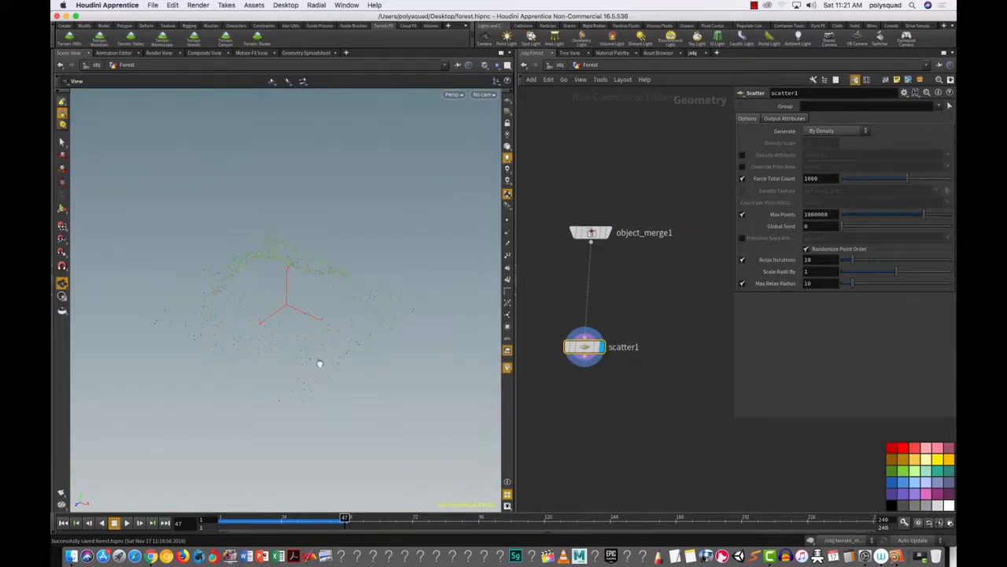
Step: Turn on the reference grid and point display to see the 1000 scattered points, and enlarge scatter1's panel
{"action": "left_click_drag", "start_coordinate": [303, 382], "coordinate": [306, 346]}
{"action": "left_click", "coordinate": [508, 100]}
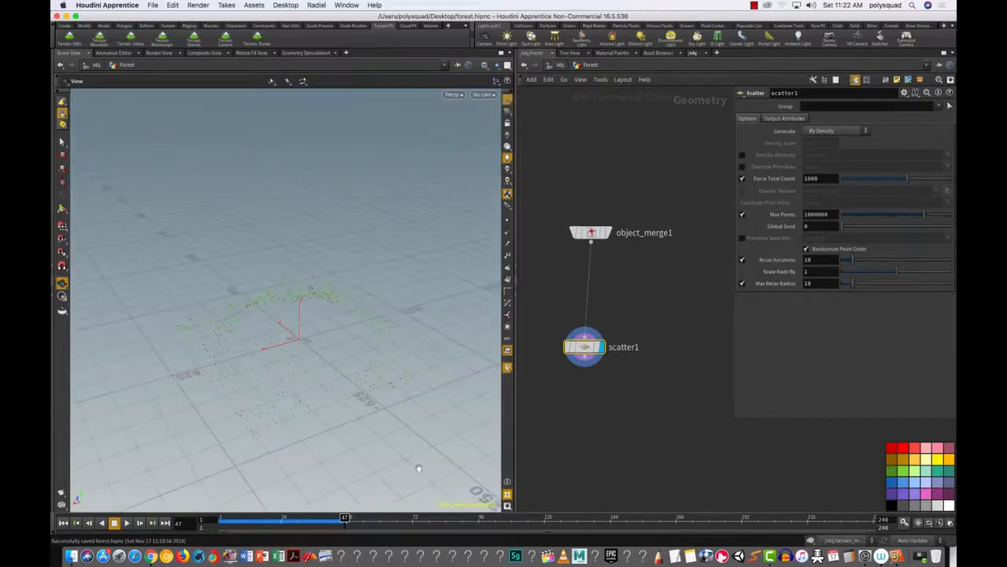
{"action": "mouse_move", "coordinate": [333, 367]}
{"action": "left_mouse_down"}
{"action": "mouse_move", "coordinate": [353, 348]}
{"action": "mouse_move", "coordinate": [320, 380]}
{"action": "left_mouse_up"}
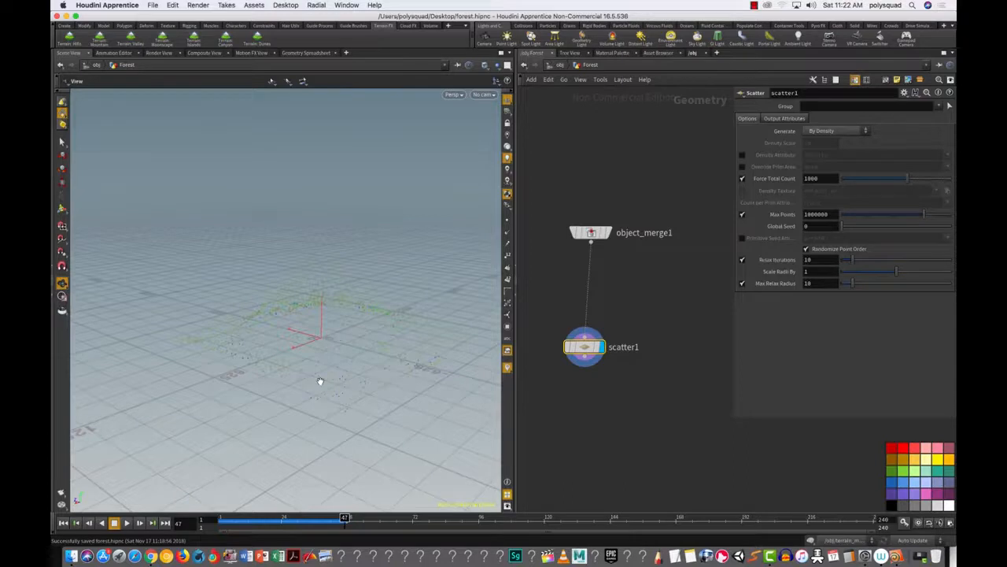
{"action": "left_click", "coordinate": [507, 221]}
{"action": "left_click_drag", "start_coordinate": [318, 378], "coordinate": [262, 398]}
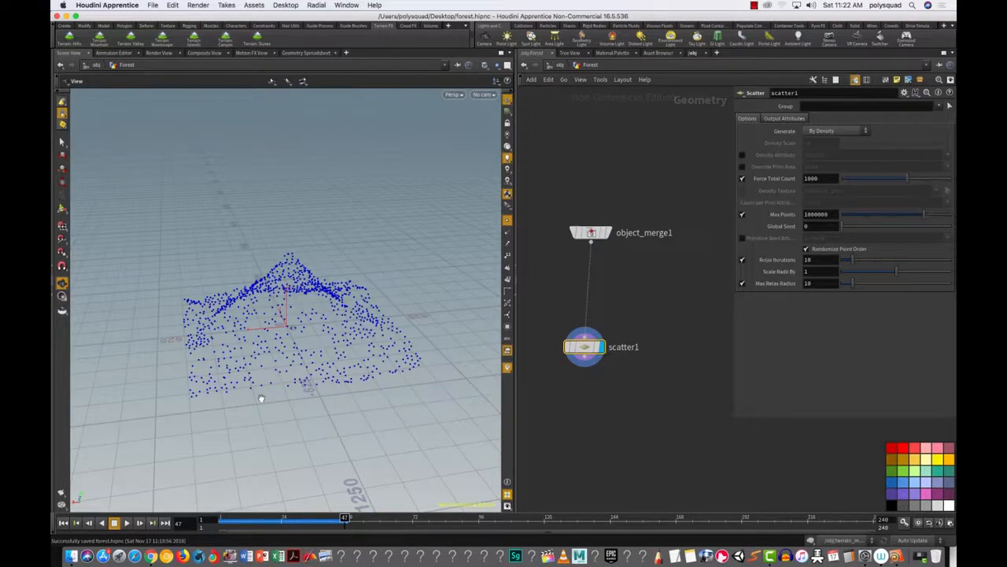
{"action": "left_click_drag", "start_coordinate": [732, 339], "coordinate": [680, 374]}
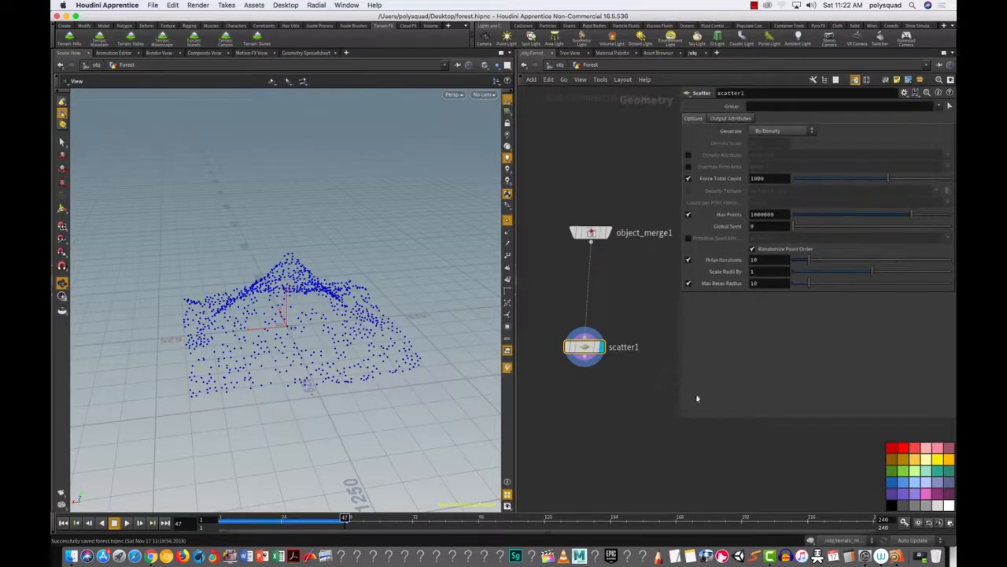
{"action": "left_click_drag", "start_coordinate": [680, 418], "coordinate": [642, 477]}
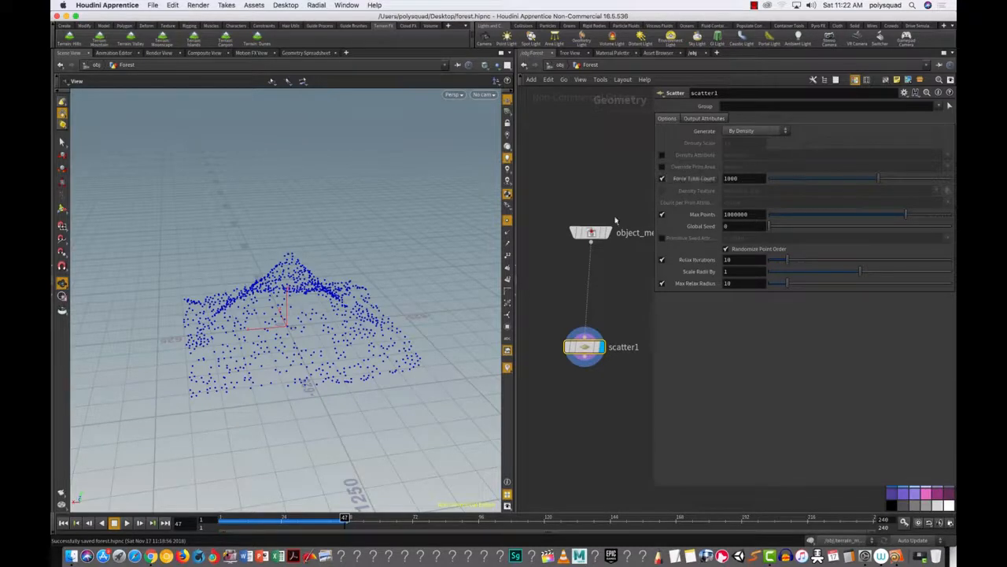
Step: Raise scatter1's Force Total Count from 1000 to 10000 and orbit around the denser points
{"action": "mouse_move", "coordinate": [591, 233]}
{"action": "left_click_drag", "start_coordinate": [283, 356], "coordinate": [291, 346], "text": "alt"}
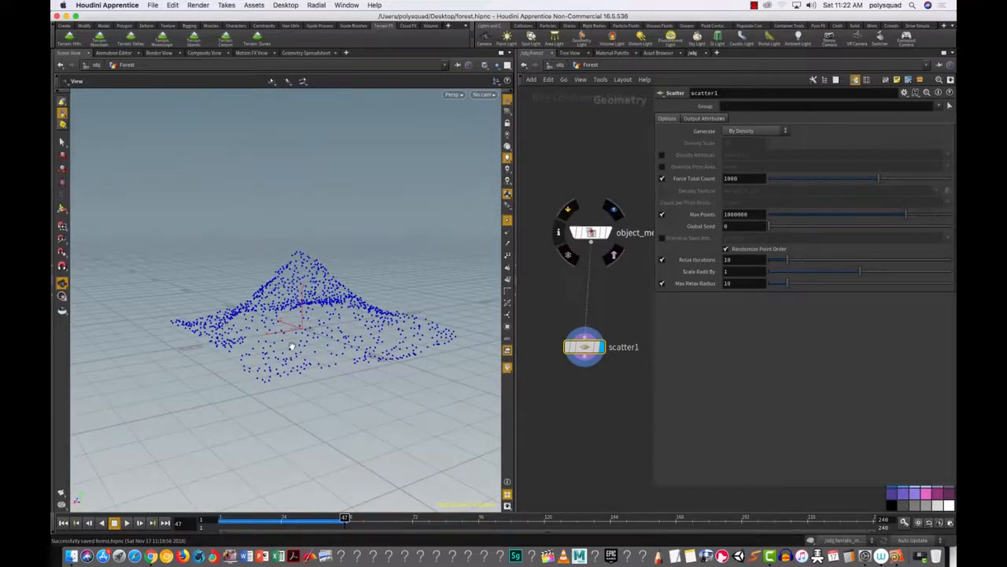
{"action": "left_click", "coordinate": [741, 178]}
{"action": "type", "text": "0"}
{"action": "key", "text": "Return"}
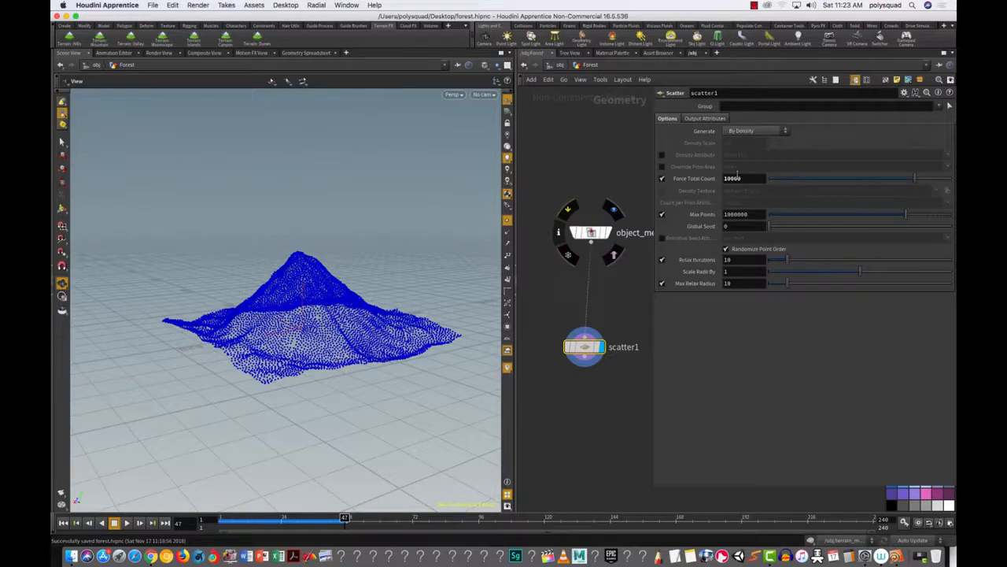
{"action": "left_click_drag", "start_coordinate": [327, 377], "coordinate": [391, 422]}
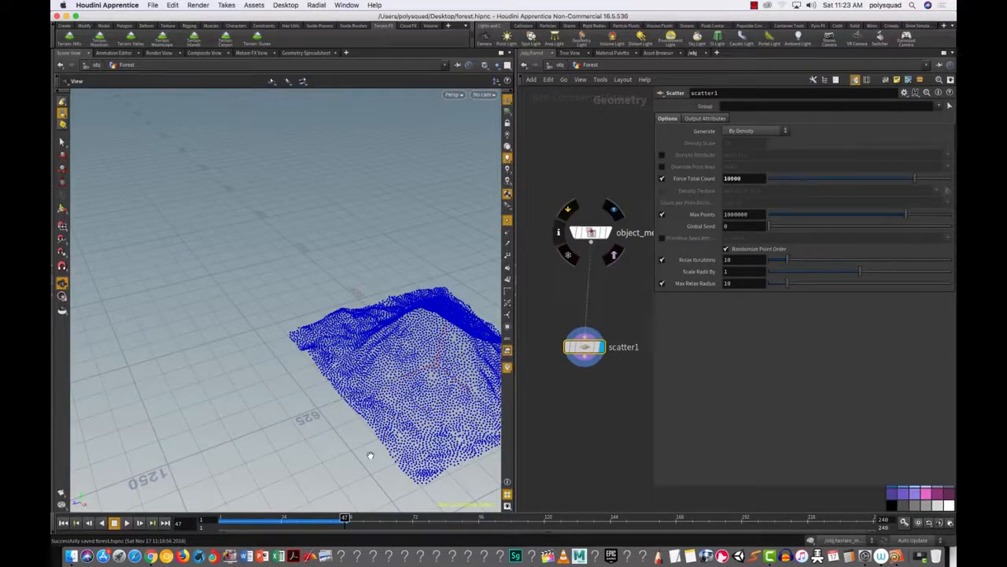
{"action": "left_click_drag", "start_coordinate": [402, 419], "coordinate": [289, 412]}
{"action": "mouse_move", "coordinate": [423, 416]}
{"action": "left_mouse_down"}
{"action": "mouse_move", "coordinate": [370, 421]}
{"action": "mouse_move", "coordinate": [405, 425]}
{"action": "left_mouse_up"}
{"action": "middle_click_drag", "start_coordinate": [431, 431], "coordinate": [270, 369]}
{"action": "left_click_drag", "start_coordinate": [270, 370], "coordinate": [247, 440]}
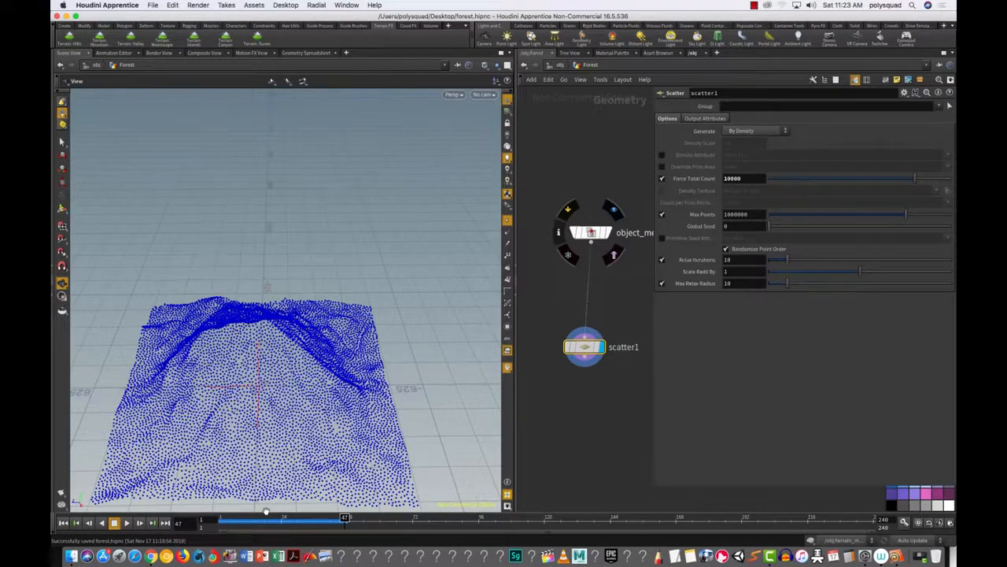
Step: Toggle scatter1's point relaxation off and back on to compare the results
{"action": "left_click", "coordinate": [662, 259]}
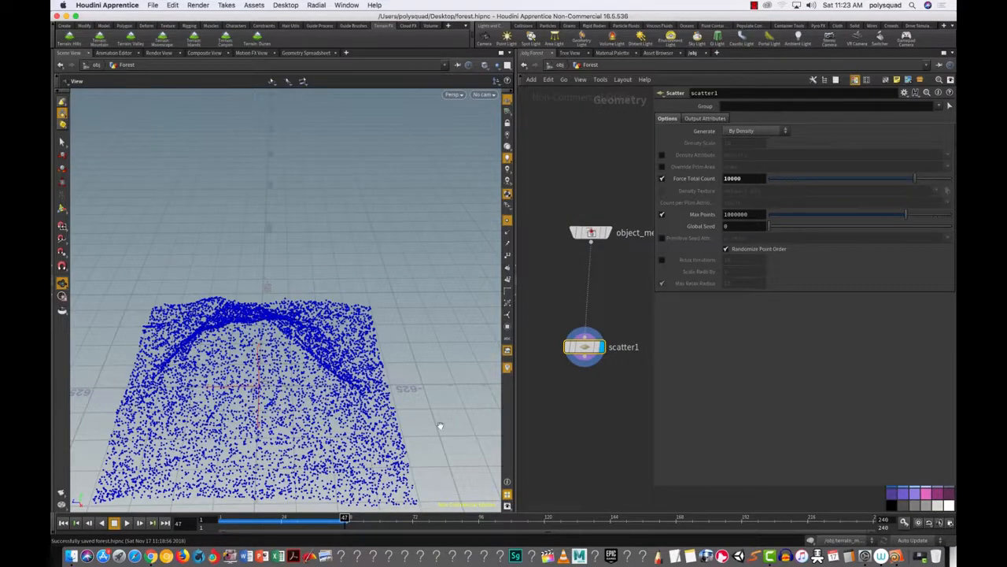
{"action": "left_click_drag", "start_coordinate": [346, 407], "coordinate": [303, 428]}
{"action": "left_click", "coordinate": [663, 261]}
{"action": "left_click_drag", "start_coordinate": [338, 440], "coordinate": [315, 412]}
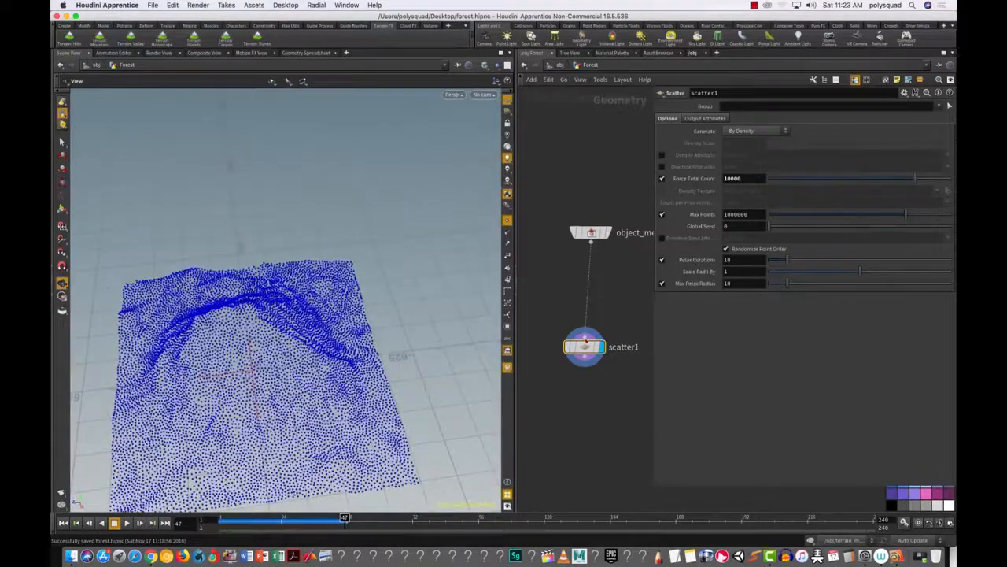
Step: Lower Relax Iterations from 10 to 2, then orbit to a close, low view of the points
{"action": "left_click_drag", "start_coordinate": [787, 261], "coordinate": [777, 270]}
{"action": "mouse_move", "coordinate": [303, 359]}
{"action": "left_mouse_down", "text": "alt"}
{"action": "mouse_move", "coordinate": [261, 433]}
{"action": "mouse_move", "coordinate": [327, 319]}
{"action": "mouse_move", "coordinate": [311, 346]}
{"action": "mouse_move", "coordinate": [318, 331]}
{"action": "mouse_move", "coordinate": [323, 385]}
{"action": "mouse_move", "coordinate": [314, 362]}
{"action": "mouse_move", "coordinate": [320, 371]}
{"action": "left_mouse_up", "text": "alt"}
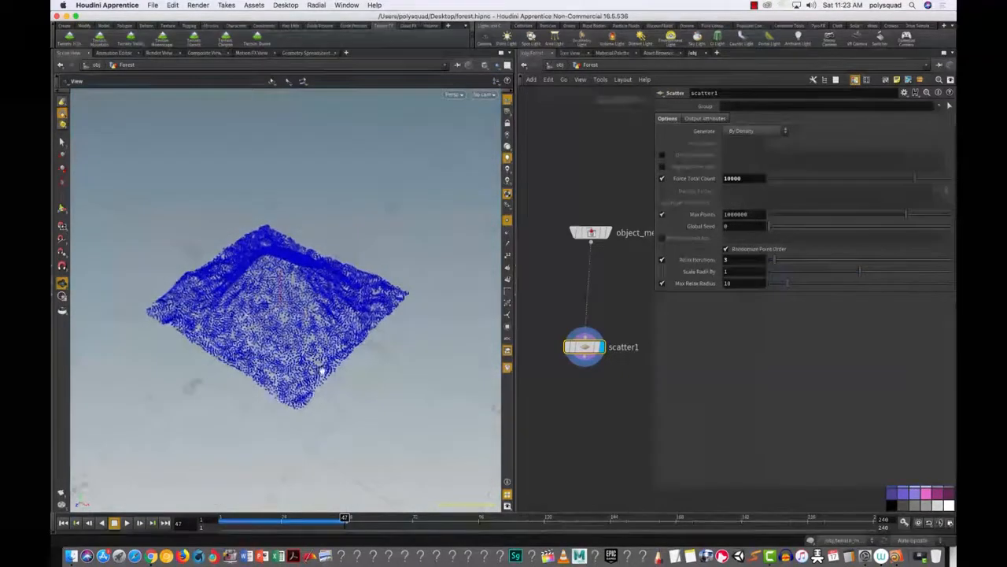
{"action": "right_click_drag", "start_coordinate": [320, 370], "coordinate": [392, 313]}
{"action": "left_click_drag", "start_coordinate": [393, 313], "coordinate": [415, 290]}
{"action": "mouse_move", "coordinate": [415, 290]}
{"action": "right_mouse_down"}
{"action": "mouse_move", "coordinate": [447, 292]}
{"action": "mouse_move", "coordinate": [423, 301]}
{"action": "right_mouse_up"}
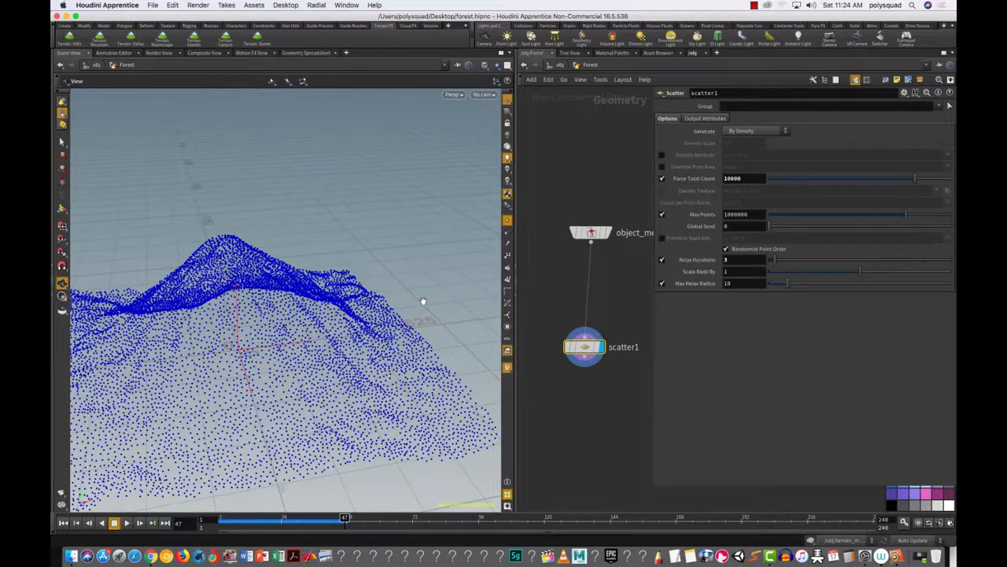
Step: Shrink the floating parameter panel and frame object_merge1 and scatter1 in the network editor
{"action": "left_click_drag", "start_coordinate": [654, 485], "coordinate": [850, 414]}
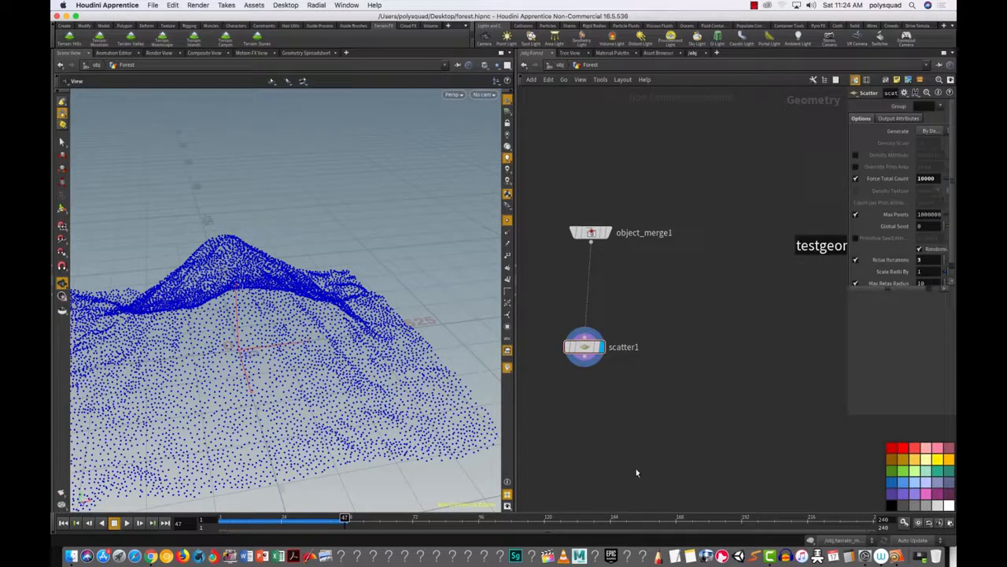
{"action": "right_click_drag", "start_coordinate": [621, 425], "coordinate": [641, 426]}
{"action": "middle_click_drag", "start_coordinate": [642, 424], "coordinate": [707, 425]}
{"action": "right_click_drag", "start_coordinate": [690, 415], "coordinate": [661, 427]}
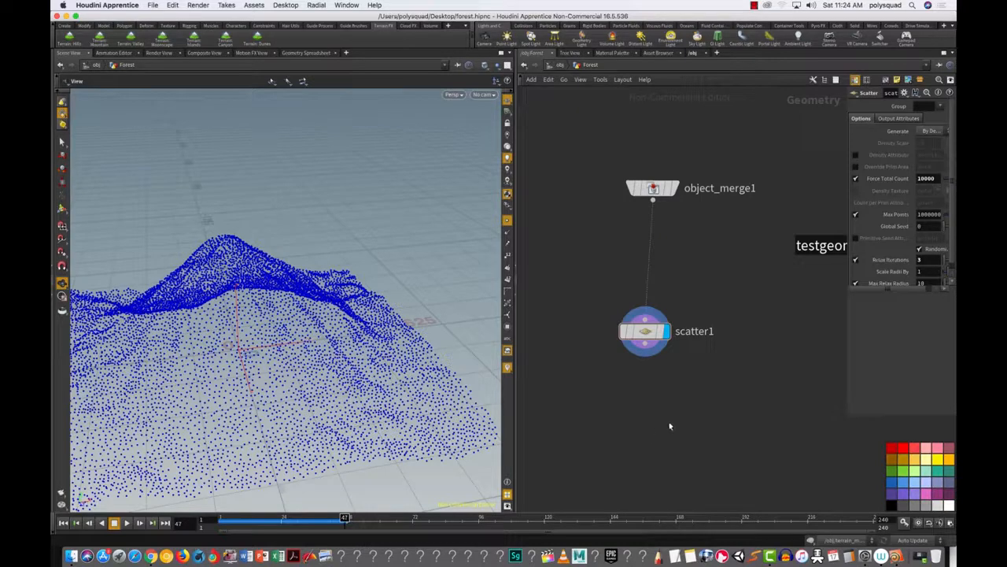
Step: Add a Copy Stamp node, copy1, just below scatter1
{"action": "key", "text": "Tab"}
{"action": "mouse_move", "coordinate": [682, 431]}
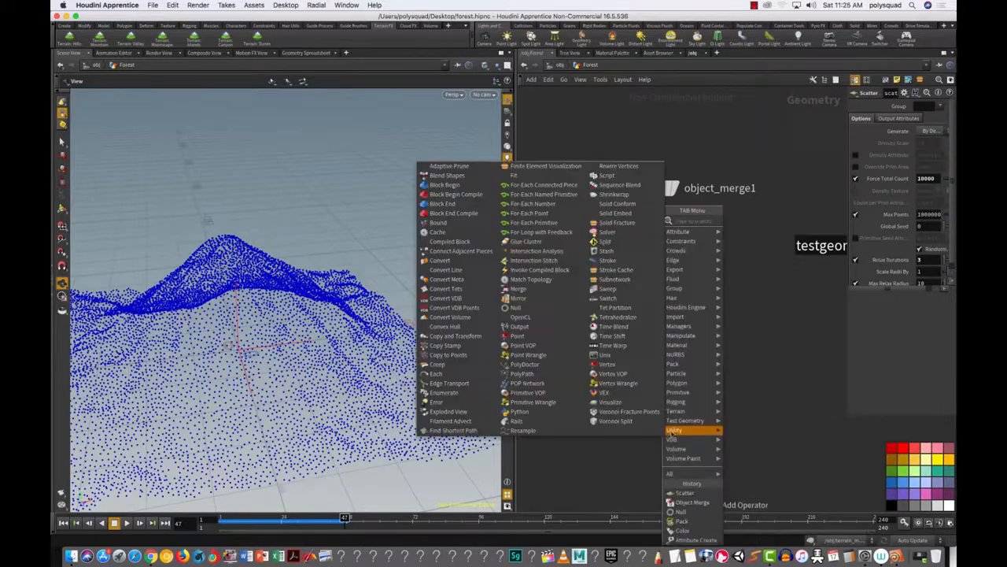
{"action": "type", "text": "copy"}
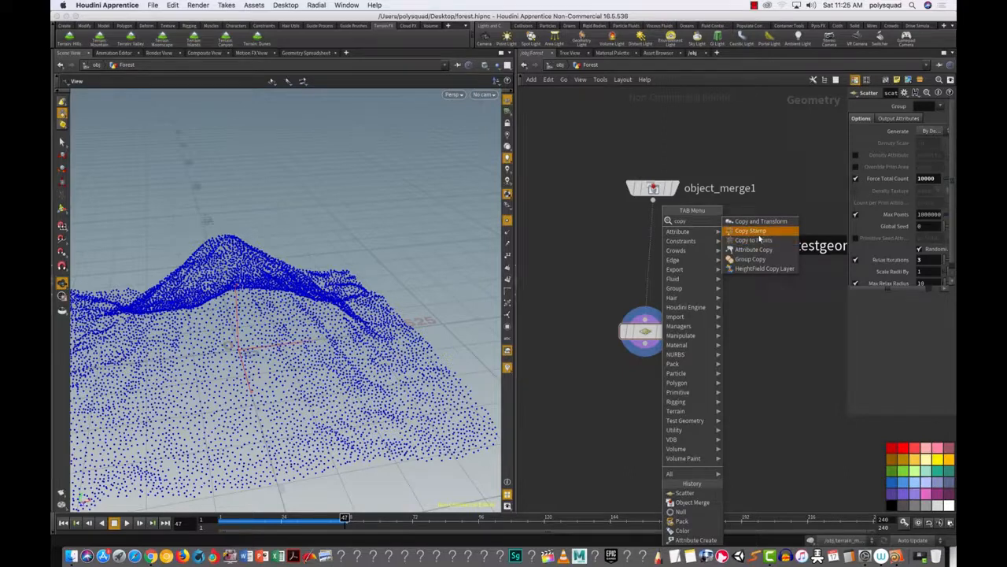
{"action": "left_click", "coordinate": [759, 234]}
{"action": "left_click", "coordinate": [610, 419]}
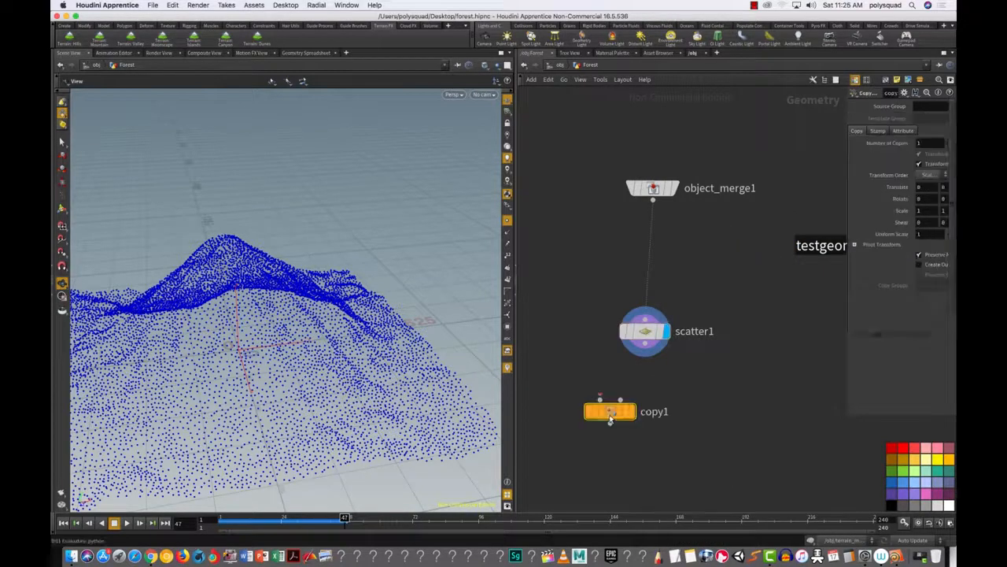
Step: Move copy1 further below scatter1 and frame all three nodes in the network
{"action": "left_click_drag", "start_coordinate": [611, 425], "coordinate": [610, 447]}
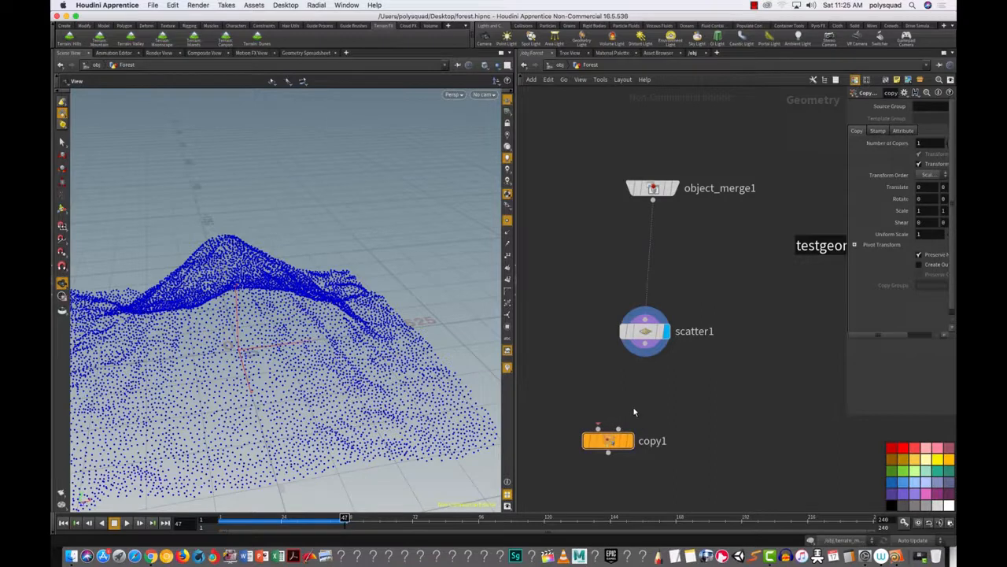
{"action": "left_click_drag", "start_coordinate": [674, 425], "coordinate": [720, 402]}
{"action": "right_click_drag", "start_coordinate": [720, 402], "coordinate": [706, 399]}
{"action": "left_click_drag", "start_coordinate": [719, 398], "coordinate": [726, 396]}
{"action": "mouse_move", "coordinate": [727, 396]}
{"action": "right_mouse_down"}
{"action": "mouse_move", "coordinate": [696, 409]}
{"action": "mouse_move", "coordinate": [709, 400]}
{"action": "right_mouse_up"}
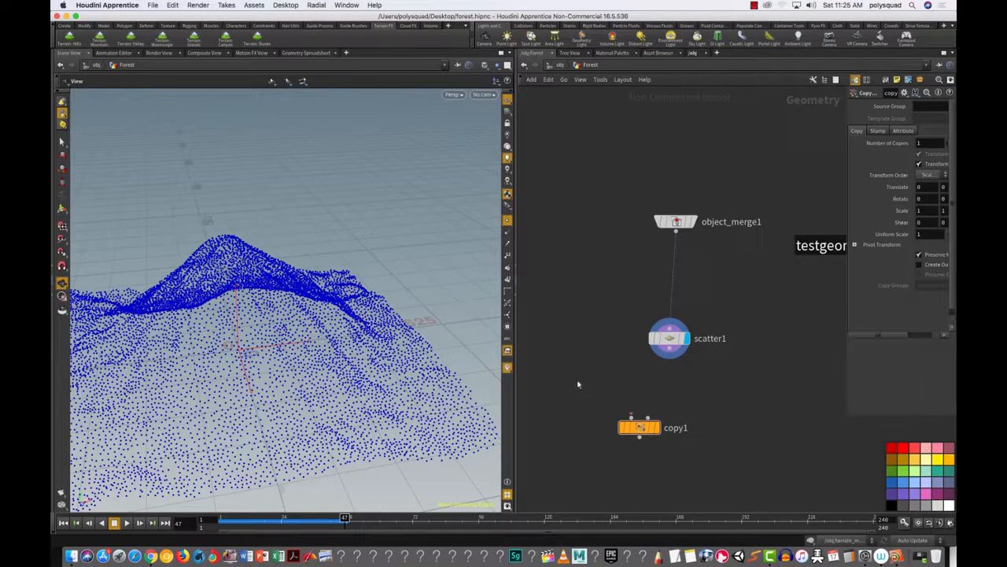
Step: Place a new Object Merge node, object_merge2, in the Forest network
{"action": "key", "text": "Tab"}
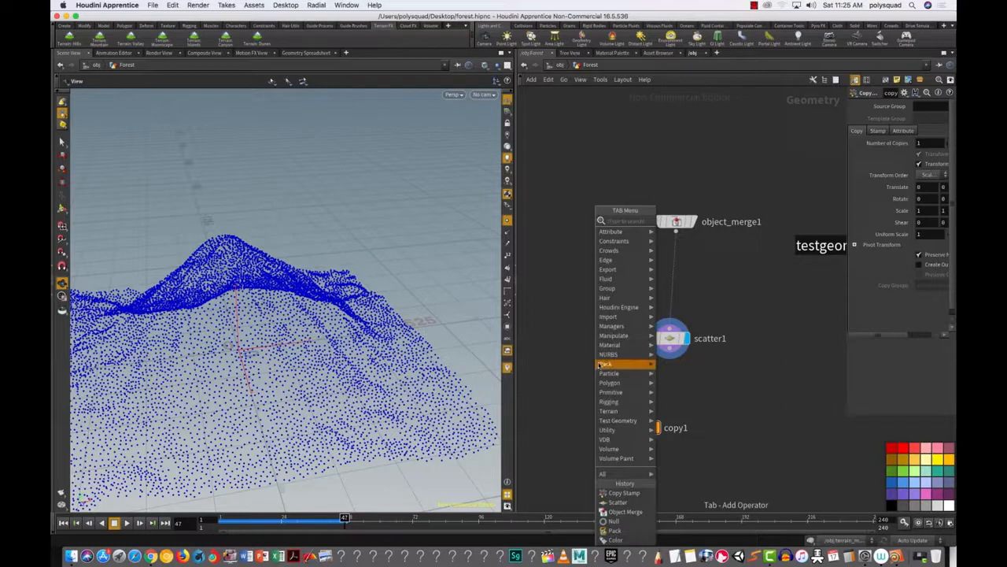
{"action": "type", "text": "ob"}
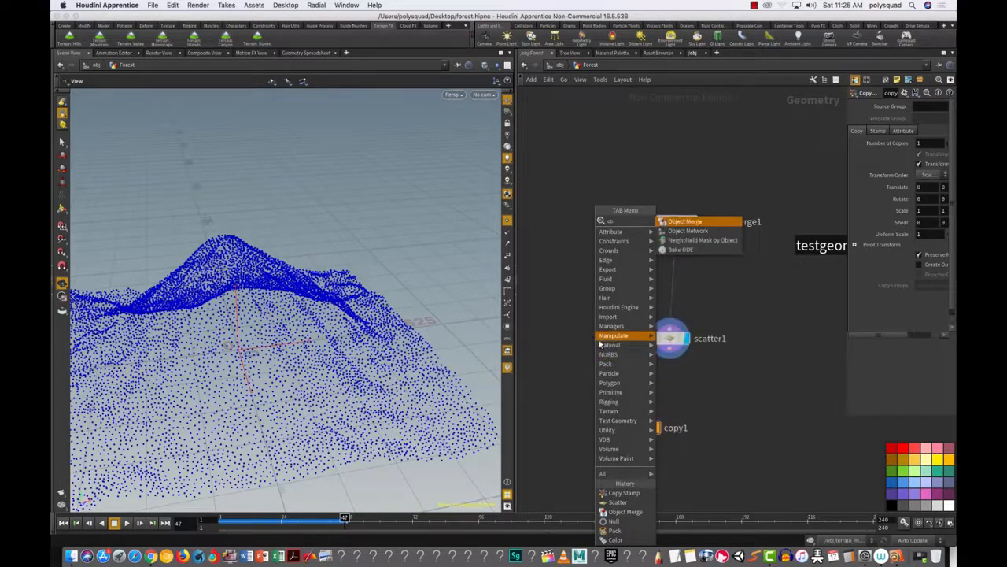
{"action": "left_click", "coordinate": [677, 220]}
{"action": "left_click", "coordinate": [566, 302]}
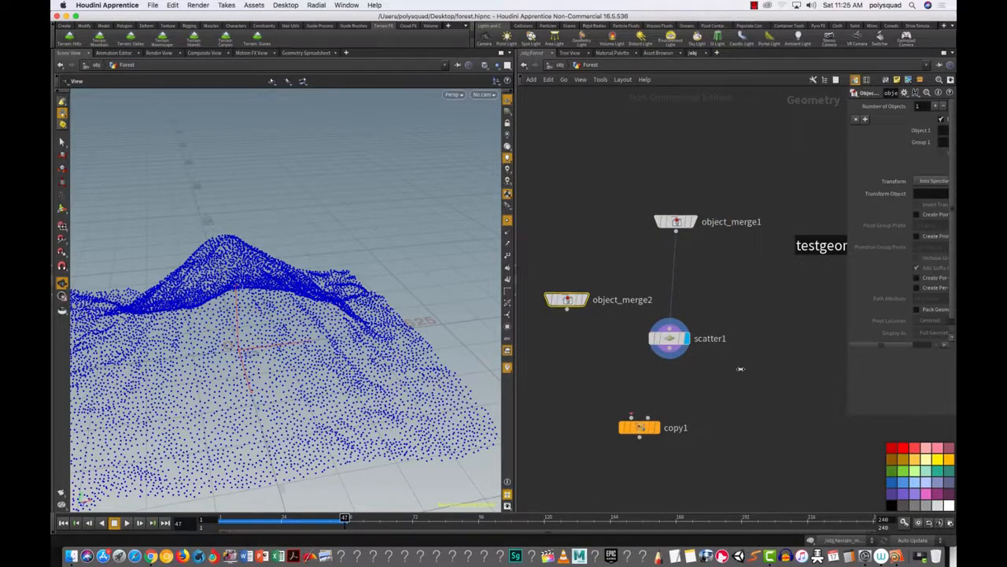
Step: Set object_merge2's Object 1 to /obj/Tree/TREE_OUT
{"action": "left_click_drag", "start_coordinate": [848, 379], "coordinate": [676, 406]}
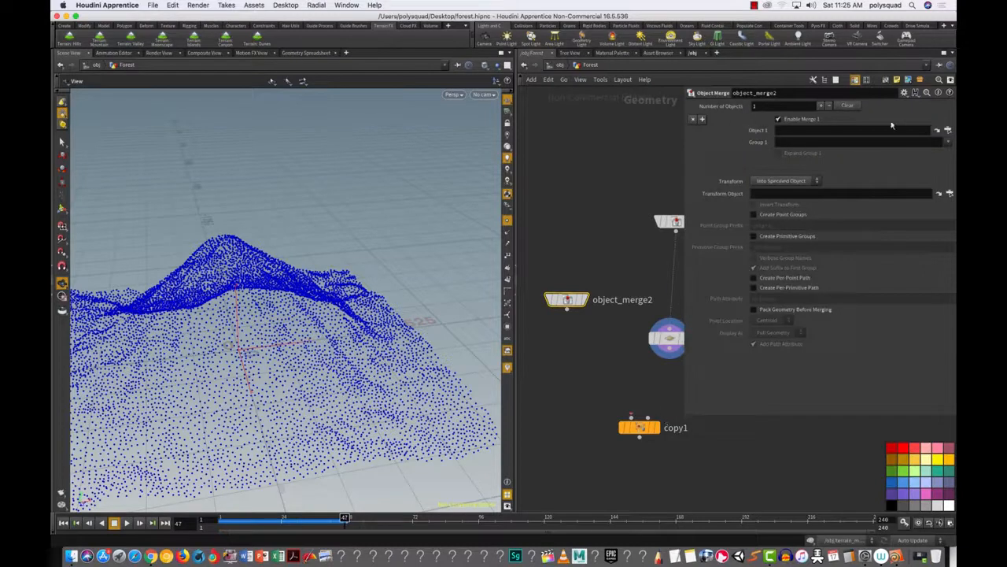
{"action": "left_click", "coordinate": [947, 130]}
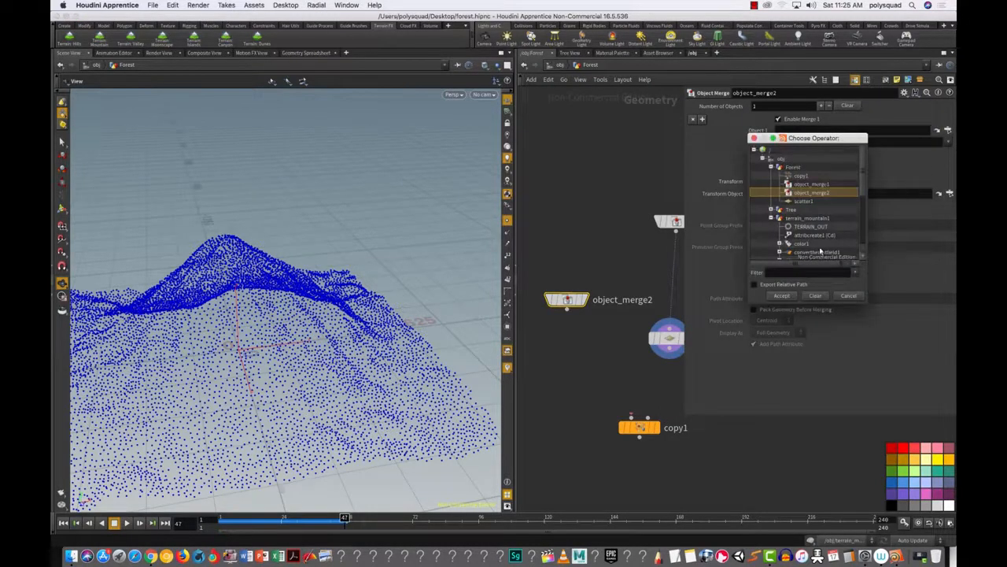
{"action": "left_click", "coordinate": [771, 210]}
{"action": "left_click", "coordinate": [809, 220]}
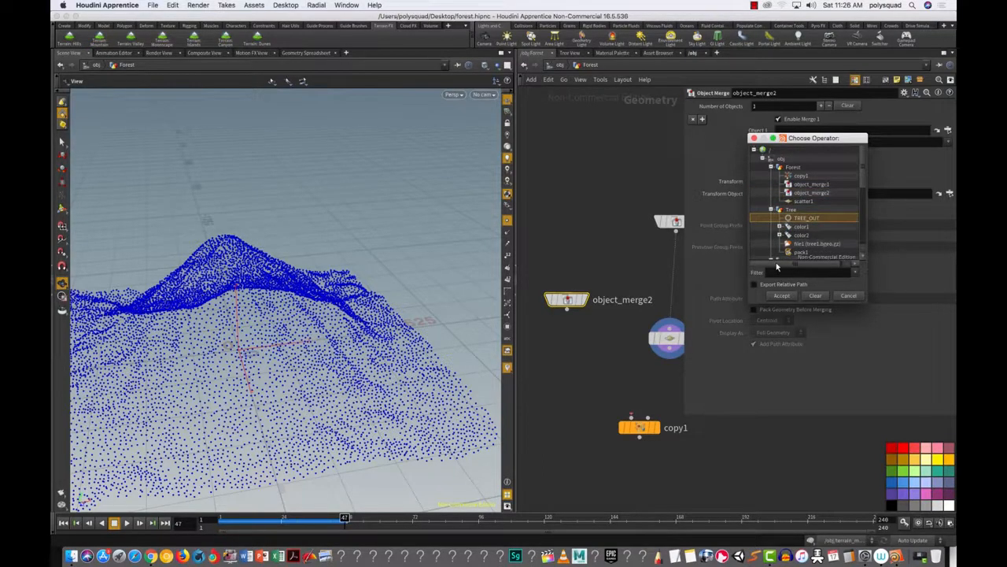
{"action": "left_click", "coordinate": [789, 295]}
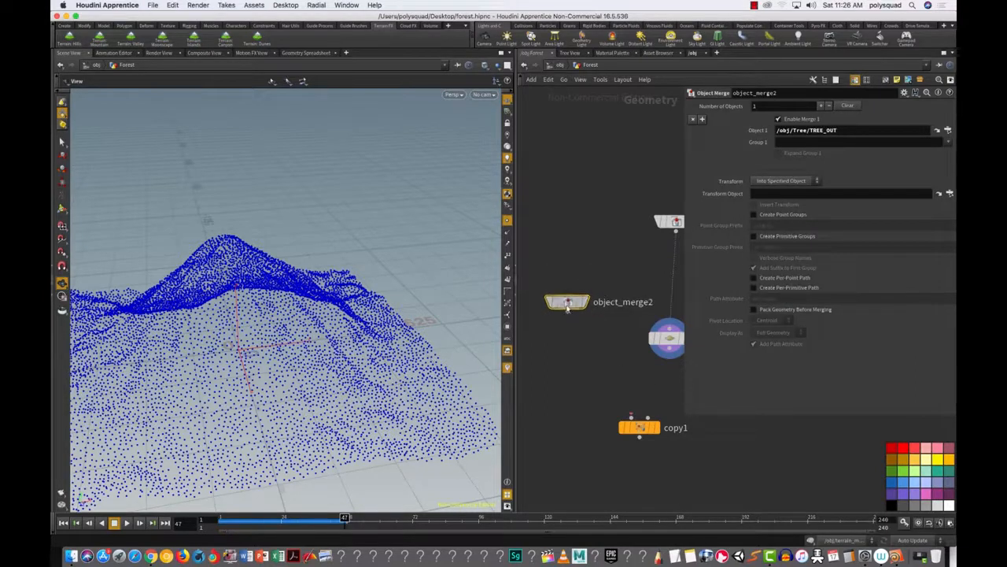
Step: Move object_merge2 lower, reframe the network, and ghost the other objects in the viewport
{"action": "left_click_drag", "start_coordinate": [567, 299], "coordinate": [572, 328]}
{"action": "right_click_drag", "start_coordinate": [640, 389], "coordinate": [645, 398]}
{"action": "middle_click_drag", "start_coordinate": [656, 389], "coordinate": [611, 389]}
{"action": "left_click", "coordinate": [508, 220]}
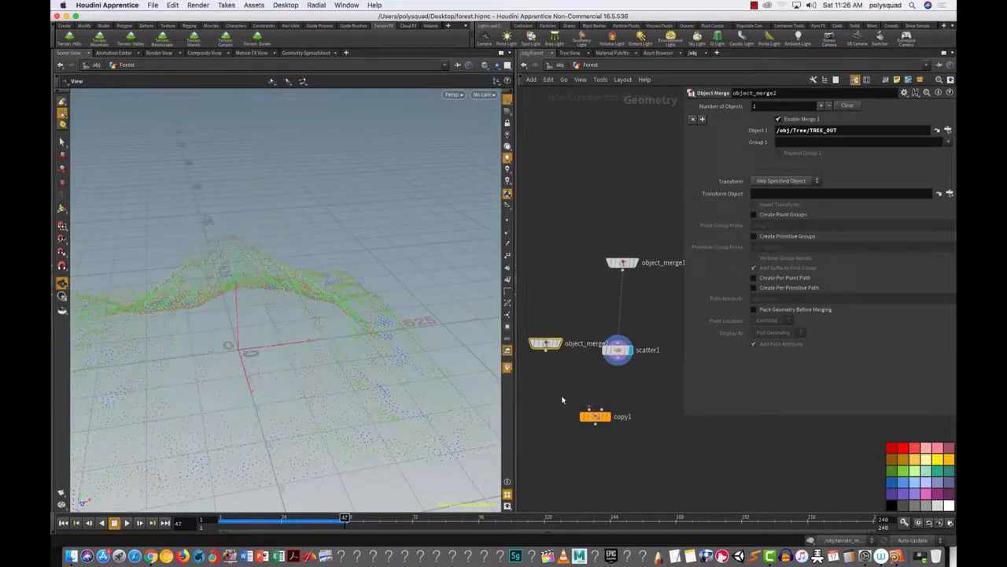
Step: Select copy1, move it down-left, and narrow the parameter panel to reveal more nodes
{"action": "left_click", "coordinate": [596, 418]}
{"action": "left_click_drag", "start_coordinate": [596, 422], "coordinate": [588, 436]}
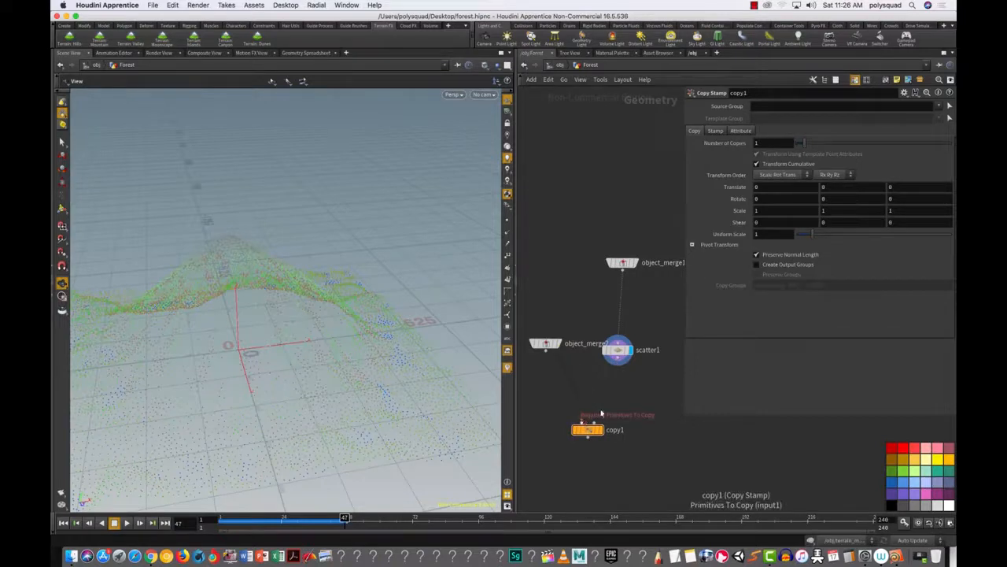
{"action": "middle_click_drag", "start_coordinate": [627, 449], "coordinate": [634, 441]}
{"action": "scroll", "coordinate": [629, 434], "scroll_direction": "up", "scroll_amount": 5}
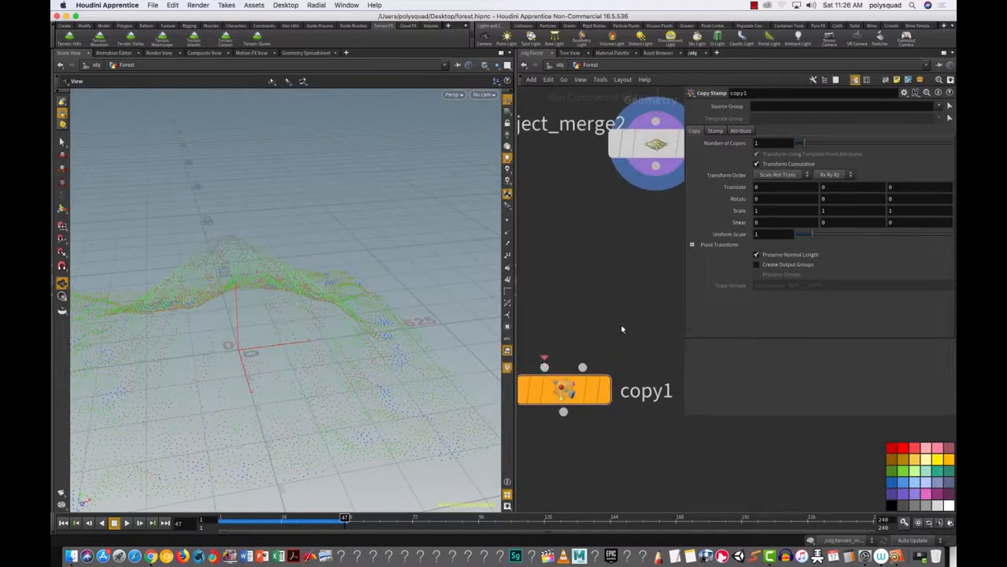
{"action": "left_click_drag", "start_coordinate": [683, 410], "coordinate": [839, 407]}
Step: Try wiring from copy1's first and template inputs, cancelling both attempts
{"action": "left_click", "coordinate": [544, 367]}
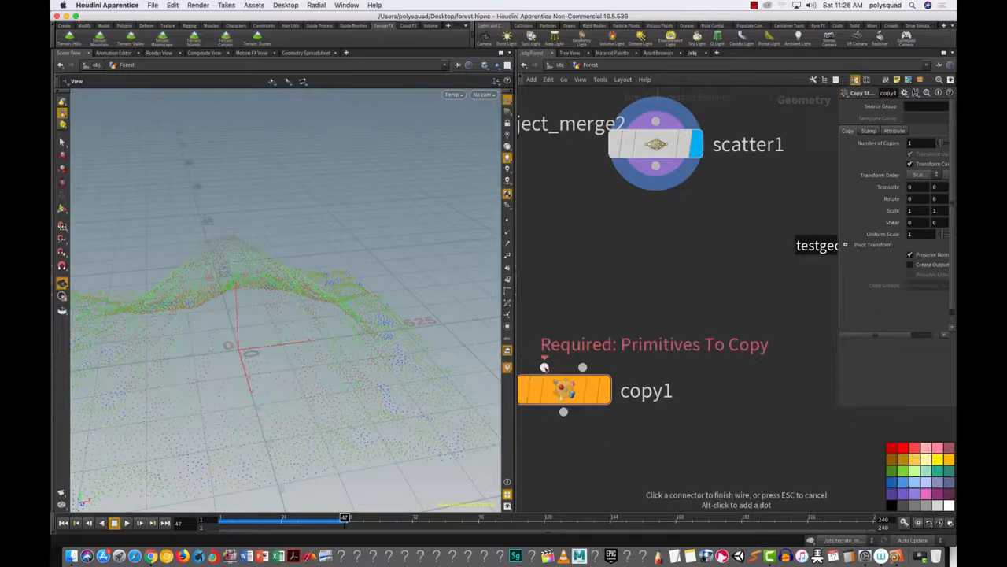
{"action": "key", "text": "Escape"}
{"action": "mouse_move", "coordinate": [586, 376]}
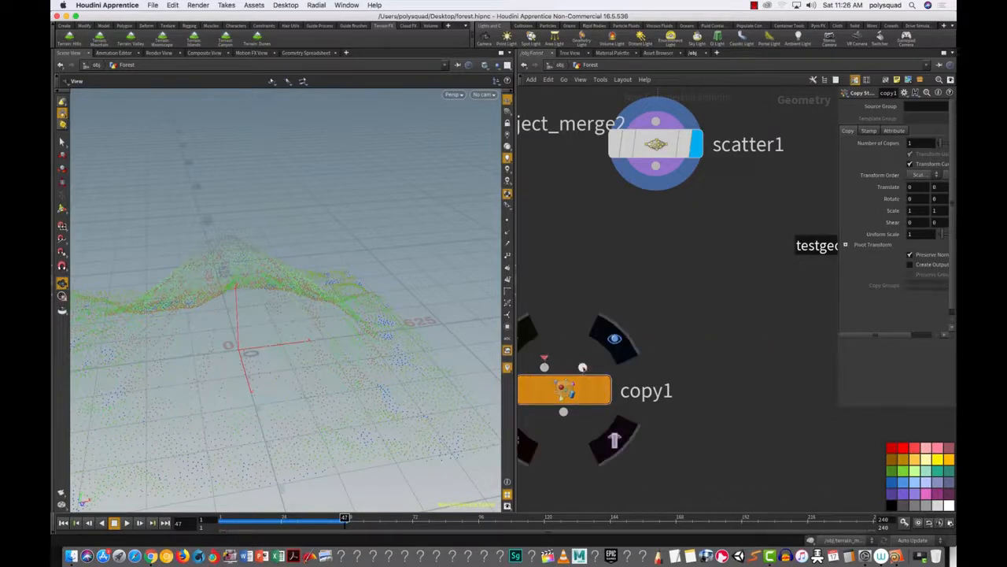
{"action": "left_click", "coordinate": [583, 369]}
{"action": "key", "text": "Escape"}
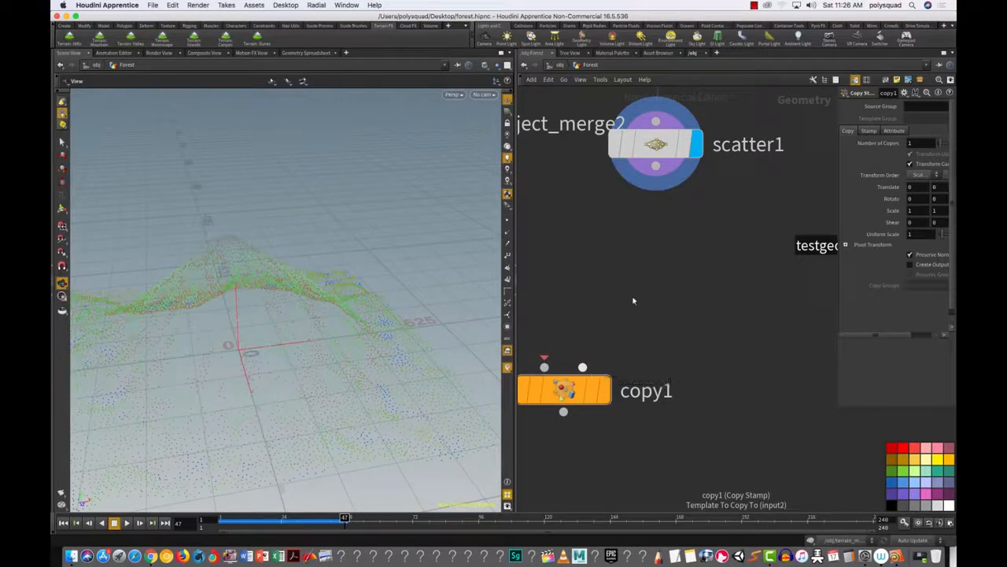
Step: Rearrange the network: bring object_merge1 into view, shift object_merge2 left, reposition copy1
{"action": "scroll", "coordinate": [645, 303], "scroll_direction": "down", "scroll_amount": 3}
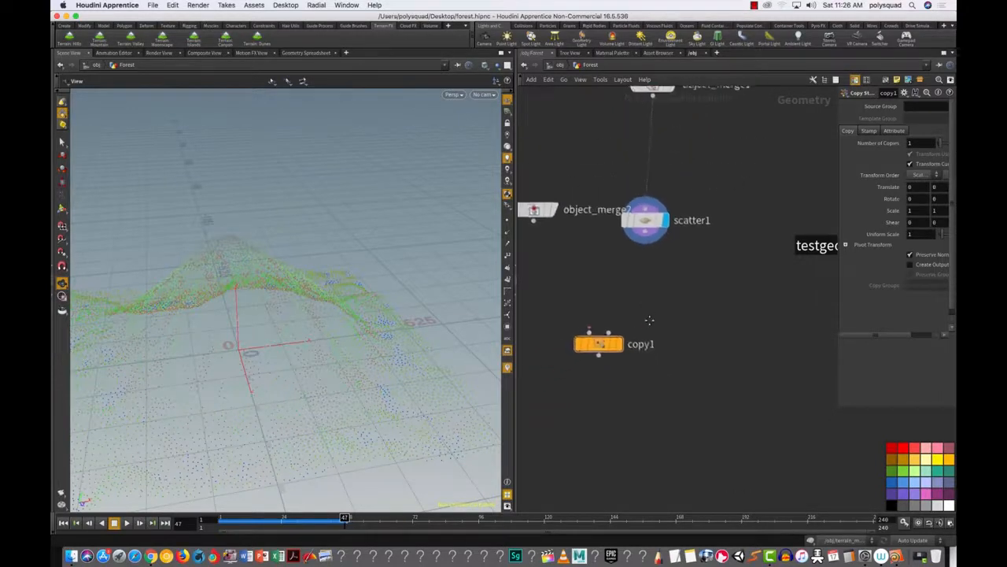
{"action": "middle_click_drag", "start_coordinate": [647, 318], "coordinate": [698, 378]}
{"action": "left_click_drag", "start_coordinate": [589, 270], "coordinate": [556, 280]}
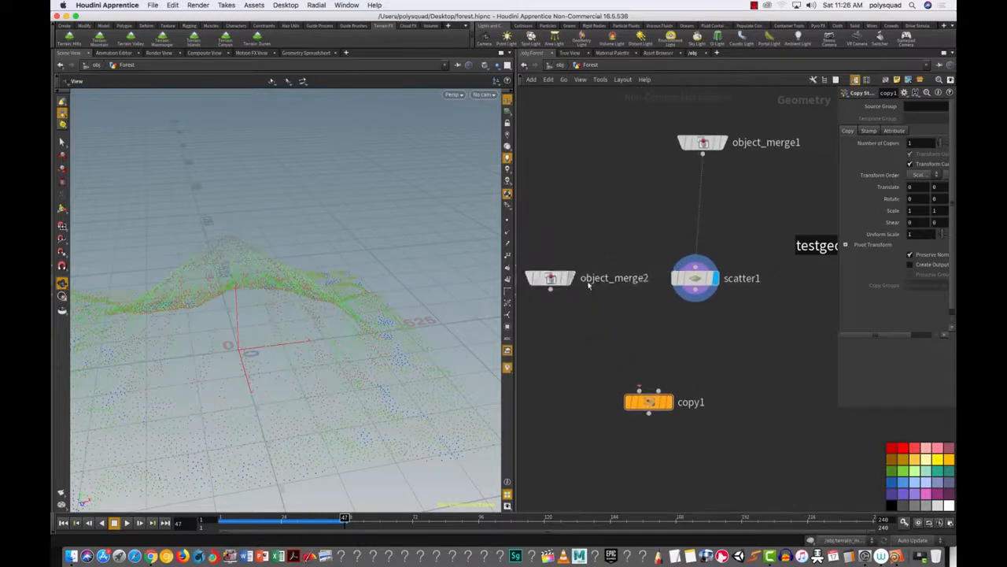
{"action": "left_click_drag", "start_coordinate": [661, 398], "coordinate": [653, 418]}
Step: Wire scatter1 into copy1's template input and object_merge2 into its first input, then display copy1
{"action": "left_click", "coordinate": [696, 289]}
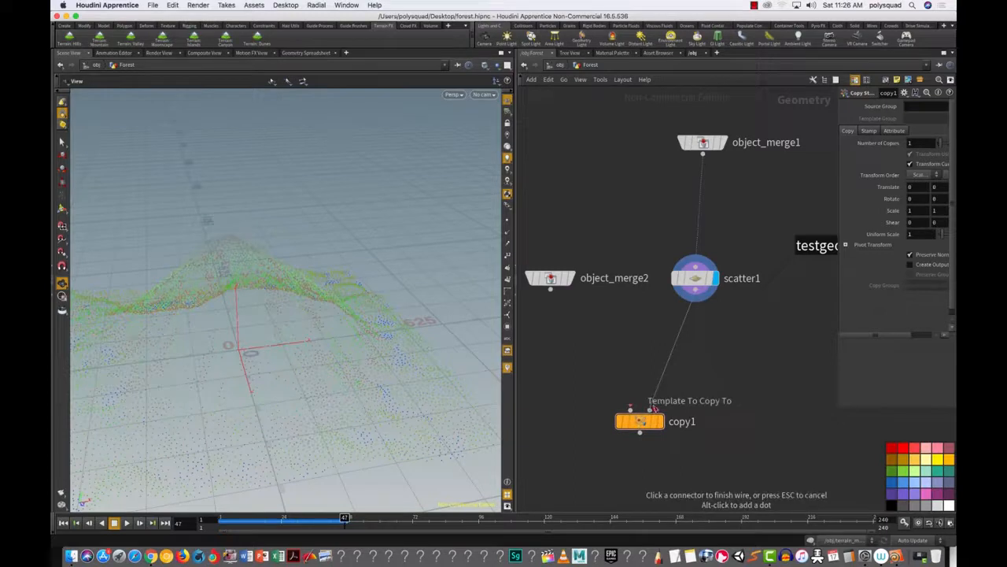
{"action": "left_click", "coordinate": [651, 410]}
{"action": "left_click", "coordinate": [551, 288]}
{"action": "left_click", "coordinate": [630, 408]}
{"action": "left_click", "coordinate": [659, 421]}
{"action": "left_click_drag", "start_coordinate": [699, 461], "coordinate": [565, 405]}
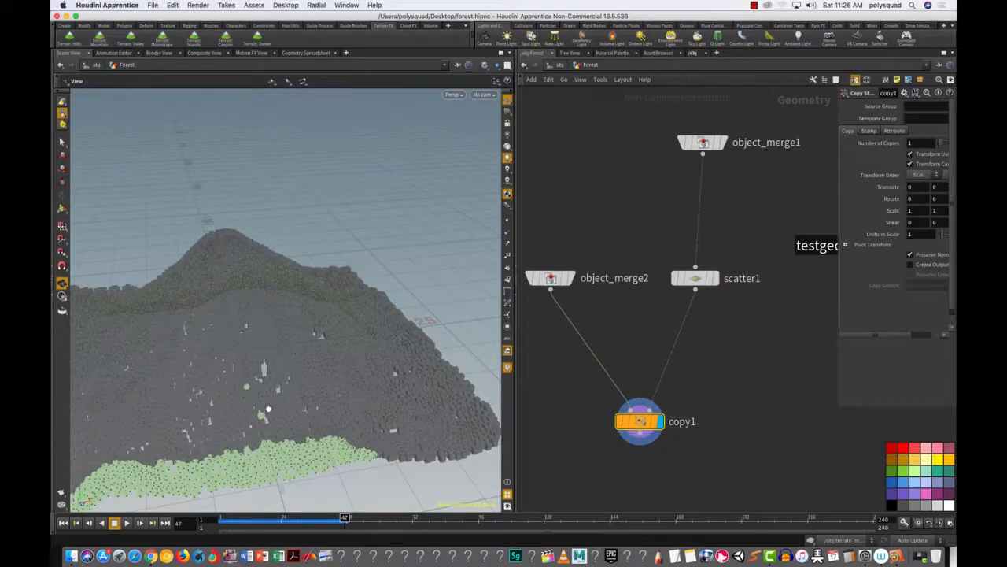
Step: Review copy1's Stamp tab in a widened parameter panel, then narrow the panel again
{"action": "left_click_drag", "start_coordinate": [286, 404], "coordinate": [246, 425]}
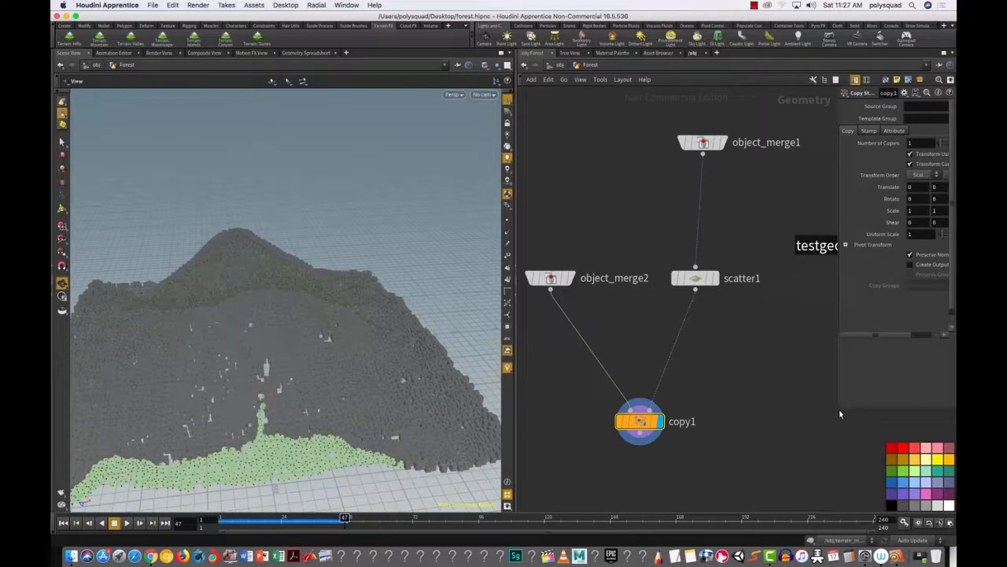
{"action": "left_click_drag", "start_coordinate": [839, 403], "coordinate": [738, 429]}
{"action": "left_click_drag", "start_coordinate": [705, 471], "coordinate": [520, 389]}
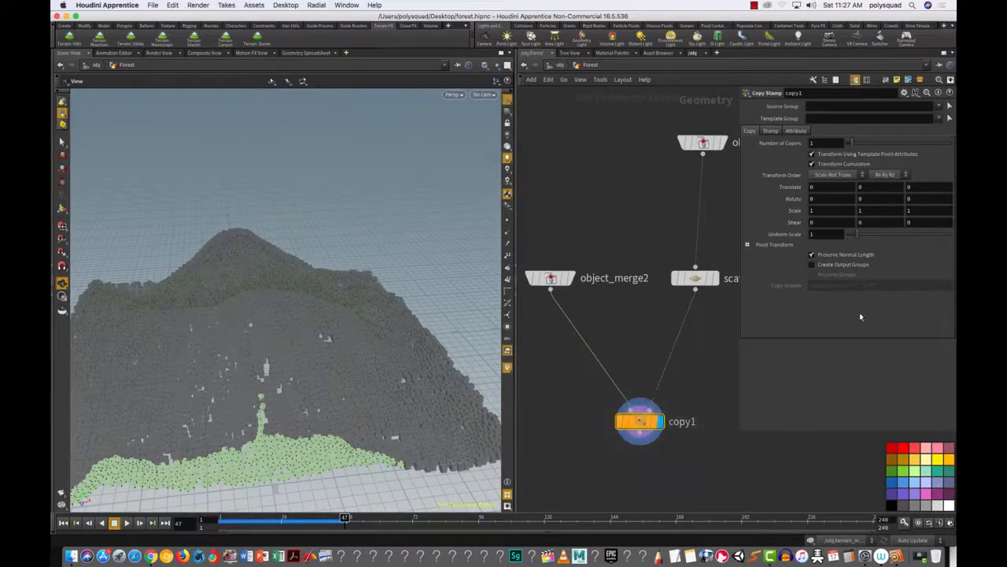
{"action": "left_click", "coordinate": [773, 131]}
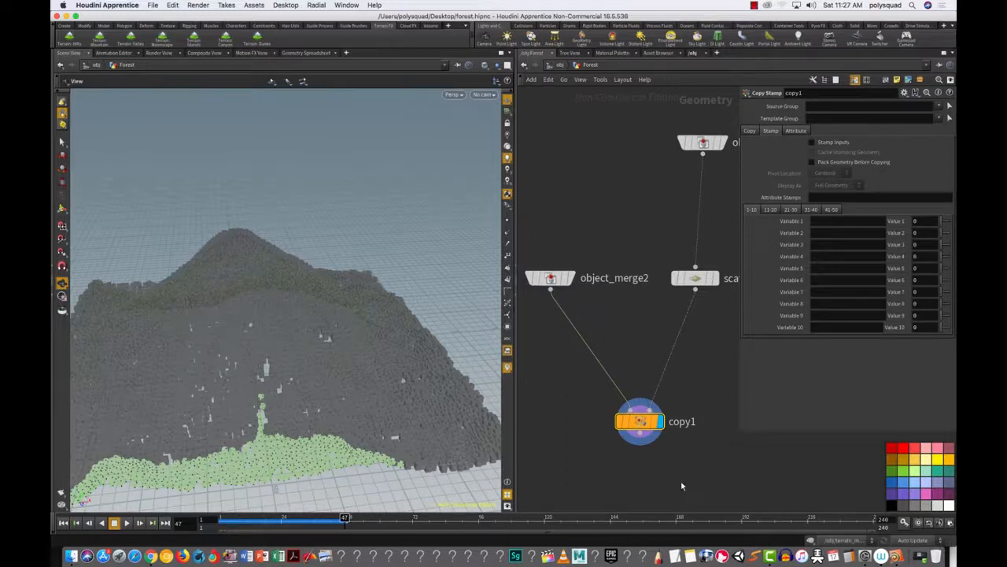
{"action": "left_click_drag", "start_coordinate": [739, 403], "coordinate": [847, 398]}
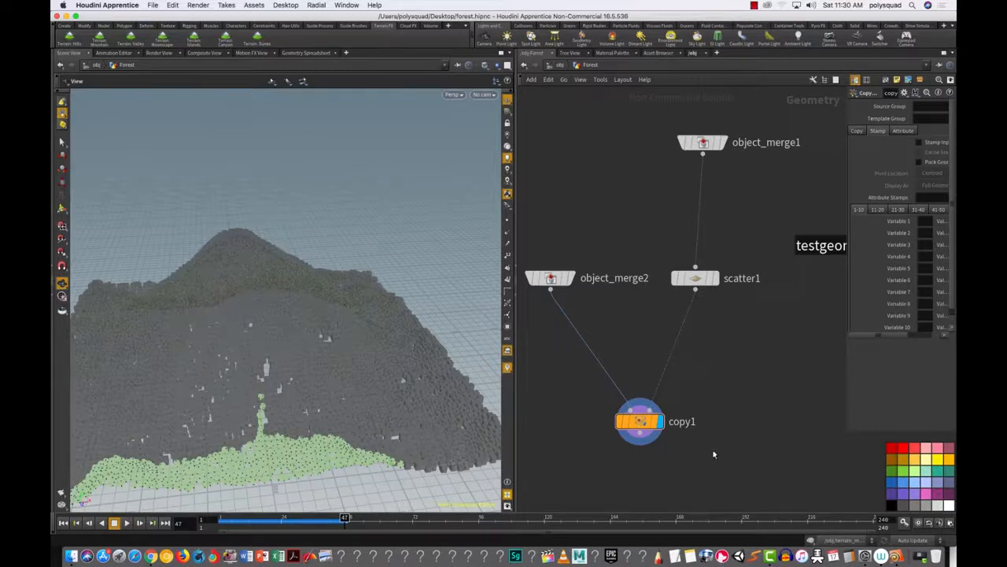
Step: Nudge copy1 and scatter1 lower in the network and switch the left pane to the Render View
{"action": "mouse_move", "coordinate": [639, 425]}
{"action": "left_click_drag", "start_coordinate": [639, 424], "coordinate": [635, 449]}
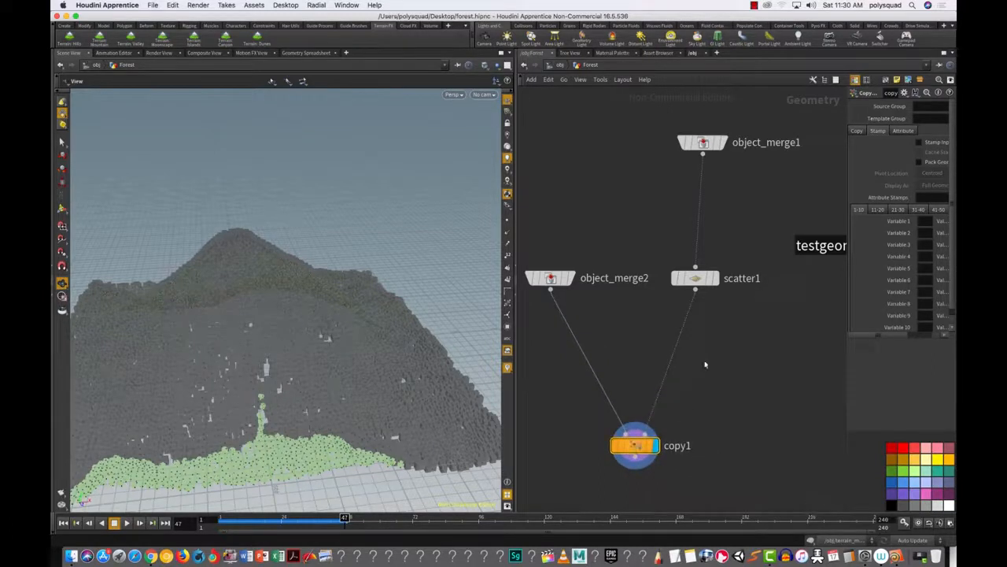
{"action": "left_click_drag", "start_coordinate": [694, 280], "coordinate": [691, 299]}
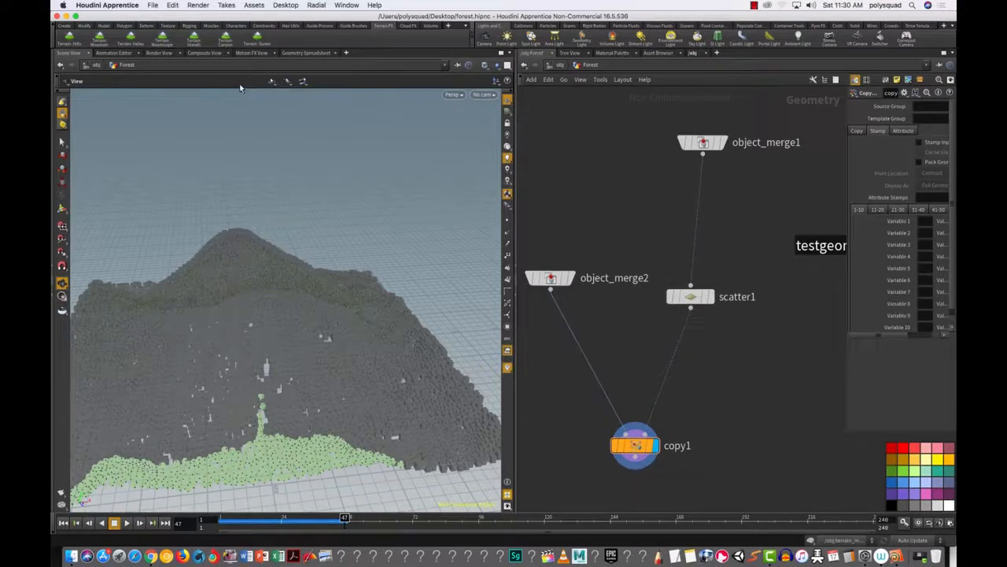
{"action": "left_click", "coordinate": [160, 54]}
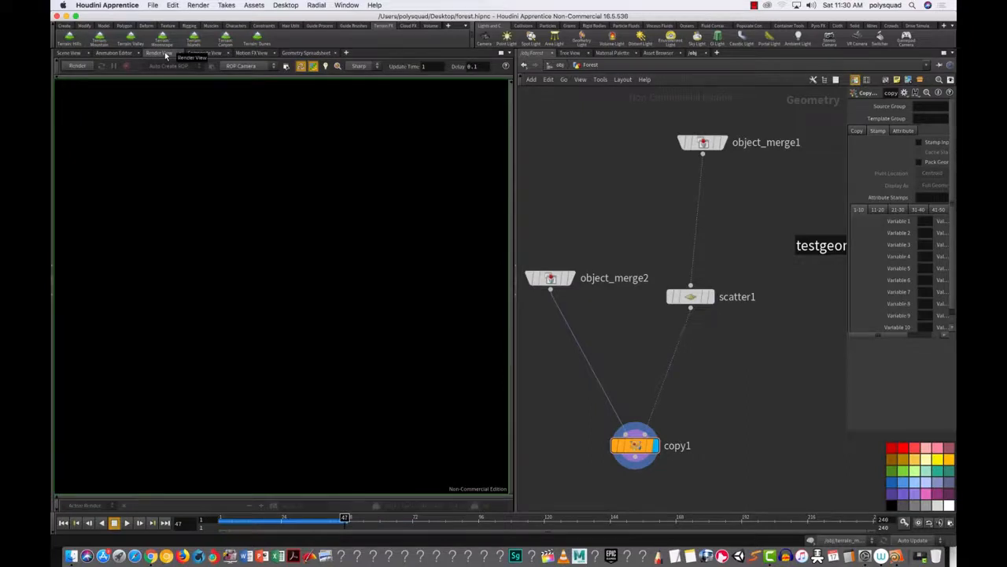
Step: Start the interactive render, add an Environment Light, and return to the Render View to re-render
{"action": "left_click", "coordinate": [77, 67]}
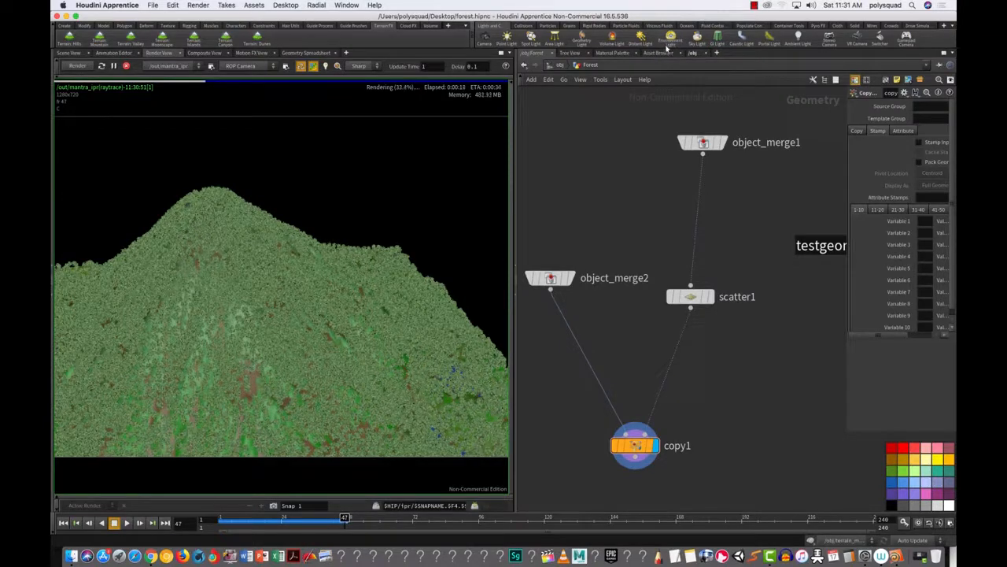
{"action": "left_click", "coordinate": [667, 47]}
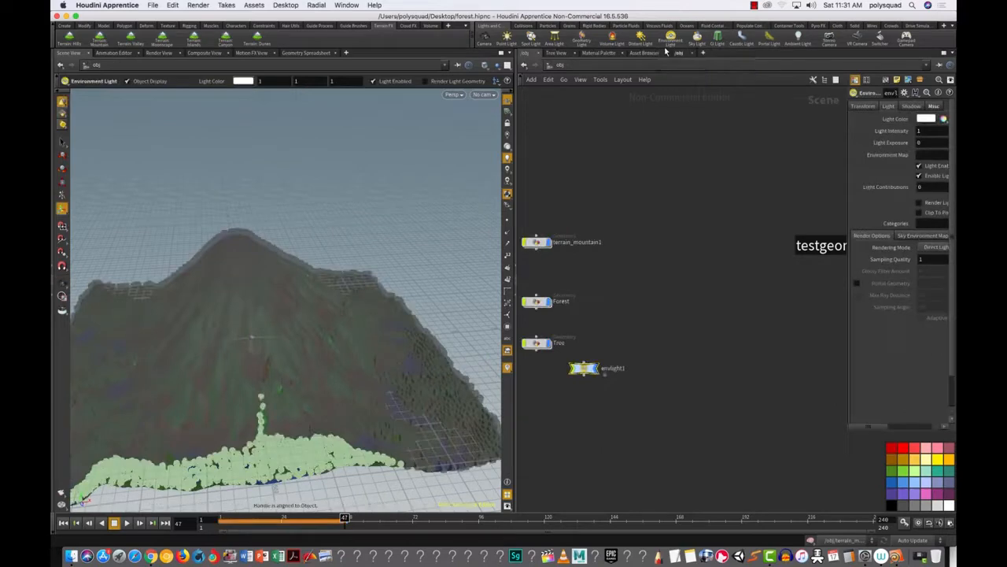
{"action": "left_click", "coordinate": [159, 52]}
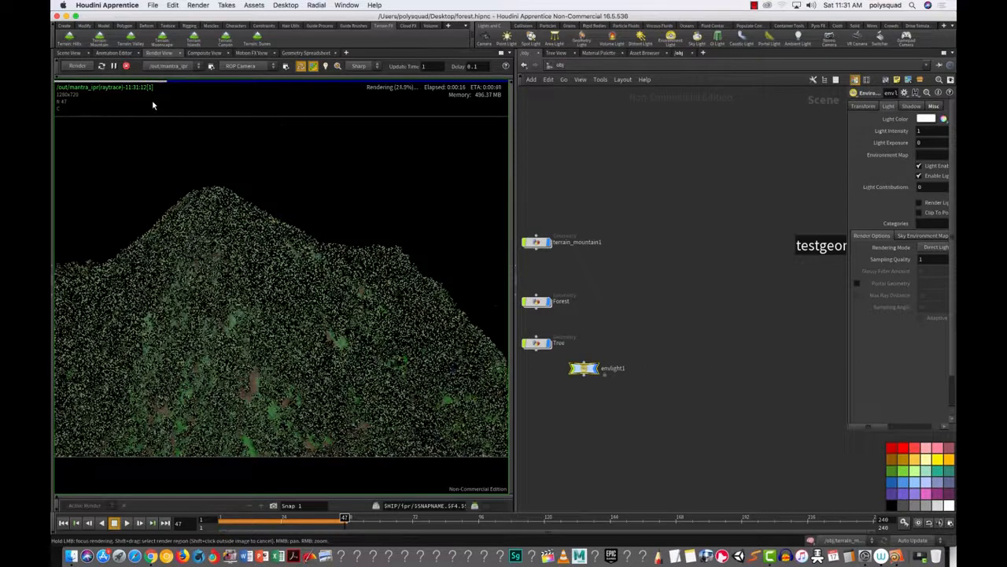
Step: Reposition the network view and dive into the Forest geometry node, selecting object_merge2
{"action": "key", "text": "space"}
{"action": "right_click_drag", "start_coordinate": [626, 315], "coordinate": [627, 294]}
{"action": "left_click_drag", "start_coordinate": [626, 324], "coordinate": [720, 354]}
{"action": "scroll", "coordinate": [670, 333], "scroll_direction": "up", "scroll_amount": 5}
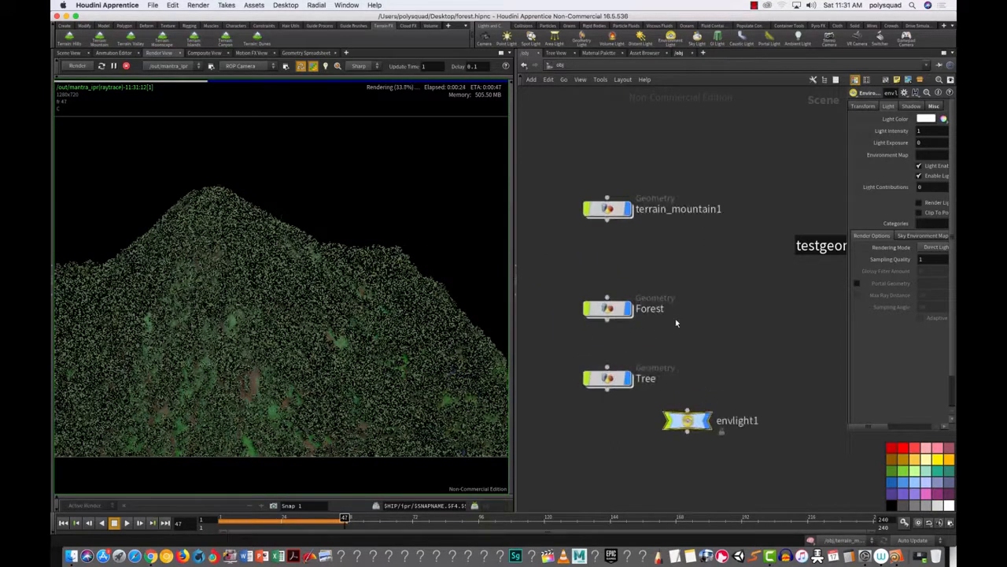
{"action": "left_click", "coordinate": [625, 312]}
{"action": "double_click", "coordinate": [610, 308]}
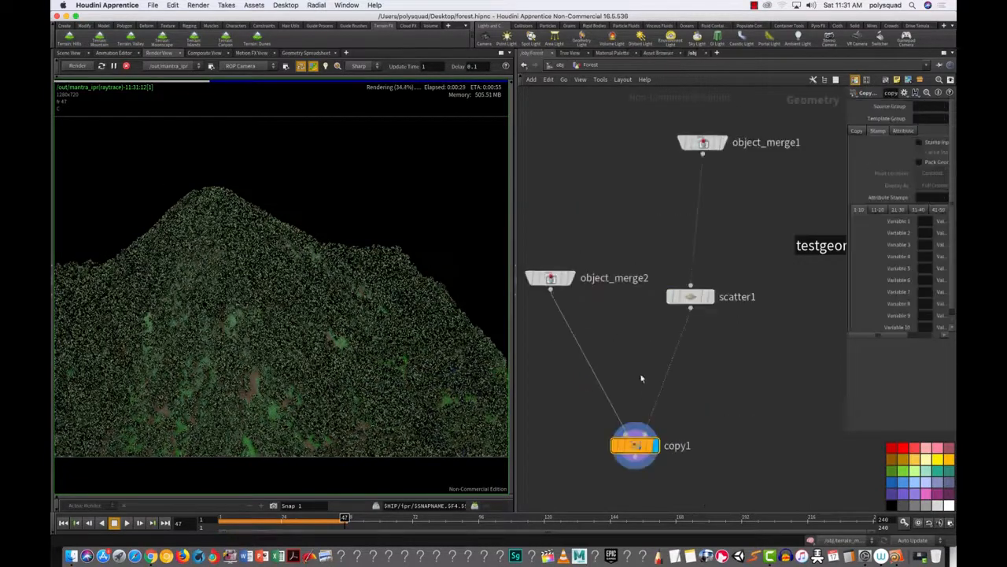
{"action": "left_click_drag", "start_coordinate": [574, 228], "coordinate": [544, 287]}
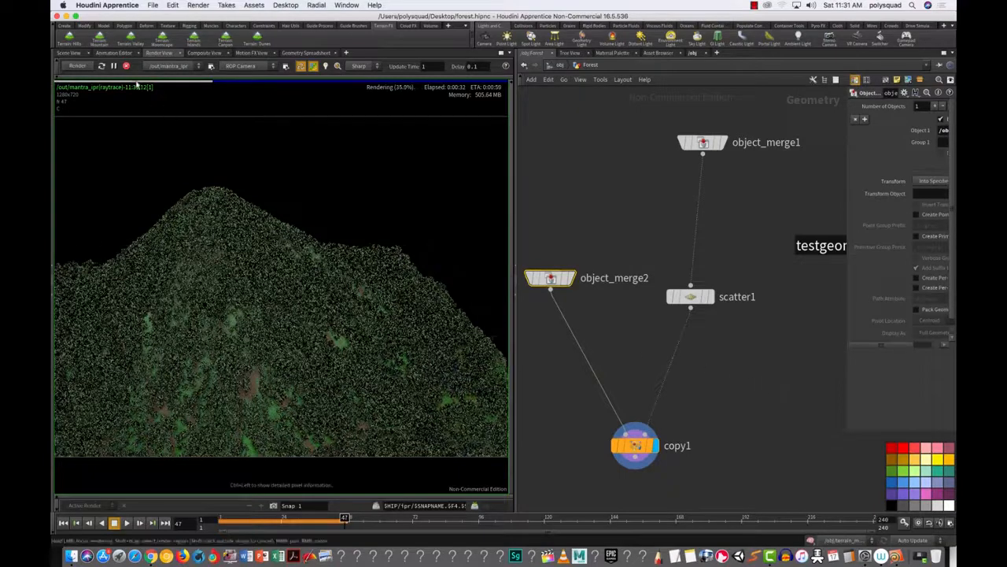
Step: Switch back to the Scene View, widen the parameter panel, and rename object_merge2 to 'Tree'
{"action": "left_click", "coordinate": [68, 53]}
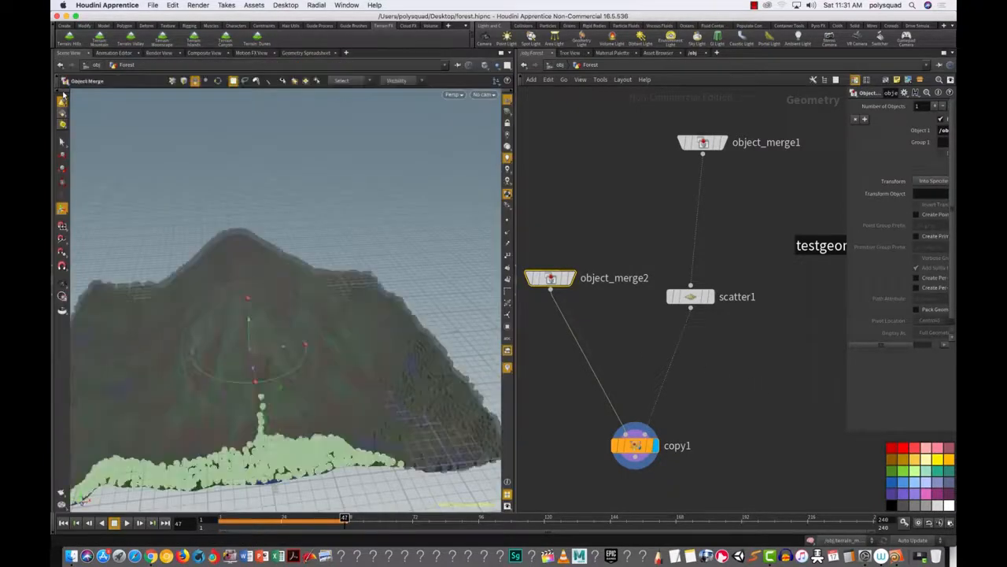
{"action": "left_click", "coordinate": [762, 394]}
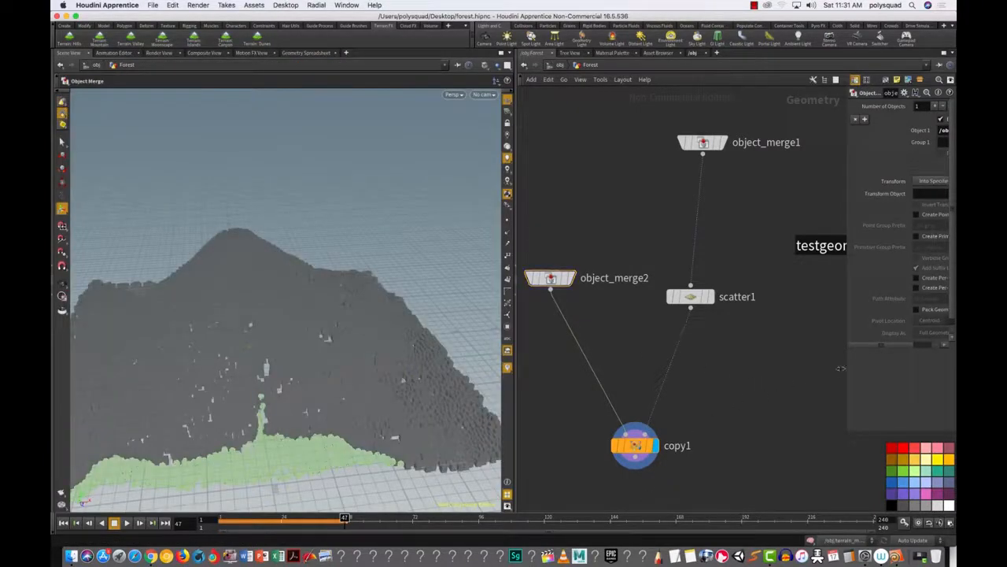
{"action": "left_click_drag", "start_coordinate": [844, 370], "coordinate": [718, 370]}
{"action": "left_click_drag", "start_coordinate": [529, 177], "coordinate": [596, 347]}
{"action": "double_click", "coordinate": [603, 280]}
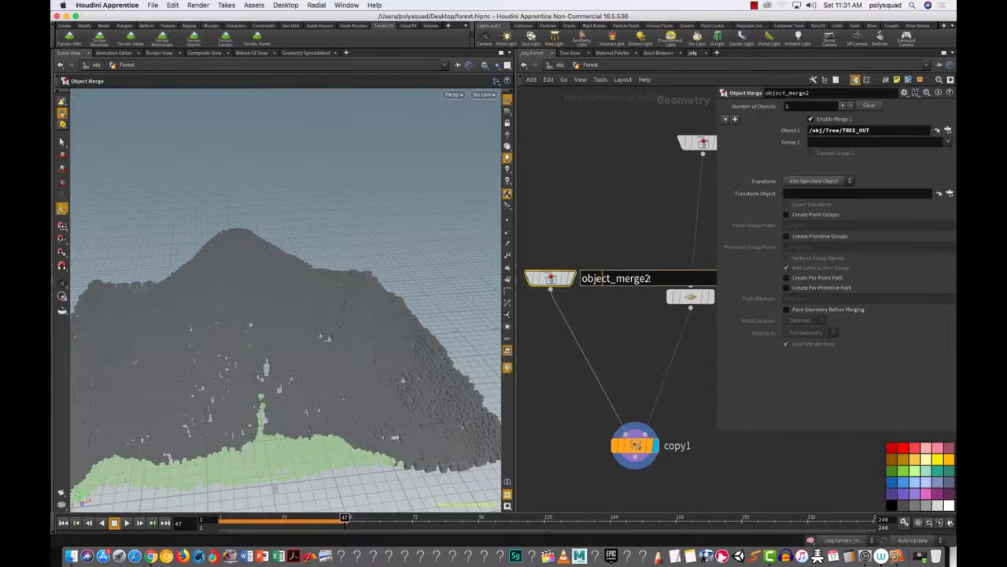
{"action": "type", "text": "Tree"}
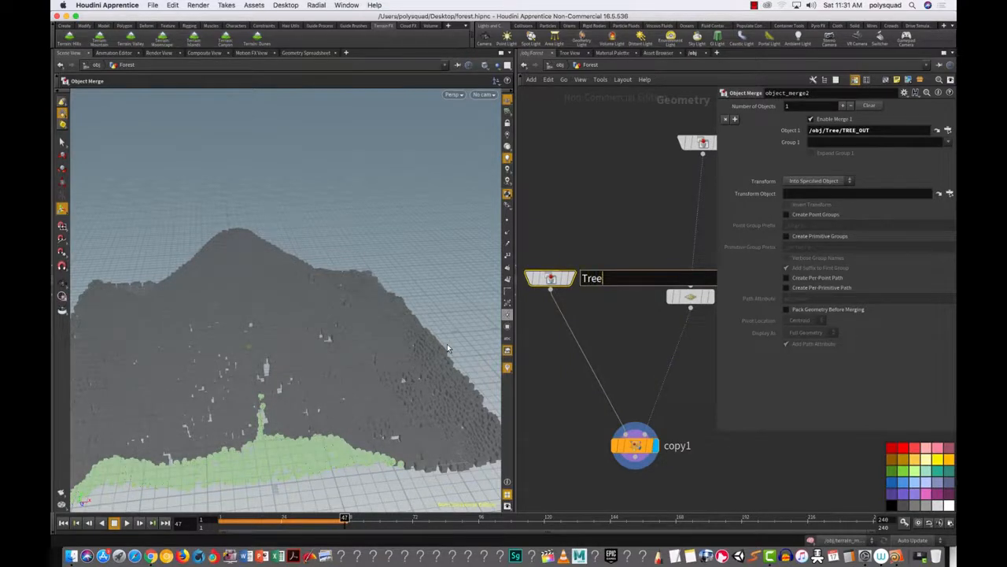
{"action": "key", "text": "Return"}
Step: Rename object_merge1 to 'Forest' and frame the Tree and Forest nodes together
{"action": "left_click", "coordinate": [615, 237]}
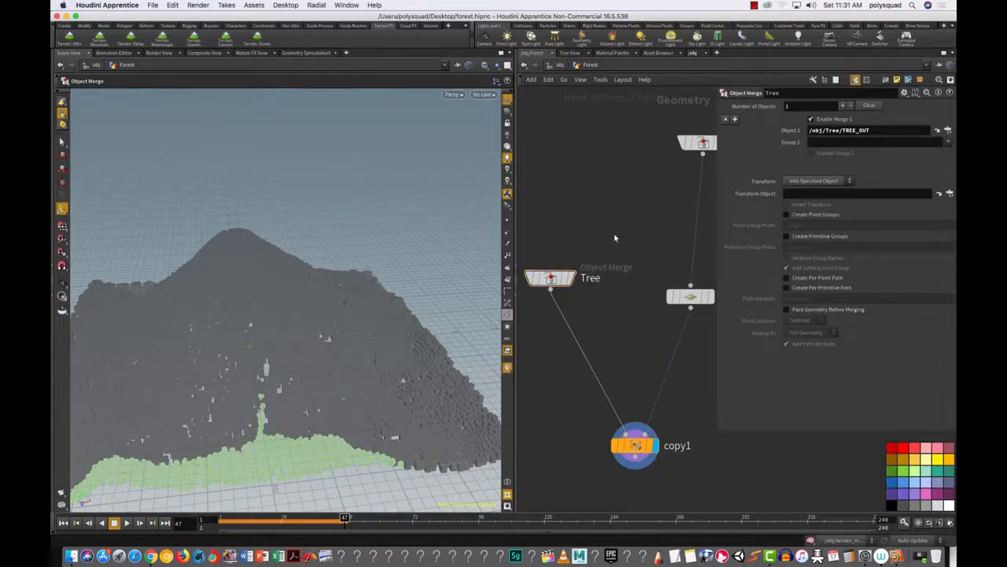
{"action": "mouse_move", "coordinate": [632, 236]}
{"action": "right_mouse_down", "text": "alt"}
{"action": "mouse_move", "coordinate": [580, 297]}
{"action": "mouse_move", "coordinate": [632, 244]}
{"action": "right_mouse_up", "text": "alt"}
{"action": "middle_click_drag", "start_coordinate": [640, 245], "coordinate": [543, 315], "text": "alt"}
{"action": "left_click_drag", "start_coordinate": [564, 189], "coordinate": [628, 252]}
{"action": "left_click", "coordinate": [645, 226]}
{"action": "left_click_drag", "start_coordinate": [688, 224], "coordinate": [461, 338]}
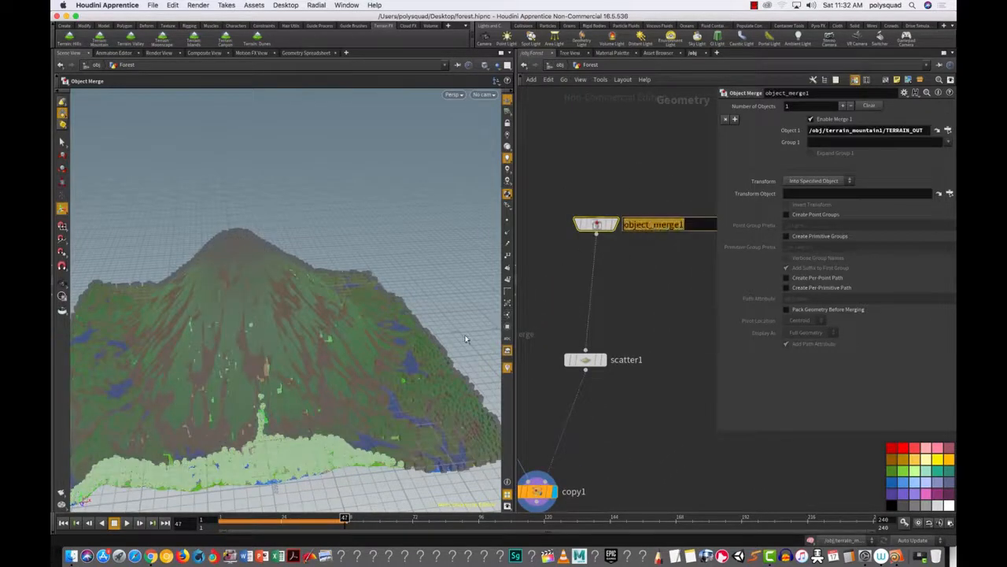
{"action": "type", "text": "Forest"}
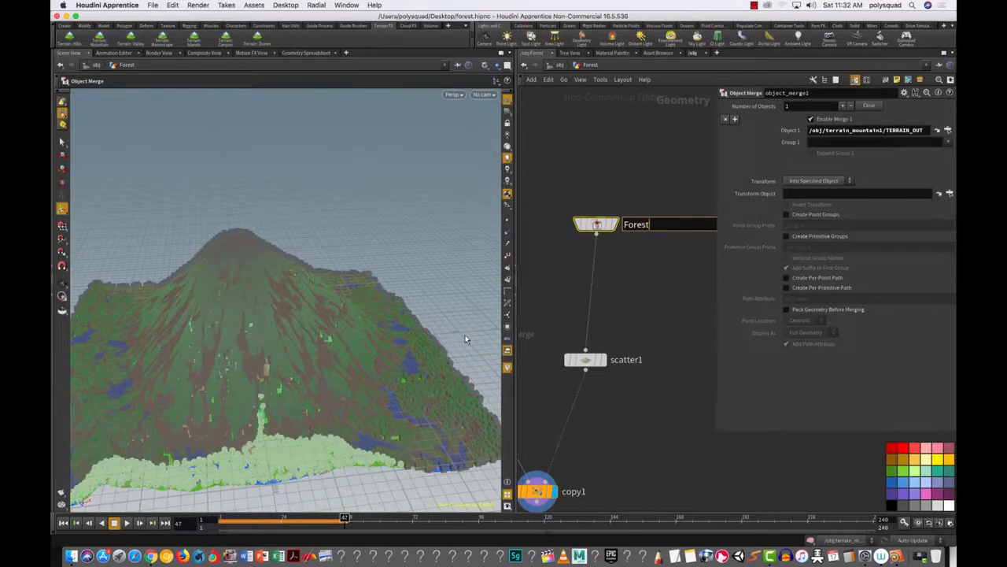
{"action": "key", "text": "Return"}
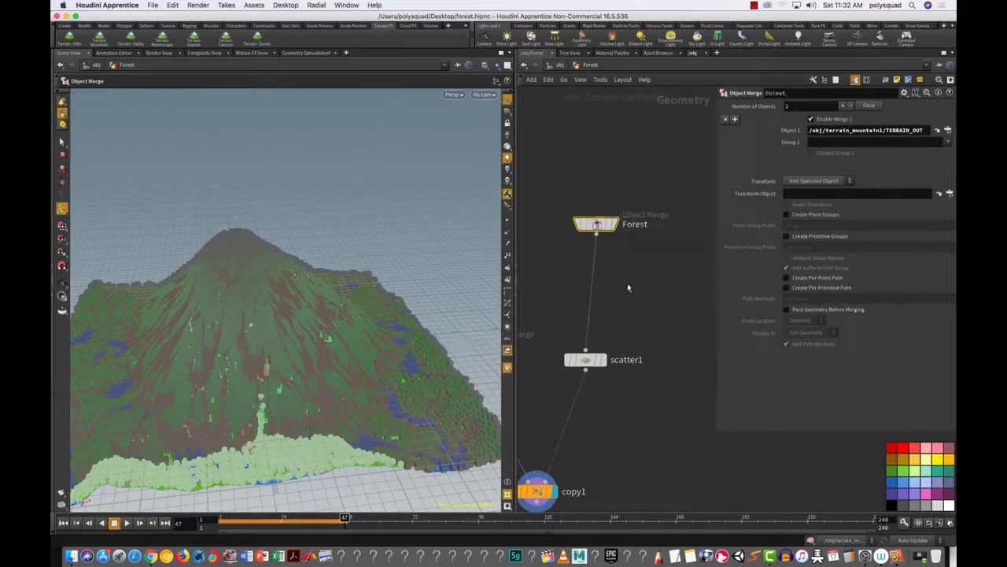
{"action": "scroll", "coordinate": [628, 408], "scroll_direction": "up", "scroll_amount": 1}
{"action": "scroll", "coordinate": [628, 408], "scroll_direction": "down", "scroll_amount": 3}
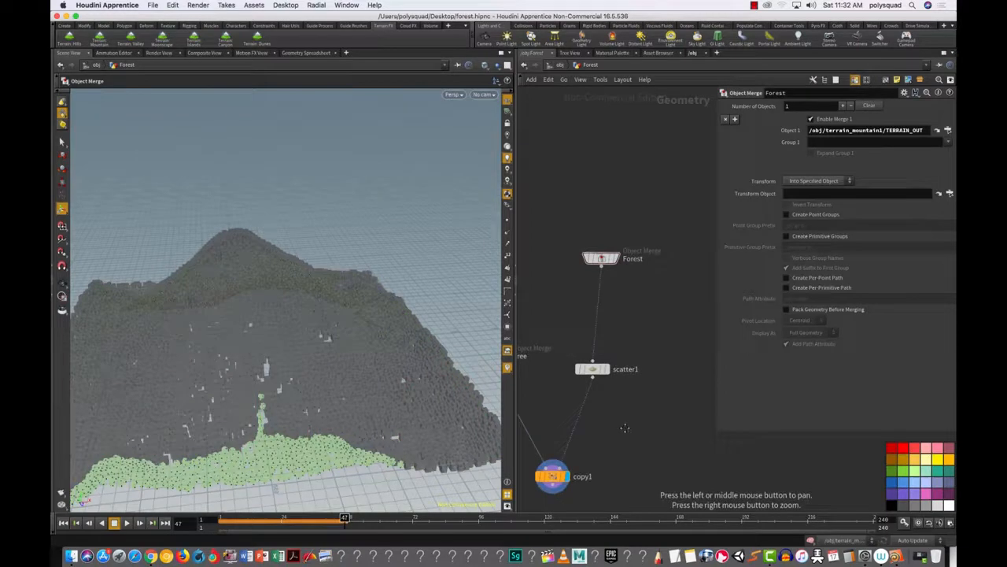
{"action": "scroll", "coordinate": [629, 418], "scroll_direction": "down", "scroll_amount": 3}
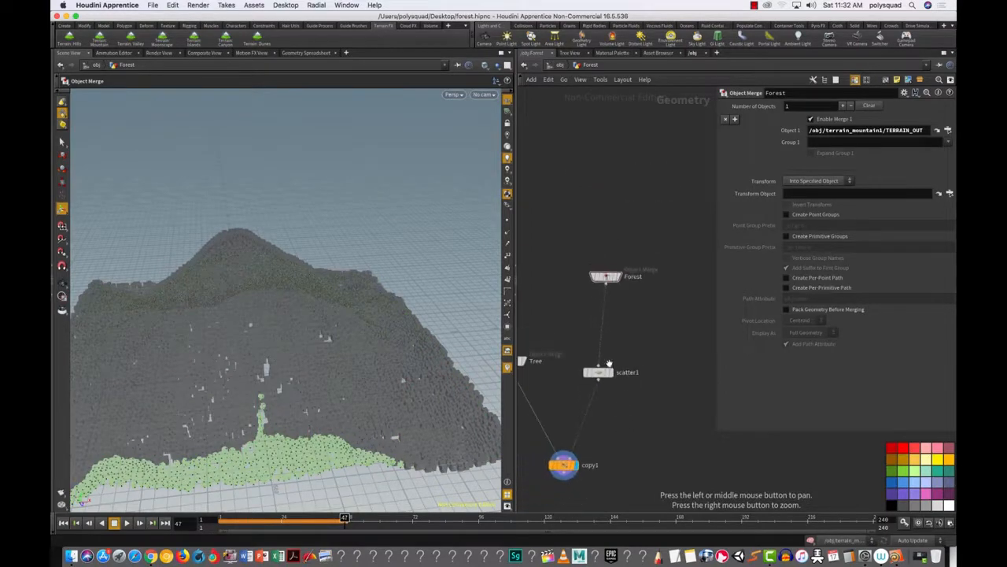
{"action": "middle_click_drag", "start_coordinate": [551, 292], "coordinate": [592, 266]}
{"action": "left_click_drag", "start_coordinate": [544, 281], "coordinate": [596, 378]}
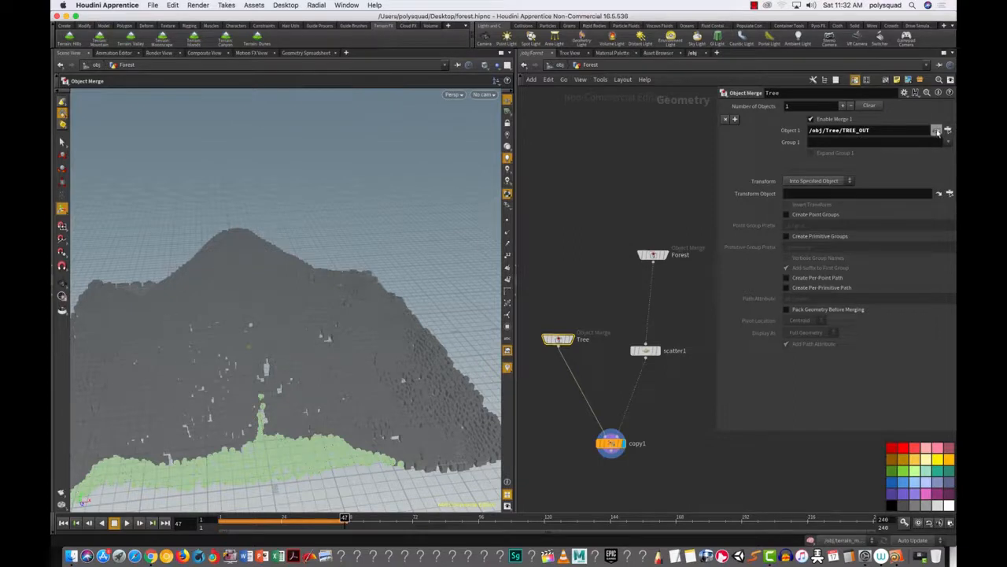
Step: In /obj/Tree, set pack1's Display As to Bounding Box, then go back up to /obj
{"action": "left_click", "coordinate": [936, 131]}
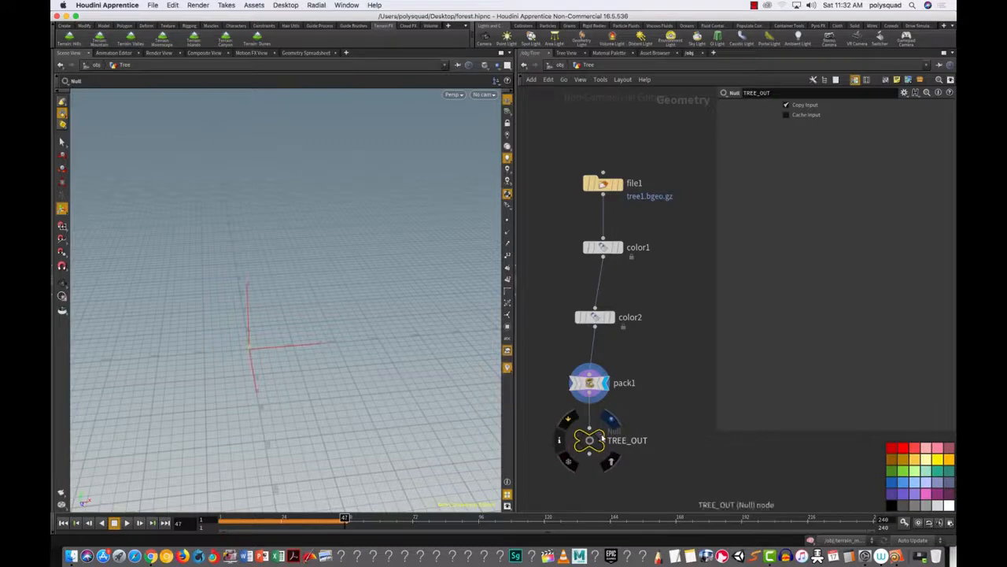
{"action": "key", "text": "space+h"}
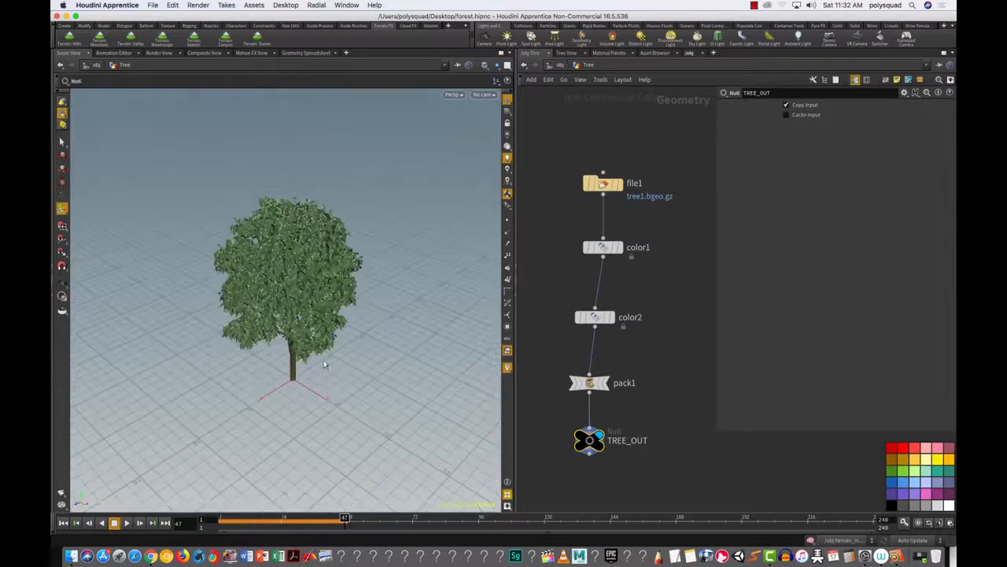
{"action": "left_click_drag", "start_coordinate": [549, 344], "coordinate": [622, 403]}
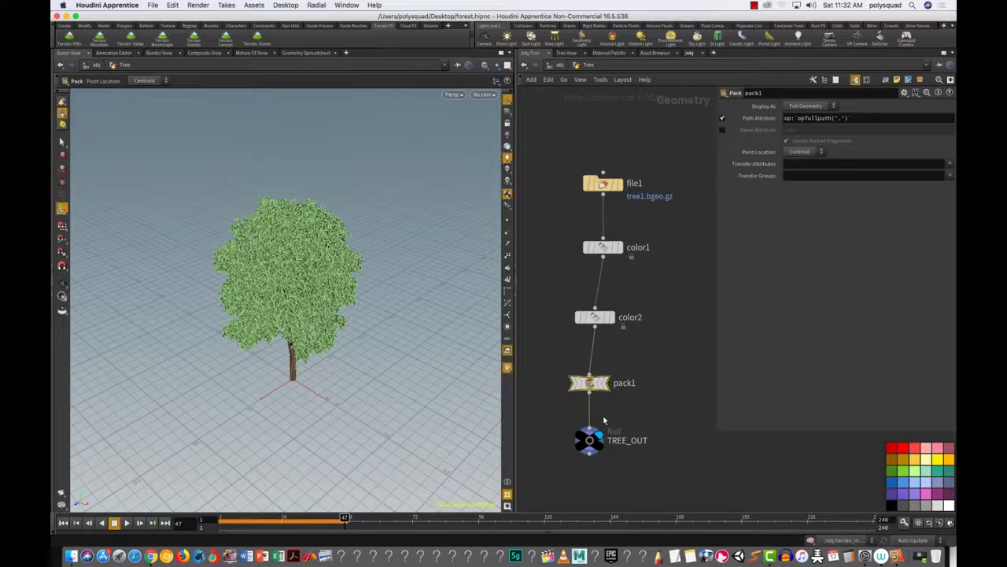
{"action": "left_click", "coordinate": [807, 105]}
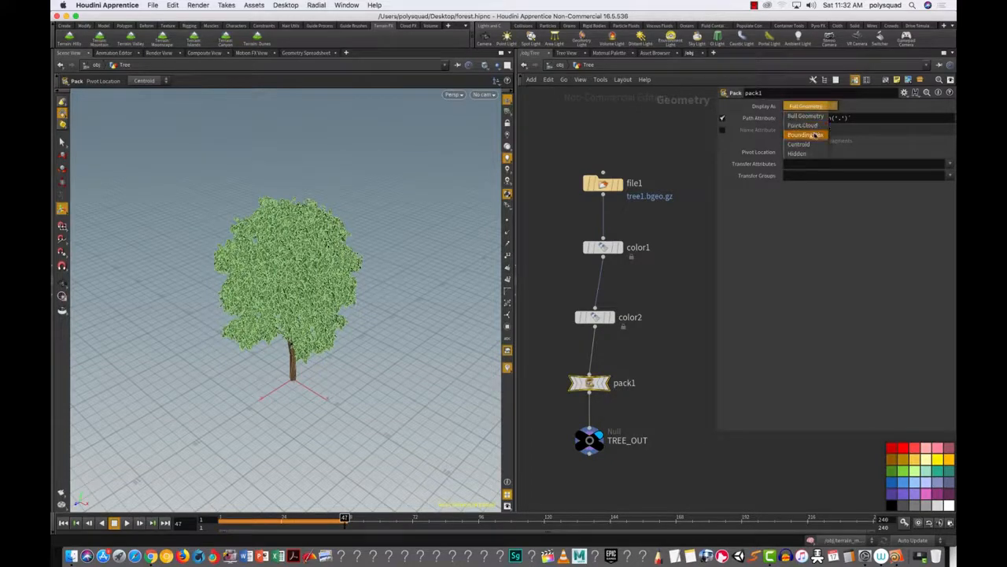
{"action": "left_click", "coordinate": [815, 135]}
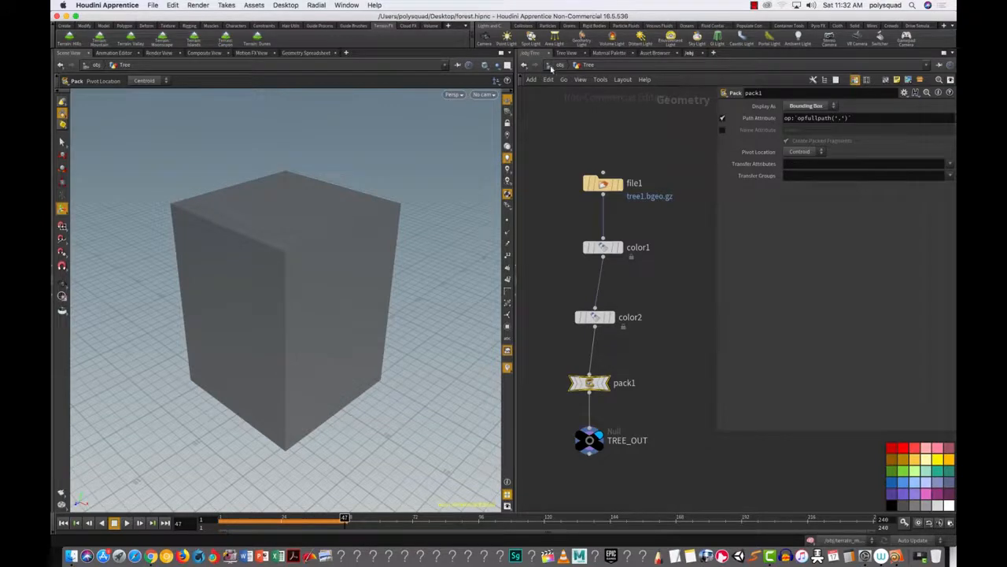
{"action": "left_click", "coordinate": [559, 65]}
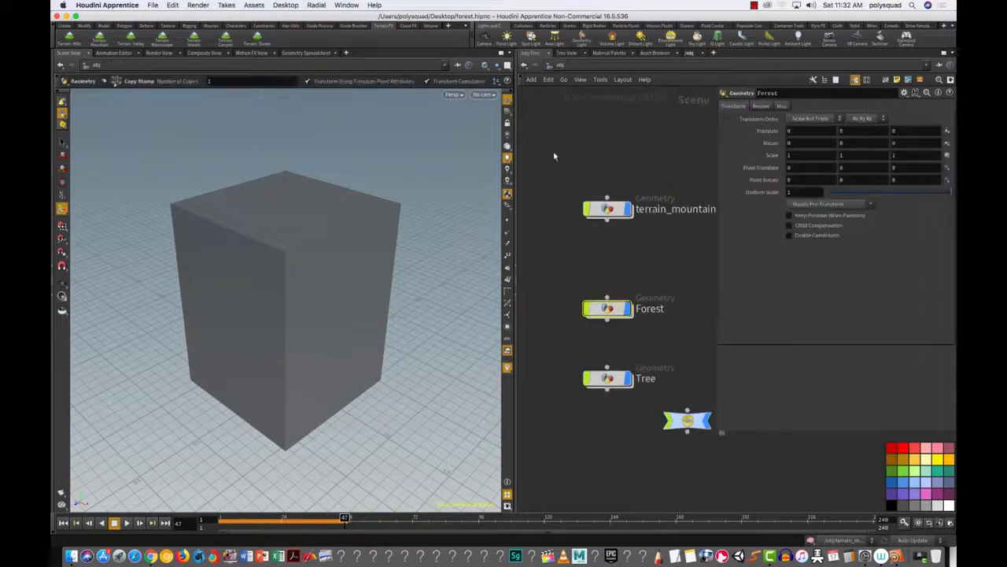
Step: Inside Forest, frame copy1 and the terrain, then tumble the viewport to show the hill over the ground
{"action": "double_click", "coordinate": [608, 311]}
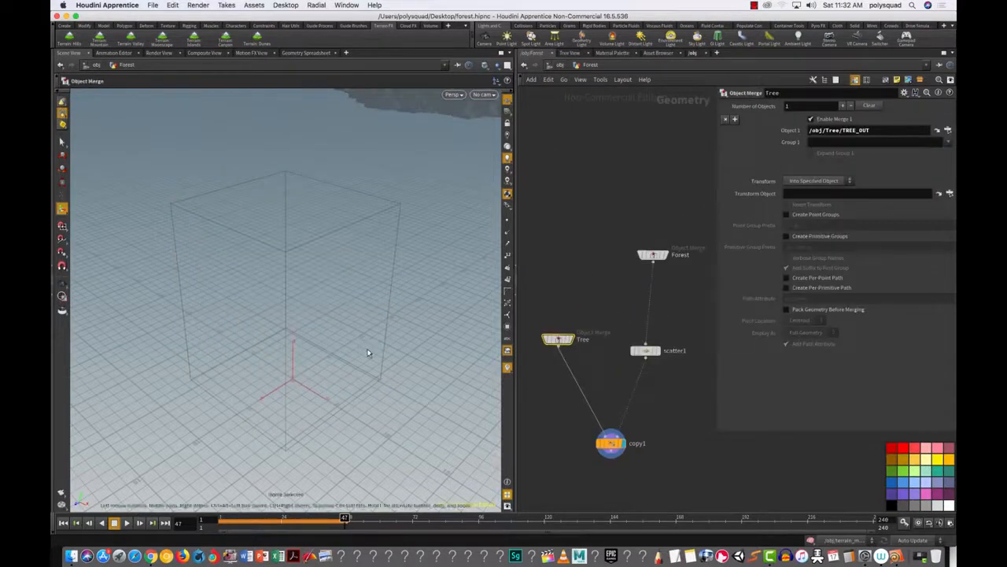
{"action": "left_click_drag", "start_coordinate": [660, 468], "coordinate": [569, 406]}
{"action": "key", "text": "space+f"}
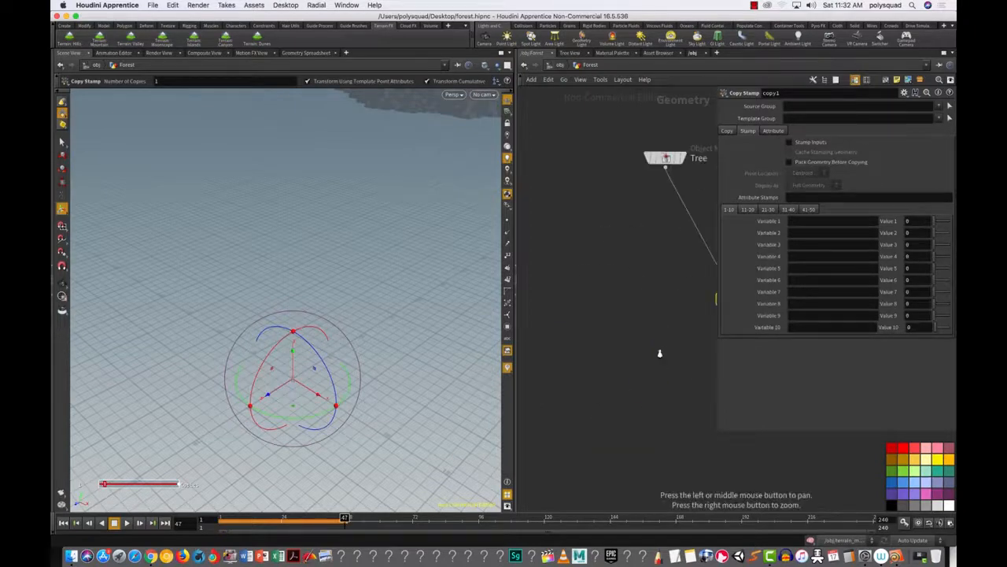
{"action": "scroll", "coordinate": [641, 364], "scroll_direction": "down", "scroll_amount": 3}
{"action": "scroll", "coordinate": [610, 376], "scroll_direction": "down", "scroll_amount": 3}
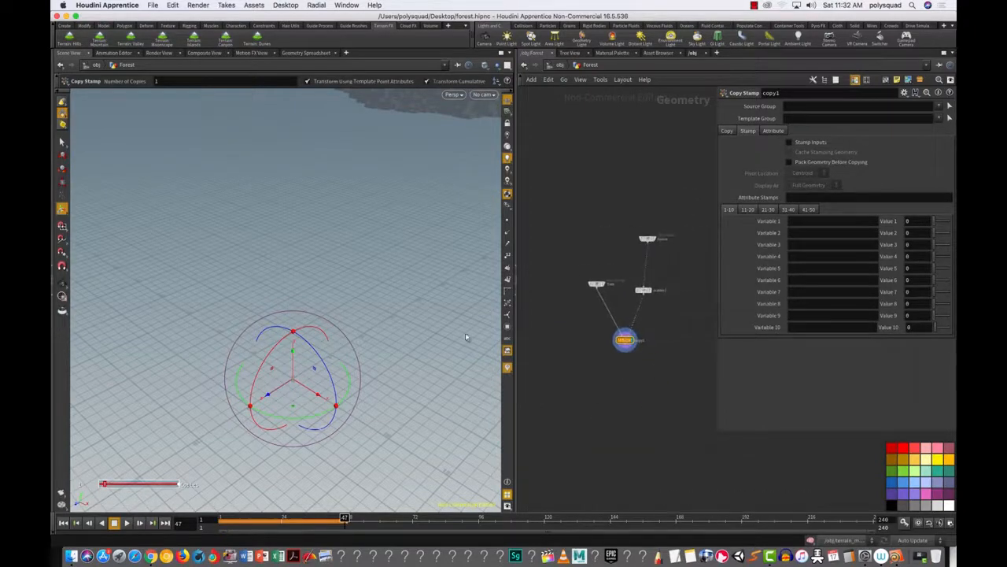
{"action": "key", "text": "s"}
{"action": "key", "text": "space+f"}
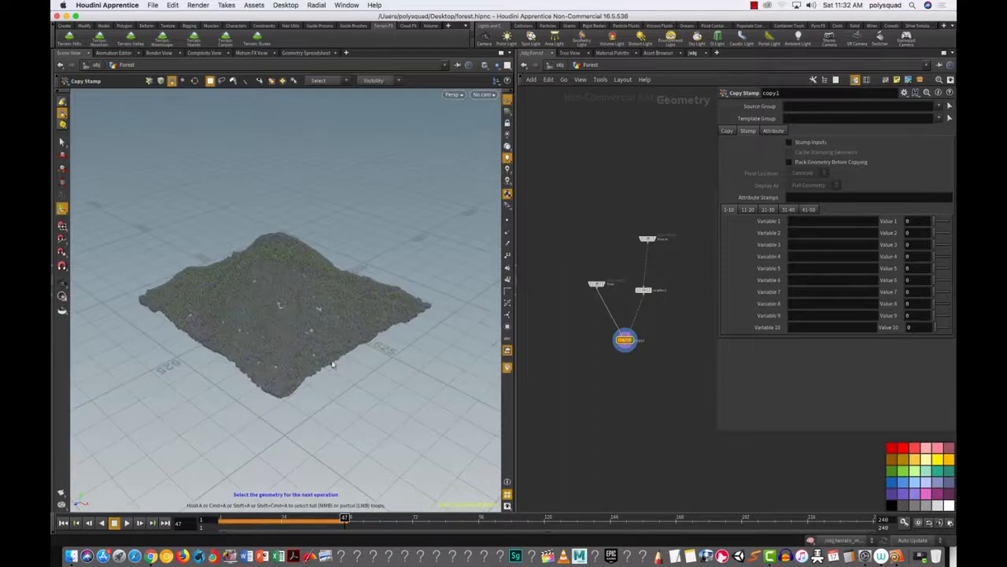
{"action": "key", "text": "Escape"}
{"action": "left_click_drag", "start_coordinate": [326, 353], "coordinate": [363, 332]}
{"action": "mouse_move", "coordinate": [363, 332]}
{"action": "right_mouse_down"}
{"action": "mouse_move", "coordinate": [457, 285]}
{"action": "mouse_move", "coordinate": [362, 322]}
{"action": "right_mouse_up"}
{"action": "left_click_drag", "start_coordinate": [359, 350], "coordinate": [414, 288]}
{"action": "left_click_drag", "start_coordinate": [344, 252], "coordinate": [349, 398]}
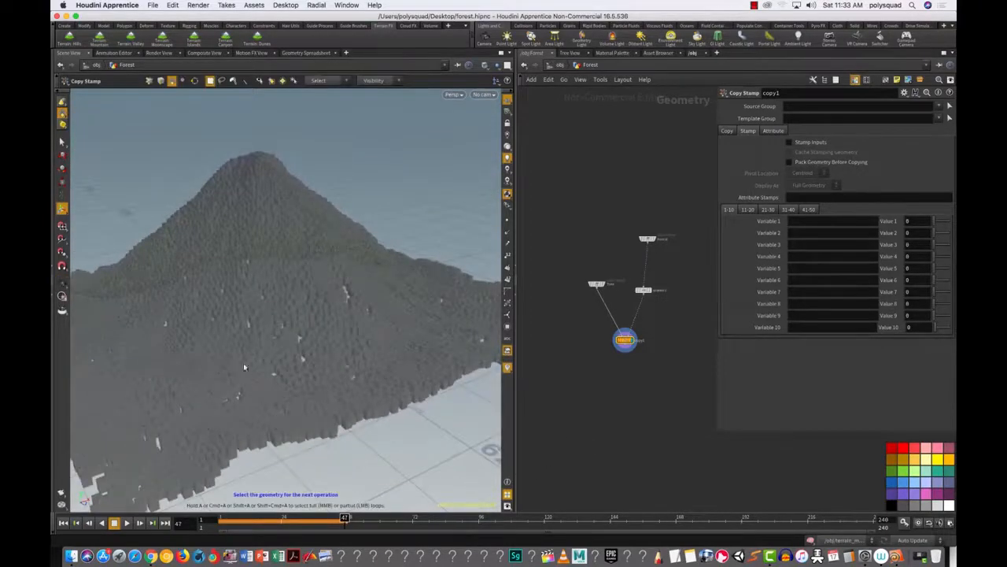
Step: Show the IPR render and enable Render Light Geometry on envlight1 for a white sky
{"action": "left_click", "coordinate": [159, 53]}
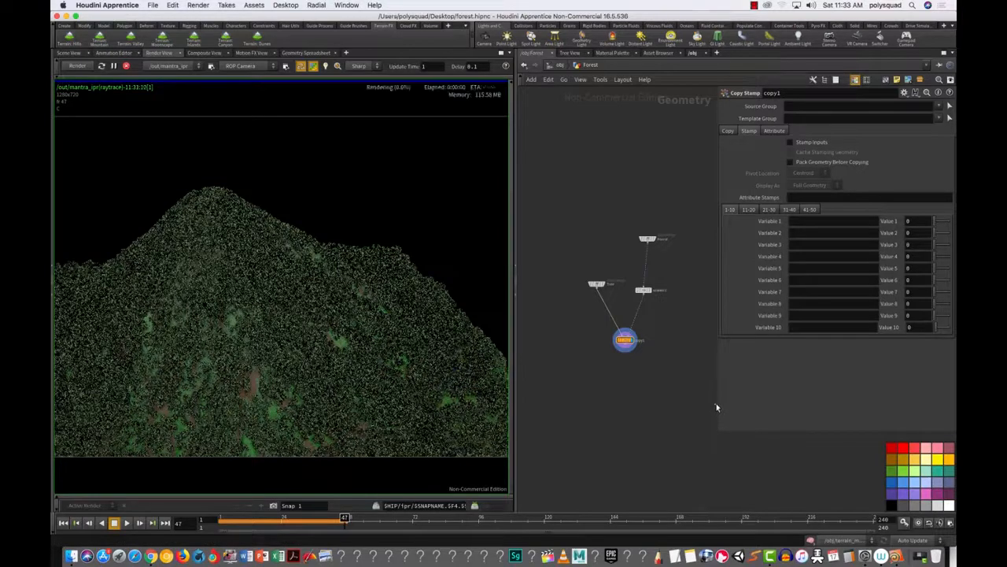
{"action": "left_click_drag", "start_coordinate": [716, 408], "coordinate": [837, 400]}
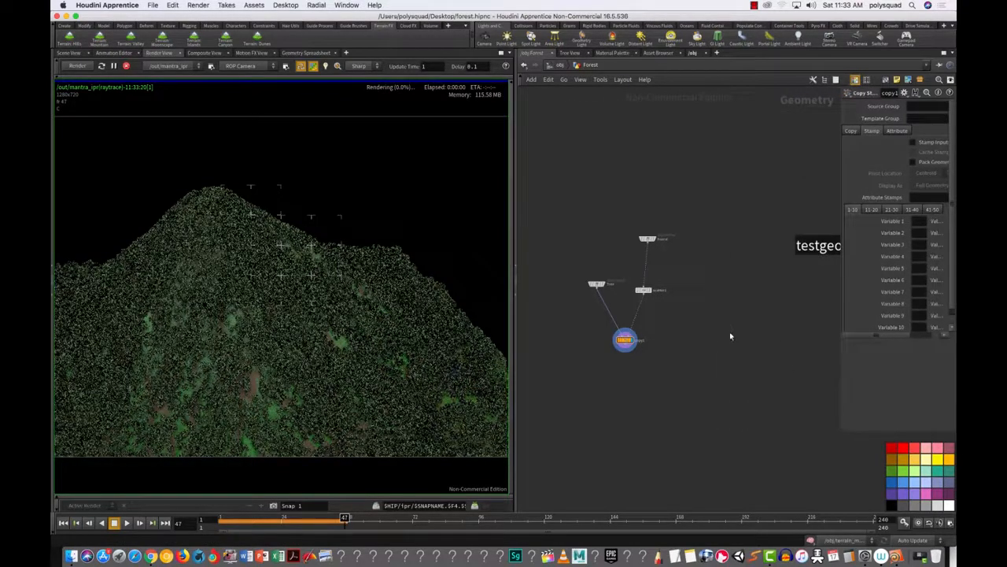
{"action": "key", "text": "u"}
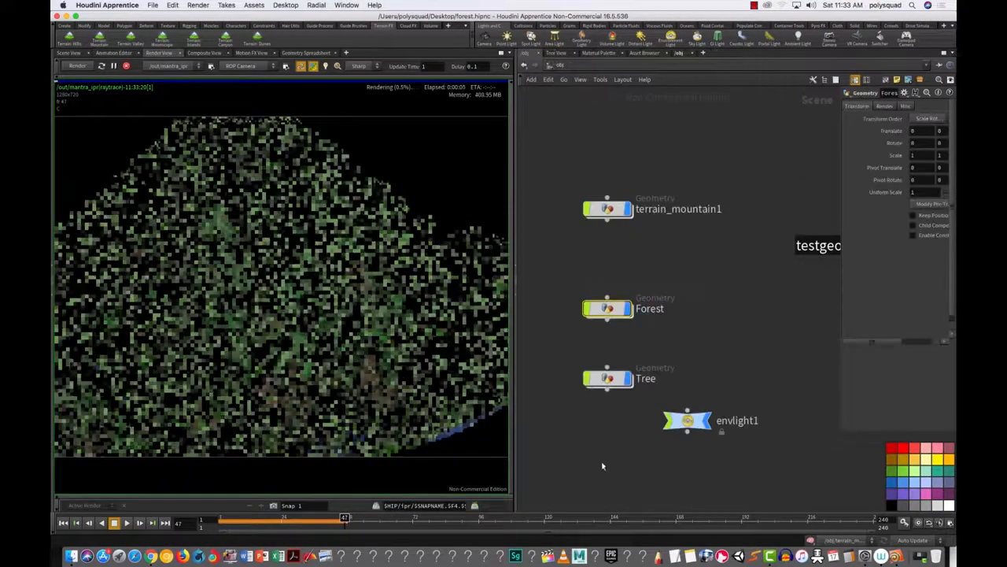
{"action": "left_click_drag", "start_coordinate": [753, 470], "coordinate": [668, 412]}
{"action": "left_click_drag", "start_coordinate": [839, 371], "coordinate": [743, 370]}
{"action": "left_click", "coordinate": [839, 201]}
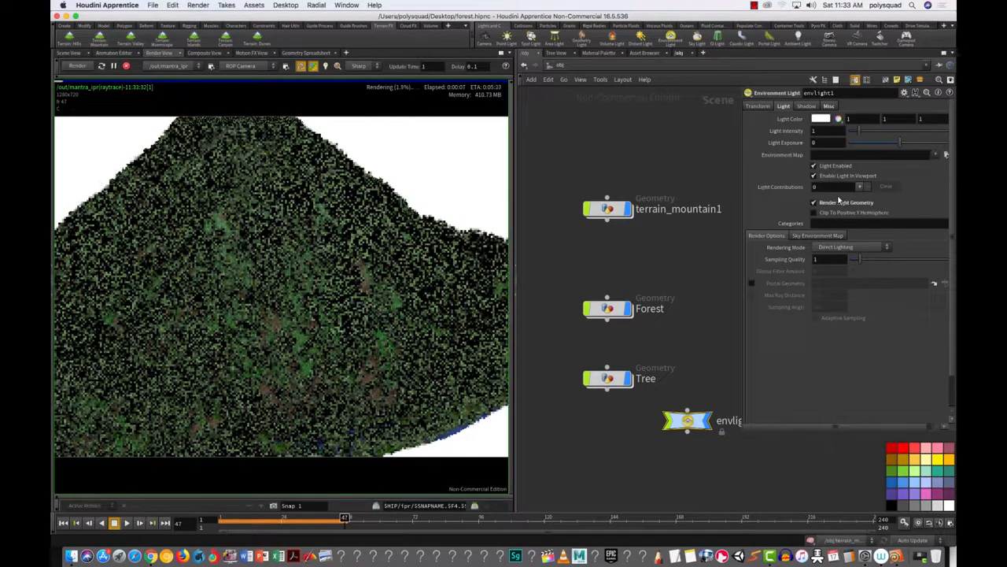
Step: Re-enable Render Light Geometry and set a render region over the upper right of the forest
{"action": "left_click", "coordinate": [844, 207]}
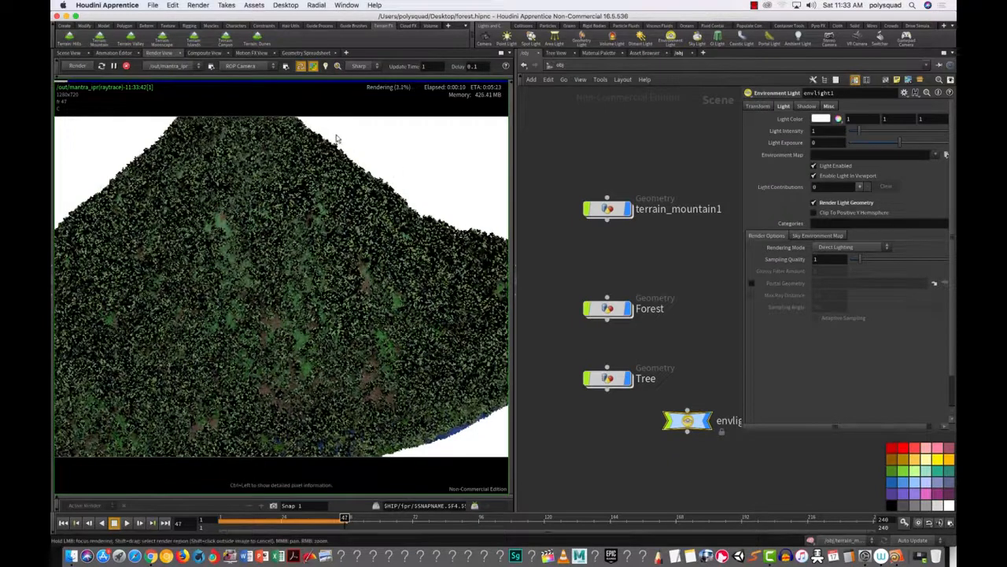
{"action": "left_click_drag", "start_coordinate": [384, 181], "coordinate": [476, 267], "text": "shift"}
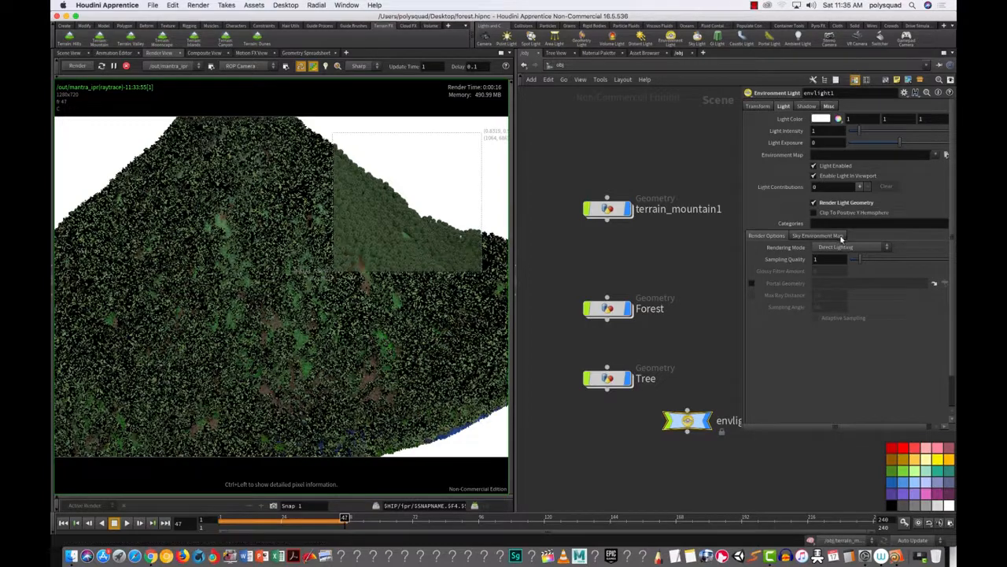
Step: On envlight1, enable Sky Environment Map with Use set to Location, Date, and Time, then fit the render
{"action": "left_click", "coordinate": [819, 235]}
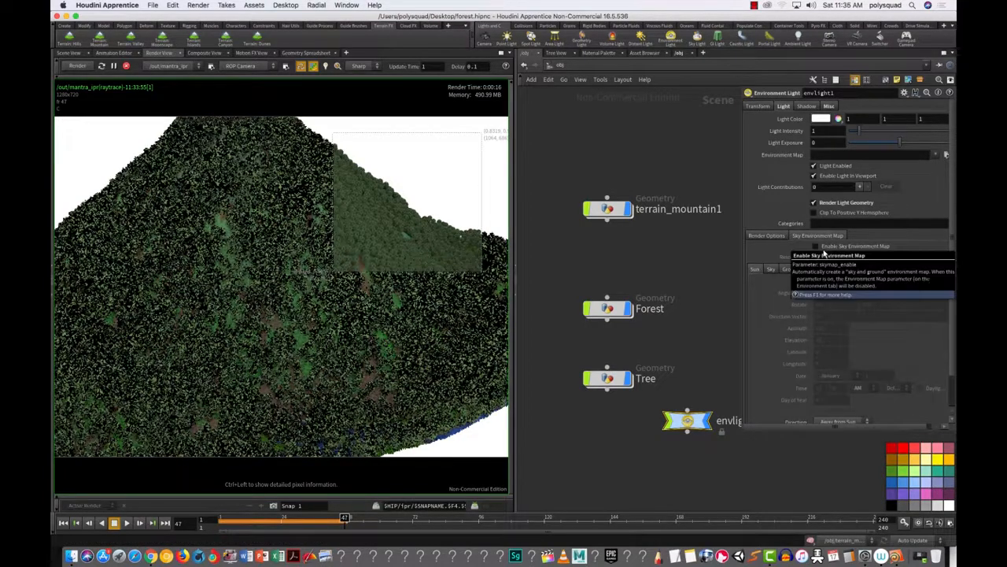
{"action": "left_click", "coordinate": [765, 237]}
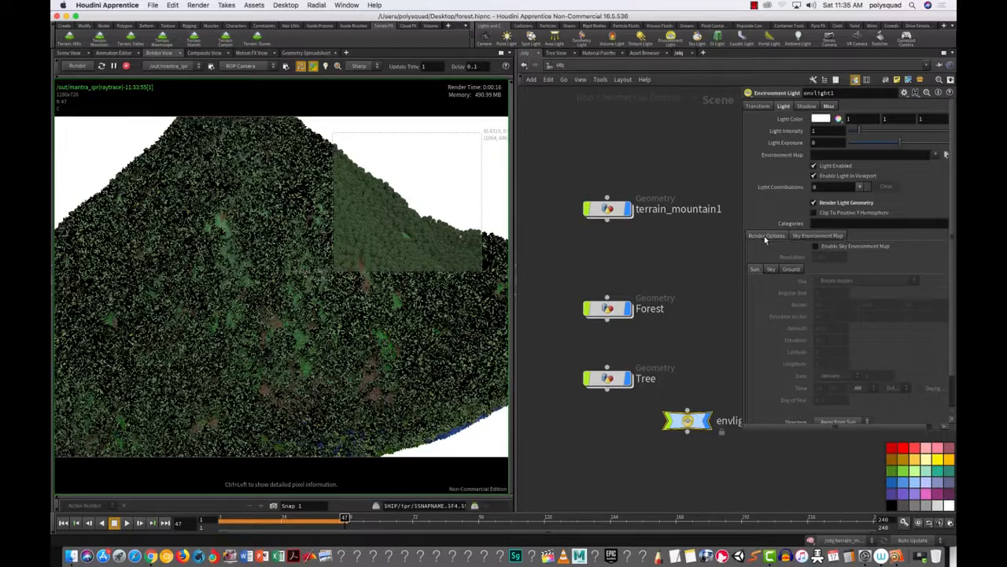
{"action": "left_click", "coordinate": [822, 240]}
{"action": "left_click", "coordinate": [836, 247]}
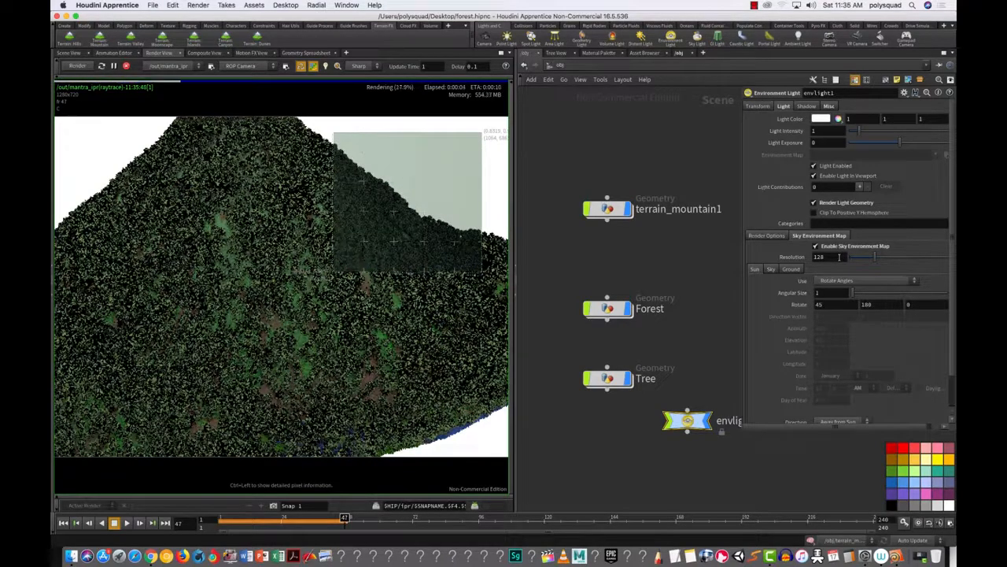
{"action": "left_click", "coordinate": [874, 288]}
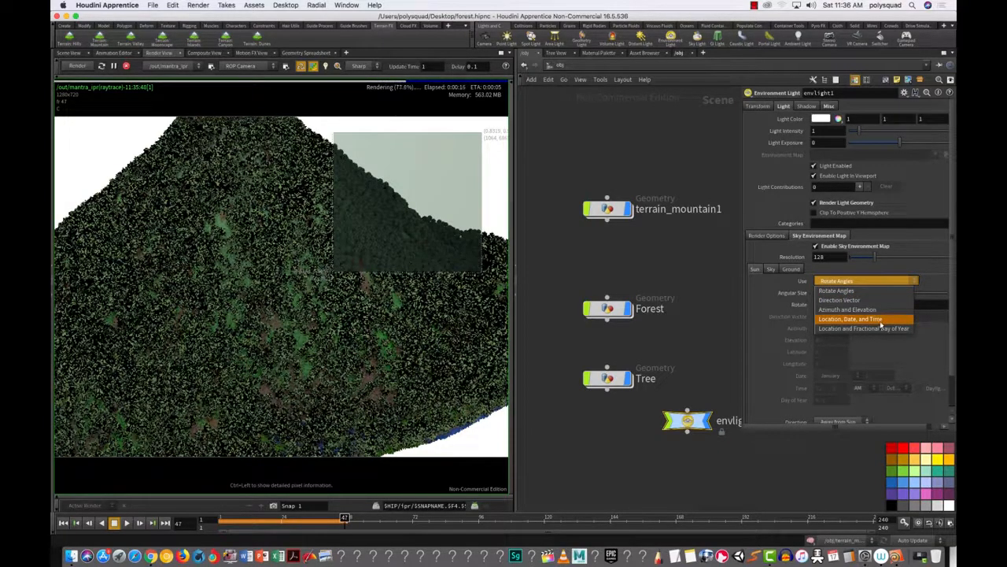
{"action": "left_click", "coordinate": [880, 320]}
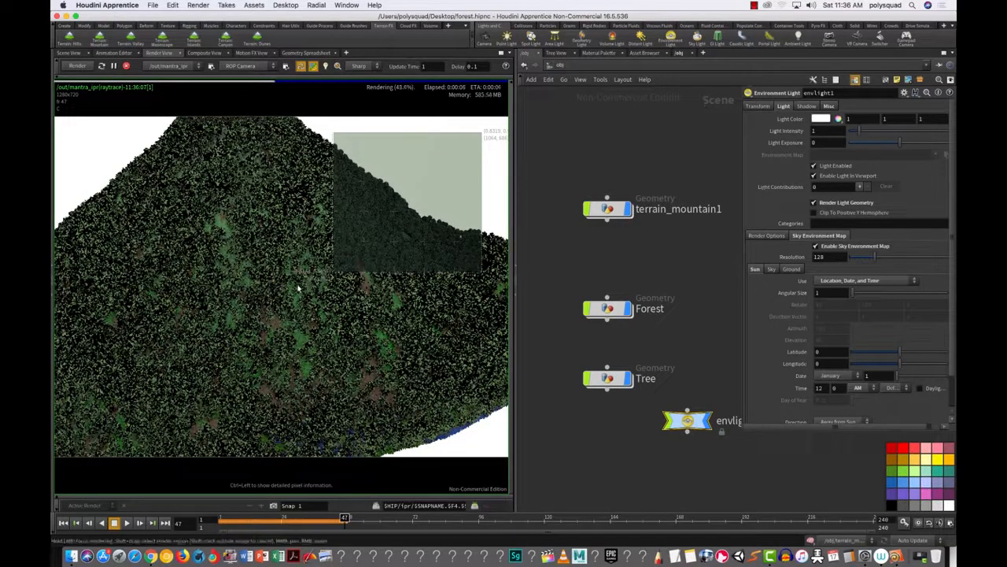
{"action": "middle_click_drag", "start_coordinate": [337, 338], "coordinate": [358, 325]}
{"action": "right_click_drag", "start_coordinate": [358, 325], "coordinate": [288, 368]}
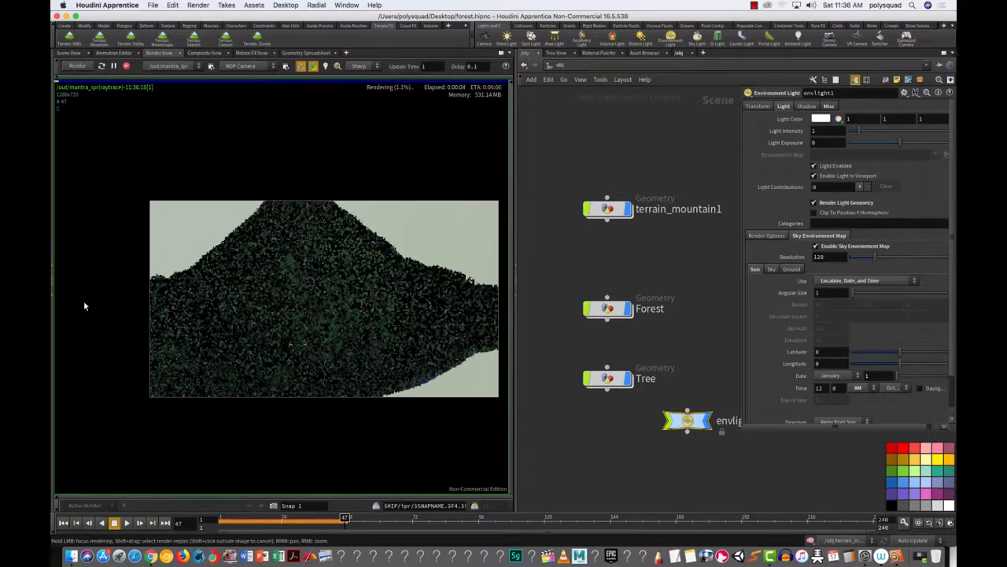
Step: Raise the light intensity toward 1.81 and set the sun's latitude to 38.6 and longitude to 113
{"action": "left_click_drag", "start_coordinate": [859, 132], "coordinate": [902, 144]}
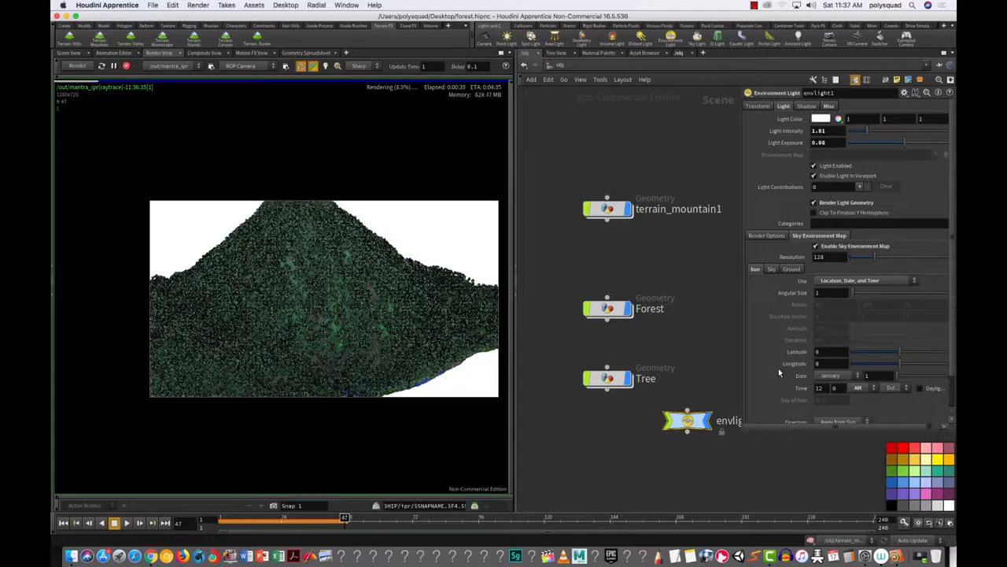
{"action": "left_click_drag", "start_coordinate": [879, 354], "coordinate": [908, 353]}
{"action": "left_click", "coordinate": [930, 365]}
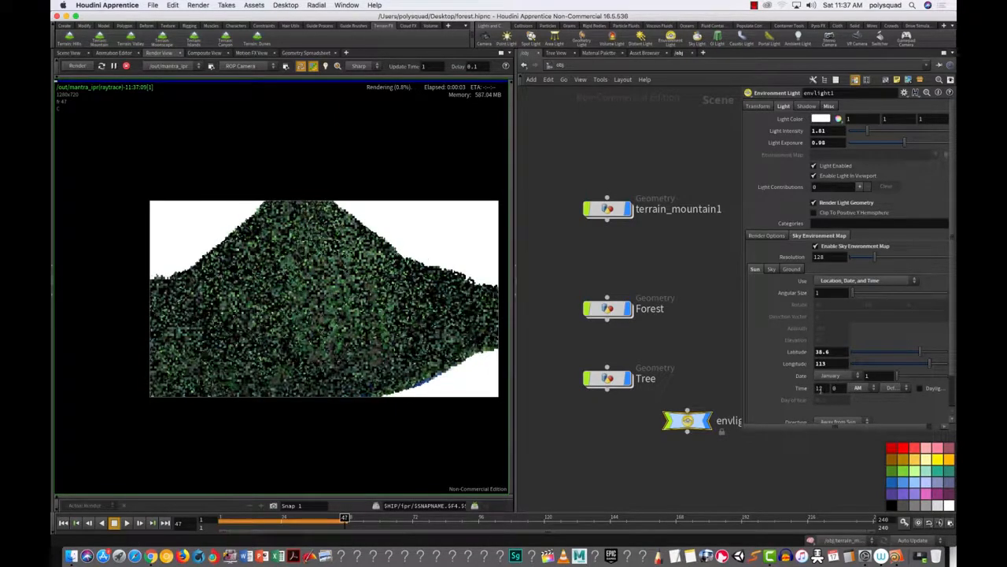
Step: Set the sun's time of day to 4 PM
{"action": "left_click_drag", "start_coordinate": [824, 389], "coordinate": [806, 399]}
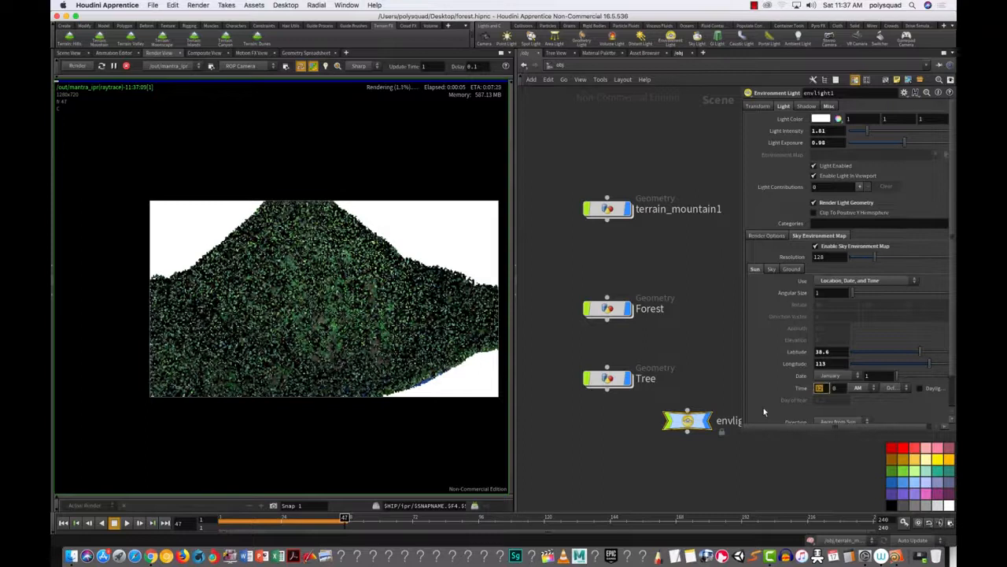
{"action": "type", "text": "4"}
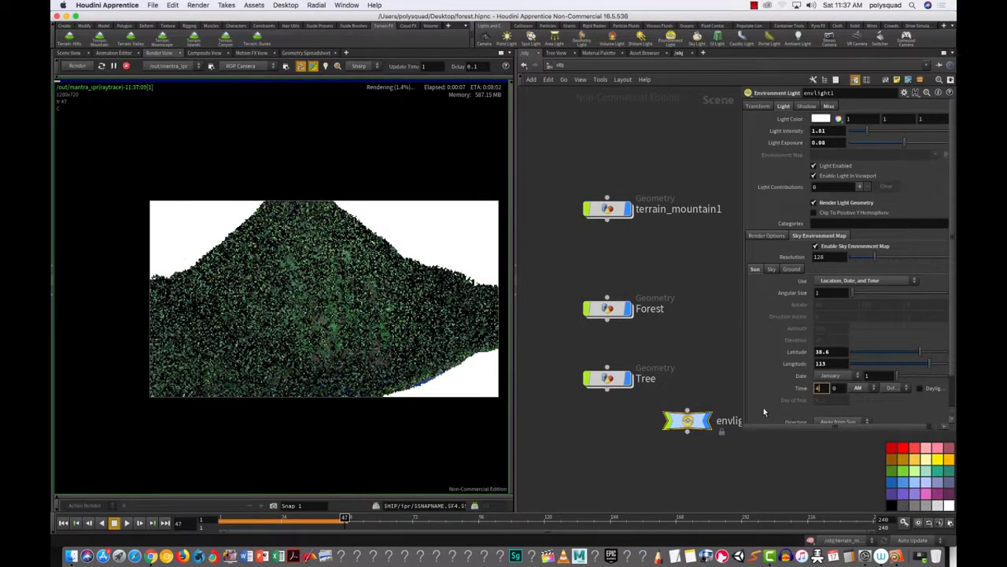
{"action": "left_click", "coordinate": [866, 393]}
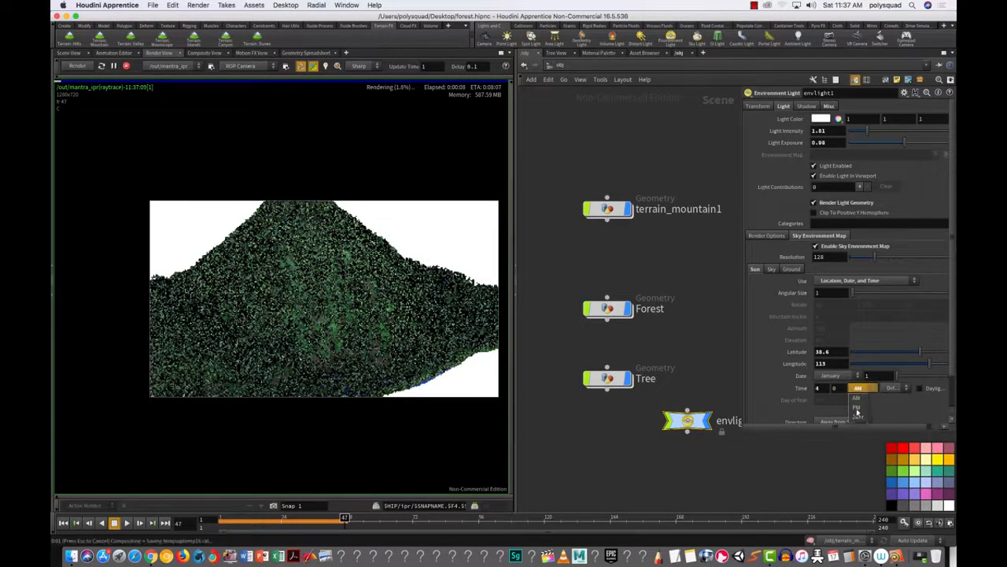
{"action": "left_click", "coordinate": [857, 408]}
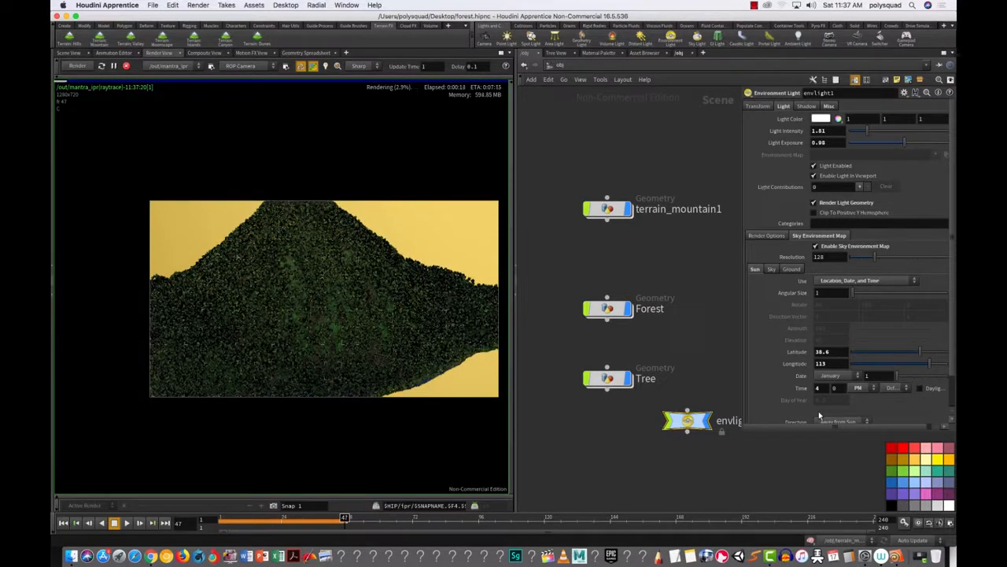
Step: Raise the light intensity to about 2.98 and exposure to 1.16, and tint the light pink
{"action": "left_click", "coordinate": [774, 270]}
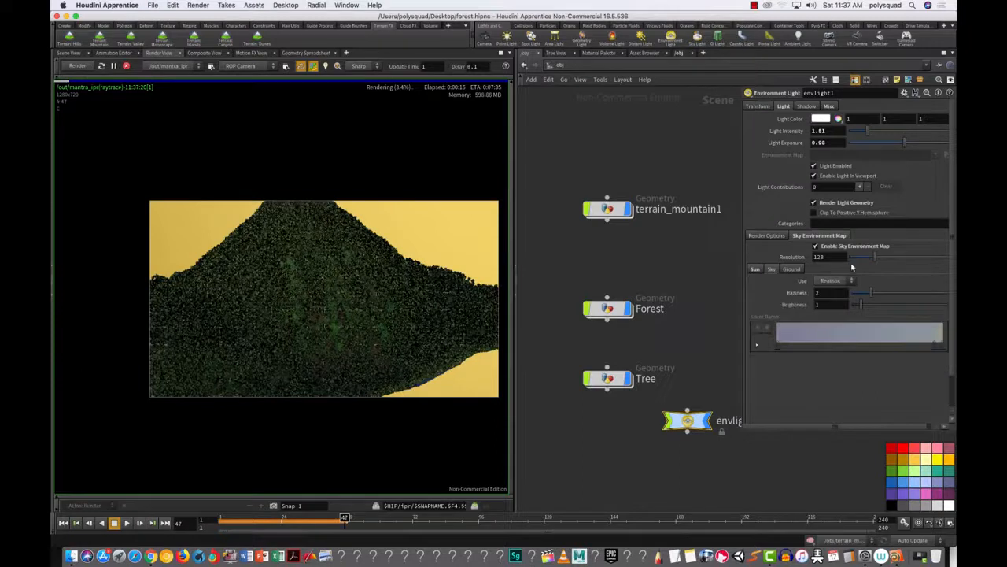
{"action": "left_click", "coordinate": [792, 269]}
{"action": "left_click", "coordinate": [754, 269]}
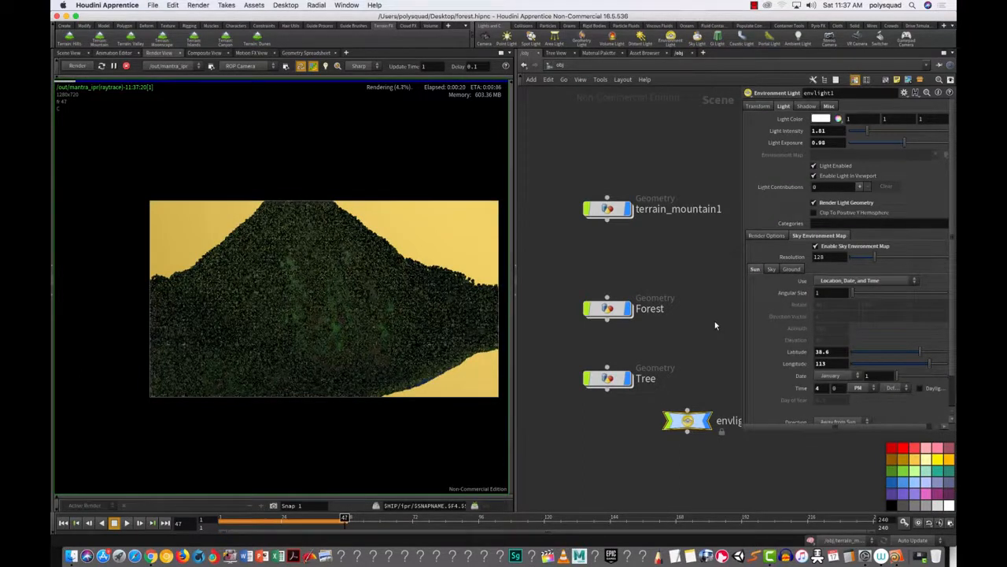
{"action": "left_click", "coordinate": [890, 143]}
{"action": "left_click", "coordinate": [879, 131]}
{"action": "left_click", "coordinate": [905, 143]}
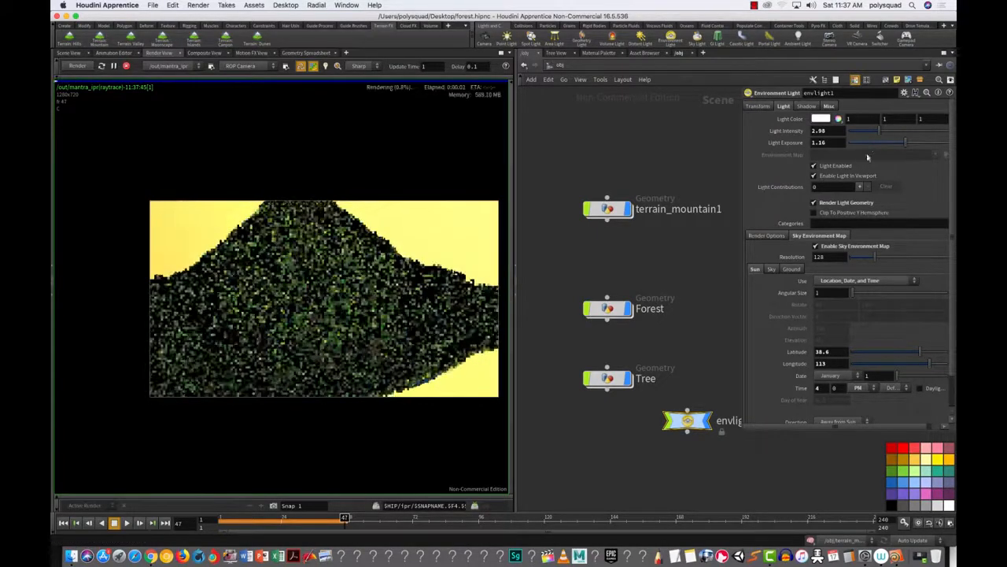
{"action": "left_click", "coordinate": [823, 119]}
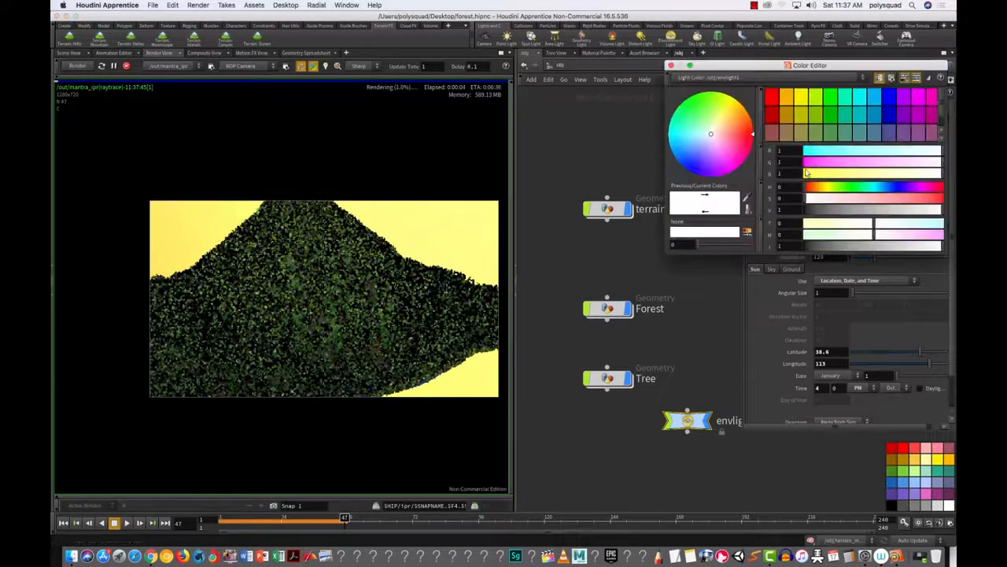
{"action": "left_click", "coordinate": [721, 144]}
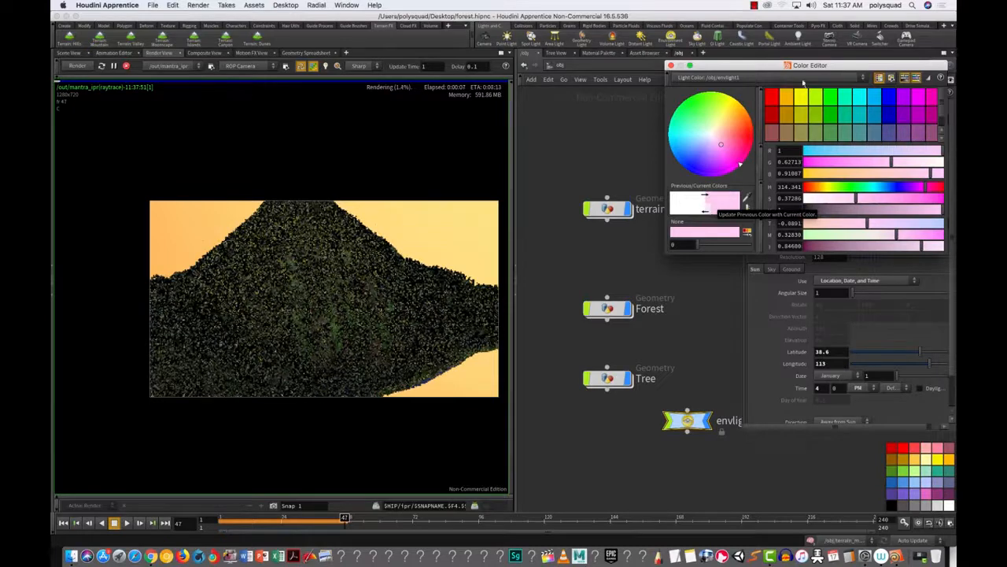
{"action": "left_click", "coordinate": [671, 66]}
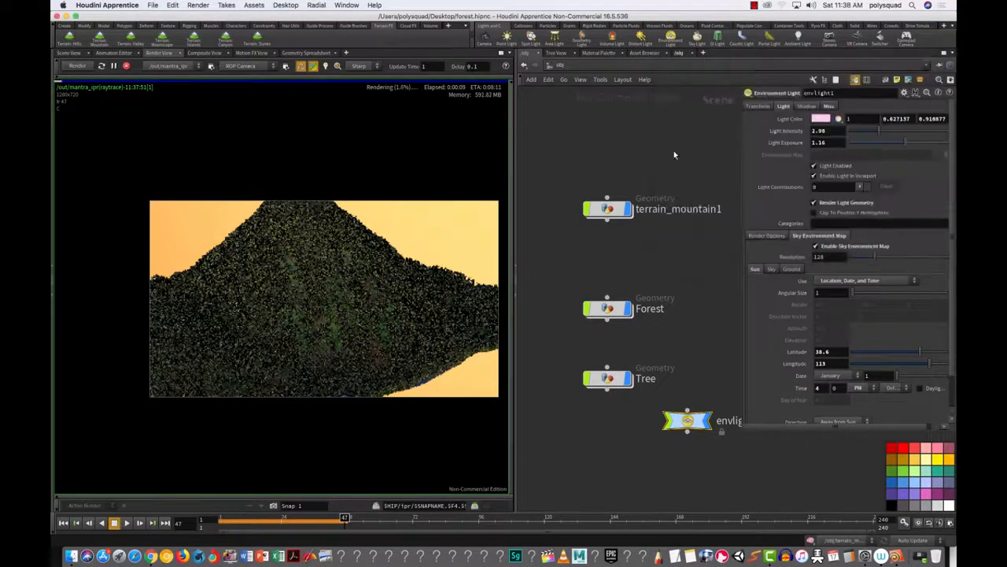
Step: Bring the intensity to 4 and exposure to 1.72, and deepen the light colour to a stronger pink
{"action": "left_click_drag", "start_coordinate": [881, 131], "coordinate": [887, 131]}
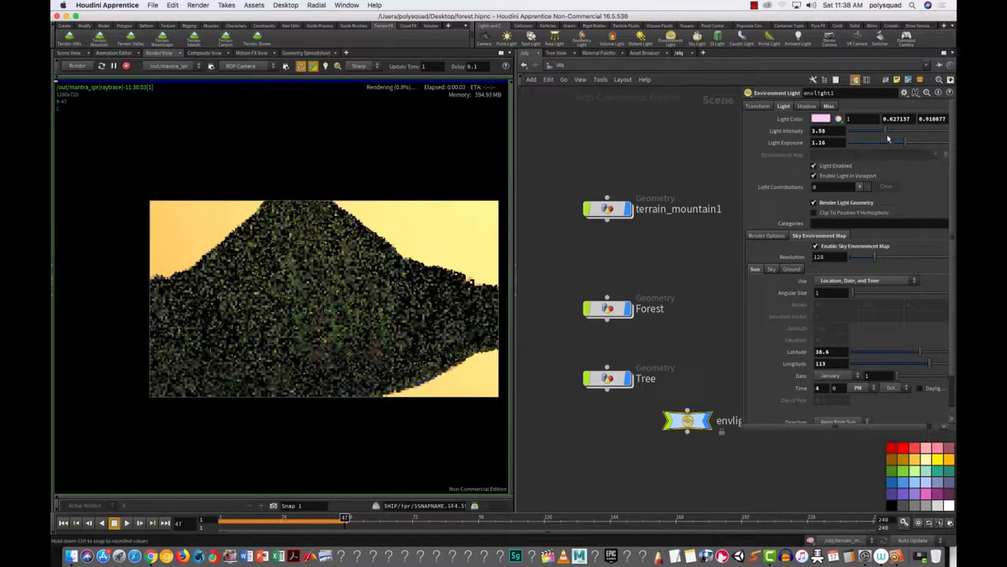
{"action": "left_click_drag", "start_coordinate": [906, 143], "coordinate": [911, 143]}
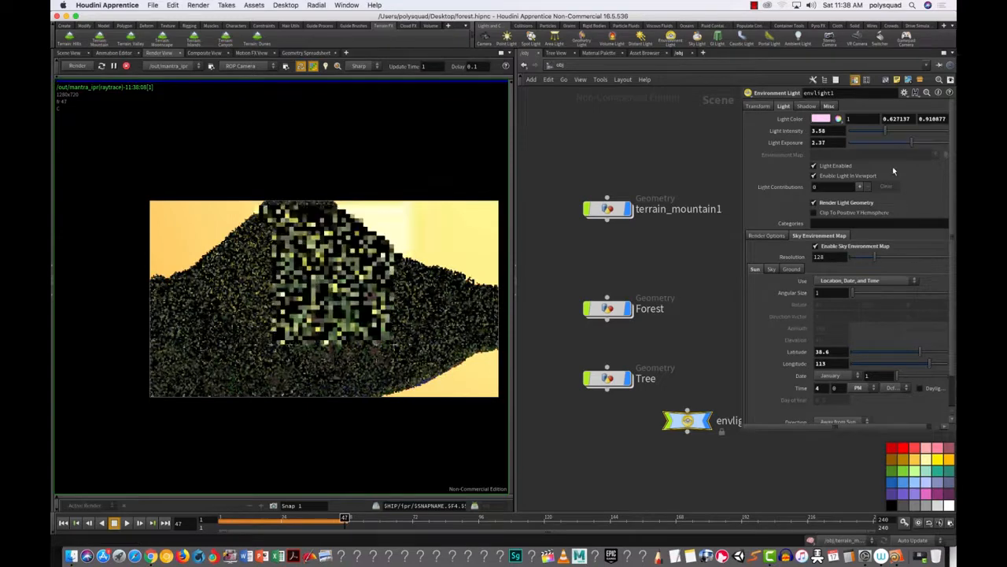
{"action": "left_click_drag", "start_coordinate": [912, 143], "coordinate": [903, 142]}
{"action": "left_click", "coordinate": [889, 132]}
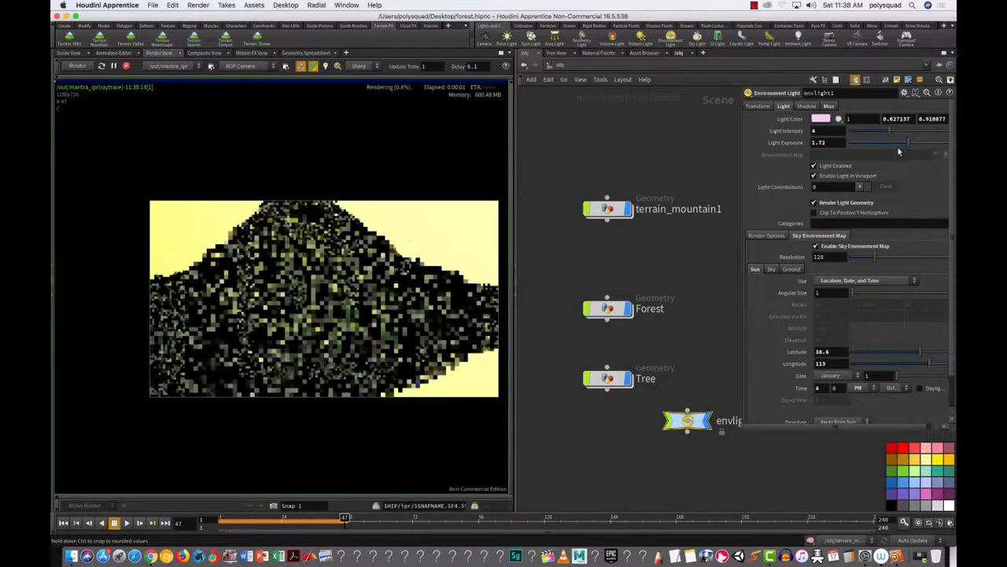
{"action": "left_click", "coordinate": [821, 119]}
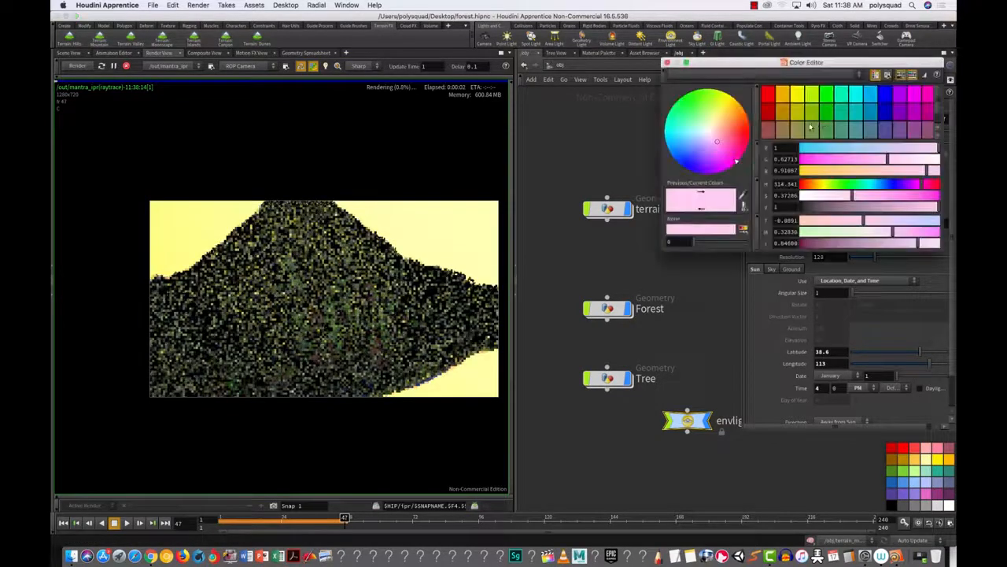
{"action": "left_click_drag", "start_coordinate": [720, 156], "coordinate": [717, 152]}
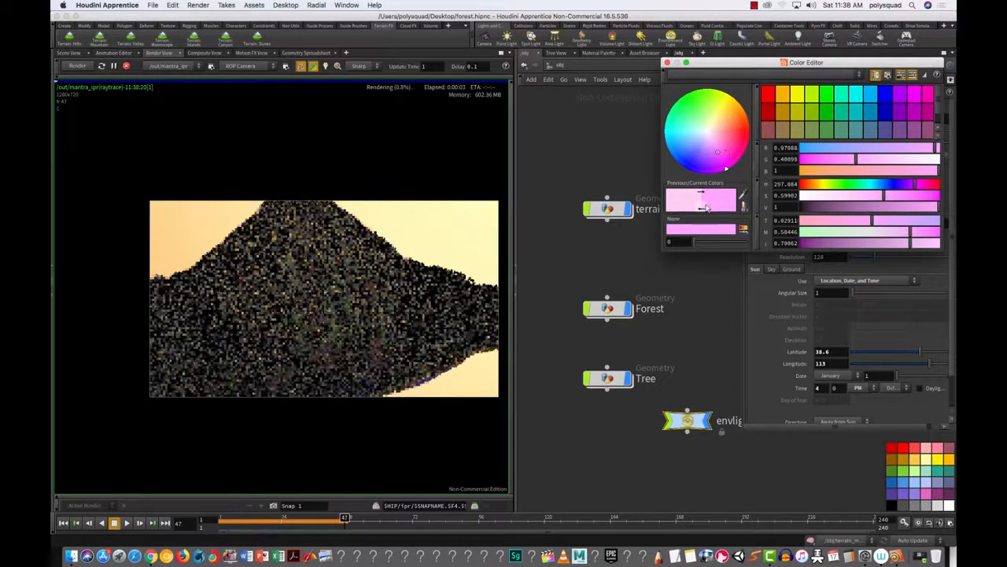
{"action": "left_click_drag", "start_coordinate": [669, 65], "coordinate": [669, 63]}
{"action": "left_click", "coordinate": [667, 61]}
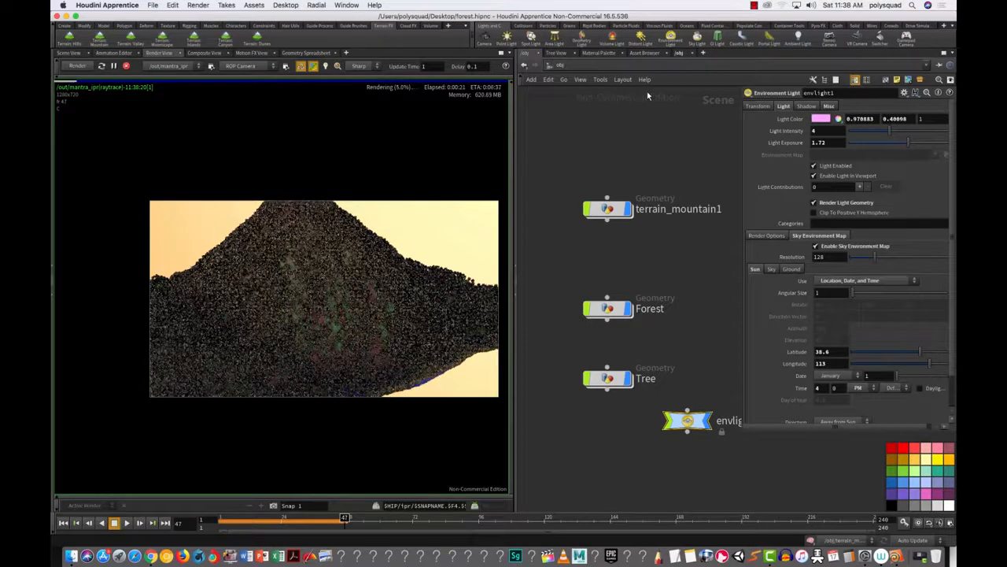
Step: Mark a render region and zoom in to inspect the rendered trees on the slope, then zoom back out
{"action": "left_click_drag", "start_coordinate": [362, 222], "coordinate": [462, 323], "text": "shift"}
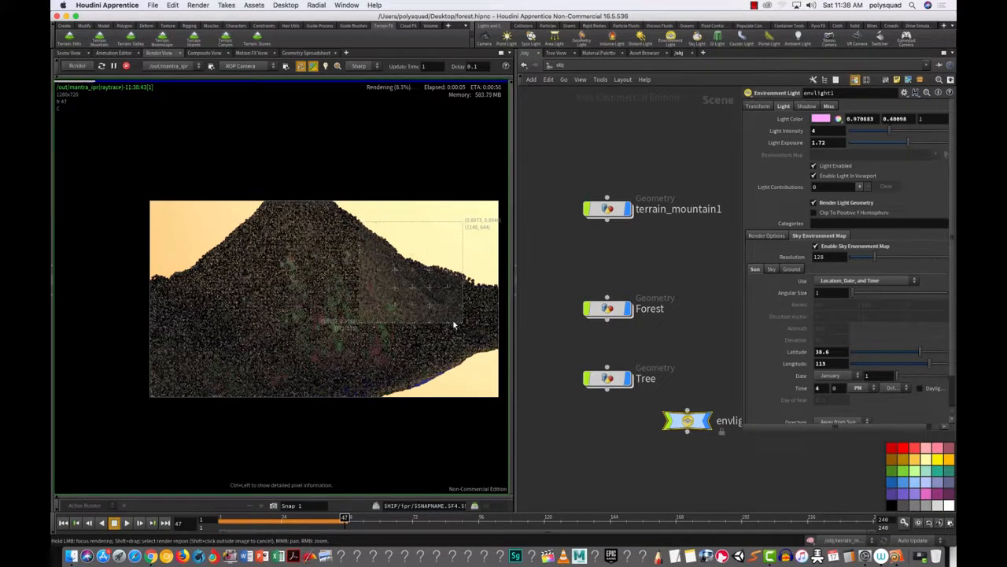
{"action": "middle_click_drag", "start_coordinate": [453, 324], "coordinate": [323, 376]}
{"action": "right_click_drag", "start_coordinate": [322, 375], "coordinate": [354, 405]}
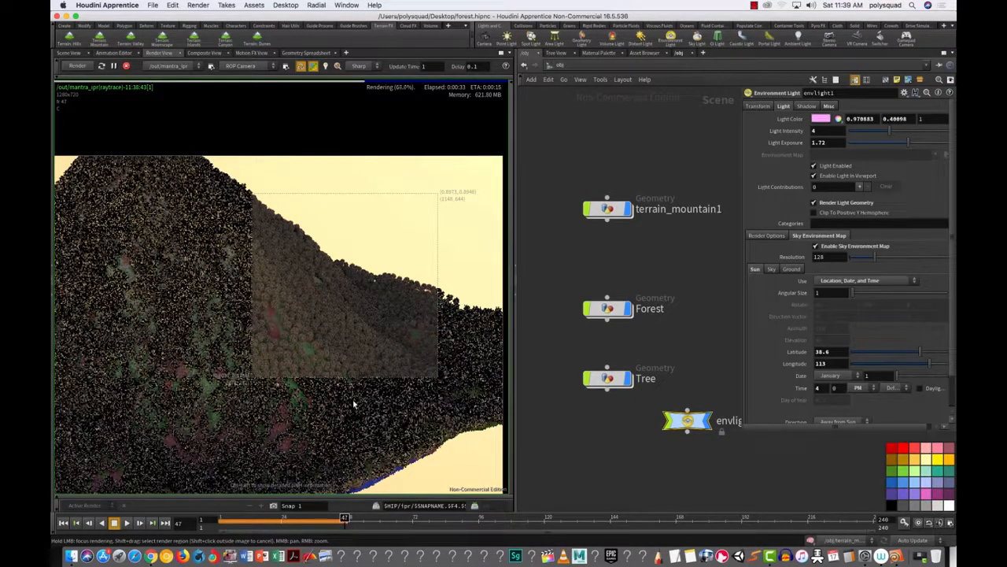
{"action": "middle_click_drag", "start_coordinate": [389, 315], "coordinate": [317, 347]}
{"action": "right_click_drag", "start_coordinate": [317, 347], "coordinate": [483, 303]}
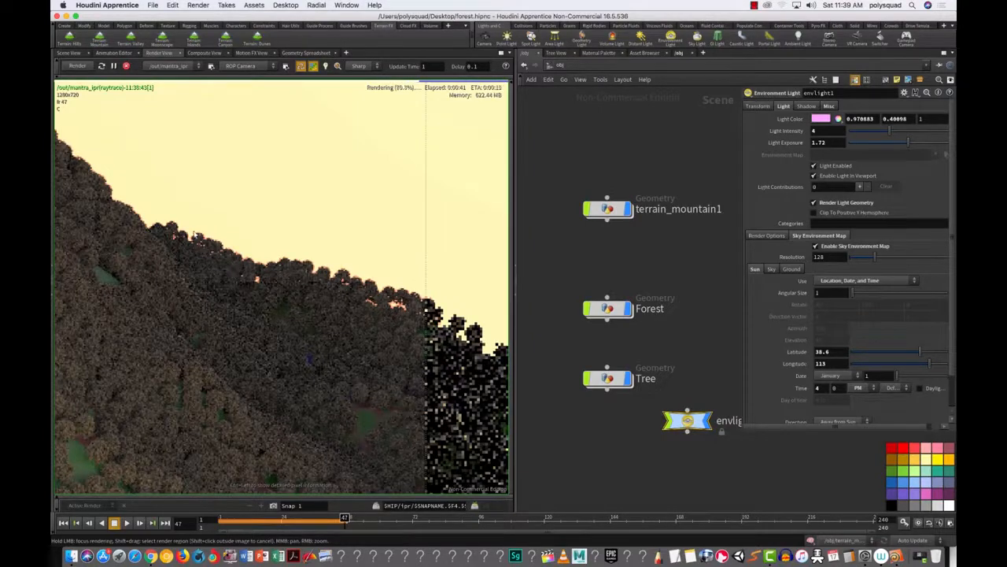
{"action": "middle_click_drag", "start_coordinate": [322, 343], "coordinate": [366, 316]}
{"action": "right_click_drag", "start_coordinate": [366, 315], "coordinate": [305, 370]}
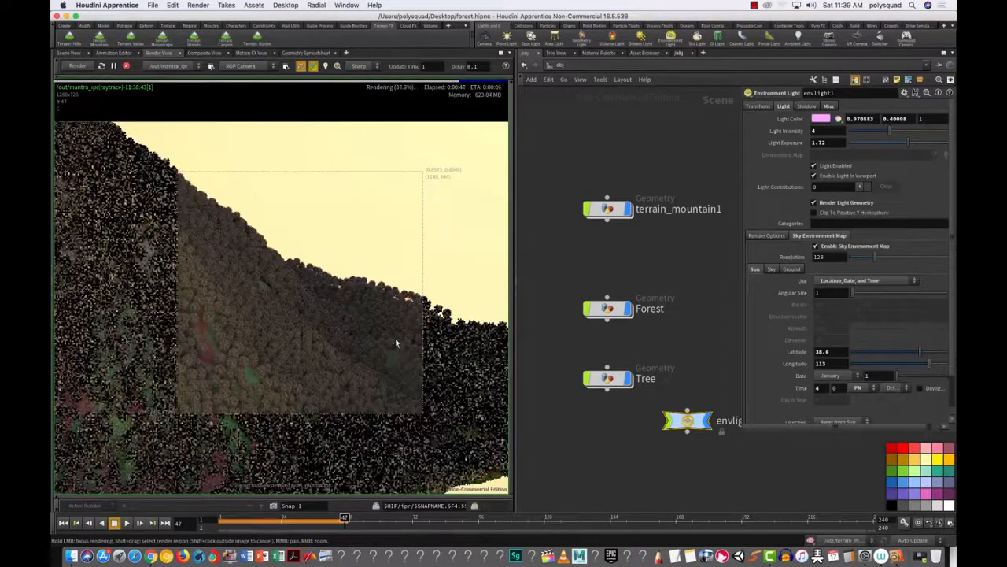
{"action": "right_click_drag", "start_coordinate": [396, 343], "coordinate": [299, 409]}
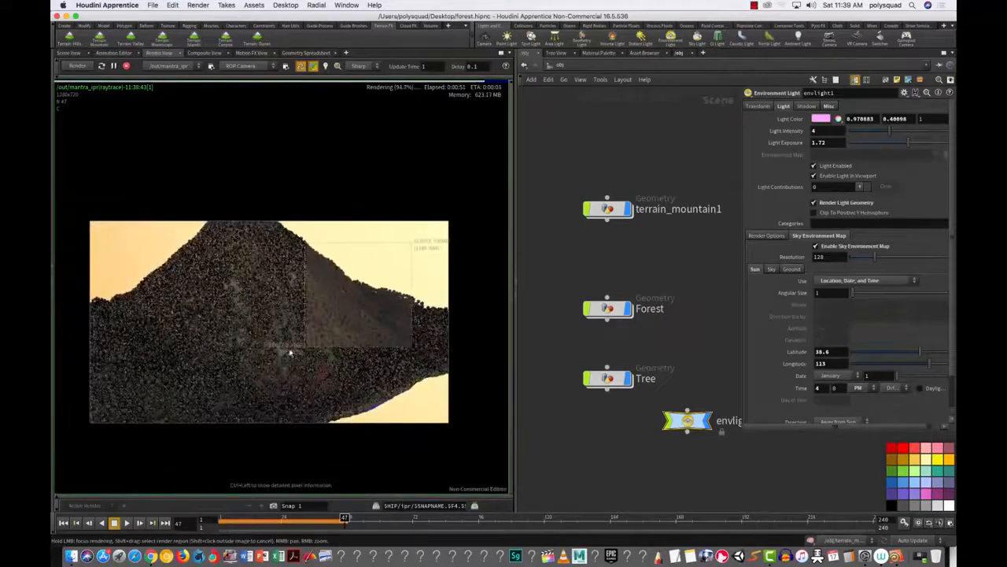
Step: Stop the render and return to the 3D Scene View
{"action": "left_click", "coordinate": [126, 65]}
{"action": "left_click", "coordinate": [71, 52]}
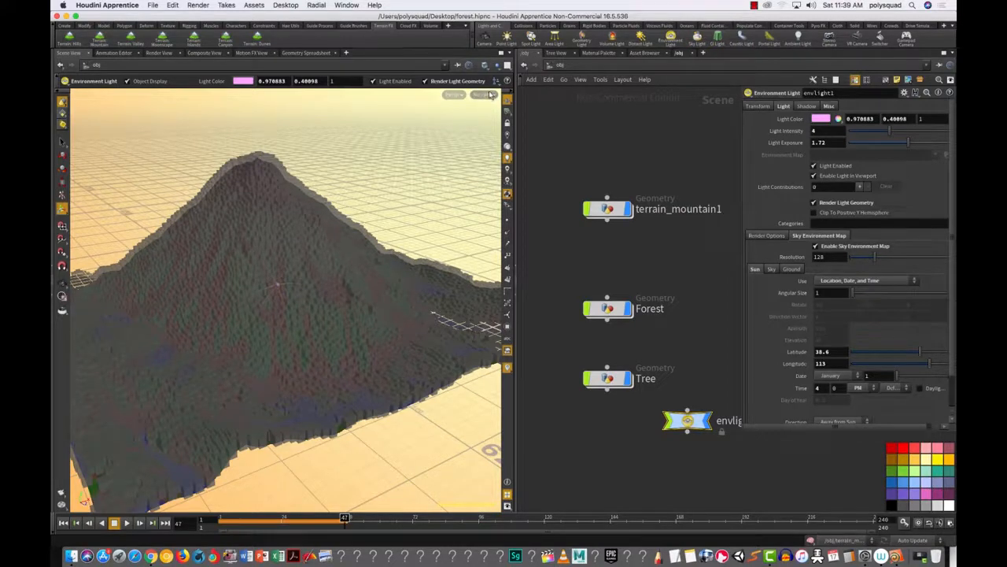
{"action": "left_click", "coordinate": [483, 94]}
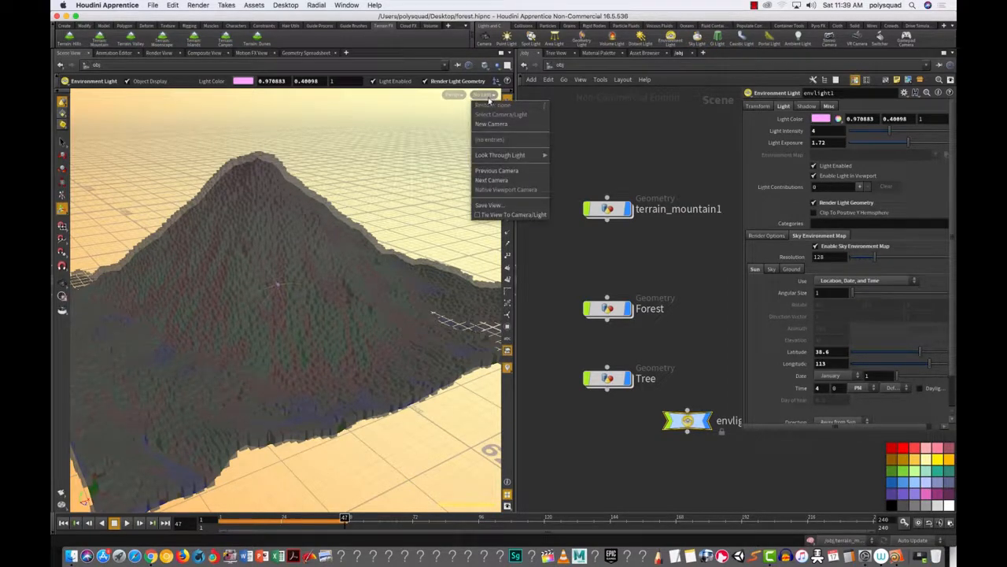
Step: Create camera cam1 from the current view of the forested mountain
{"action": "left_click", "coordinate": [492, 124]}
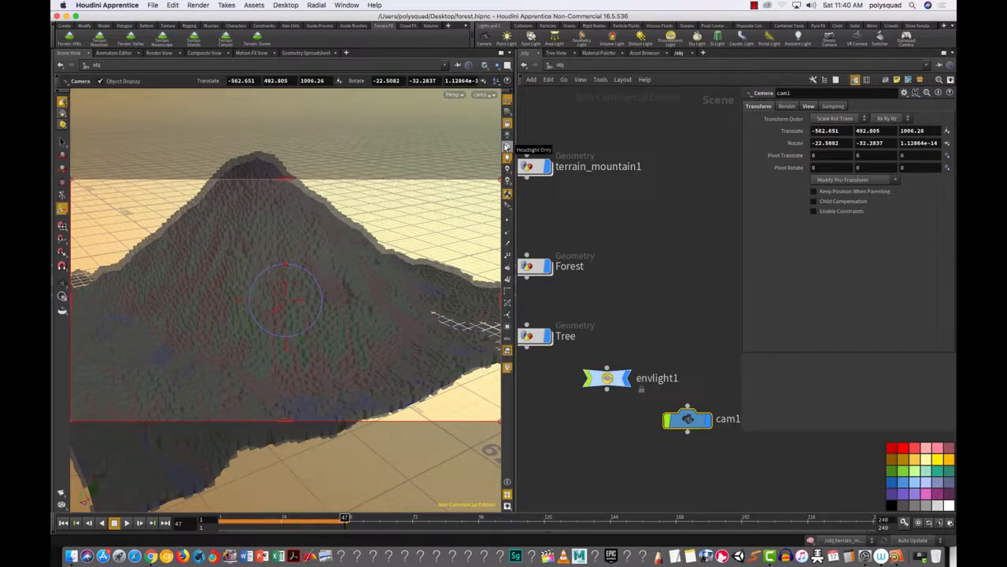
Step: Tumble and dolly cam1 into a lower, closer shot looking up the mountain slope
{"action": "key", "text": "Escape"}
{"action": "left_click_drag", "start_coordinate": [366, 333], "coordinate": [409, 256]}
{"action": "right_click_drag", "start_coordinate": [409, 255], "coordinate": [483, 203]}
{"action": "left_click_drag", "start_coordinate": [416, 273], "coordinate": [398, 246]}
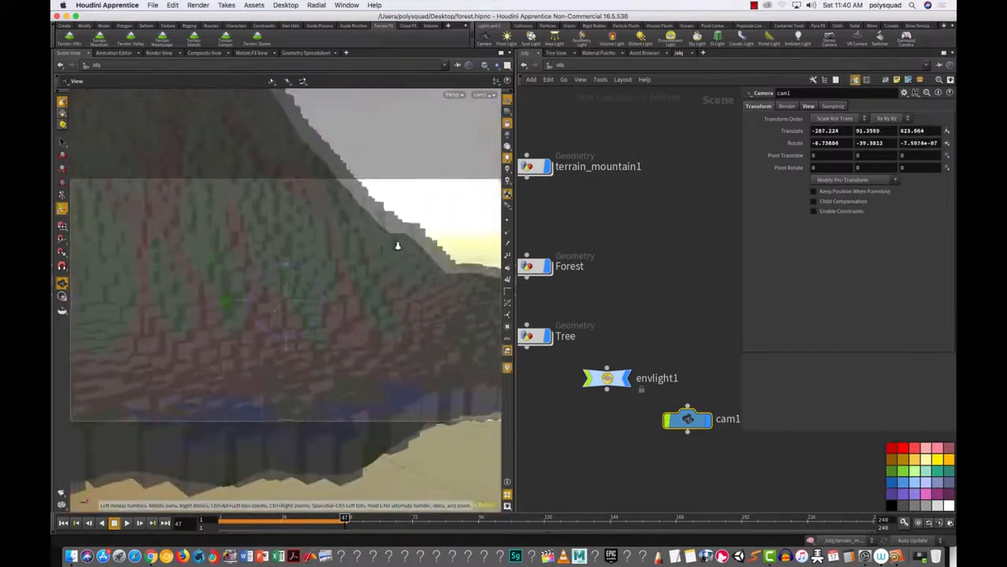
{"action": "right_click_drag", "start_coordinate": [399, 246], "coordinate": [402, 255]}
{"action": "middle_click_drag", "start_coordinate": [404, 258], "coordinate": [410, 317]}
{"action": "left_click_drag", "start_coordinate": [404, 339], "coordinate": [414, 315]}
{"action": "mouse_move", "coordinate": [415, 299]}
{"action": "middle_mouse_down"}
{"action": "mouse_move", "coordinate": [452, 298]}
{"action": "mouse_move", "coordinate": [420, 297]}
{"action": "middle_mouse_up"}
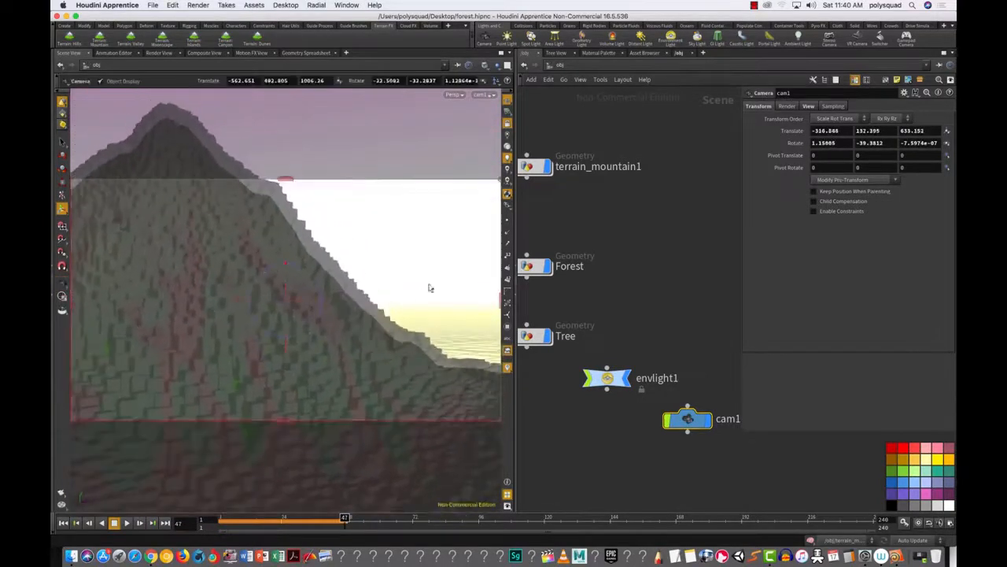
Step: Unlock the view from cam1, look through cam1 again, and switch to Render View
{"action": "left_click", "coordinate": [508, 123]}
{"action": "left_click_drag", "start_coordinate": [382, 286], "coordinate": [309, 387]}
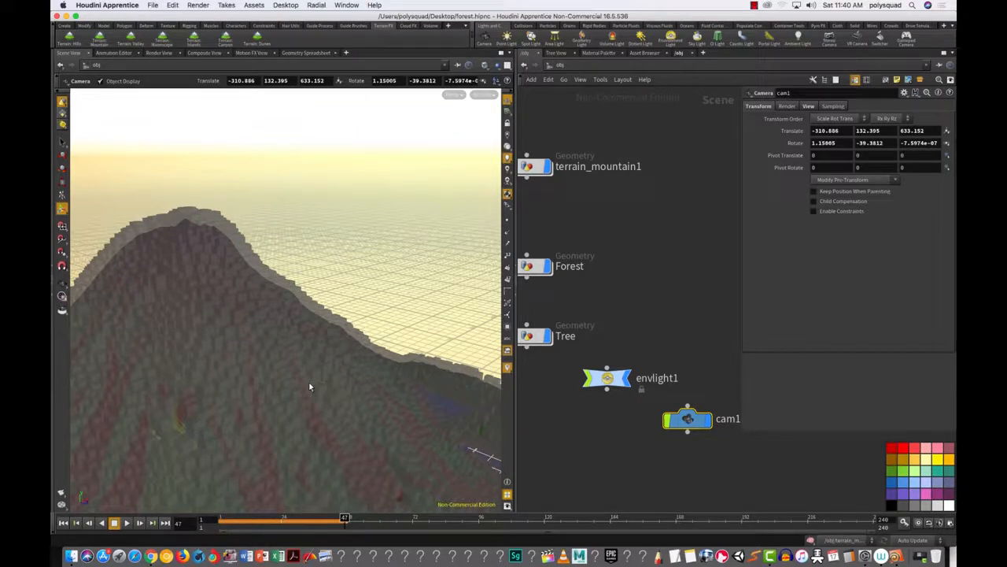
{"action": "left_click", "coordinate": [483, 94]}
{"action": "left_click", "coordinate": [503, 141]}
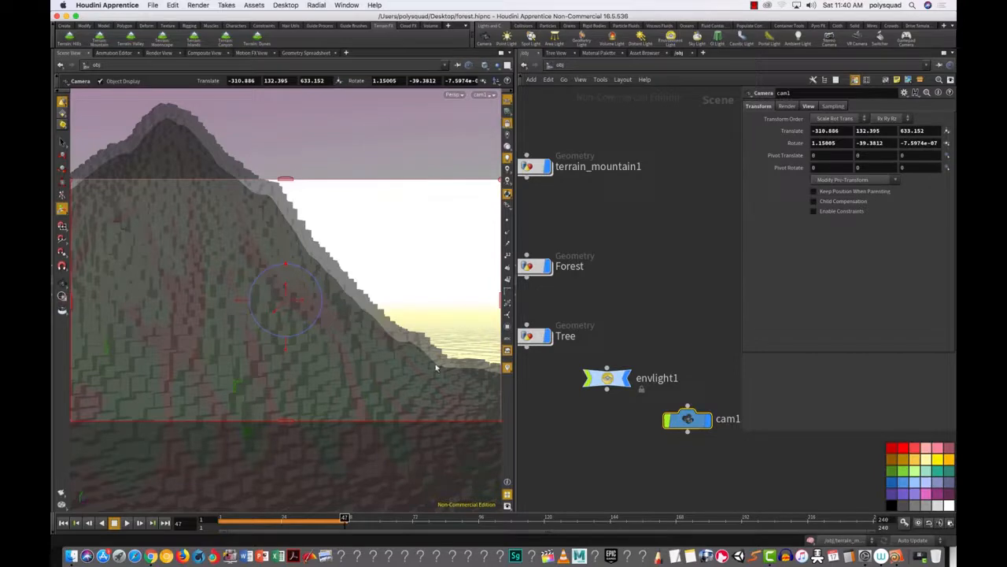
{"action": "left_click", "coordinate": [160, 53]}
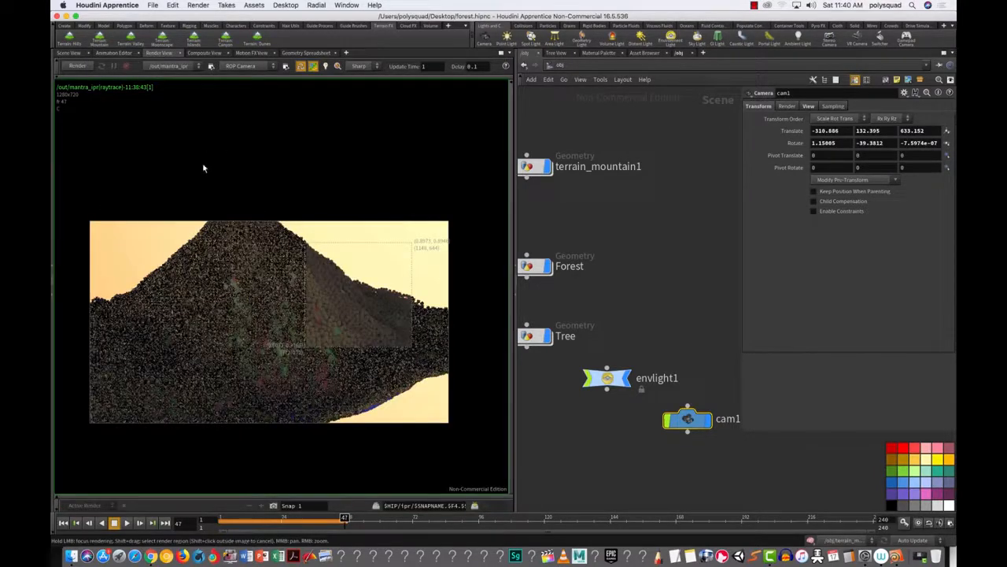
Step: Restart the IPR render so the forest renders through cam1
{"action": "left_click", "coordinate": [78, 67]}
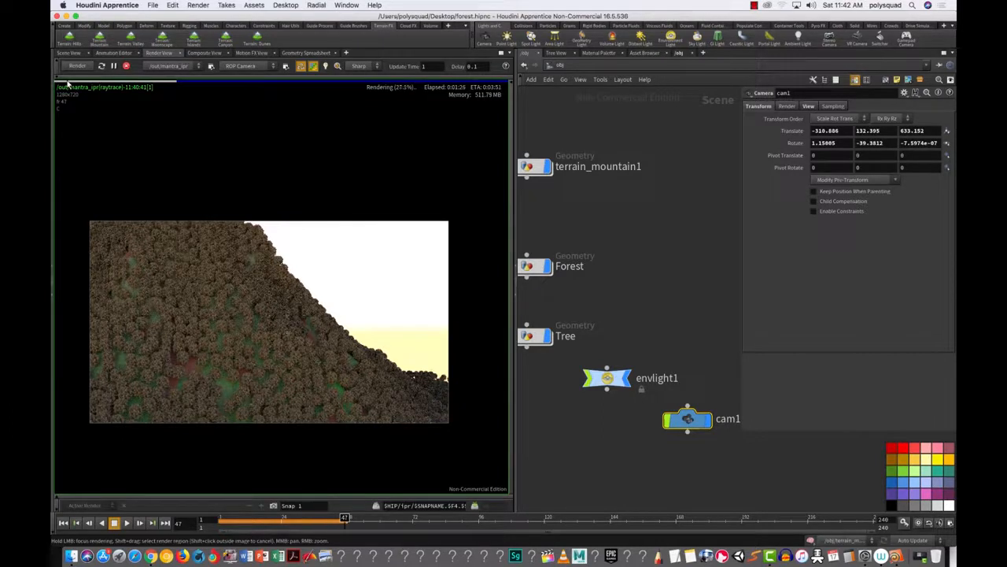
Step: Stop the running IPR render of the slope
{"action": "left_click", "coordinate": [126, 66]}
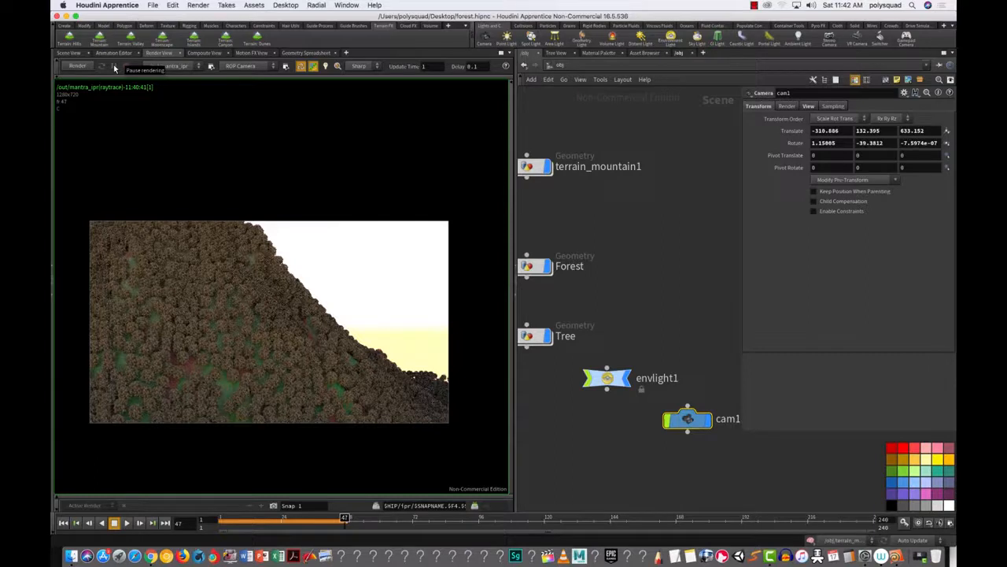
Step: Dive into the Forest network, return to Scene View, and select scatter1 (20000 points)
{"action": "scroll", "coordinate": [643, 308], "scroll_direction": "up", "scroll_amount": 2}
{"action": "scroll", "coordinate": [668, 391], "scroll_direction": "down", "scroll_amount": 5}
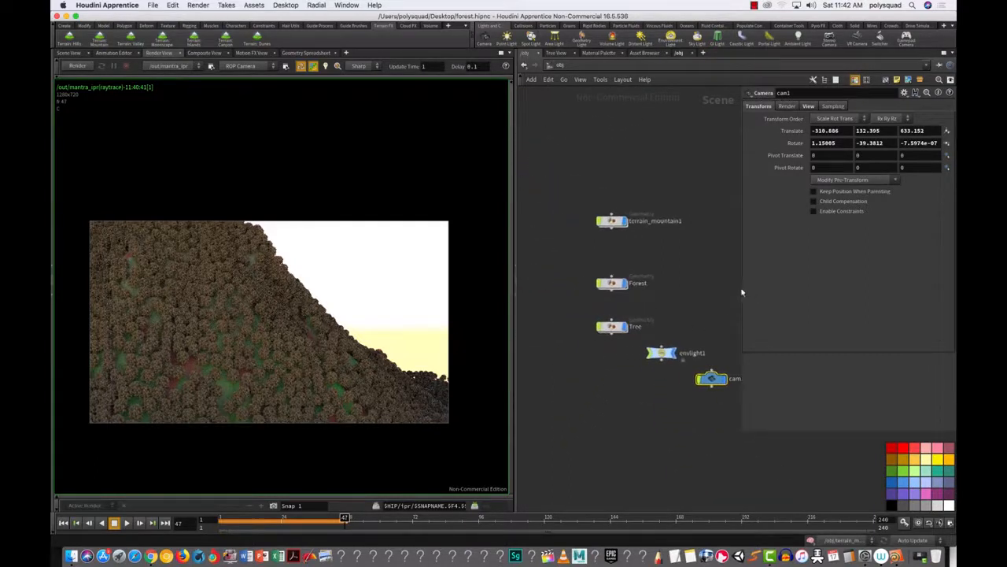
{"action": "left_click_drag", "start_coordinate": [741, 291], "coordinate": [811, 294]}
{"action": "scroll", "coordinate": [717, 299], "scroll_direction": "up", "scroll_amount": 1}
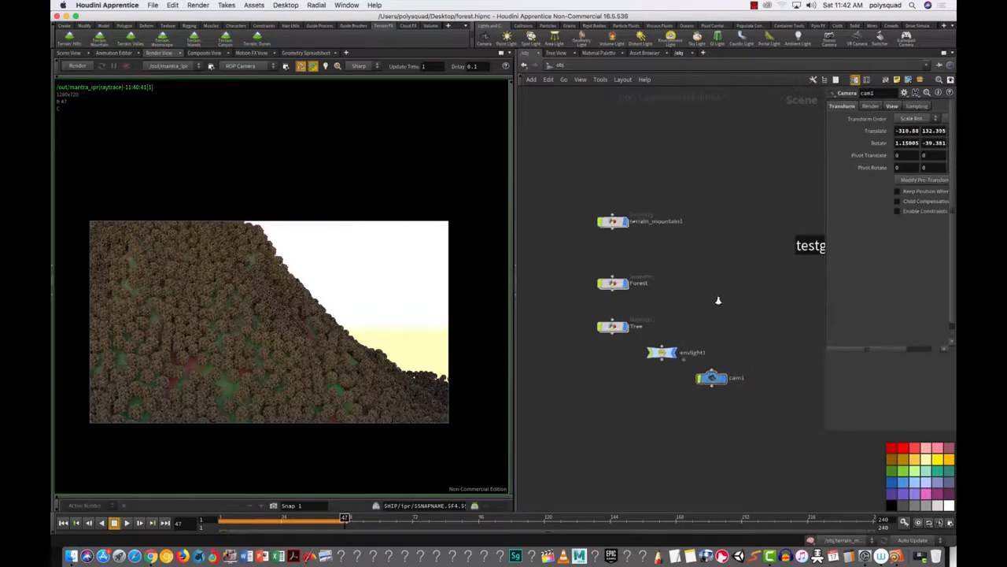
{"action": "double_click", "coordinate": [600, 282]}
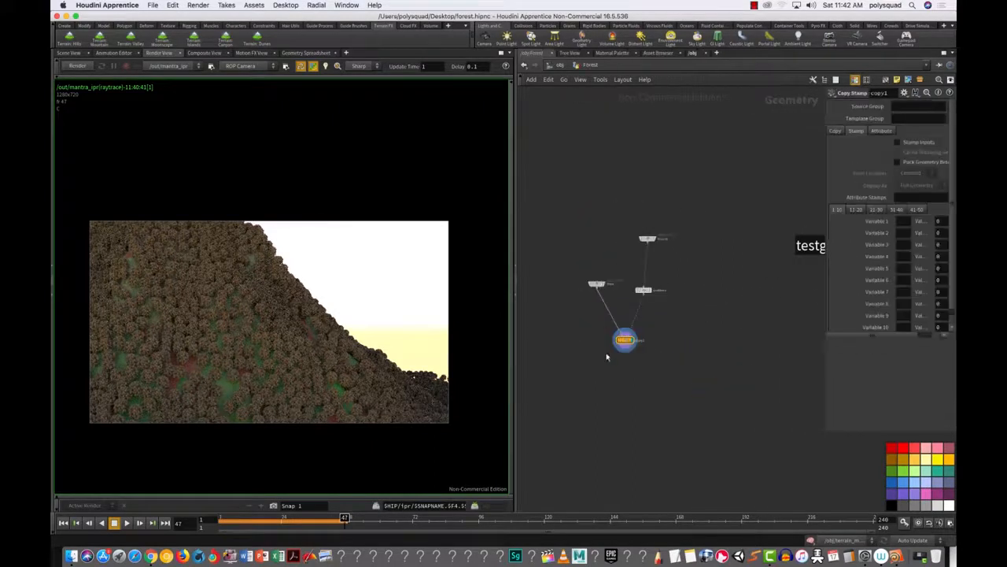
{"action": "left_click", "coordinate": [69, 53]}
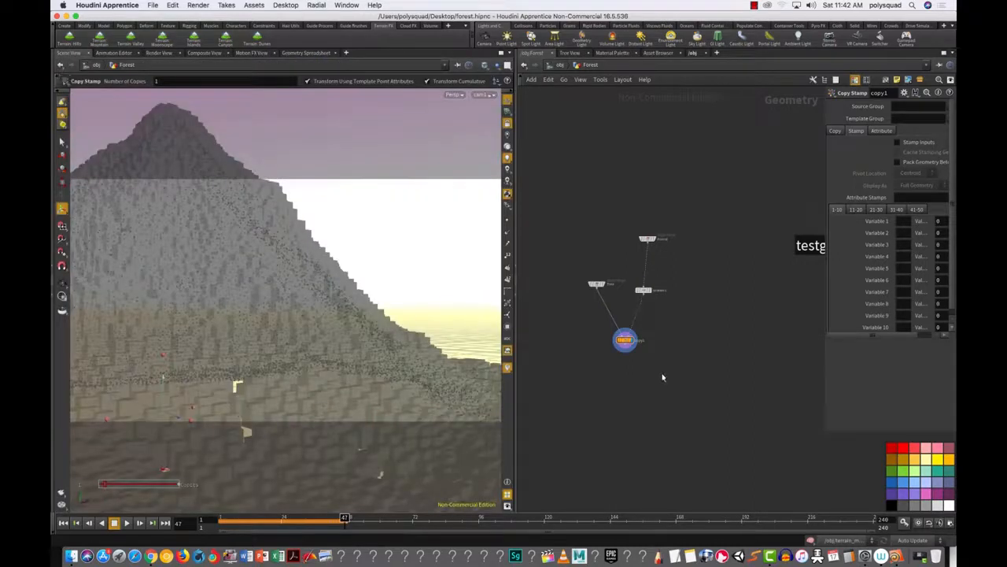
{"action": "left_click_drag", "start_coordinate": [628, 346], "coordinate": [625, 376]}
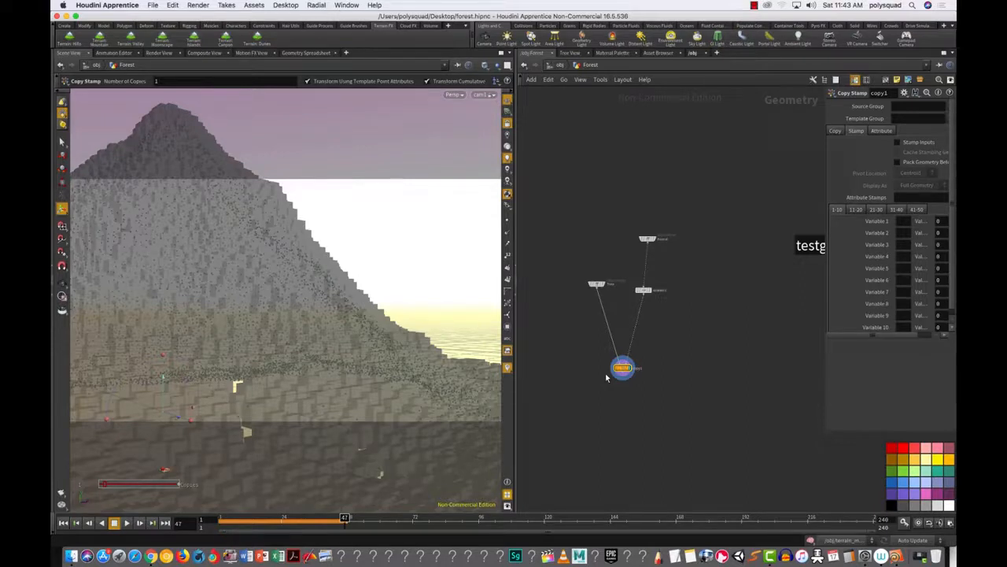
{"action": "right_click_drag", "start_coordinate": [657, 339], "coordinate": [659, 306], "text": "alt"}
{"action": "left_click", "coordinate": [629, 241]}
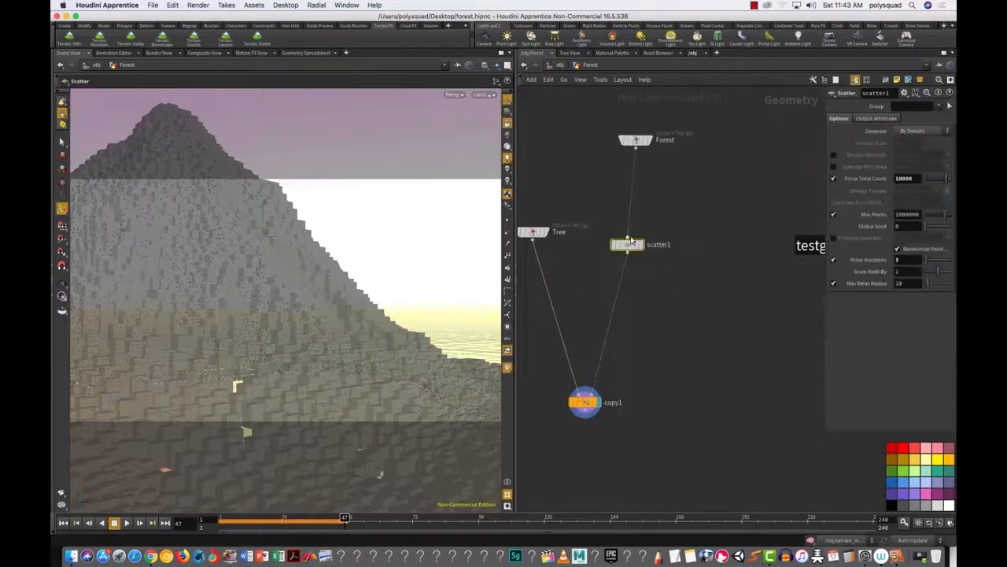
Step: Add a Point node, point1, on the wire between scatter1 and copy1
{"action": "left_click_drag", "start_coordinate": [631, 241], "coordinate": [629, 259]}
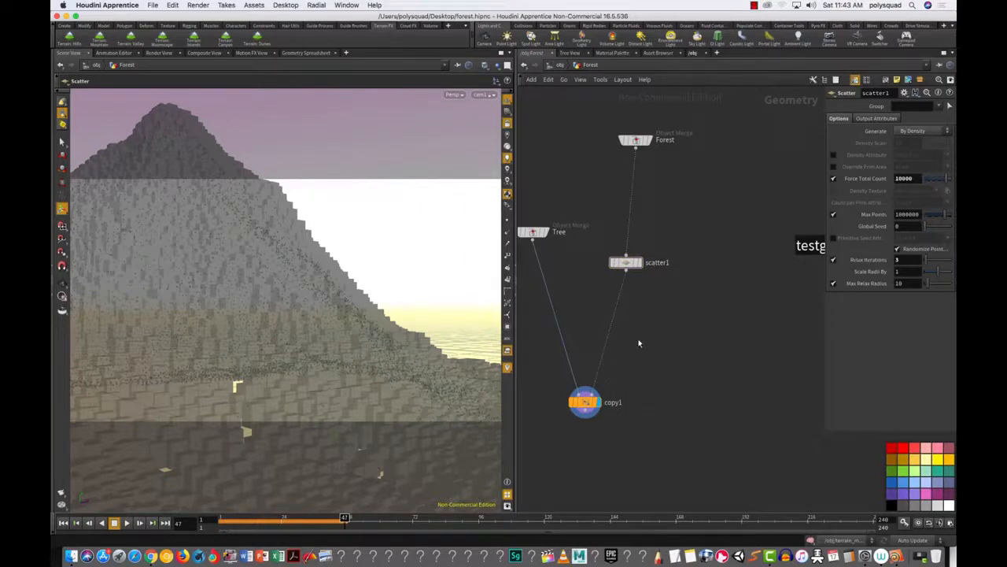
{"action": "key", "text": "Tab"}
{"action": "mouse_move", "coordinate": [654, 336]}
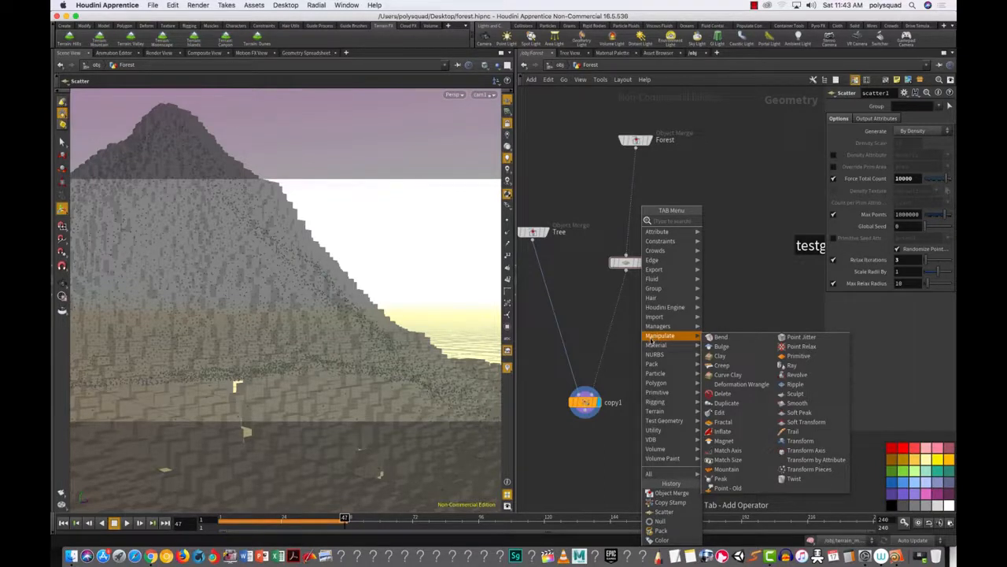
{"action": "type", "text": "poi"}
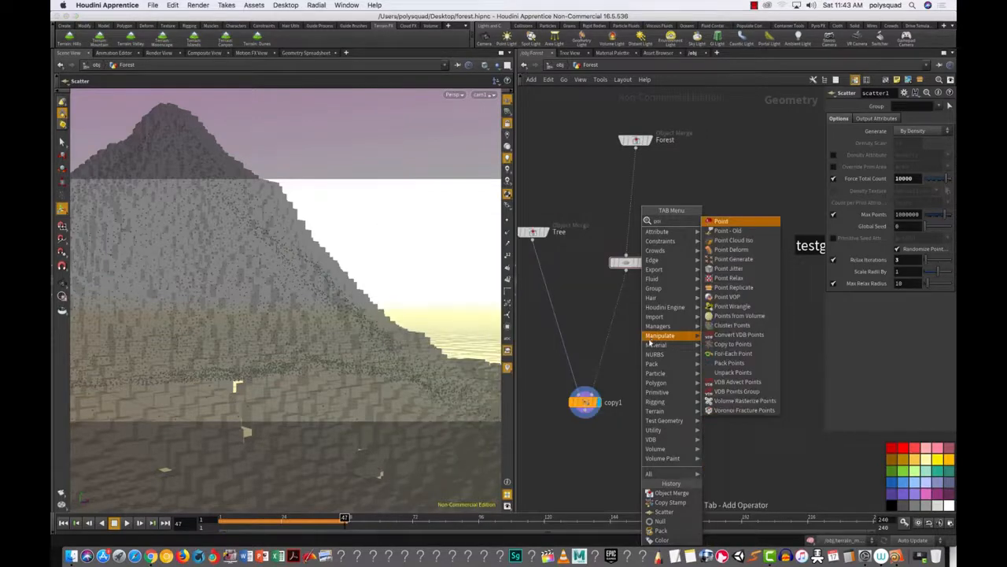
{"action": "left_click", "coordinate": [722, 221]}
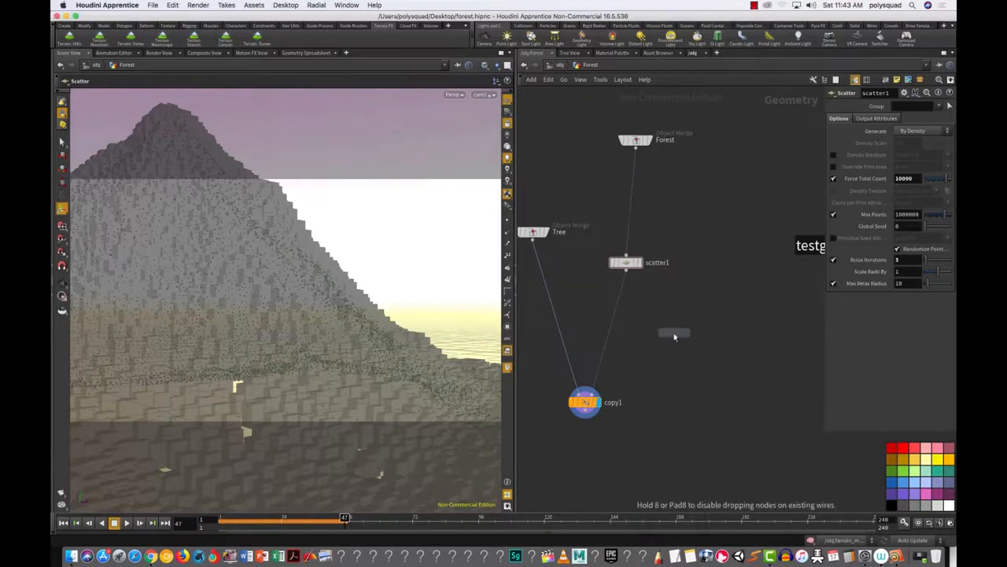
{"action": "left_click", "coordinate": [678, 341]}
{"action": "left_click_drag", "start_coordinate": [678, 342], "coordinate": [618, 340]}
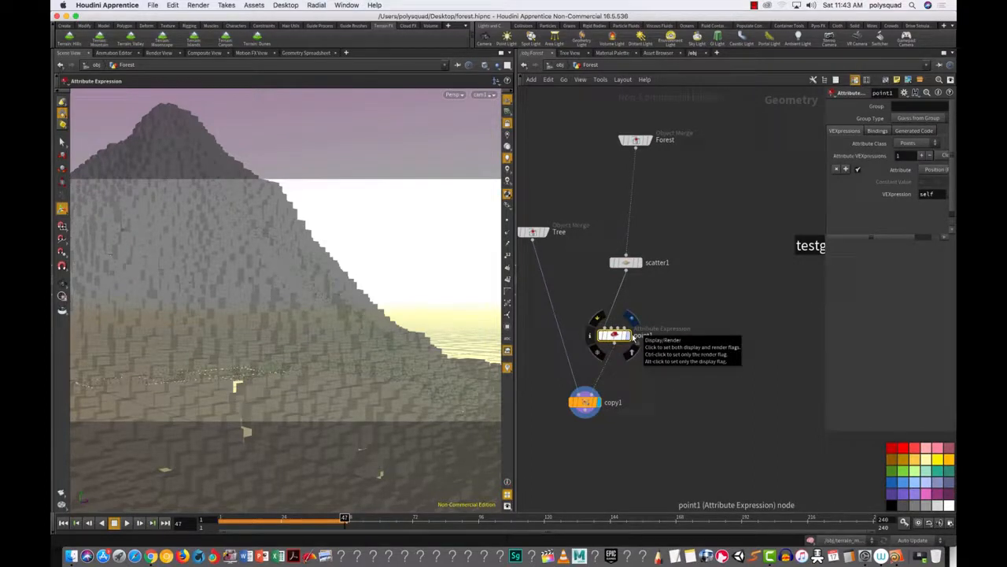
Step: Enable Use Template Point Attributes on copy1's Attribute tab
{"action": "left_click", "coordinate": [584, 403]}
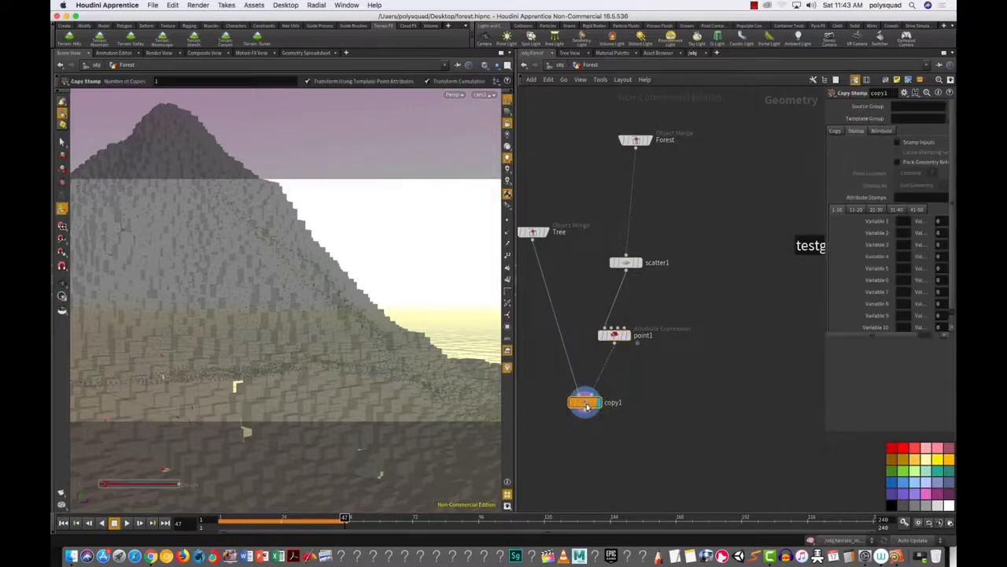
{"action": "left_click_drag", "start_coordinate": [587, 405], "coordinate": [585, 419]}
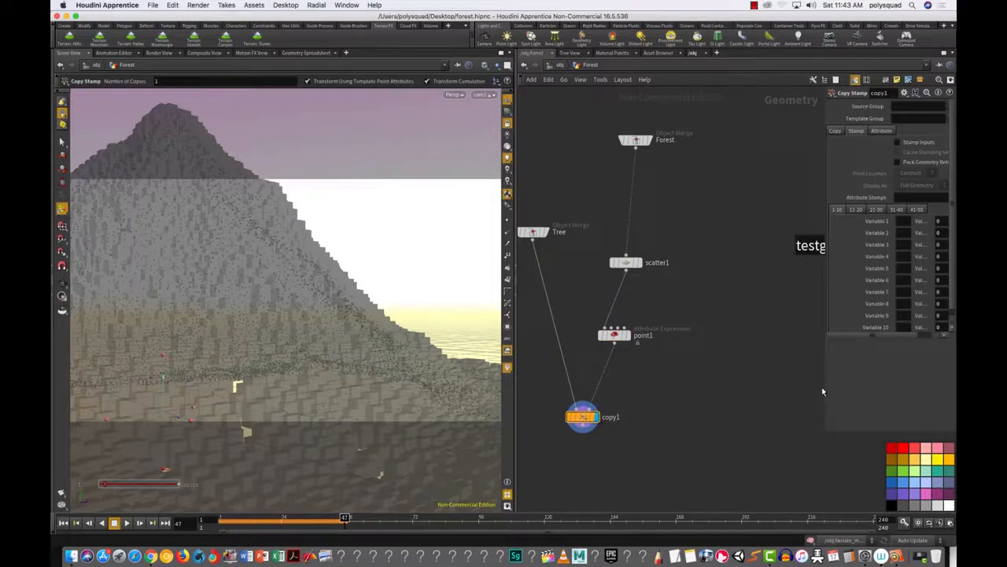
{"action": "left_click_drag", "start_coordinate": [824, 391], "coordinate": [734, 400]}
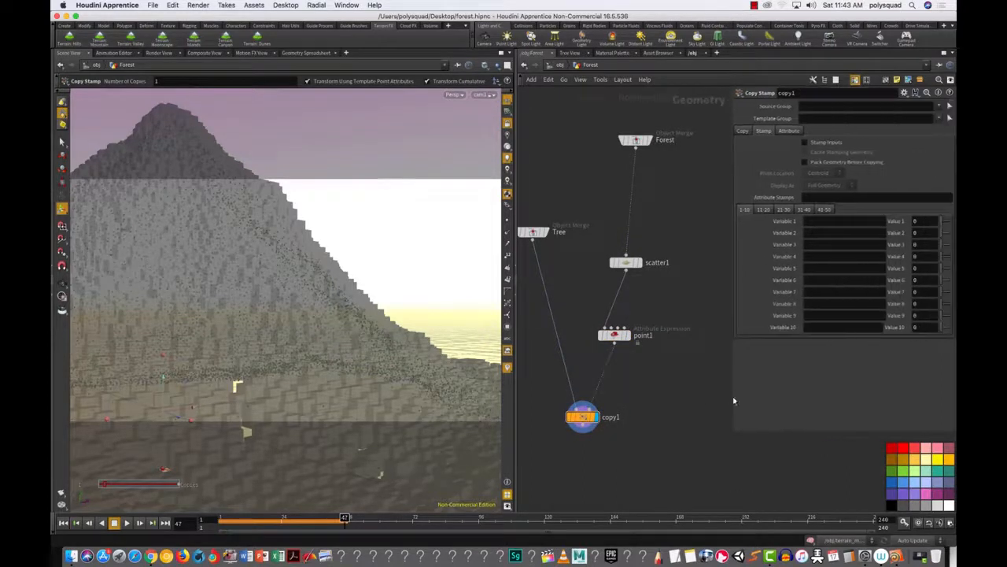
{"action": "left_click", "coordinate": [789, 133]}
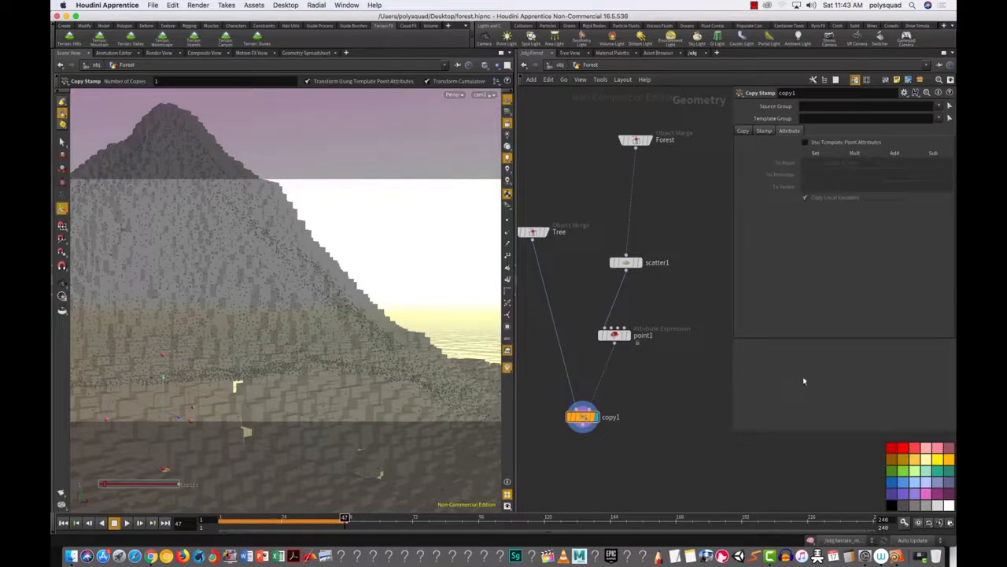
{"action": "left_click_drag", "start_coordinate": [630, 464], "coordinate": [546, 380]}
{"action": "left_click", "coordinate": [805, 143]}
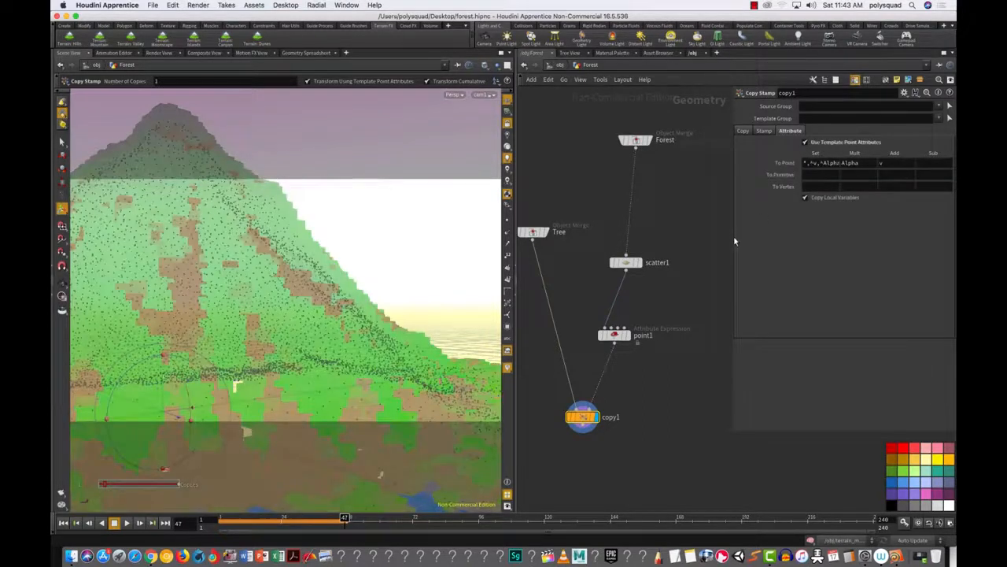
{"action": "left_click_drag", "start_coordinate": [631, 453], "coordinate": [545, 386]}
Step: Briefly run and stop the IPR render, then return to Scene View
{"action": "left_click", "coordinate": [159, 53]}
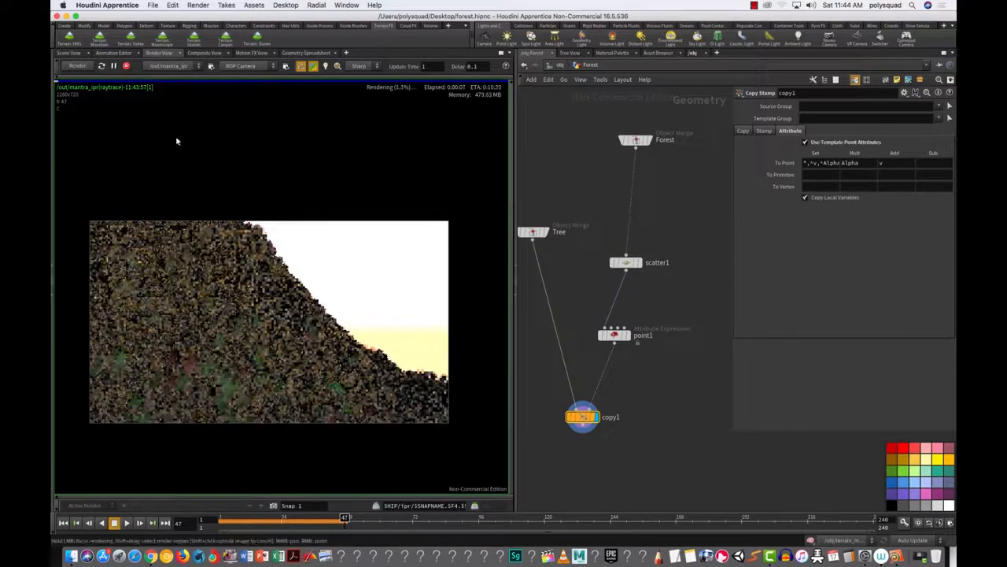
{"action": "left_click", "coordinate": [126, 66]}
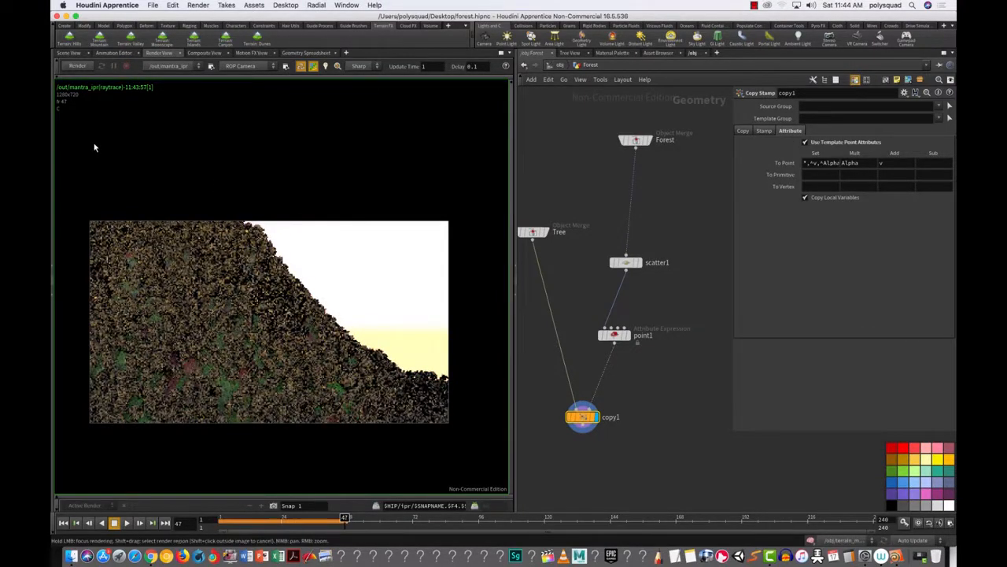
{"action": "left_click", "coordinate": [69, 52]}
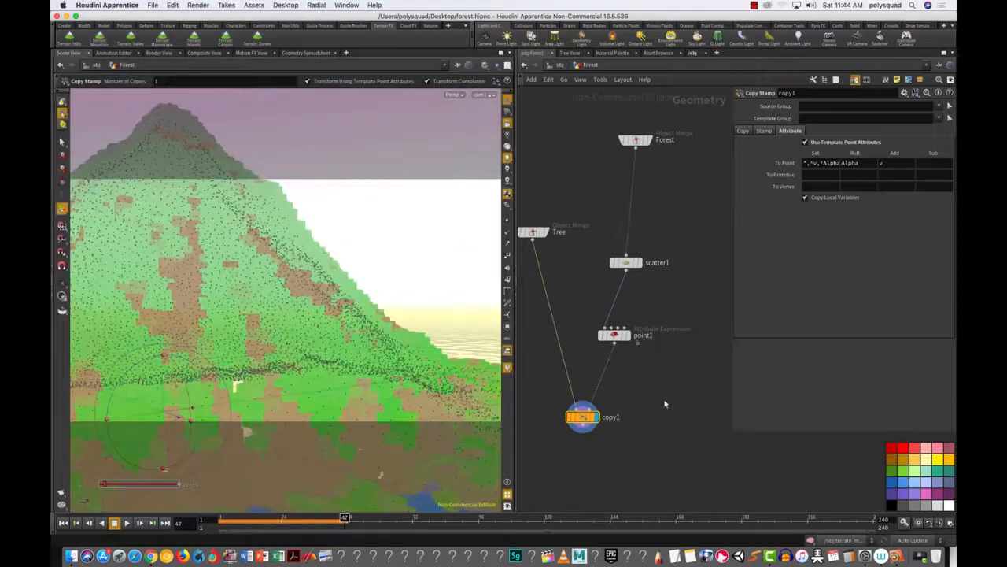
Step: Rename the point1 node to random_scale
{"action": "left_click_drag", "start_coordinate": [583, 425], "coordinate": [584, 438]}
{"action": "left_click", "coordinate": [614, 336]}
{"action": "left_click_drag", "start_coordinate": [617, 347], "coordinate": [617, 349]}
{"action": "double_click", "coordinate": [647, 340]}
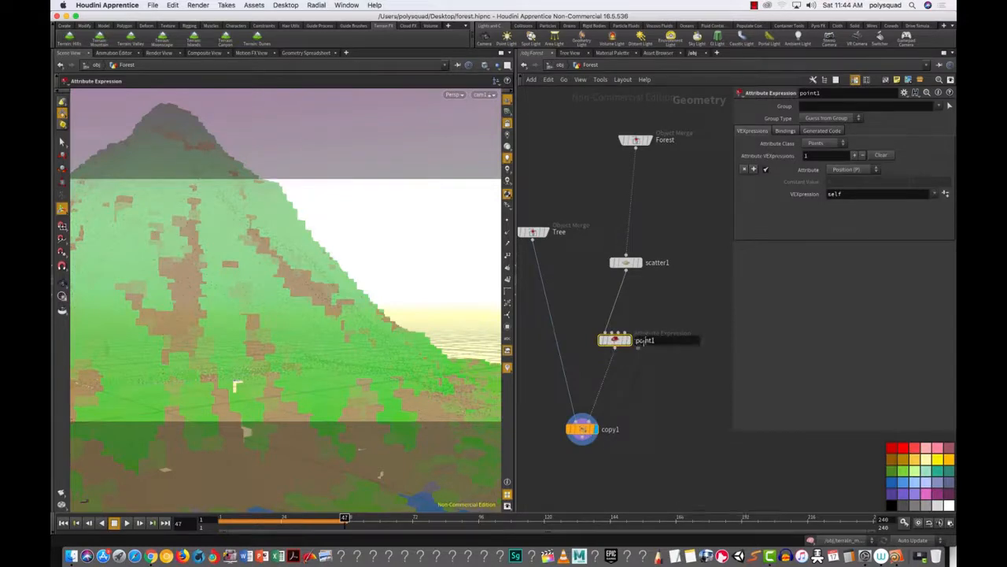
{"action": "type", "text": "random_scale"}
{"action": "key", "text": "Return"}
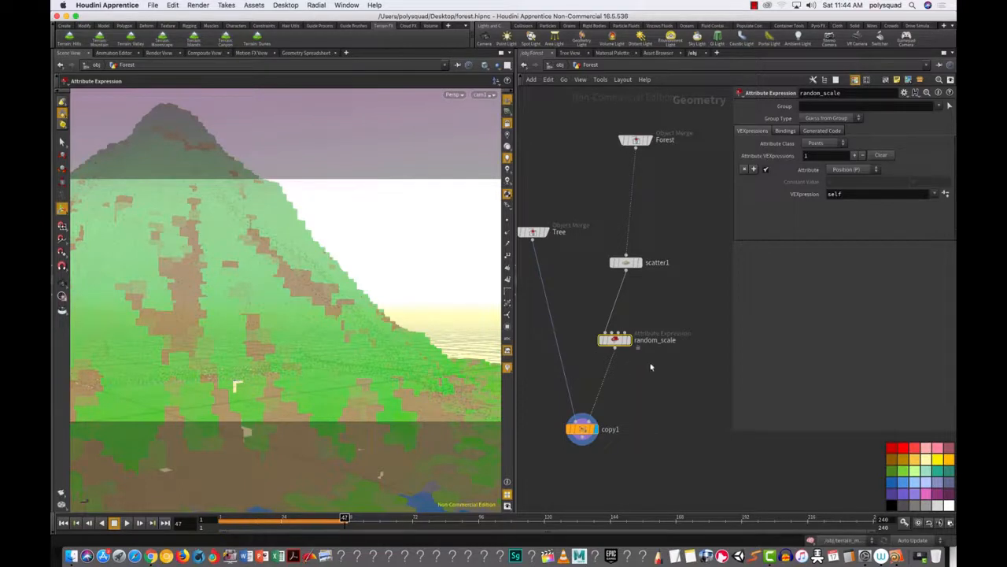
{"action": "mouse_move", "coordinate": [618, 344]}
{"action": "left_click_drag", "start_coordinate": [616, 344], "coordinate": [620, 336]}
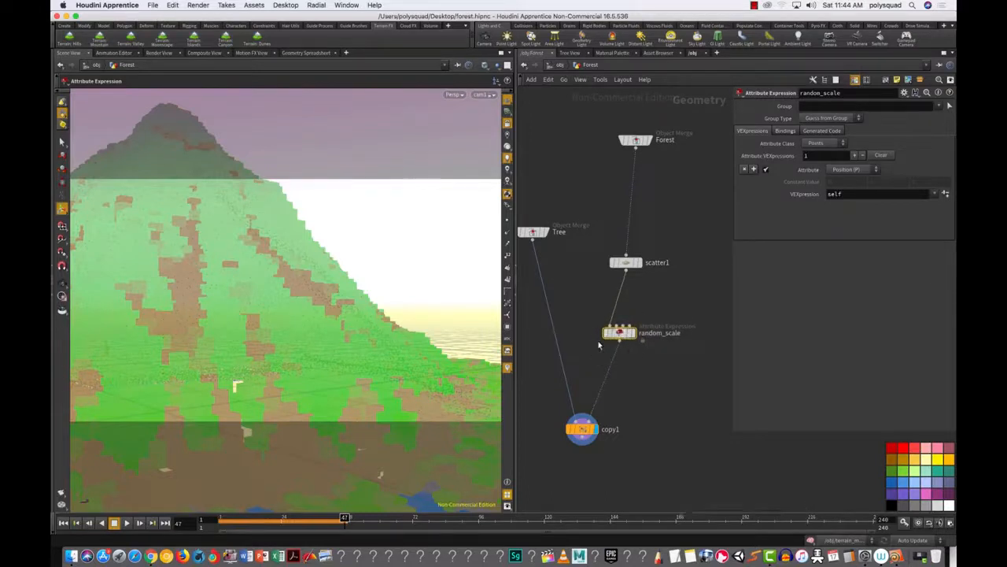
{"action": "left_click", "coordinate": [846, 170]}
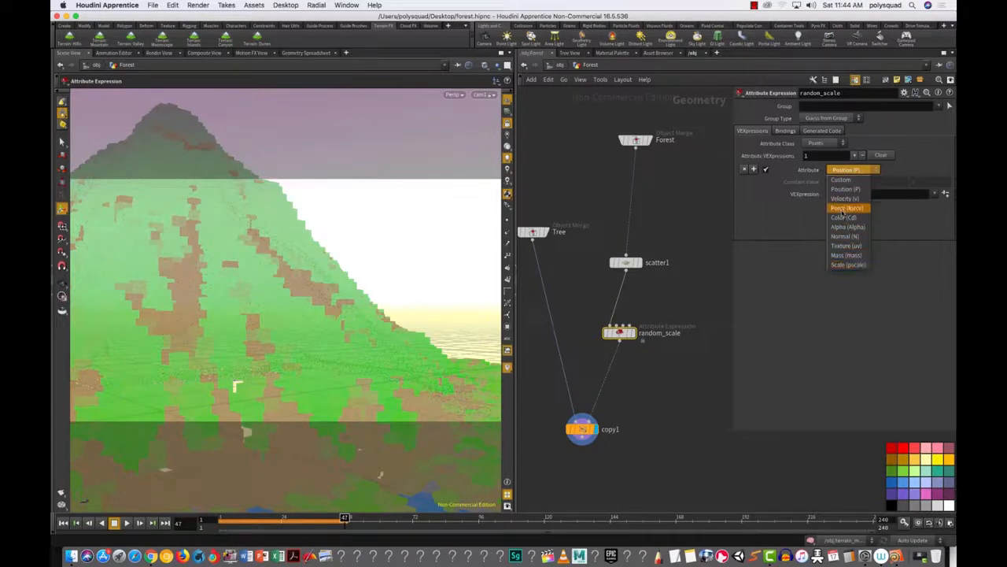
{"action": "left_click", "coordinate": [850, 266]}
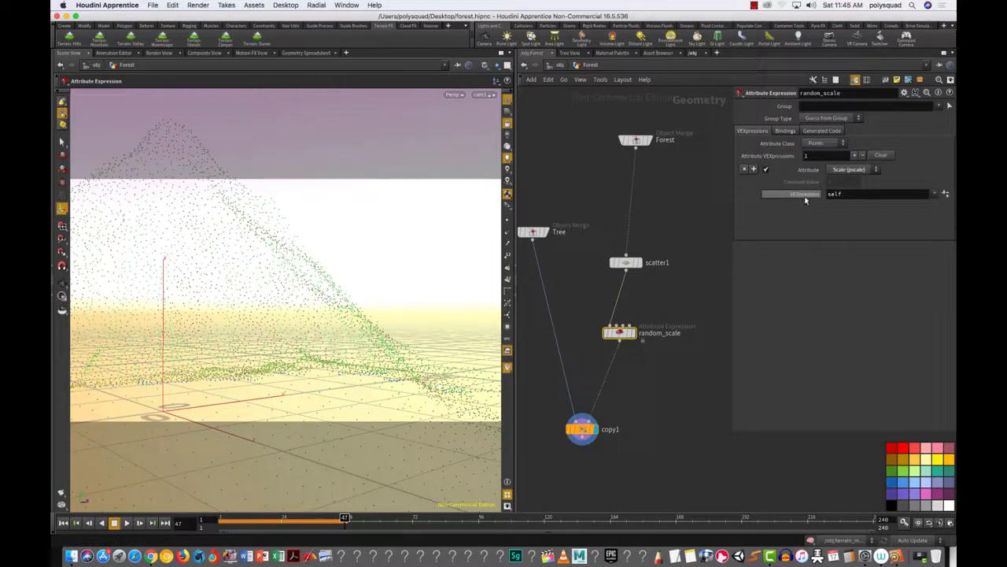
{"action": "left_click", "coordinate": [934, 194]}
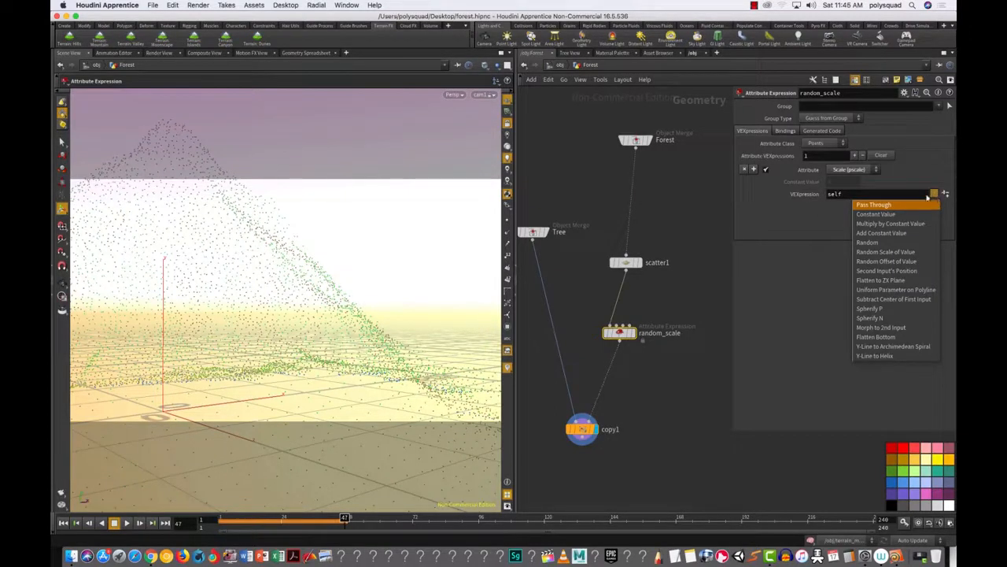
{"action": "left_click", "coordinate": [826, 220]}
{"action": "left_click_drag", "start_coordinate": [844, 195], "coordinate": [730, 204]}
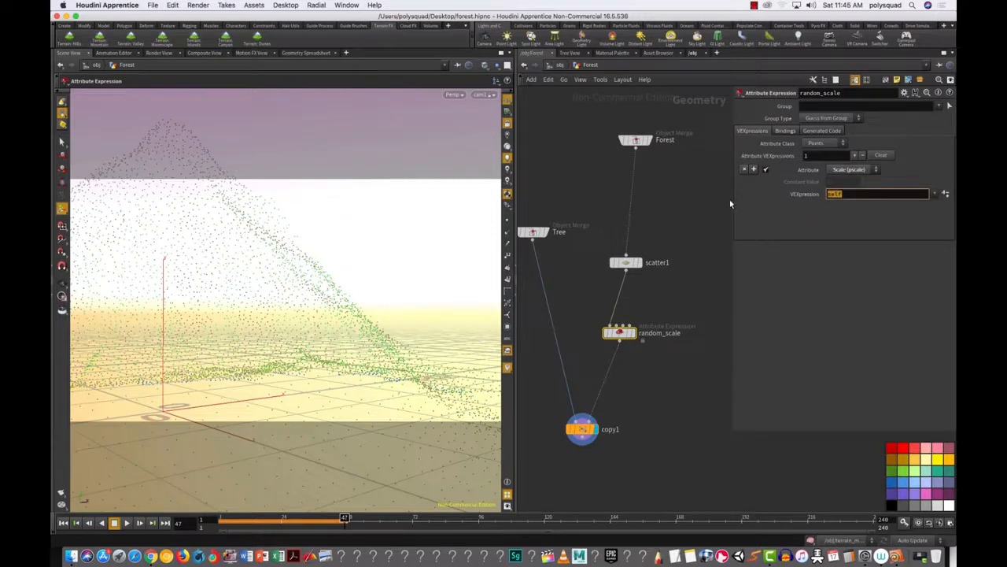
{"action": "type", "text": "rand(@ptnum)"}
{"action": "key", "text": "Return"}
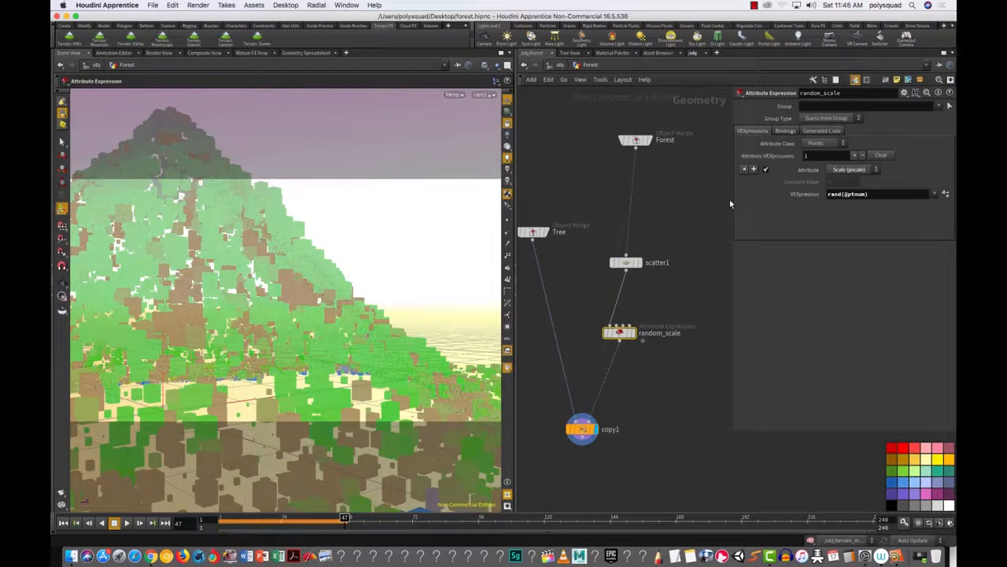
{"action": "right_click", "coordinate": [809, 195]}
{"action": "mouse_move", "coordinate": [836, 226]}
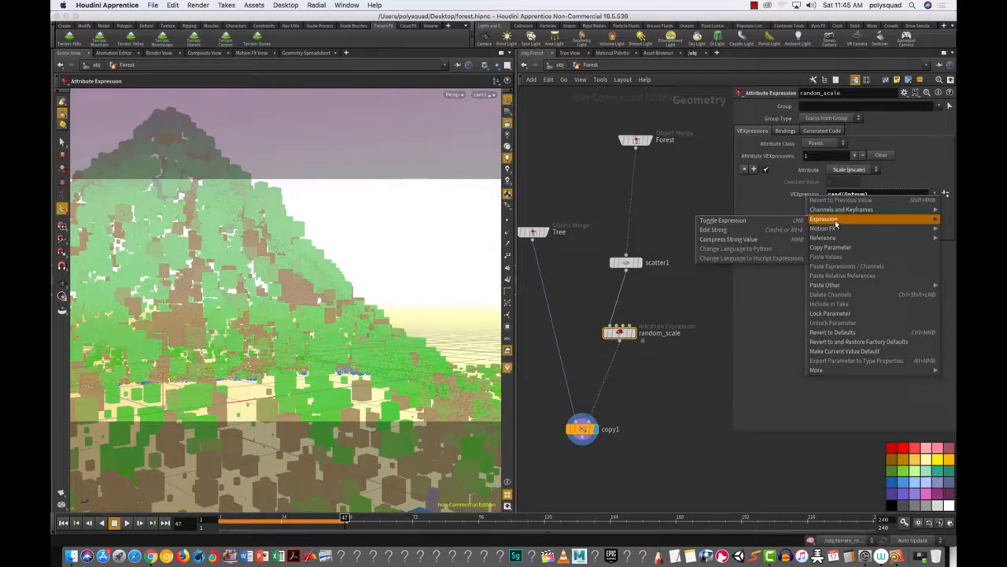
{"action": "left_click", "coordinate": [745, 230]}
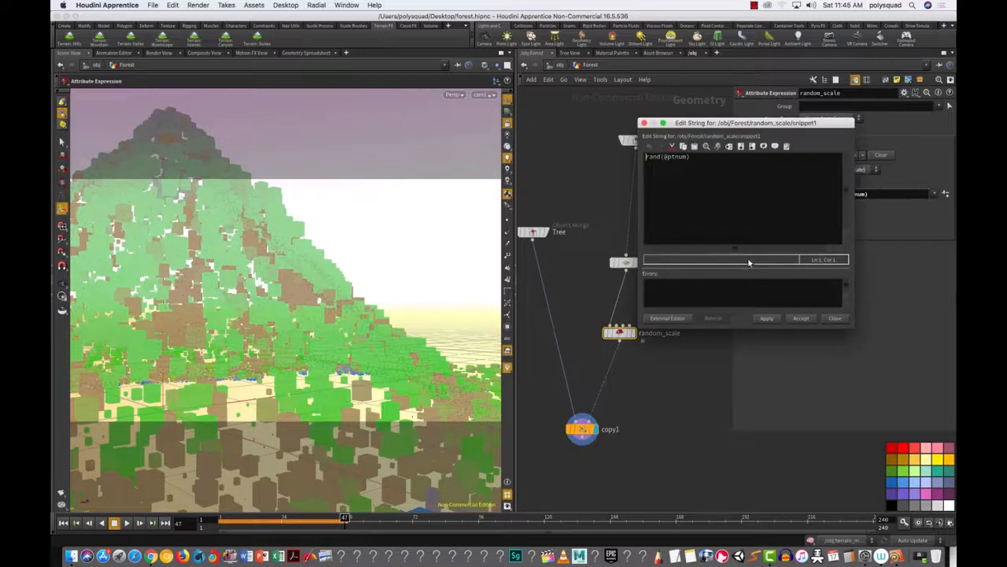
{"action": "left_click_drag", "start_coordinate": [756, 124], "coordinate": [700, 165]}
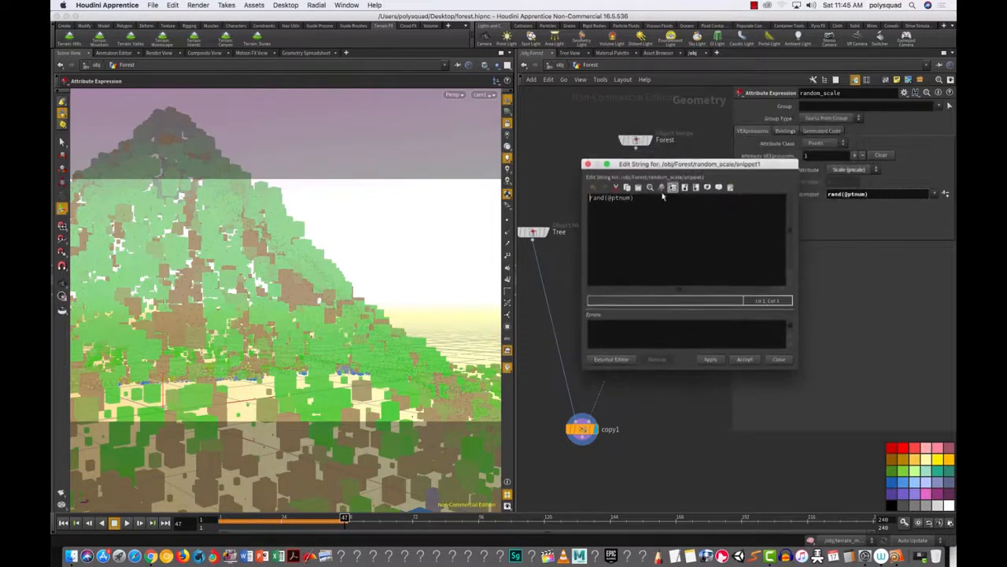
{"action": "left_click", "coordinate": [650, 187]}
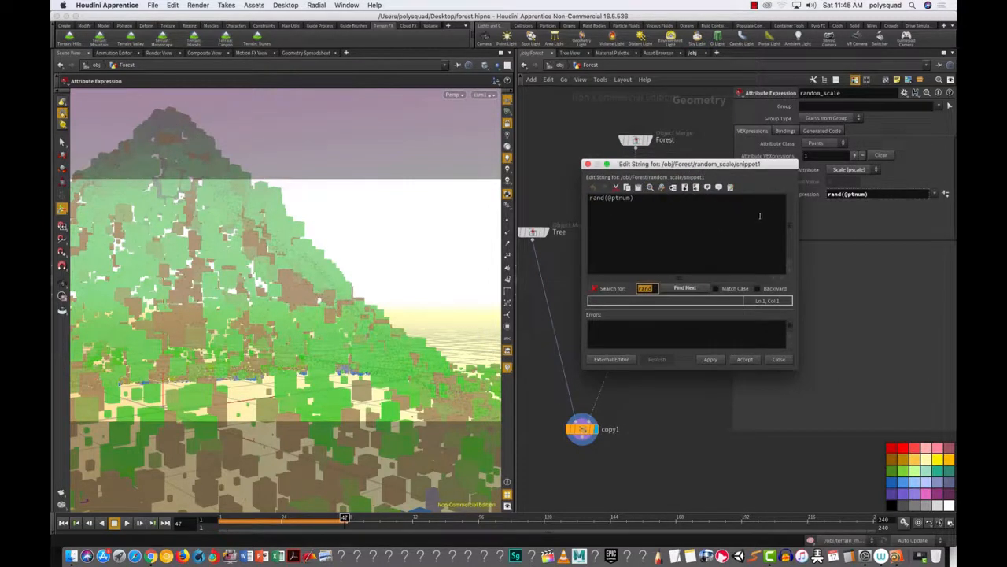
{"action": "left_click", "coordinate": [587, 164]}
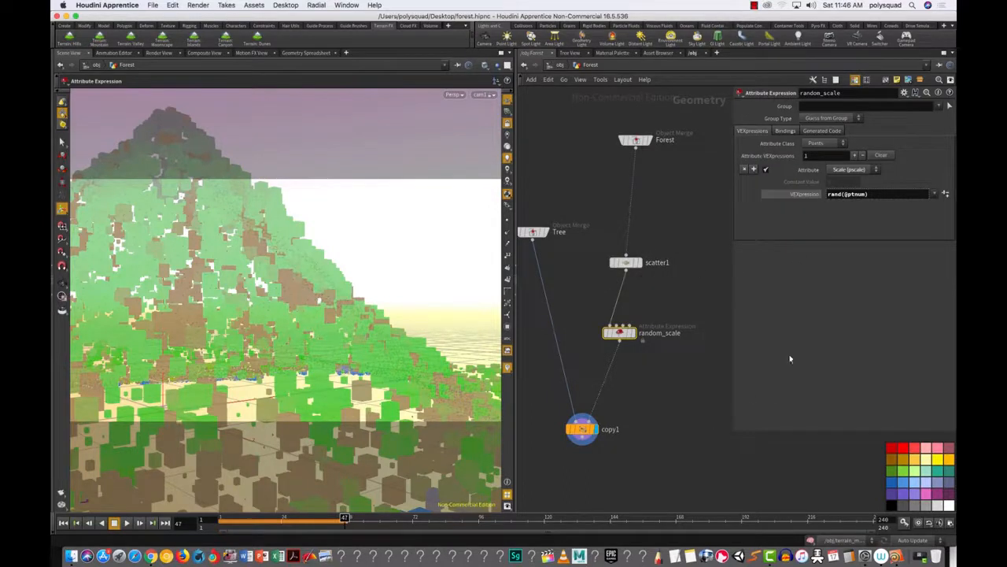
{"action": "left_click_drag", "start_coordinate": [834, 293], "coordinate": [835, 285]}
Step: Save the scene as forest.hipnc, then open and enlarge a Finder AirDrop window
{"action": "left_click", "coordinate": [149, 6]}
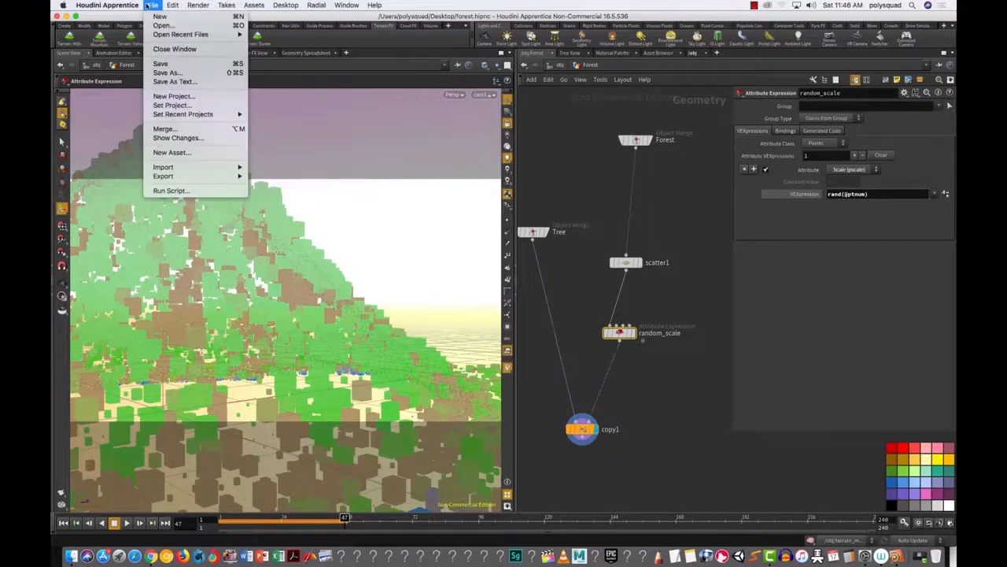
{"action": "left_click", "coordinate": [166, 65]}
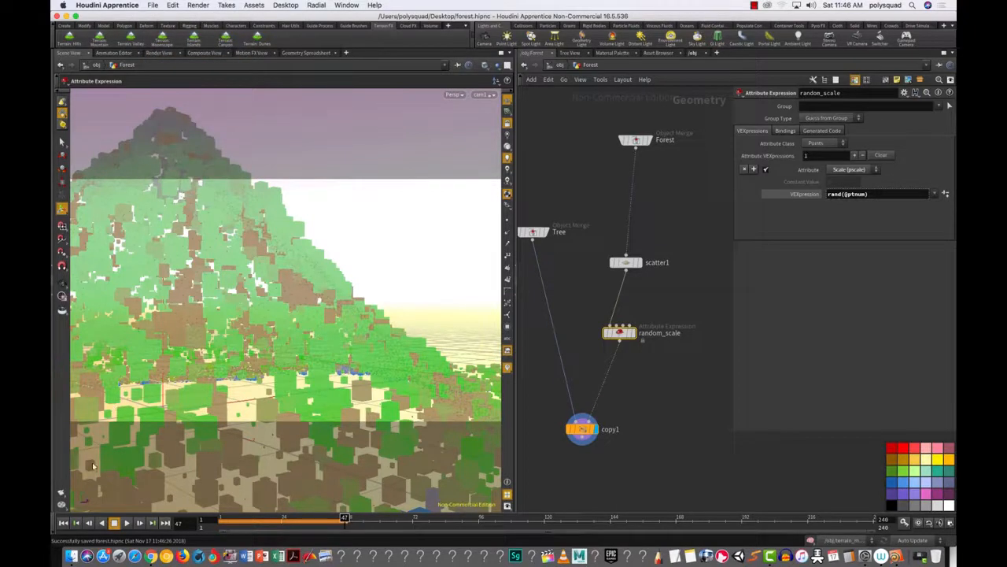
{"action": "left_click", "coordinate": [71, 556]}
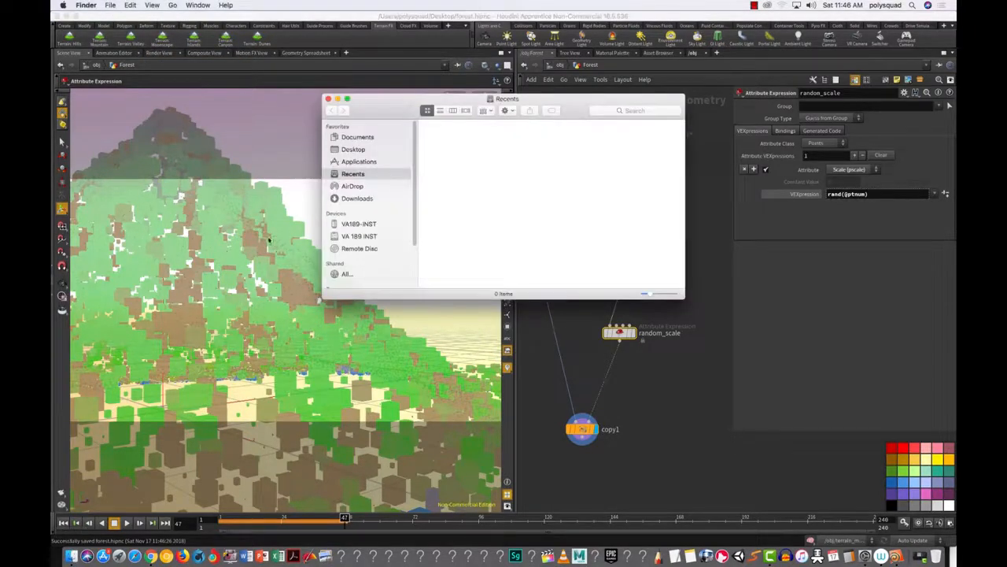
{"action": "left_click", "coordinate": [353, 185]}
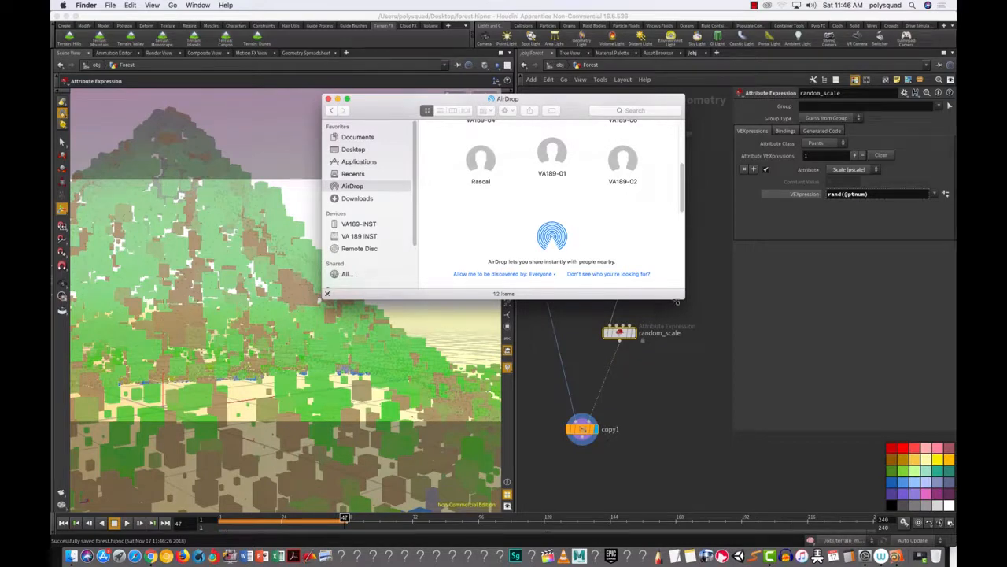
{"action": "left_click_drag", "start_coordinate": [683, 298], "coordinate": [704, 467]}
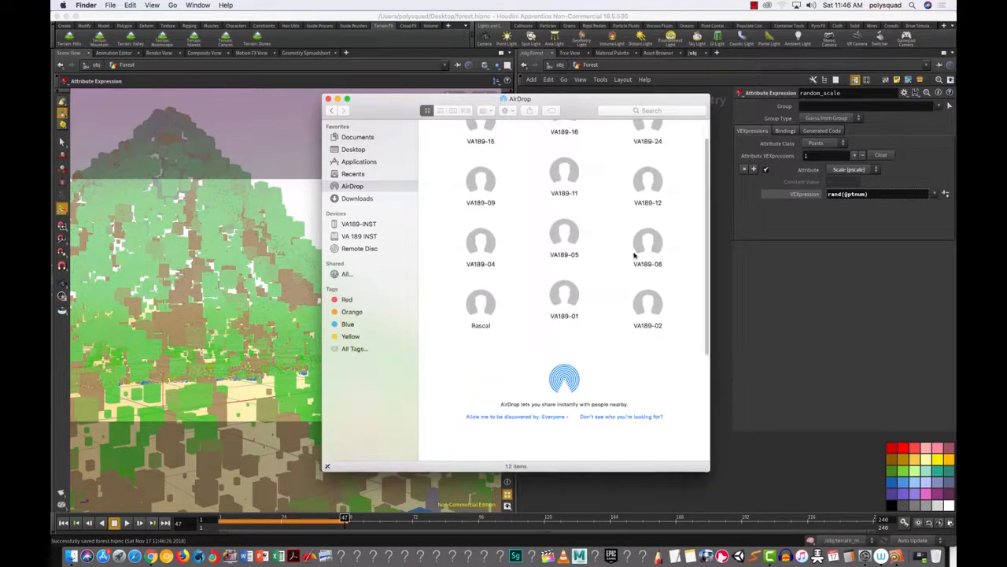
{"action": "left_click_drag", "start_coordinate": [576, 108], "coordinate": [325, 70]}
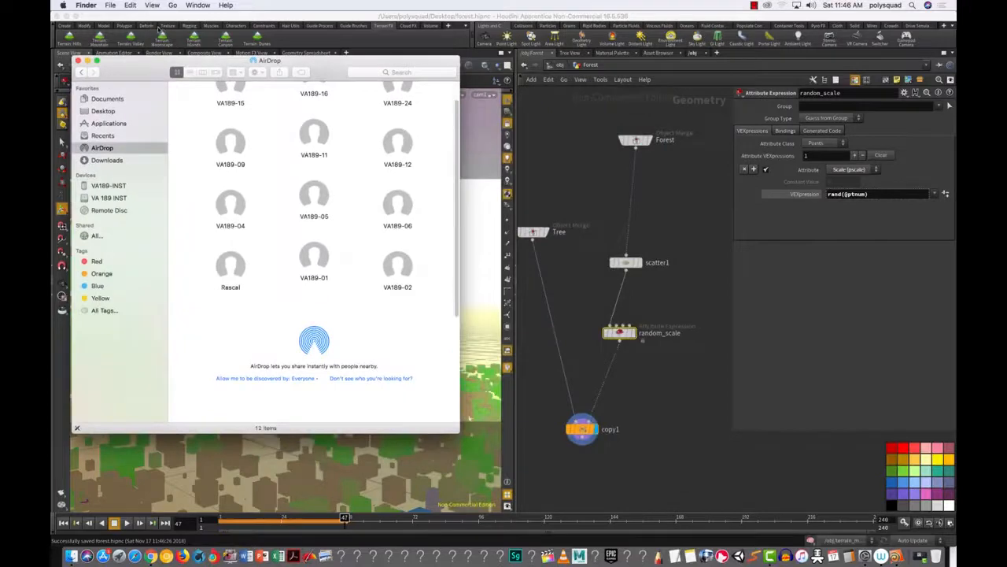
Step: Open a new Finder window on Desktop and place it beside AirDrop
{"action": "left_click", "coordinate": [109, 5]}
{"action": "left_click", "coordinate": [111, 19]}
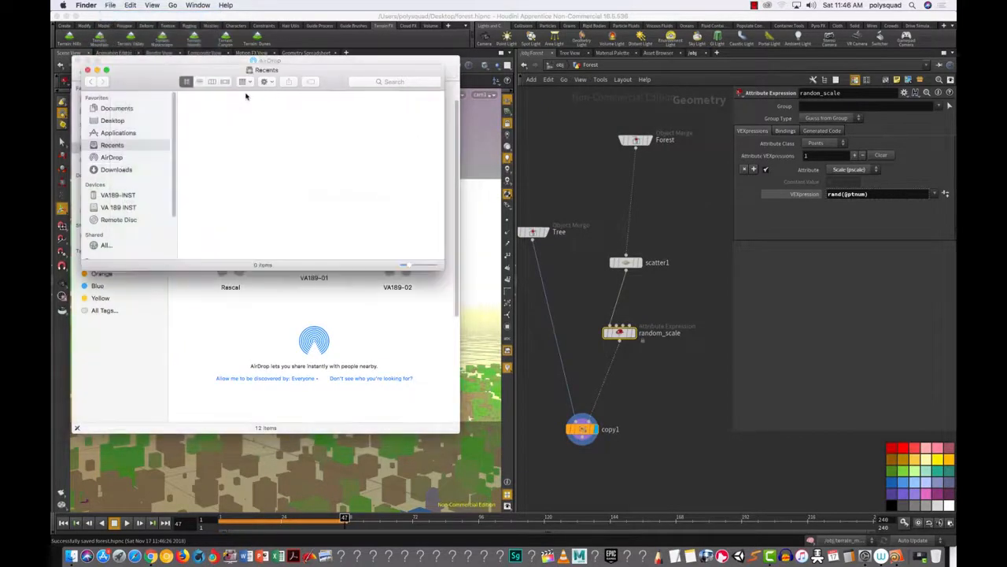
{"action": "left_click", "coordinate": [111, 120]}
{"action": "left_click_drag", "start_coordinate": [134, 80], "coordinate": [554, 221]}
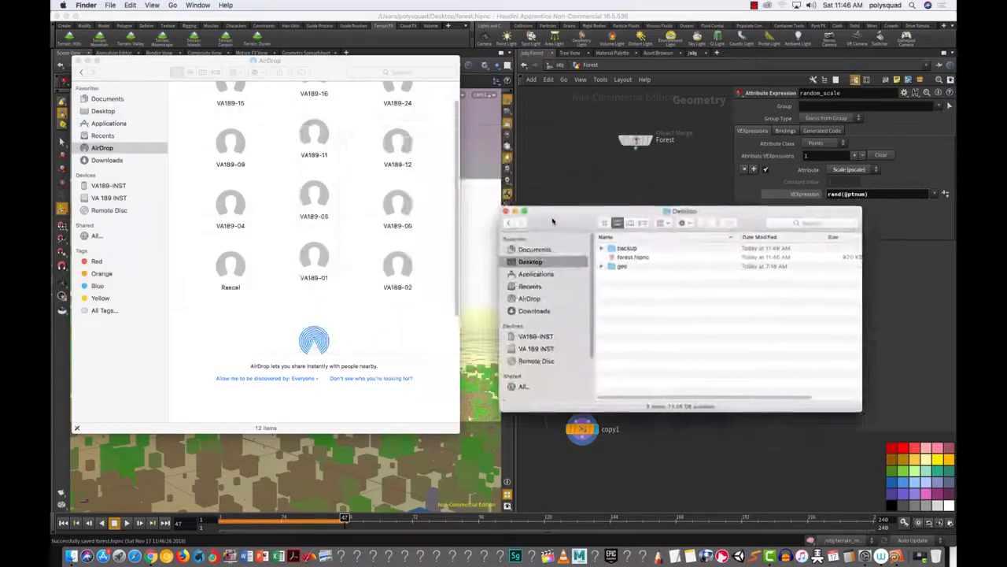
Step: Drag forest.hipnc from the Desktop list onto the AirDrop window
{"action": "left_click", "coordinate": [616, 259]}
{"action": "left_click_drag", "start_coordinate": [615, 259], "coordinate": [396, 151]}
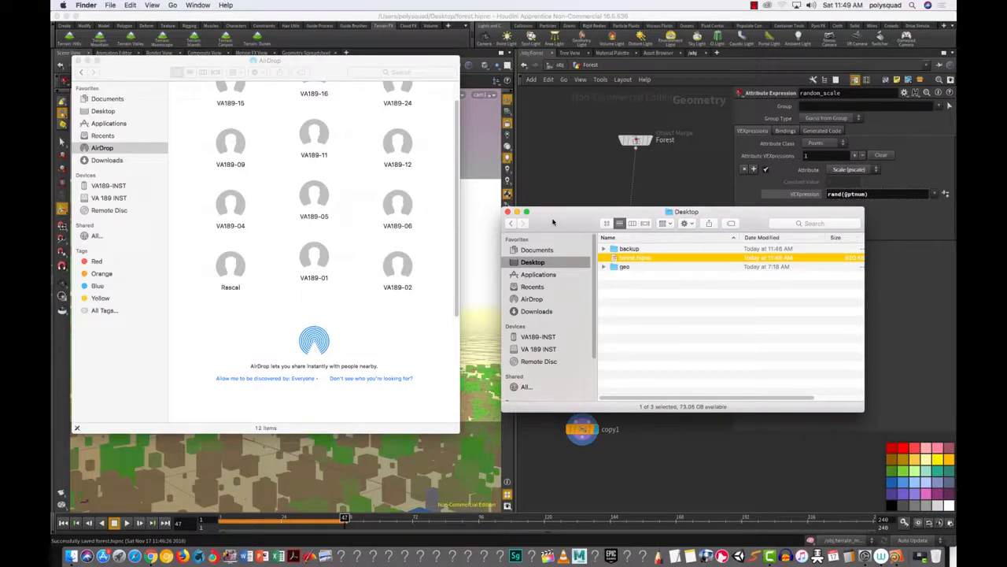
Step: Close the AirDrop and Desktop Finder windows and start a live IPR render limited to a region
{"action": "left_click", "coordinate": [76, 60]}
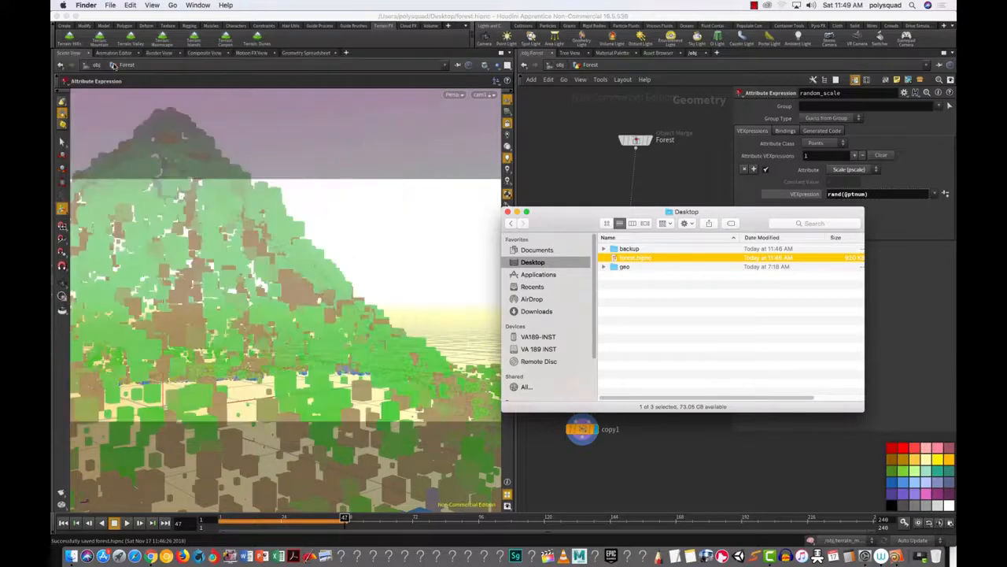
{"action": "left_click", "coordinate": [508, 212]}
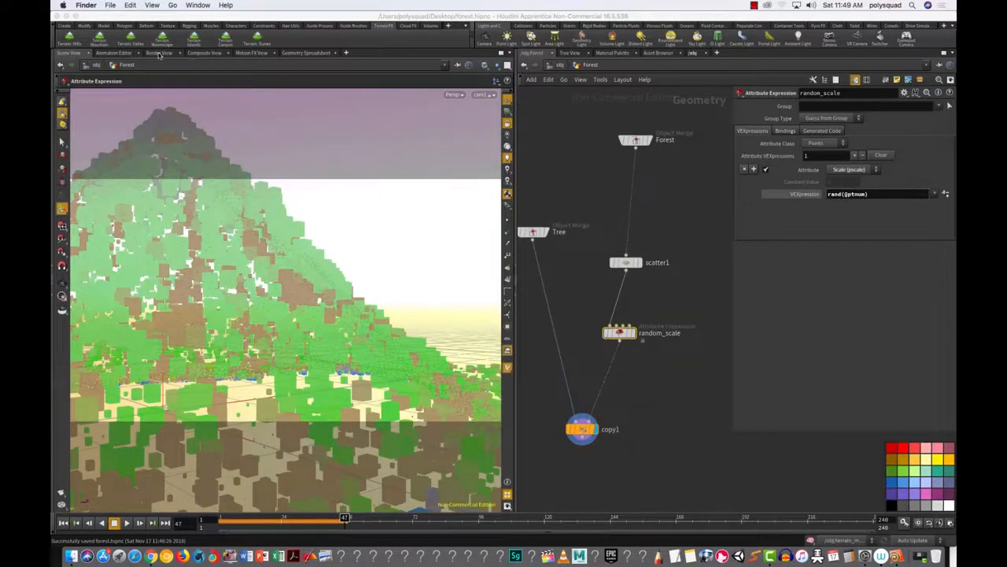
{"action": "left_click", "coordinate": [160, 53]}
{"action": "left_click", "coordinate": [78, 67]}
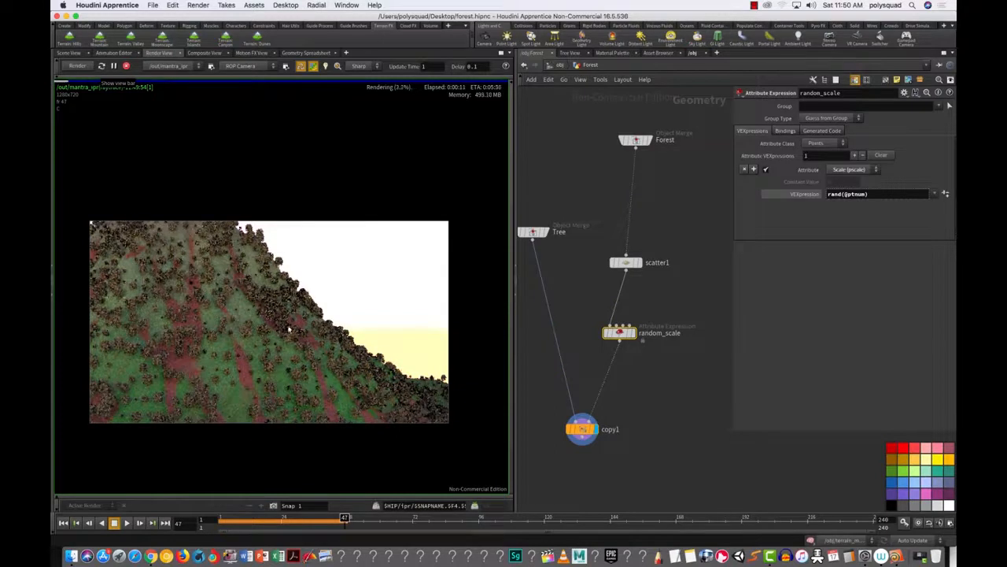
{"action": "left_click_drag", "start_coordinate": [351, 391], "coordinate": [352, 390], "text": "shift"}
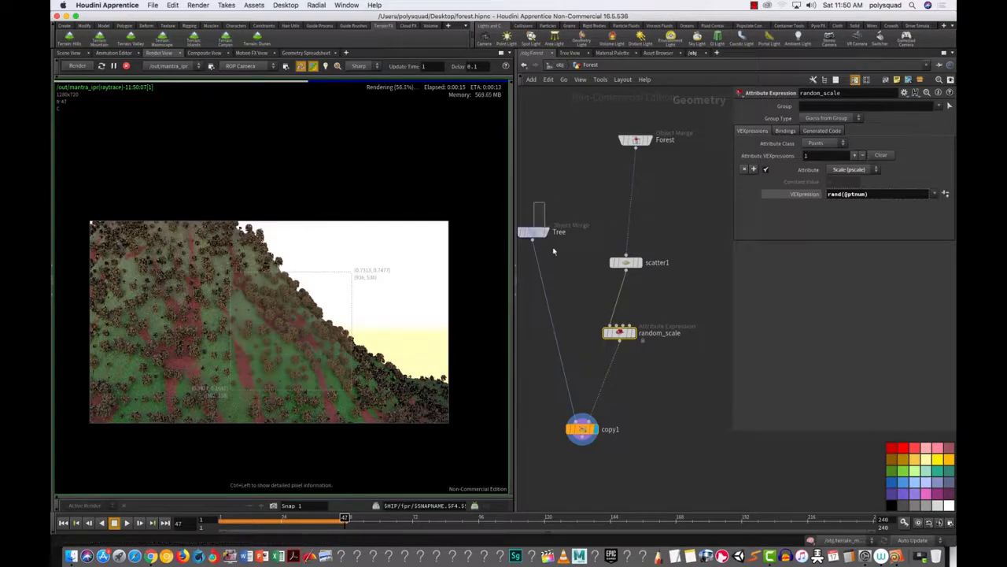
Step: Jump from the Tree Object Merge node into the Tree network and stop the IPR render
{"action": "left_click", "coordinate": [535, 232]}
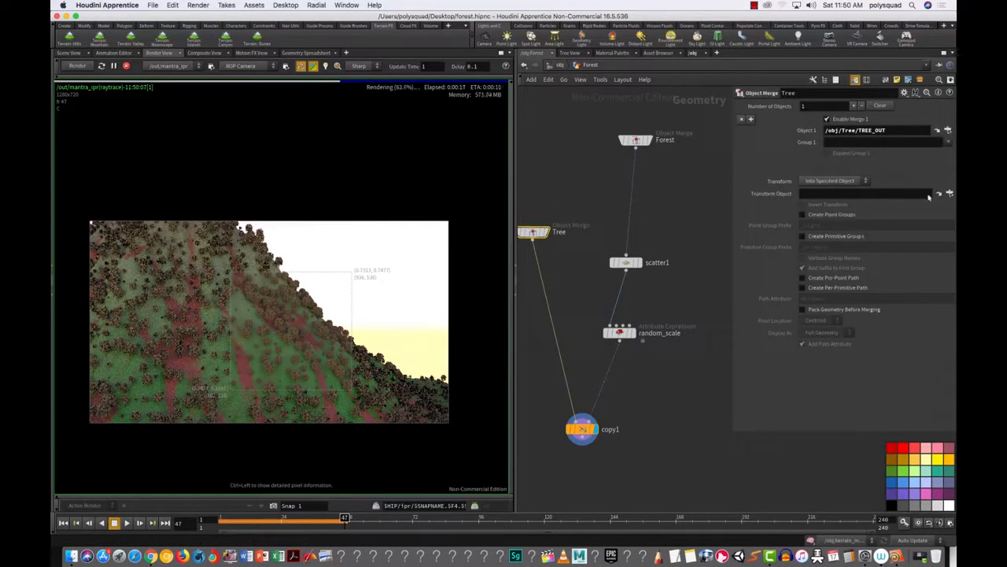
{"action": "left_click", "coordinate": [937, 130]}
{"action": "left_click_drag", "start_coordinate": [567, 223], "coordinate": [667, 247]}
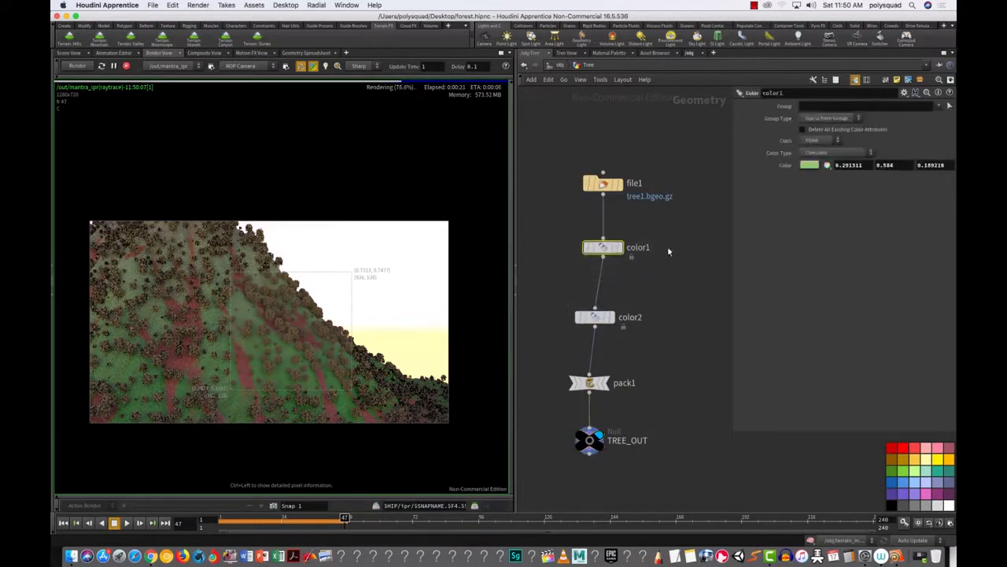
{"action": "left_click", "coordinate": [125, 67]}
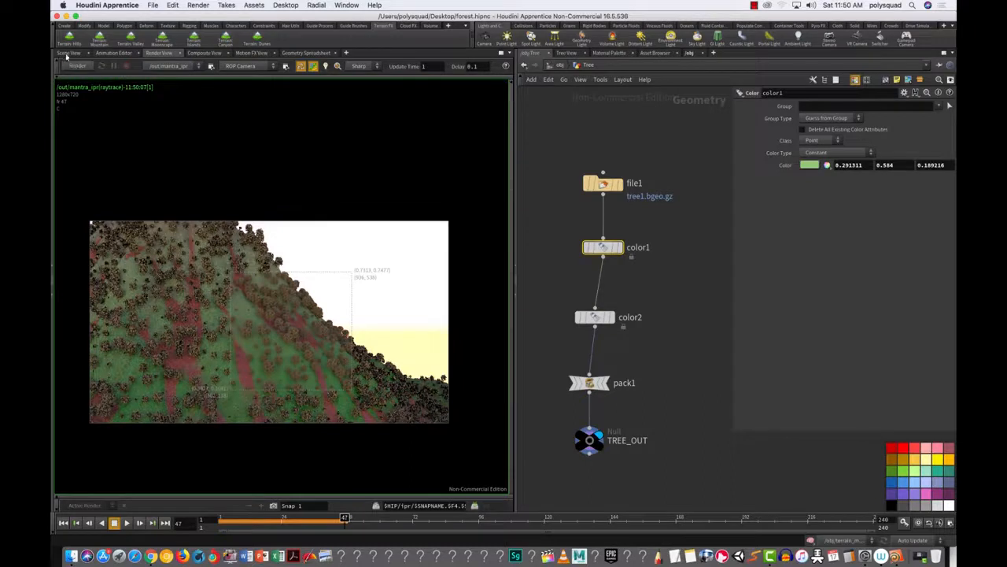
{"action": "left_click", "coordinate": [71, 53]}
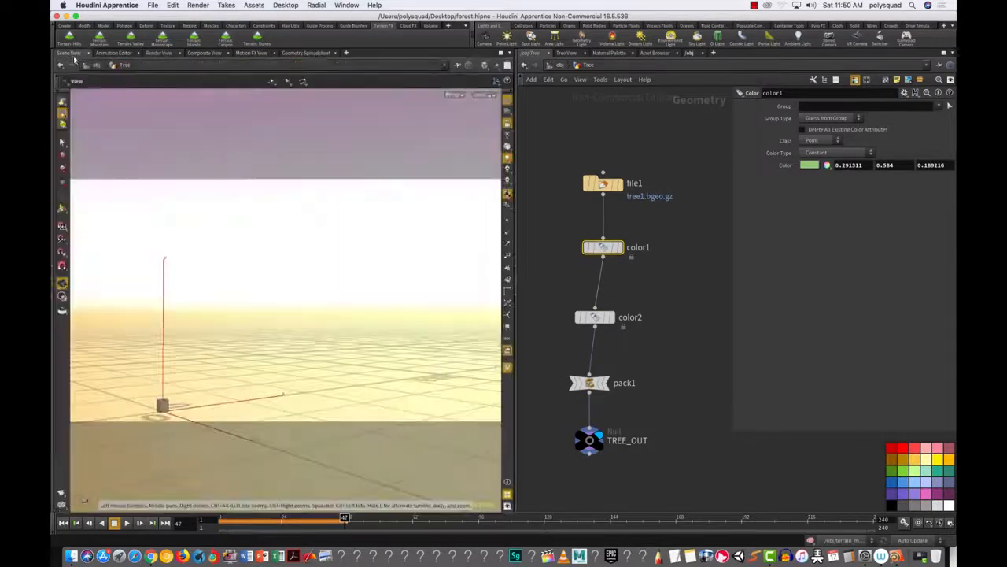
Step: Display color2 in the viewport, select it, and frame the tree low against the sky
{"action": "mouse_move", "coordinate": [603, 249]}
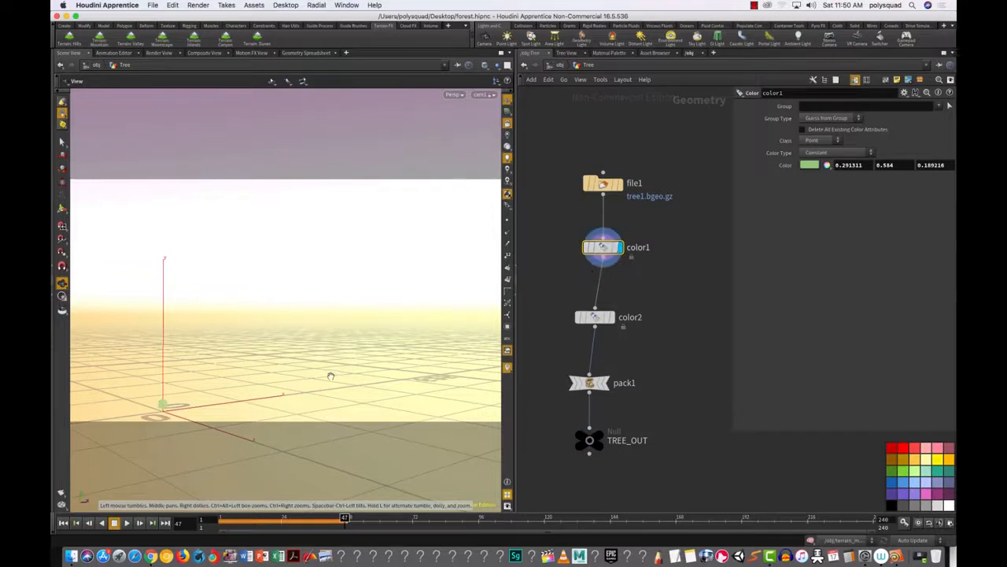
{"action": "key", "text": "g"}
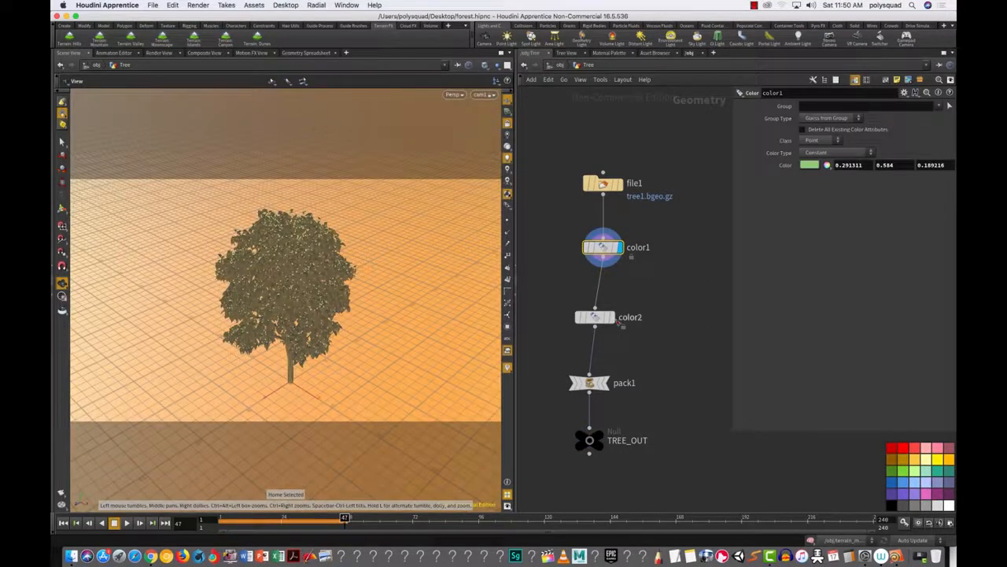
{"action": "mouse_move", "coordinate": [602, 440]}
{"action": "left_click", "coordinate": [610, 420]}
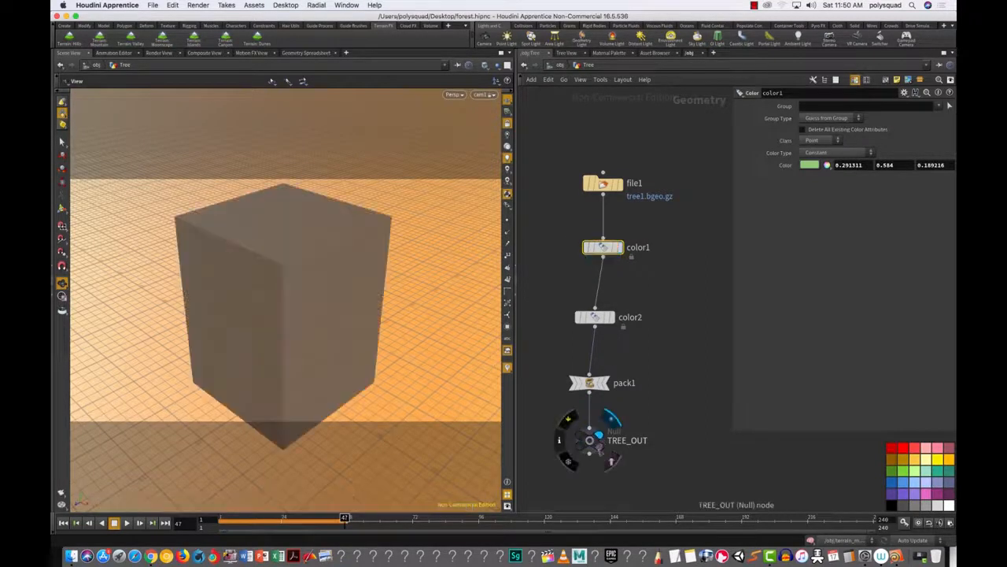
{"action": "left_click_drag", "start_coordinate": [619, 469], "coordinate": [585, 434]}
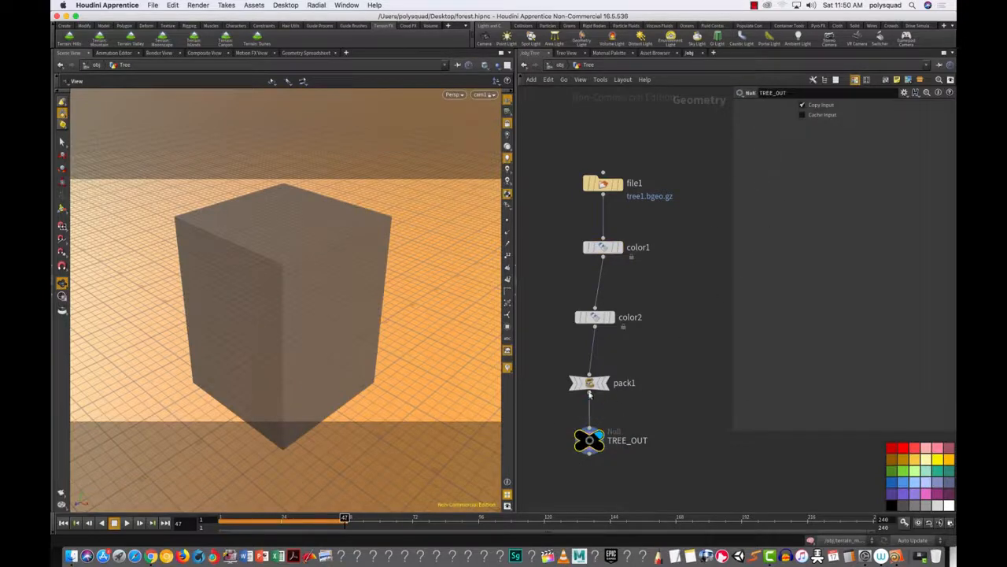
{"action": "left_click", "coordinate": [616, 334]}
{"action": "left_click", "coordinate": [593, 321]}
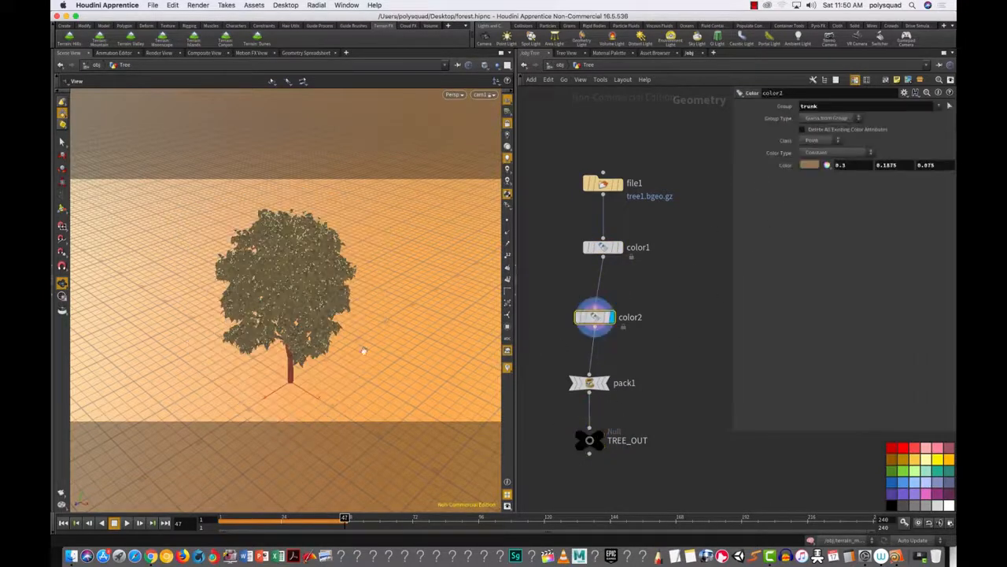
{"action": "left_click_drag", "start_coordinate": [332, 351], "coordinate": [341, 329], "text": "alt"}
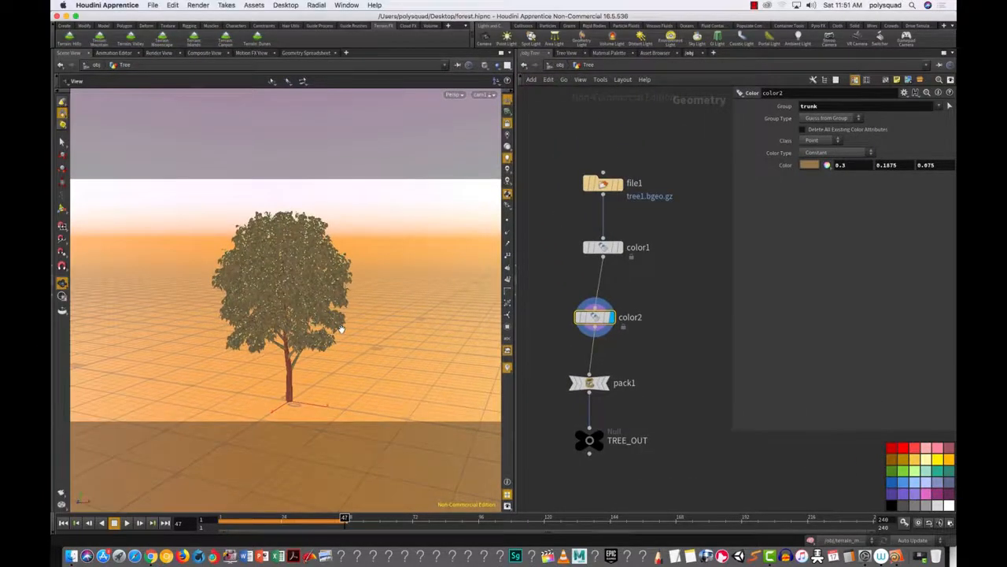
Step: Set color1's leaf colour to magenta and re-render the tree in Render View
{"action": "left_click", "coordinate": [603, 247]}
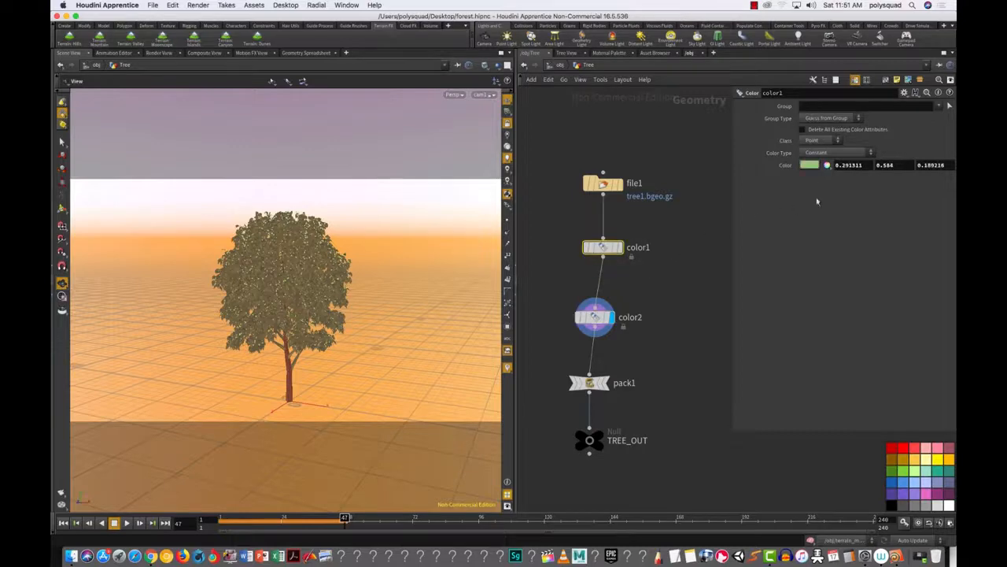
{"action": "left_click", "coordinate": [809, 166]}
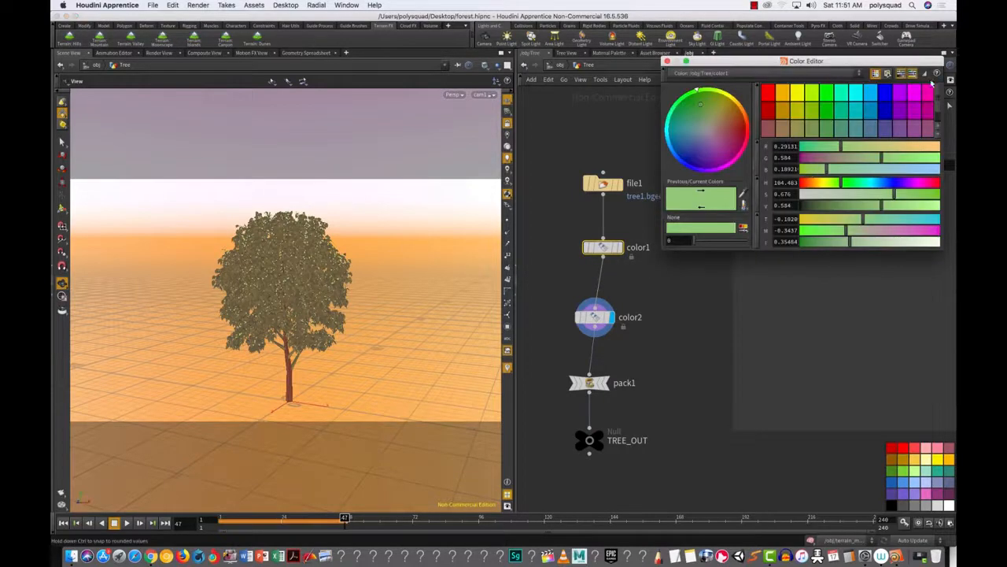
{"action": "left_click", "coordinate": [928, 95]}
{"action": "left_click", "coordinate": [667, 61]}
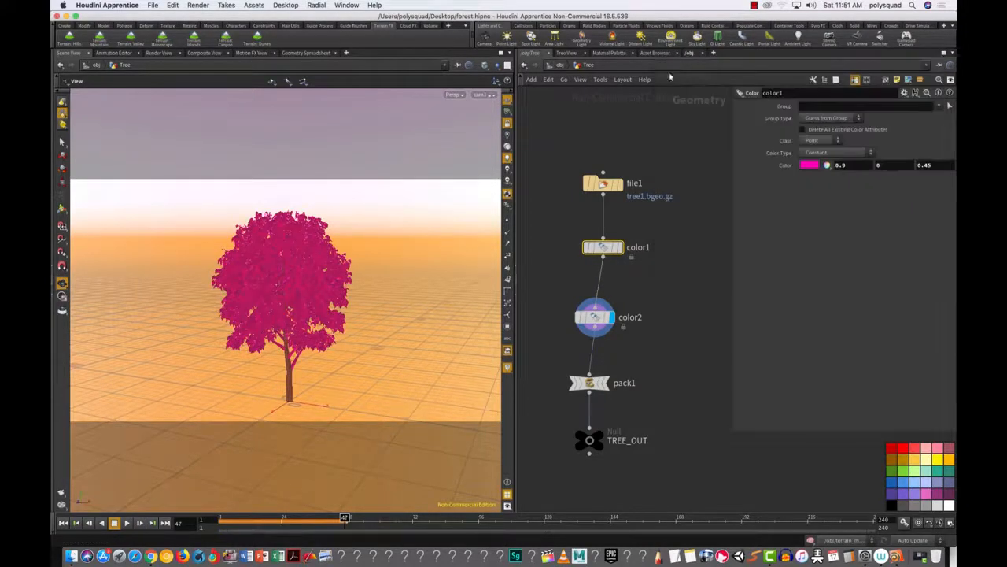
{"action": "left_click", "coordinate": [159, 53]}
{"action": "left_click", "coordinate": [77, 66]}
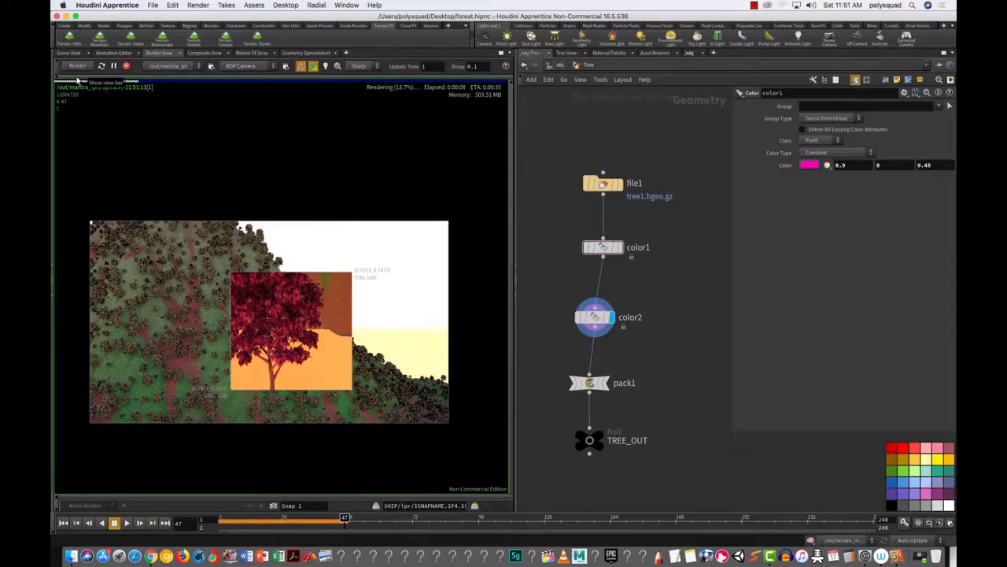
Step: Go up to object level, enter the Forest network, re-render it, and return to the 3D viewport
{"action": "left_click", "coordinate": [560, 65]}
{"action": "double_click", "coordinate": [596, 280]}
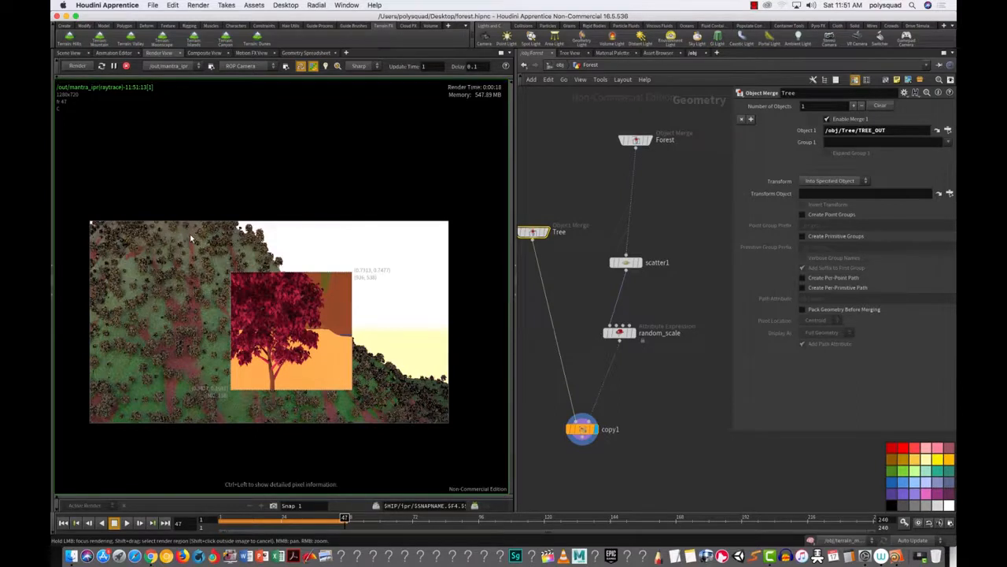
{"action": "left_click", "coordinate": [76, 66]}
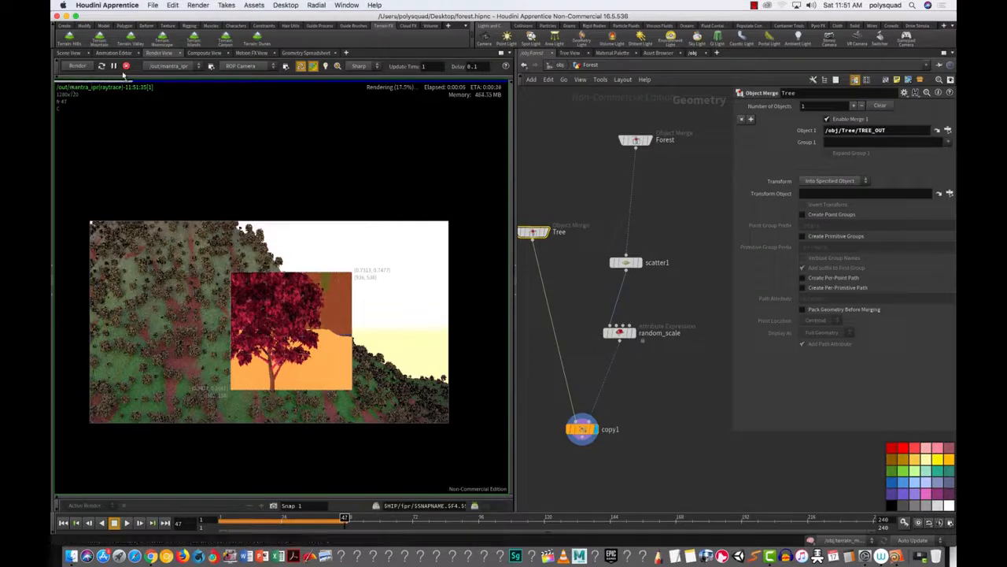
{"action": "left_click", "coordinate": [69, 52]}
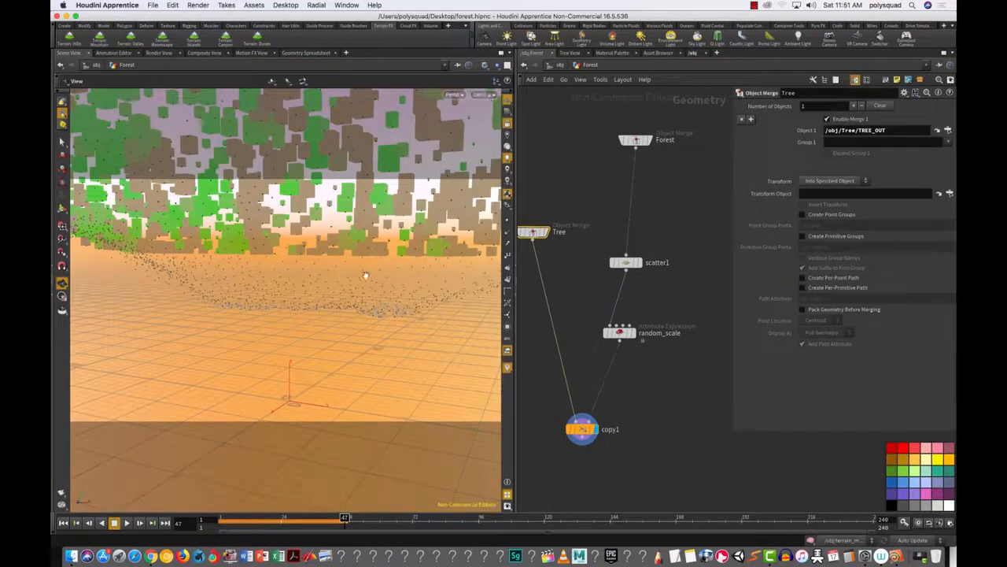
Step: Frame the forest terrain, dolly in at a low angle, and start a live render
{"action": "key", "text": "g"}
{"action": "left_click_drag", "start_coordinate": [324, 338], "coordinate": [351, 299]}
{"action": "right_click_drag", "start_coordinate": [351, 299], "coordinate": [461, 283]}
{"action": "right_click_drag", "start_coordinate": [348, 319], "coordinate": [378, 303]}
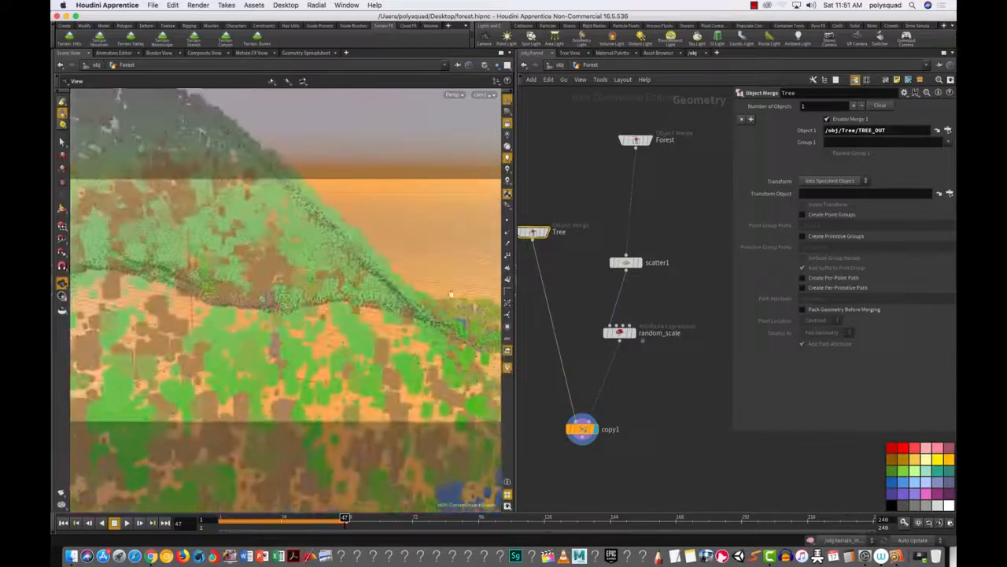
{"action": "left_click", "coordinate": [158, 53]}
{"action": "left_click", "coordinate": [77, 65]}
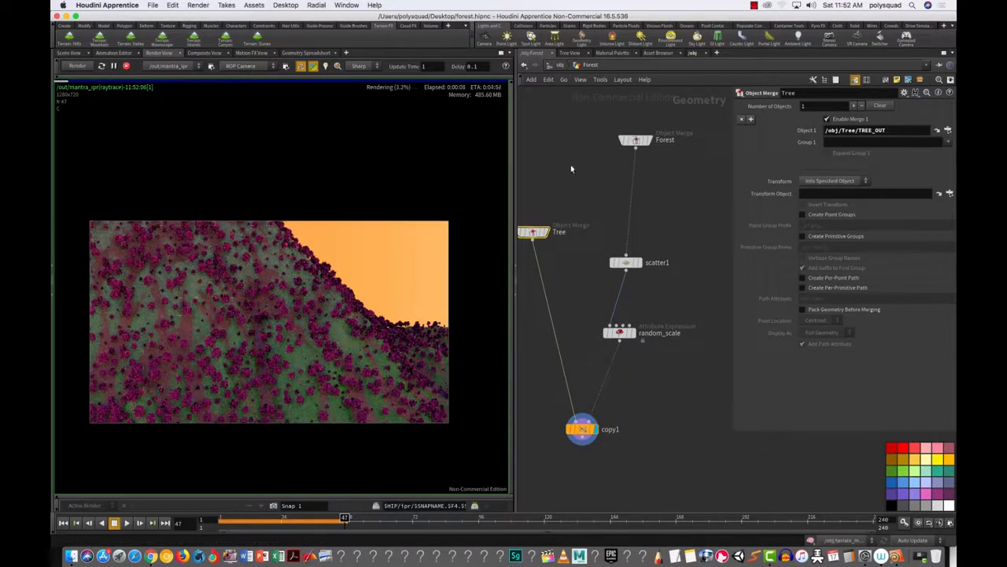
Step: Inside the Tree network, change color1's colour from pink to green
{"action": "left_click", "coordinate": [937, 132]}
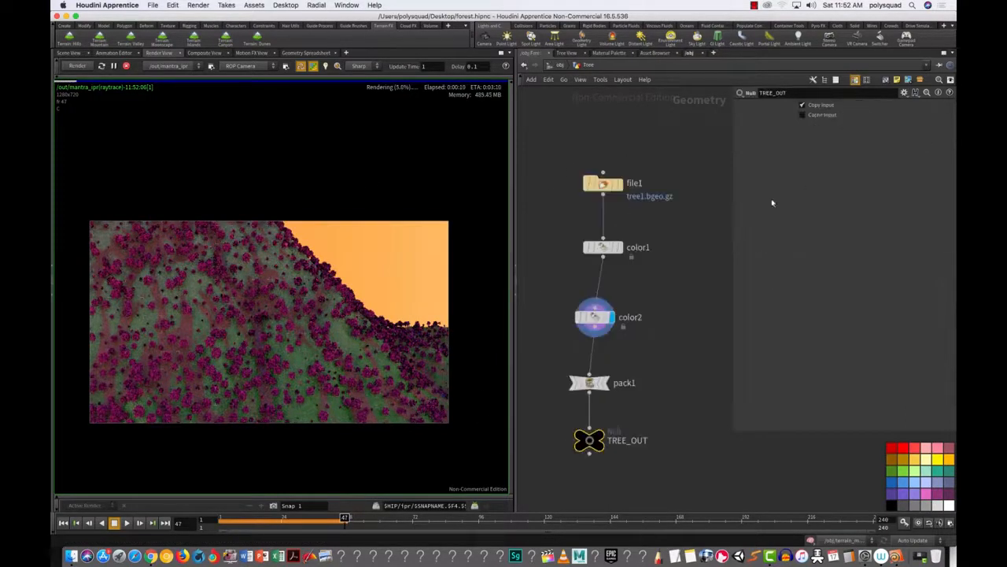
{"action": "left_click", "coordinate": [600, 247]}
{"action": "left_click", "coordinate": [811, 165]}
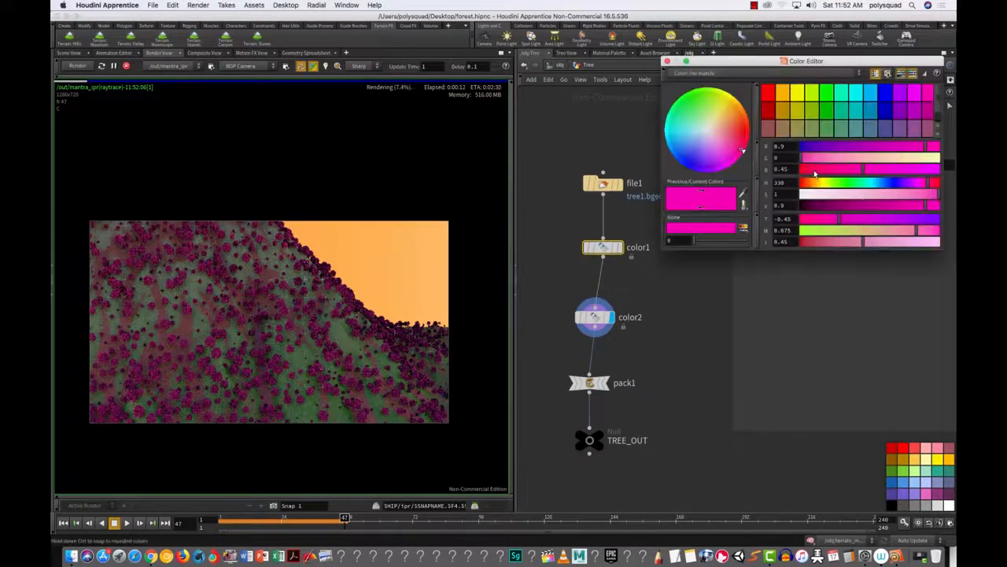
{"action": "left_click", "coordinate": [826, 92]}
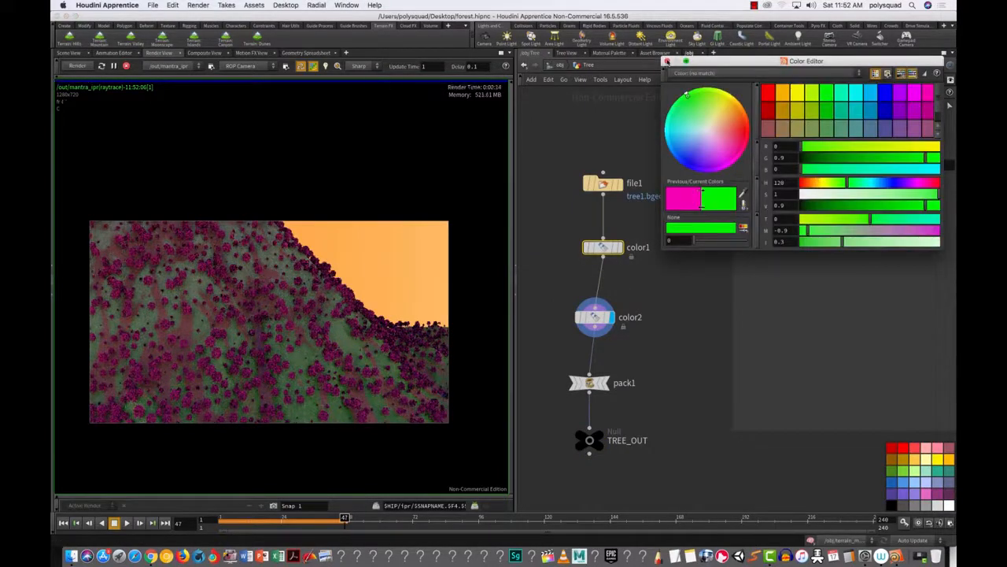
{"action": "left_click", "coordinate": [667, 61]}
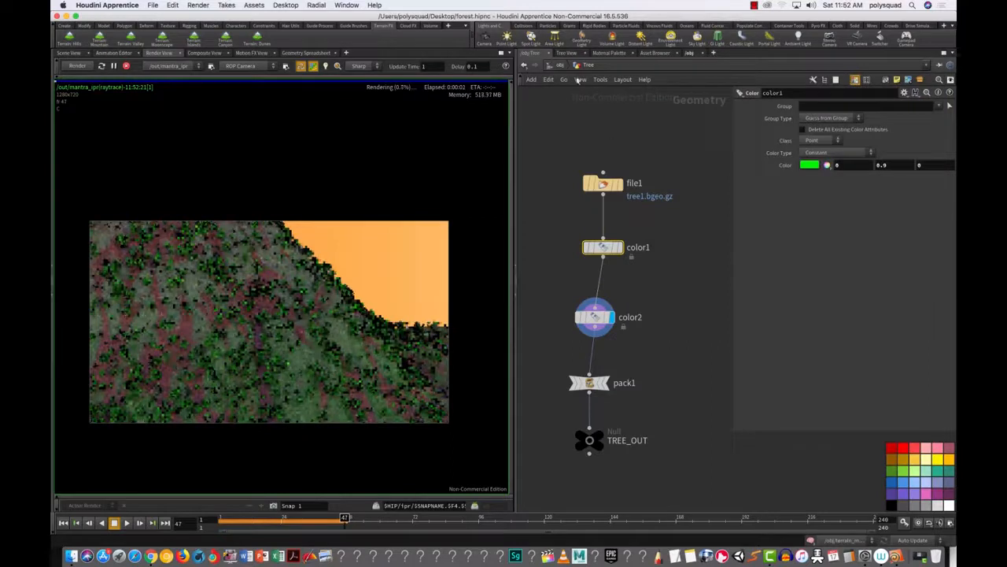
Step: Return into the Forest network and select the random_scale node
{"action": "left_click", "coordinate": [561, 65]}
{"action": "left_click", "coordinate": [599, 283]}
{"action": "double_click", "coordinate": [600, 282]}
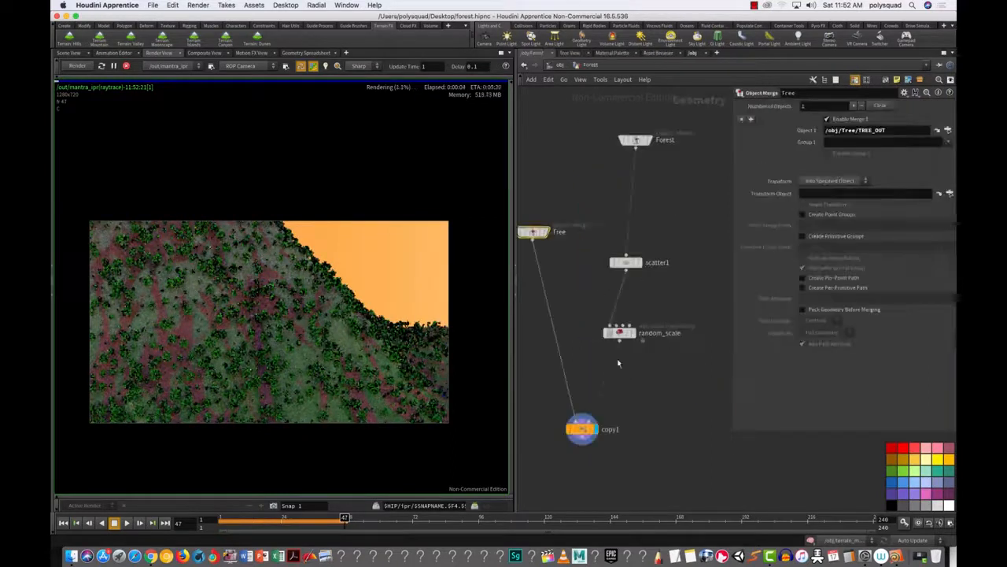
{"action": "left_click", "coordinate": [617, 330]}
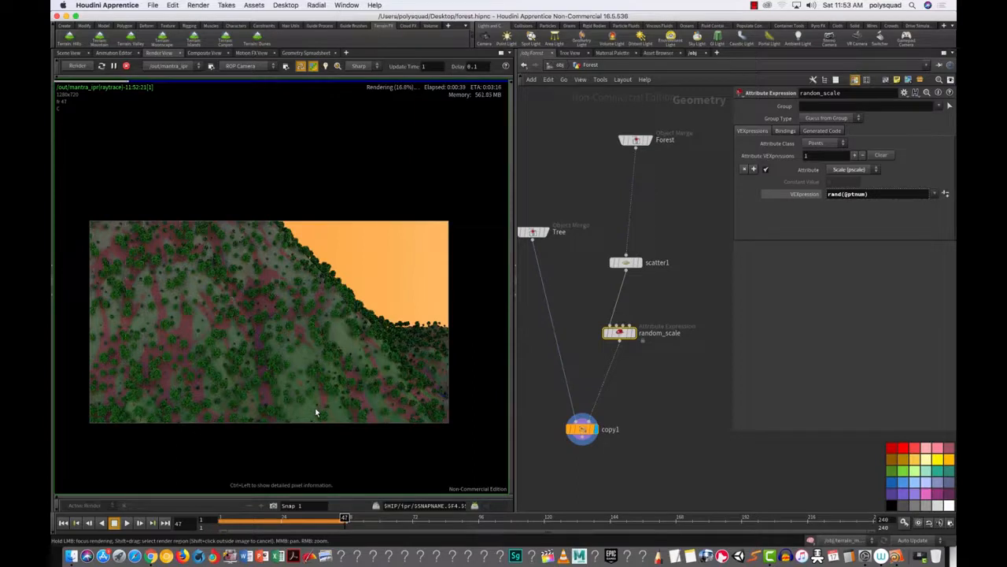
Step: Stop the IPR render and launch Photoshop through a Spotlight search for 'pho'
{"action": "left_click", "coordinate": [126, 66]}
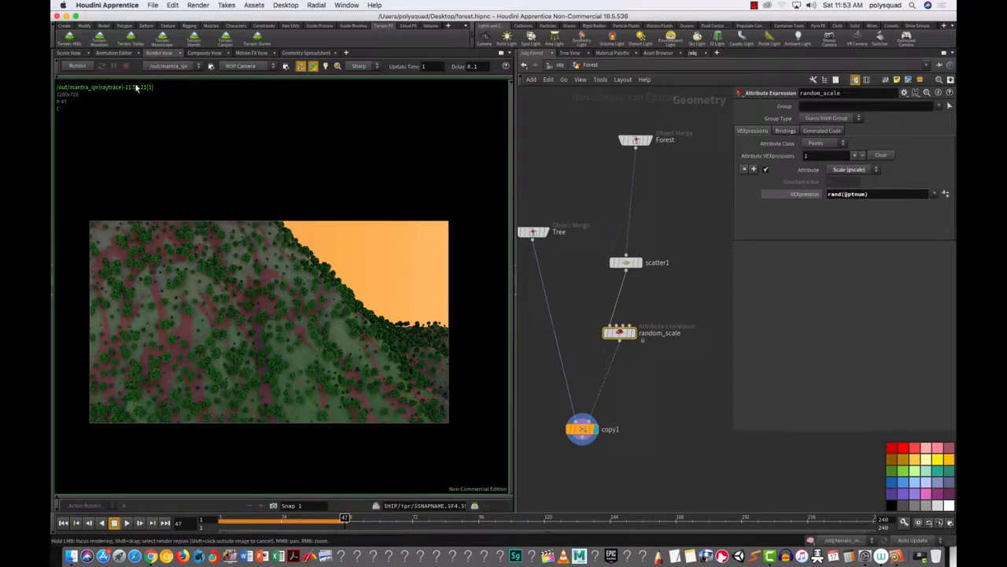
{"action": "key", "text": "super+space"}
{"action": "type", "text": "phot"}
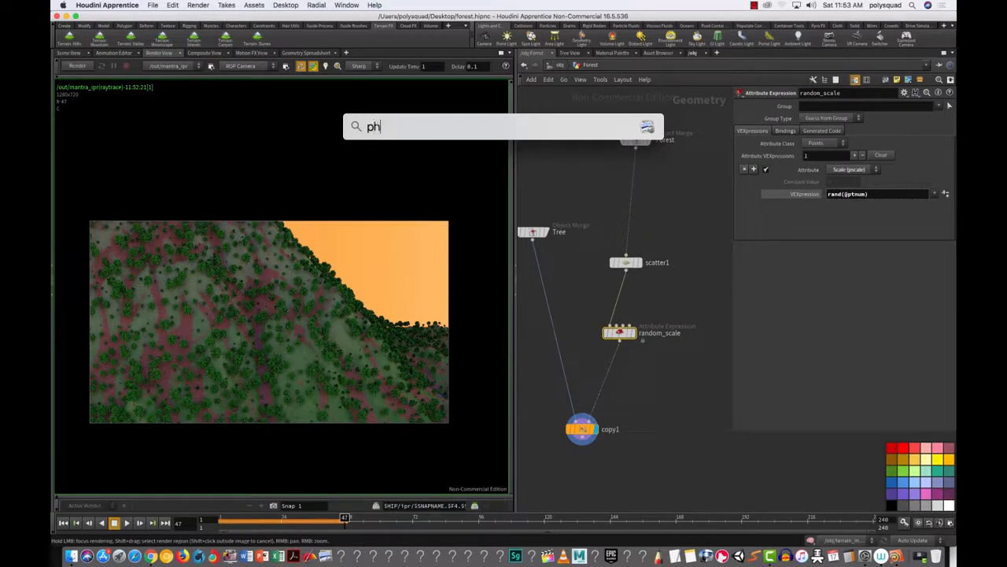
{"action": "key", "text": "BackSpace"}
{"action": "key", "text": "Return"}
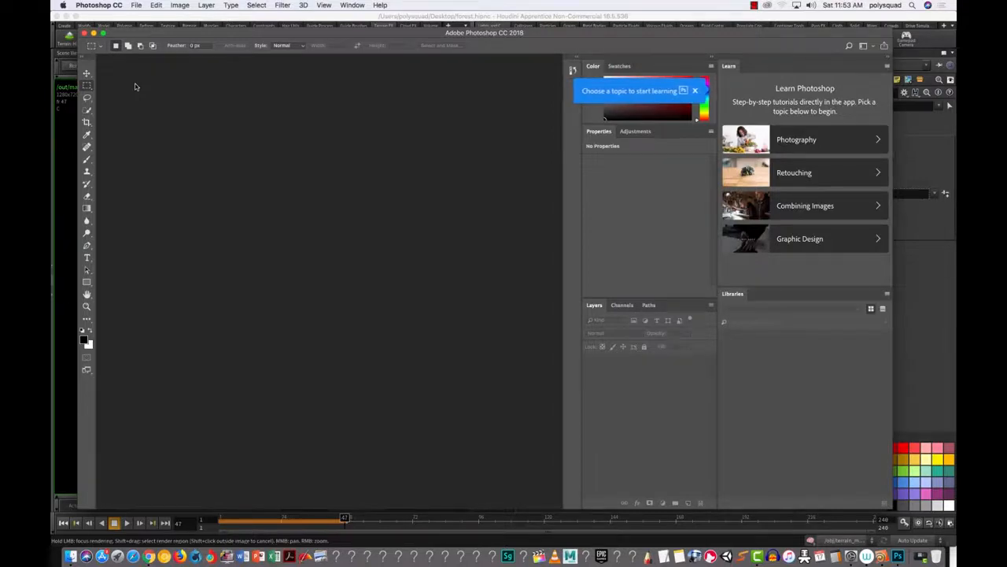
Step: Maximize Photoshop and create a new document at Default Photoshop Size
{"action": "left_click", "coordinate": [104, 34]}
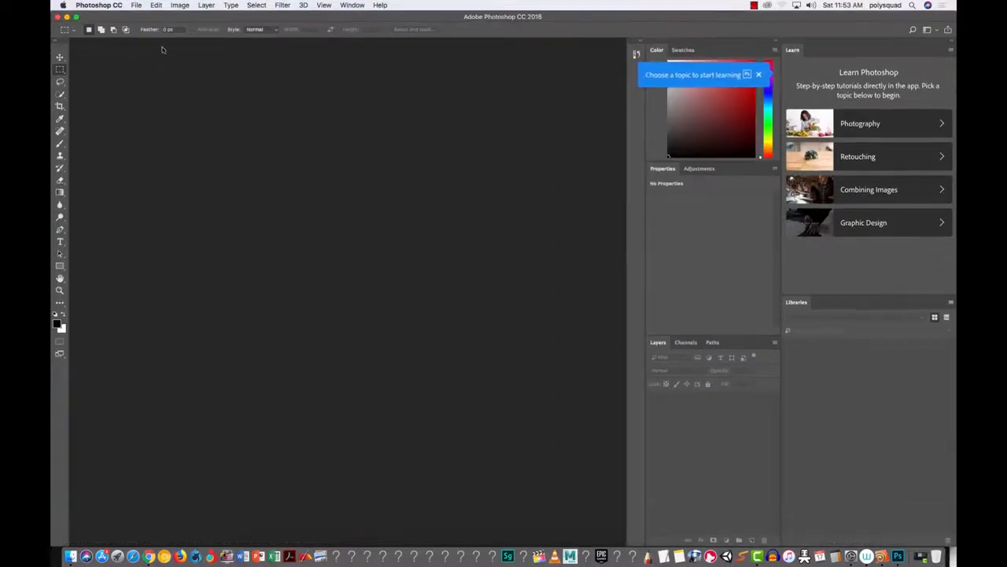
{"action": "left_click", "coordinate": [137, 5]}
{"action": "left_click", "coordinate": [144, 16]}
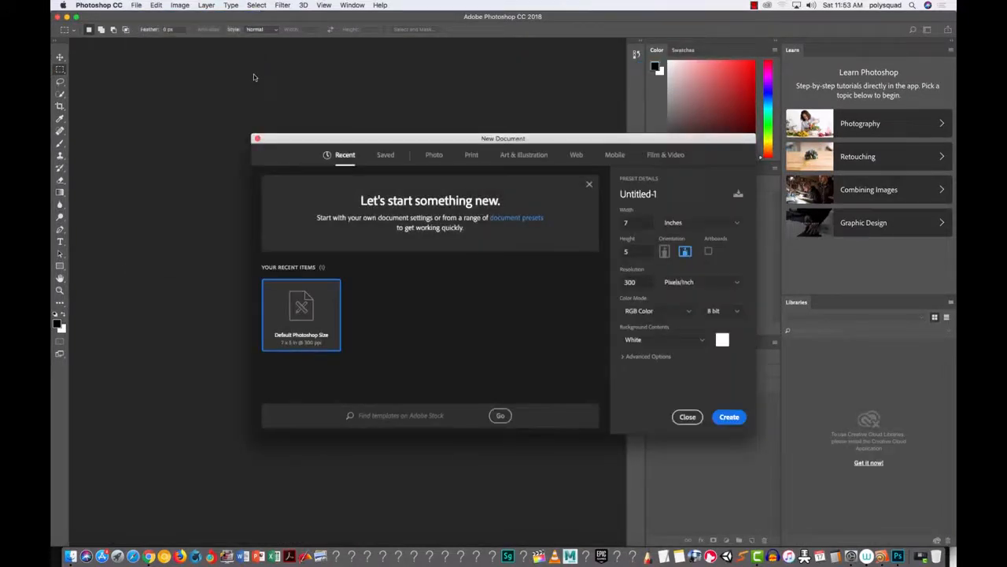
{"action": "double_click", "coordinate": [305, 313]}
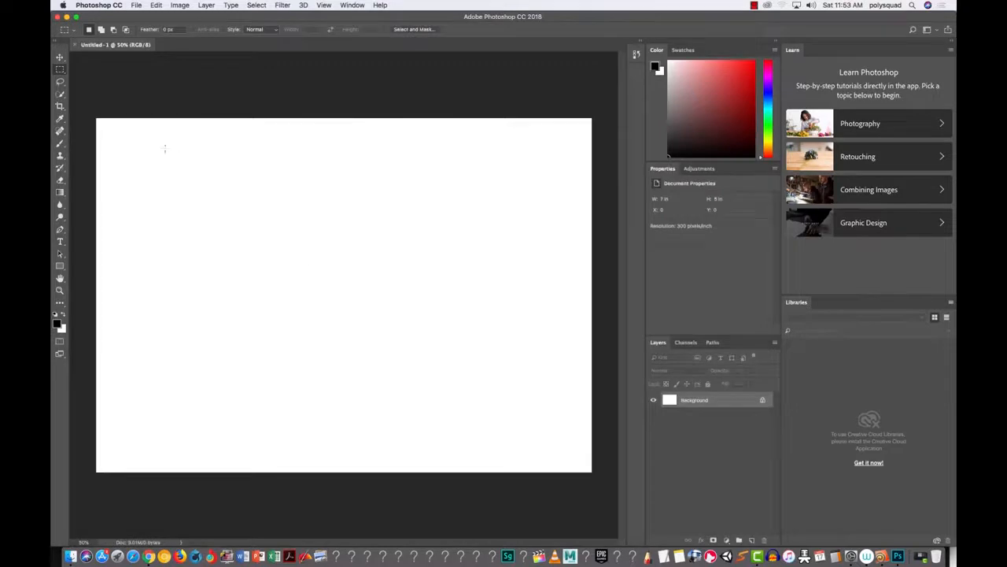
Step: With the Brush tool, sketch a circle of dots and label some with numbers, including 3
{"action": "left_click", "coordinate": [60, 143]}
{"action": "left_click", "coordinate": [212, 199]}
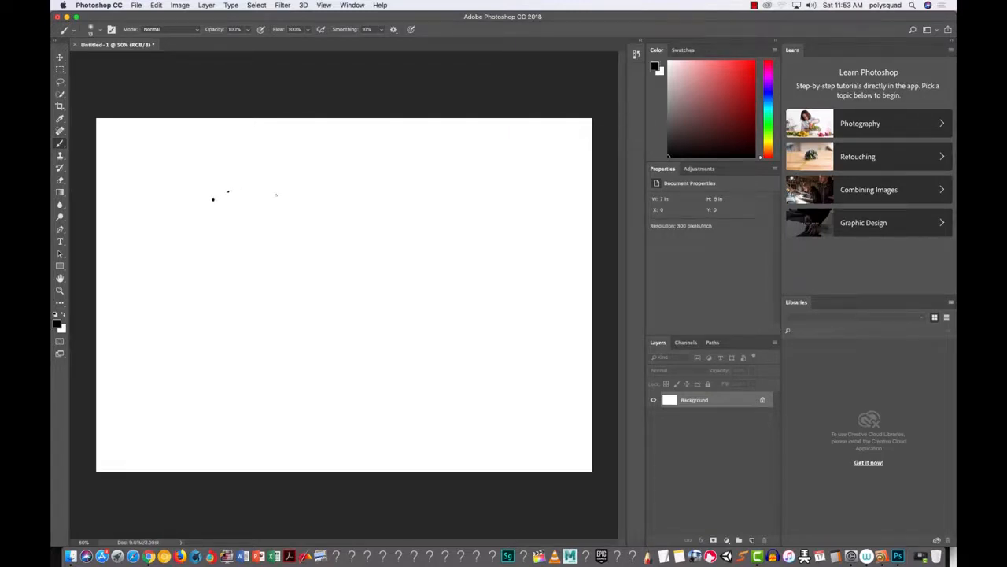
{"action": "mouse_move", "coordinate": [207, 227]}
{"action": "left_mouse_down"}
{"action": "mouse_move", "coordinate": [195, 231]}
{"action": "mouse_move", "coordinate": [227, 344]}
{"action": "mouse_move", "coordinate": [260, 238]}
{"action": "mouse_move", "coordinate": [206, 228]}
{"action": "left_mouse_up"}
{"action": "left_click", "coordinate": [220, 254]}
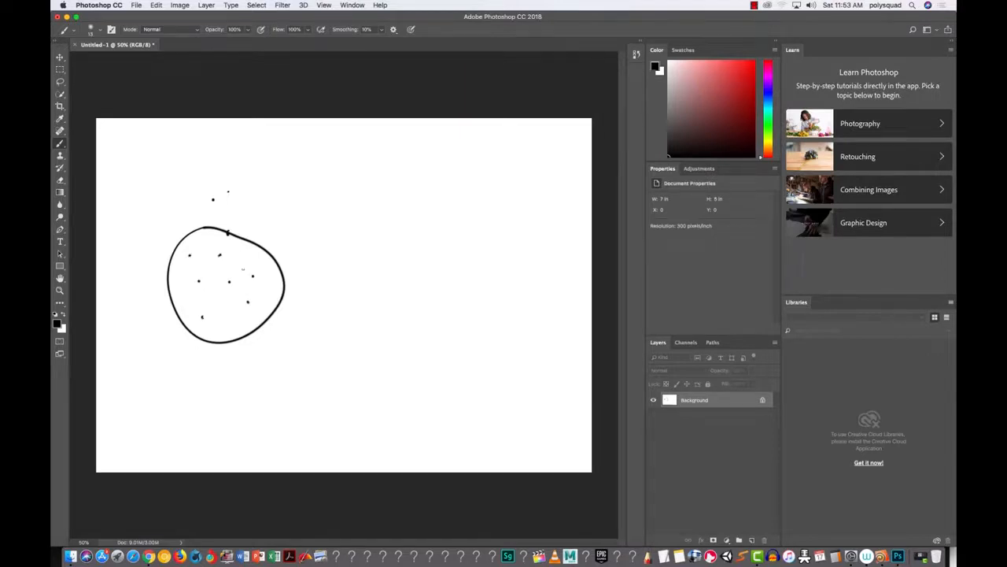
{"action": "left_click_drag", "start_coordinate": [206, 313], "coordinate": [211, 318]}
{"action": "left_click_drag", "start_coordinate": [261, 272], "coordinate": [262, 282]}
{"action": "left_click_drag", "start_coordinate": [195, 244], "coordinate": [219, 250]}
{"action": "mouse_move", "coordinate": [311, 151]}
{"action": "left_mouse_down"}
{"action": "mouse_move", "coordinate": [322, 168]}
{"action": "mouse_move", "coordinate": [332, 162]}
{"action": "left_mouse_up"}
{"action": "left_click_drag", "start_coordinate": [328, 155], "coordinate": [373, 163]}
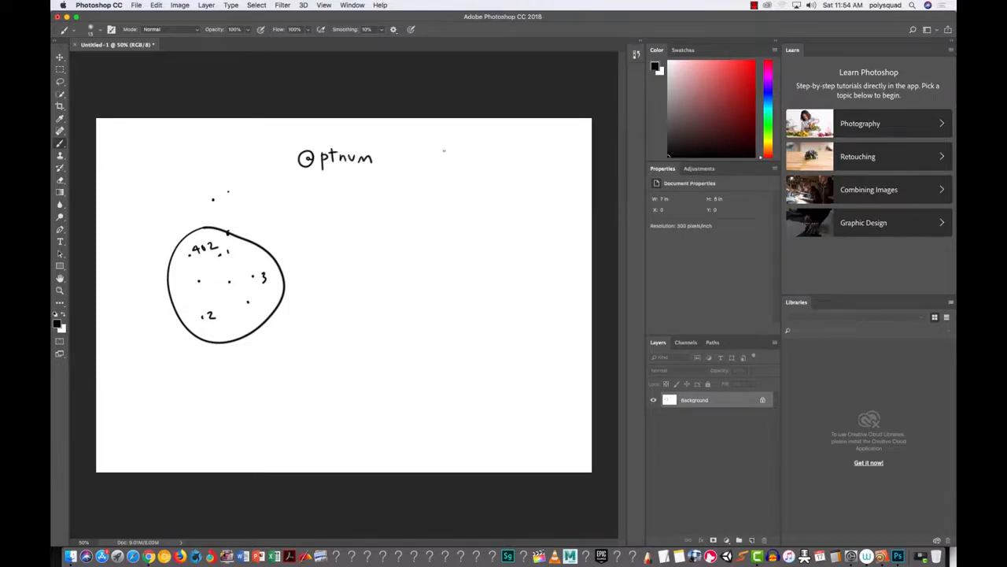
{"action": "left_click_drag", "start_coordinate": [446, 146], "coordinate": [496, 161]}
{"action": "left_click_drag", "start_coordinate": [498, 146], "coordinate": [488, 159]}
{"action": "left_click_drag", "start_coordinate": [461, 166], "coordinate": [510, 172]}
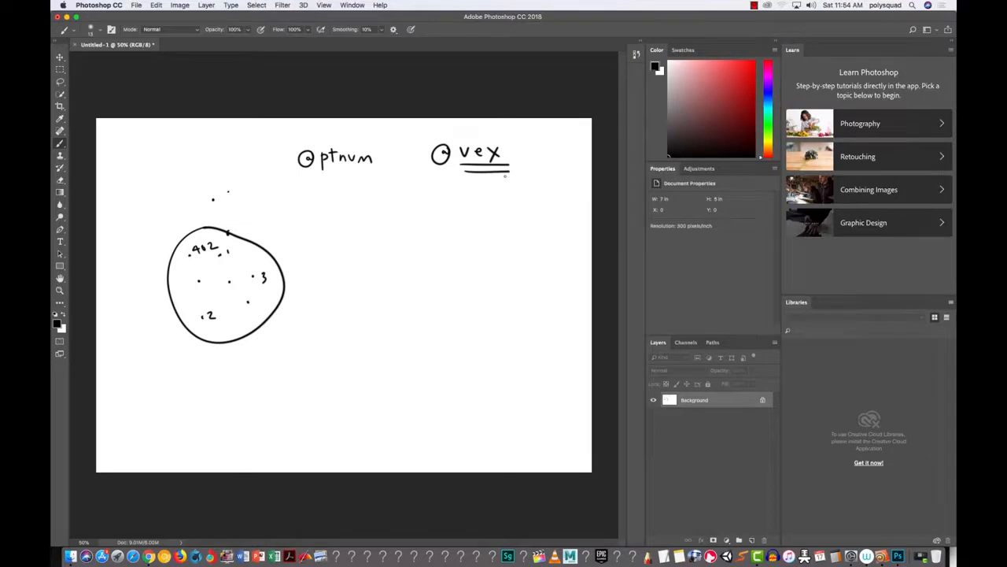
Step: Write '$ hscript' below, undo a stray line, then write and underline '$F'
{"action": "mouse_move", "coordinate": [420, 200]}
{"action": "left_mouse_down"}
{"action": "mouse_move", "coordinate": [408, 223]}
{"action": "mouse_move", "coordinate": [419, 230]}
{"action": "mouse_move", "coordinate": [493, 213]}
{"action": "left_mouse_up"}
{"action": "mouse_move", "coordinate": [499, 214]}
{"action": "left_mouse_down"}
{"action": "mouse_move", "coordinate": [506, 229]}
{"action": "mouse_move", "coordinate": [523, 222]}
{"action": "left_mouse_up"}
{"action": "left_click_drag", "start_coordinate": [516, 208], "coordinate": [532, 206]}
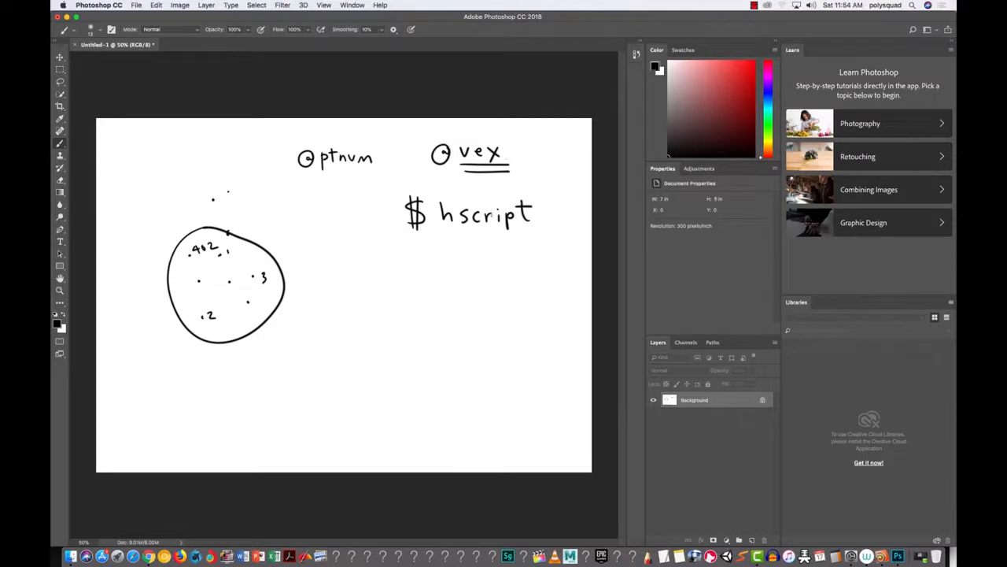
{"action": "left_click_drag", "start_coordinate": [484, 221], "coordinate": [417, 421]}
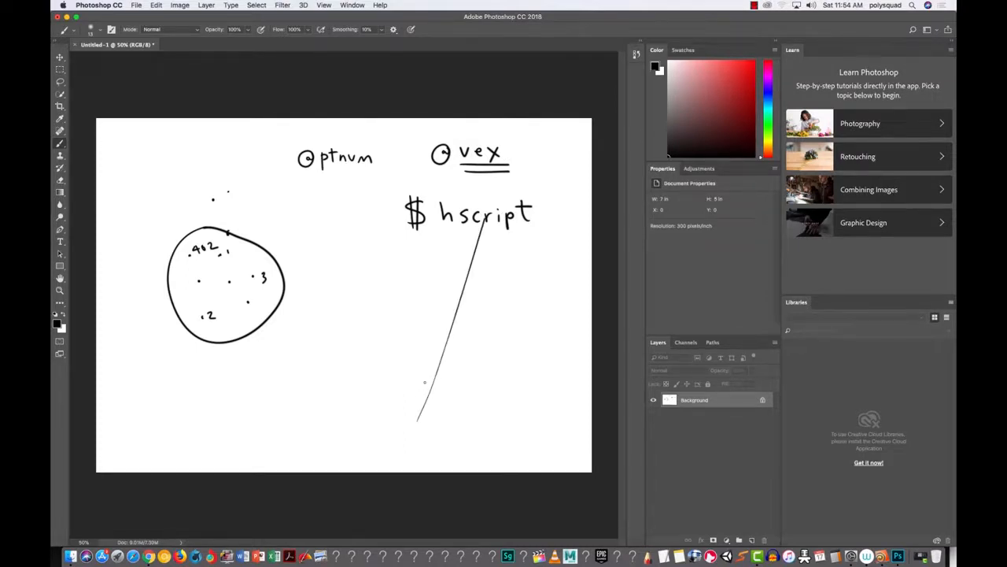
{"action": "key", "text": "super+z"}
{"action": "mouse_move", "coordinate": [401, 251]}
{"action": "left_mouse_down"}
{"action": "mouse_move", "coordinate": [383, 260]}
{"action": "mouse_move", "coordinate": [387, 278]}
{"action": "mouse_move", "coordinate": [428, 250]}
{"action": "mouse_move", "coordinate": [409, 274]}
{"action": "left_mouse_up"}
{"action": "mouse_move", "coordinate": [411, 262]}
{"action": "left_mouse_down"}
{"action": "mouse_move", "coordinate": [430, 262]}
{"action": "mouse_move", "coordinate": [433, 291]}
{"action": "left_mouse_up"}
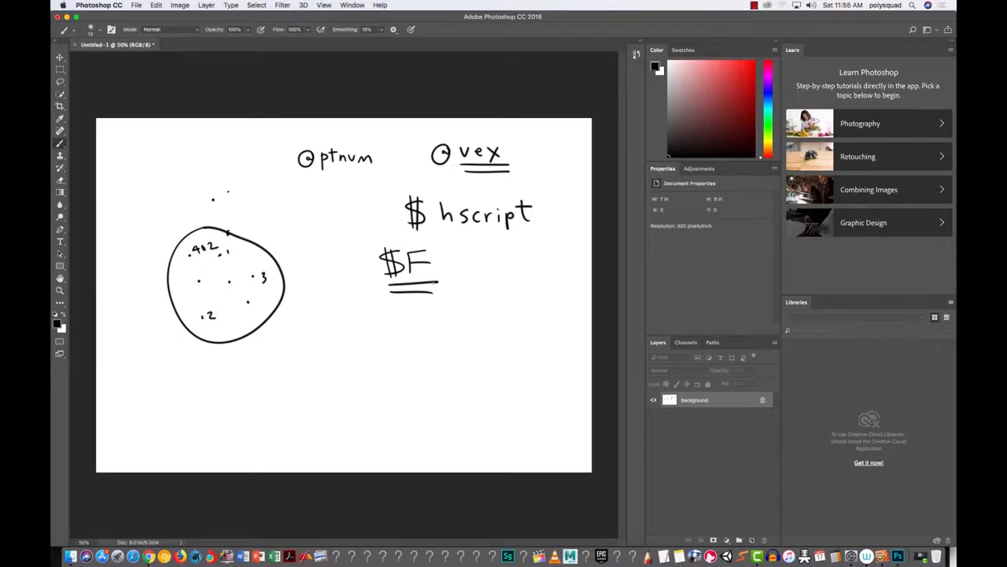
{"action": "left_click_drag", "start_coordinate": [400, 131], "coordinate": [425, 154]}
{"action": "mouse_move", "coordinate": [425, 137]}
{"action": "left_mouse_down"}
{"action": "mouse_move", "coordinate": [427, 155]}
{"action": "mouse_move", "coordinate": [410, 157]}
{"action": "left_mouse_up"}
{"action": "left_click_drag", "start_coordinate": [552, 165], "coordinate": [530, 194]}
{"action": "left_click_drag", "start_coordinate": [531, 194], "coordinate": [549, 187]}
Step: Draw a bracket around the vex, hscript and $F notes
{"action": "mouse_move", "coordinate": [395, 126]}
{"action": "left_mouse_down"}
{"action": "mouse_move", "coordinate": [384, 154]}
{"action": "mouse_move", "coordinate": [445, 313]}
{"action": "mouse_move", "coordinate": [535, 312]}
{"action": "left_mouse_up"}
{"action": "right_click", "coordinate": [418, 143]}
{"action": "key", "text": "Escape"}
{"action": "left_click_drag", "start_coordinate": [398, 126], "coordinate": [555, 133]}
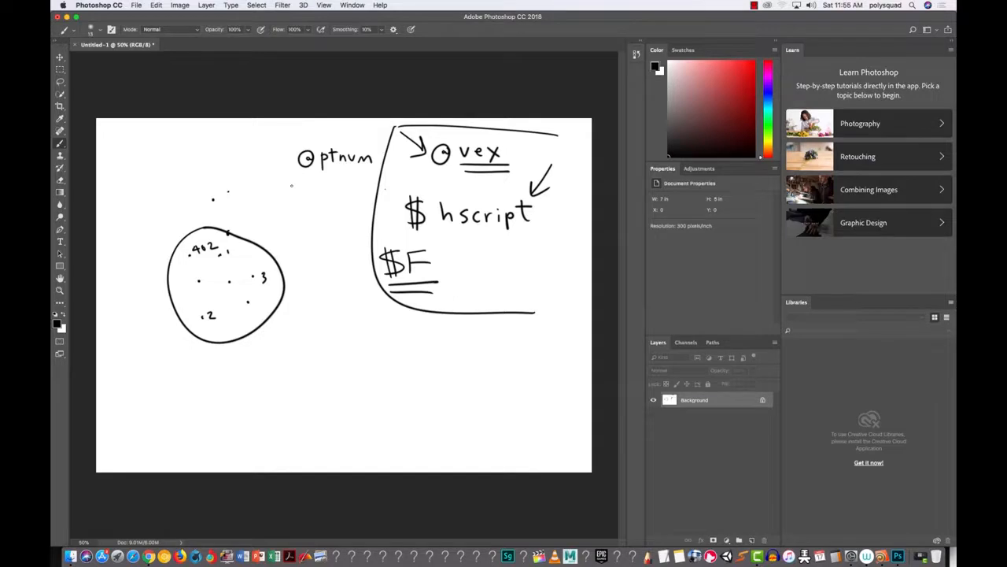
{"action": "mouse_move", "coordinate": [355, 135]}
{"action": "left_mouse_down"}
{"action": "mouse_move", "coordinate": [307, 135]}
{"action": "mouse_move", "coordinate": [379, 140]}
{"action": "left_mouse_up"}
{"action": "left_click_drag", "start_coordinate": [275, 201], "coordinate": [276, 210]}
{"action": "left_click_drag", "start_coordinate": [292, 204], "coordinate": [299, 211]}
{"action": "left_click_drag", "start_coordinate": [306, 203], "coordinate": [317, 211]}
{"action": "mouse_move", "coordinate": [324, 197]}
{"action": "left_mouse_down"}
{"action": "mouse_move", "coordinate": [336, 202]}
{"action": "mouse_move", "coordinate": [314, 234]}
{"action": "mouse_move", "coordinate": [332, 236]}
{"action": "mouse_move", "coordinate": [343, 222]}
{"action": "left_mouse_up"}
{"action": "mouse_move", "coordinate": [343, 219]}
{"action": "left_mouse_down"}
{"action": "mouse_move", "coordinate": [343, 234]}
{"action": "mouse_move", "coordinate": [371, 230]}
{"action": "left_mouse_up"}
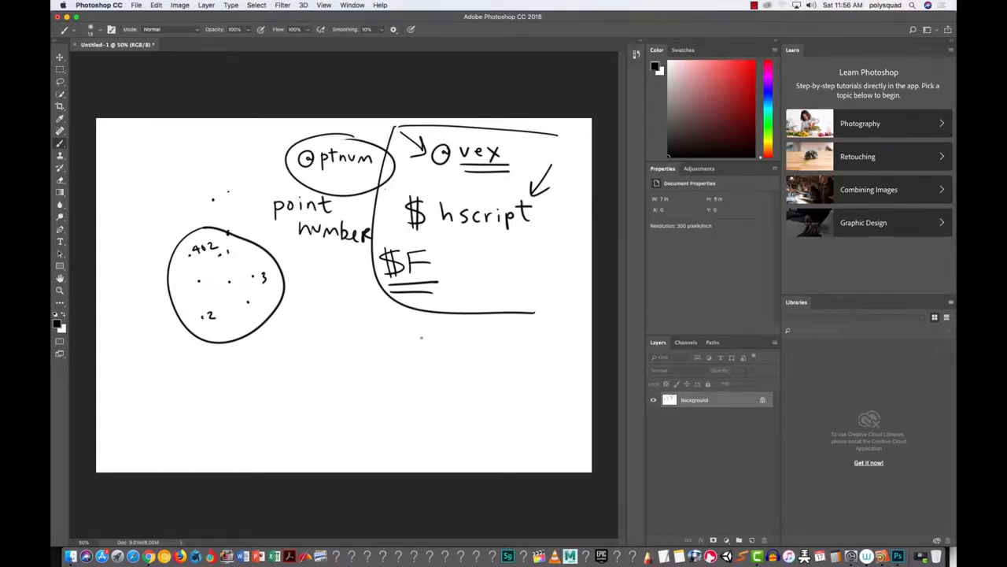
Step: Handwrite 'rand 0 → 1' and 'pseudo random' beneath it
{"action": "left_click_drag", "start_coordinate": [289, 344], "coordinate": [343, 356]}
{"action": "mouse_move", "coordinate": [384, 337]}
{"action": "left_mouse_down"}
{"action": "mouse_move", "coordinate": [388, 355]}
{"action": "mouse_move", "coordinate": [391, 339]}
{"action": "mouse_move", "coordinate": [449, 347]}
{"action": "mouse_move", "coordinate": [443, 355]}
{"action": "mouse_move", "coordinate": [477, 333]}
{"action": "mouse_move", "coordinate": [476, 362]}
{"action": "left_mouse_up"}
{"action": "left_click_drag", "start_coordinate": [470, 362], "coordinate": [498, 361]}
{"action": "left_click_drag", "start_coordinate": [287, 377], "coordinate": [288, 403]}
{"action": "mouse_move", "coordinate": [288, 381]}
{"action": "left_mouse_down"}
{"action": "mouse_move", "coordinate": [286, 391]}
{"action": "mouse_move", "coordinate": [302, 383]}
{"action": "mouse_move", "coordinate": [299, 399]}
{"action": "mouse_move", "coordinate": [343, 392]}
{"action": "mouse_move", "coordinate": [352, 373]}
{"action": "left_mouse_up"}
{"action": "left_click_drag", "start_coordinate": [353, 373], "coordinate": [352, 390]}
{"action": "mouse_move", "coordinate": [359, 382]}
{"action": "left_mouse_down"}
{"action": "mouse_move", "coordinate": [438, 397]}
{"action": "mouse_move", "coordinate": [460, 386]}
{"action": "left_mouse_up"}
{"action": "left_click_drag", "start_coordinate": [468, 387], "coordinate": [487, 397]}
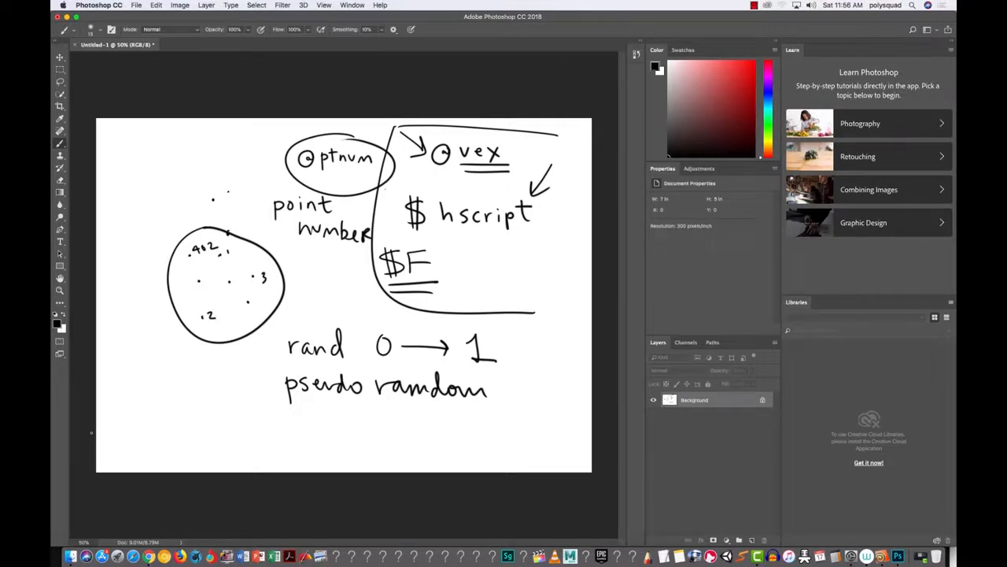
{"action": "left_click_drag", "start_coordinate": [257, 415], "coordinate": [294, 424]}
{"action": "mouse_move", "coordinate": [305, 409]}
{"action": "left_mouse_down"}
{"action": "mouse_move", "coordinate": [307, 431]}
{"action": "mouse_move", "coordinate": [333, 440]}
{"action": "mouse_move", "coordinate": [354, 416]}
{"action": "mouse_move", "coordinate": [355, 435]}
{"action": "mouse_move", "coordinate": [369, 425]}
{"action": "mouse_move", "coordinate": [362, 429]}
{"action": "left_mouse_up"}
{"action": "mouse_move", "coordinate": [375, 409]}
{"action": "left_mouse_down"}
{"action": "mouse_move", "coordinate": [375, 429]}
{"action": "mouse_move", "coordinate": [384, 416]}
{"action": "mouse_move", "coordinate": [424, 433]}
{"action": "left_mouse_up"}
{"action": "left_click_drag", "start_coordinate": [425, 411], "coordinate": [426, 448]}
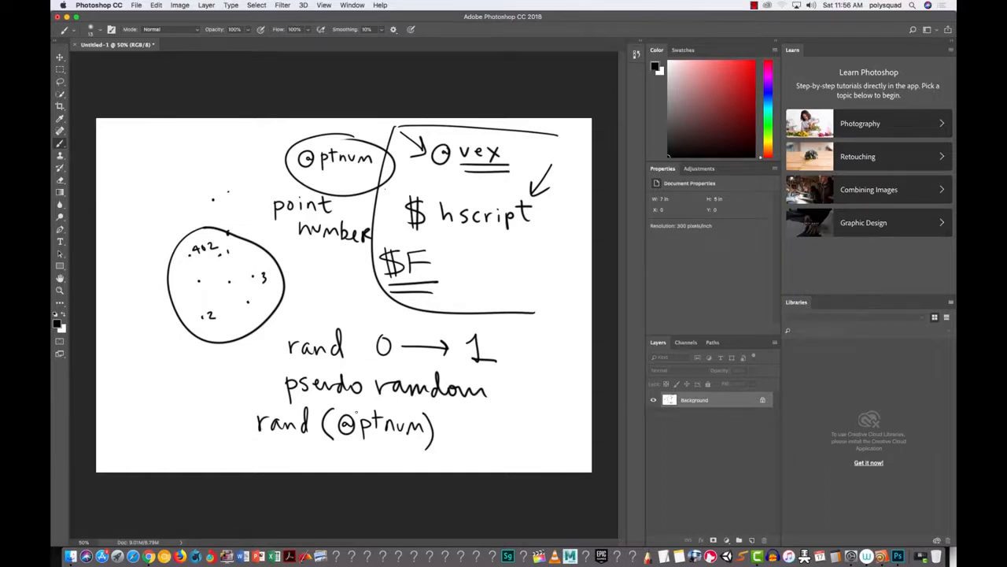
{"action": "left_click_drag", "start_coordinate": [277, 396], "coordinate": [385, 399]}
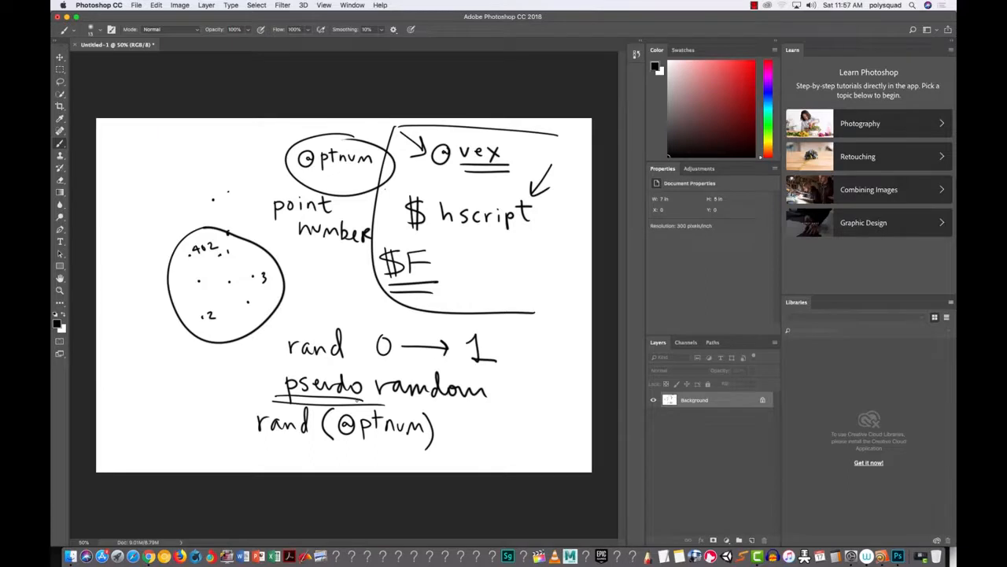
{"action": "left_click_drag", "start_coordinate": [104, 365], "coordinate": [167, 382]}
{"action": "mouse_move", "coordinate": [176, 365]}
{"action": "left_mouse_down"}
{"action": "mouse_move", "coordinate": [185, 363]}
{"action": "mouse_move", "coordinate": [177, 381]}
{"action": "mouse_move", "coordinate": [189, 387]}
{"action": "mouse_move", "coordinate": [214, 369]}
{"action": "mouse_move", "coordinate": [238, 378]}
{"action": "mouse_move", "coordinate": [254, 359]}
{"action": "mouse_move", "coordinate": [249, 379]}
{"action": "mouse_move", "coordinate": [286, 378]}
{"action": "left_mouse_up"}
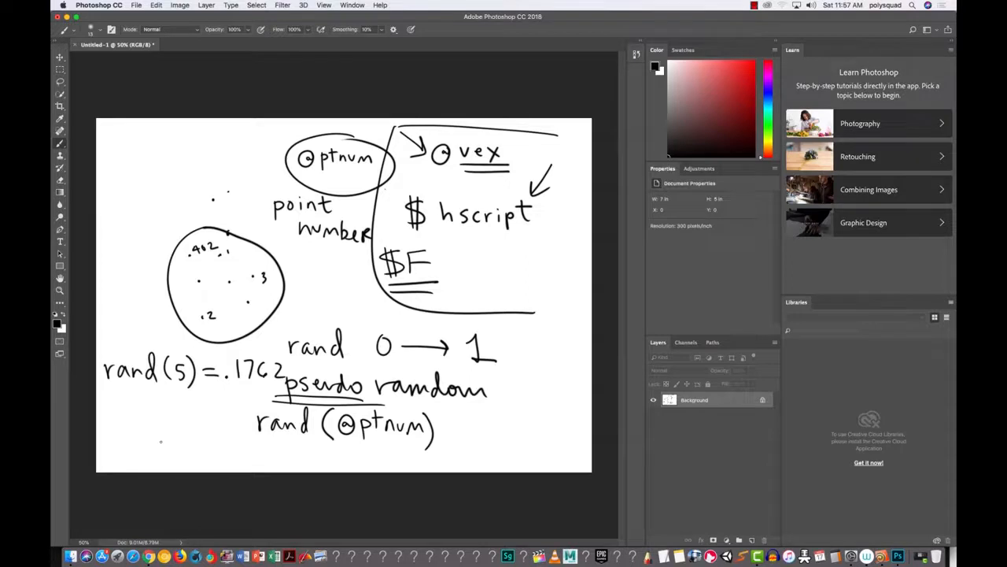
Step: Handwrite a second line 'rand (5) =.1762' below the first with the brush
{"action": "mouse_move", "coordinate": [107, 400]}
{"action": "left_mouse_down"}
{"action": "mouse_move", "coordinate": [107, 415]}
{"action": "mouse_move", "coordinate": [117, 401]}
{"action": "left_mouse_up"}
{"action": "mouse_move", "coordinate": [129, 403]}
{"action": "left_mouse_down"}
{"action": "mouse_move", "coordinate": [129, 412]}
{"action": "mouse_move", "coordinate": [179, 413]}
{"action": "left_mouse_up"}
{"action": "mouse_move", "coordinate": [180, 397]}
{"action": "left_mouse_down"}
{"action": "mouse_move", "coordinate": [193, 419]}
{"action": "mouse_move", "coordinate": [217, 404]}
{"action": "left_mouse_up"}
{"action": "left_click_drag", "start_coordinate": [209, 411], "coordinate": [221, 410]}
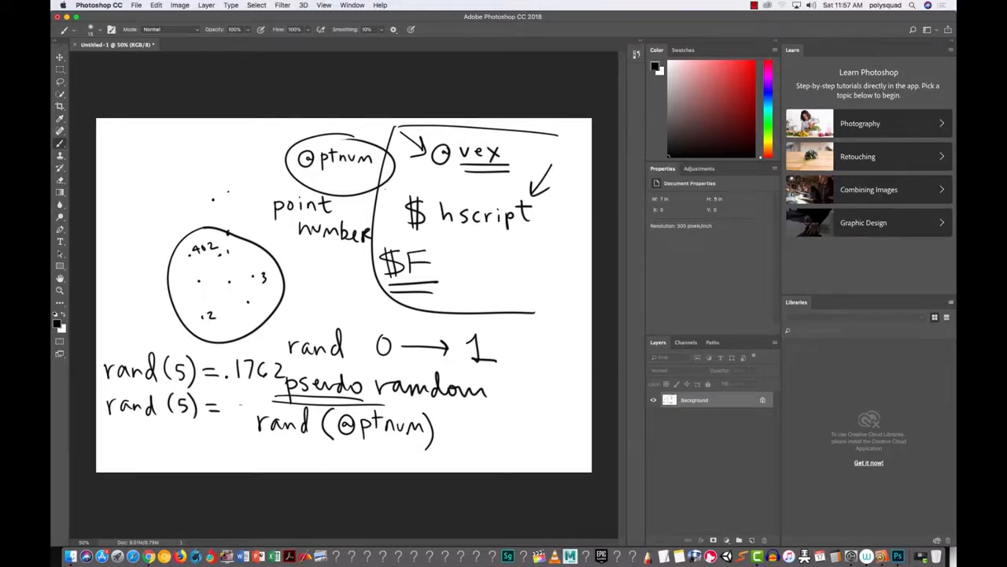
{"action": "left_click_drag", "start_coordinate": [236, 392], "coordinate": [237, 414]}
{"action": "mouse_move", "coordinate": [244, 399]}
{"action": "left_mouse_down"}
{"action": "mouse_move", "coordinate": [247, 415]}
{"action": "mouse_move", "coordinate": [277, 415]}
{"action": "left_mouse_up"}
Step: Switch from Photoshop back to the Houdini Apprentice forest scene via the Dock
{"action": "left_click", "coordinate": [882, 557]}
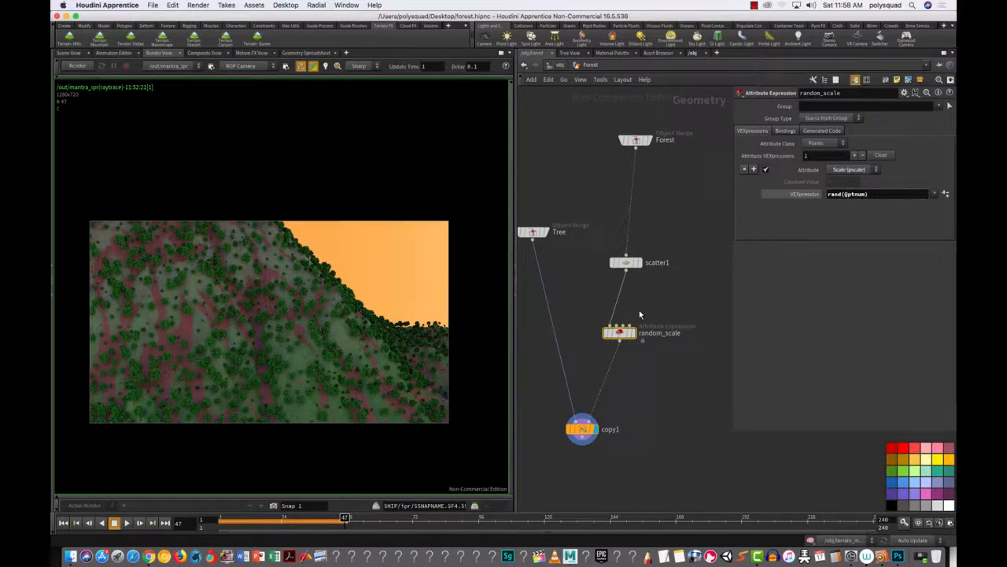
Step: Move copy1 lower beneath random_scale in the Forest network, then clear the selection
{"action": "left_click_drag", "start_coordinate": [658, 363], "coordinate": [596, 298]}
{"action": "left_click", "coordinate": [587, 437]}
{"action": "left_click_drag", "start_coordinate": [588, 439], "coordinate": [588, 460]}
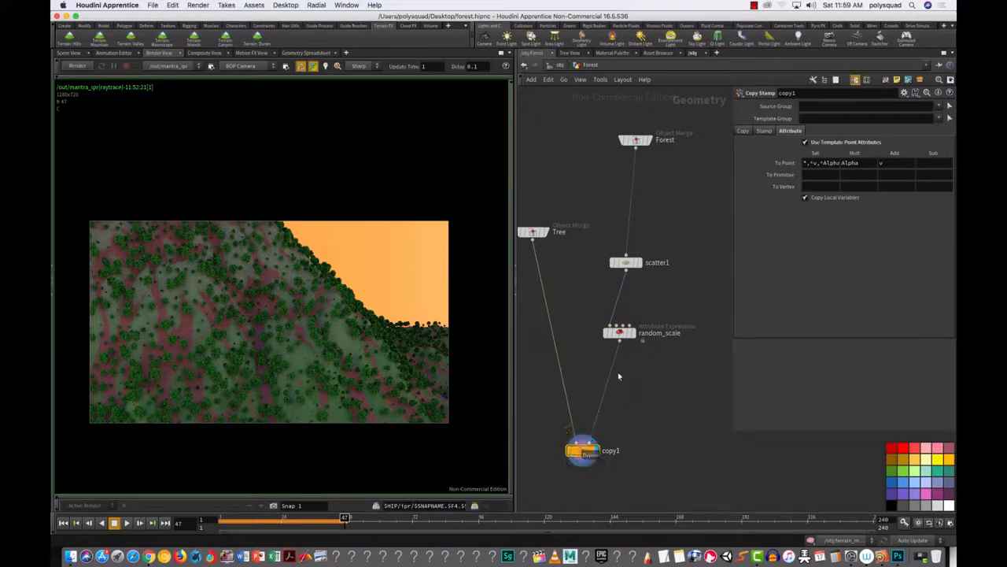
{"action": "left_click_drag", "start_coordinate": [659, 361], "coordinate": [595, 309]}
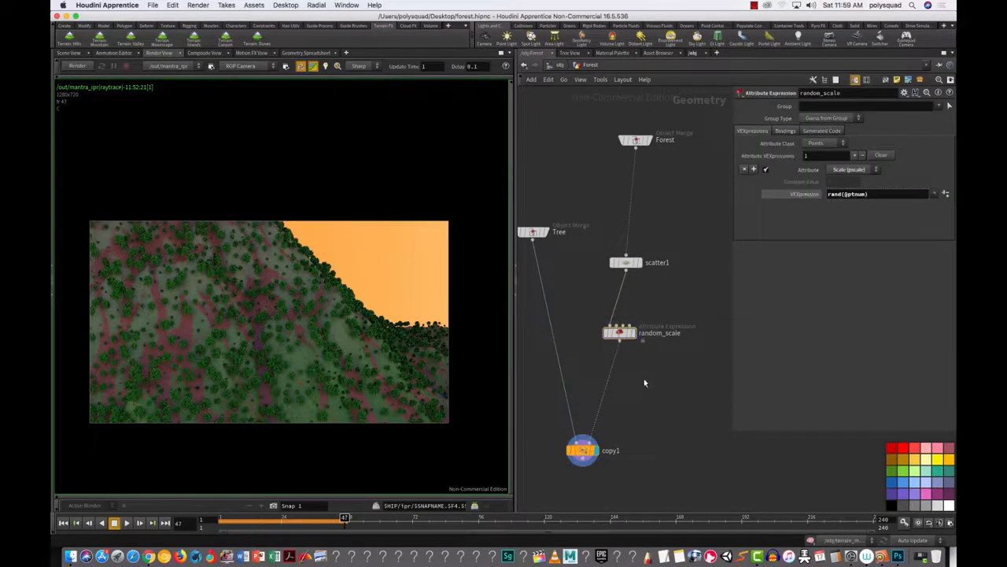
{"action": "left_click", "coordinate": [656, 371]}
Step: Add a Point VOP and insert it on the random_scale–copy1 wire
{"action": "key", "text": "Tab"}
{"action": "type", "text": "vop"}
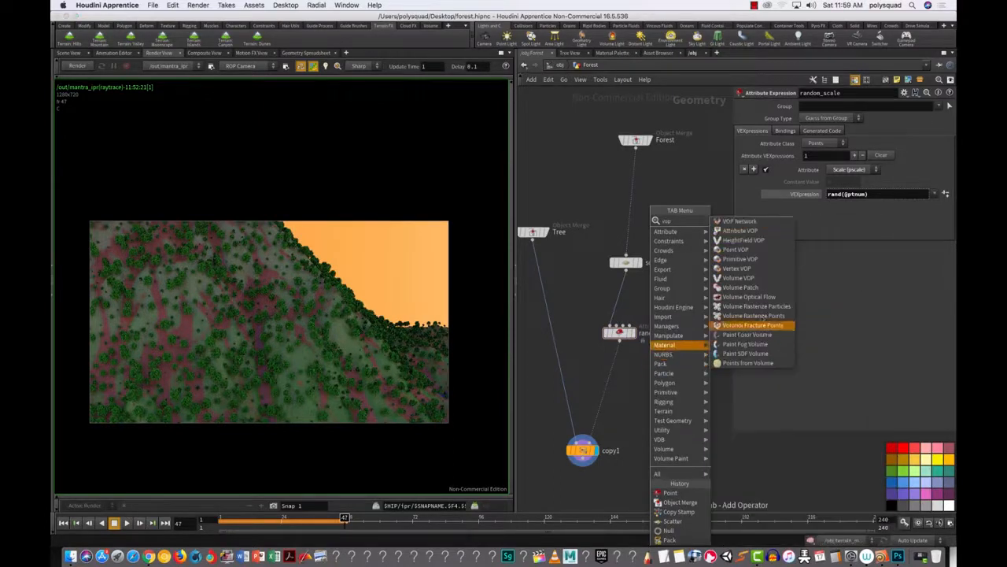
{"action": "left_click", "coordinate": [743, 250]}
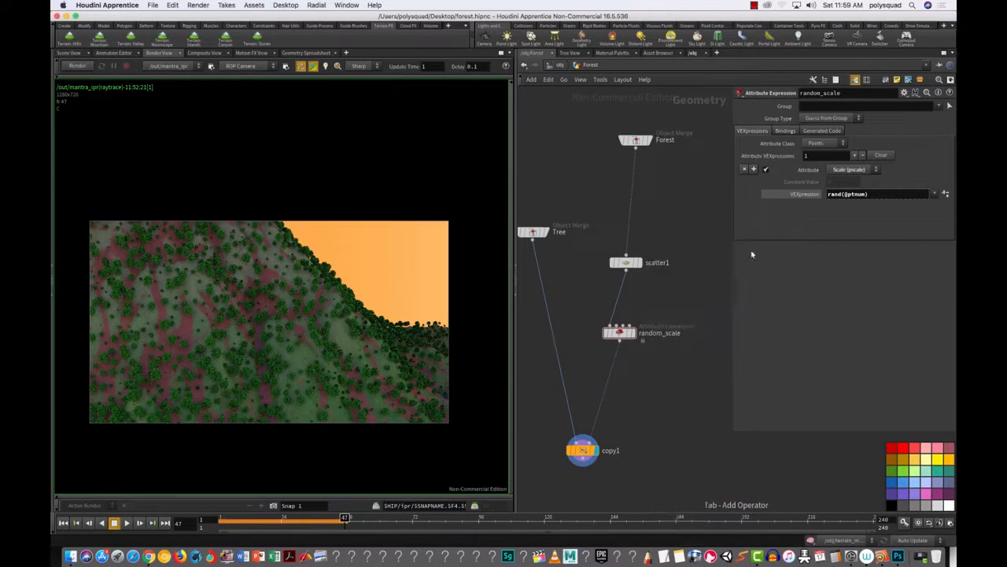
{"action": "left_click", "coordinate": [663, 385]}
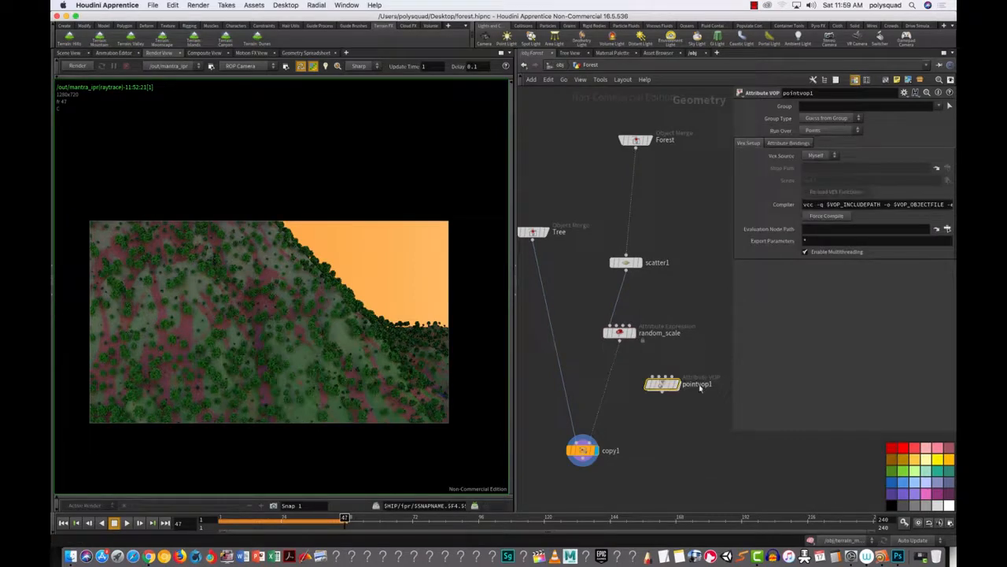
{"action": "left_click_drag", "start_coordinate": [665, 385], "coordinate": [623, 452]}
Step: Rename the new VOP to size_distribution and show the Scene View
{"action": "double_click", "coordinate": [649, 382]}
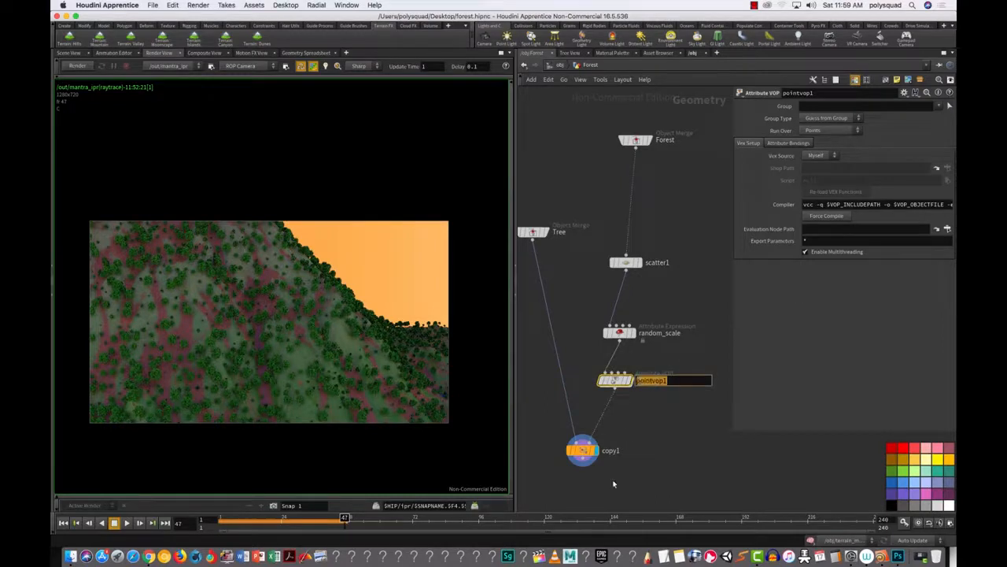
{"action": "type", "text": "size_distribution"}
{"action": "key", "text": "Return"}
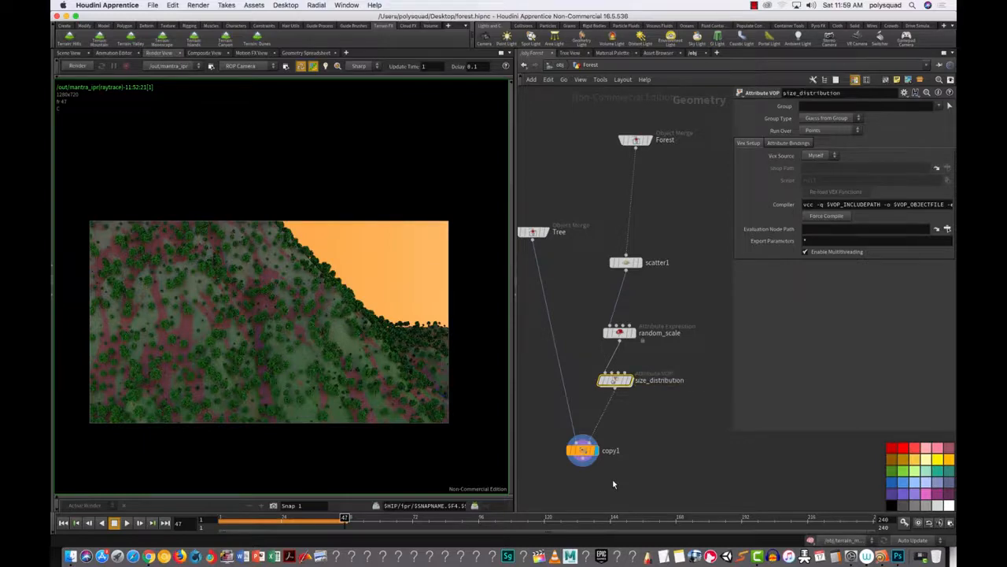
{"action": "left_click", "coordinate": [69, 53]}
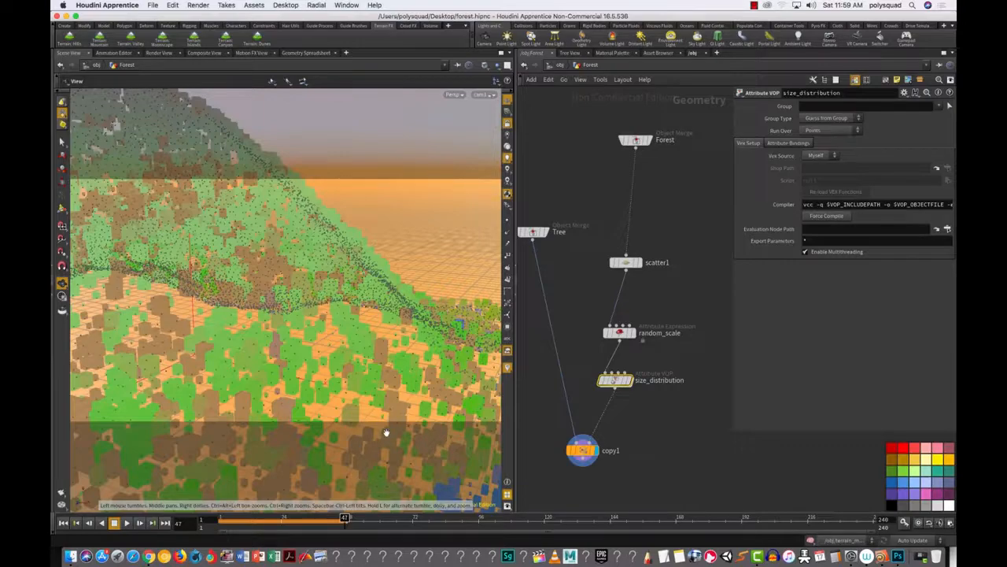
Step: Narrow the parameter panel, nudge size_distribution right, and move in close on the forest terrain
{"action": "left_click_drag", "start_coordinate": [385, 360], "coordinate": [282, 365]}
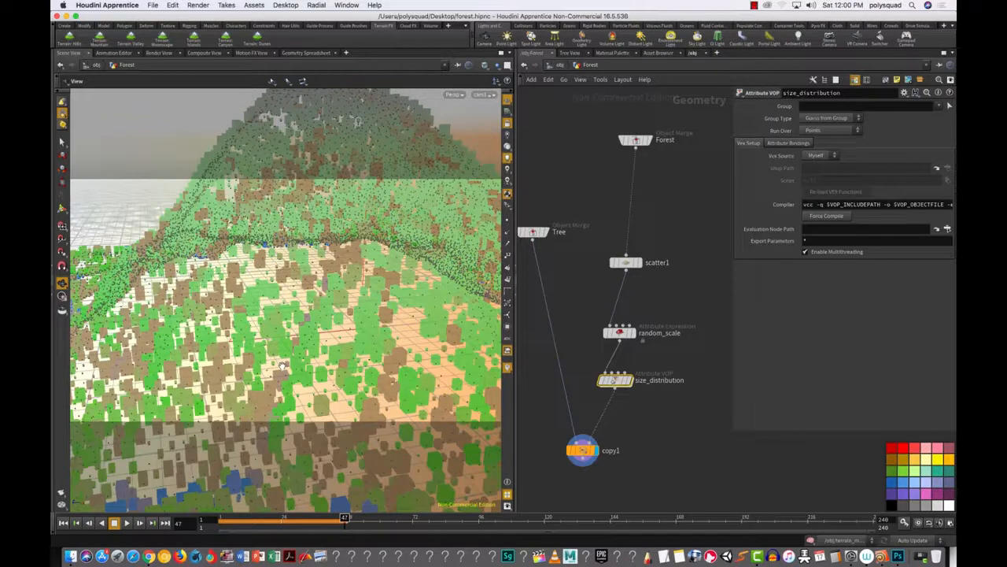
{"action": "scroll", "coordinate": [649, 413], "scroll_direction": "down", "scroll_amount": 2}
{"action": "scroll", "coordinate": [648, 413], "scroll_direction": "up", "scroll_amount": 8}
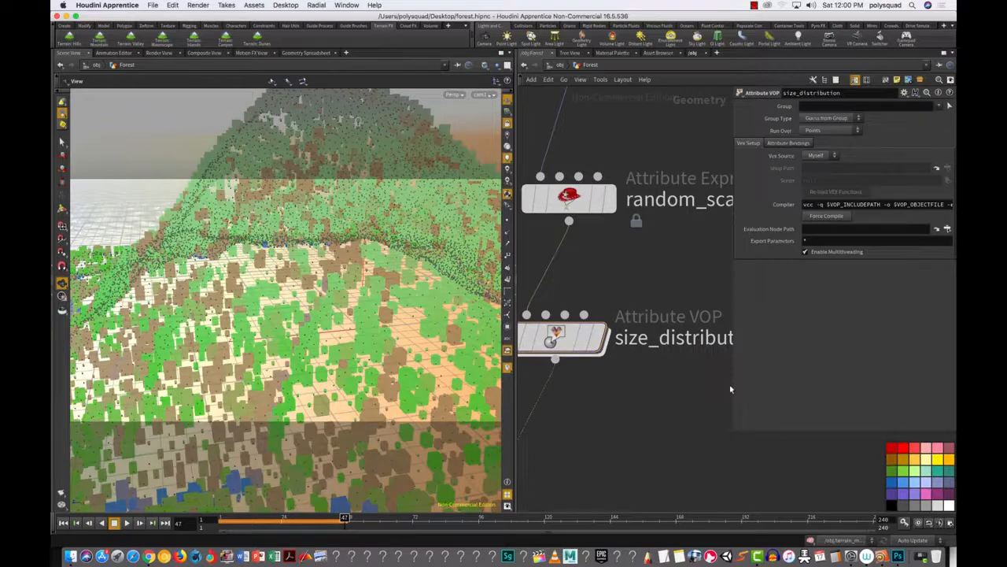
{"action": "left_click_drag", "start_coordinate": [731, 385], "coordinate": [846, 393]}
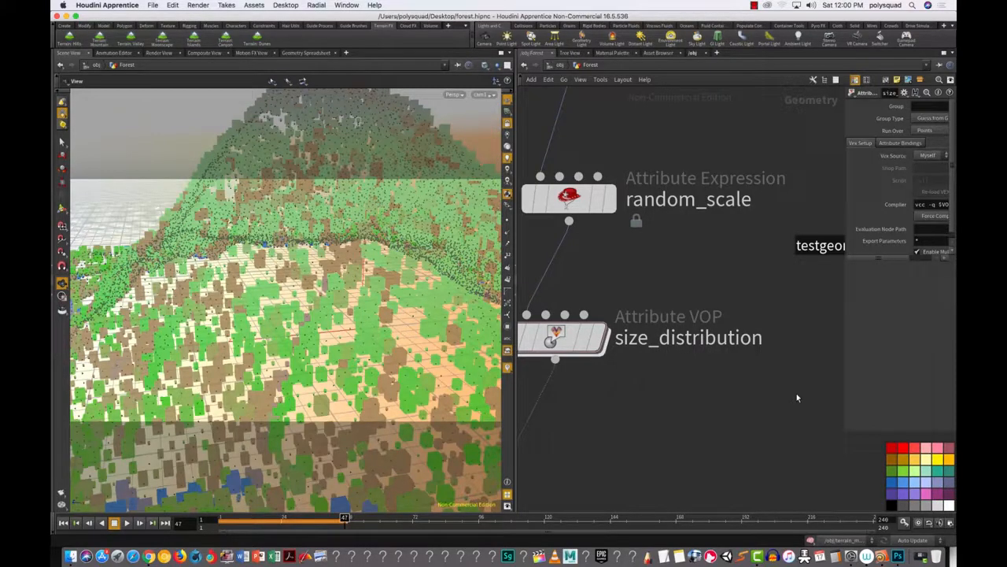
{"action": "left_click_drag", "start_coordinate": [598, 336], "coordinate": [628, 339]}
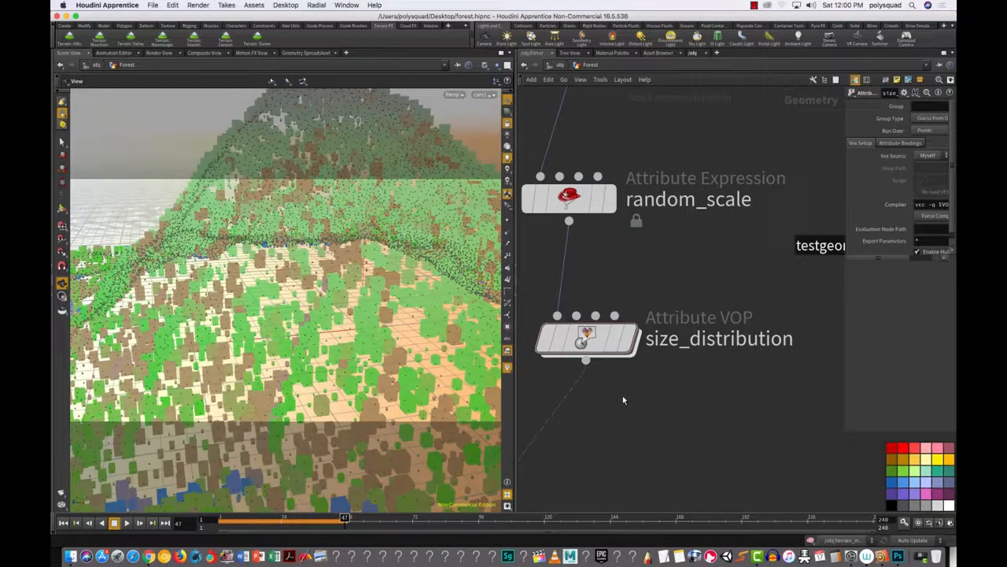
{"action": "right_click_drag", "start_coordinate": [303, 348], "coordinate": [380, 329]}
{"action": "mouse_move", "coordinate": [380, 329]}
{"action": "left_mouse_down"}
{"action": "mouse_move", "coordinate": [414, 357]}
{"action": "mouse_move", "coordinate": [438, 321]}
{"action": "mouse_move", "coordinate": [439, 346]}
{"action": "mouse_move", "coordinate": [436, 335]}
{"action": "mouse_move", "coordinate": [432, 346]}
{"action": "mouse_move", "coordinate": [275, 330]}
{"action": "mouse_move", "coordinate": [331, 328]}
{"action": "mouse_move", "coordinate": [291, 339]}
{"action": "mouse_move", "coordinate": [327, 351]}
{"action": "mouse_move", "coordinate": [257, 337]}
{"action": "mouse_move", "coordinate": [388, 334]}
{"action": "left_mouse_up"}
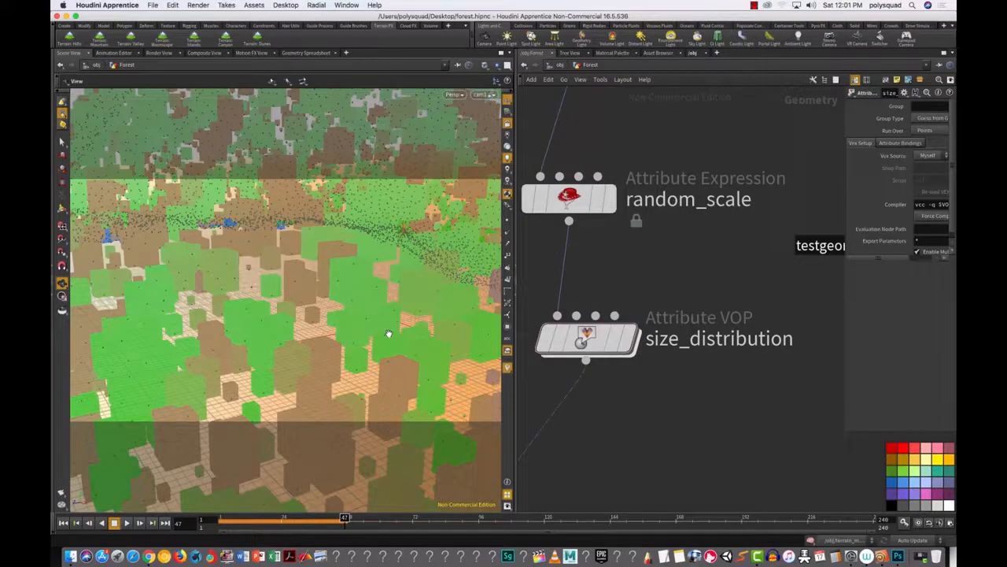
Step: Save forest.hipnc and open a second Finder window showing AirDrop
{"action": "left_click", "coordinate": [149, 5]}
{"action": "left_click", "coordinate": [174, 67]}
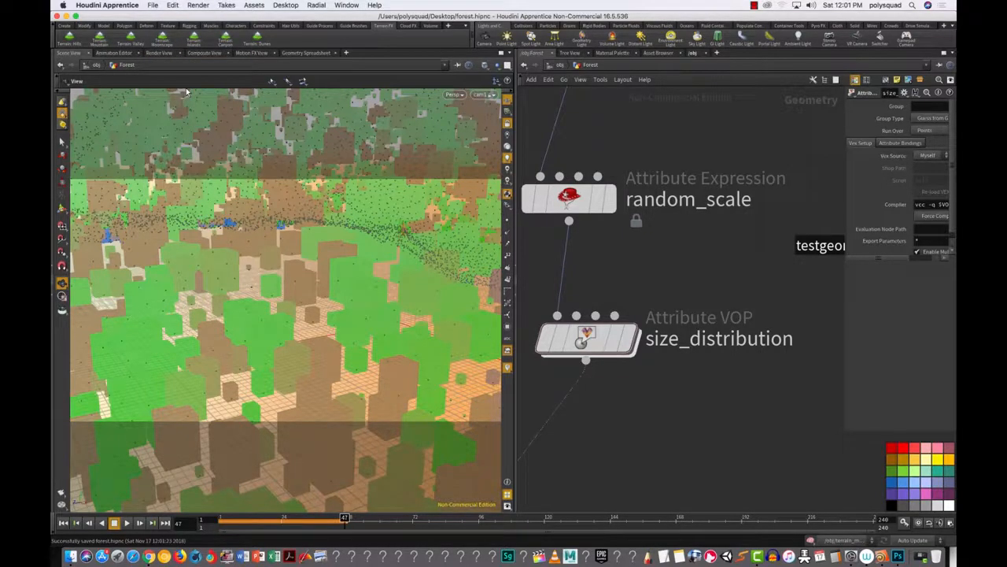
{"action": "left_click", "coordinate": [70, 557]}
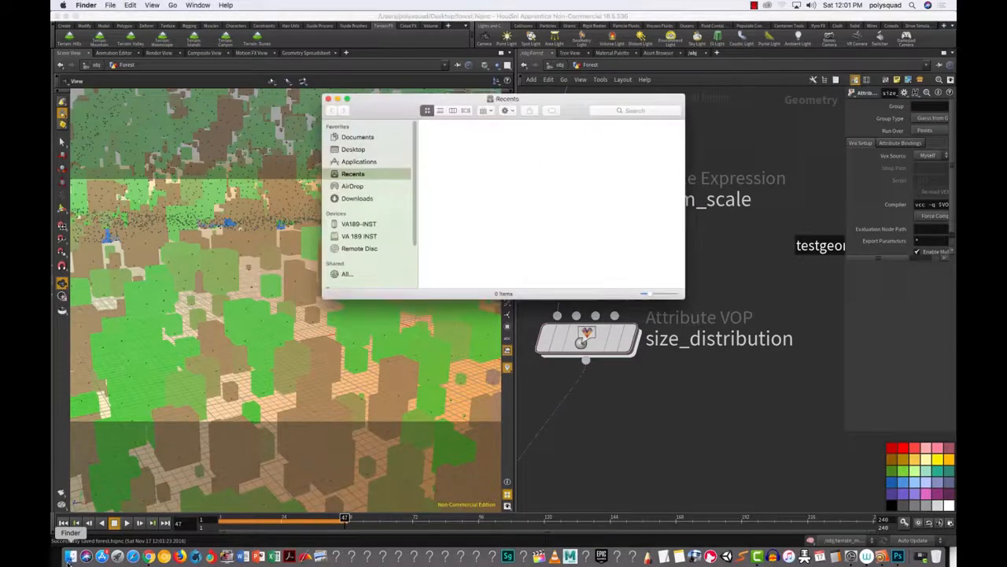
{"action": "left_click", "coordinate": [112, 6]}
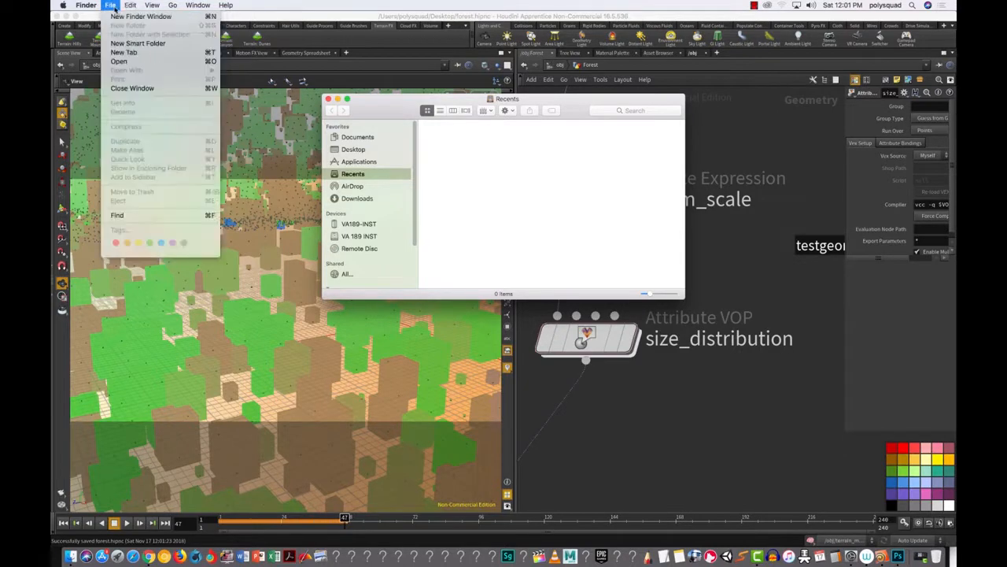
{"action": "left_click", "coordinate": [117, 16]}
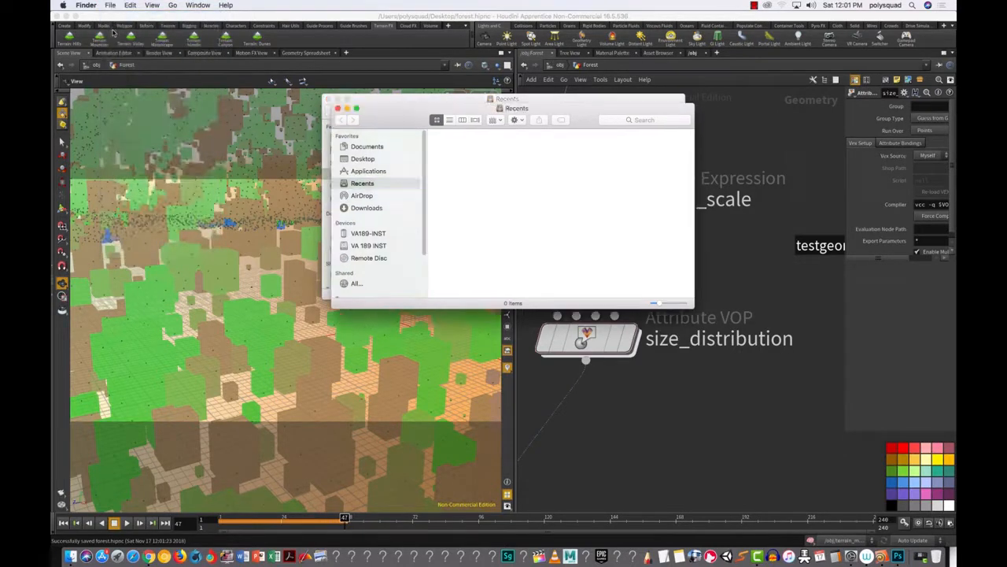
{"action": "left_click", "coordinate": [374, 199]}
{"action": "left_click_drag", "start_coordinate": [372, 110], "coordinate": [66, 265]}
Step: AirDrop forest.hipnc from the Desktop to VA189-09 and minimize both Finder windows
{"action": "left_click", "coordinate": [391, 110]}
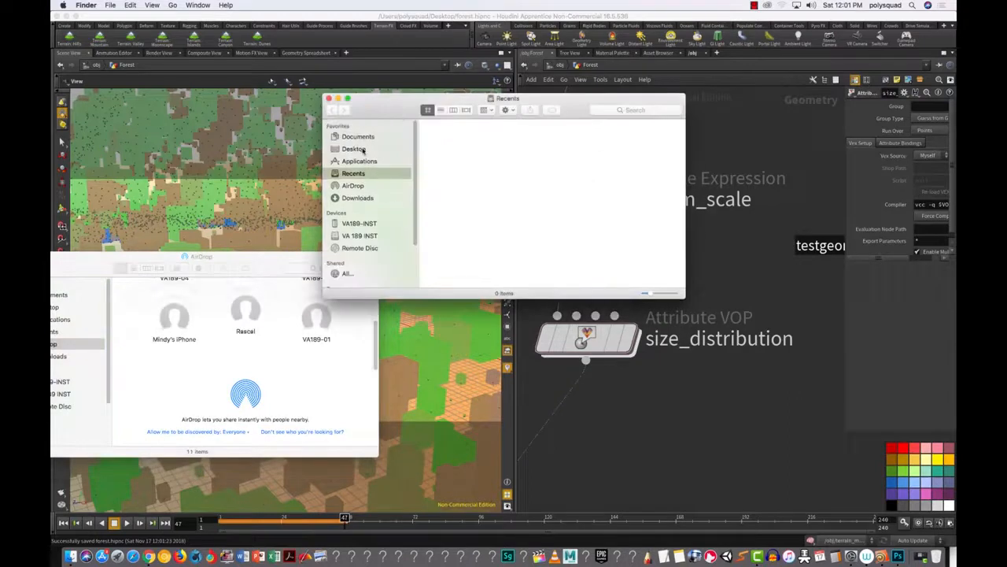
{"action": "left_click", "coordinate": [358, 149]}
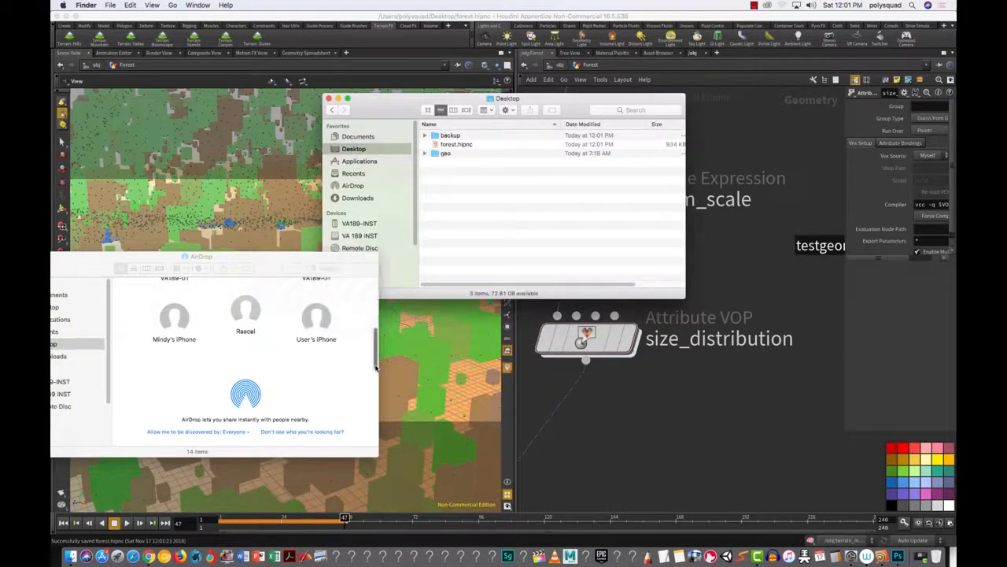
{"action": "left_click_drag", "start_coordinate": [376, 358], "coordinate": [374, 343]}
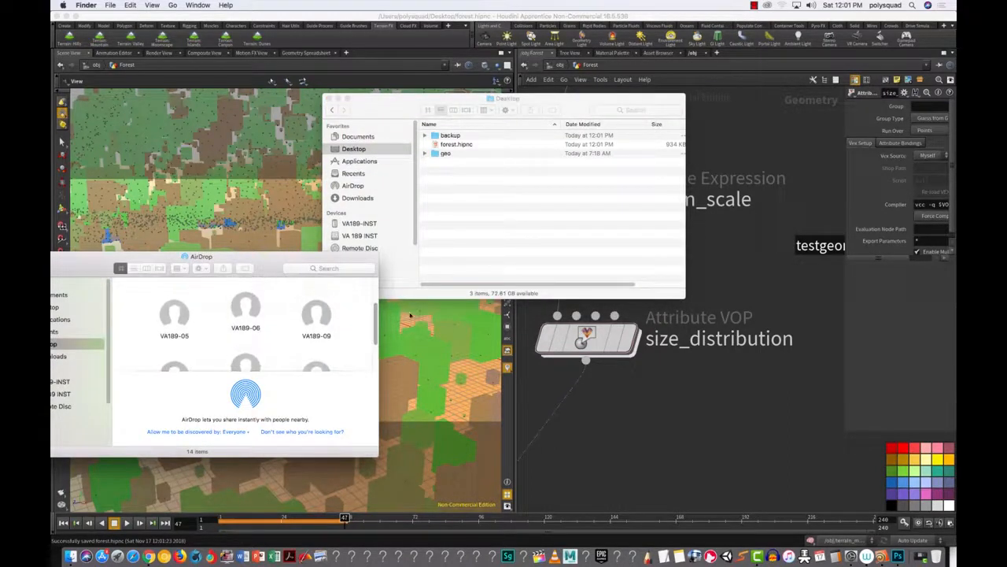
{"action": "left_click", "coordinate": [454, 152]}
{"action": "left_click_drag", "start_coordinate": [452, 145], "coordinate": [310, 322]}
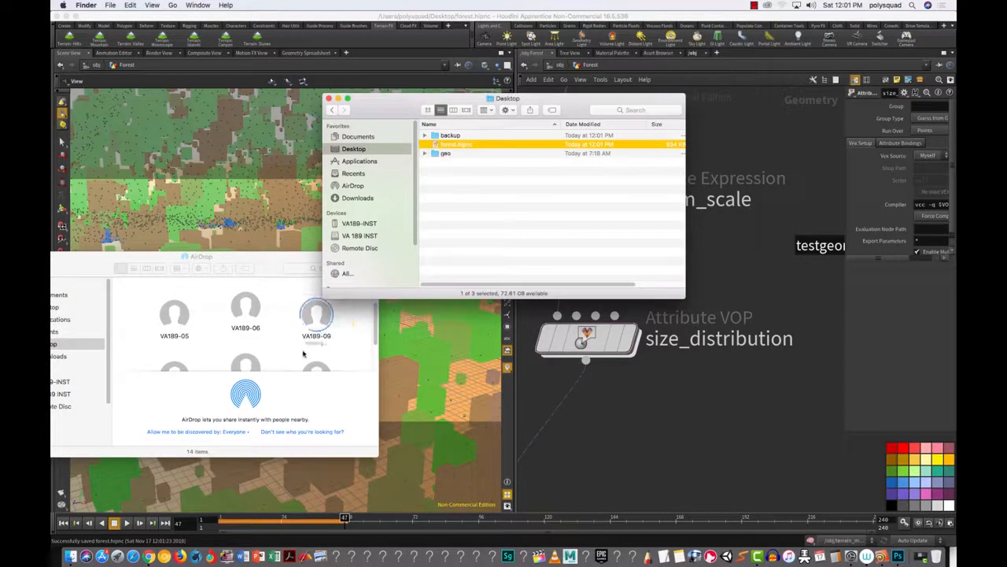
{"action": "left_click", "coordinate": [339, 99]}
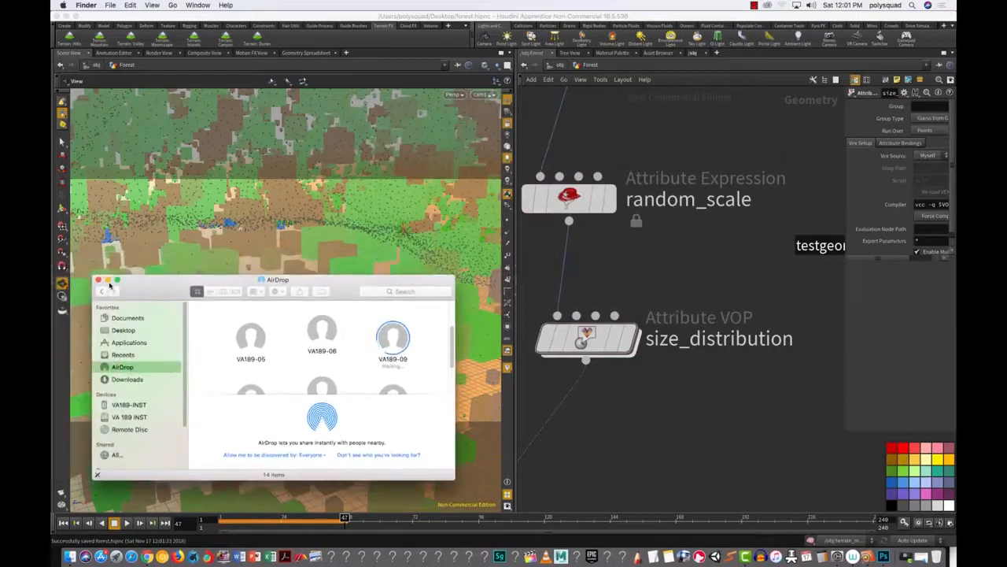
{"action": "left_click", "coordinate": [114, 282]}
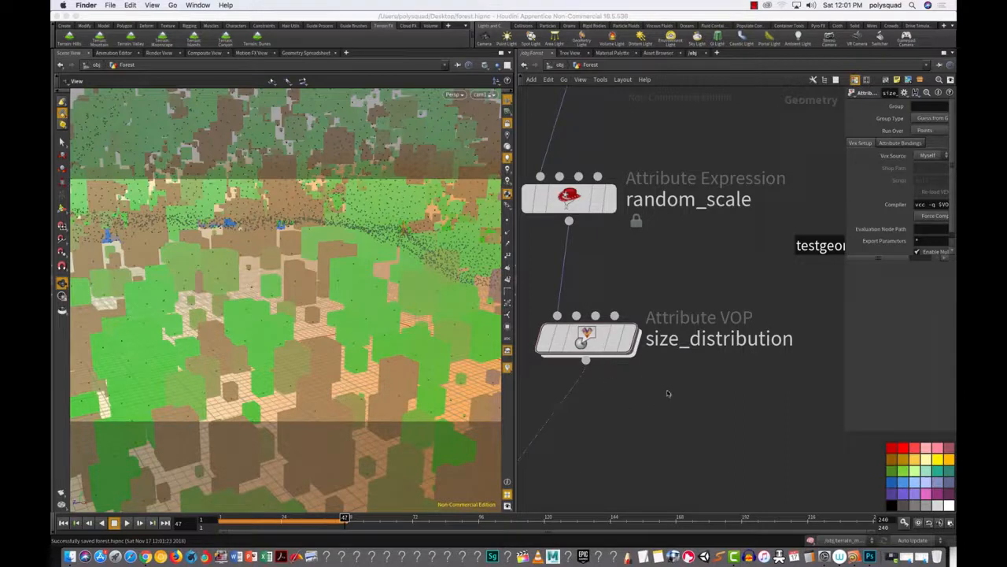
Step: Dive into size_distribution, arrange geometryvopglobal1 and geometryvopoutput1, then bring up Finder's Desktop window
{"action": "left_click", "coordinate": [598, 340]}
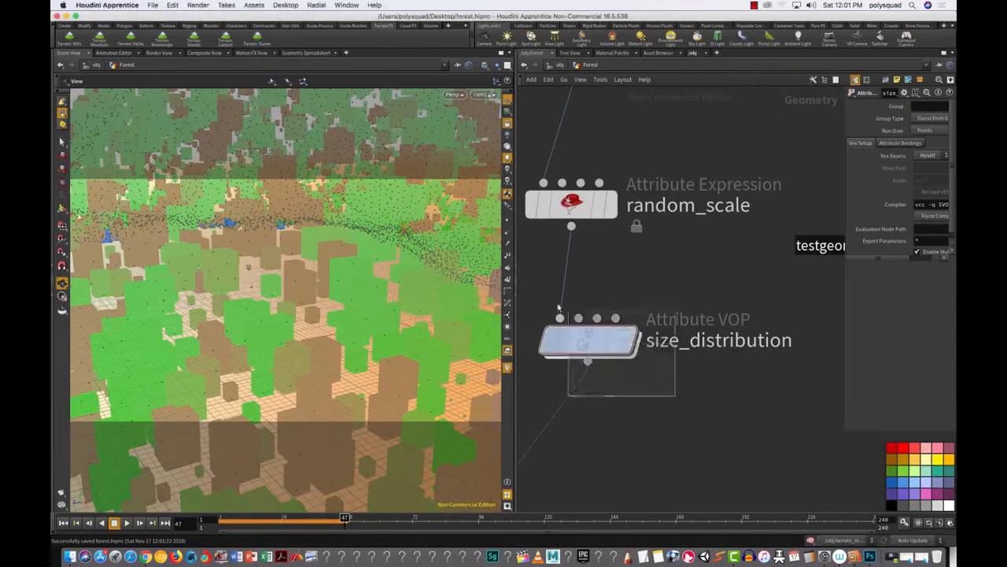
{"action": "double_click", "coordinate": [589, 352]}
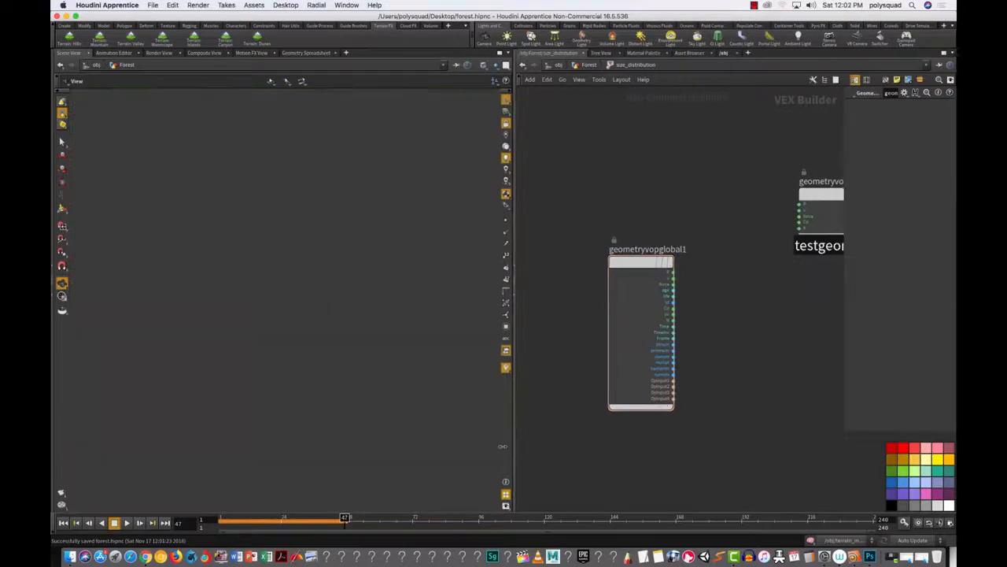
{"action": "left_click_drag", "start_coordinate": [512, 441], "coordinate": [342, 435]}
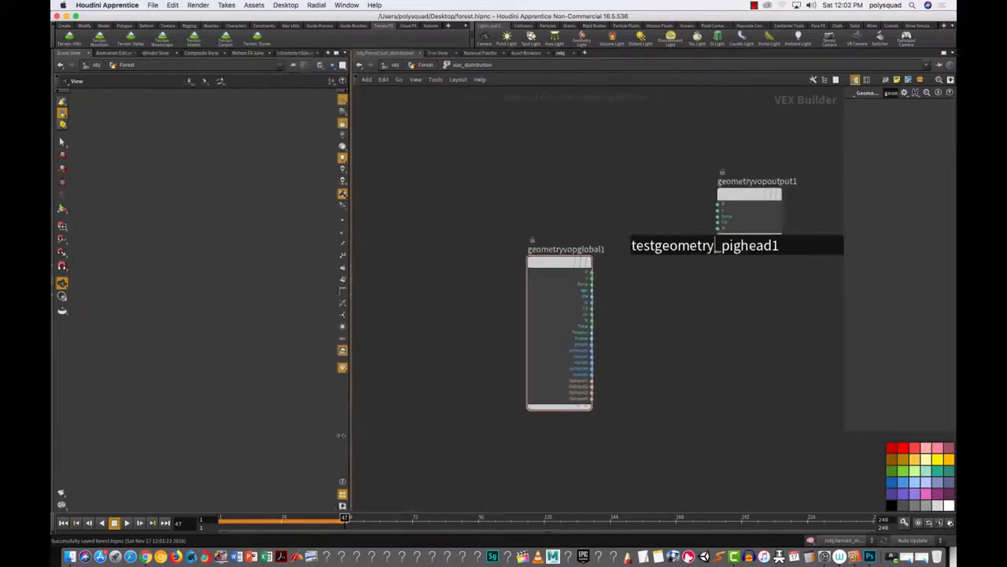
{"action": "left_click_drag", "start_coordinate": [552, 264], "coordinate": [433, 226]}
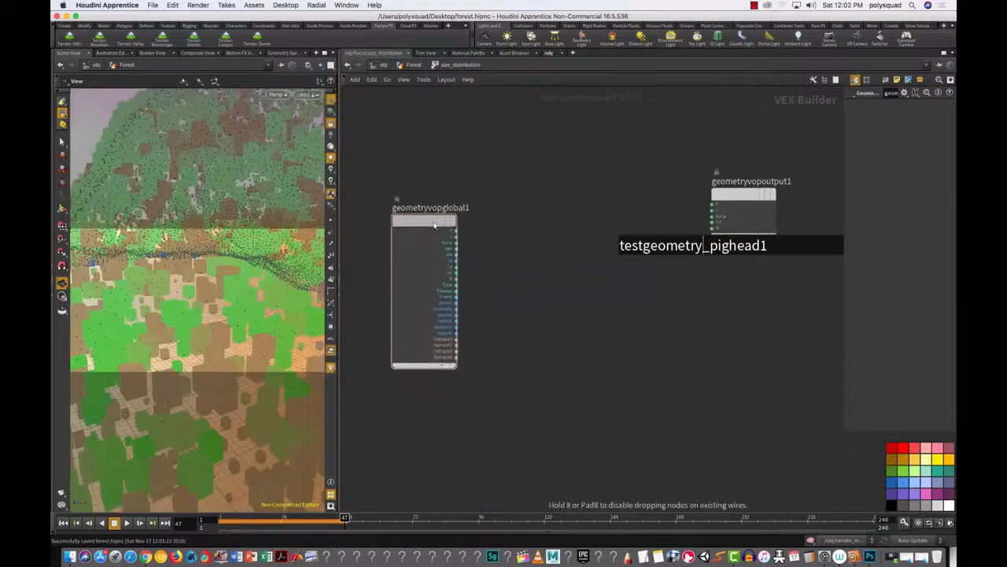
{"action": "left_click_drag", "start_coordinate": [744, 196], "coordinate": [653, 306]}
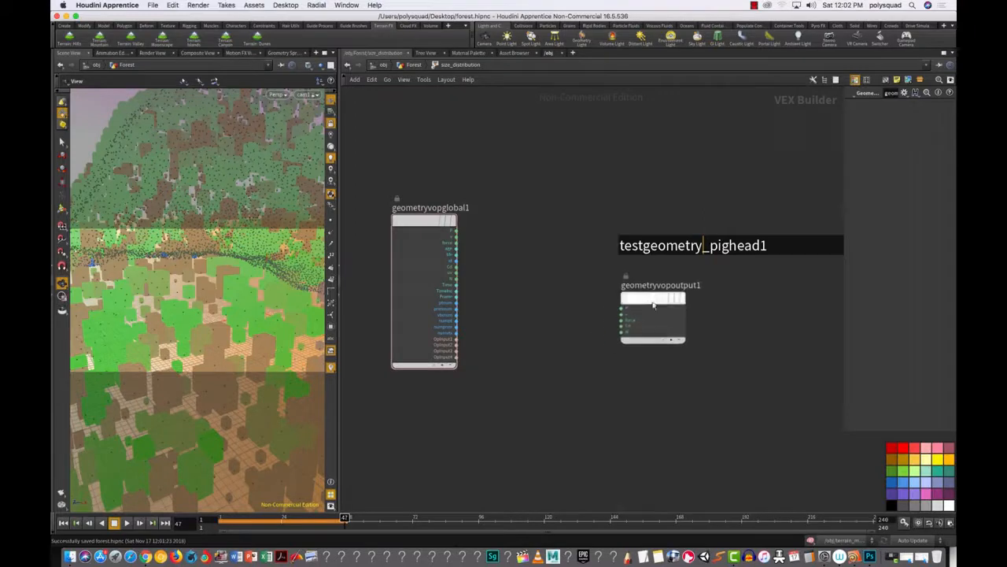
{"action": "left_click_drag", "start_coordinate": [411, 220], "coordinate": [383, 248]}
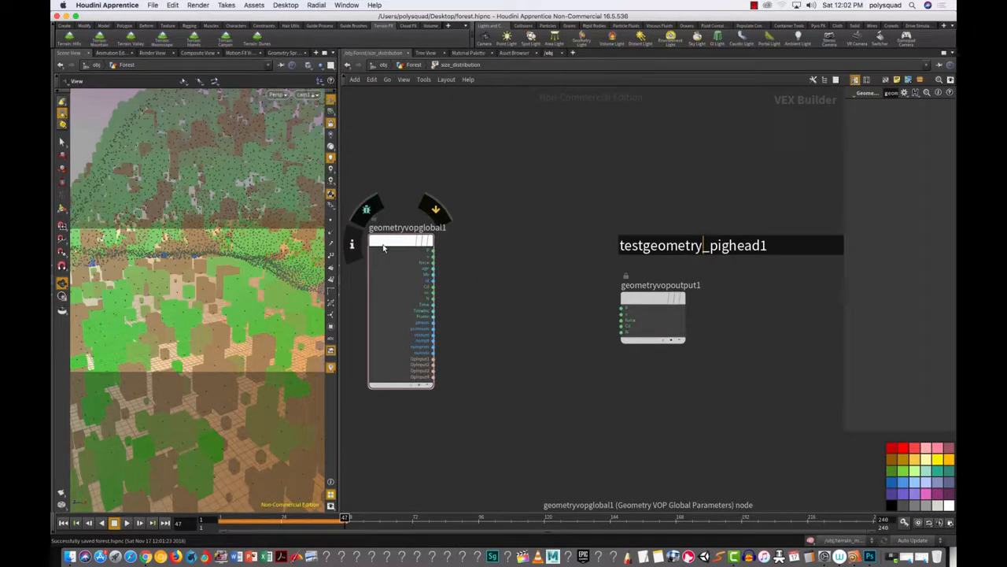
{"action": "left_click", "coordinate": [70, 557]}
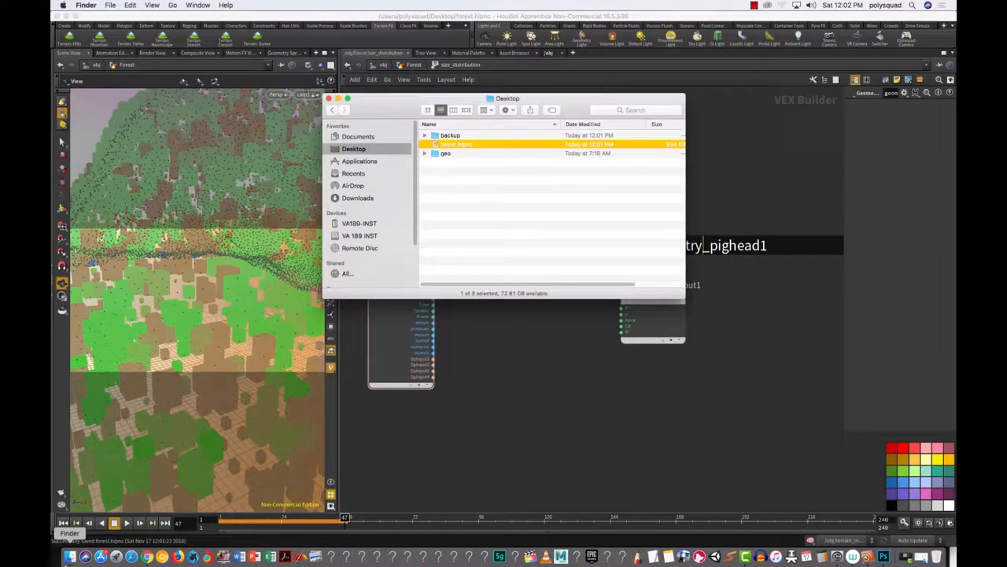
Step: Open a new AirDrop window, send forest.hipnc to VA189-09, and close the Desktop window
{"action": "left_click", "coordinate": [86, 5]}
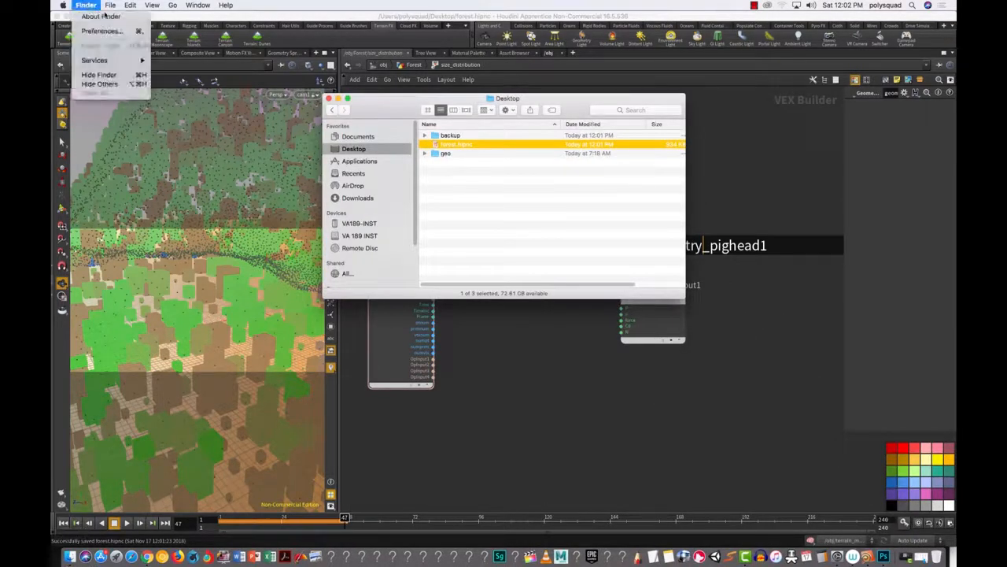
{"action": "mouse_move", "coordinate": [114, 7]}
{"action": "left_click", "coordinate": [158, 16]}
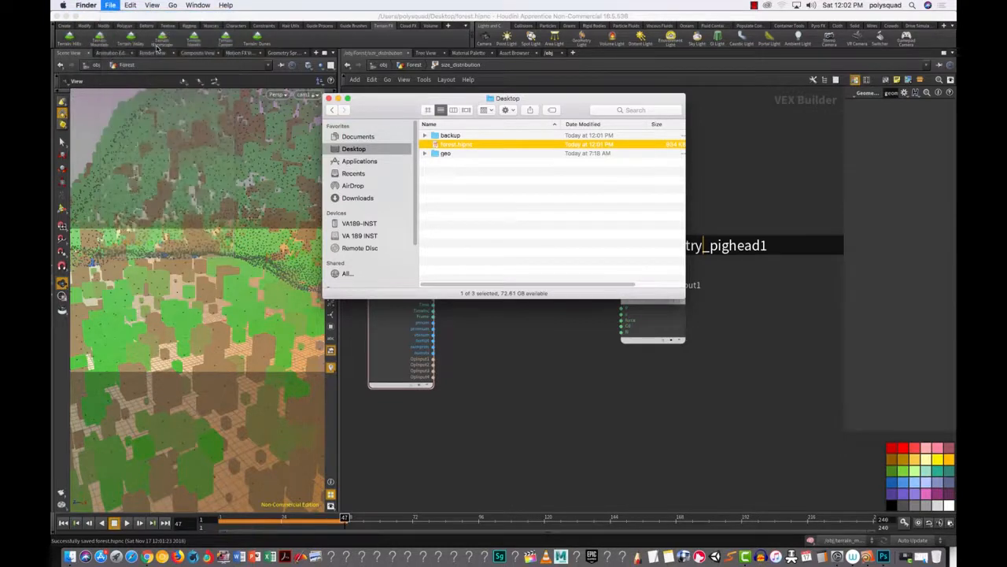
{"action": "left_click", "coordinate": [377, 195]}
{"action": "left_click_drag", "start_coordinate": [512, 100], "coordinate": [255, 205]}
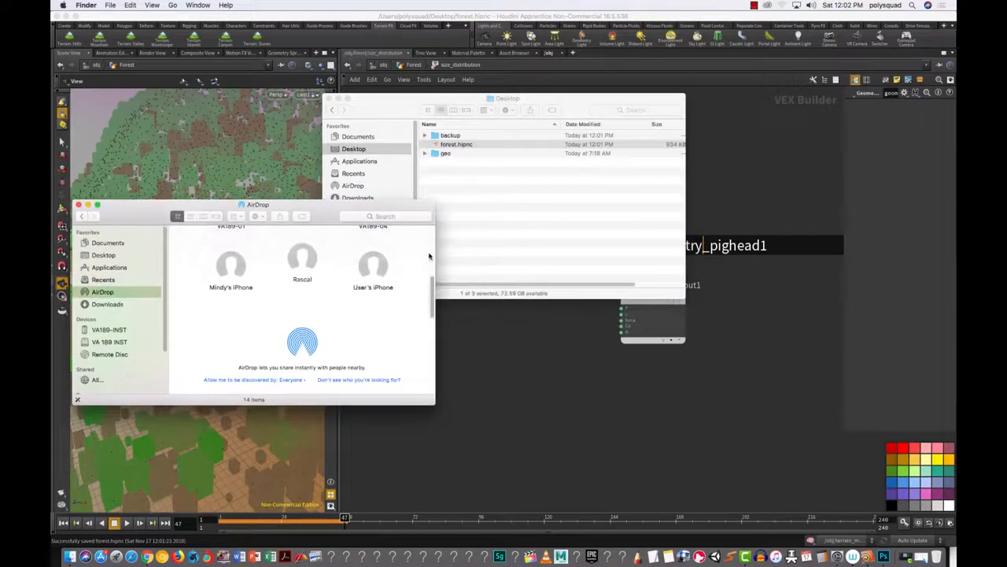
{"action": "left_click_drag", "start_coordinate": [431, 299], "coordinate": [430, 279]}
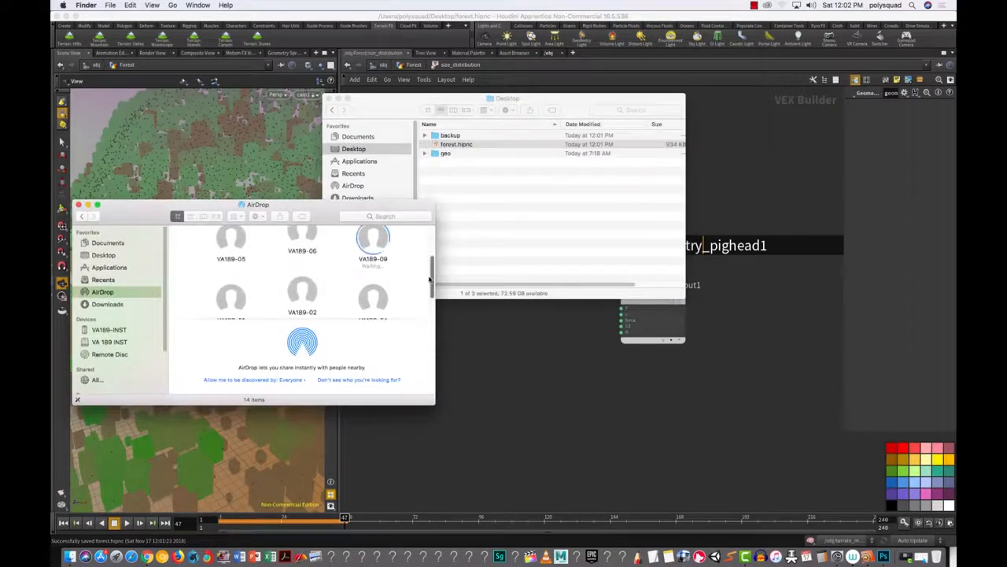
{"action": "left_click", "coordinate": [439, 153]}
{"action": "left_click_drag", "start_coordinate": [418, 171], "coordinate": [373, 244]}
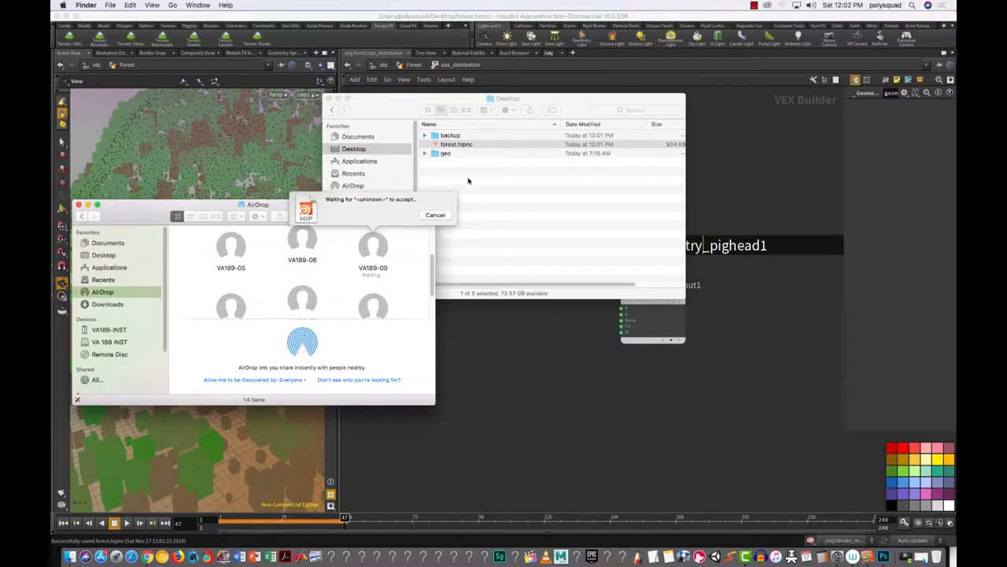
{"action": "left_click", "coordinate": [336, 98]}
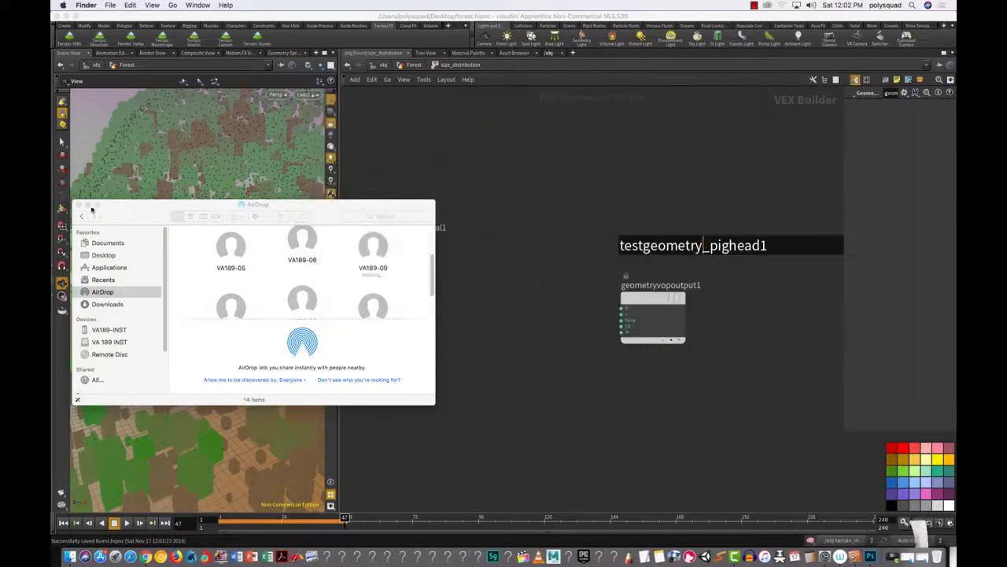
Step: Minimize the AirDrop window and go back up to the /obj/Forest network
{"action": "left_click", "coordinate": [88, 205]}
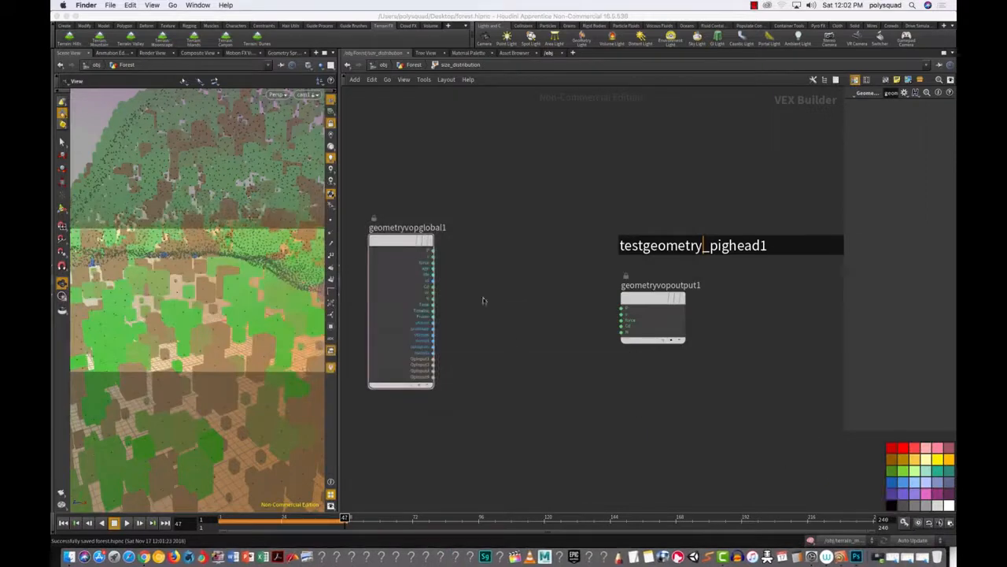
{"action": "scroll", "coordinate": [472, 323], "scroll_direction": "up", "scroll_amount": 3}
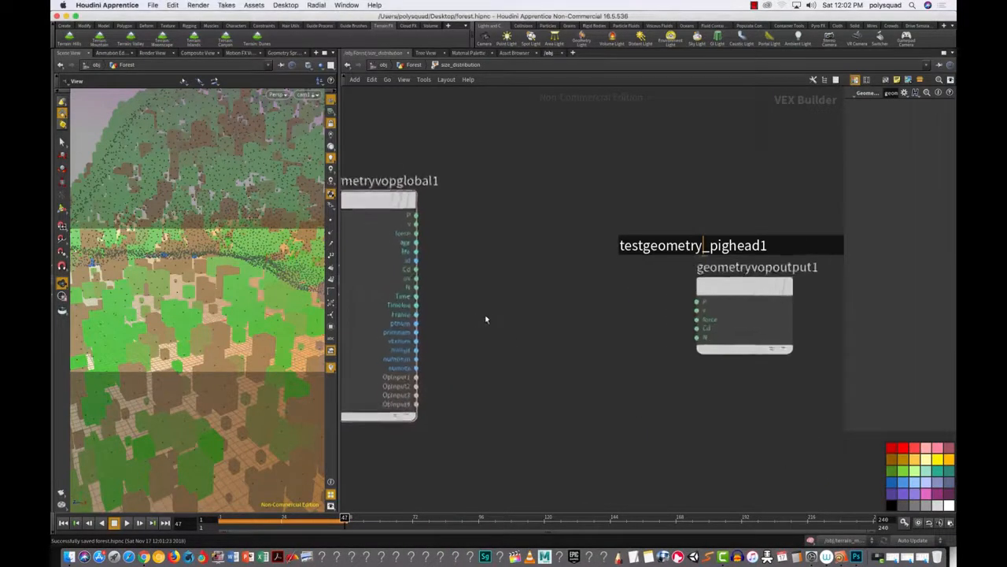
{"action": "left_click", "coordinate": [413, 65]}
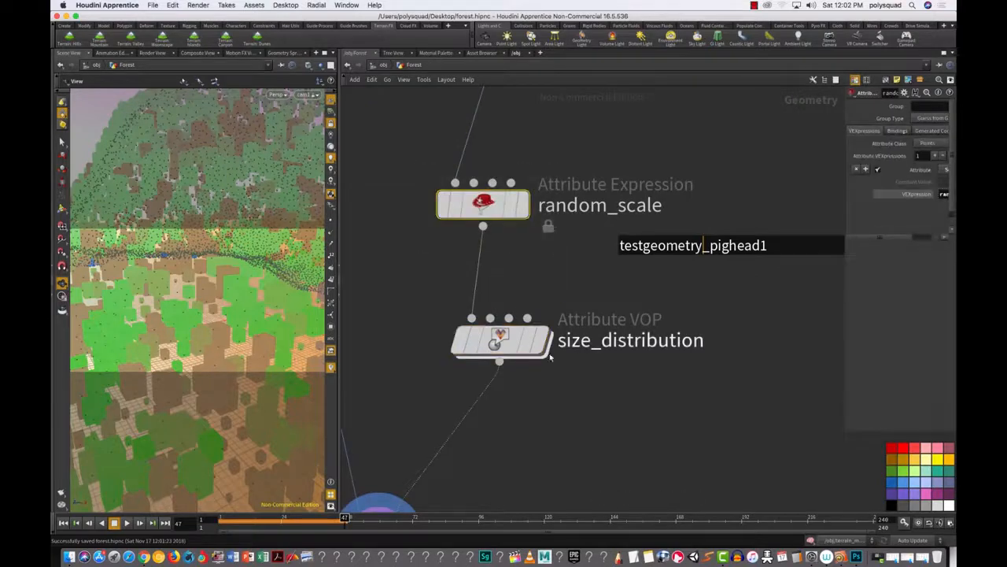
Step: Confirm random_scale writes Scale (pscale), then dive back into size_distribution
{"action": "left_click_drag", "start_coordinate": [406, 172], "coordinate": [581, 244]}
{"action": "key", "text": "p"}
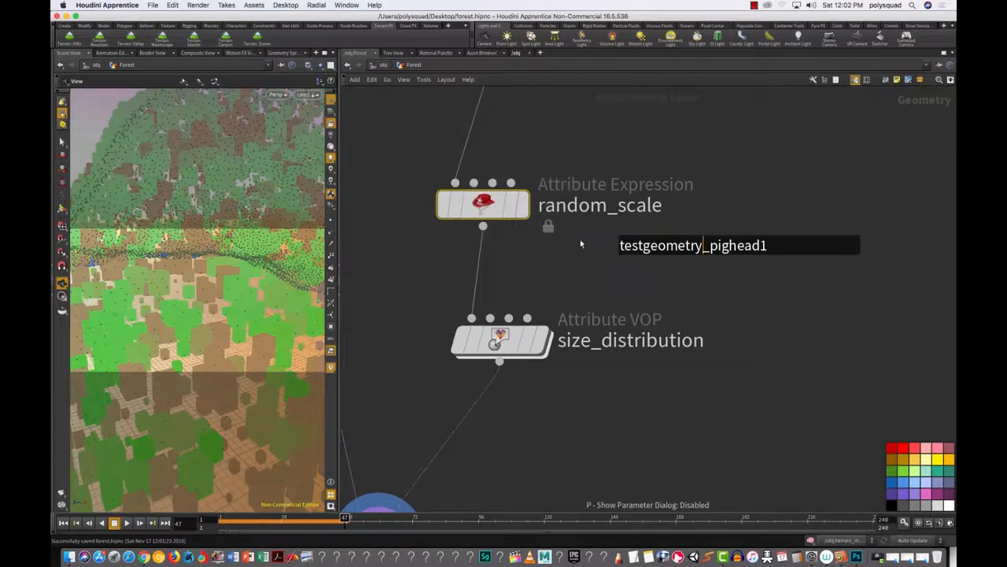
{"action": "key", "text": "p"}
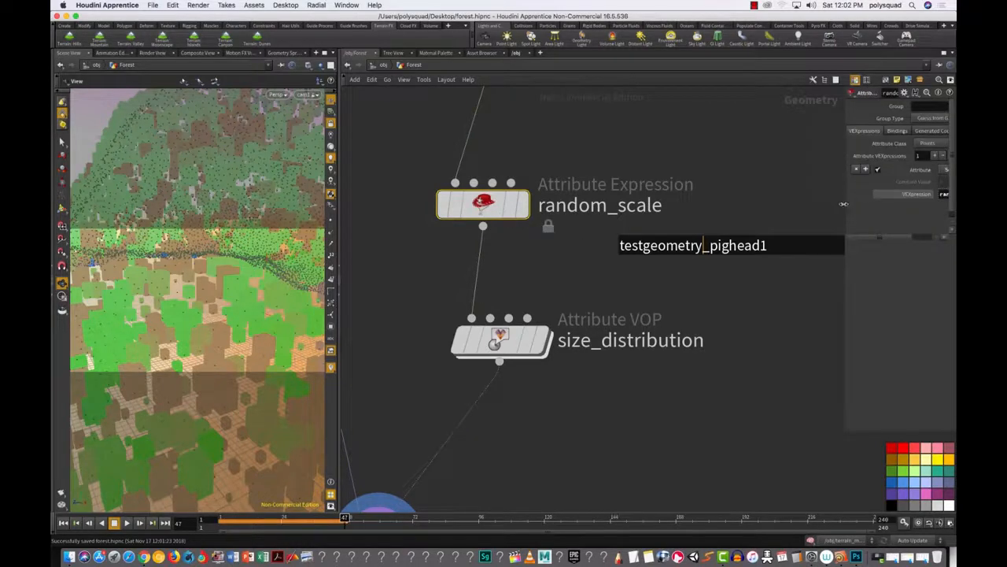
{"action": "left_click_drag", "start_coordinate": [843, 203], "coordinate": [611, 204]}
{"action": "left_click", "coordinate": [751, 171]}
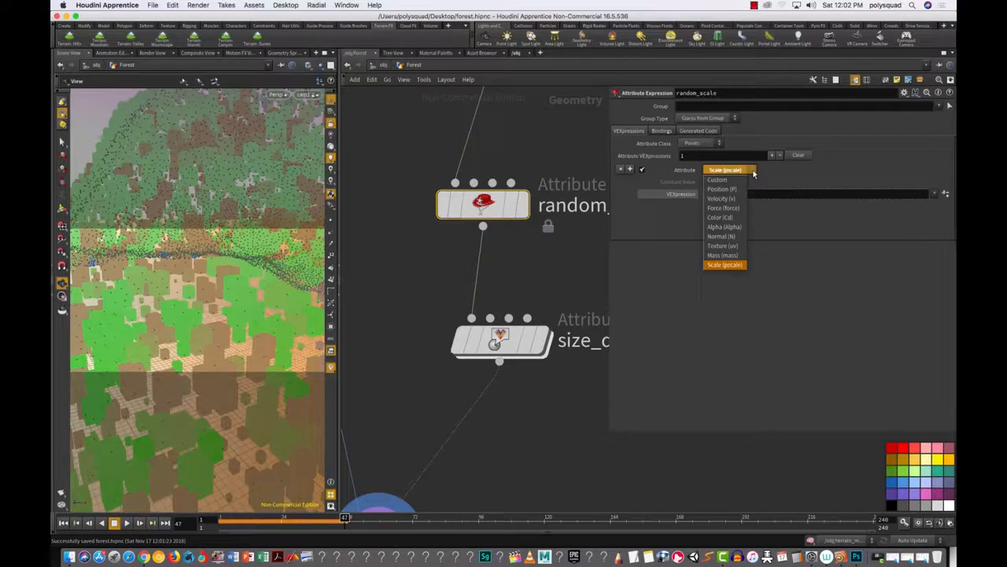
{"action": "left_click", "coordinate": [779, 172]}
{"action": "double_click", "coordinate": [502, 344]}
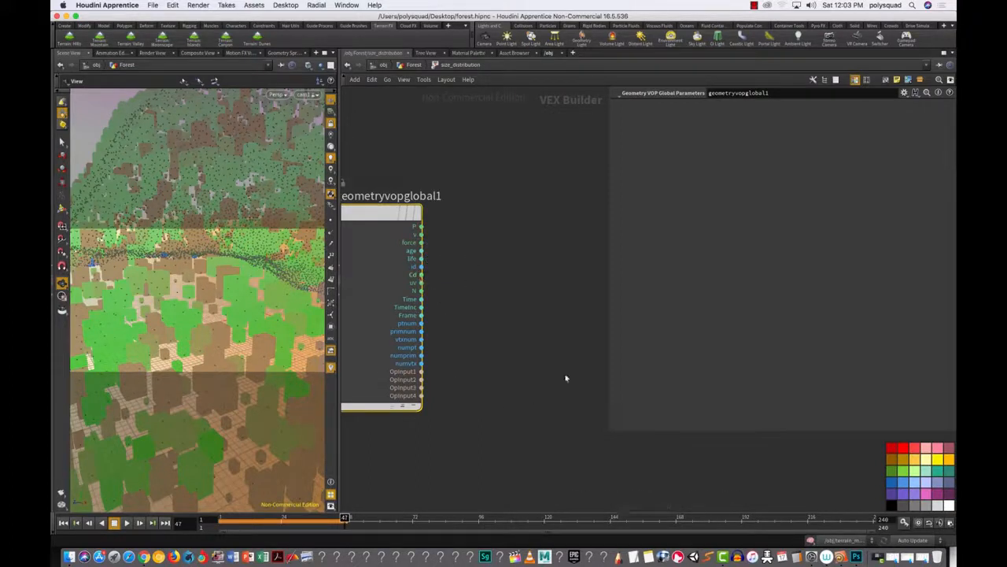
Step: Move geometryvopoutput1 above testgeometry_pighead1 and open a widened Geometry Spreadsheet
{"action": "left_click_drag", "start_coordinate": [606, 283], "coordinate": [815, 271]}
{"action": "left_click_drag", "start_coordinate": [711, 303], "coordinate": [679, 166]}
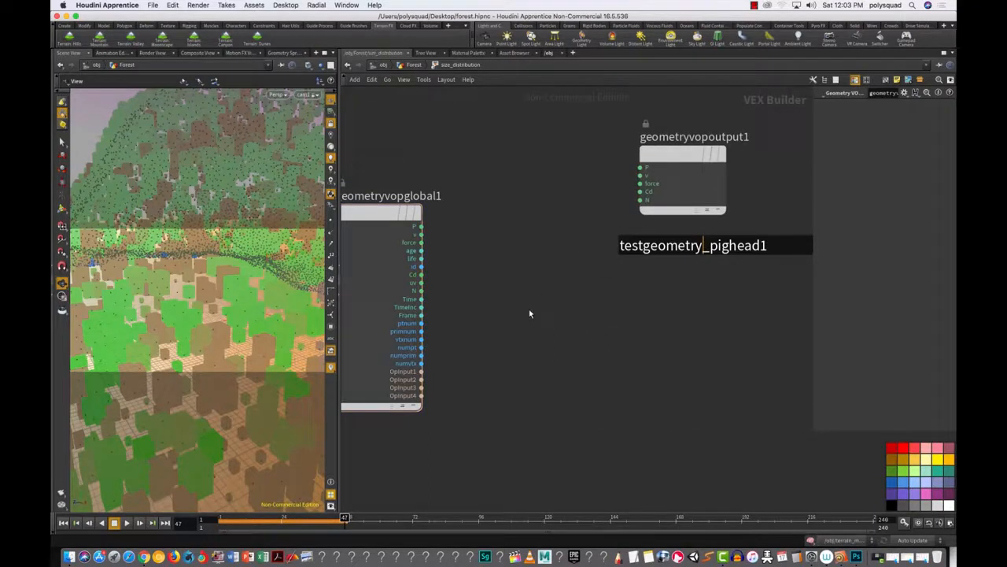
{"action": "left_click", "coordinate": [282, 53]}
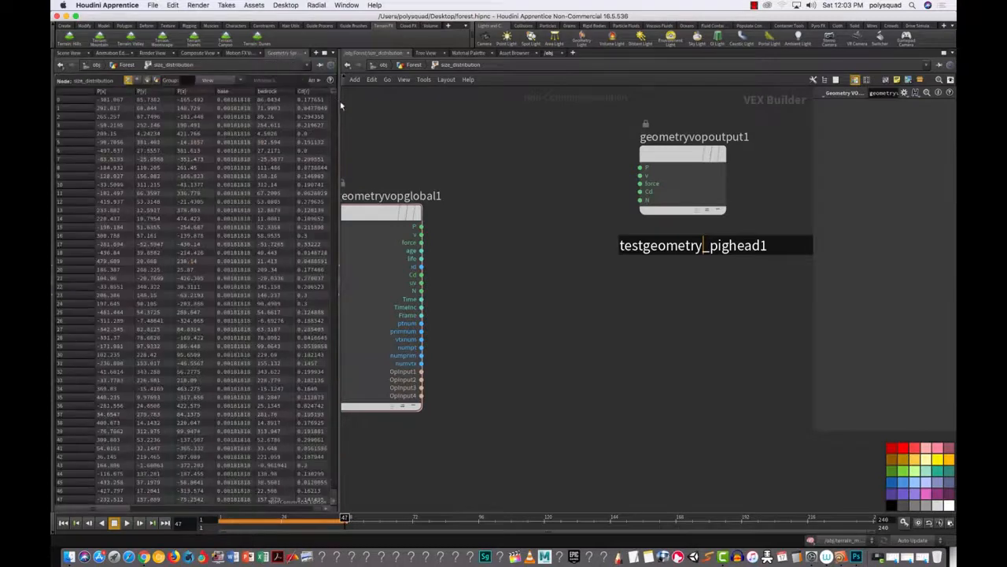
{"action": "left_click_drag", "start_coordinate": [337, 104], "coordinate": [461, 104]}
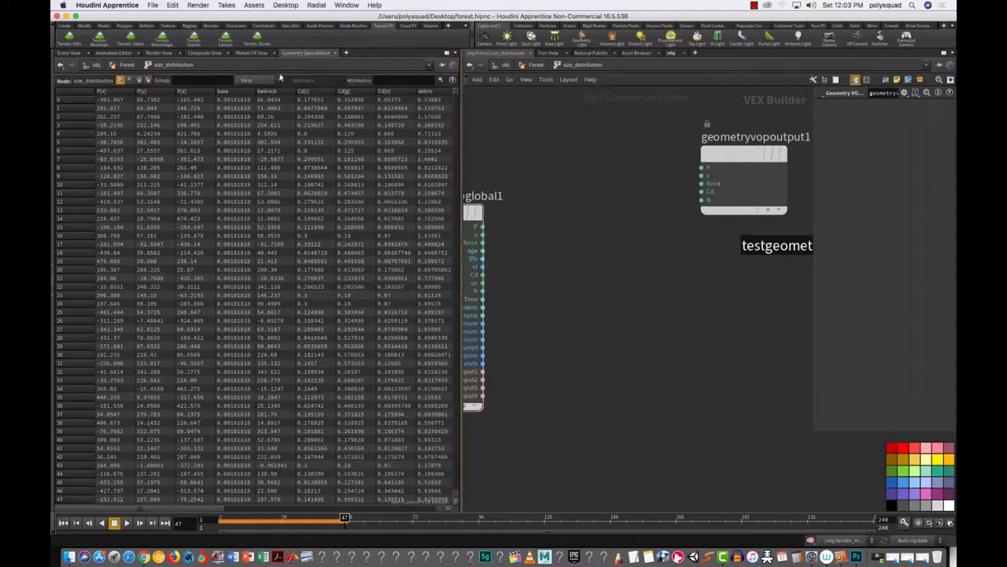
Step: Show only the pscale column, sort it ascending then descending, and restore point-number order
{"action": "left_click", "coordinate": [251, 82]}
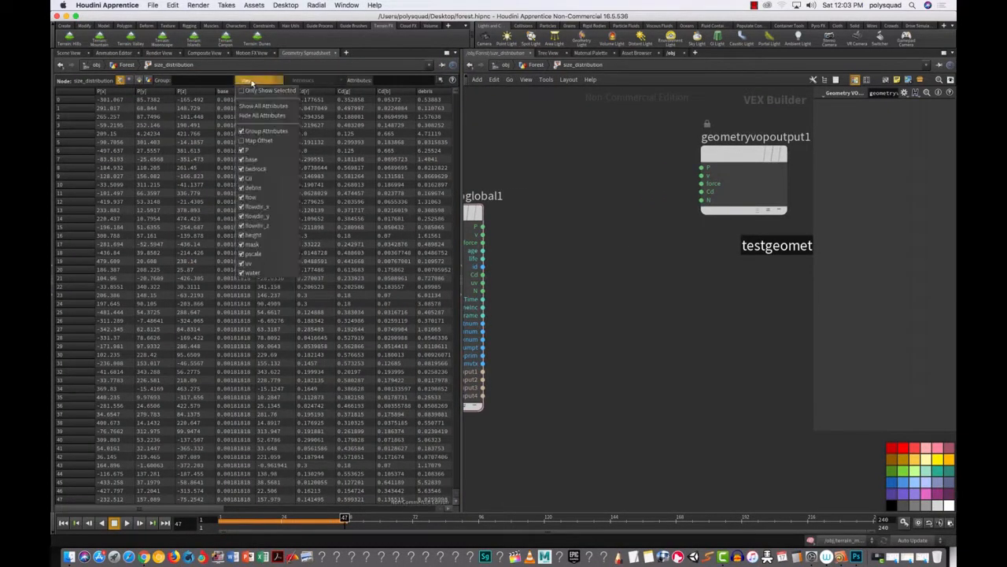
{"action": "left_click", "coordinate": [255, 118]}
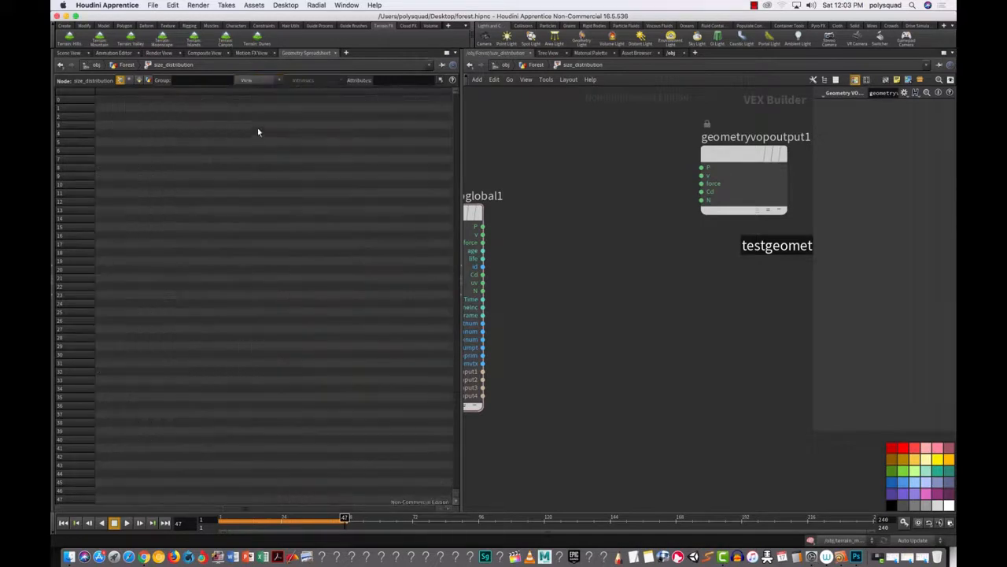
{"action": "left_click", "coordinate": [262, 81]}
{"action": "left_click", "coordinate": [262, 254]}
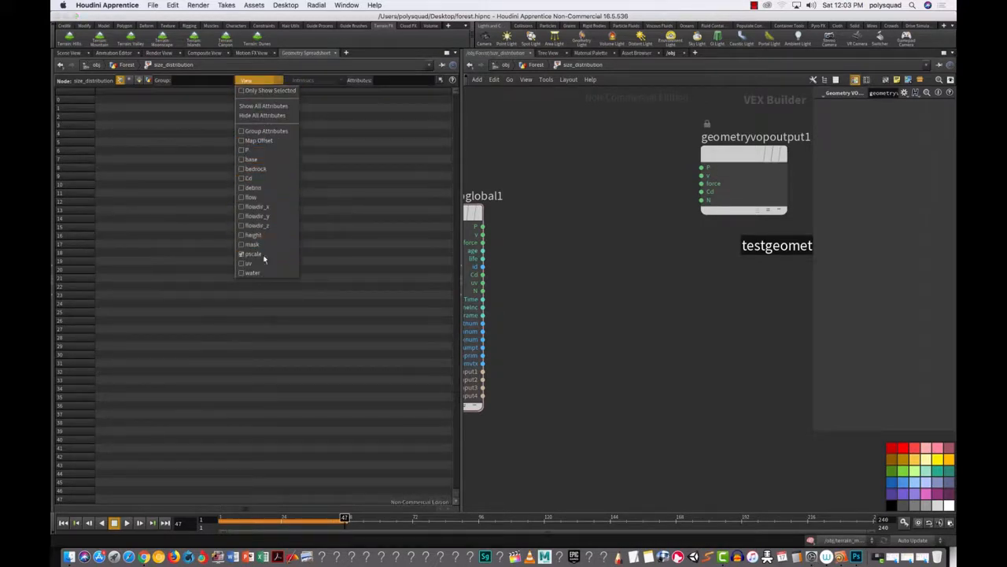
{"action": "left_click", "coordinate": [265, 82]}
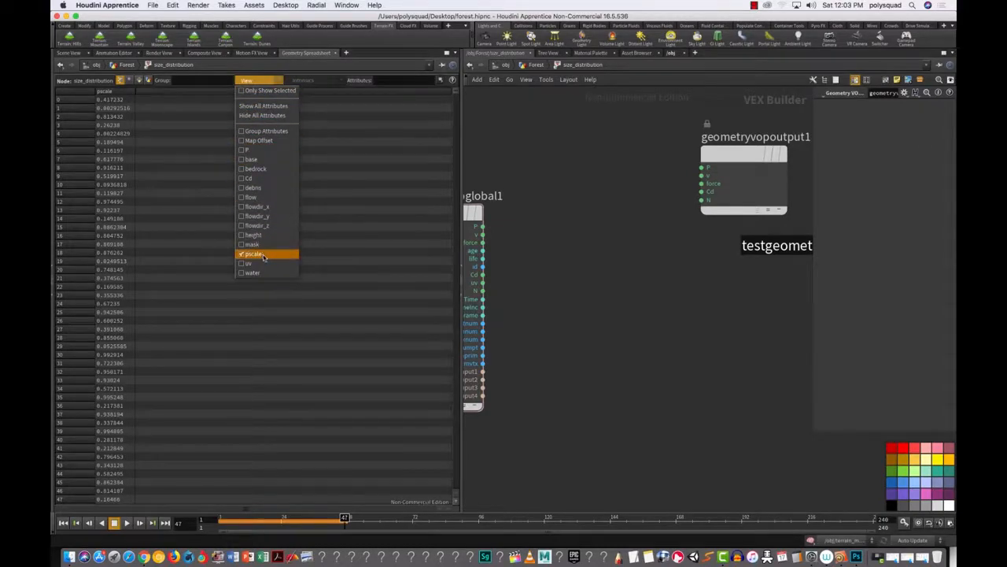
{"action": "left_click", "coordinate": [124, 100]}
{"action": "left_click", "coordinate": [122, 93]}
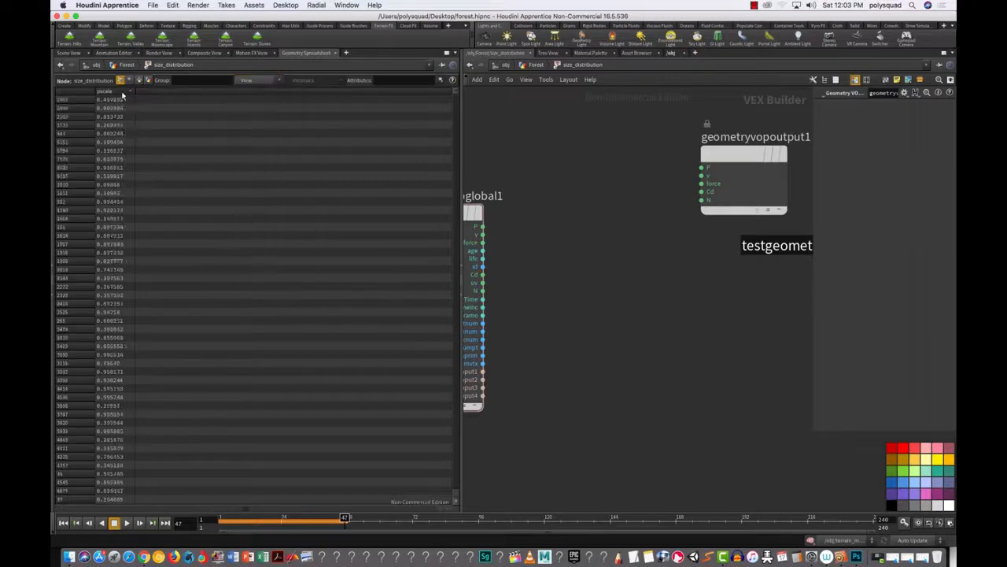
{"action": "left_click", "coordinate": [122, 94]}
{"action": "left_click", "coordinate": [81, 93]}
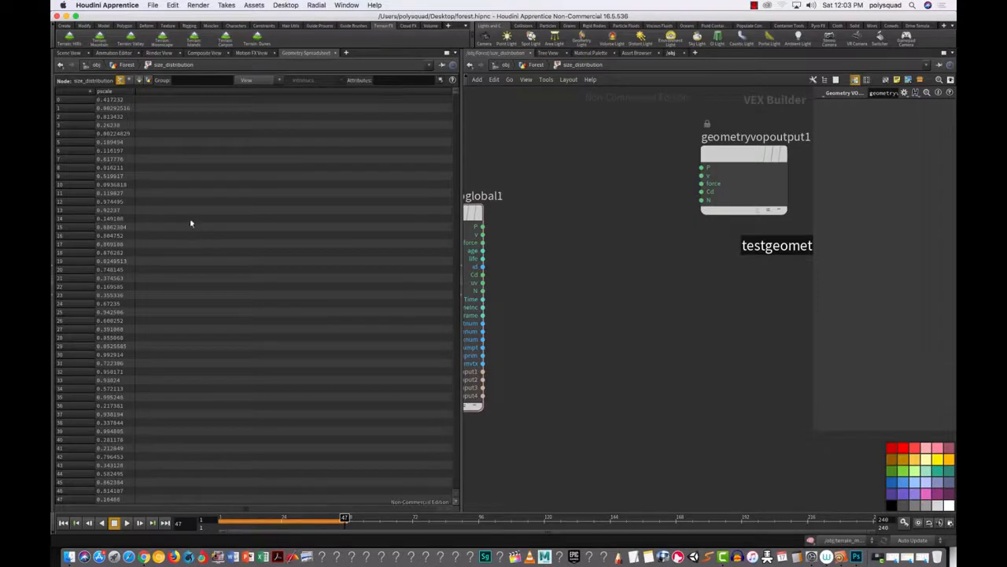
Step: Return to the Scene View and add a Bind node to the VOP network
{"action": "key", "text": "ctrl+1"}
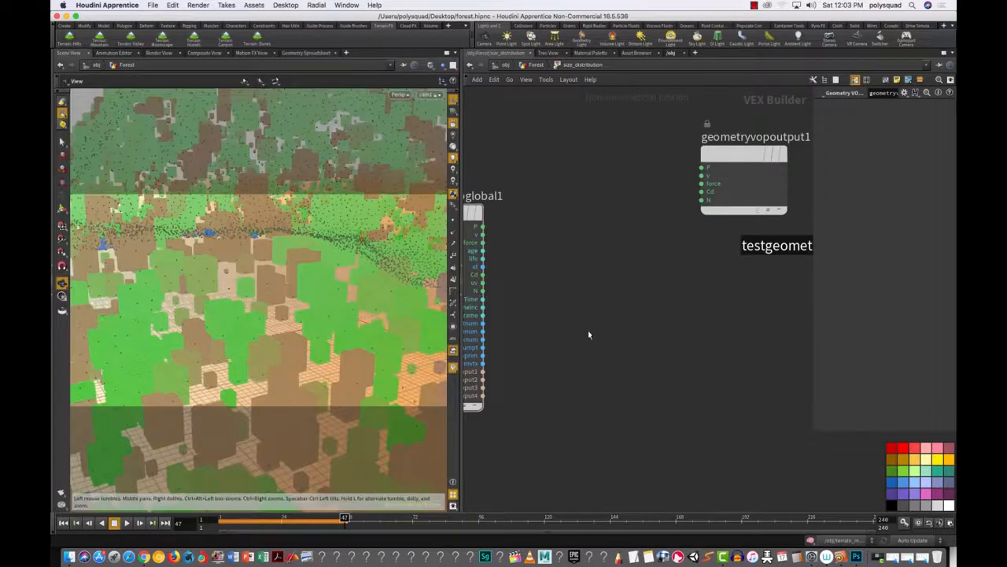
{"action": "key", "text": "Tab"}
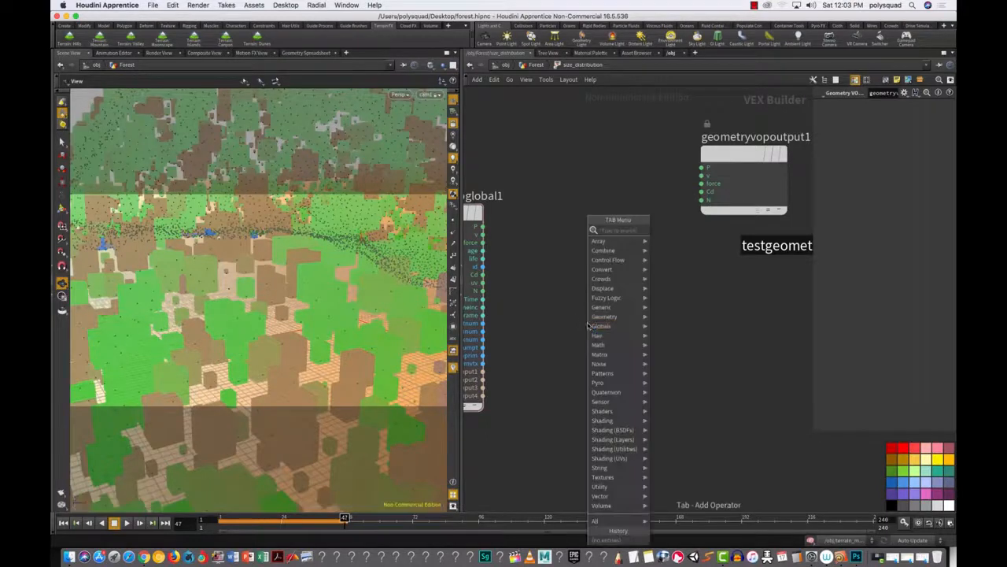
{"action": "mouse_move", "coordinate": [598, 336]}
{"action": "type", "text": "bind"}
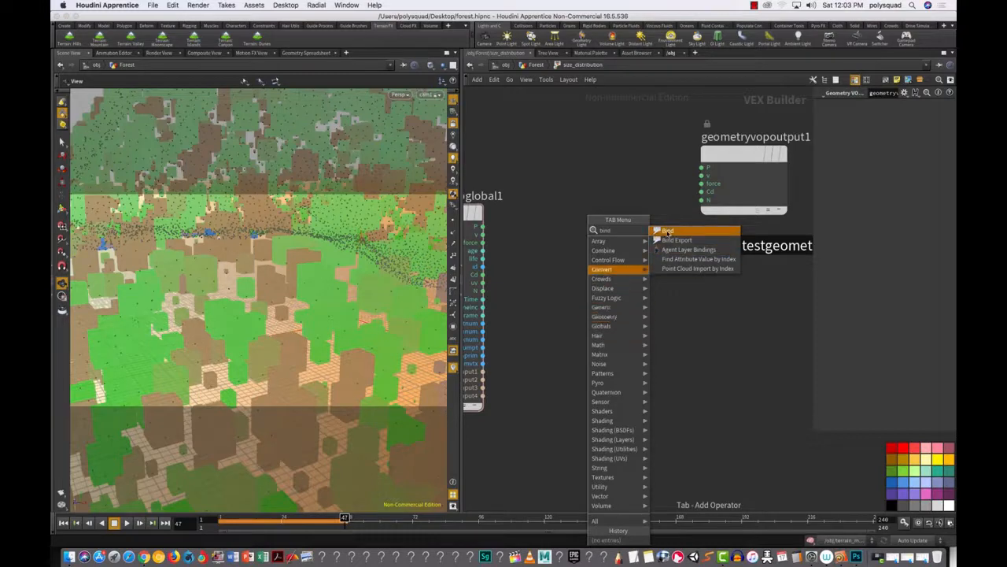
{"action": "key", "text": "Return"}
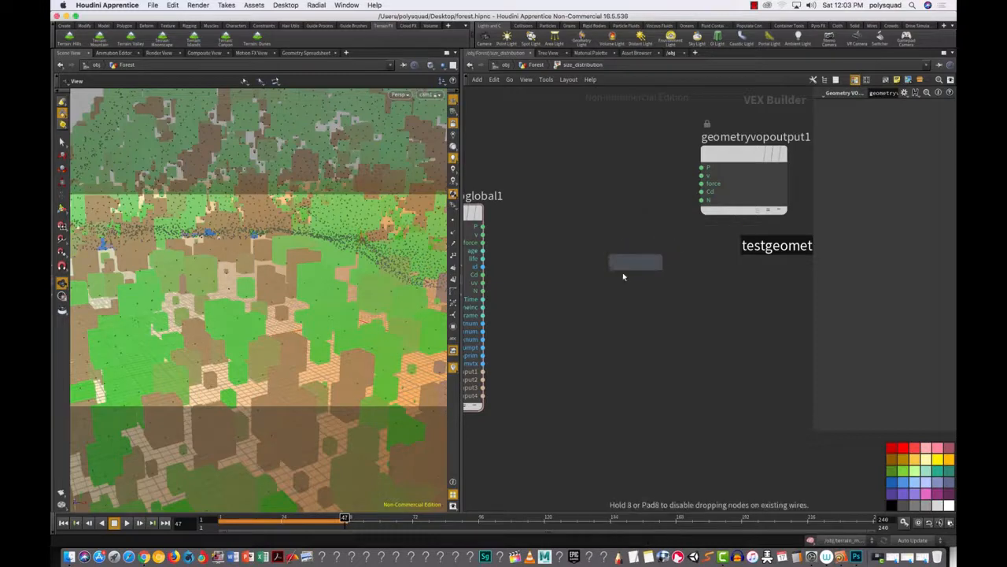
{"action": "left_click", "coordinate": [578, 328]}
Step: Select bind1 and set its Name parameter to pscale
{"action": "left_click_drag", "start_coordinate": [629, 384], "coordinate": [521, 295]}
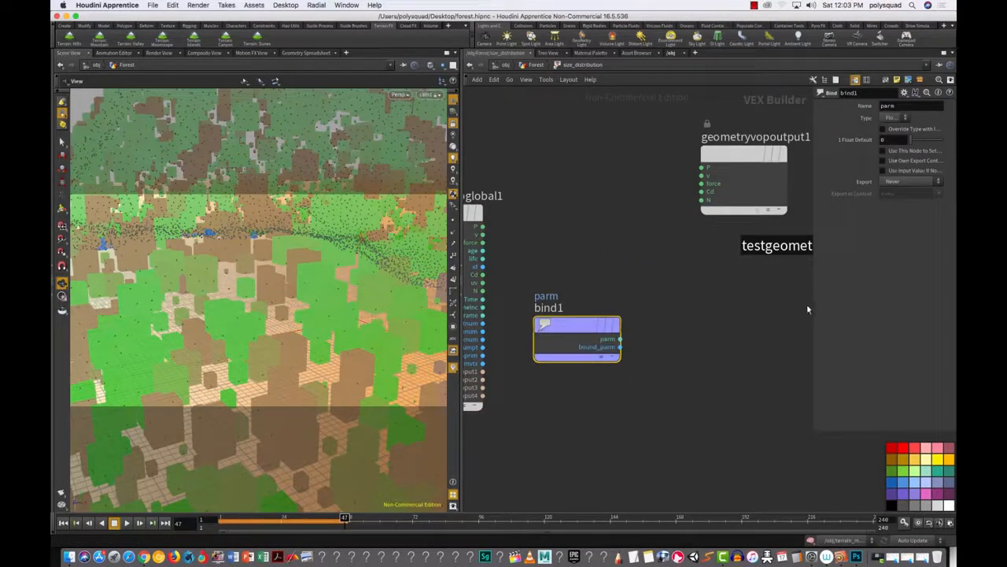
{"action": "left_click_drag", "start_coordinate": [810, 304], "coordinate": [768, 304]}
{"action": "scroll", "coordinate": [543, 277], "scroll_direction": "up", "scroll_amount": 2}
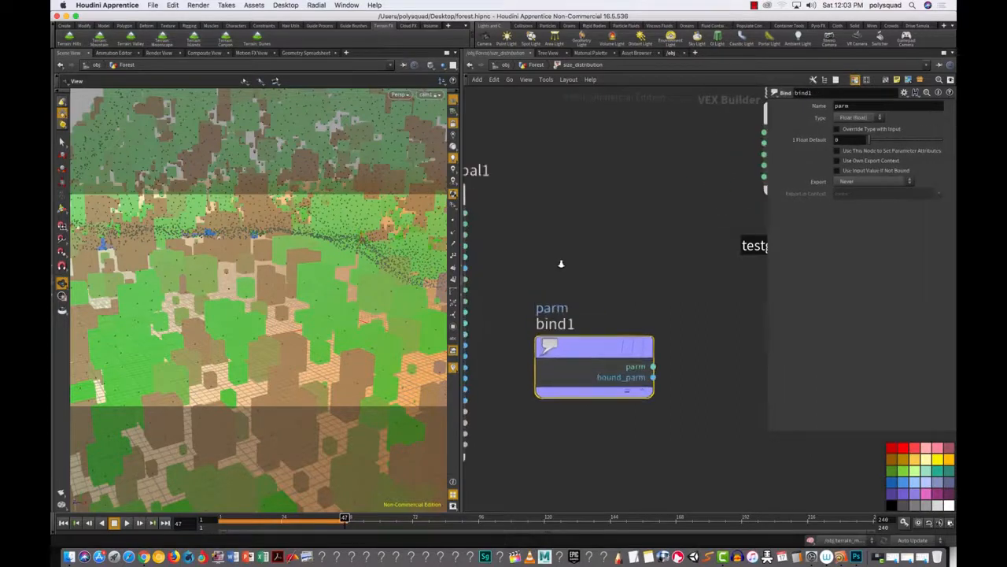
{"action": "middle_click_drag", "start_coordinate": [548, 275], "coordinate": [603, 262]}
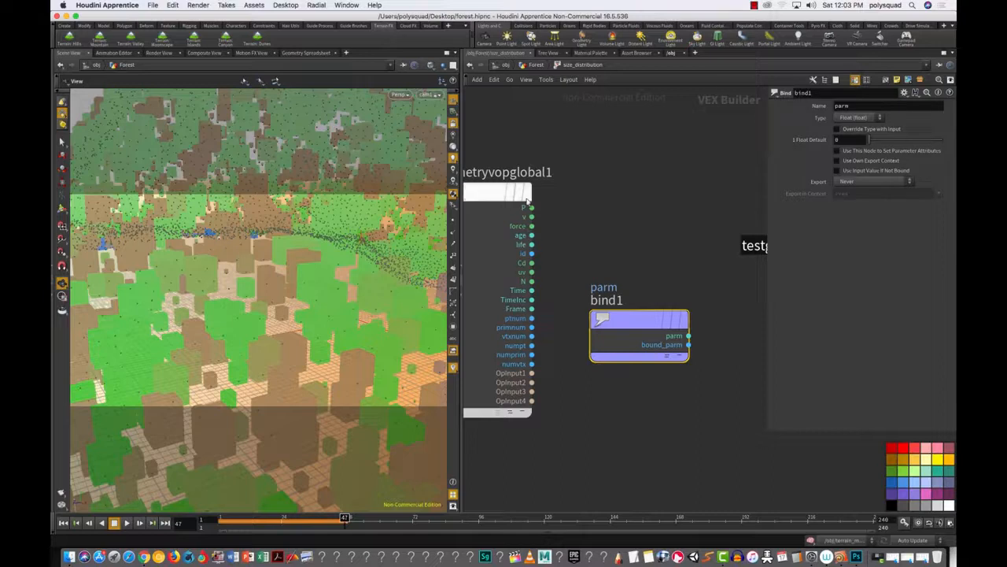
{"action": "left_click_drag", "start_coordinate": [573, 227], "coordinate": [697, 411]}
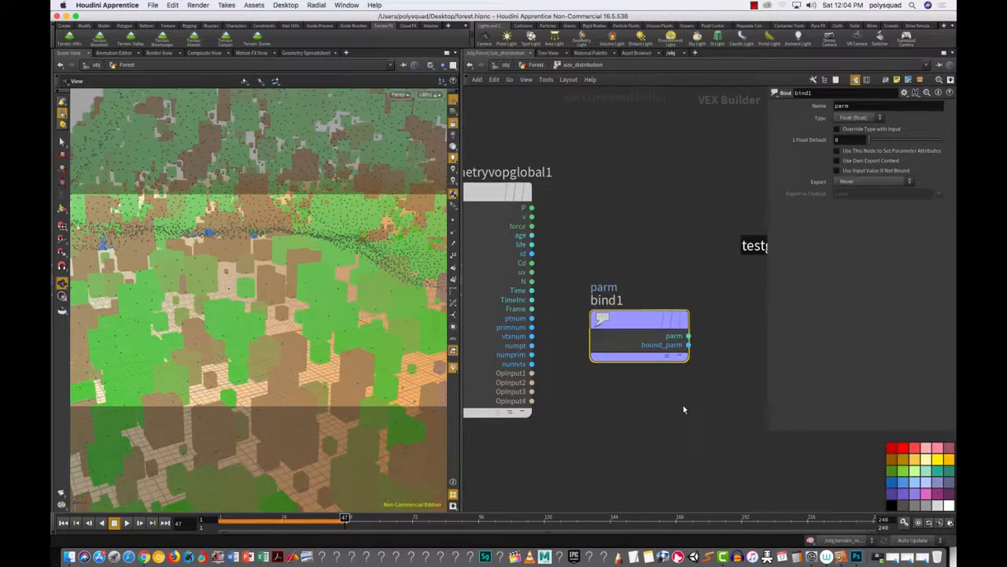
{"action": "double_click", "coordinate": [851, 106]}
{"action": "type", "text": "pscale"}
{"action": "key", "text": "Return"}
Step: Bring the Photoshop notes forward and add an empty Layer 1 above Background
{"action": "left_click", "coordinate": [857, 556]}
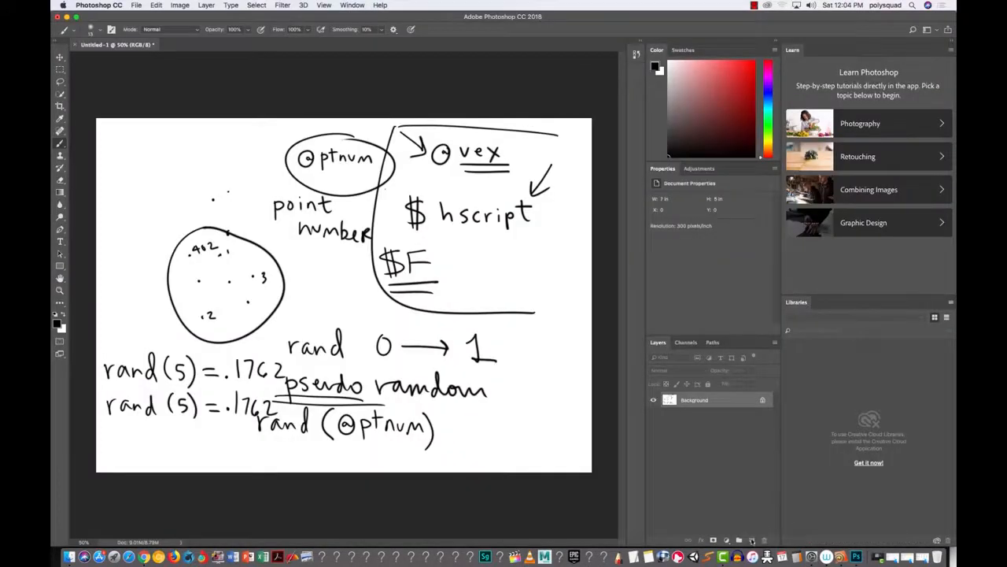
{"action": "left_click", "coordinate": [752, 541]}
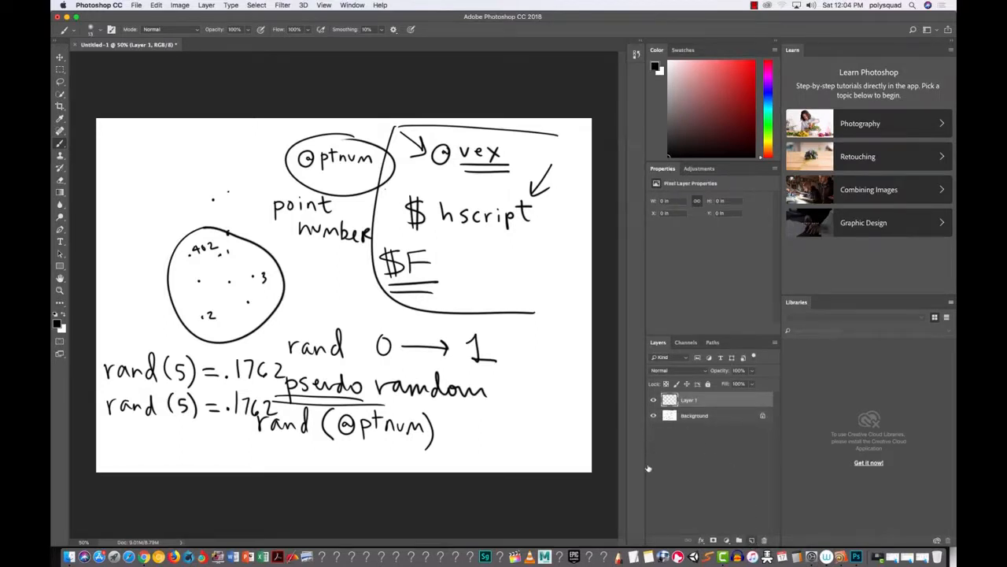
Step: Fill Layer 1 with white using the Paint Bucket to cover the Background notes
{"action": "left_click", "coordinate": [653, 416]}
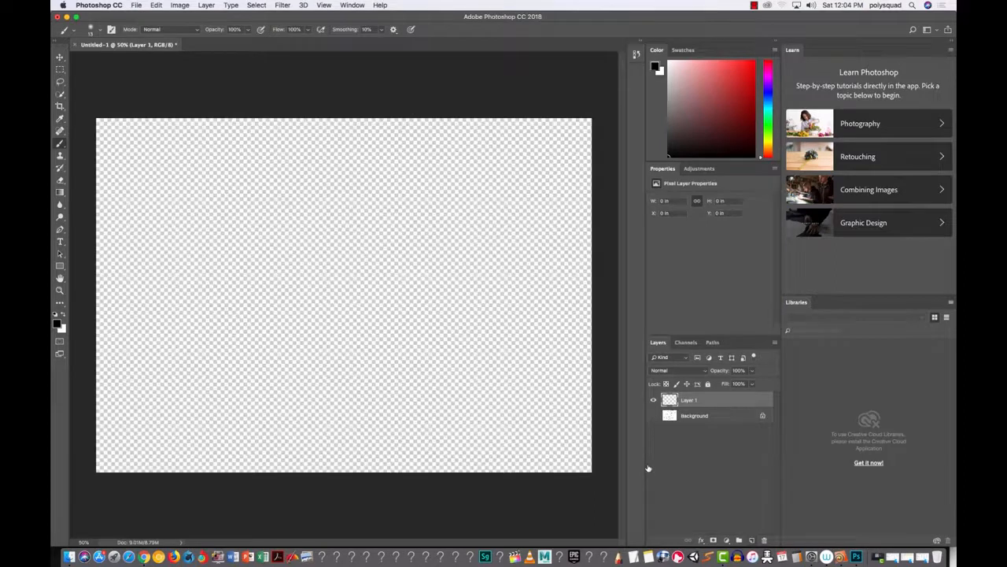
{"action": "left_click", "coordinate": [653, 415]}
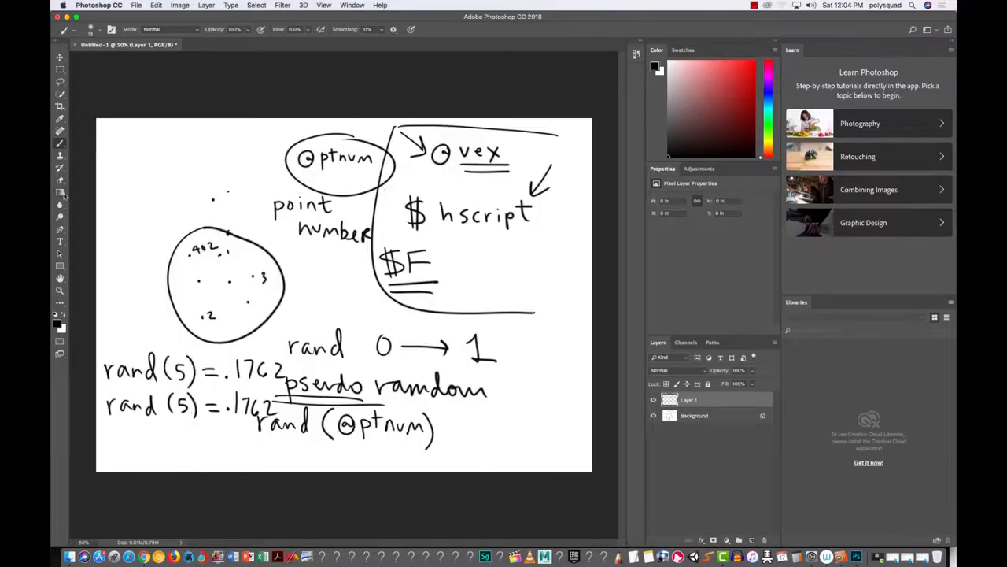
{"action": "left_click", "coordinate": [60, 192]}
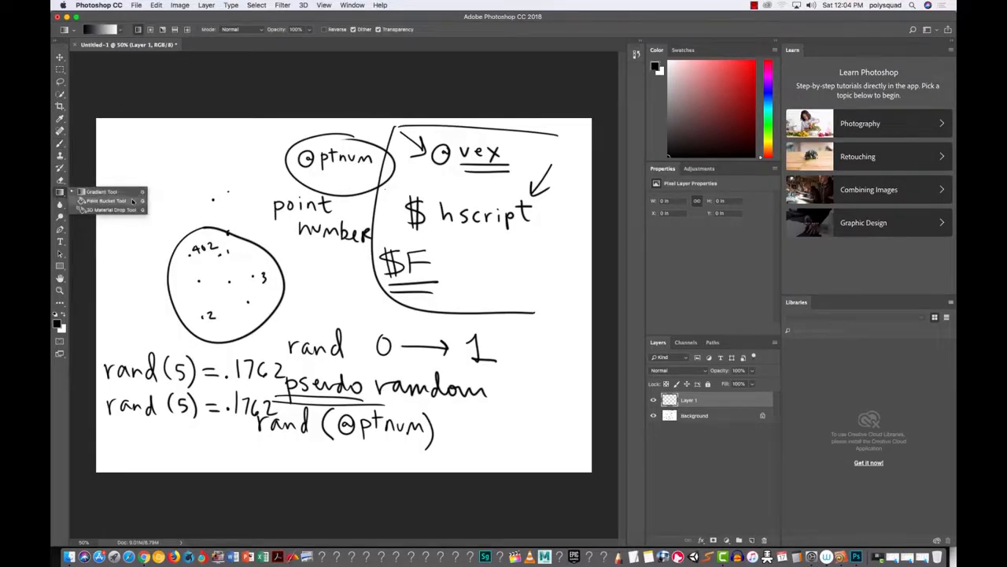
{"action": "left_click", "coordinate": [140, 201]}
{"action": "left_click", "coordinate": [653, 416]}
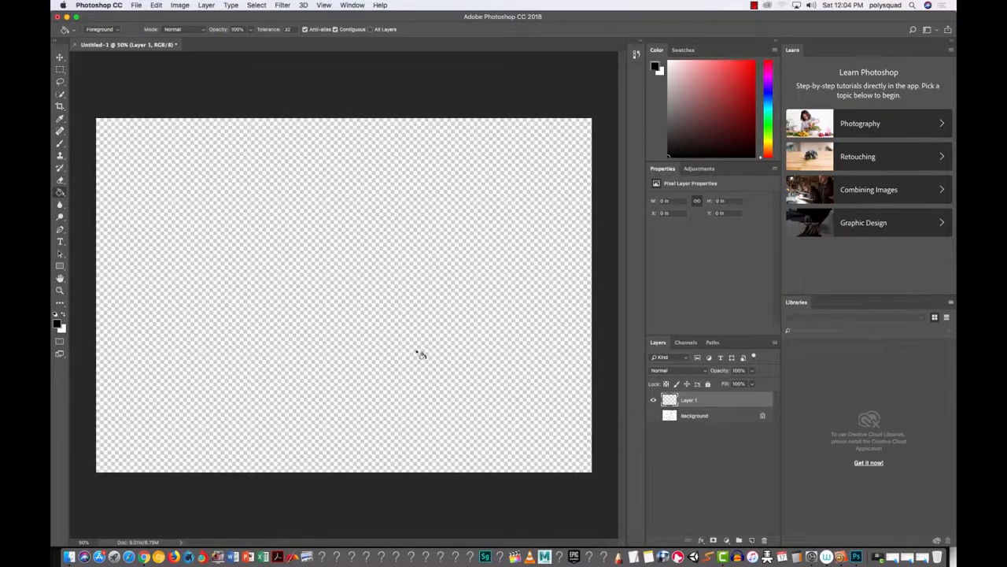
{"action": "left_click", "coordinate": [368, 349]}
{"action": "left_click", "coordinate": [63, 316]}
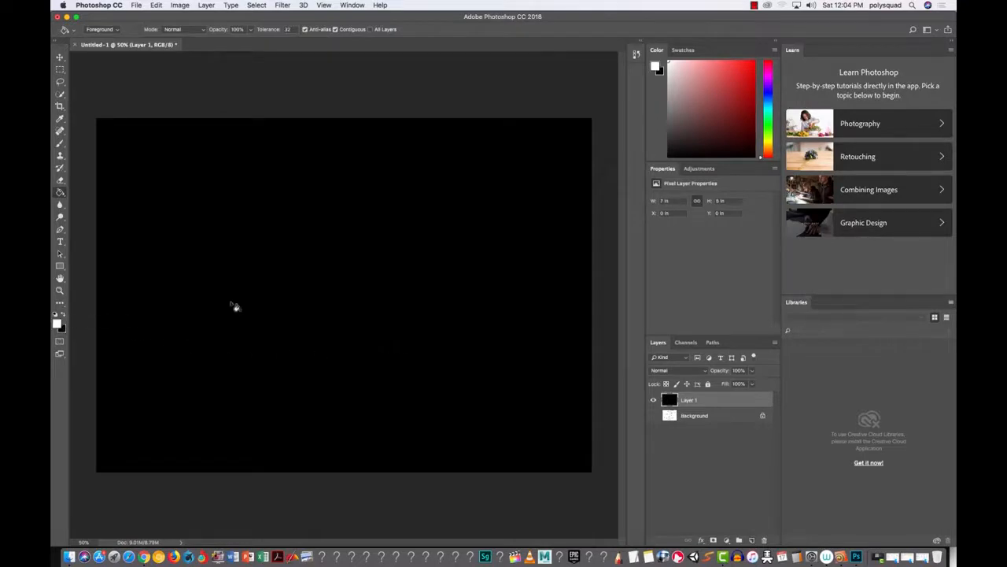
{"action": "left_click", "coordinate": [240, 307]}
{"action": "left_click", "coordinate": [59, 144]}
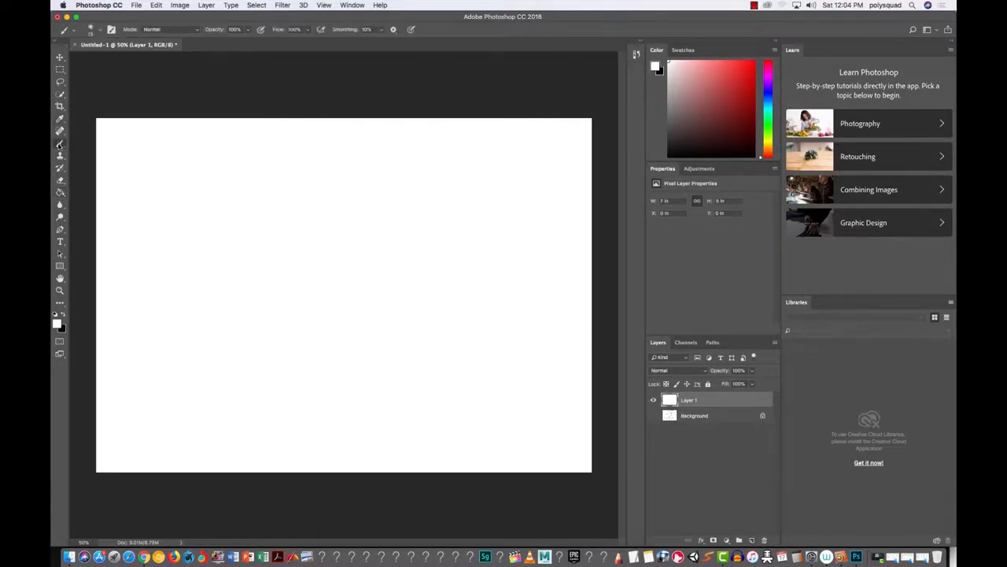
{"action": "left_click", "coordinate": [64, 315]}
{"action": "mouse_move", "coordinate": [220, 172]}
{"action": "left_mouse_down"}
{"action": "mouse_move", "coordinate": [220, 184]}
{"action": "mouse_move", "coordinate": [221, 172]}
{"action": "mouse_move", "coordinate": [268, 170]}
{"action": "left_mouse_up"}
{"action": "left_click_drag", "start_coordinate": [270, 166], "coordinate": [282, 168]}
{"action": "left_click_drag", "start_coordinate": [362, 161], "coordinate": [422, 162]}
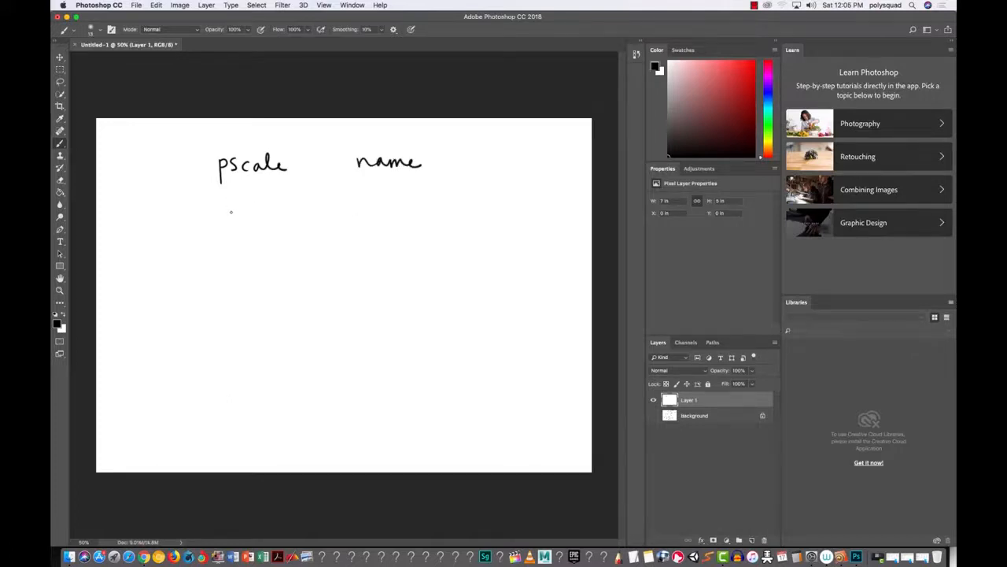
{"action": "mouse_move", "coordinate": [228, 213]}
{"action": "left_mouse_down"}
{"action": "mouse_move", "coordinate": [238, 210]}
{"action": "mouse_move", "coordinate": [237, 221]}
{"action": "mouse_move", "coordinate": [251, 209]}
{"action": "mouse_move", "coordinate": [264, 220]}
{"action": "mouse_move", "coordinate": [320, 211]}
{"action": "left_mouse_up"}
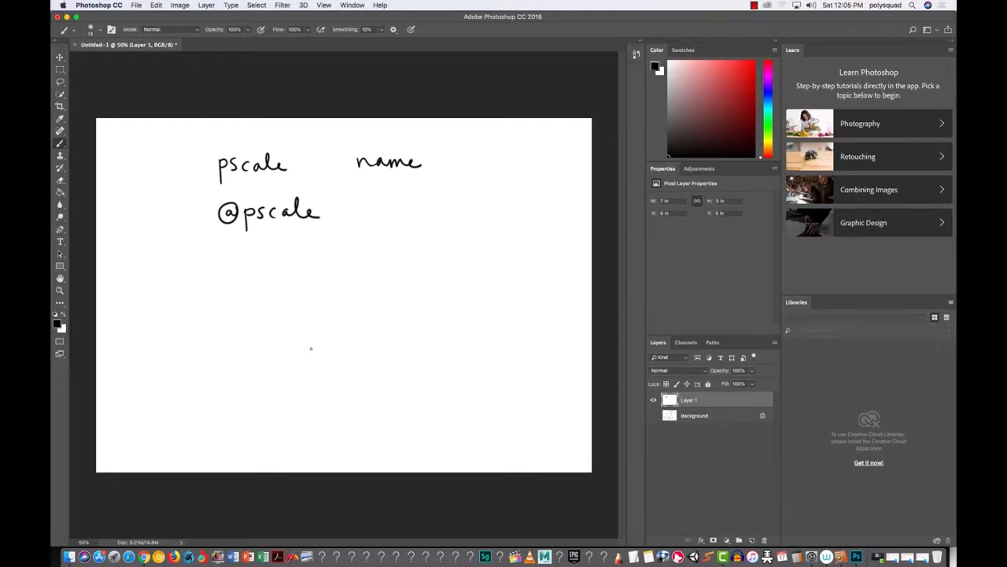
{"action": "left_click_drag", "start_coordinate": [202, 186], "coordinate": [475, 187]}
{"action": "left_click_drag", "start_coordinate": [338, 139], "coordinate": [346, 285]}
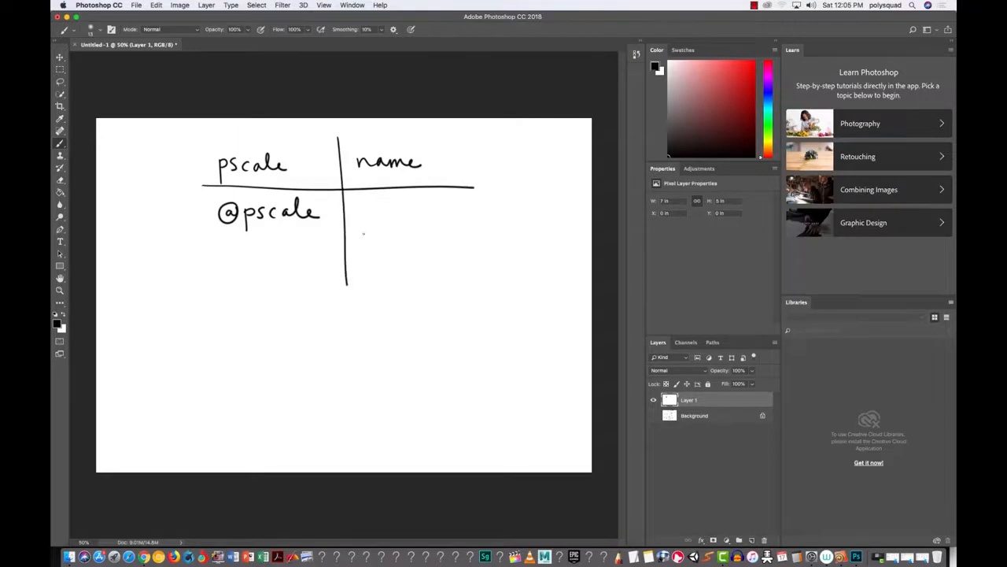
{"action": "left_click_drag", "start_coordinate": [360, 202], "coordinate": [438, 206]}
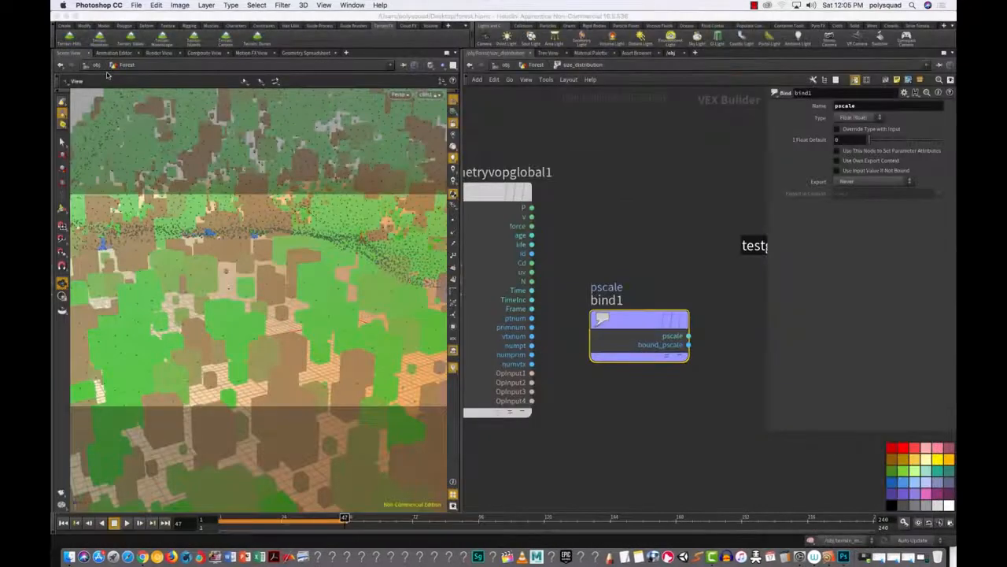
Step: Move geometryvopoutput1 closer to bind1, then search the TAB Menu for 'ramp'
{"action": "mouse_move", "coordinate": [591, 263]}
{"action": "left_mouse_down"}
{"action": "mouse_move", "coordinate": [666, 331]}
{"action": "mouse_move", "coordinate": [717, 408]}
{"action": "left_mouse_up"}
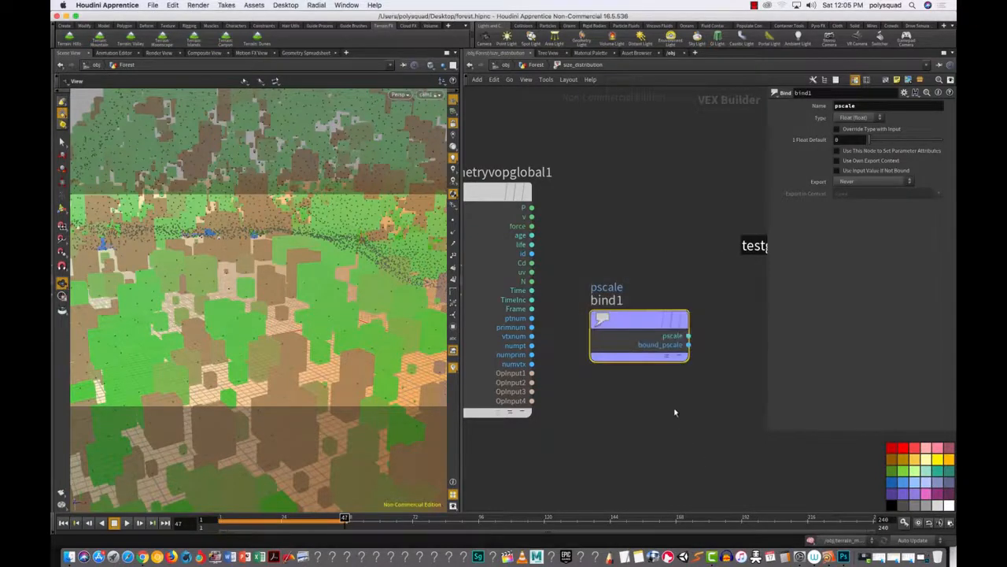
{"action": "scroll", "coordinate": [712, 417], "scroll_direction": "down", "scroll_amount": 3}
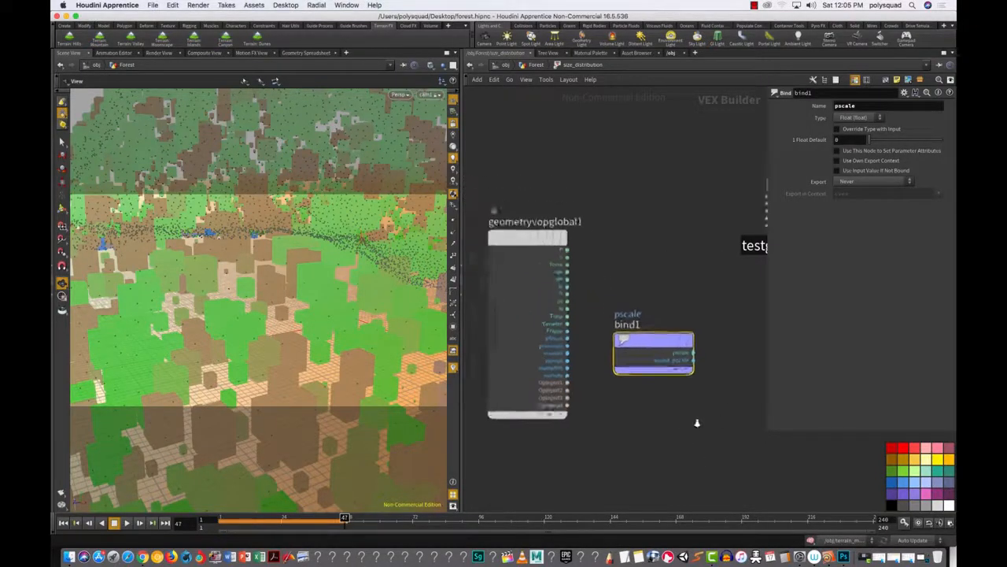
{"action": "left_click_drag", "start_coordinate": [714, 414], "coordinate": [592, 277]}
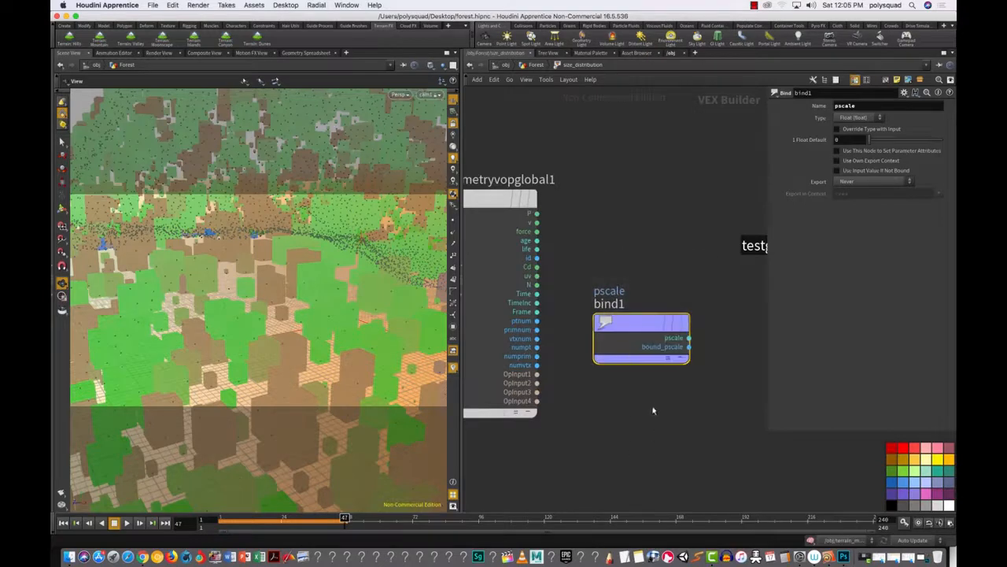
{"action": "scroll", "coordinate": [646, 408], "scroll_direction": "down", "scroll_amount": 3}
{"action": "middle_click_drag", "start_coordinate": [640, 407], "coordinate": [528, 401]}
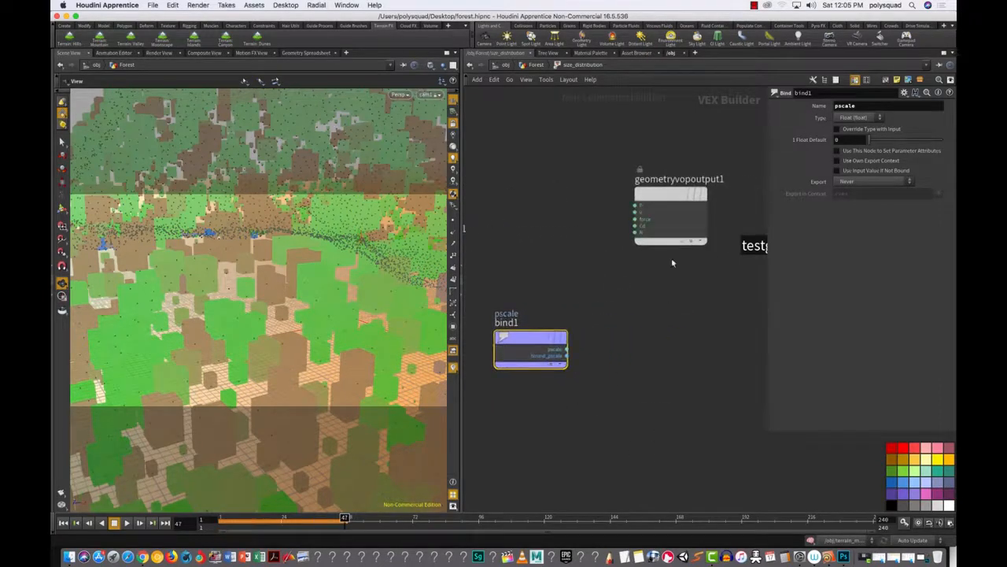
{"action": "left_click_drag", "start_coordinate": [659, 199], "coordinate": [721, 315]}
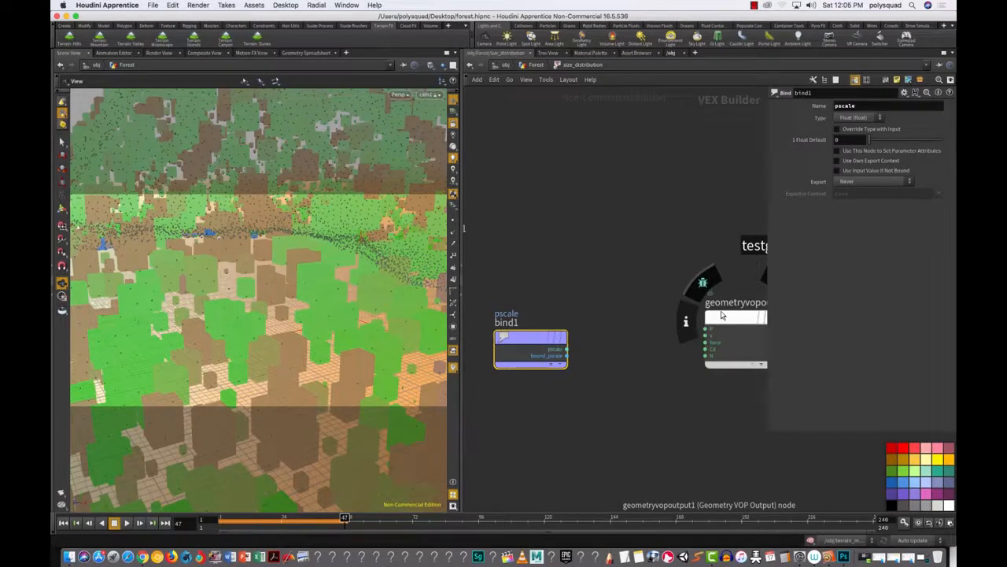
{"action": "left_click", "coordinate": [598, 381]}
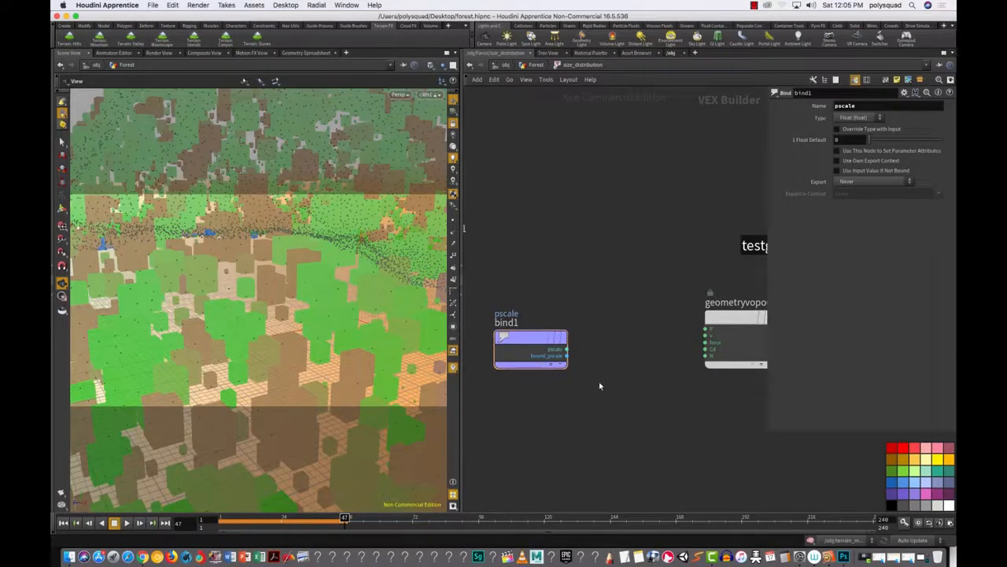
{"action": "key", "text": "Tab"}
{"action": "type", "text": "ramp"}
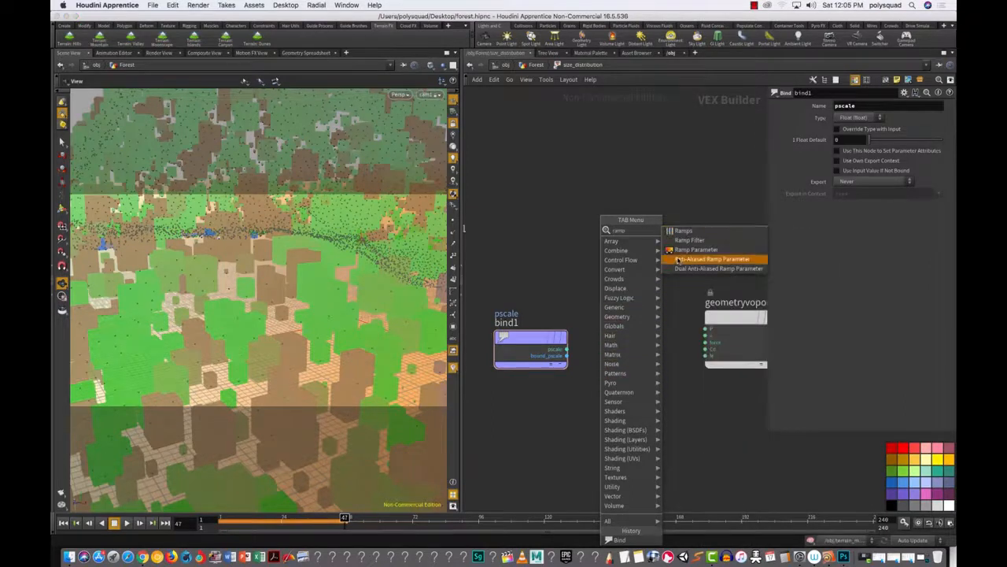
Step: Add a Ramp Parameter node ramp1 and wire bind1's pscale output into it
{"action": "left_click", "coordinate": [683, 250]}
{"action": "left_click", "coordinate": [621, 343]}
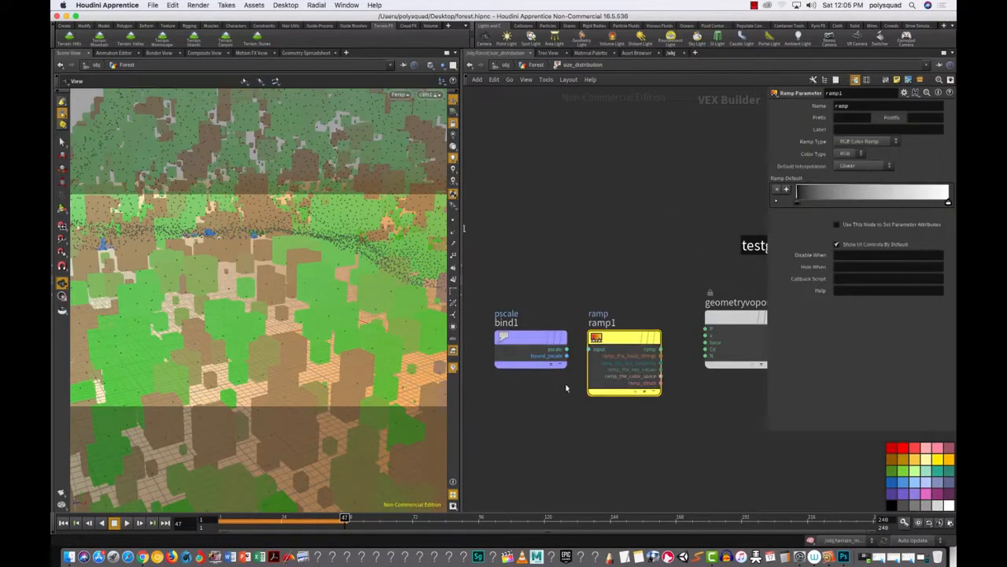
{"action": "left_click", "coordinate": [566, 348]}
{"action": "left_click", "coordinate": [590, 351]}
Step: Line ramp1 up level with bind1, shift both left, and move the output node up
{"action": "left_click_drag", "start_coordinate": [523, 267], "coordinate": [602, 397]}
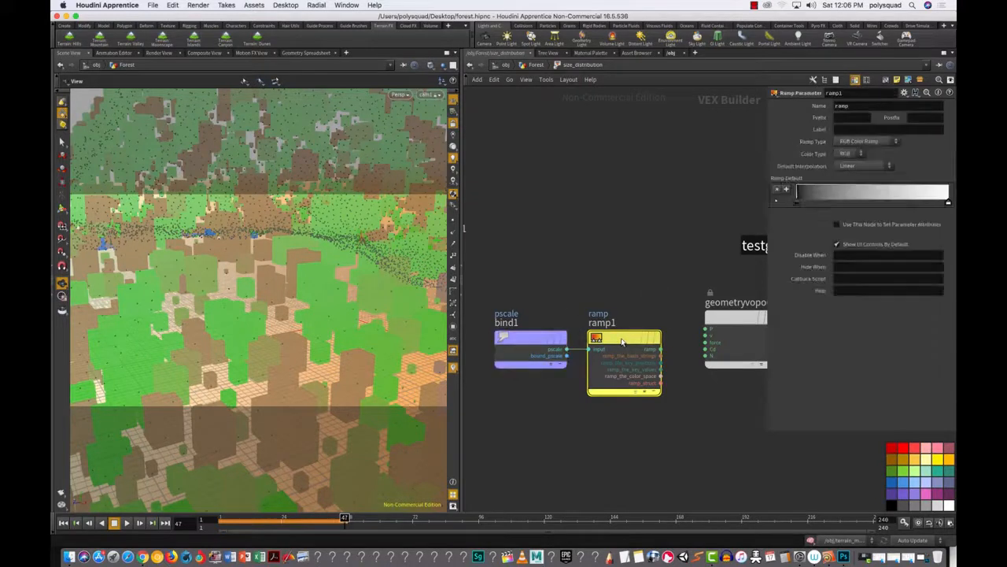
{"action": "mouse_move", "coordinate": [633, 342]}
{"action": "left_mouse_down"}
{"action": "mouse_move", "coordinate": [583, 349]}
{"action": "mouse_move", "coordinate": [624, 341]}
{"action": "left_mouse_up"}
{"action": "left_click_drag", "start_coordinate": [532, 342], "coordinate": [494, 341]}
{"action": "left_click_drag", "start_coordinate": [625, 339], "coordinate": [608, 339]}
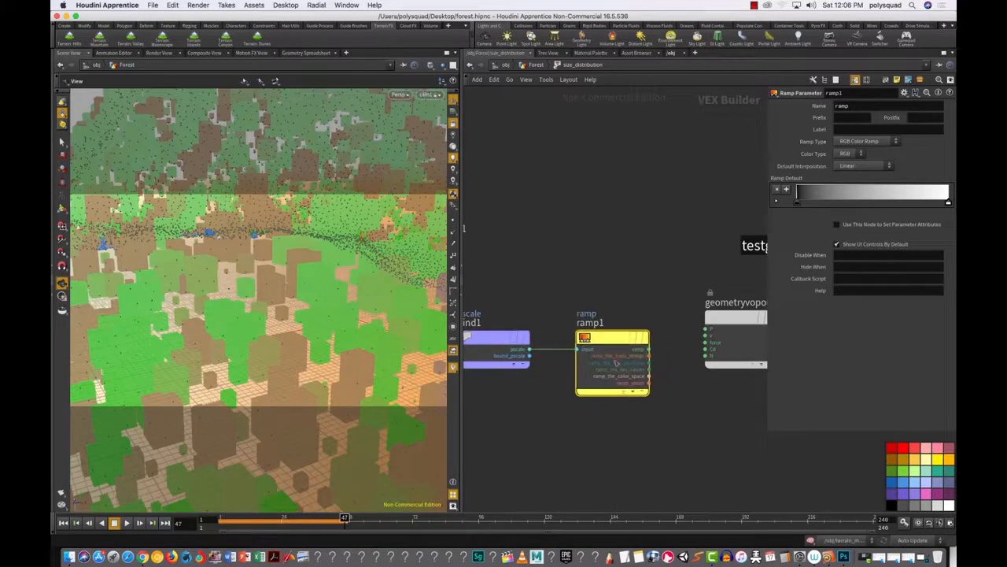
{"action": "left_click_drag", "start_coordinate": [767, 392], "coordinate": [857, 389]}
{"action": "left_click_drag", "start_coordinate": [758, 362], "coordinate": [630, 205]}
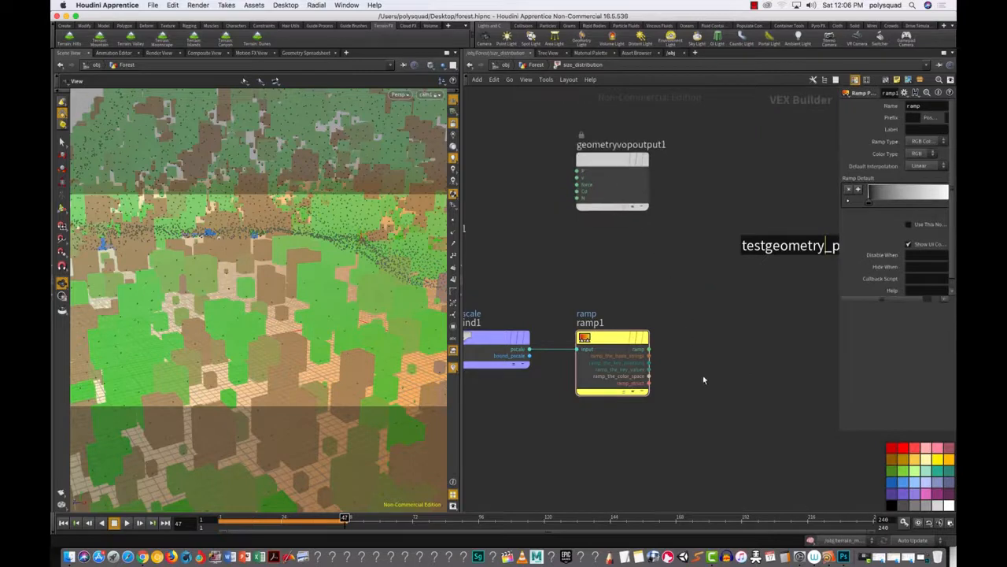
Step: Add a Bind Export node bind2 right of ramp1, fed by ramp1's ramp output, and tighten the chain
{"action": "key", "text": "Tab"}
{"action": "type", "text": "bin"}
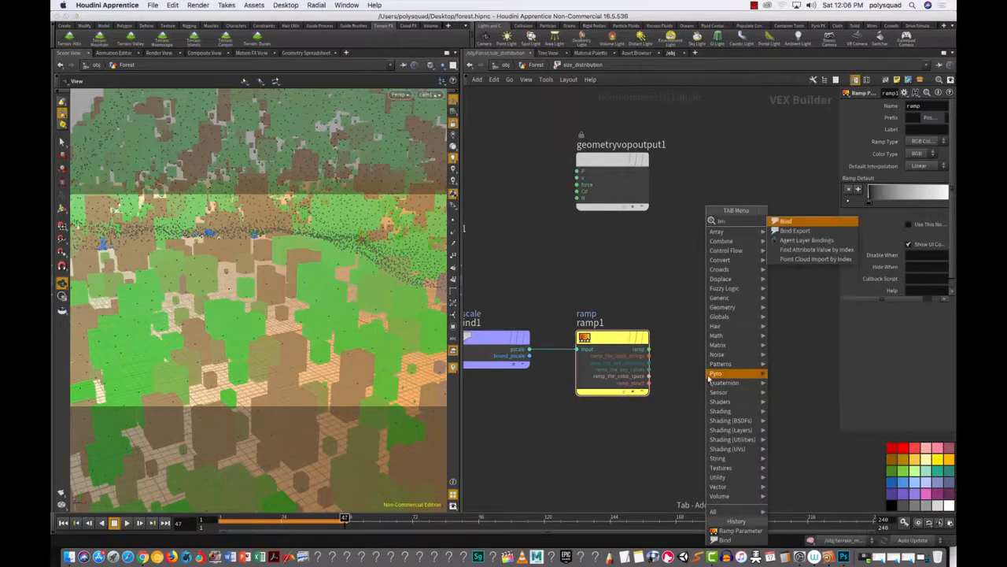
{"action": "left_click", "coordinate": [798, 232]}
{"action": "left_click", "coordinate": [735, 361]}
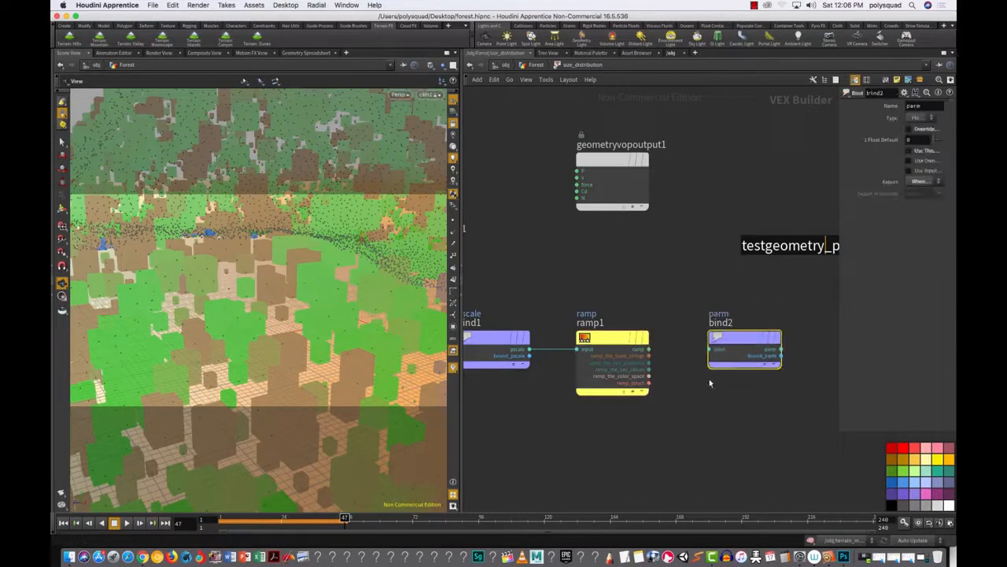
{"action": "left_click_drag", "start_coordinate": [649, 349], "coordinate": [717, 350]}
{"action": "left_click_drag", "start_coordinate": [839, 406], "coordinate": [805, 406]}
{"action": "right_click_drag", "start_coordinate": [731, 425], "coordinate": [719, 421]}
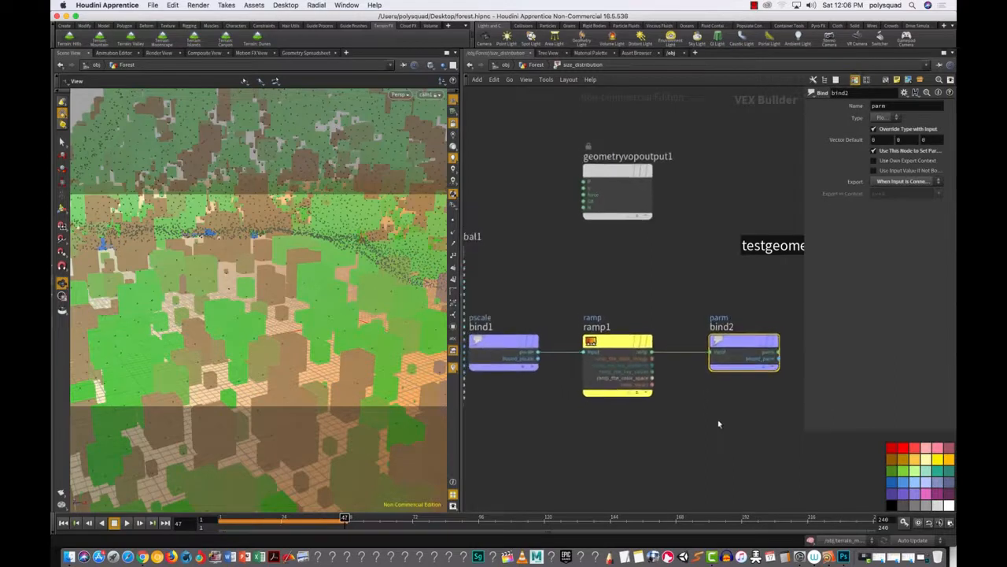
{"action": "left_click_drag", "start_coordinate": [486, 352], "coordinate": [501, 352]}
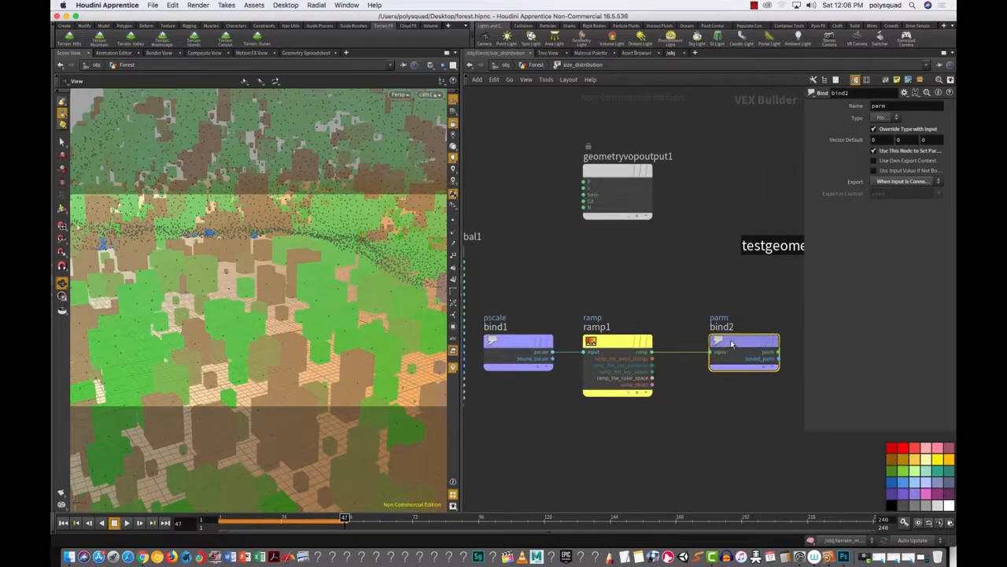
{"action": "left_click_drag", "start_coordinate": [734, 350], "coordinate": [719, 349]}
Step: Set bind2's Name parameter to pscale
{"action": "double_click", "coordinate": [879, 106]}
{"action": "type", "text": "pscale"}
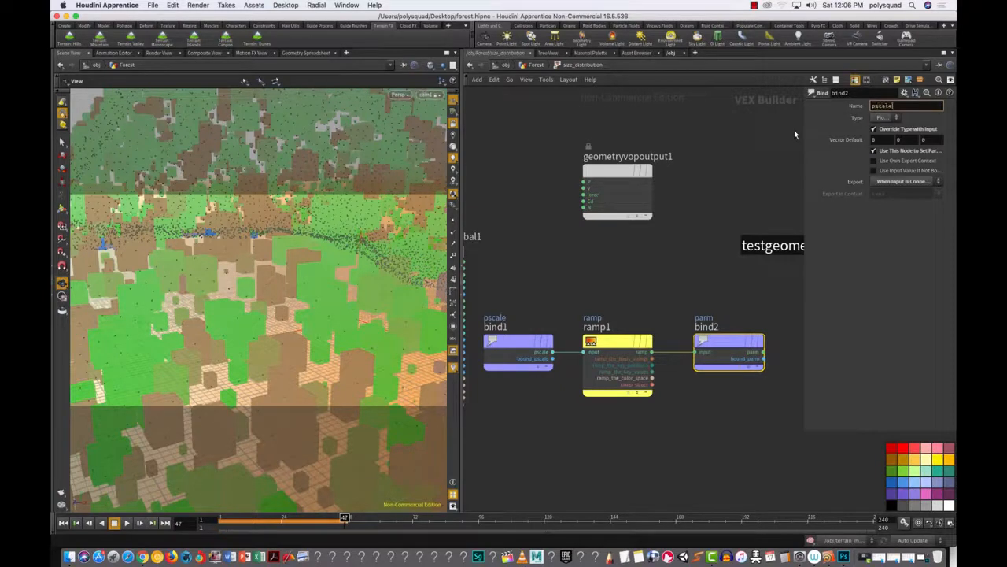
{"action": "key", "text": "Return"}
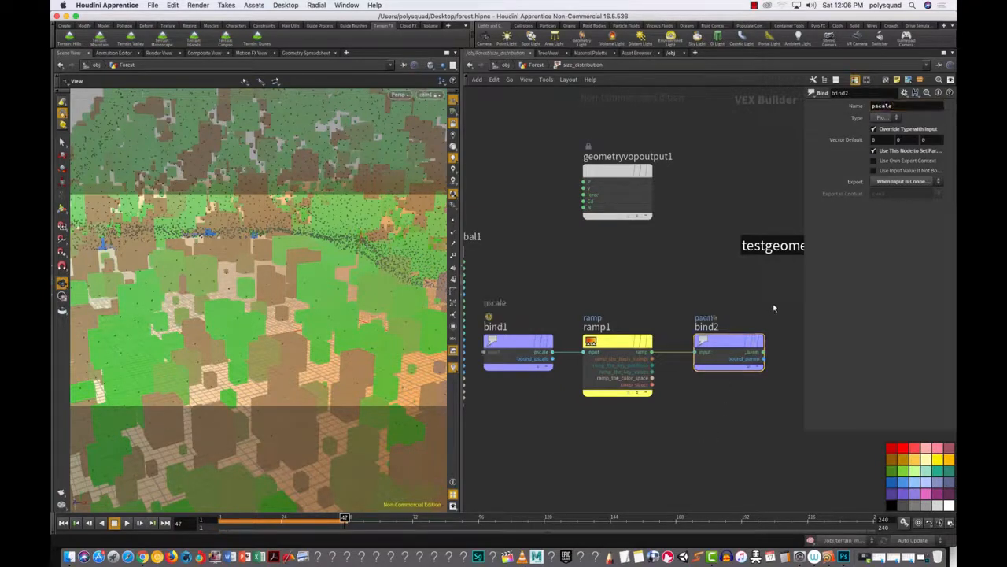
{"action": "mouse_move", "coordinate": [714, 348]}
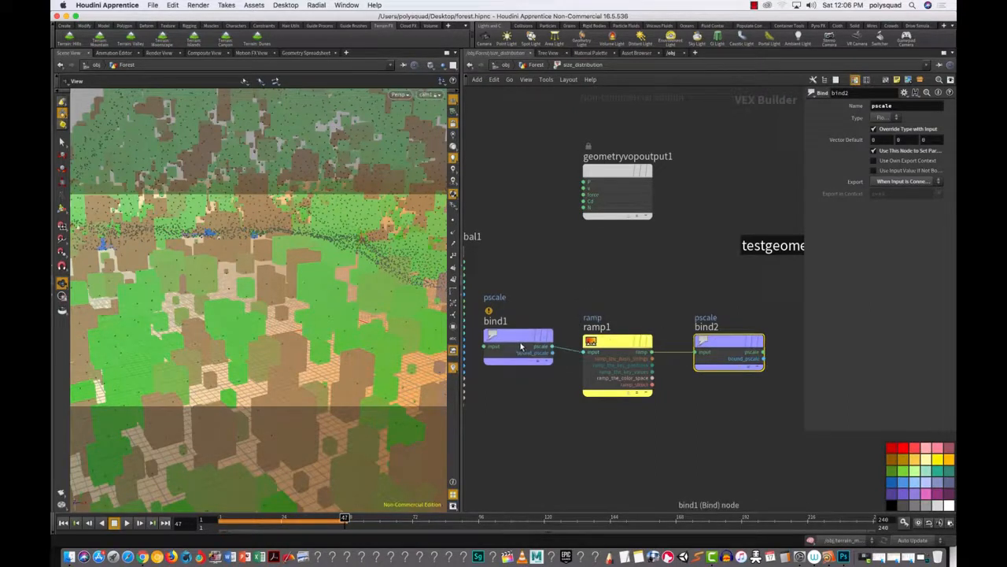
Step: Read bind1's info warning, then nudge bind1 into place and select ramp1
{"action": "left_click", "coordinate": [512, 339]}
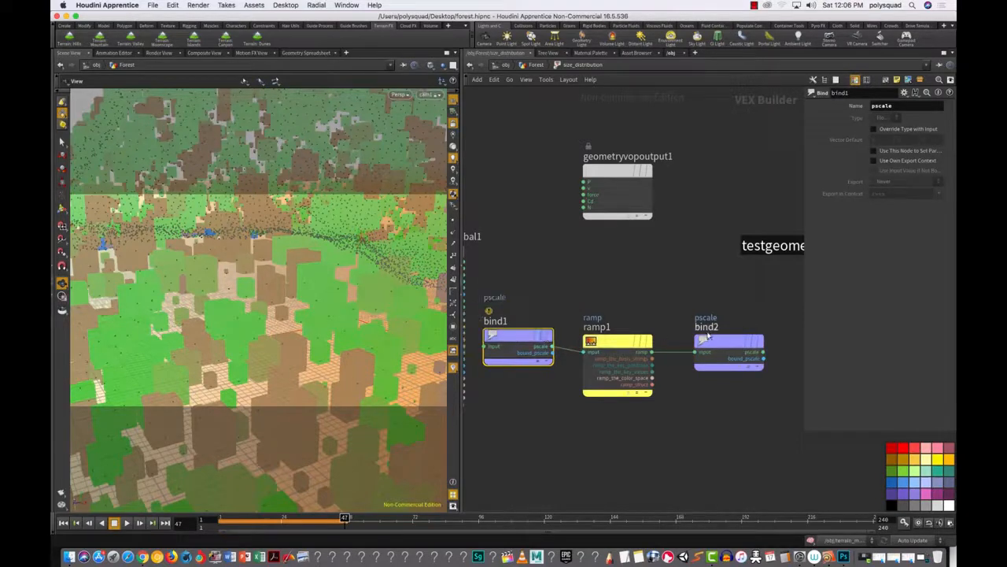
{"action": "left_click", "coordinate": [469, 350]}
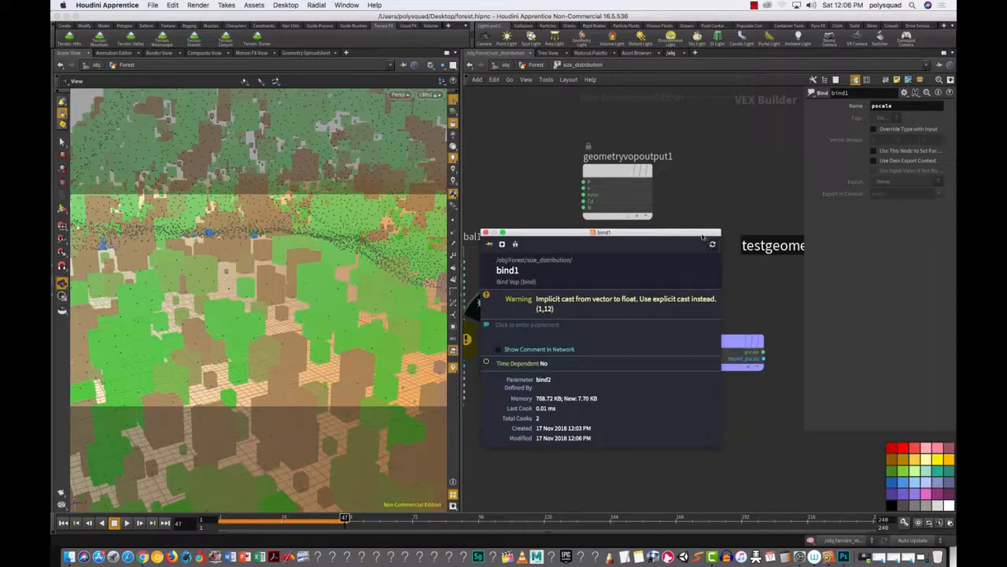
{"action": "left_click", "coordinate": [486, 233]}
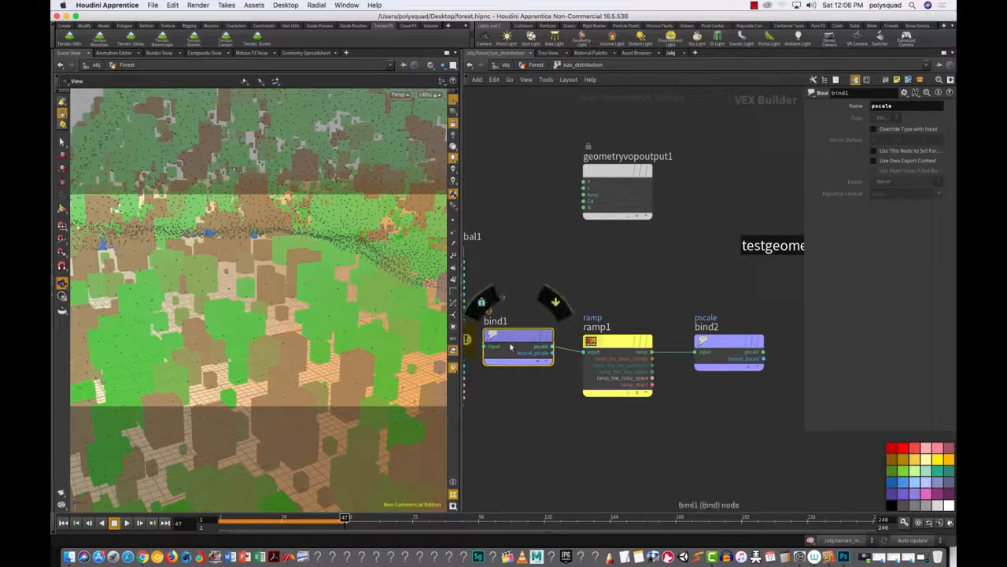
{"action": "left_click_drag", "start_coordinate": [520, 337], "coordinate": [509, 343]}
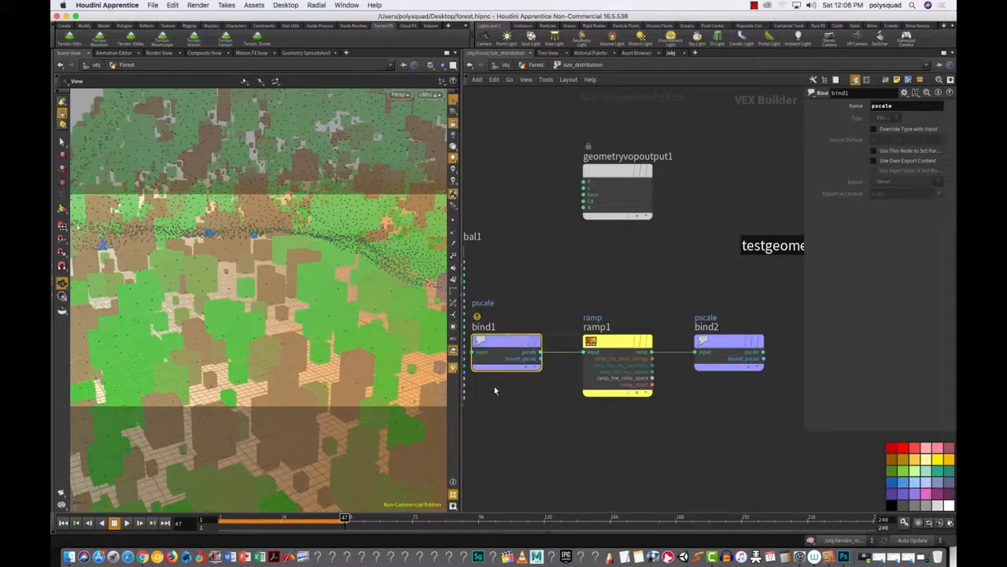
{"action": "left_click", "coordinate": [595, 358]}
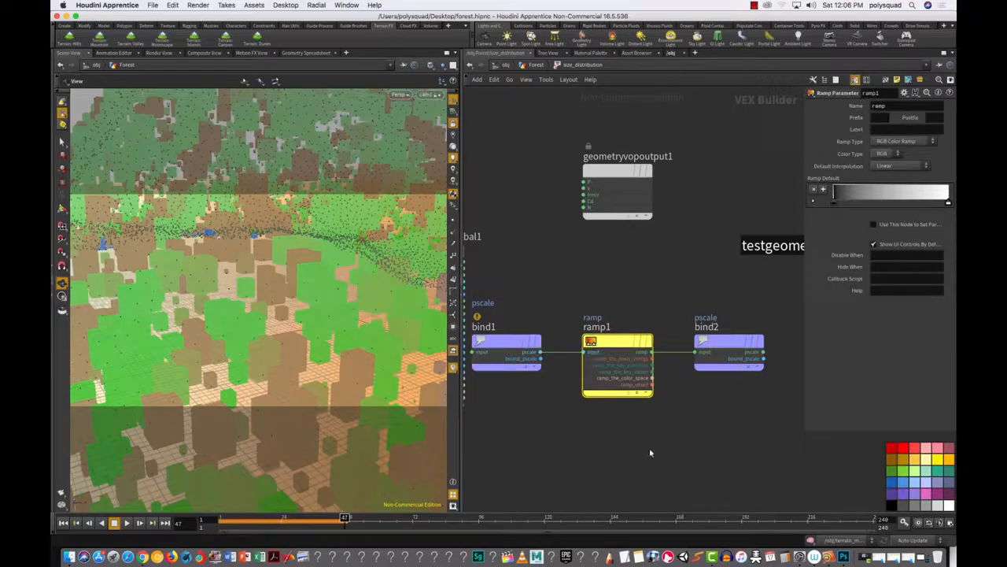
Step: Set ramp1's Ramp Type to Spline Ramp (float)
{"action": "left_click_drag", "start_coordinate": [577, 264], "coordinate": [659, 444]}
{"action": "left_click", "coordinate": [896, 142]}
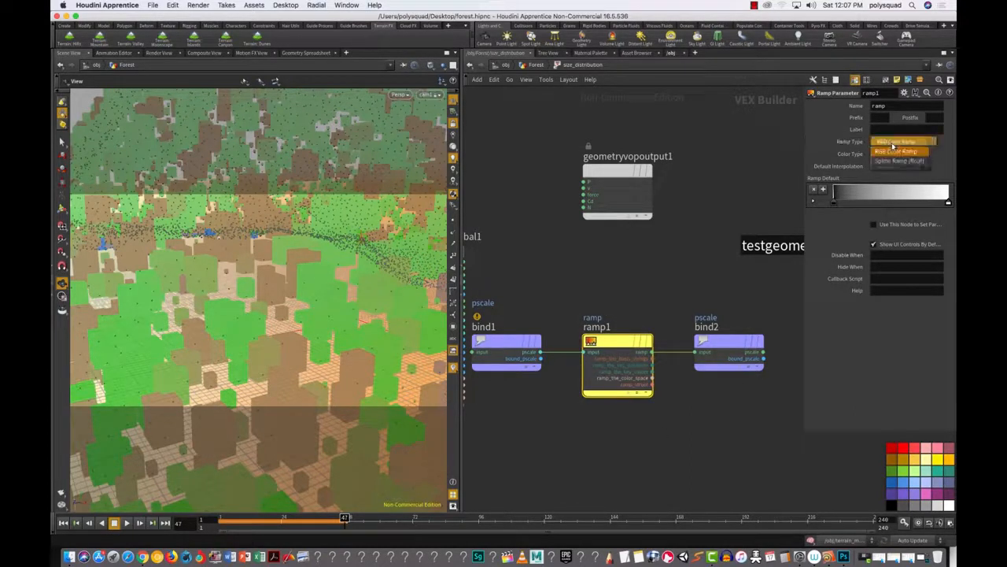
{"action": "left_click", "coordinate": [902, 156]}
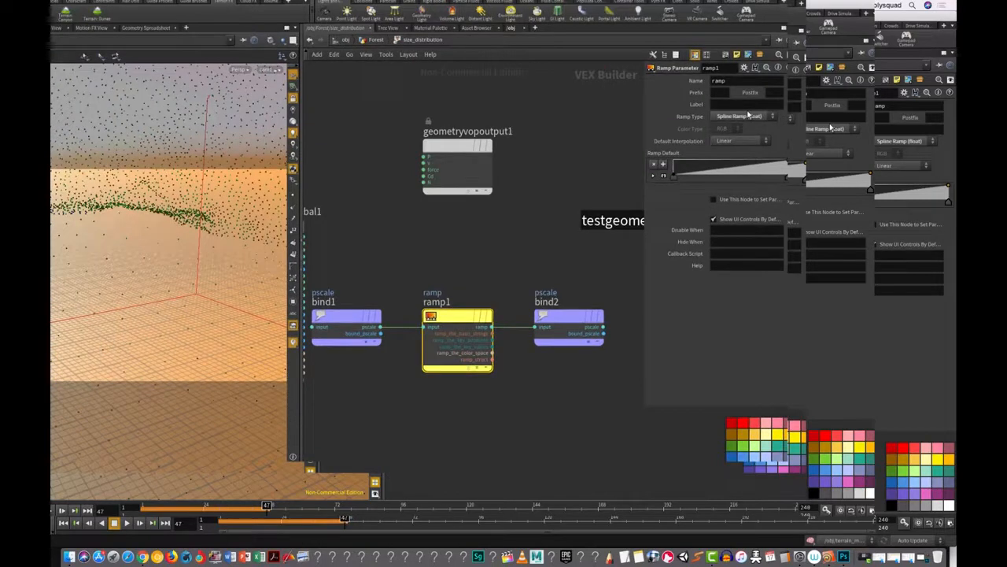
Step: Save the scene as forest.hipnc from the File menu
{"action": "key", "text": "Tab"}
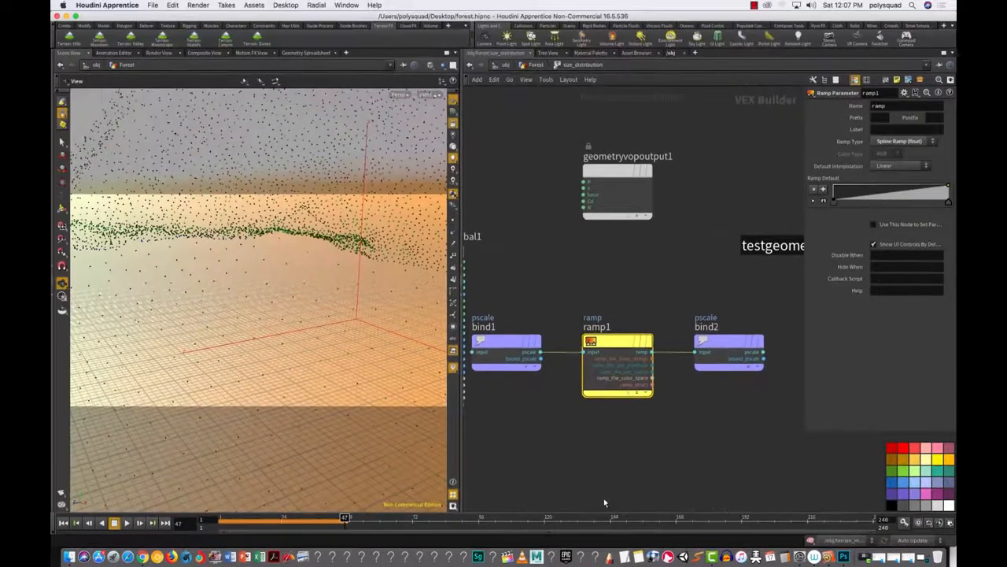
{"action": "left_click", "coordinate": [152, 5]}
{"action": "left_click", "coordinate": [167, 64]}
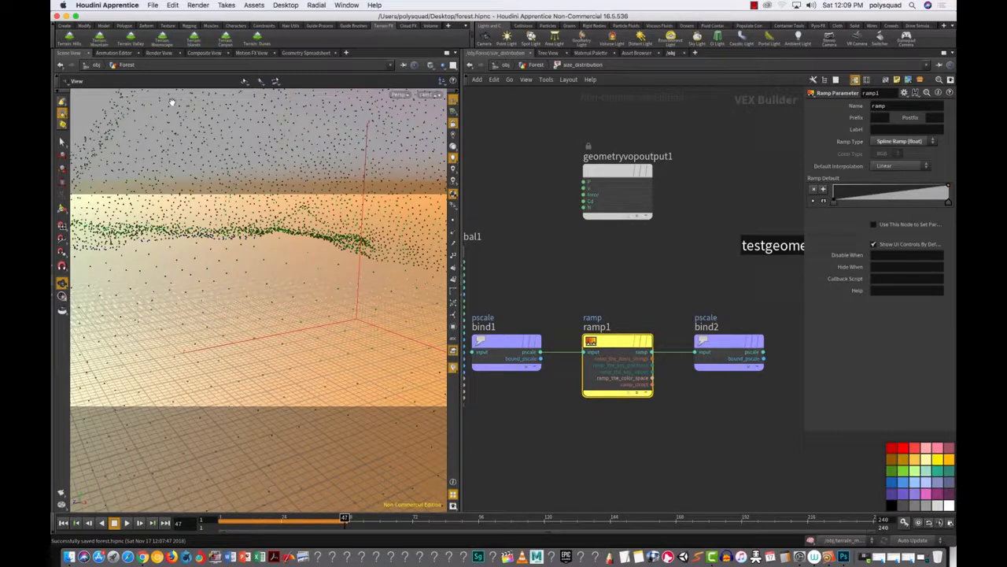
Step: Label the ramp parameter 'size', then jump back to the Forest network via the path bar
{"action": "left_click", "coordinate": [877, 128]}
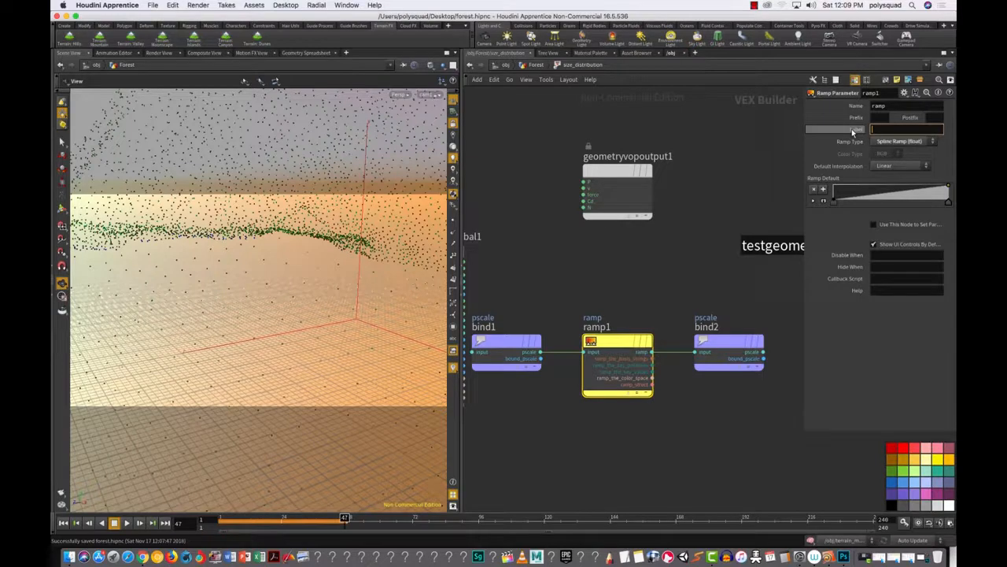
{"action": "type", "text": "siz"}
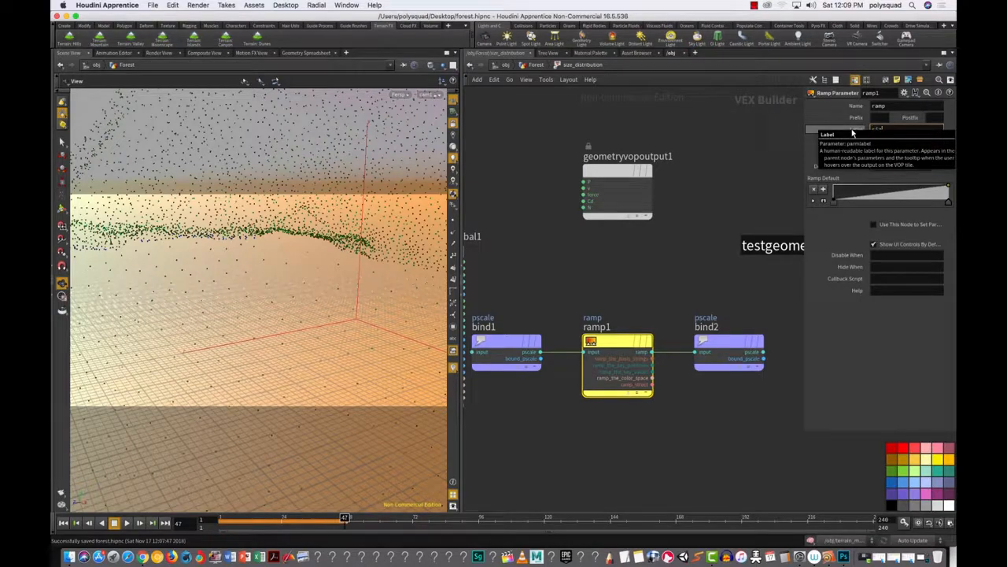
{"action": "type", "text": "e"}
{"action": "key", "text": "Return"}
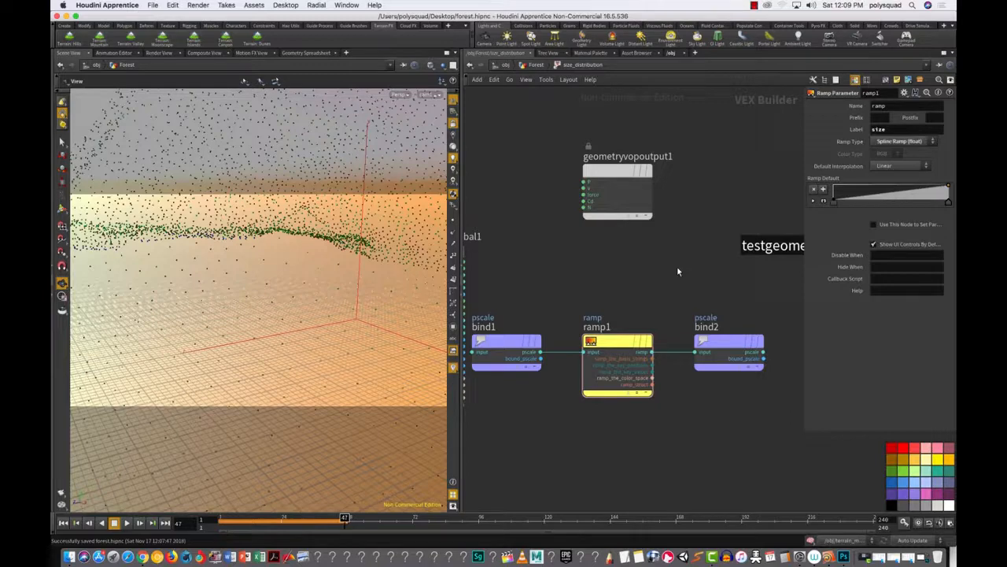
{"action": "left_click", "coordinate": [536, 65]}
{"action": "left_click", "coordinate": [529, 235]}
Step: Select size_distribution, raise the size ramp's right end to 1, and add a middle key at 0.485597, 0.3
{"action": "left_click", "coordinate": [535, 65]}
{"action": "left_click_drag", "start_coordinate": [678, 400], "coordinate": [536, 273]}
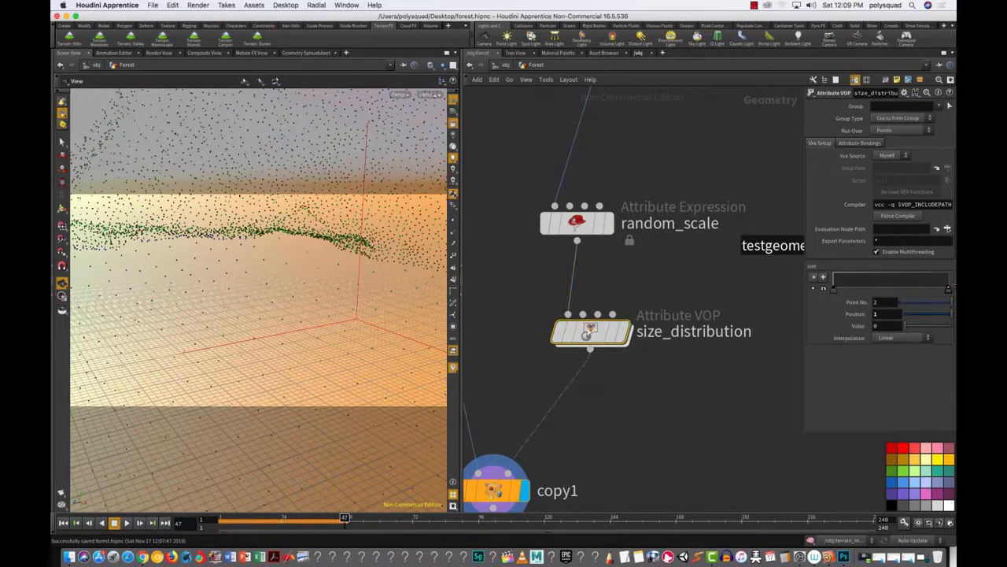
{"action": "left_click_drag", "start_coordinate": [952, 289], "coordinate": [955, 271]}
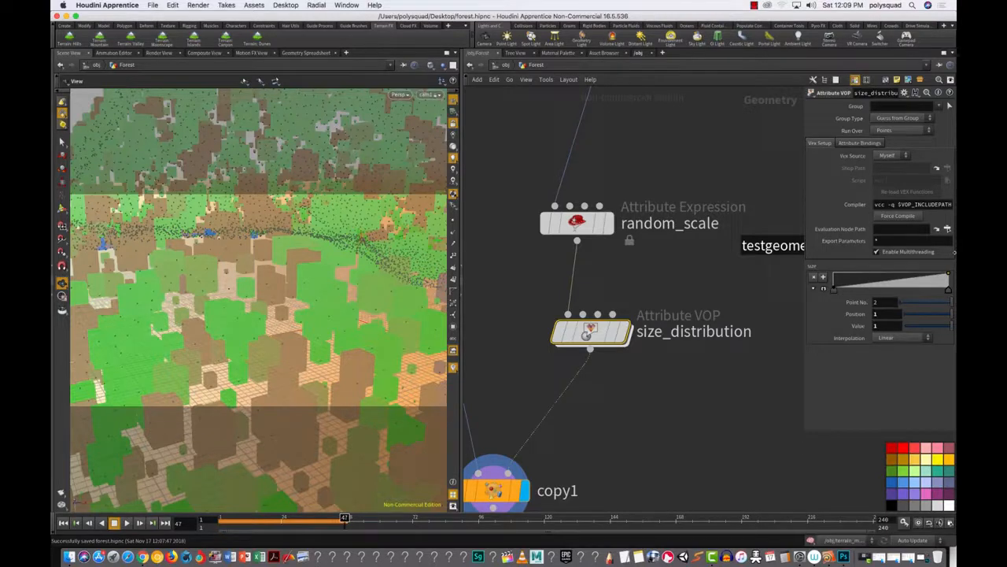
{"action": "left_click", "coordinate": [911, 285]}
{"action": "left_click_drag", "start_coordinate": [910, 286], "coordinate": [917, 285]}
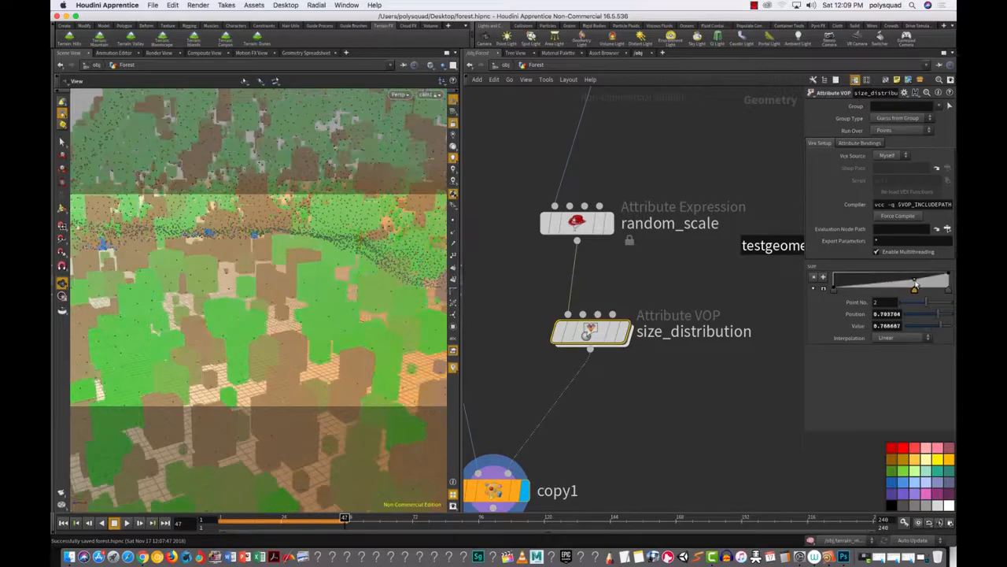
{"action": "left_click_drag", "start_coordinate": [917, 286], "coordinate": [870, 284]}
{"action": "left_click_drag", "start_coordinate": [864, 281], "coordinate": [902, 283]}
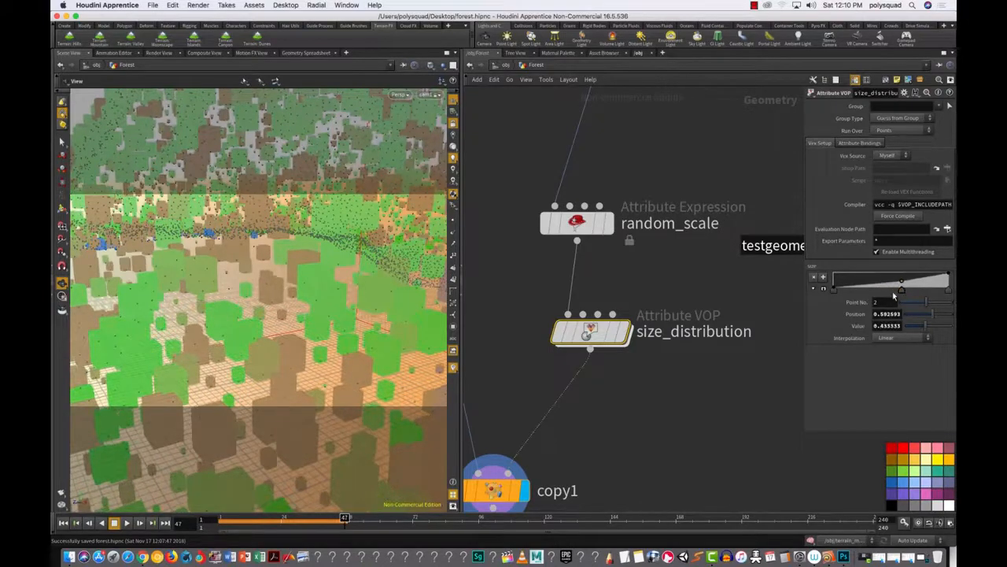
Step: Raise the size ramp's left key slightly and adjust the right-end key
{"action": "left_click", "coordinate": [834, 288]}
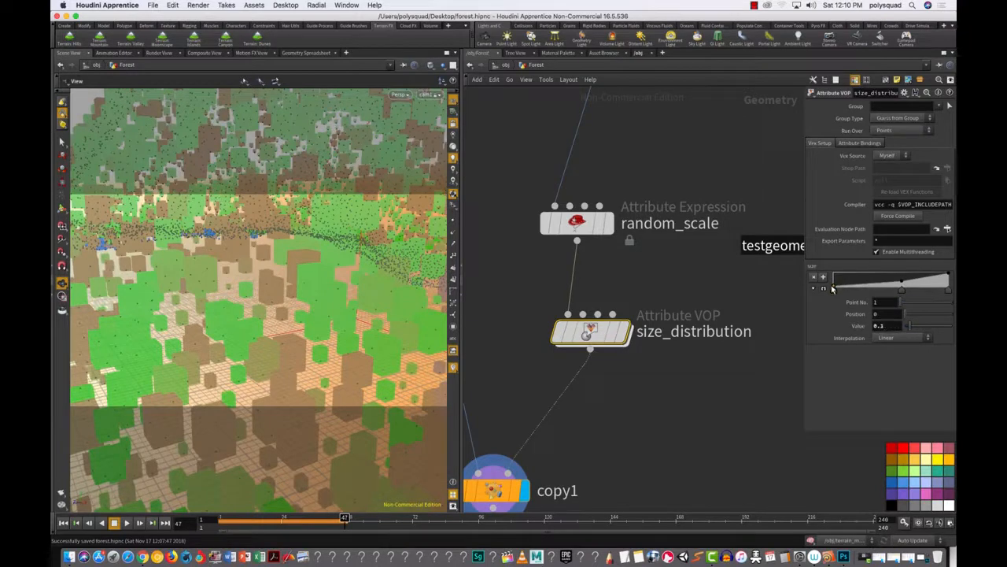
{"action": "left_click_drag", "start_coordinate": [834, 289], "coordinate": [835, 286]}
{"action": "left_click_drag", "start_coordinate": [948, 279], "coordinate": [889, 287]}
Step: Set Catmull-Rom interpolation on the middle, first and right-end keys of the size ramp
{"action": "left_click", "coordinate": [913, 340]}
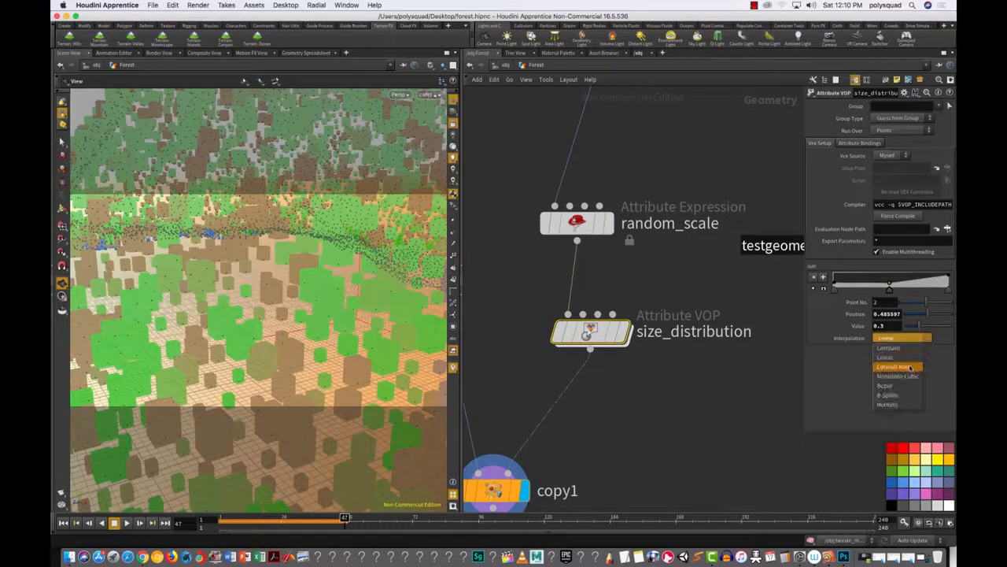
{"action": "left_click", "coordinate": [901, 369]}
{"action": "left_click", "coordinate": [835, 288]}
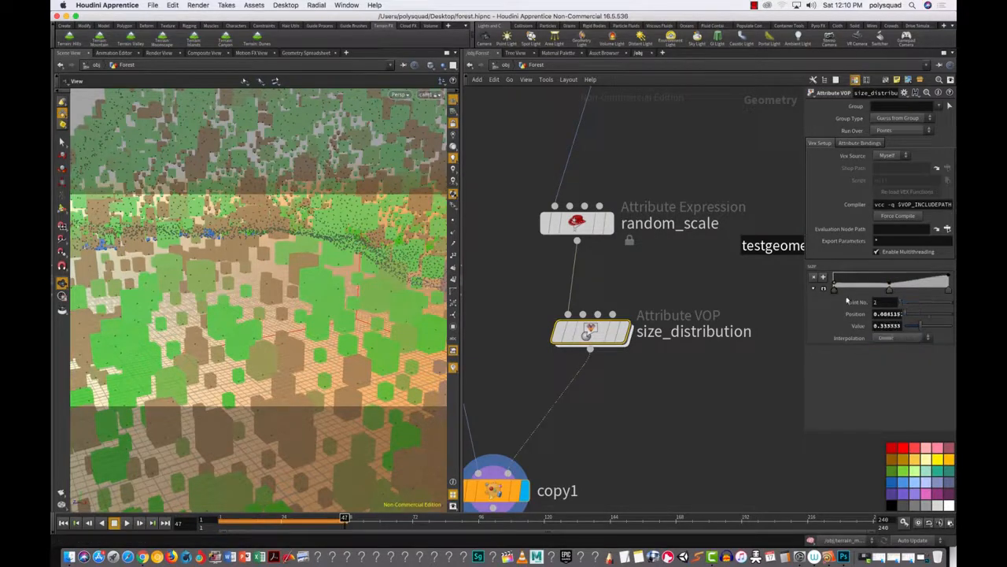
{"action": "left_click", "coordinate": [886, 339]}
{"action": "left_click", "coordinate": [903, 370]}
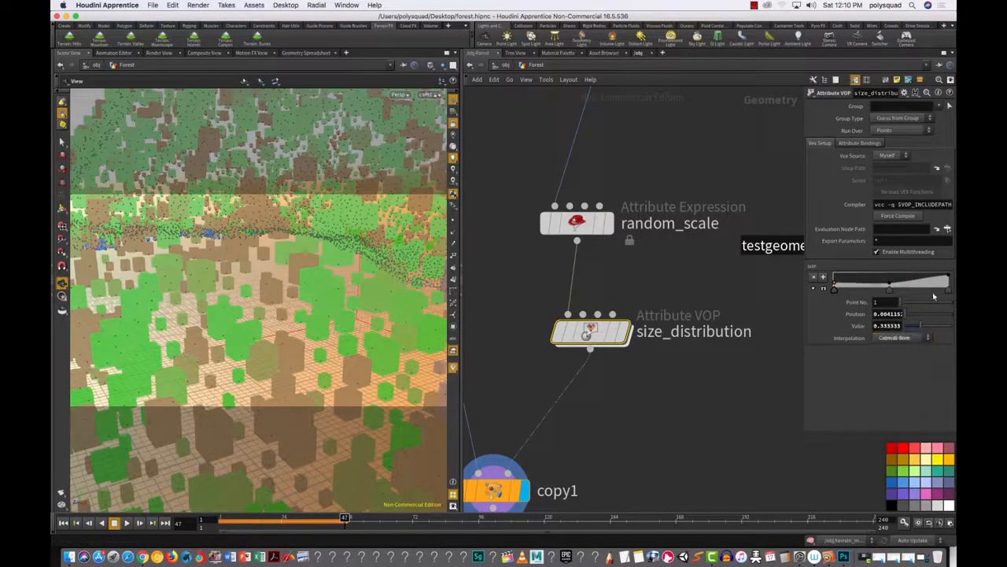
{"action": "left_click", "coordinate": [948, 289]}
{"action": "left_click", "coordinate": [897, 338]}
{"action": "left_click", "coordinate": [902, 370]}
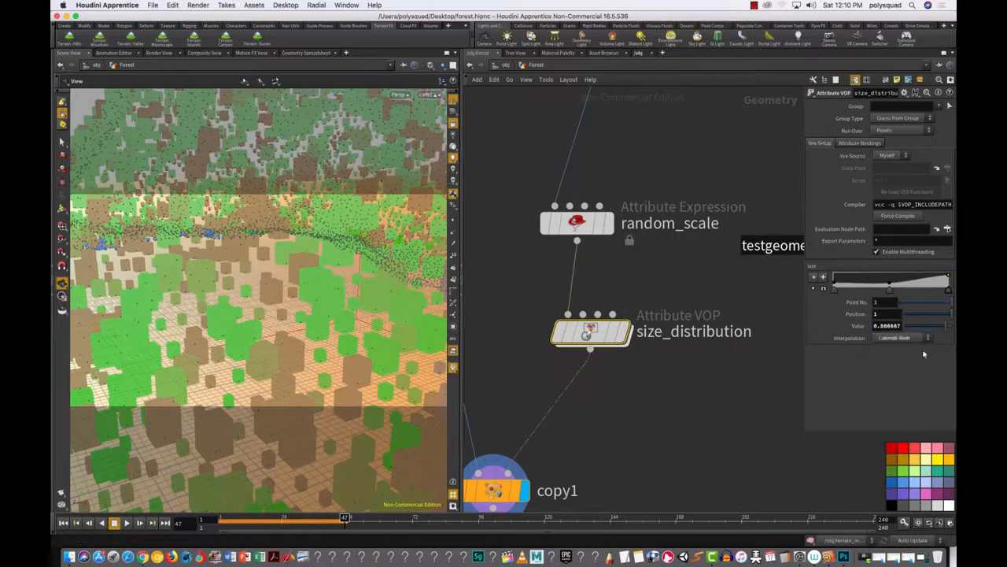
Step: Add two keys near the ramp's right end, raising the last to about 0.93 at 0.839506
{"action": "left_click", "coordinate": [921, 285]}
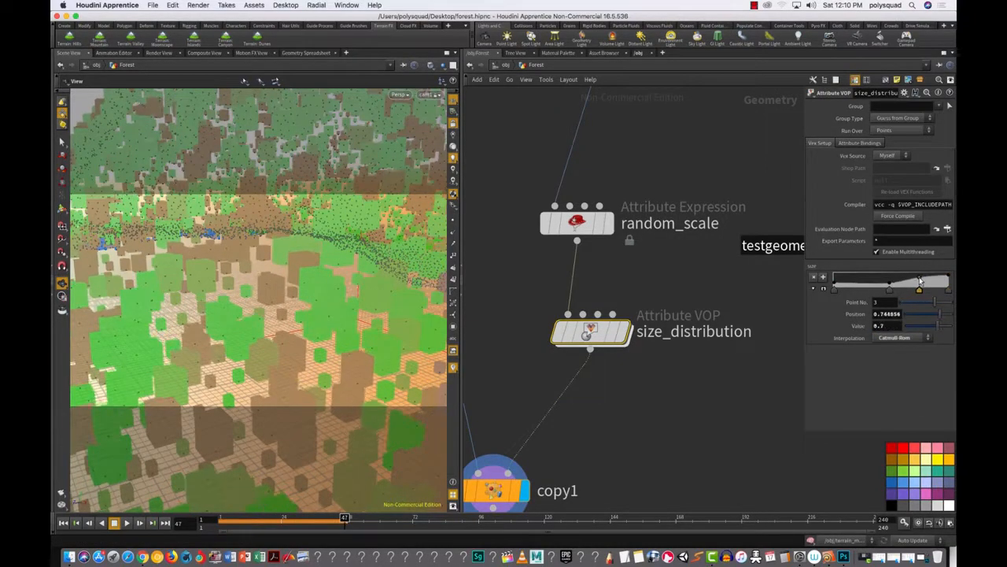
{"action": "left_click", "coordinate": [931, 280]}
{"action": "left_click_drag", "start_coordinate": [931, 280], "coordinate": [932, 275]}
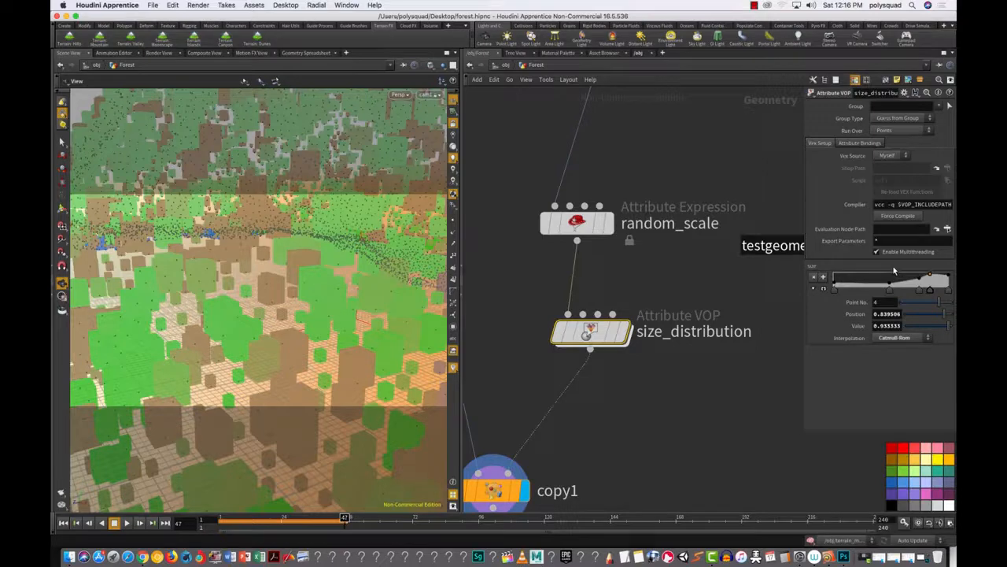
Step: Save forest.hipnc and open a Finder window on the Desktop showing the file
{"action": "left_click", "coordinate": [153, 5]}
{"action": "left_click", "coordinate": [189, 66]}
{"action": "left_click", "coordinate": [69, 557]}
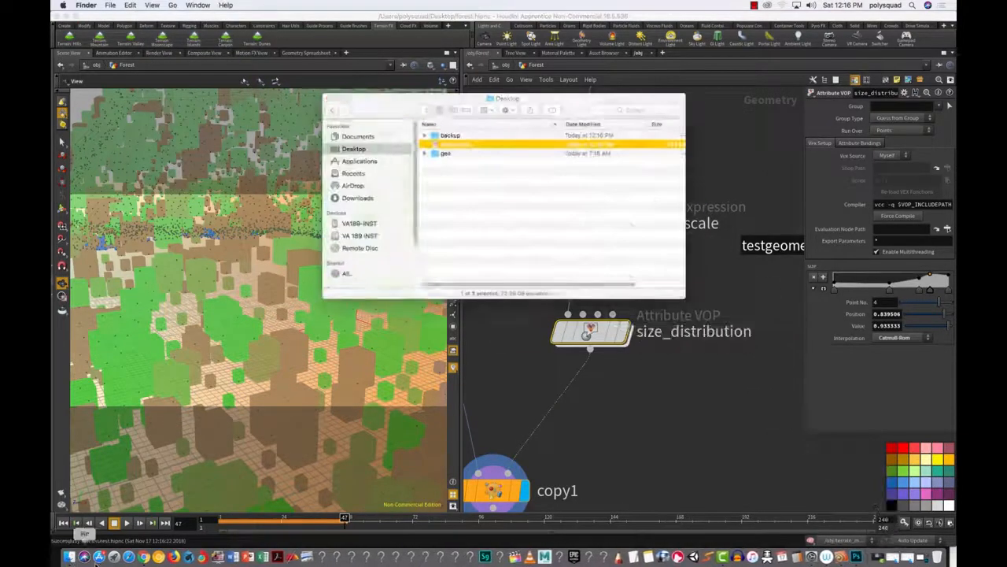
Step: Open a second Finder window beside the Desktop files, showing AirDrop
{"action": "left_click", "coordinate": [114, 5]}
{"action": "left_click", "coordinate": [142, 16]}
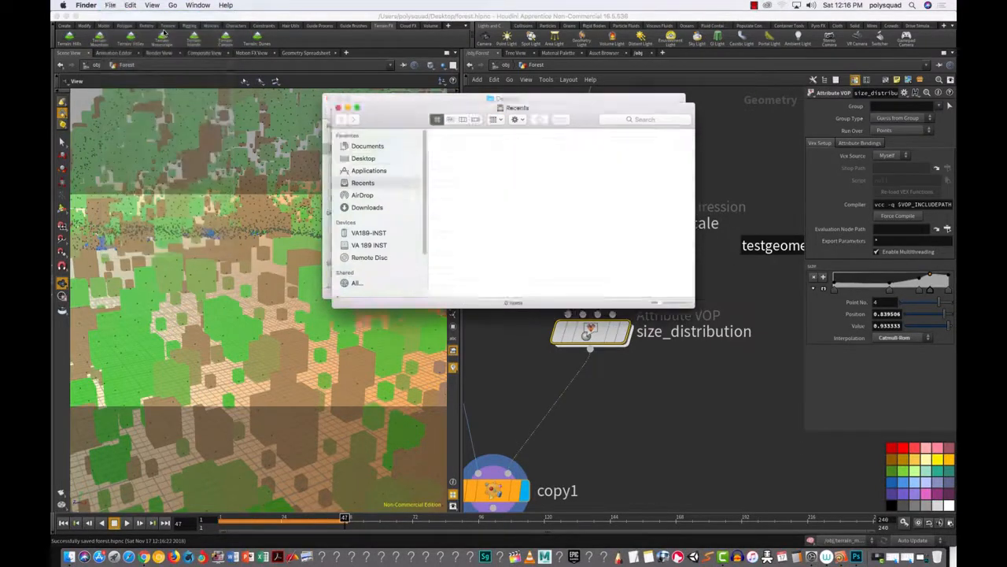
{"action": "left_click_drag", "start_coordinate": [412, 104], "coordinate": [197, 191]}
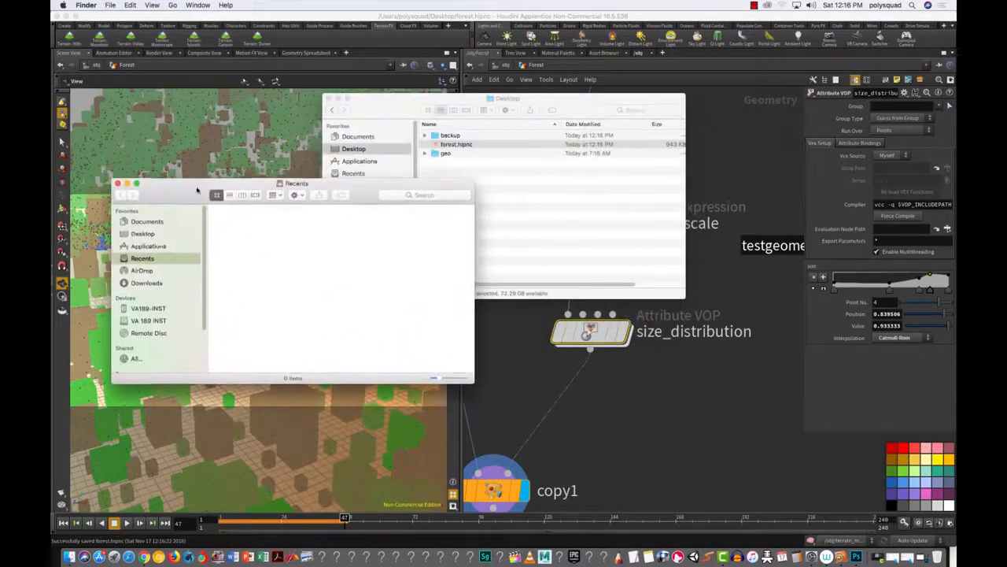
{"action": "left_click", "coordinate": [153, 271]}
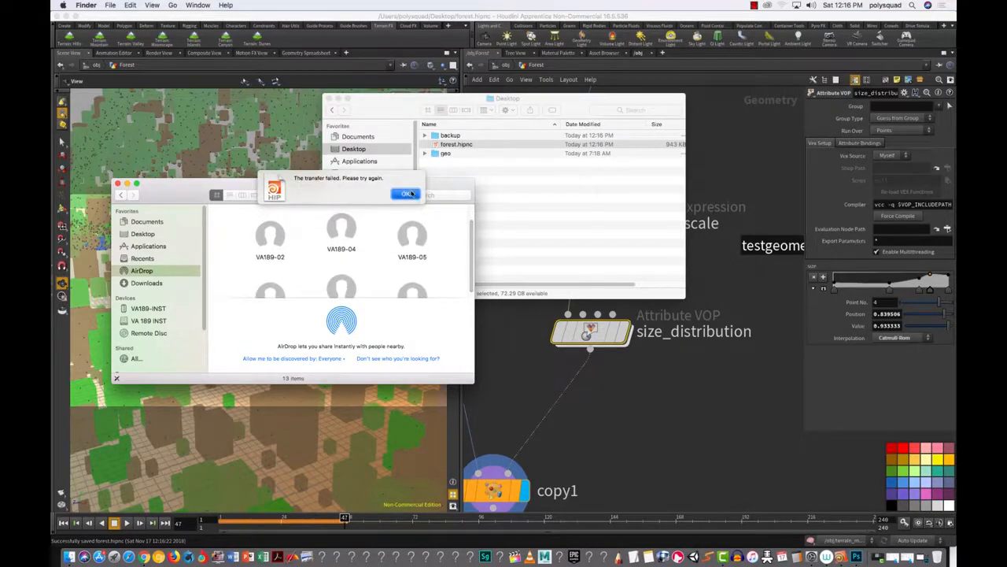
Step: Dismiss the transfer-failed alert and send forest.hipnc to VA189-16 via AirDrop
{"action": "left_click", "coordinate": [406, 194]}
{"action": "scroll", "coordinate": [472, 255], "scroll_direction": "down", "scroll_amount": 3}
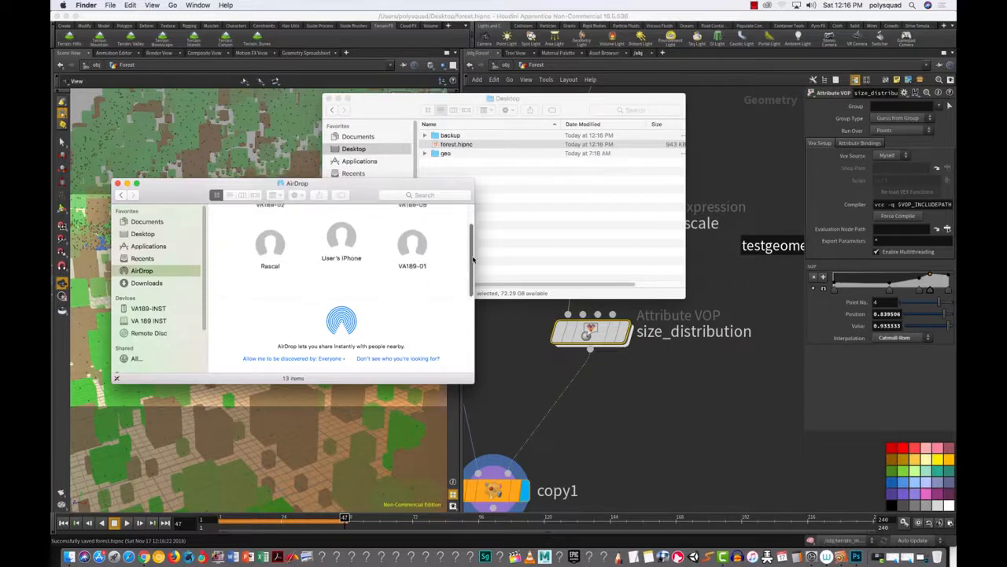
{"action": "scroll", "coordinate": [469, 236], "scroll_direction": "up", "scroll_amount": 3}
{"action": "left_click_drag", "start_coordinate": [467, 226], "coordinate": [468, 228]}
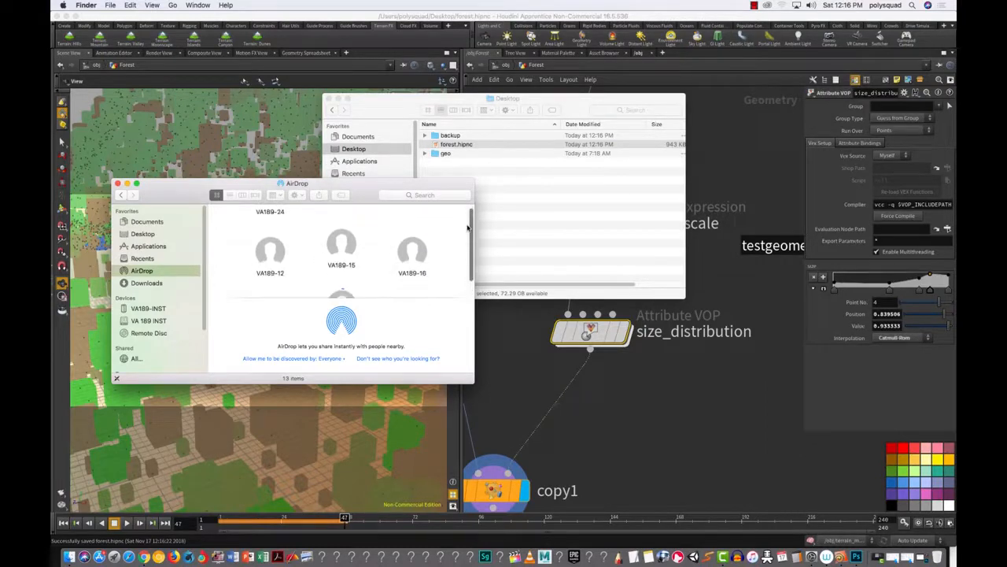
{"action": "left_click_drag", "start_coordinate": [464, 147], "coordinate": [412, 260]}
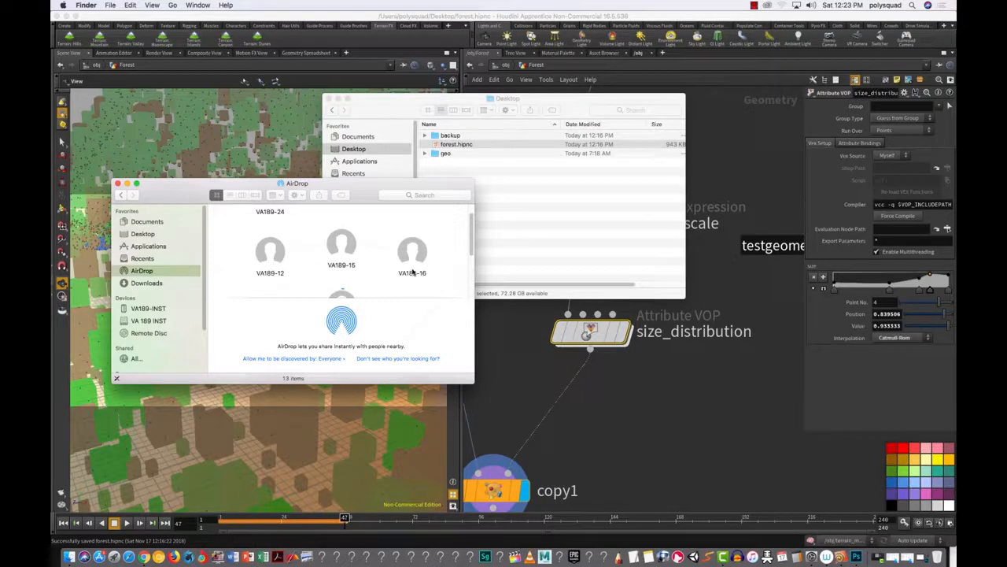
Step: Save the forest scene from Houdini's File menu
{"action": "left_click", "coordinate": [110, 4]}
{"action": "left_click", "coordinate": [110, 6]}
{"action": "left_click", "coordinate": [102, 16]}
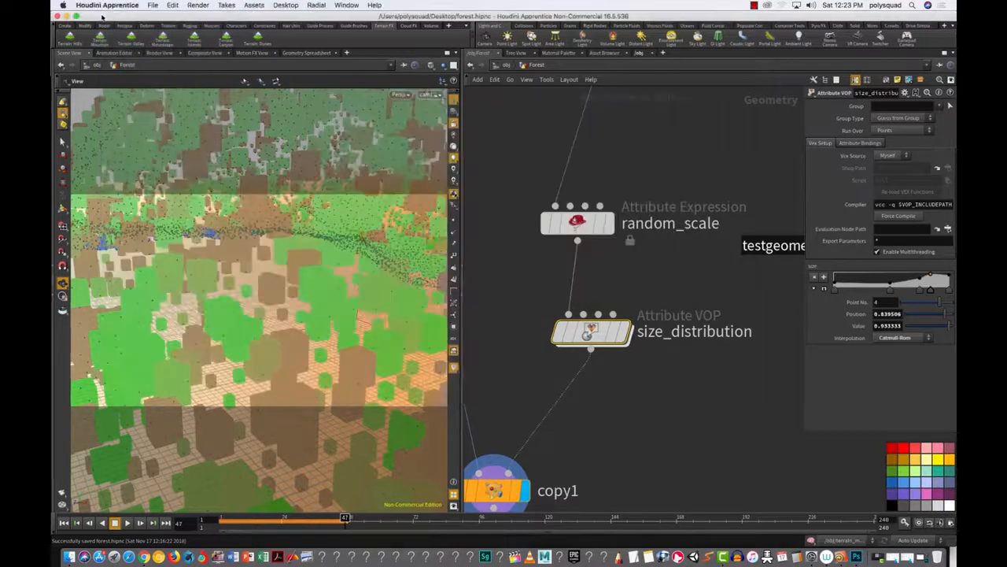
{"action": "left_click", "coordinate": [156, 6]}
{"action": "left_click", "coordinate": [172, 64]}
Step: Send forest.hipnc to VA189-01 over AirDrop and return to Houdini
{"action": "left_click", "coordinate": [69, 556]}
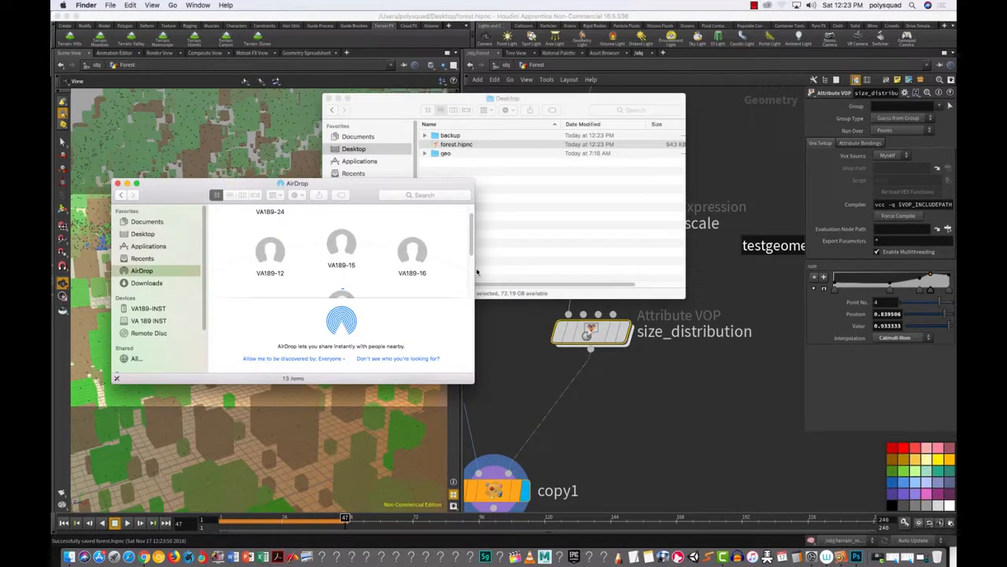
{"action": "scroll", "coordinate": [472, 279], "scroll_direction": "down", "scroll_amount": 3}
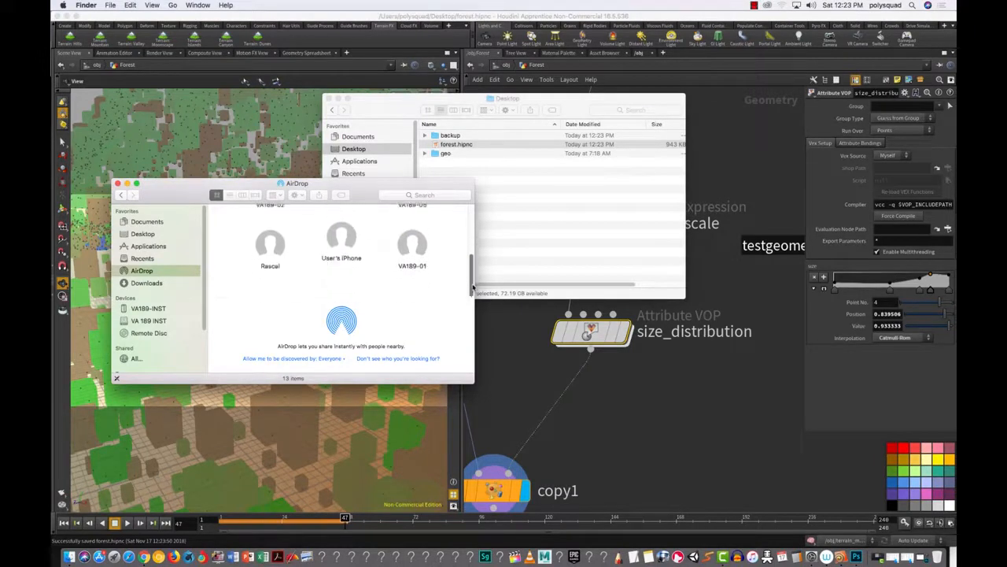
{"action": "left_click_drag", "start_coordinate": [467, 145], "coordinate": [413, 245]}
{"action": "left_click", "coordinate": [623, 441]}
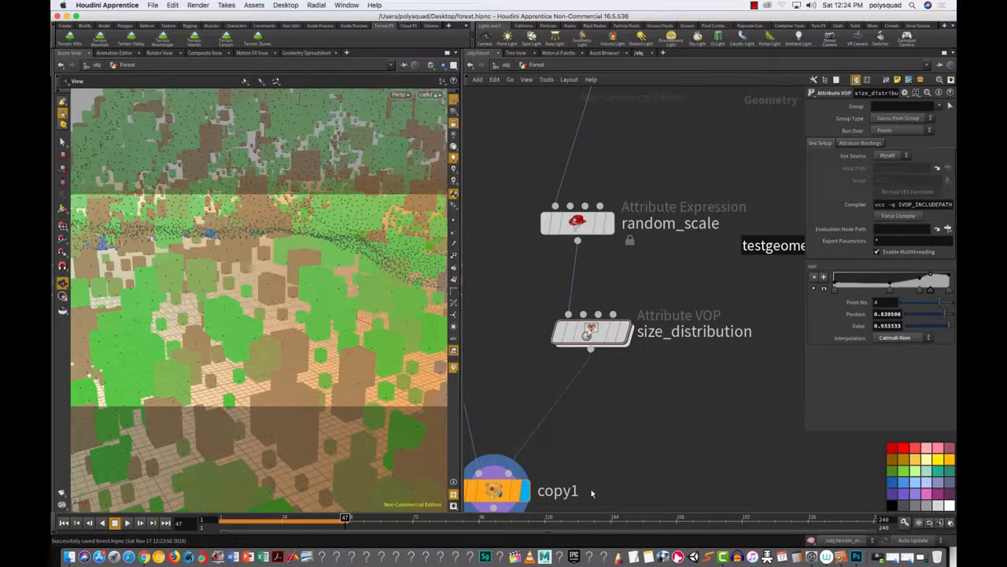
Step: Tumble the camera to a low side-on view of the forested slope and re-render it in Mantra IPR
{"action": "left_click", "coordinate": [160, 53]}
{"action": "left_click", "coordinate": [84, 67]}
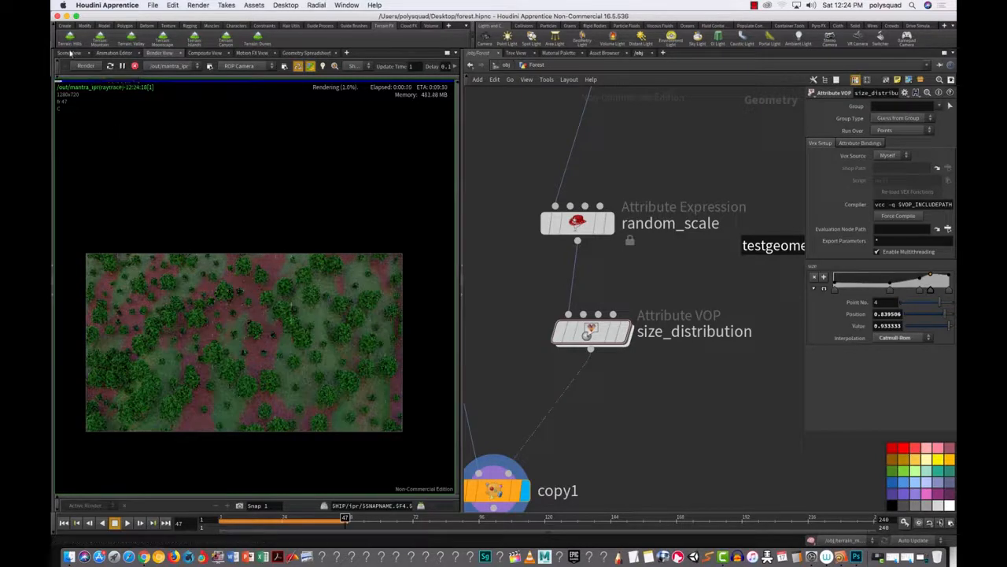
{"action": "left_click", "coordinate": [70, 53]}
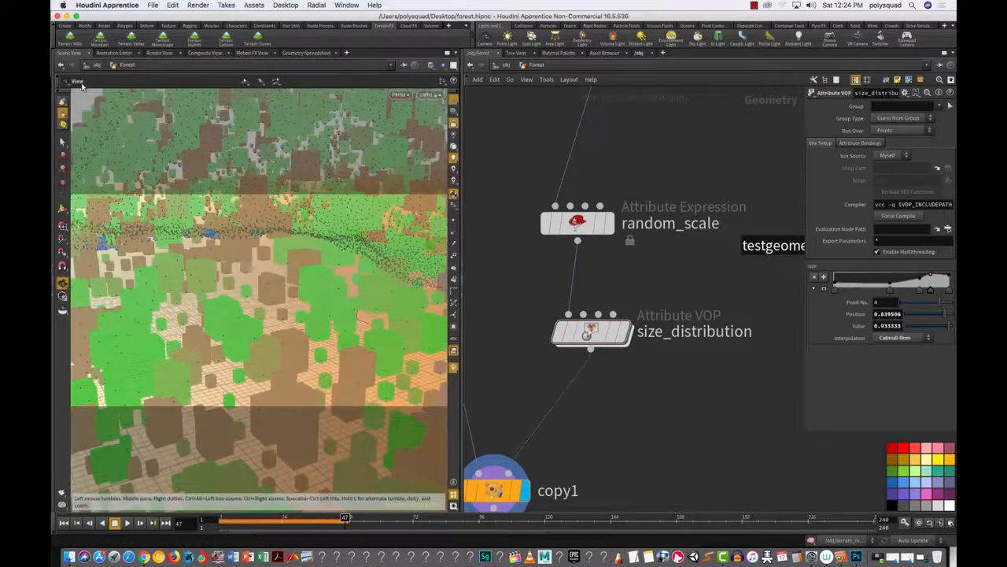
{"action": "left_click_drag", "start_coordinate": [288, 346], "coordinate": [318, 329]}
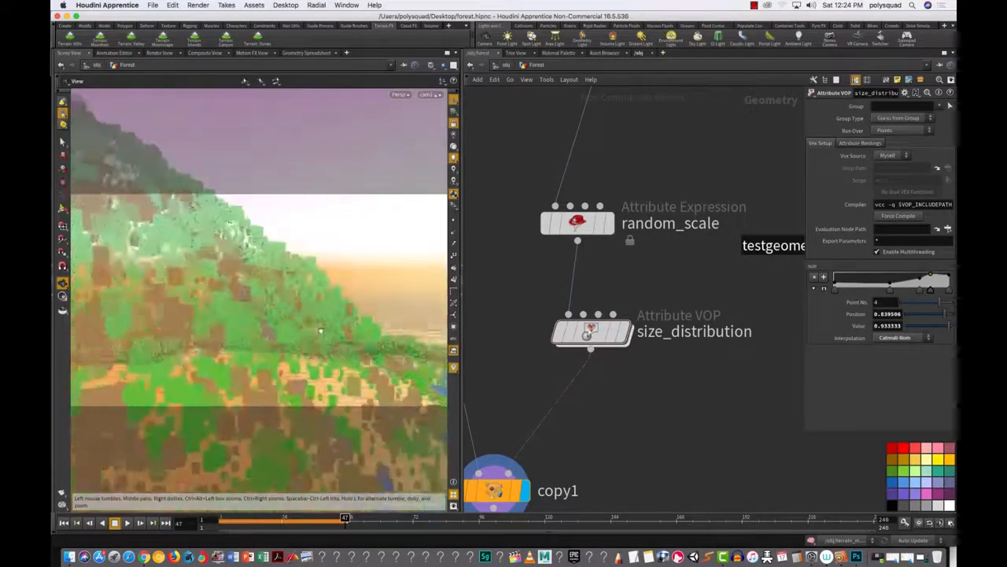
{"action": "left_click", "coordinate": [159, 53]}
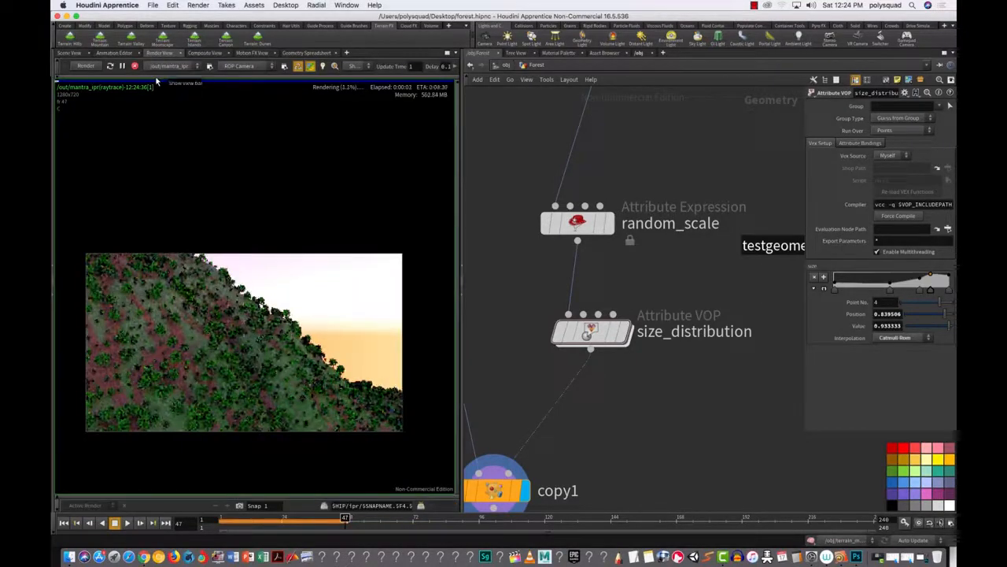
{"action": "right_click_drag", "start_coordinate": [669, 182], "coordinate": [668, 262]}
{"action": "middle_click_drag", "start_coordinate": [667, 261], "coordinate": [637, 443]}
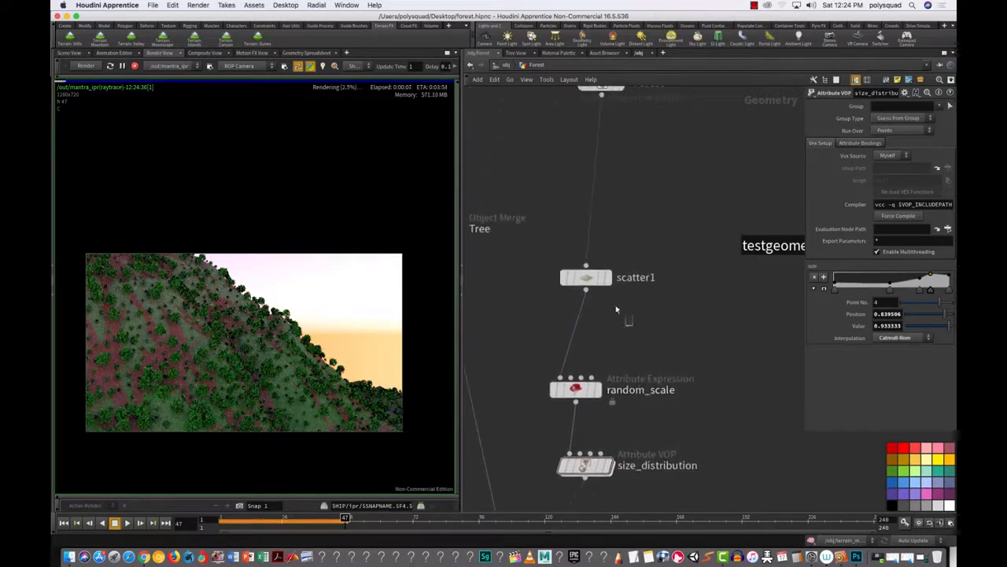
Step: Select scatter1 and try a Force Total Count of 100000, then 50000
{"action": "left_click", "coordinate": [586, 277]}
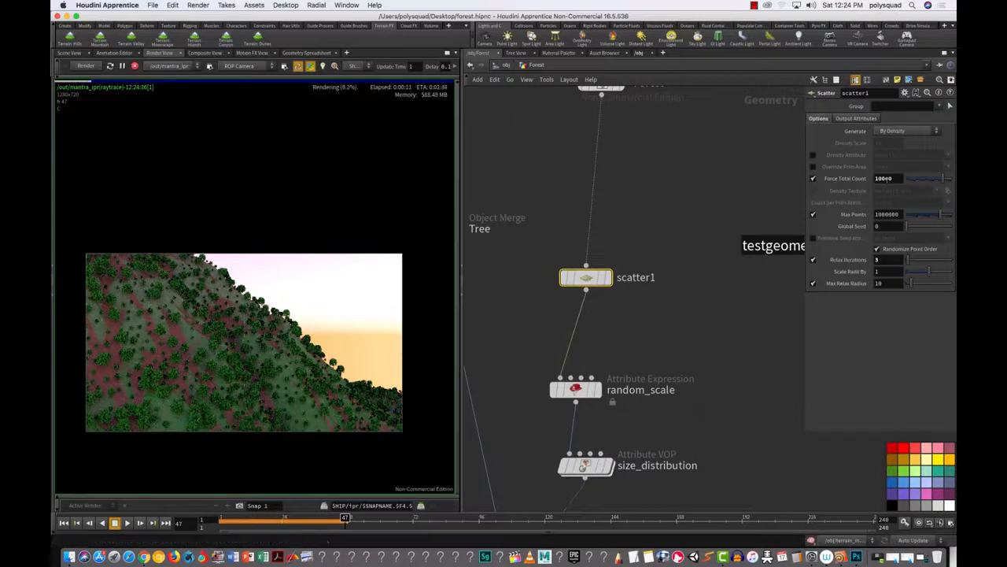
{"action": "left_click", "coordinate": [888, 178]}
{"action": "type", "text": "0"}
{"action": "key", "text": "Return"}
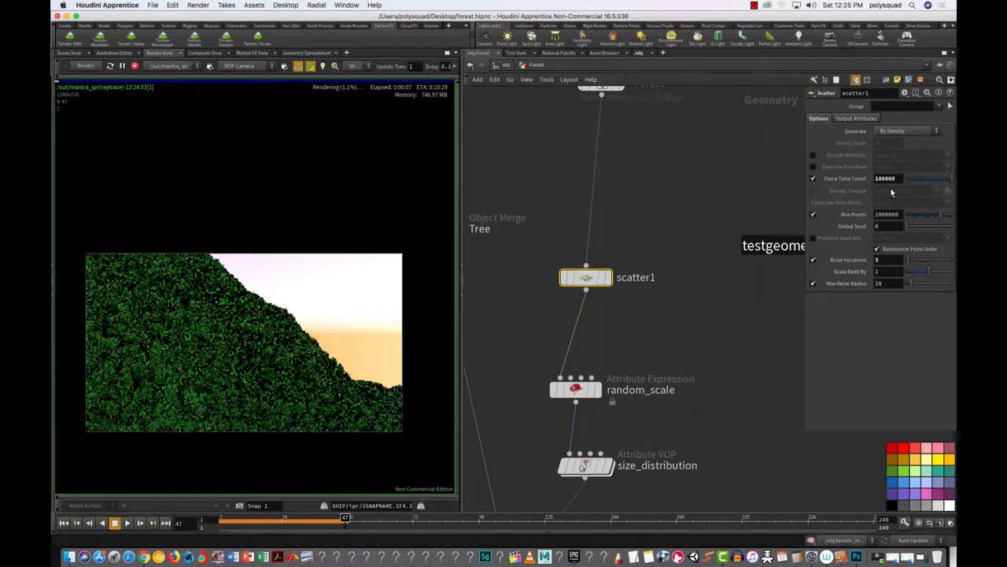
{"action": "left_click_drag", "start_coordinate": [875, 178], "coordinate": [885, 178]}
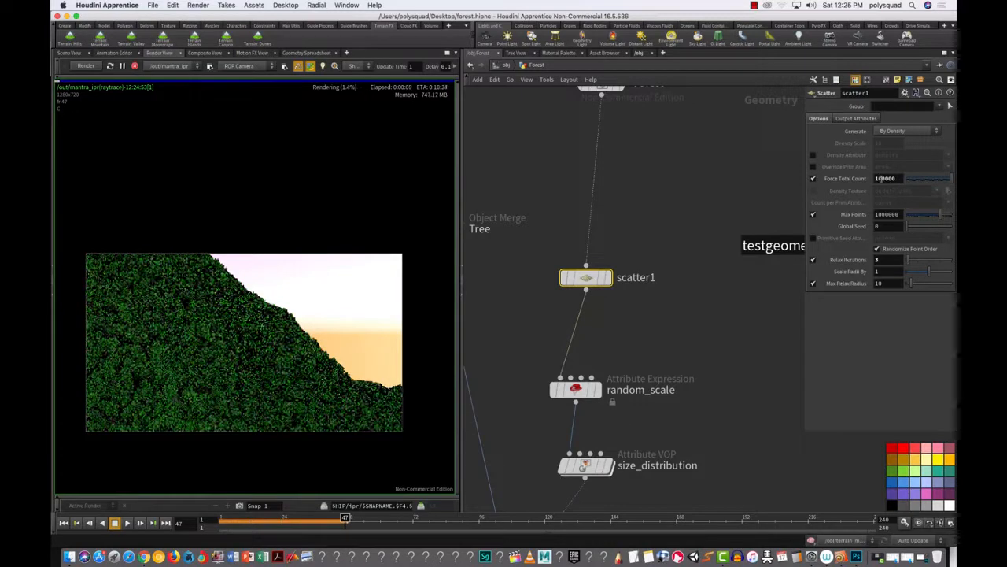
{"action": "type", "text": "5"}
{"action": "key", "text": "Return"}
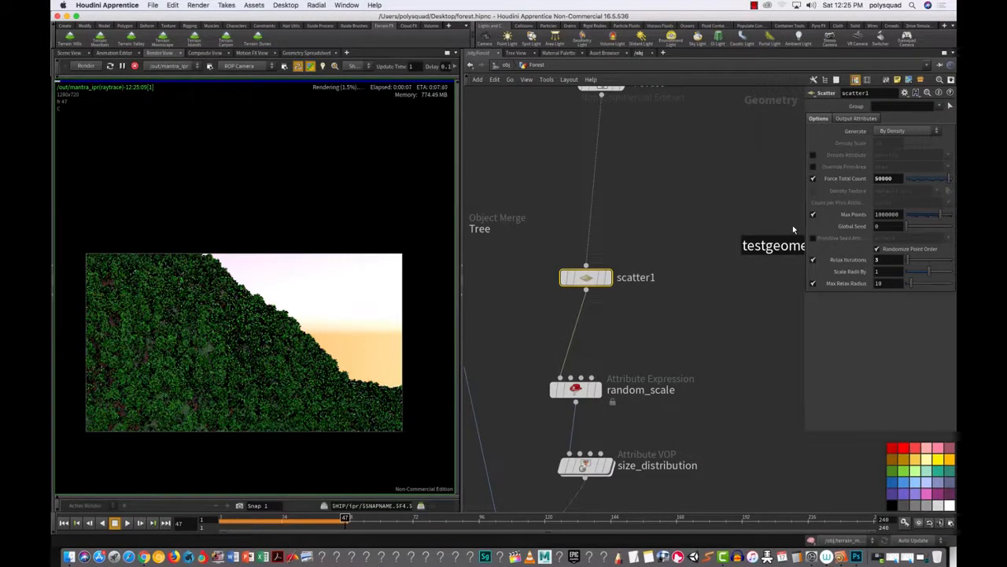
Step: Lower the count to 25000, then settle on 30000
{"action": "left_click_drag", "start_coordinate": [882, 178], "coordinate": [874, 178]}
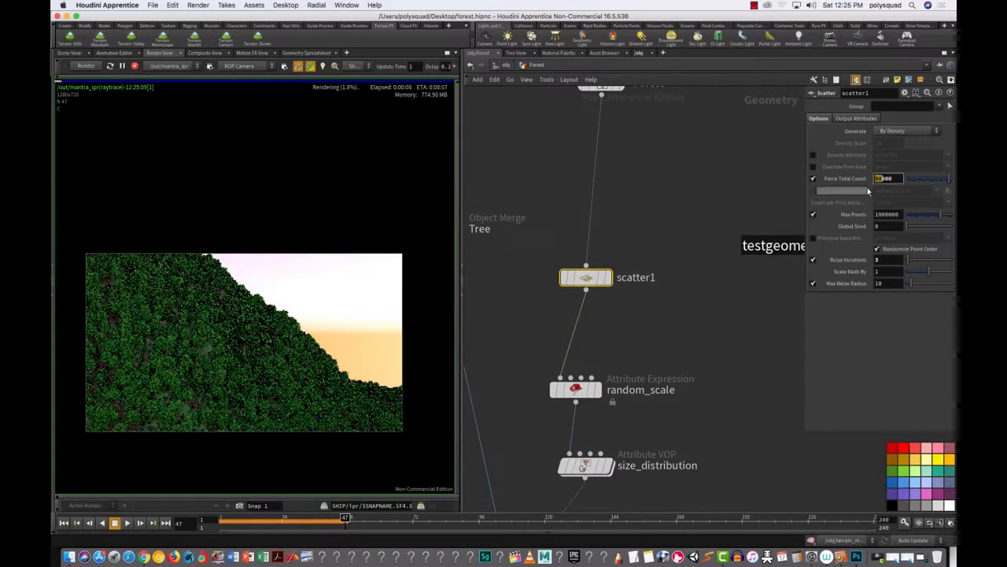
{"action": "type", "text": "25"}
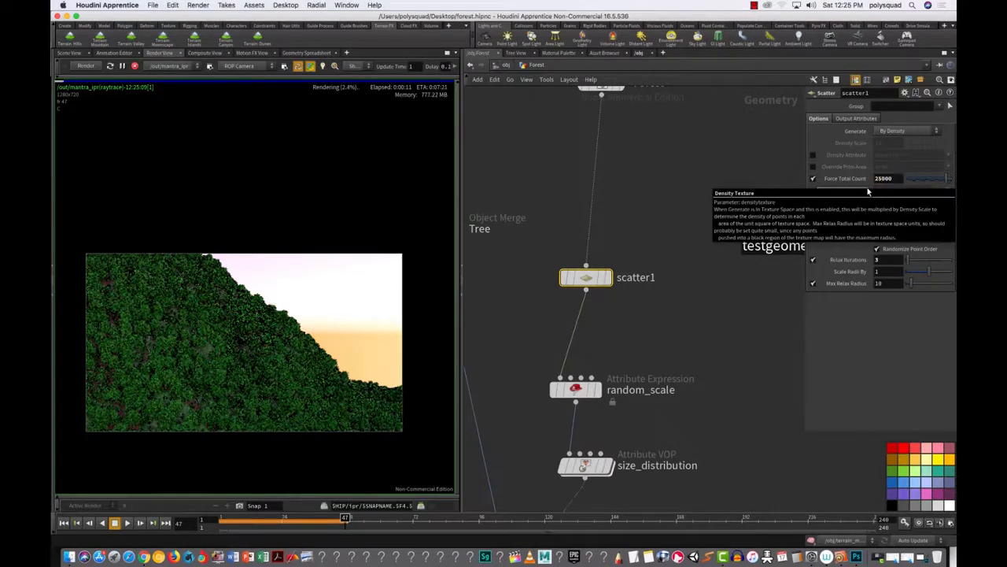
{"action": "key", "text": "Return"}
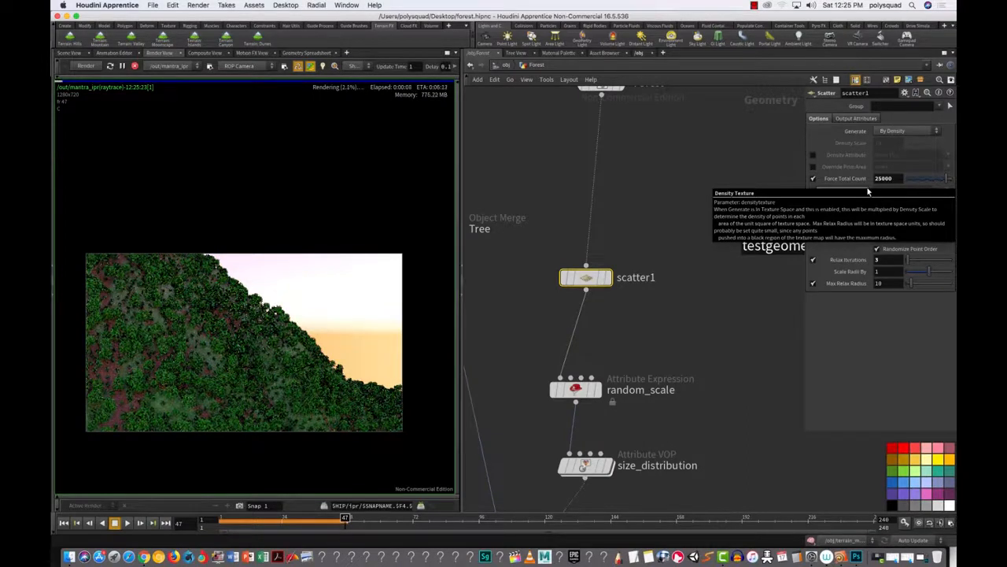
{"action": "left_click_drag", "start_coordinate": [883, 179], "coordinate": [867, 178]}
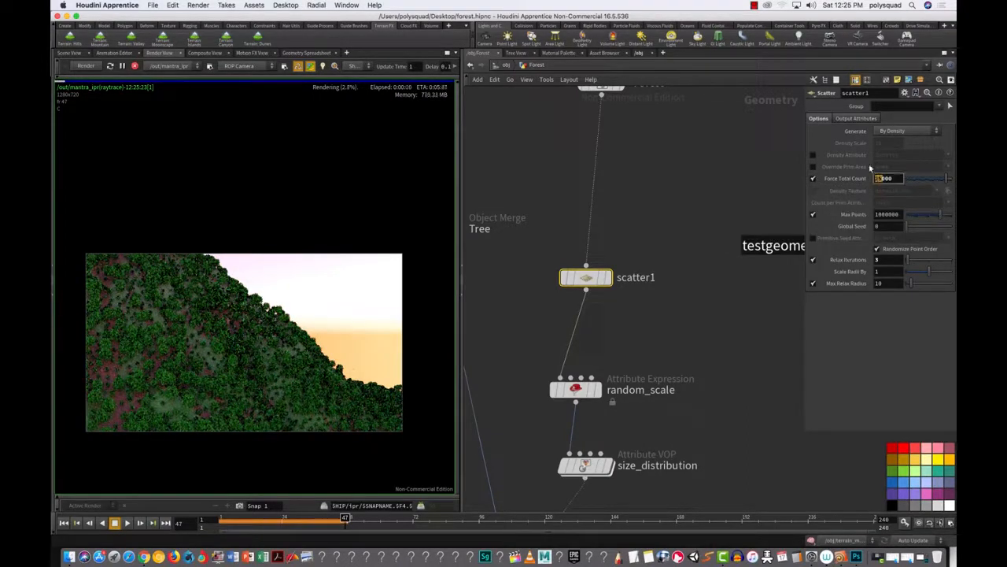
{"action": "type", "text": "30"}
{"action": "key", "text": "Return"}
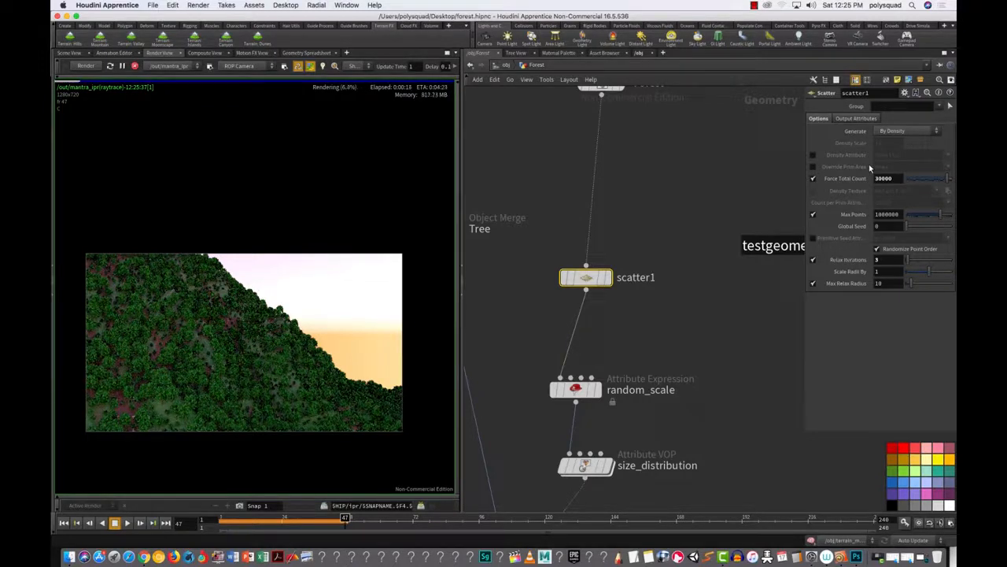
Step: Dolly the camera closer to the slope and render just a region of the forest
{"action": "left_click", "coordinate": [78, 53]}
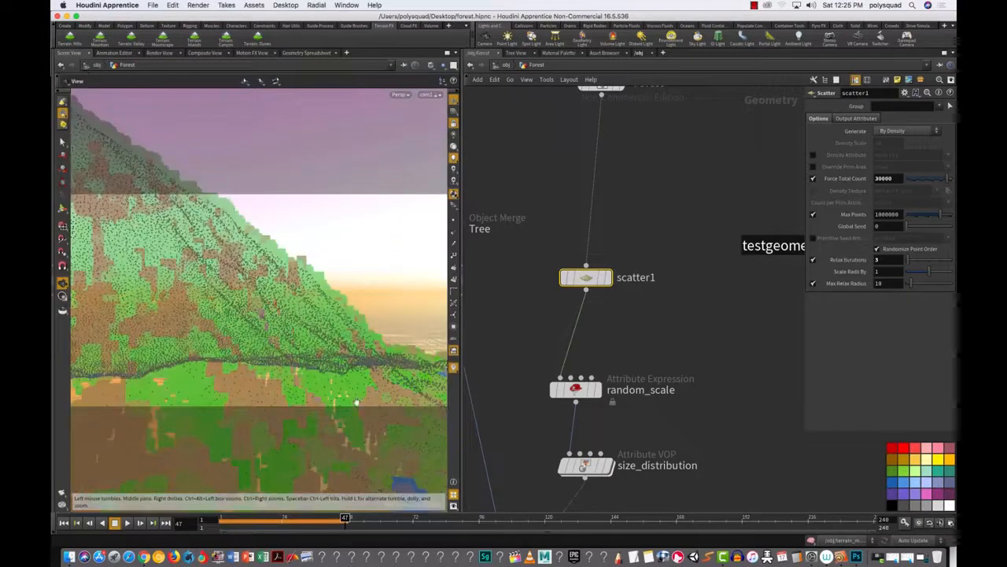
{"action": "middle_click_drag", "start_coordinate": [305, 316], "coordinate": [301, 346]}
{"action": "right_click_drag", "start_coordinate": [301, 346], "coordinate": [396, 271]}
{"action": "left_click", "coordinate": [160, 52]}
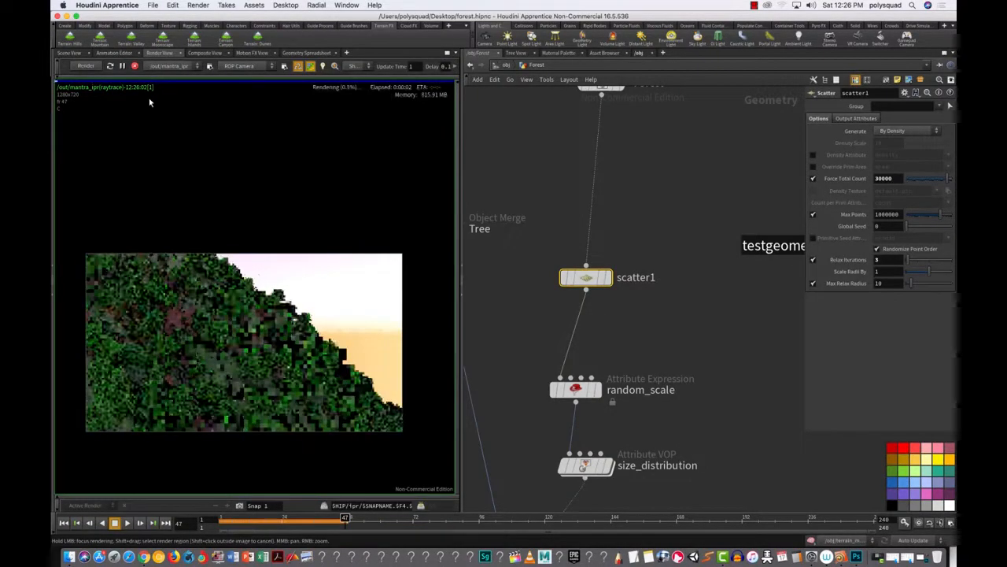
{"action": "left_click_drag", "start_coordinate": [236, 390], "coordinate": [357, 271], "text": "shift"}
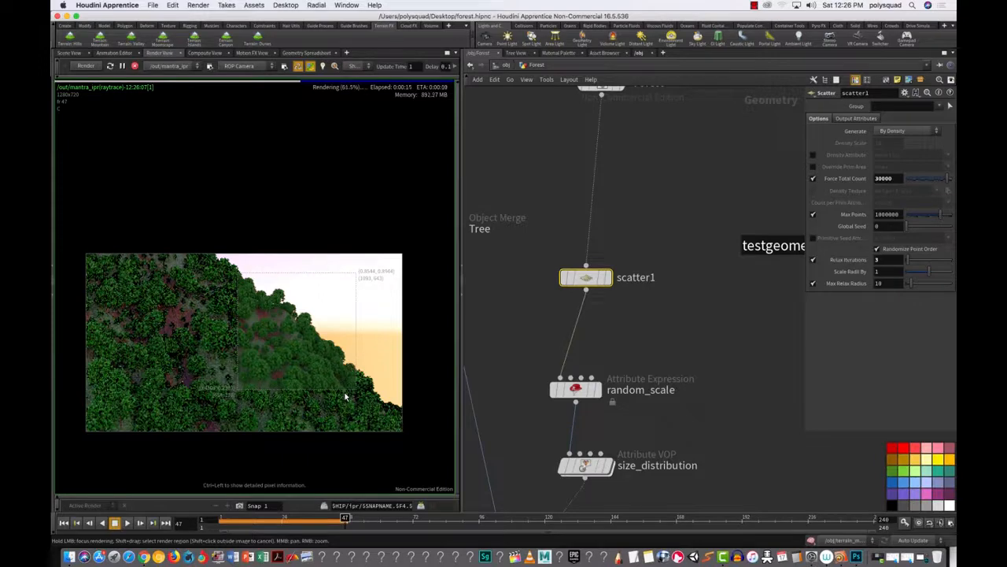
{"action": "left_click", "coordinate": [70, 53]}
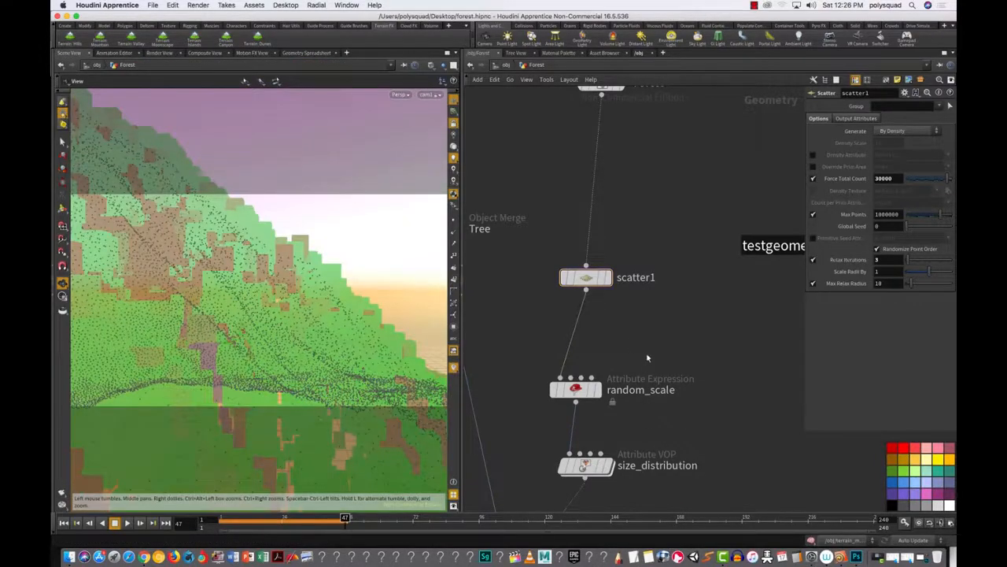
Step: Add a point Attribute Expression node between scatter1 and random_scale
{"action": "key", "text": "Tab"}
{"action": "type", "text": "po"}
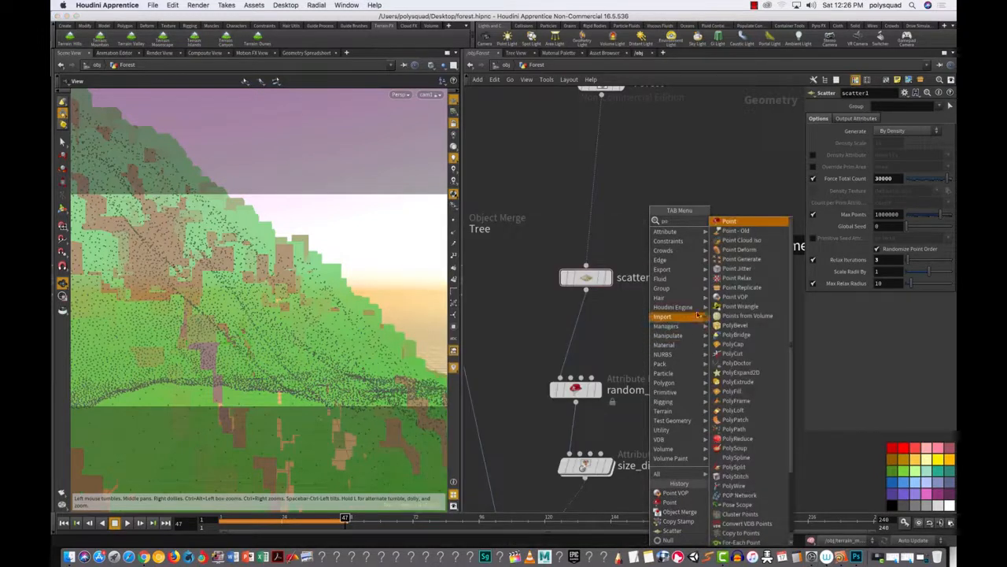
{"action": "left_click", "coordinate": [729, 221]}
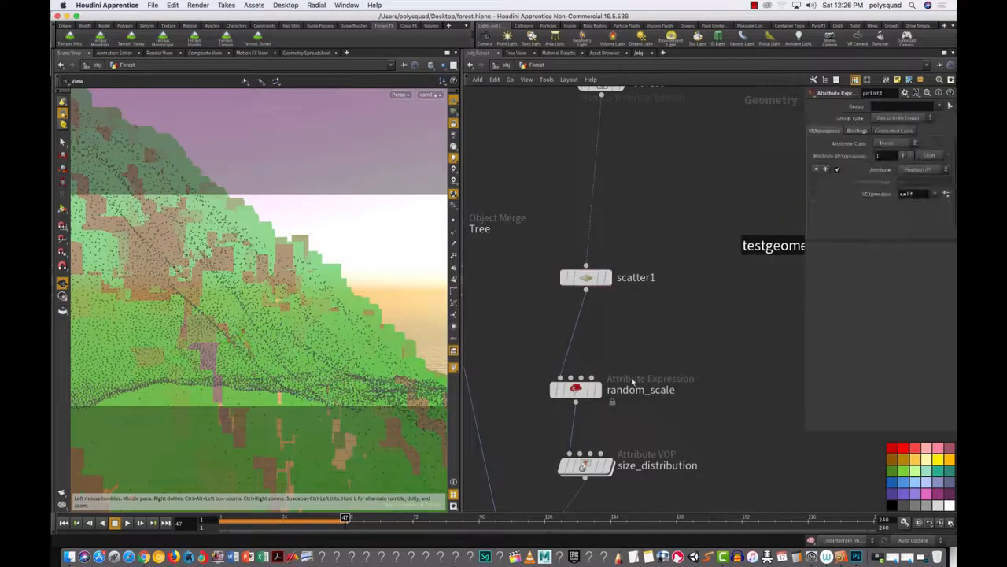
{"action": "key", "text": "Tab"}
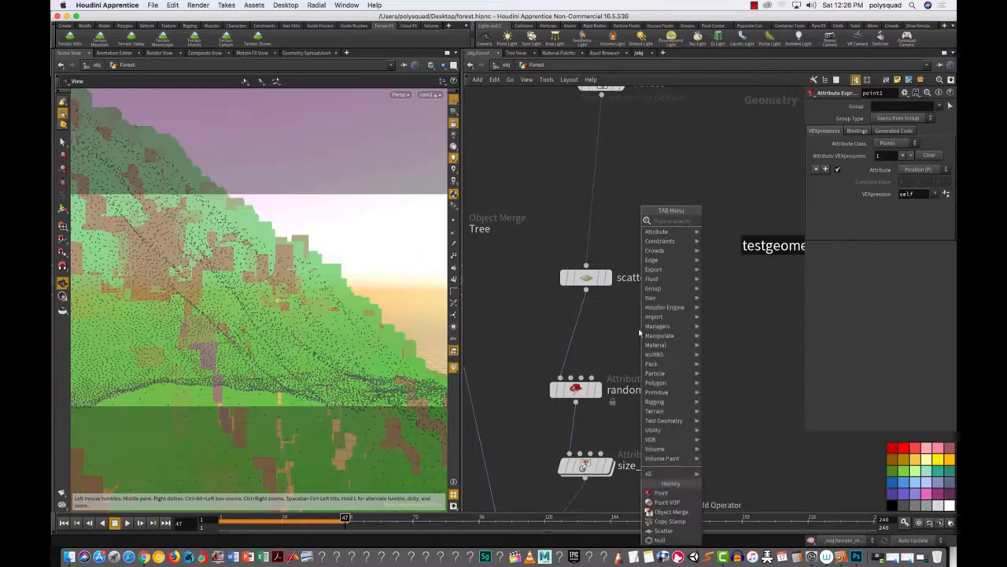
{"action": "type", "text": "po"}
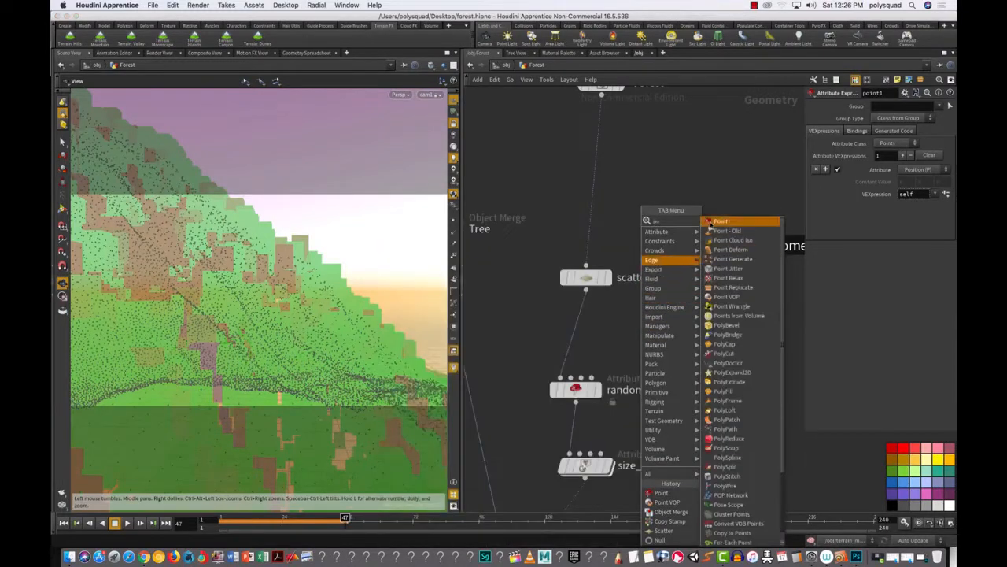
{"action": "left_click", "coordinate": [716, 221]}
{"action": "left_click", "coordinate": [627, 343]}
{"action": "left_click_drag", "start_coordinate": [629, 344], "coordinate": [575, 341]}
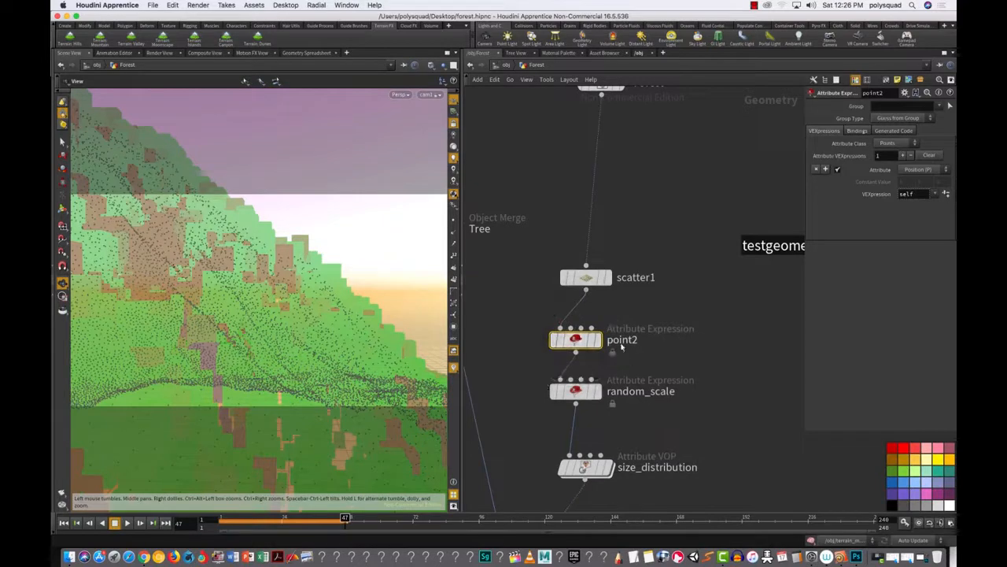
Step: Rename the new node random_rotation and move random_scale down below it
{"action": "double_click", "coordinate": [623, 339]}
{"action": "key", "text": "BackSpace"}
{"action": "type", "text": "random"}
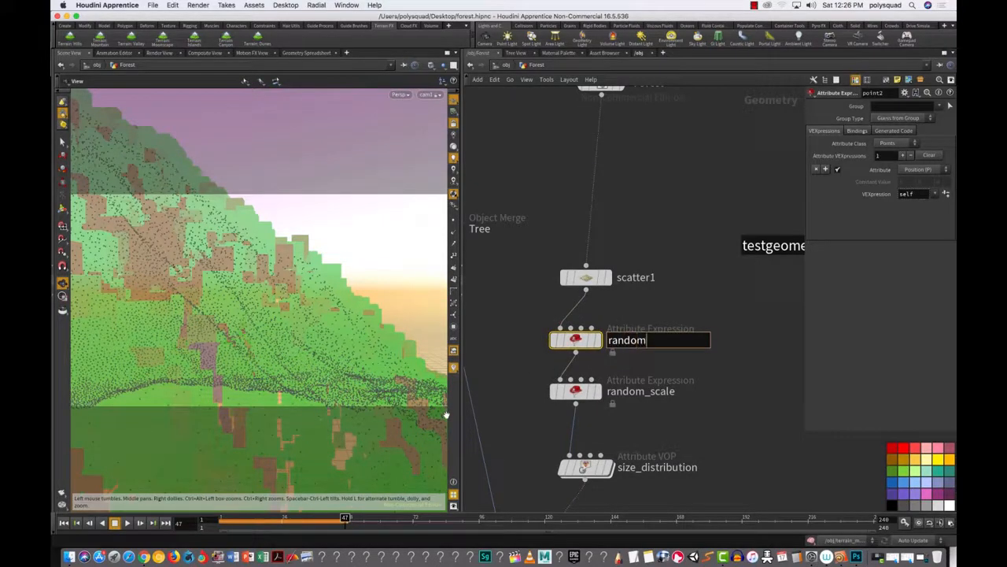
{"action": "type", "text": "_rotation"}
{"action": "key", "text": "Return"}
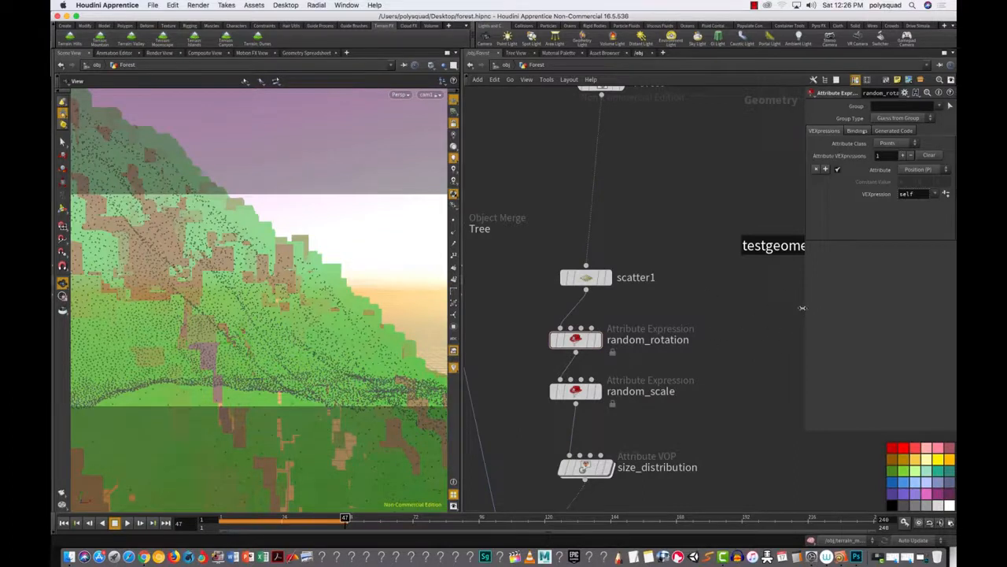
{"action": "left_click_drag", "start_coordinate": [802, 308], "coordinate": [691, 354]}
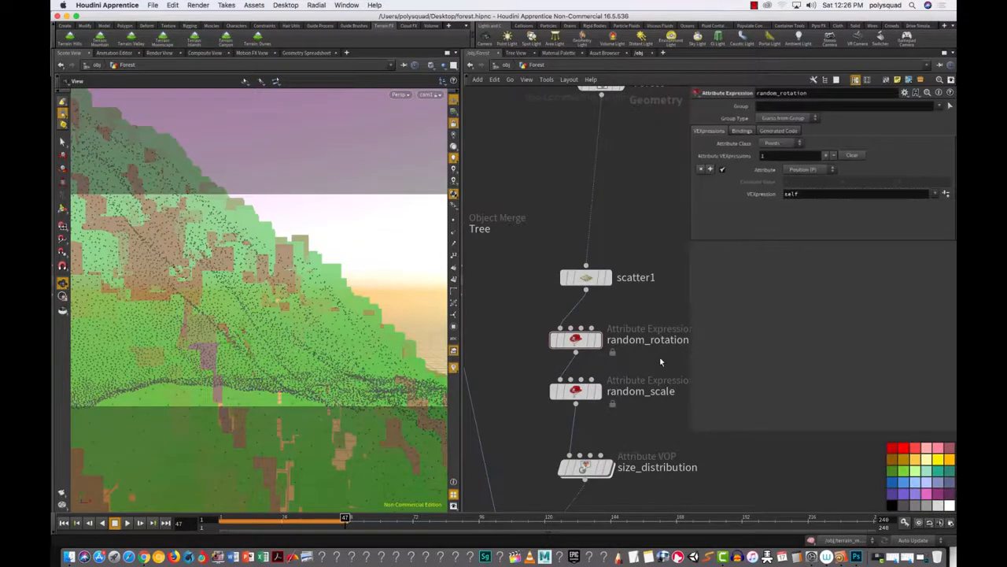
{"action": "left_click", "coordinate": [581, 397]}
{"action": "mouse_move", "coordinate": [582, 402]}
{"action": "left_mouse_down"}
{"action": "mouse_move", "coordinate": [591, 425]}
{"action": "mouse_move", "coordinate": [620, 430]}
{"action": "mouse_move", "coordinate": [584, 405]}
{"action": "left_mouse_up"}
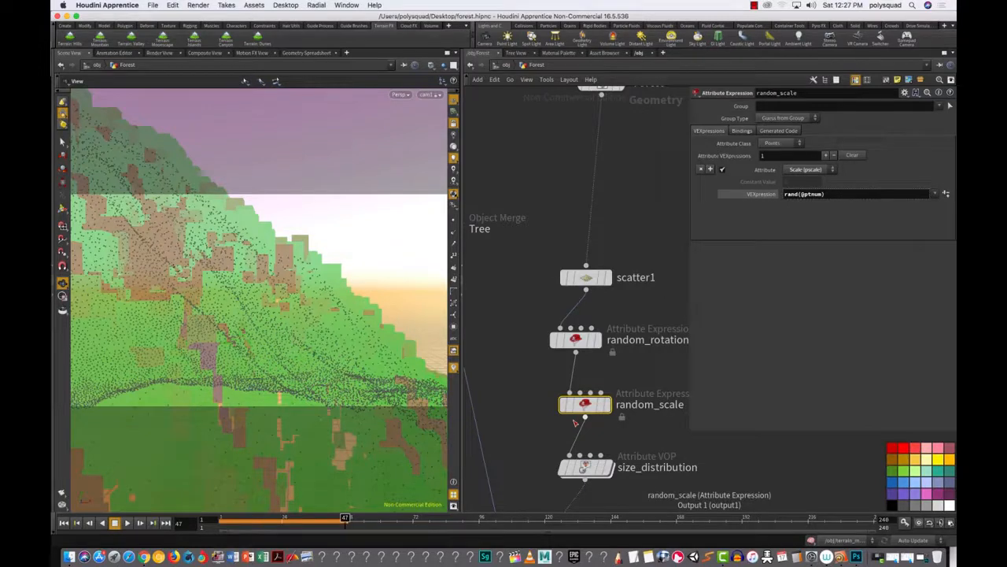
Step: Deselect random_scale, recentre the node chain, and drag the divider to widen the parameter editor
{"action": "left_click", "coordinate": [543, 212]}
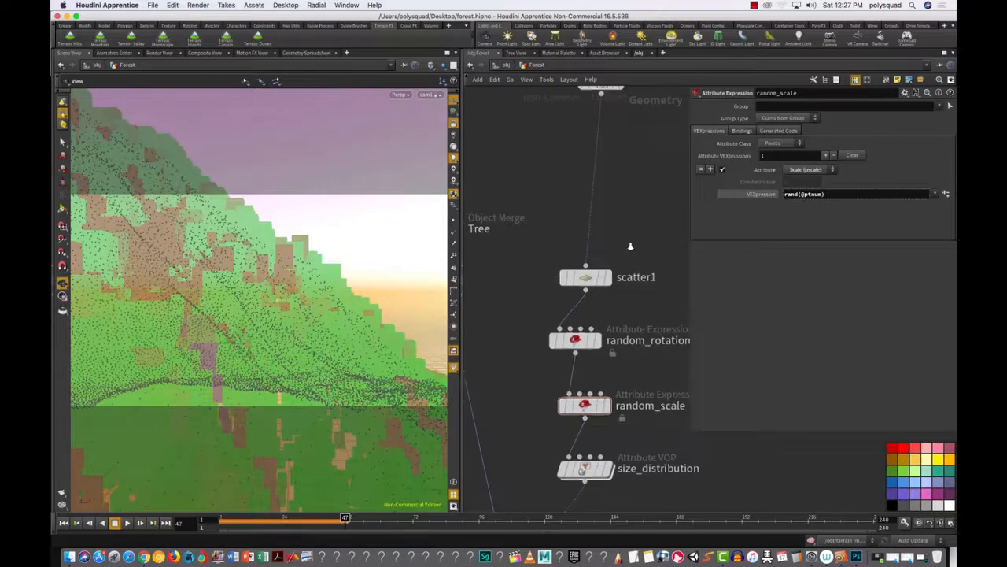
{"action": "scroll", "coordinate": [631, 246], "scroll_direction": "down", "scroll_amount": 1}
{"action": "middle_click_drag", "start_coordinate": [636, 251], "coordinate": [545, 224]}
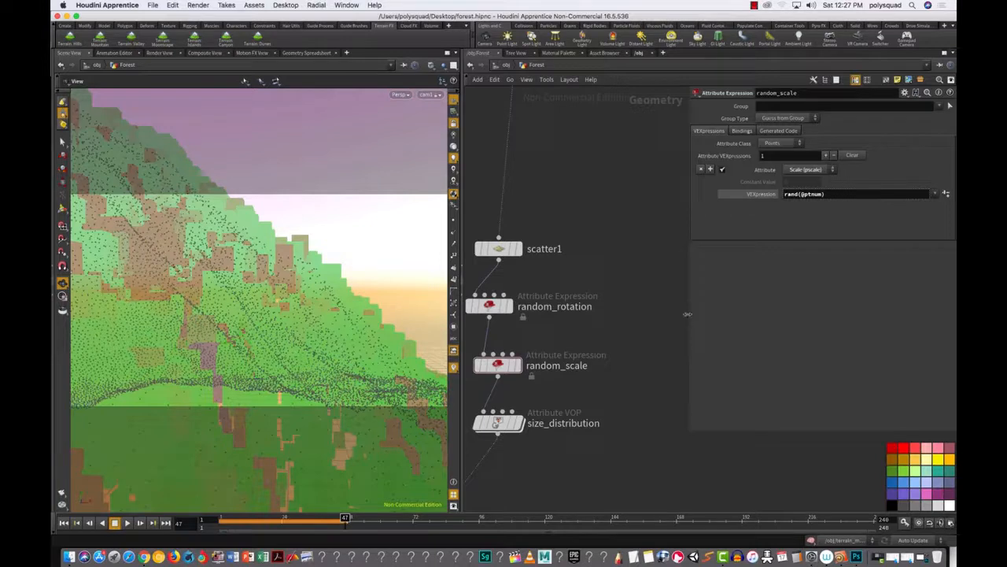
{"action": "left_click_drag", "start_coordinate": [690, 317], "coordinate": [619, 336]}
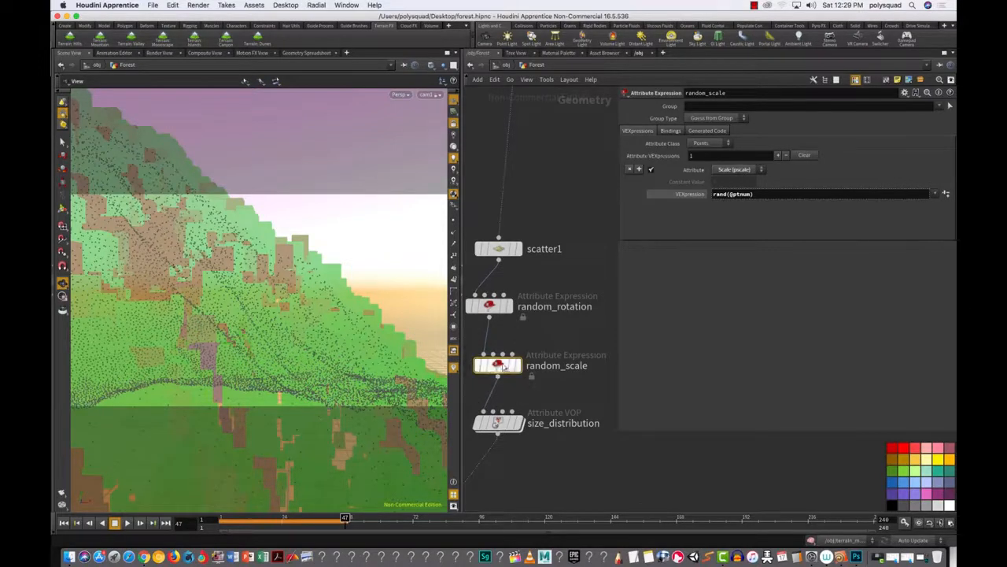
Step: Set the display flag on random_rotation and open its Attribute dropdown
{"action": "left_click", "coordinate": [499, 307]}
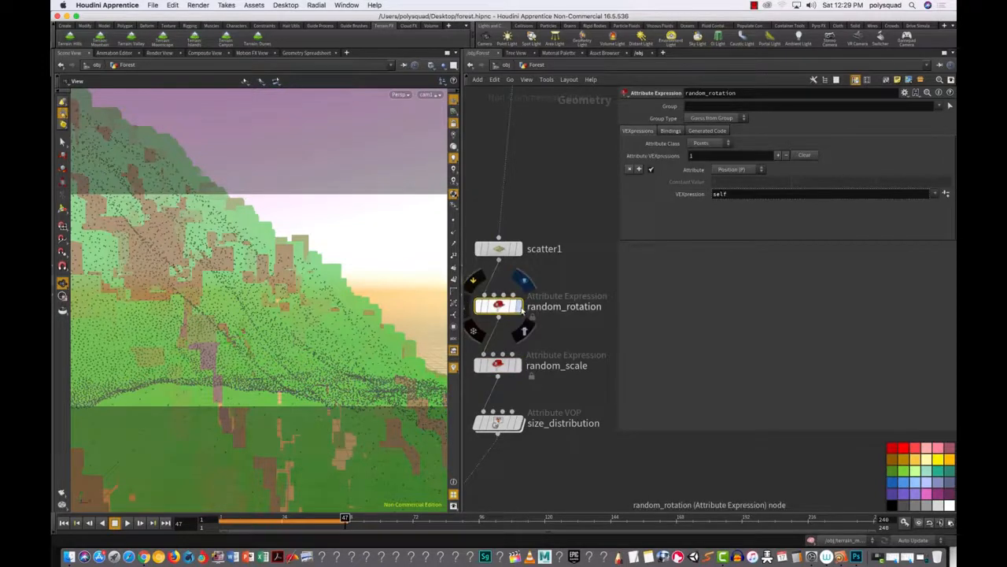
{"action": "left_click", "coordinate": [519, 307]}
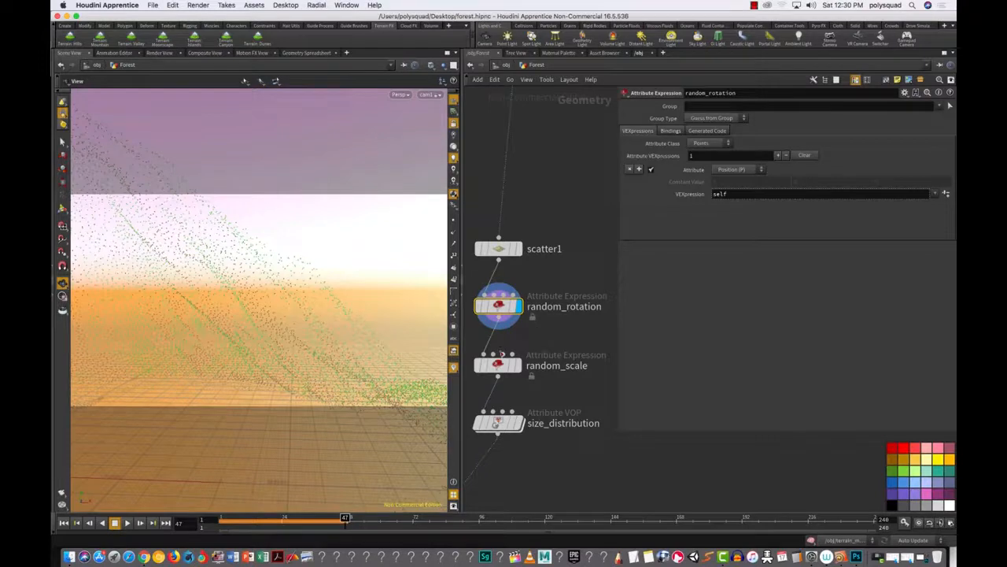
{"action": "left_click_drag", "start_coordinate": [502, 308], "coordinate": [502, 307]}
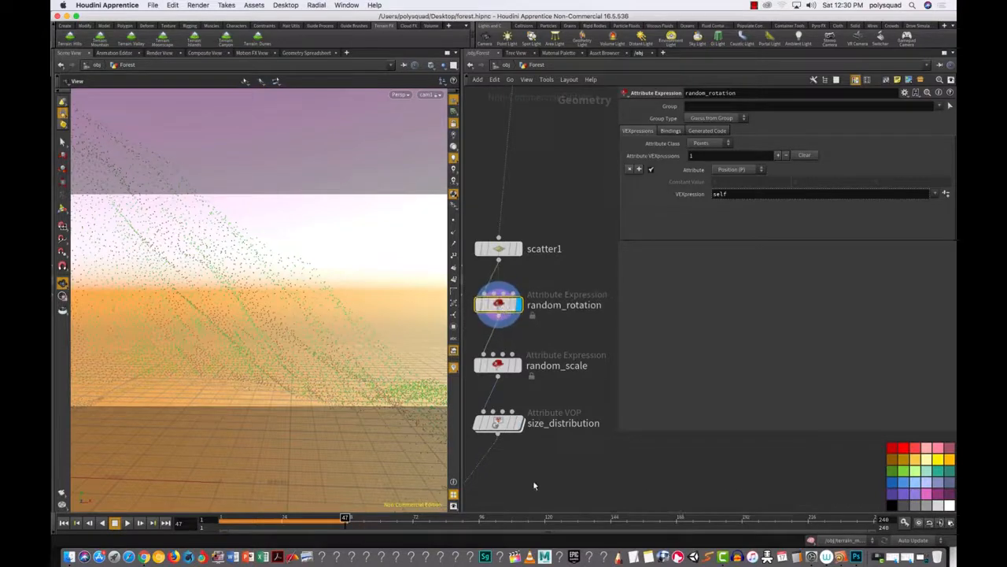
{"action": "left_click", "coordinate": [736, 170]}
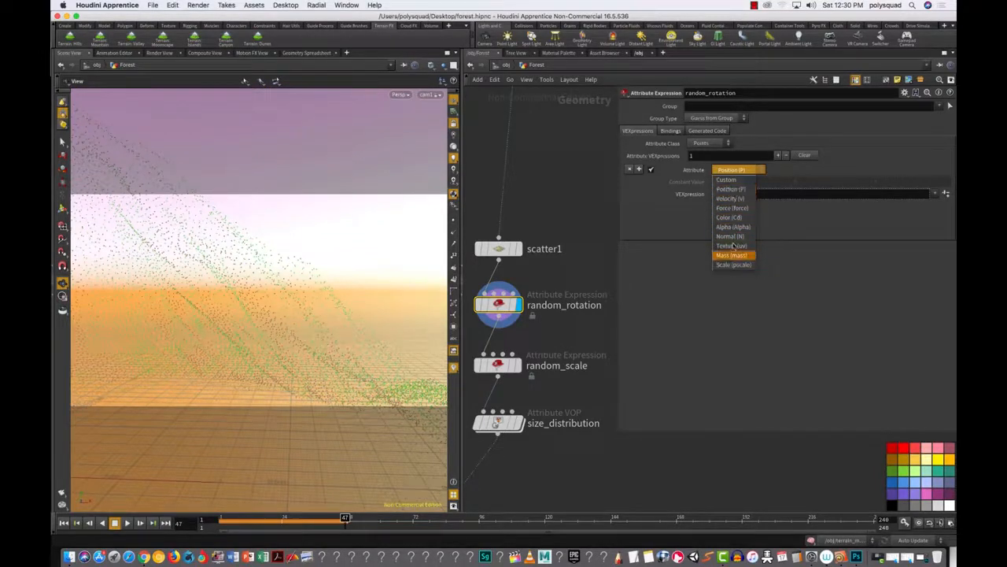
Step: Set random_rotation's Attribute to Custom, named rot, with type Vector 4
{"action": "left_click", "coordinate": [738, 180]}
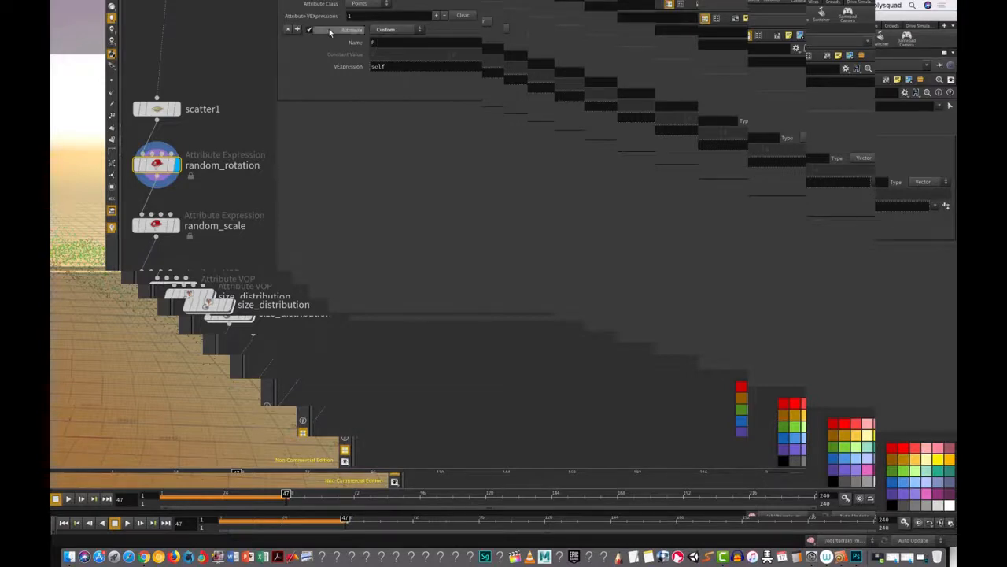
{"action": "double_click", "coordinate": [376, 42]}
{"action": "type", "text": "rot"}
{"action": "key", "text": "Return"}
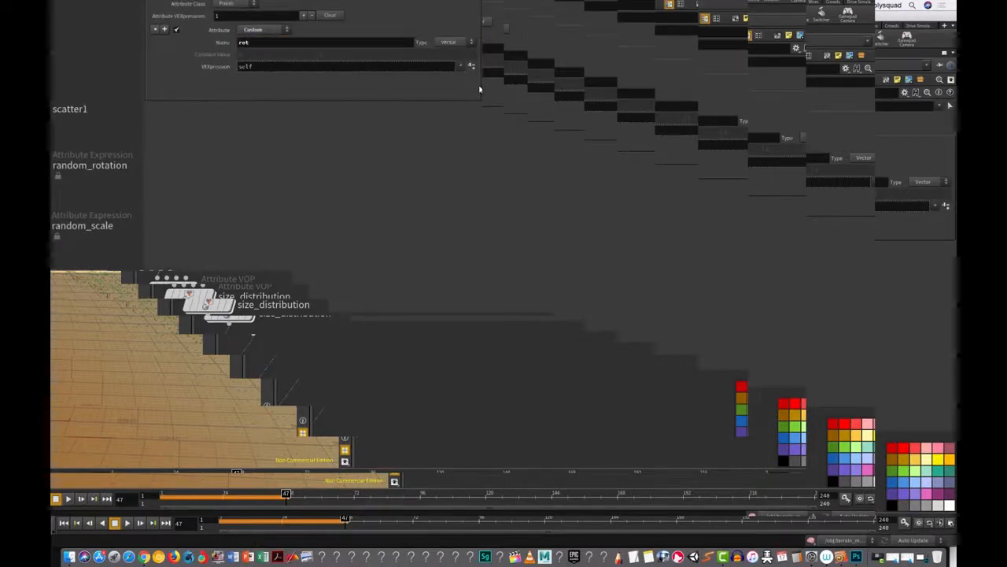
{"action": "left_click", "coordinate": [456, 43]}
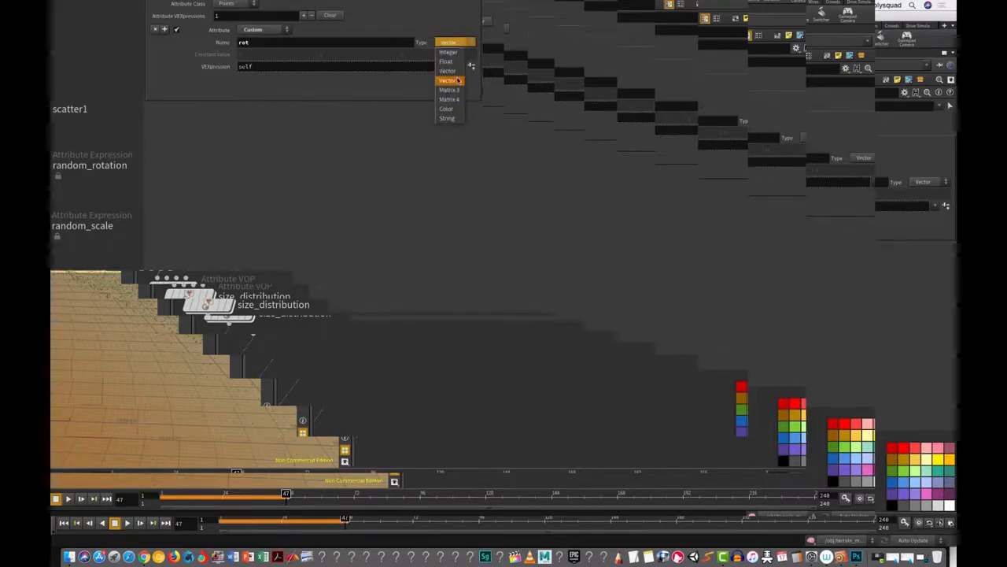
{"action": "left_click", "coordinate": [456, 82]}
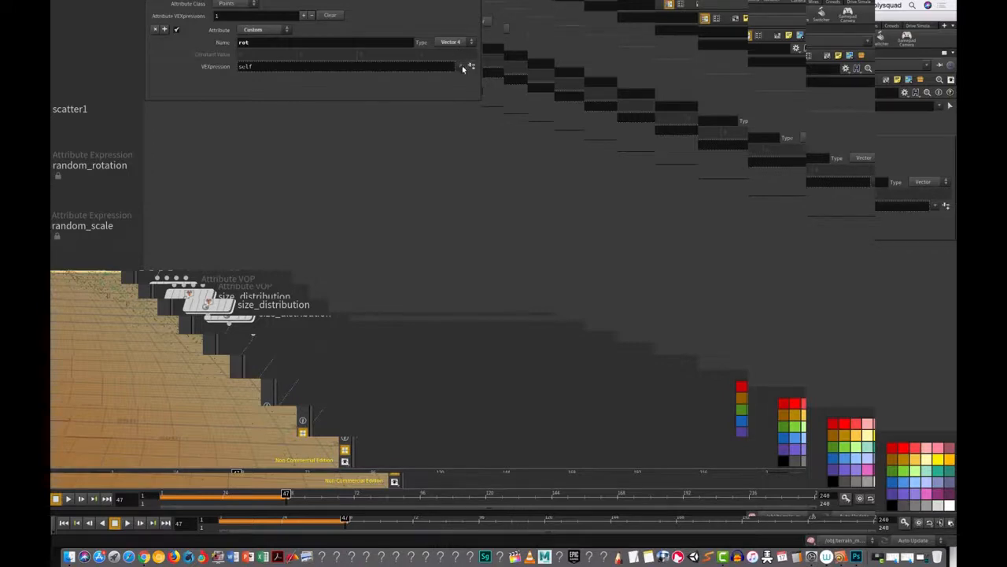
{"action": "left_click", "coordinate": [461, 66]}
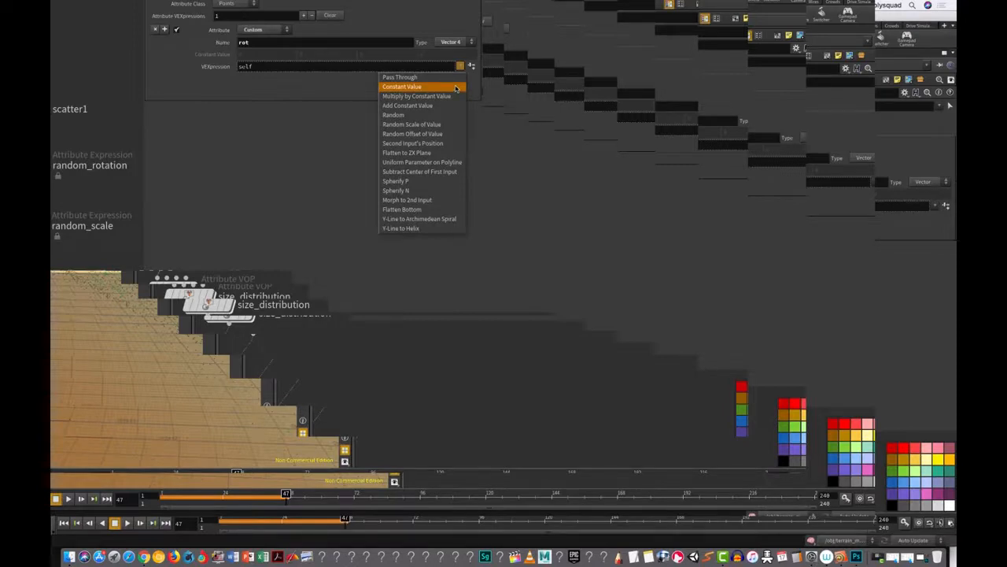
Step: Apply the Constant Value preset and set the value to 0, 1, 0, 1
{"action": "left_click", "coordinate": [454, 88]}
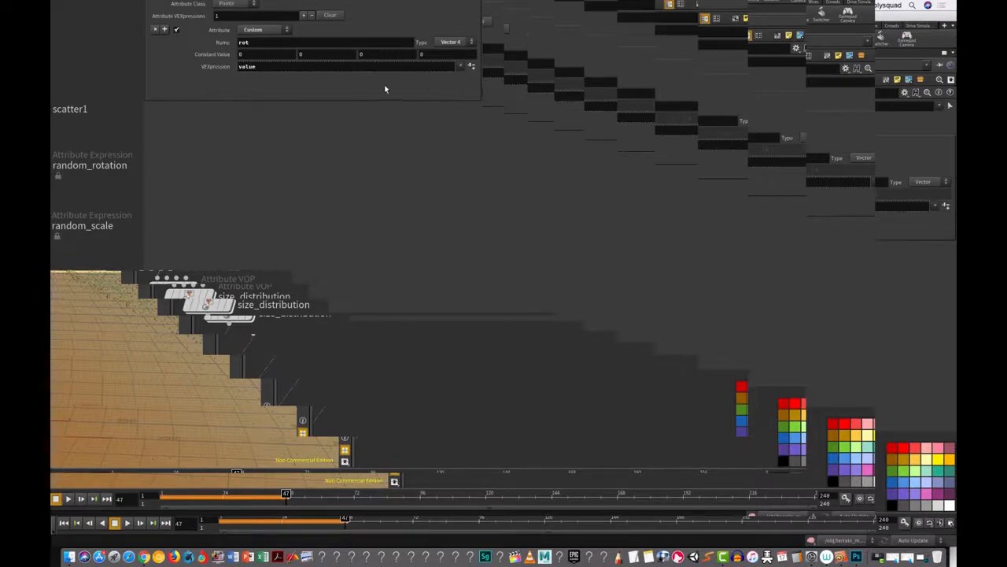
{"action": "left_click", "coordinate": [314, 55]}
{"action": "type", "text": "1"}
{"action": "left_click", "coordinate": [423, 54]}
{"action": "type", "text": "1"}
{"action": "key", "text": "Return"}
{"action": "left_click", "coordinate": [262, 66]}
{"action": "double_click", "coordinate": [248, 66]}
{"action": "type", "text": "rand(@ptnum)*value"}
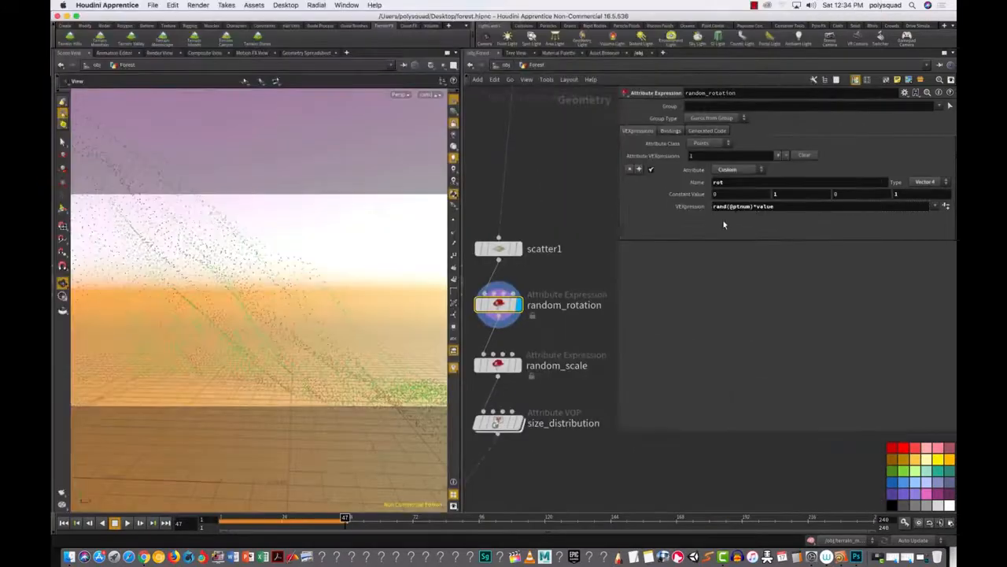
Step: Make copy1 the displayed node and start a Mantra IPR render of the forest
{"action": "middle_click_drag", "start_coordinate": [541, 454], "coordinate": [624, 297]}
{"action": "left_click", "coordinate": [540, 368]}
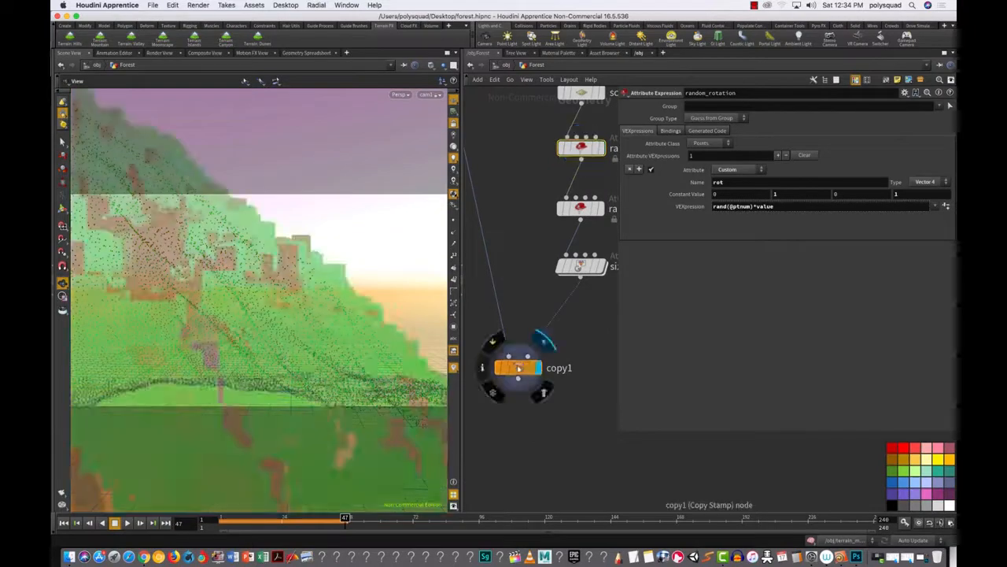
{"action": "left_click", "coordinate": [519, 368]}
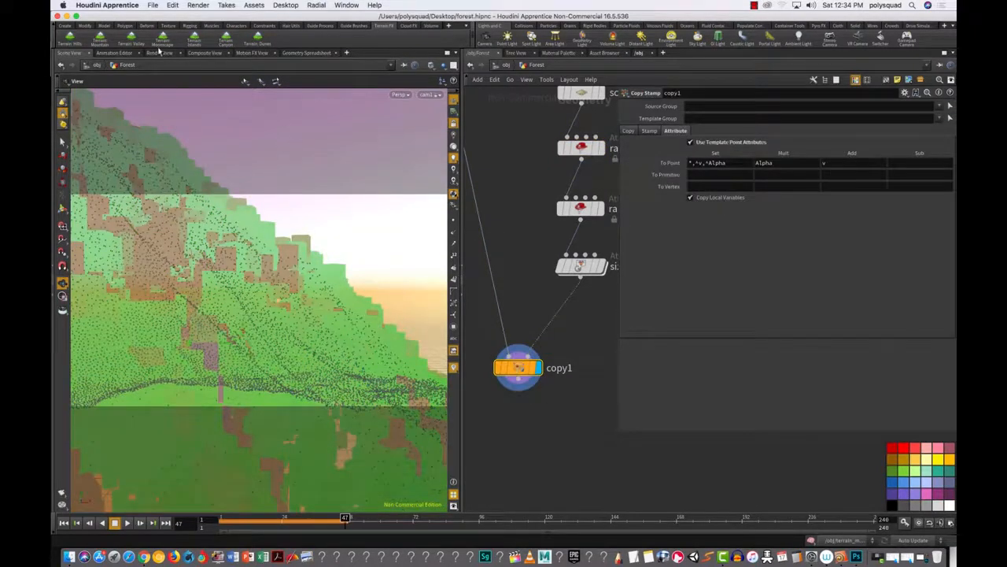
{"action": "left_click", "coordinate": [159, 53]}
{"action": "left_click", "coordinate": [97, 66]}
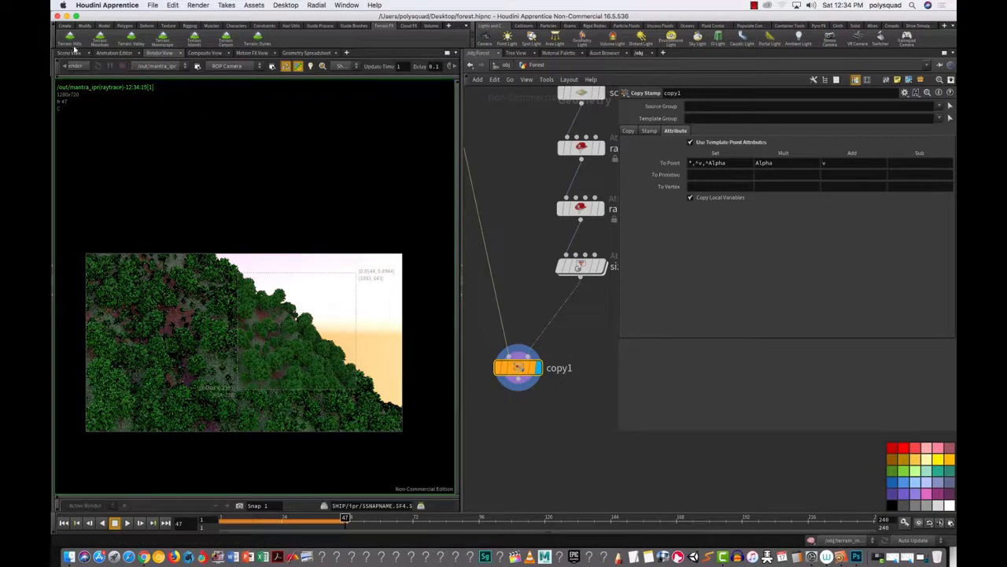
Step: Look over the terrain from above, then drop copy1 lower and shift size_distribution slightly left
{"action": "left_click", "coordinate": [70, 53]}
{"action": "left_click_drag", "start_coordinate": [235, 228], "coordinate": [244, 306]}
{"action": "scroll", "coordinate": [254, 299], "scroll_direction": "up", "scroll_amount": 10}
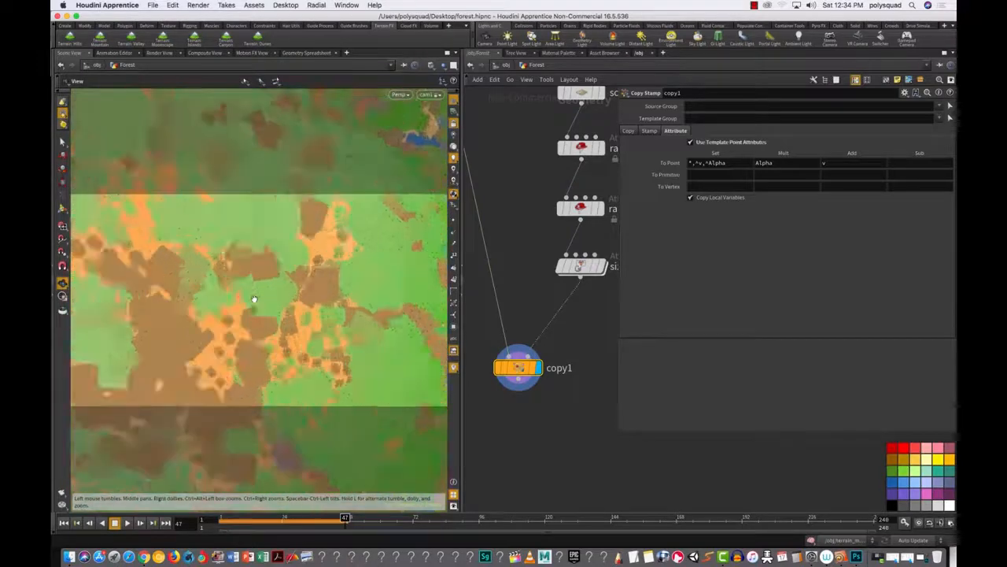
{"action": "scroll", "coordinate": [253, 299], "scroll_direction": "down", "scroll_amount": 5}
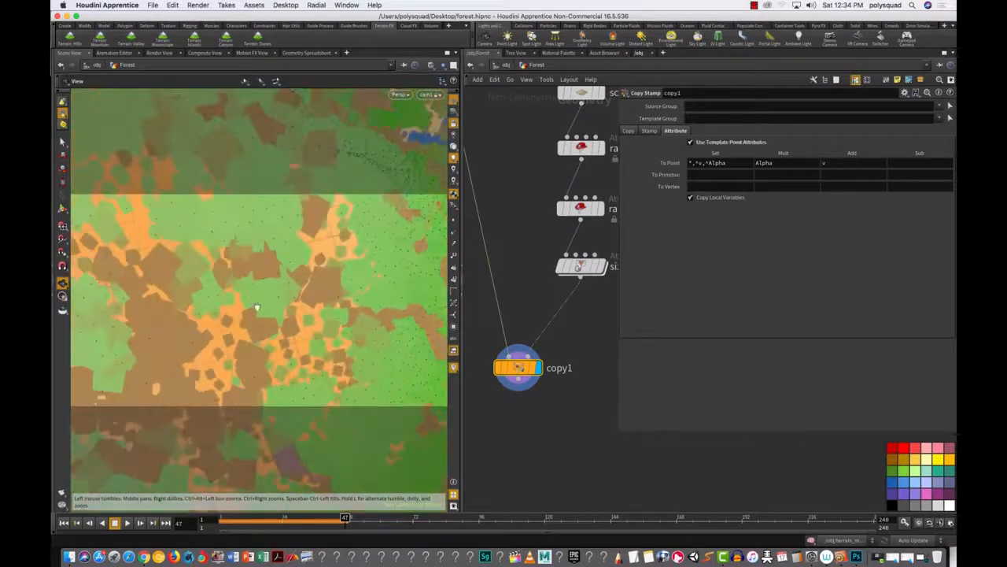
{"action": "left_click_drag", "start_coordinate": [271, 316], "coordinate": [257, 252]}
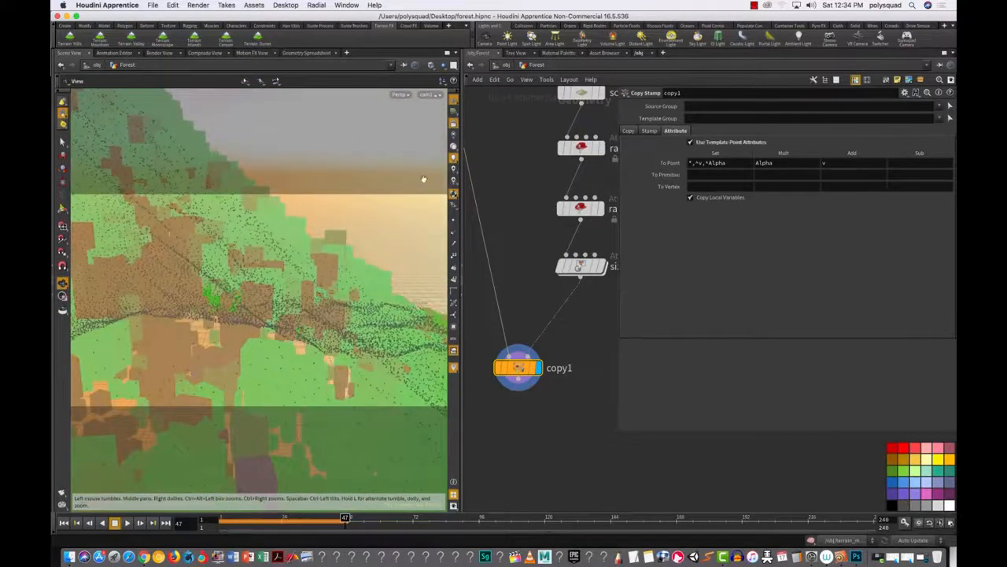
{"action": "left_click_drag", "start_coordinate": [518, 367], "coordinate": [522, 392]}
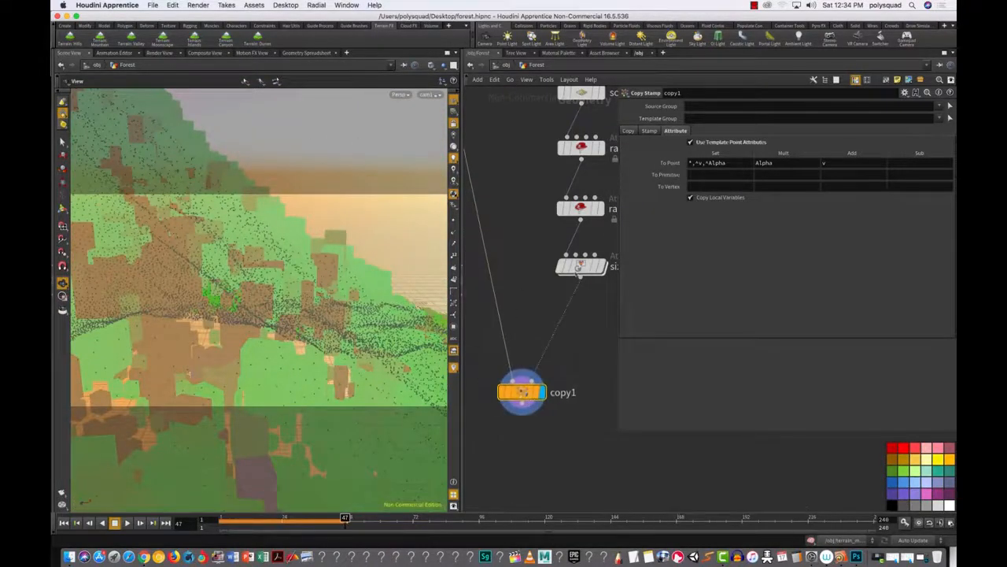
{"action": "left_click_drag", "start_coordinate": [580, 269], "coordinate": [570, 277]}
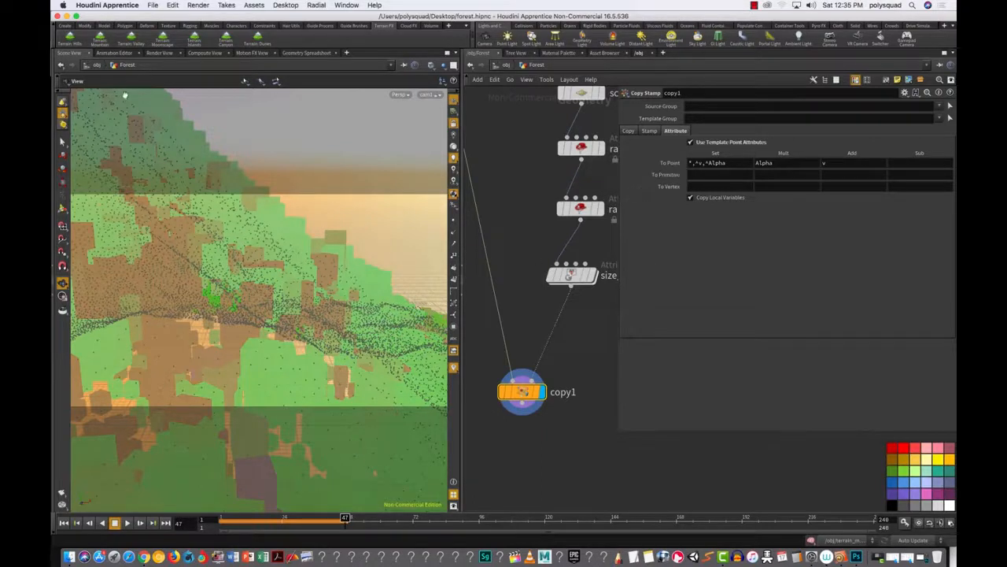
Step: Check the IPR forest render, then orbit and dolly until the tree-covered mountain fills the view
{"action": "left_click", "coordinate": [161, 53]}
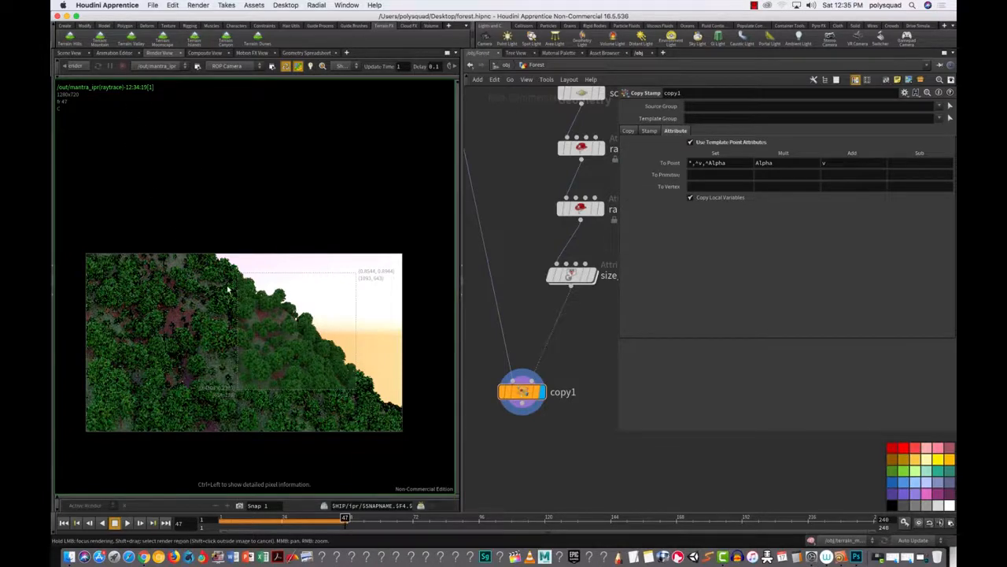
{"action": "left_click", "coordinate": [69, 53]}
{"action": "left_click_drag", "start_coordinate": [255, 244], "coordinate": [219, 271]}
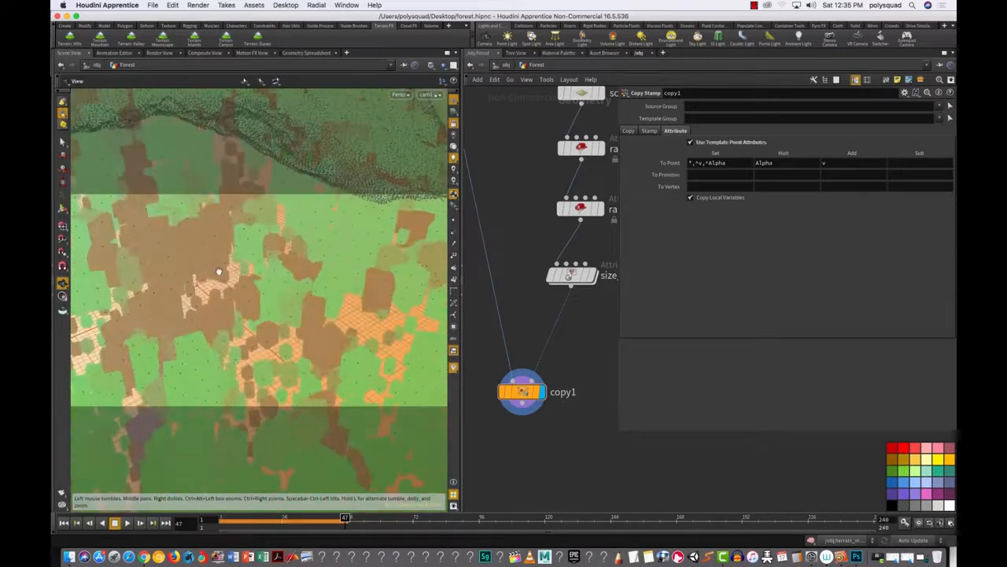
{"action": "left_click_drag", "start_coordinate": [311, 299], "coordinate": [279, 321]}
{"action": "right_click_drag", "start_coordinate": [278, 321], "coordinate": [191, 351]}
{"action": "left_click_drag", "start_coordinate": [191, 350], "coordinate": [303, 340]}
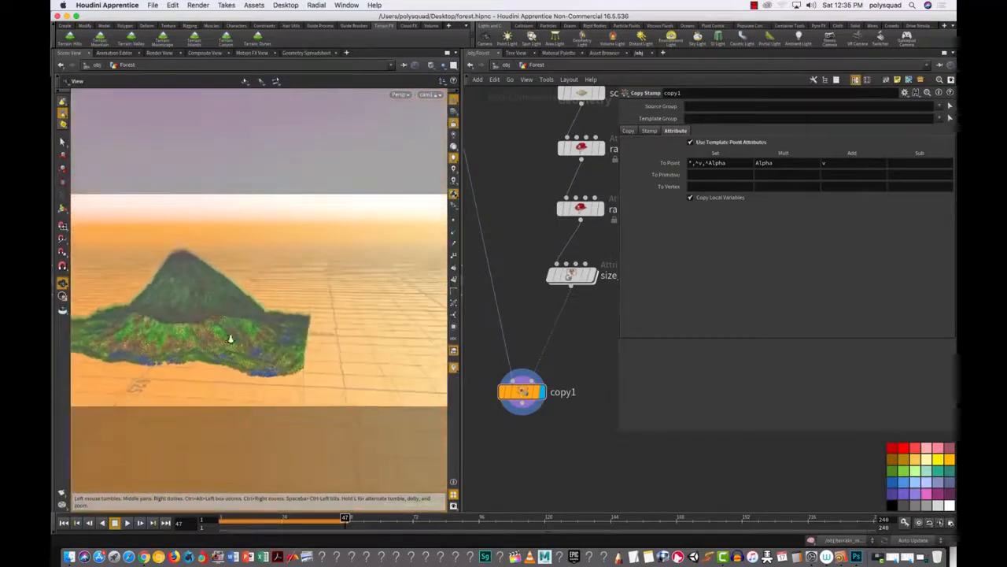
{"action": "right_click_drag", "start_coordinate": [229, 339], "coordinate": [278, 333]}
{"action": "left_click_drag", "start_coordinate": [278, 333], "coordinate": [254, 318]}
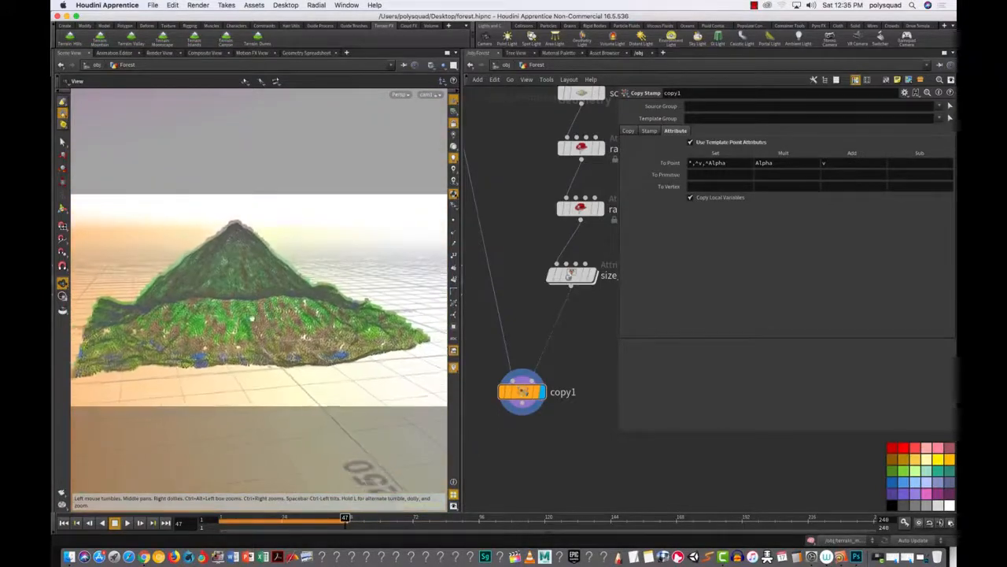
Step: Start the Mantra IPR render with a render region covering the full image
{"action": "left_click", "coordinate": [158, 54]}
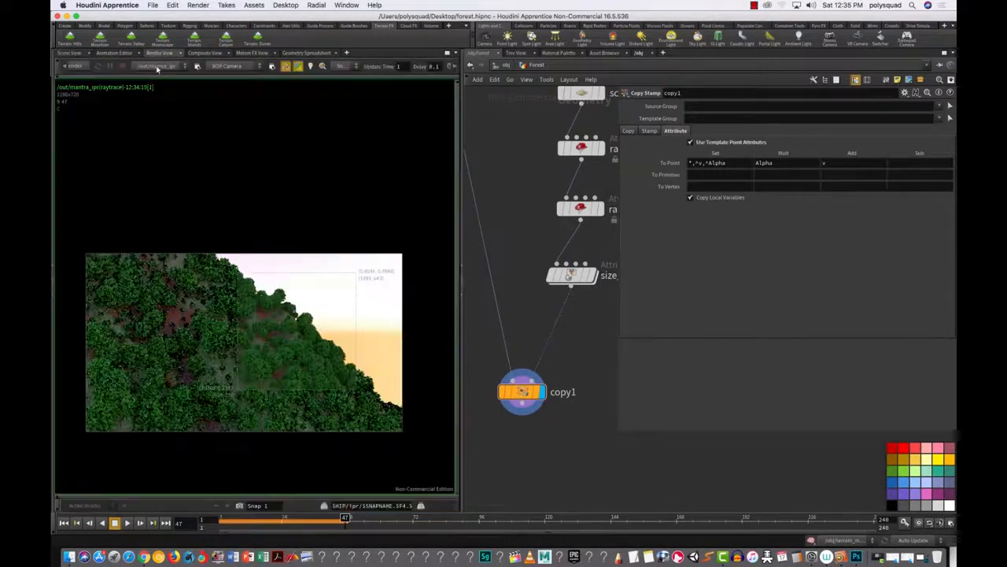
{"action": "left_click", "coordinate": [74, 65]}
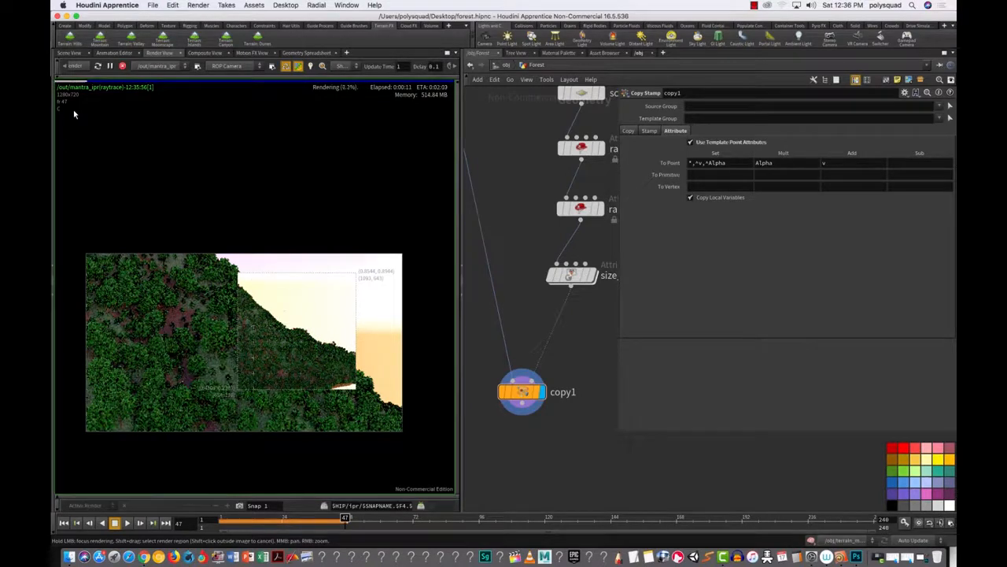
{"action": "left_click_drag", "start_coordinate": [82, 235], "coordinate": [414, 452], "text": "shift"}
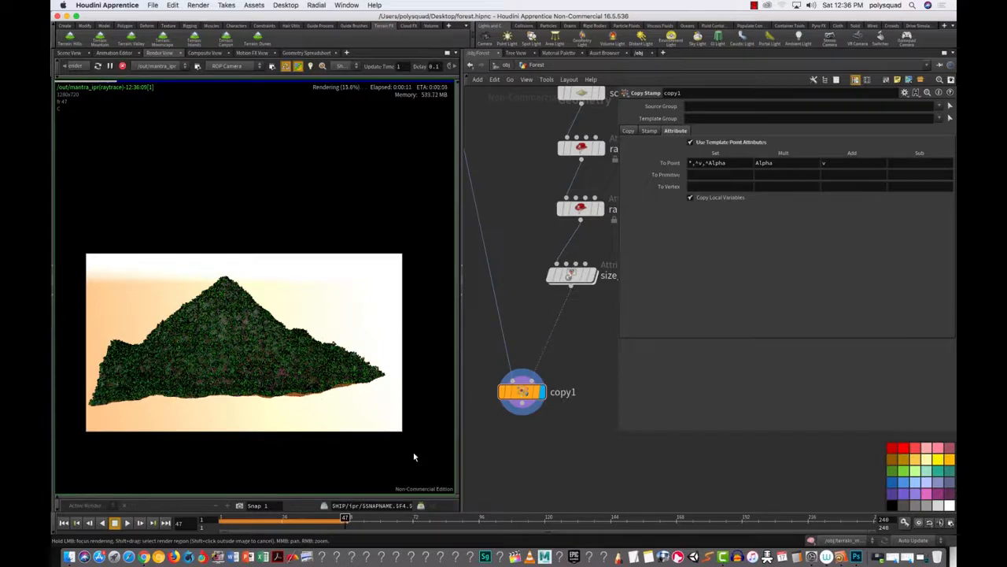
Step: Reframe the mountain in the 3D view so it fills the frame, then return to the IPR render
{"action": "left_click", "coordinate": [70, 53]}
{"action": "left_click_drag", "start_coordinate": [336, 367], "coordinate": [281, 291]}
{"action": "right_click_drag", "start_coordinate": [325, 326], "coordinate": [409, 337]}
{"action": "left_click_drag", "start_coordinate": [355, 328], "coordinate": [326, 316]}
{"action": "middle_click_drag", "start_coordinate": [325, 315], "coordinate": [348, 343]}
{"action": "left_click_drag", "start_coordinate": [348, 343], "coordinate": [288, 333]}
{"action": "right_click_drag", "start_coordinate": [288, 333], "coordinate": [350, 329]}
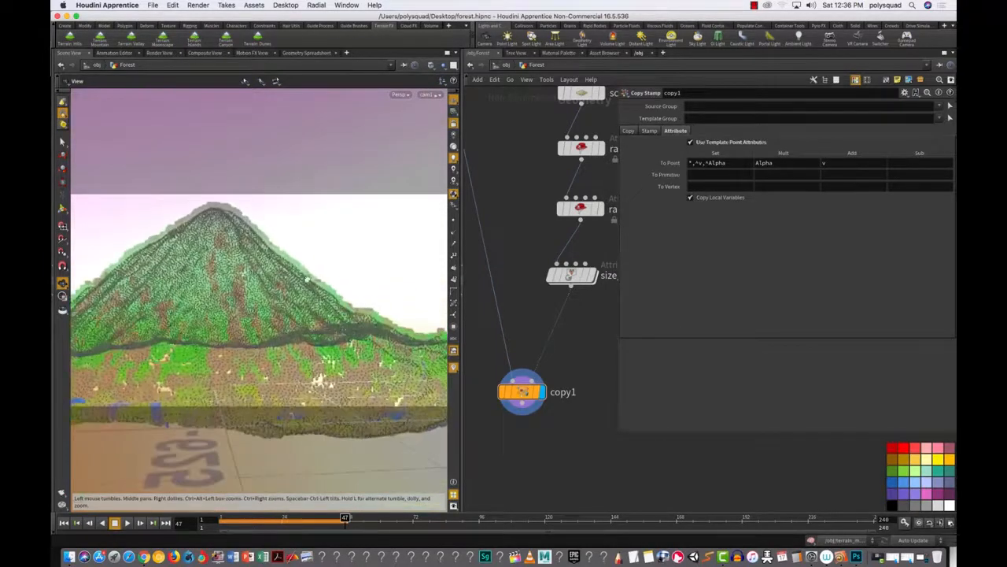
{"action": "left_click", "coordinate": [160, 53]}
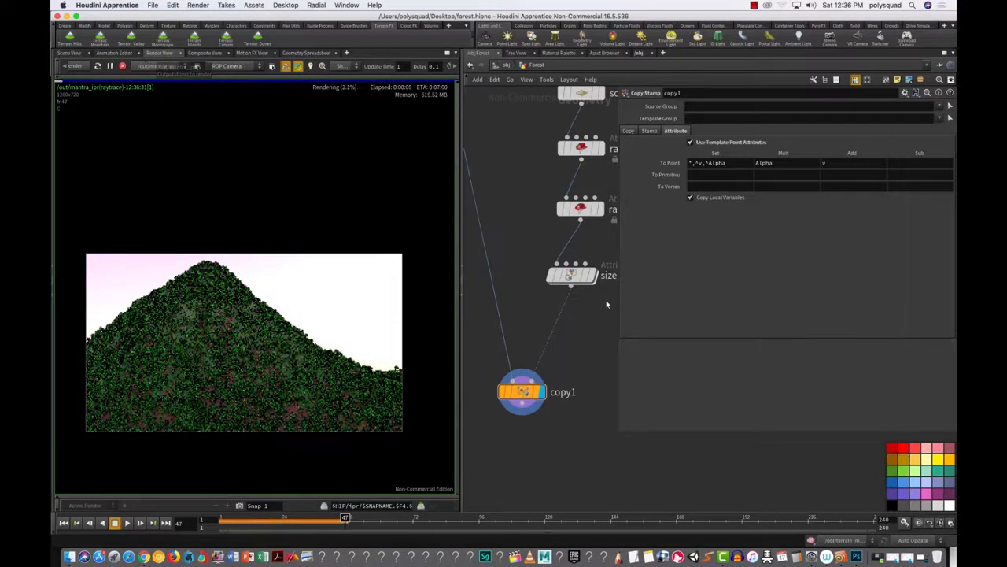
Step: Make room in the network to show the Forest and Tree nodes, then show scatter1's parameters in a widened panel
{"action": "left_click_drag", "start_coordinate": [621, 305], "coordinate": [778, 297]}
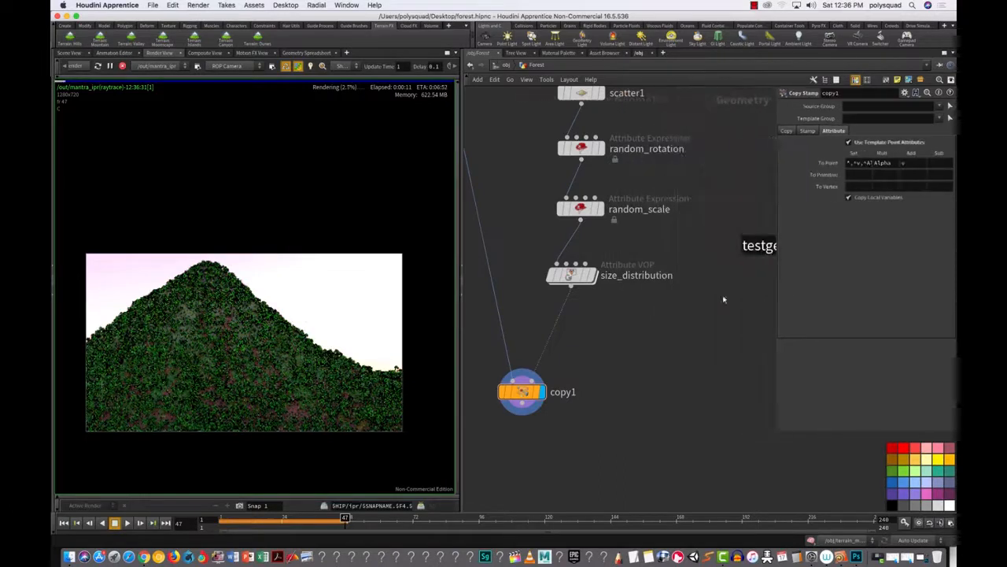
{"action": "scroll", "coordinate": [664, 323], "scroll_direction": "down", "scroll_amount": 3}
{"action": "middle_click_drag", "start_coordinate": [677, 228], "coordinate": [662, 419]}
{"action": "scroll", "coordinate": [639, 356], "scroll_direction": "up", "scroll_amount": 5}
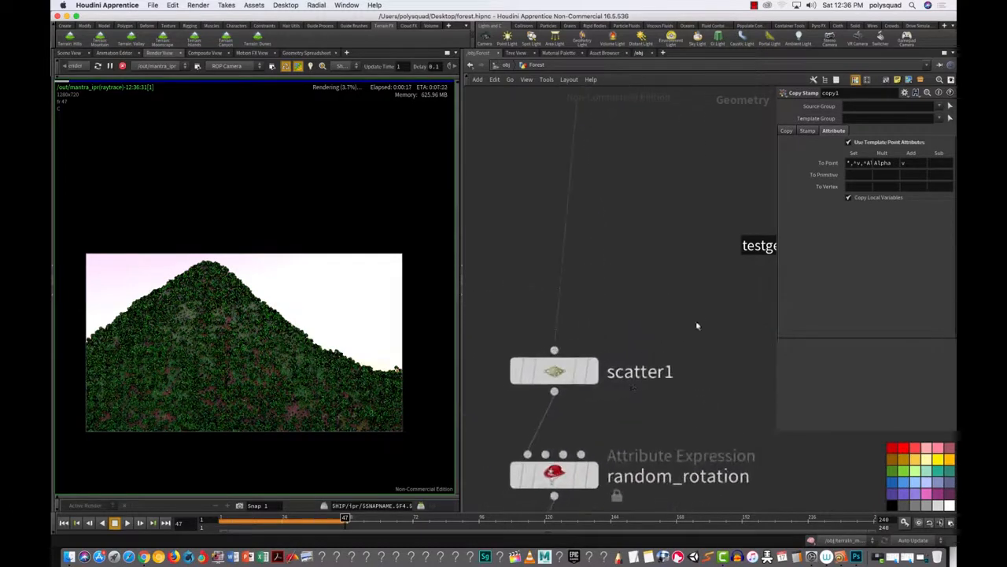
{"action": "left_click", "coordinate": [587, 376]}
{"action": "left_click_drag", "start_coordinate": [777, 363], "coordinate": [663, 357]}
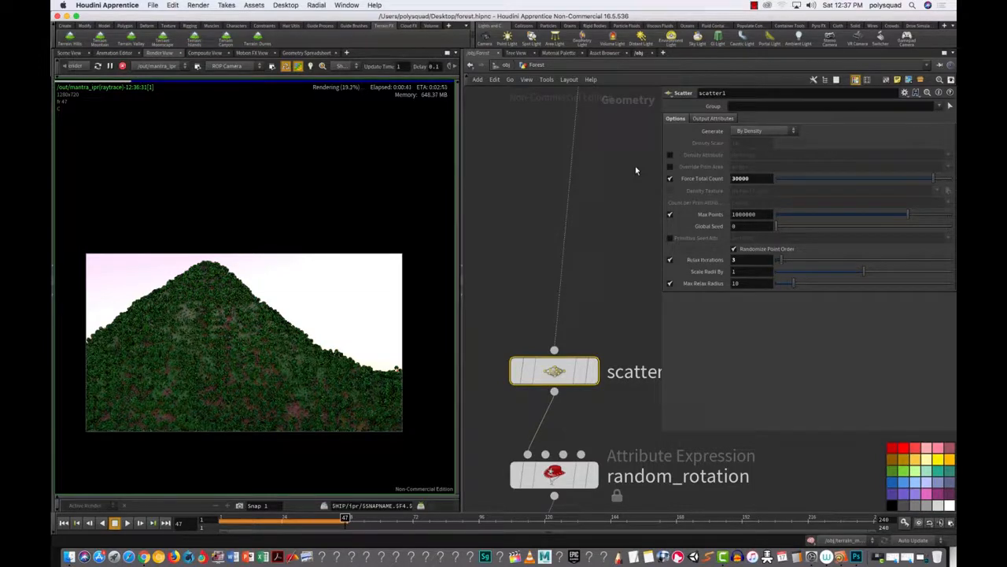
{"action": "left_click", "coordinate": [670, 155]}
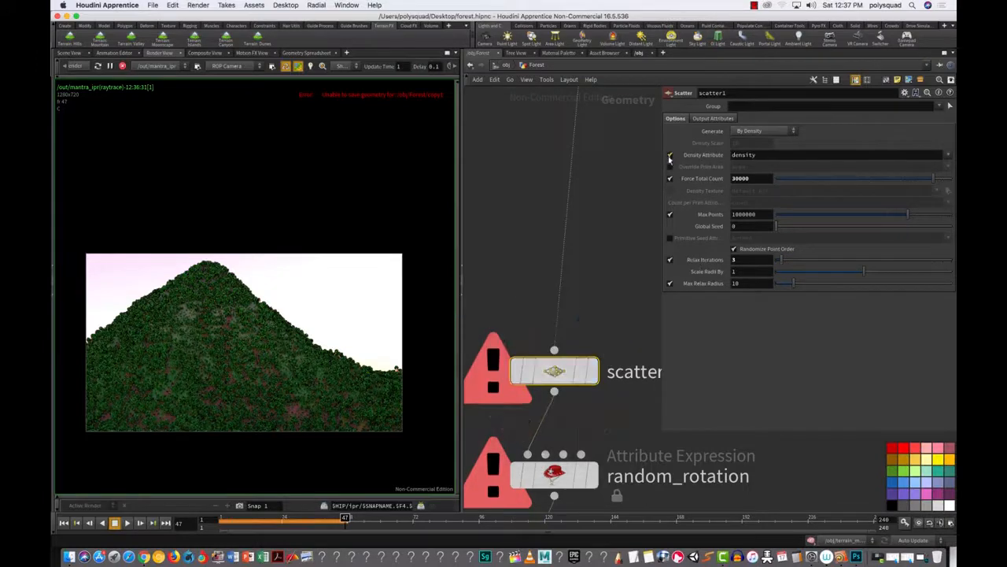
{"action": "left_click", "coordinate": [669, 155]}
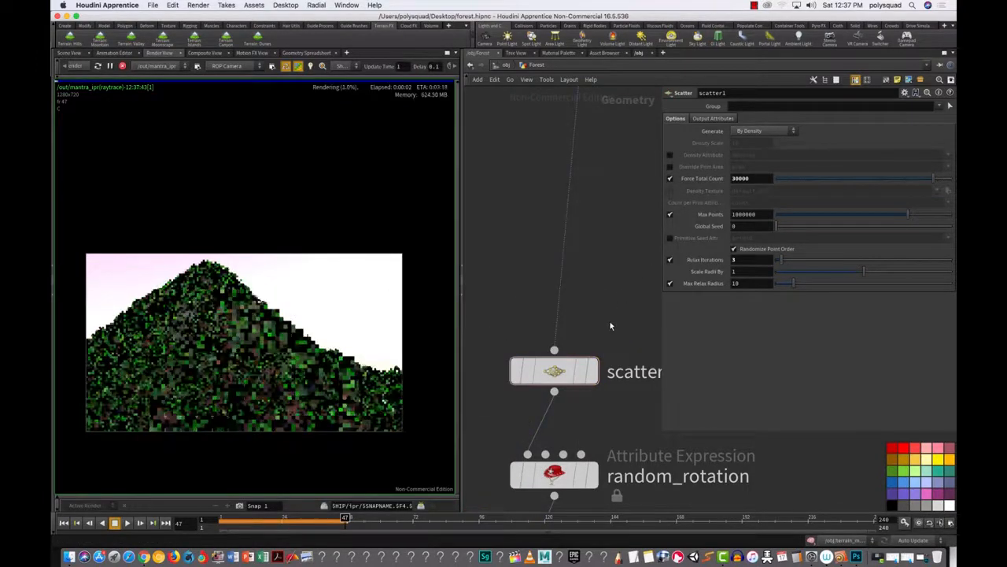
{"action": "scroll", "coordinate": [603, 437], "scroll_direction": "down", "scroll_amount": 2}
{"action": "scroll", "coordinate": [603, 429], "scroll_direction": "up", "scroll_amount": 1}
{"action": "middle_click_drag", "start_coordinate": [614, 404], "coordinate": [613, 256]}
{"action": "scroll", "coordinate": [613, 255], "scroll_direction": "down", "scroll_amount": 3}
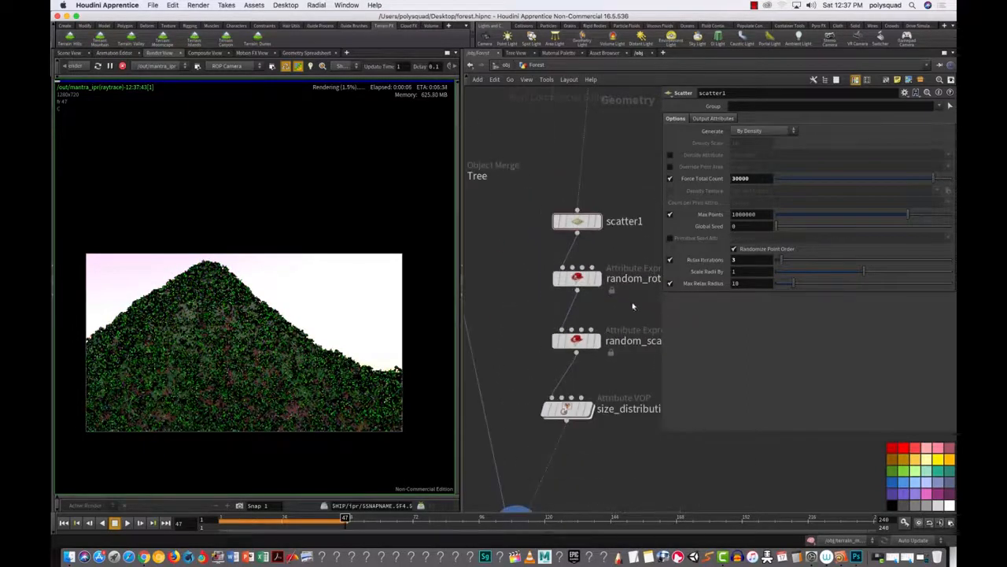
Step: Review random_rotation and size_distribution settings, then widen the network editor and pan to Forest
{"action": "left_click", "coordinate": [576, 278]}
{"action": "left_click_drag", "start_coordinate": [619, 470], "coordinate": [514, 364]}
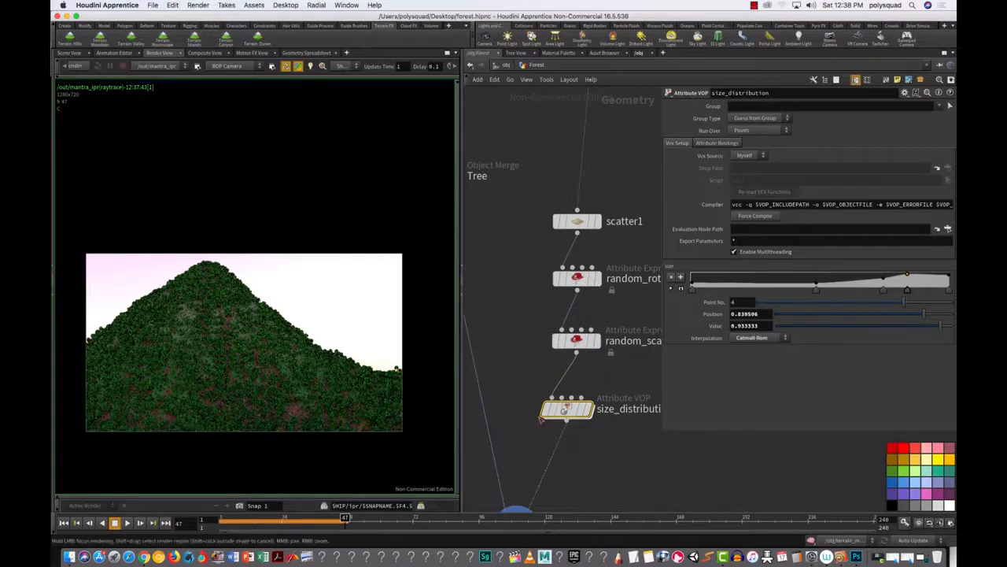
{"action": "left_click_drag", "start_coordinate": [463, 432], "coordinate": [384, 448]}
{"action": "scroll", "coordinate": [581, 376], "scroll_direction": "down", "scroll_amount": 3}
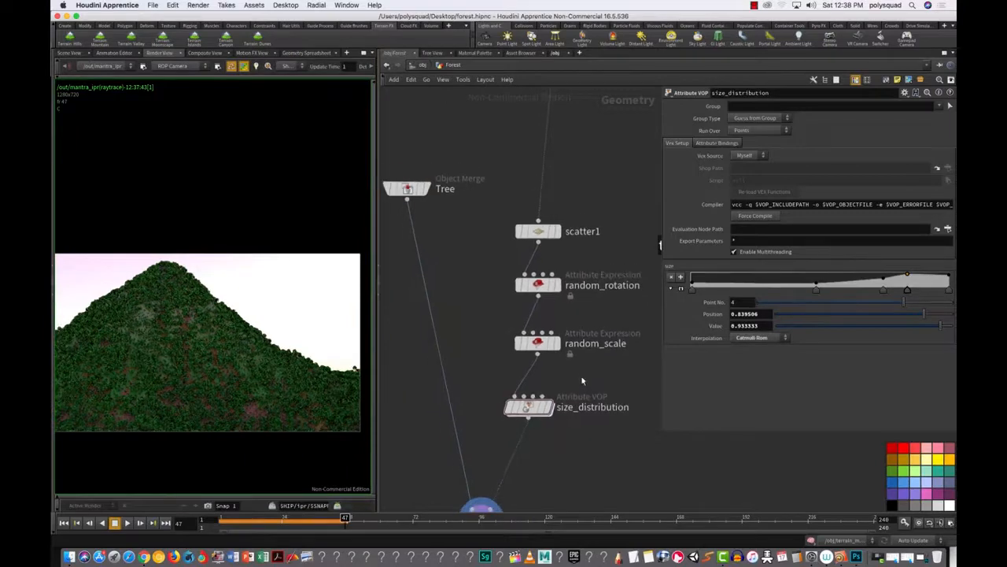
{"action": "middle_click_drag", "start_coordinate": [588, 376], "coordinate": [546, 449]}
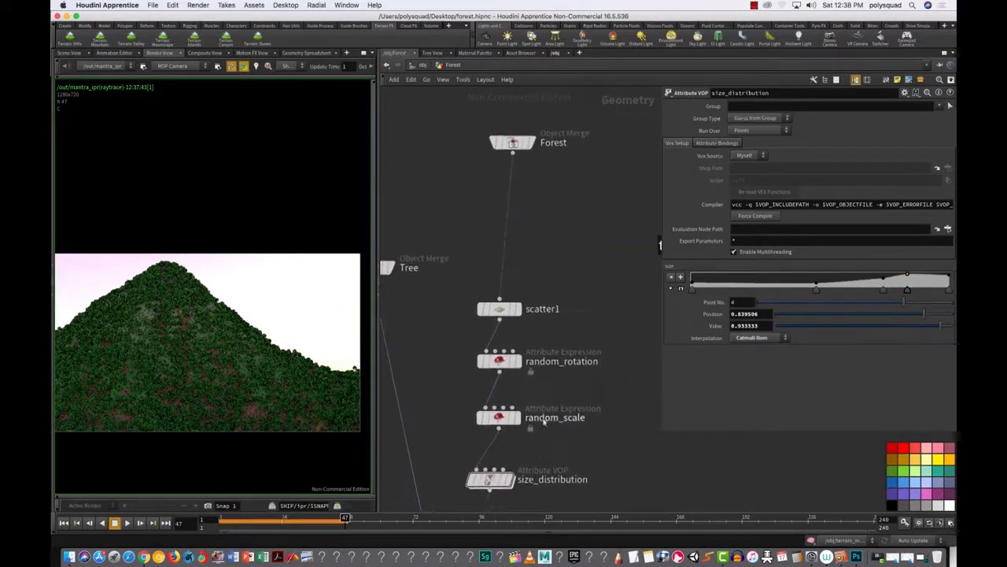
Step: Move scatter1 up closer to the Forest node and deselect it
{"action": "left_click", "coordinate": [499, 308]}
{"action": "left_click_drag", "start_coordinate": [499, 309], "coordinate": [499, 282]}
{"action": "left_click", "coordinate": [532, 322]}
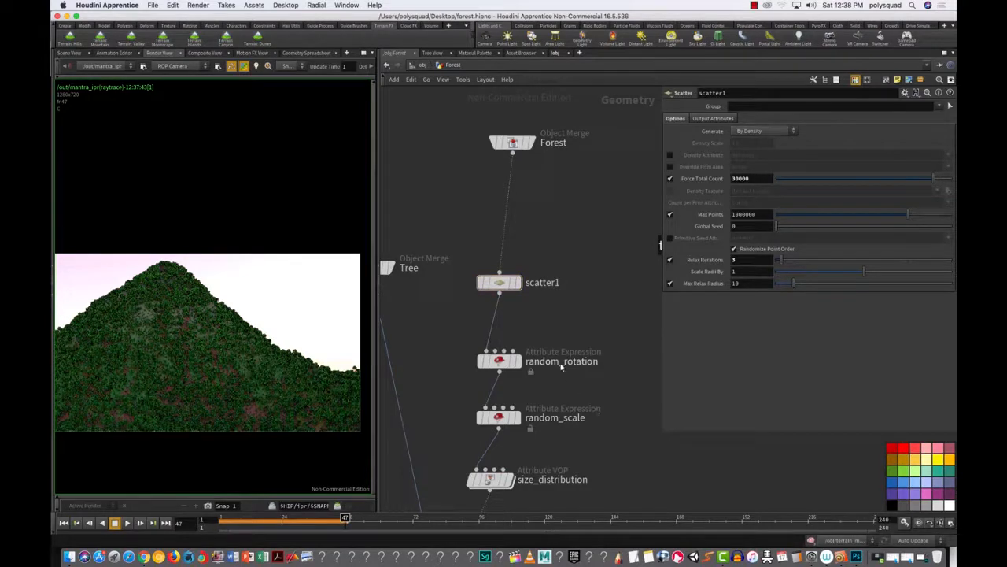
Step: Add a Point node and insert it between Forest and scatter1
{"action": "key", "text": "Tab"}
{"action": "type", "text": "poi"}
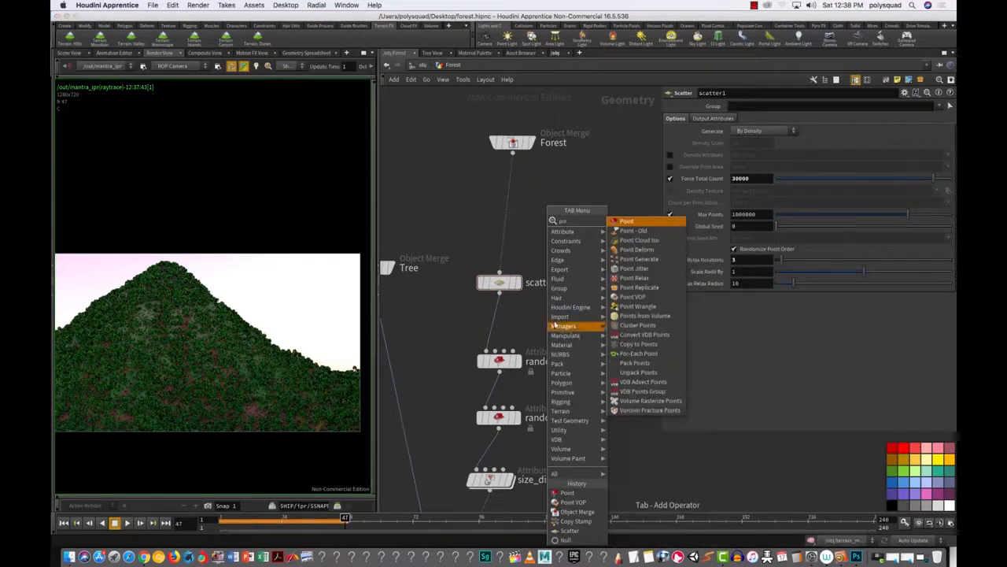
{"action": "left_click", "coordinate": [629, 221]}
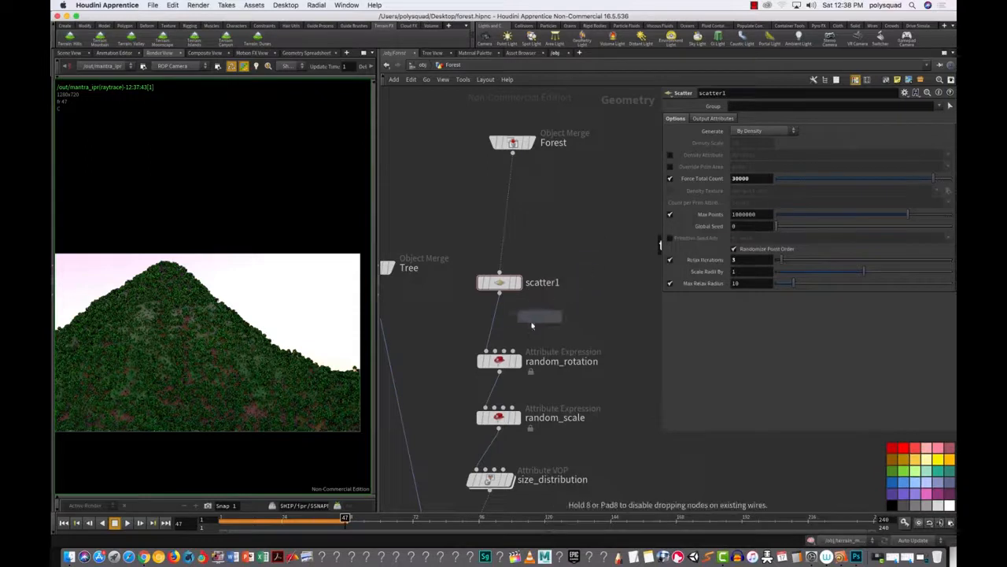
{"action": "left_click", "coordinate": [553, 236]}
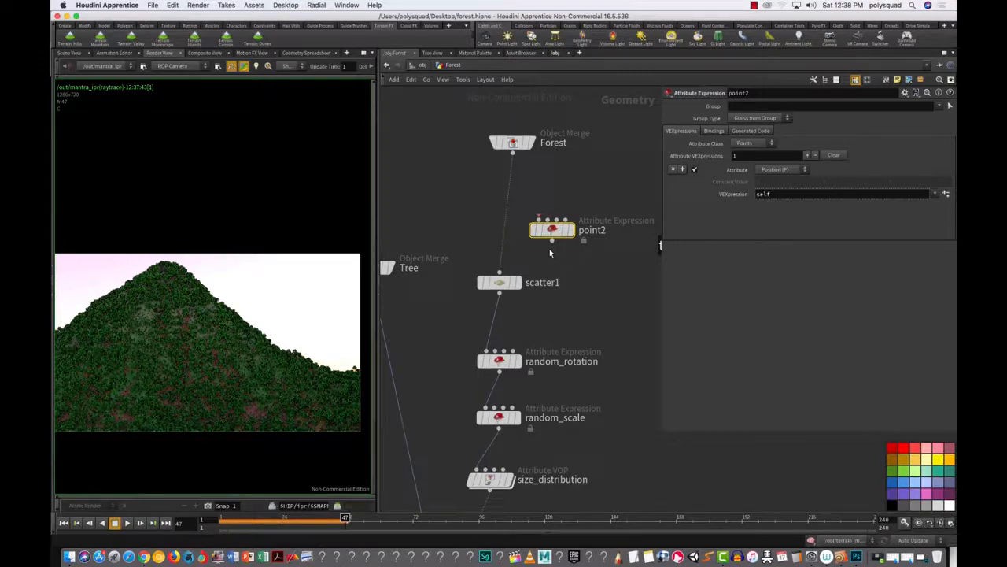
{"action": "left_click_drag", "start_coordinate": [554, 237], "coordinate": [502, 235]}
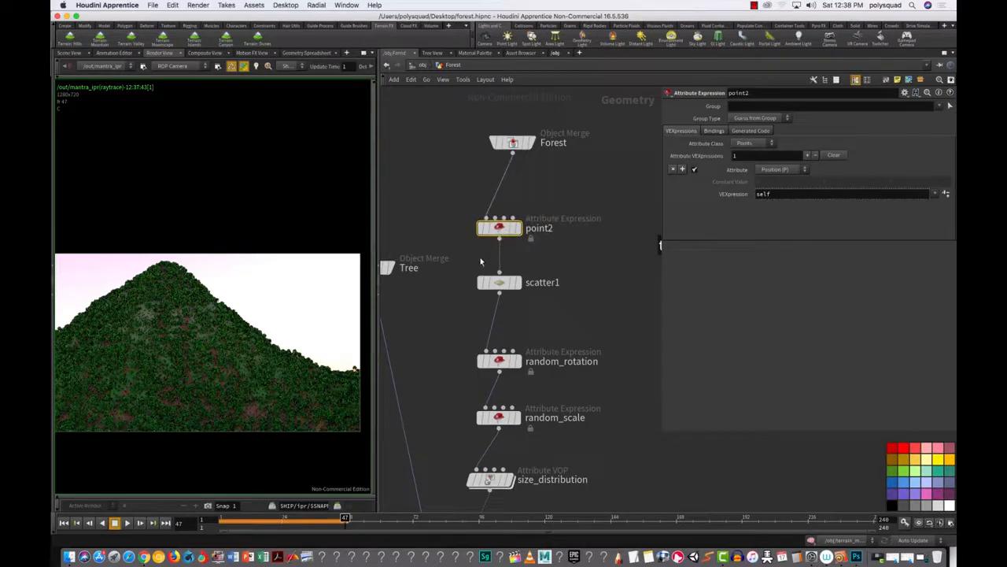
Step: Rename the new point2 node to 'density'
{"action": "key", "text": "F2"}
{"action": "type", "text": "density"}
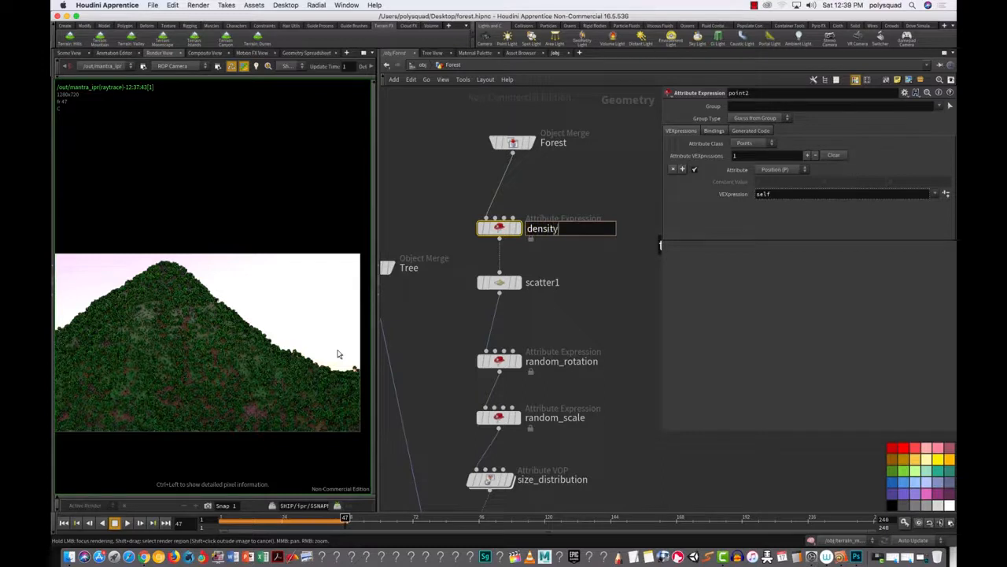
{"action": "key", "text": "Return"}
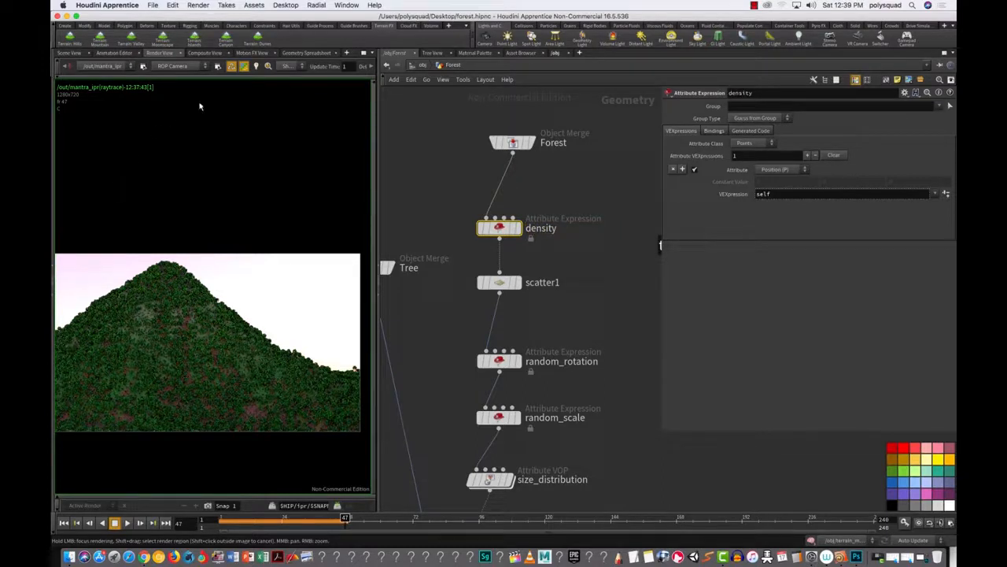
Step: Display scatter1's scattered points in the 3D viewport and widen the viewport slightly
{"action": "left_click", "coordinate": [69, 53]}
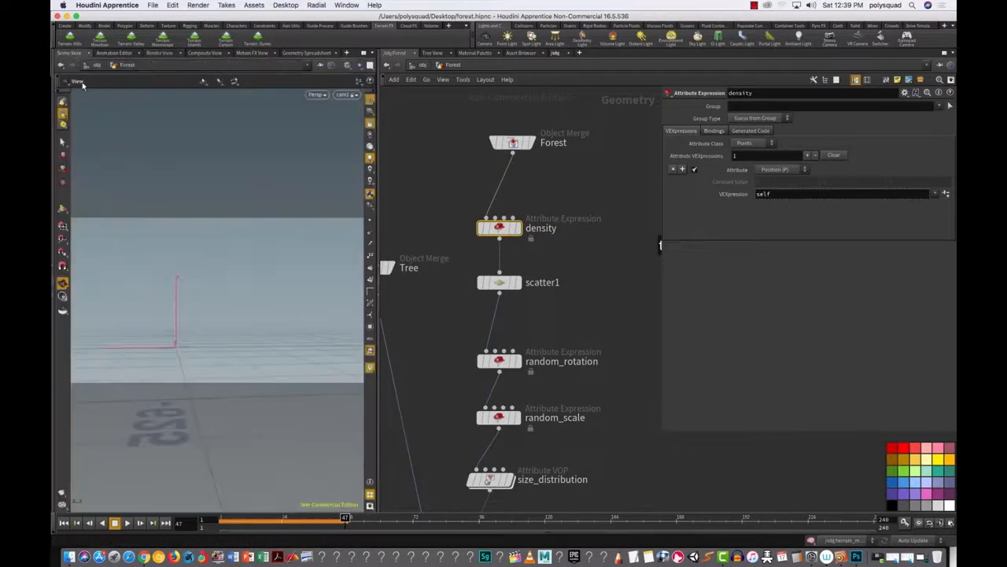
{"action": "left_click", "coordinate": [522, 205]}
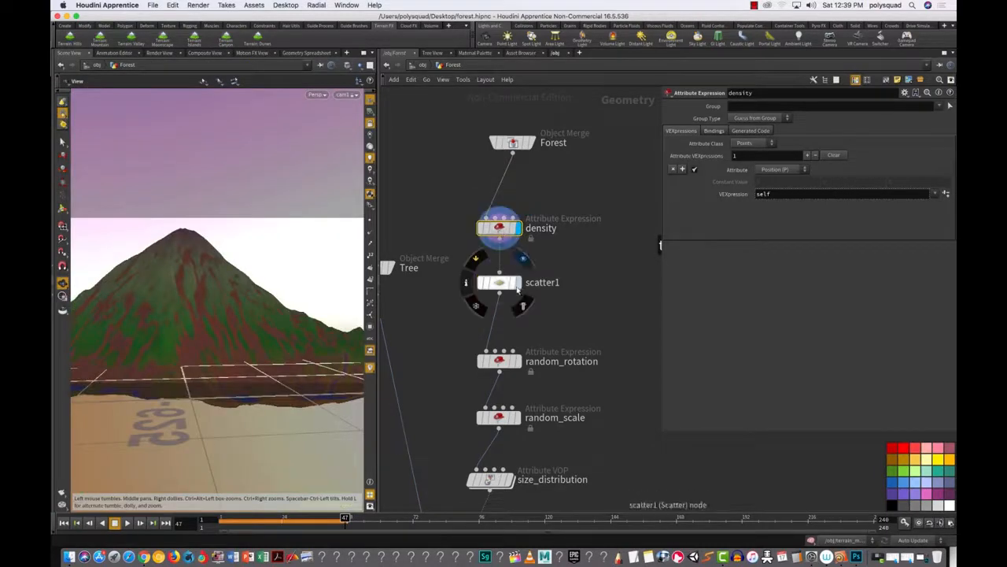
{"action": "left_click", "coordinate": [522, 260]}
{"action": "left_click", "coordinate": [499, 282]}
{"action": "left_click_drag", "start_coordinate": [377, 359], "coordinate": [413, 359]}
Step: Set the density node to write a Custom attribute named 'density'
{"action": "left_click", "coordinate": [517, 227]}
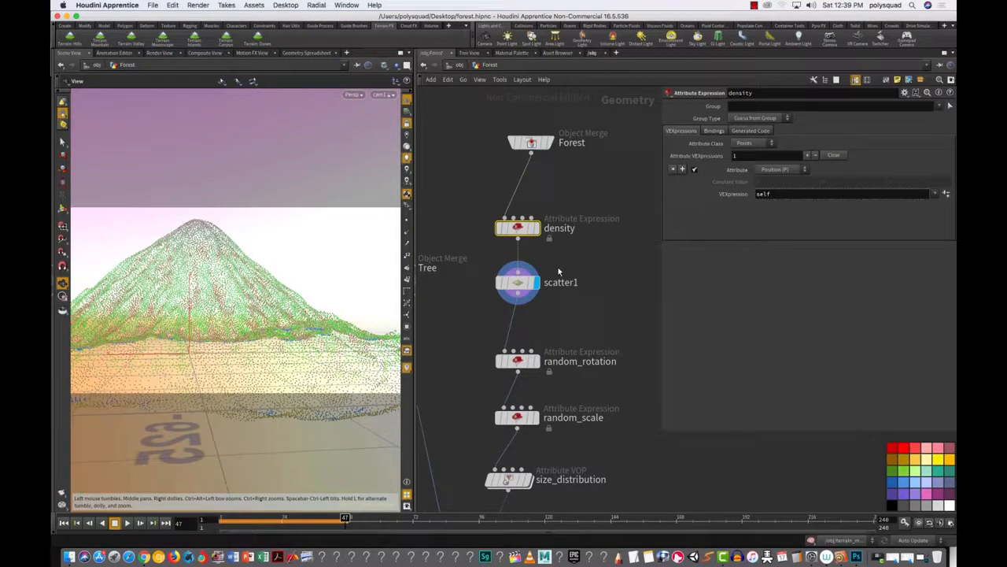
{"action": "left_click", "coordinate": [788, 172]}
{"action": "left_click", "coordinate": [789, 174]}
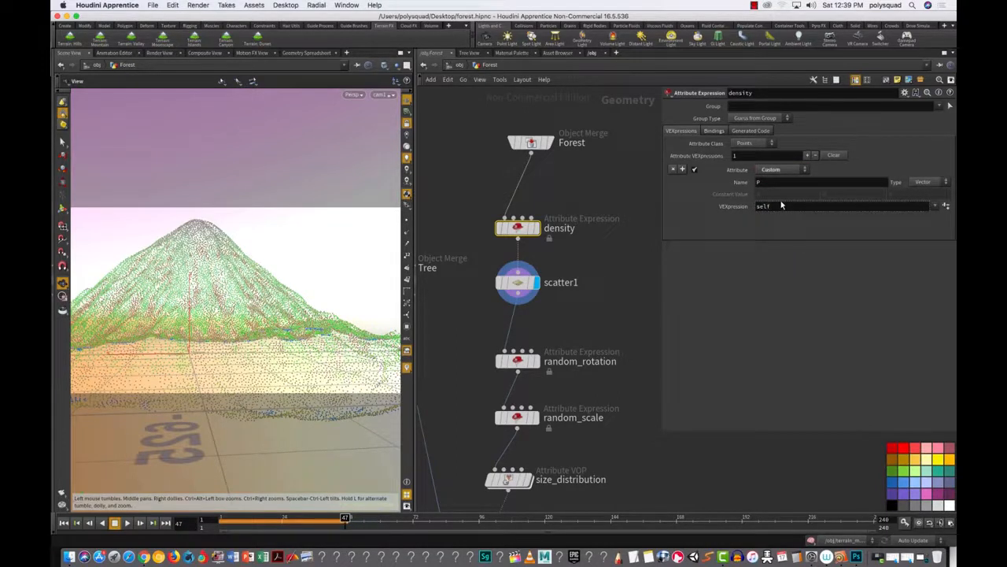
{"action": "left_click_drag", "start_coordinate": [764, 182], "coordinate": [725, 197]}
{"action": "type", "text": "density"}
{"action": "key", "text": "Return"}
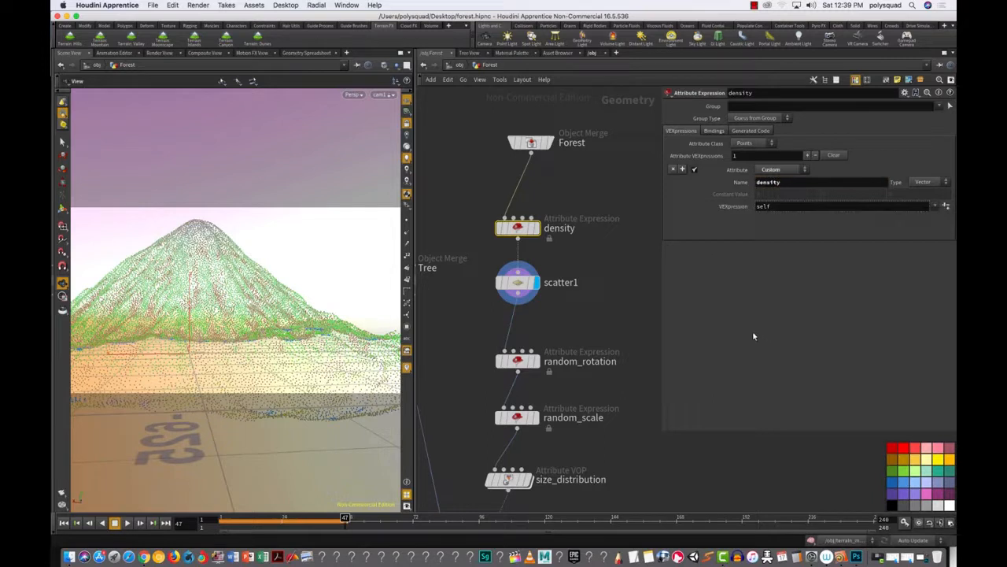
Step: Enable Density Attribute on scatter1, then check the point values in the Geometry Spreadsheet
{"action": "mouse_move", "coordinate": [519, 283]}
{"action": "left_mouse_down"}
{"action": "mouse_move", "coordinate": [520, 294]}
{"action": "mouse_move", "coordinate": [510, 289]}
{"action": "left_mouse_up"}
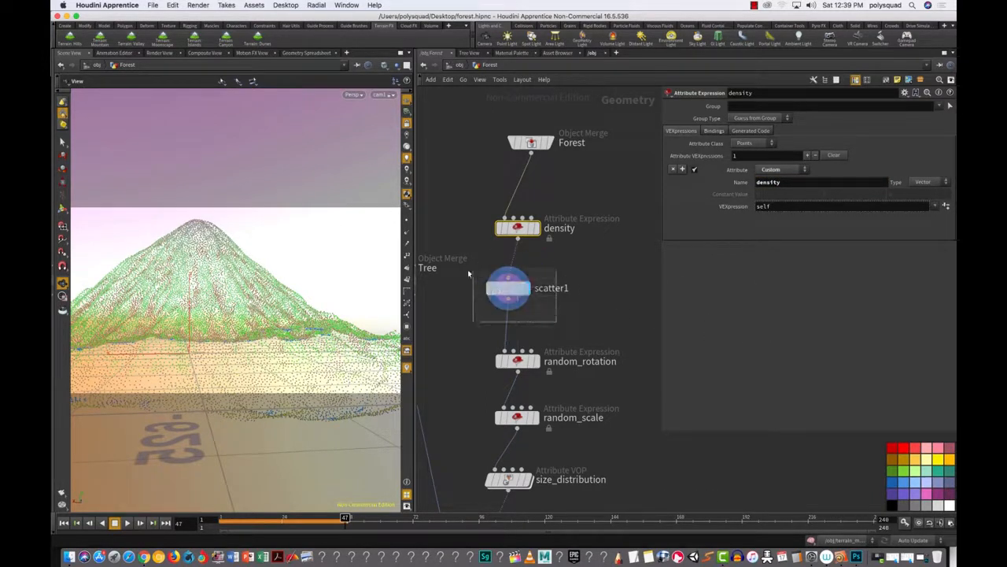
{"action": "left_click", "coordinate": [509, 288]}
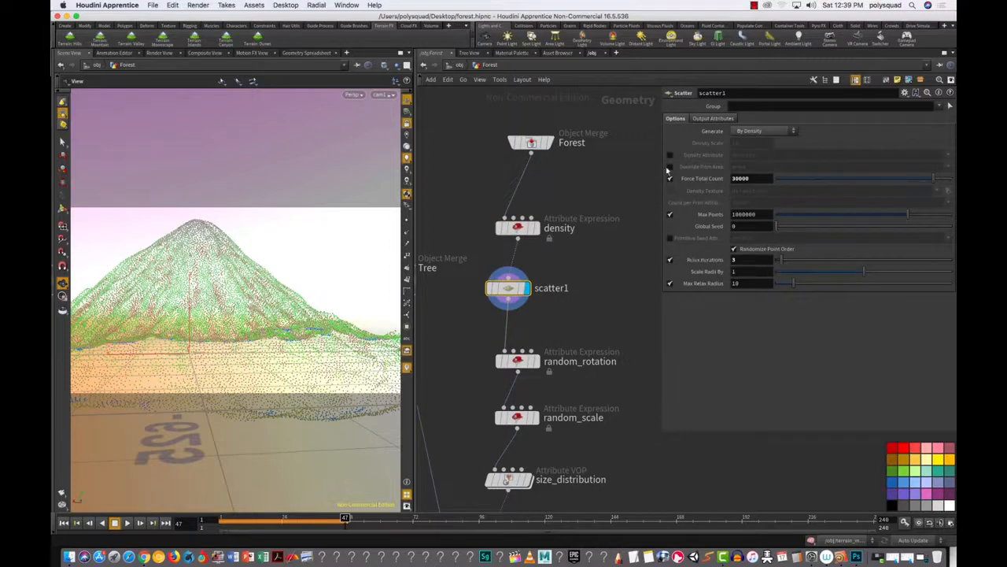
{"action": "left_click", "coordinate": [669, 155]}
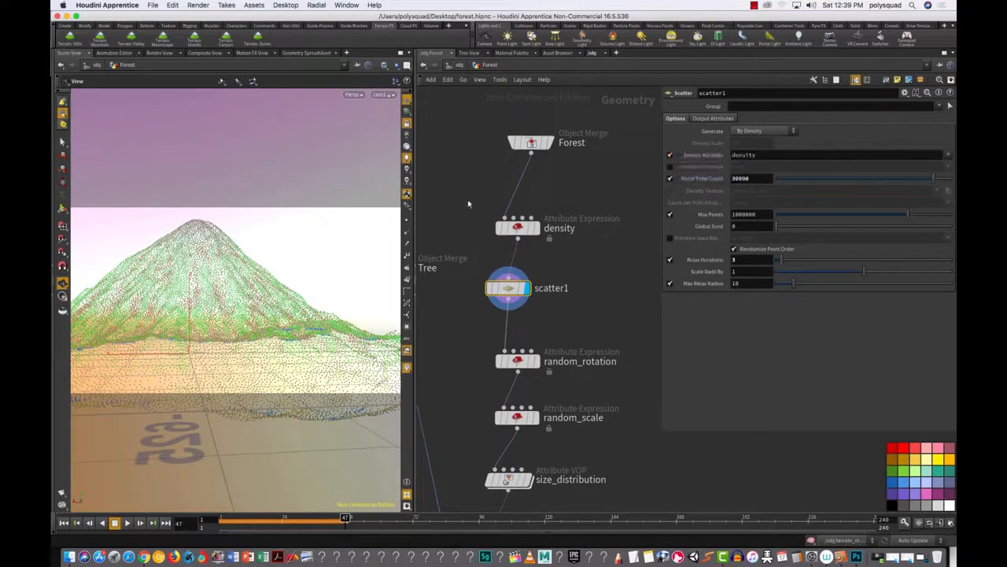
{"action": "left_click", "coordinate": [516, 227]}
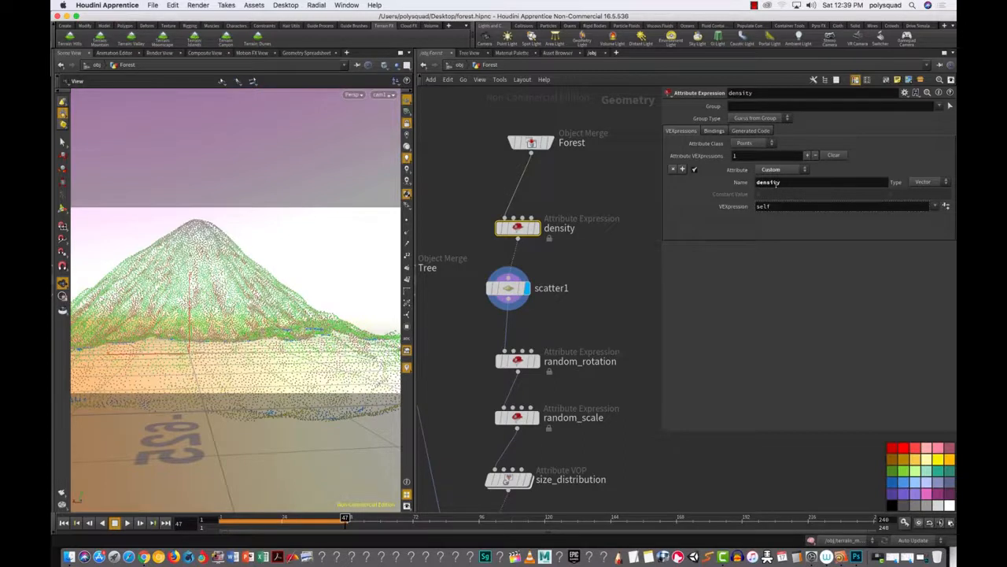
{"action": "left_click", "coordinate": [303, 53]}
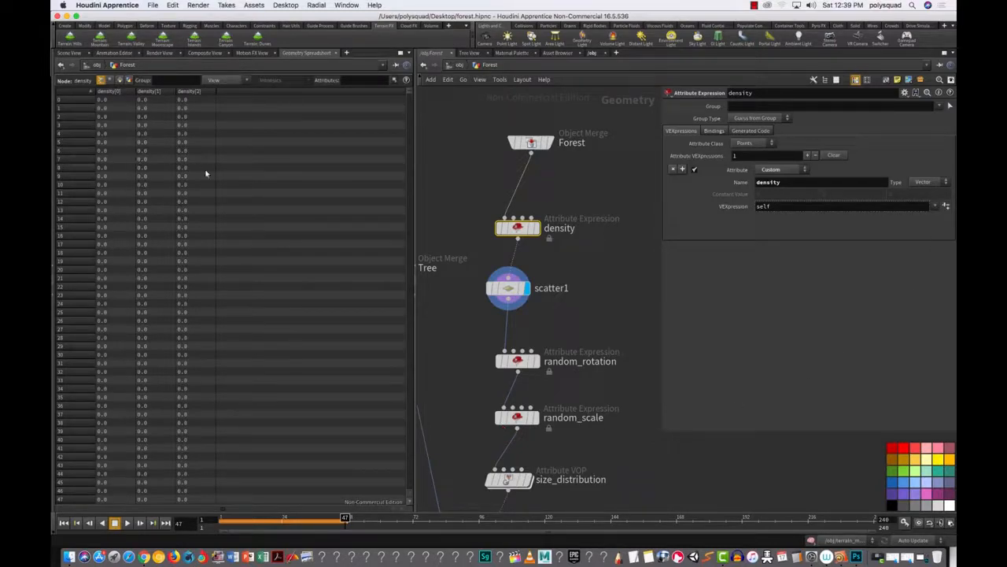
Step: Change the density attribute type from Vector to Float
{"action": "left_click", "coordinate": [926, 182]}
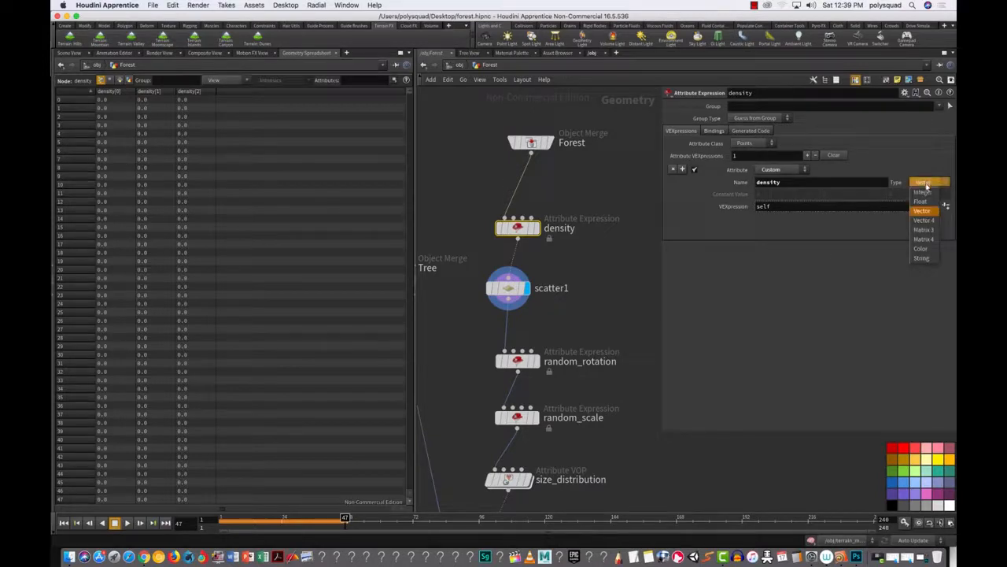
{"action": "left_click", "coordinate": [919, 200]}
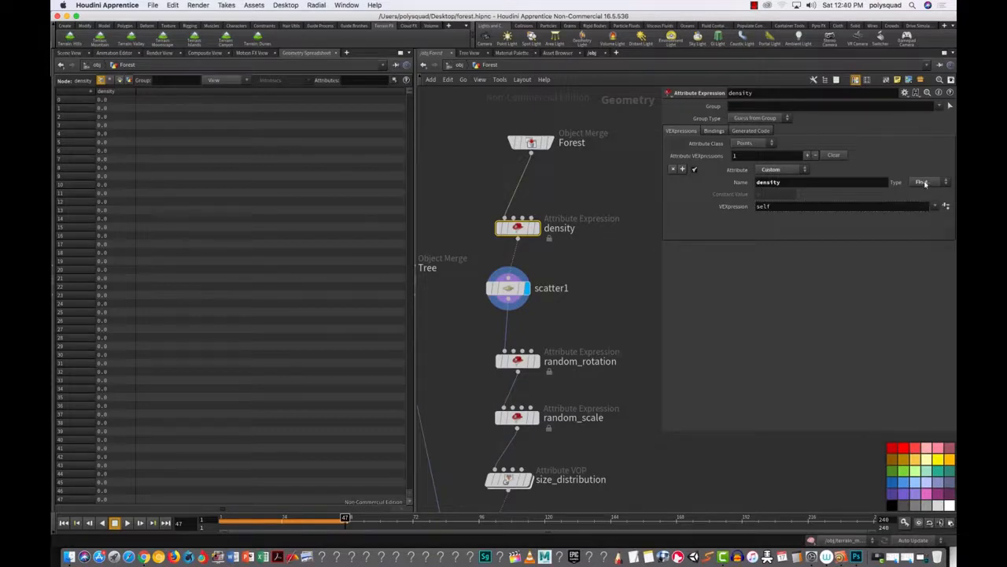
{"action": "left_click", "coordinate": [75, 53]}
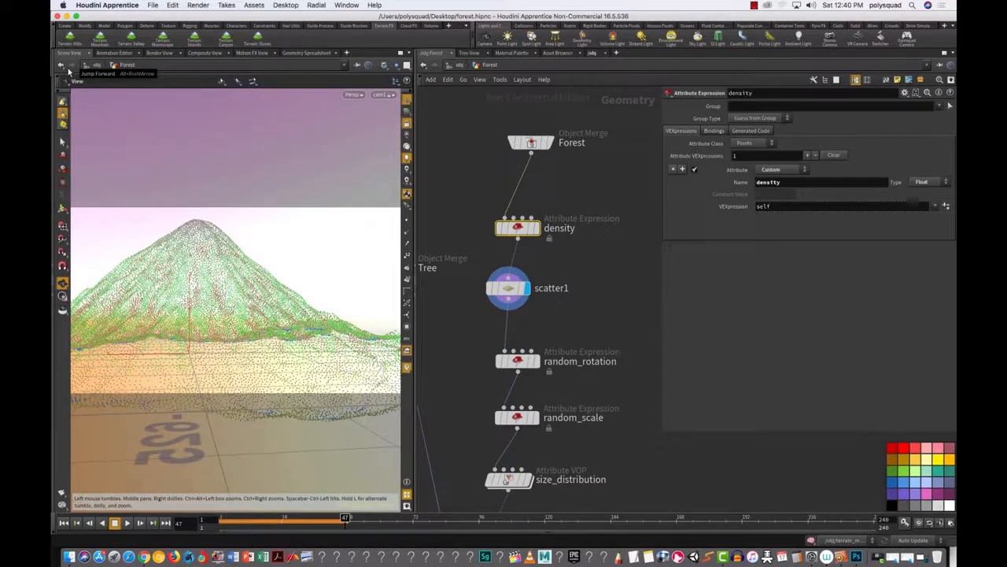
Step: Show the bedrock column in the Geometry Spreadsheet and sort it both ways to read its range
{"action": "left_click", "coordinate": [307, 52]}
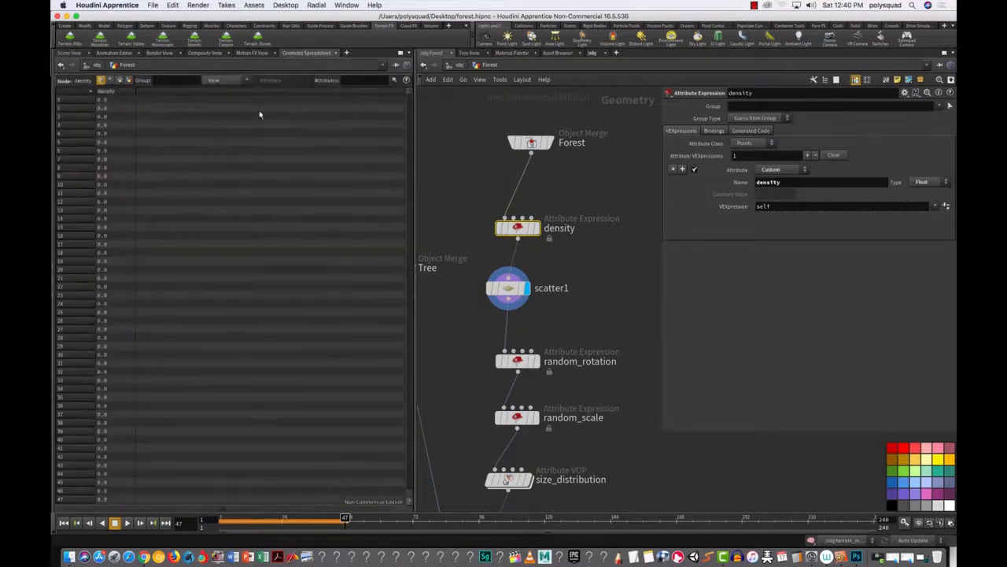
{"action": "left_click", "coordinate": [234, 81]}
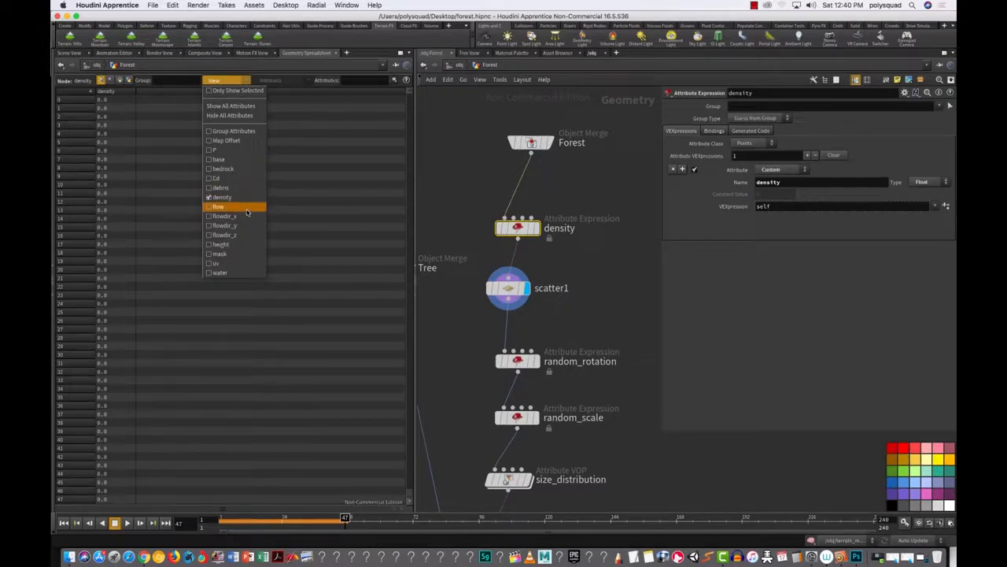
{"action": "left_click", "coordinate": [224, 169]}
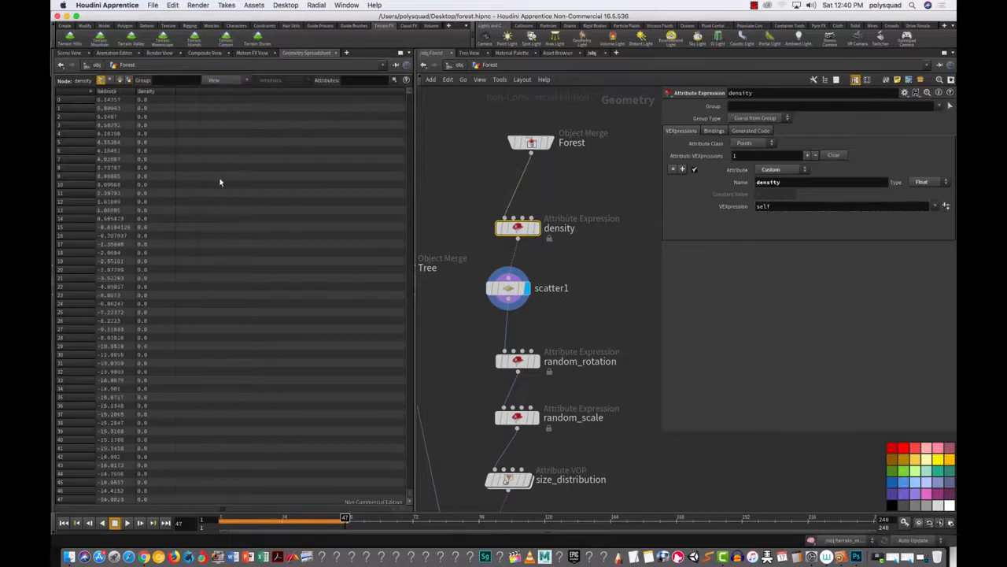
{"action": "left_click", "coordinate": [112, 92]}
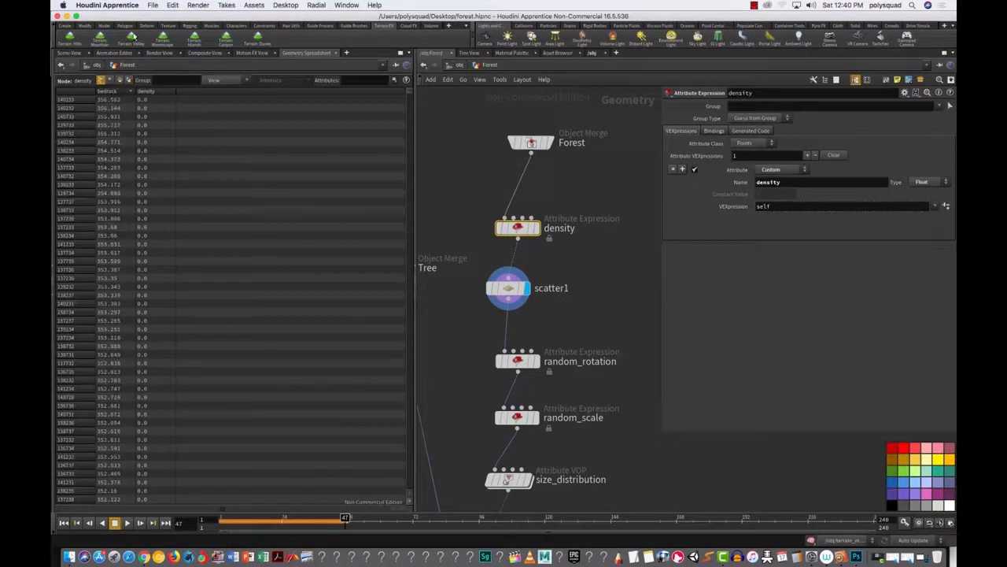
{"action": "left_click", "coordinate": [116, 93]}
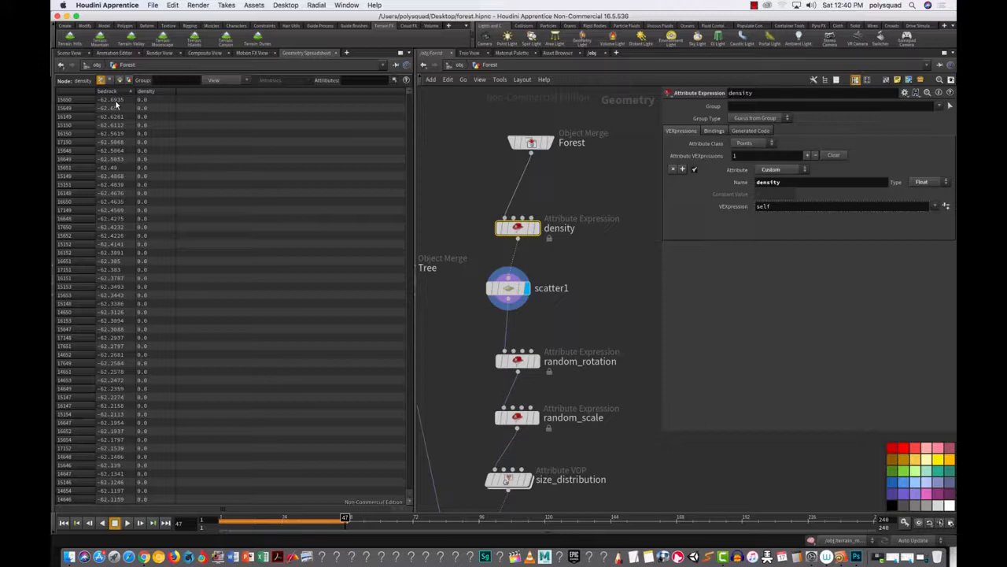
{"action": "left_click", "coordinate": [69, 52]}
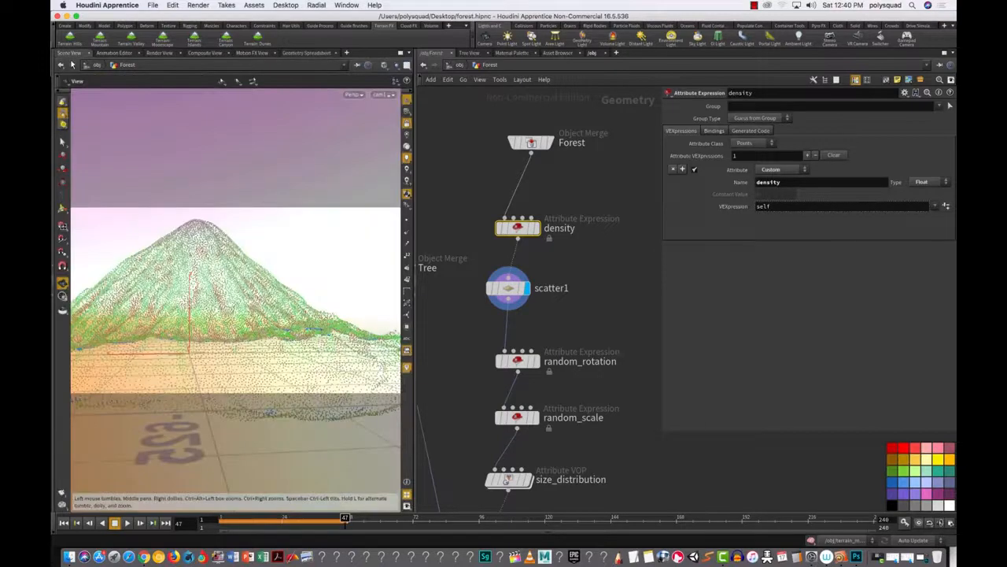
{"action": "double_click", "coordinate": [764, 205]}
{"action": "type", "text": "@bedrock"}
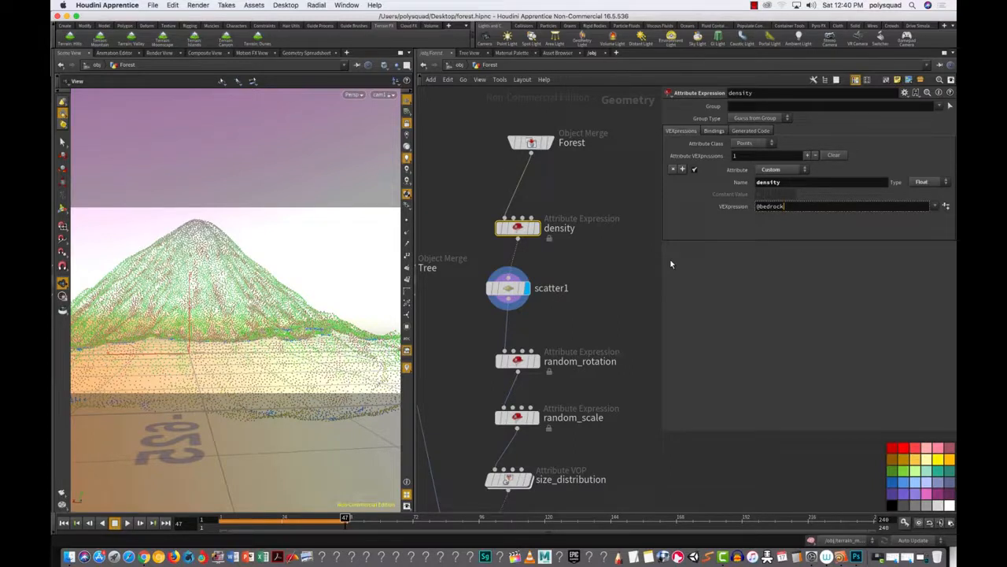
{"action": "key", "text": "Return"}
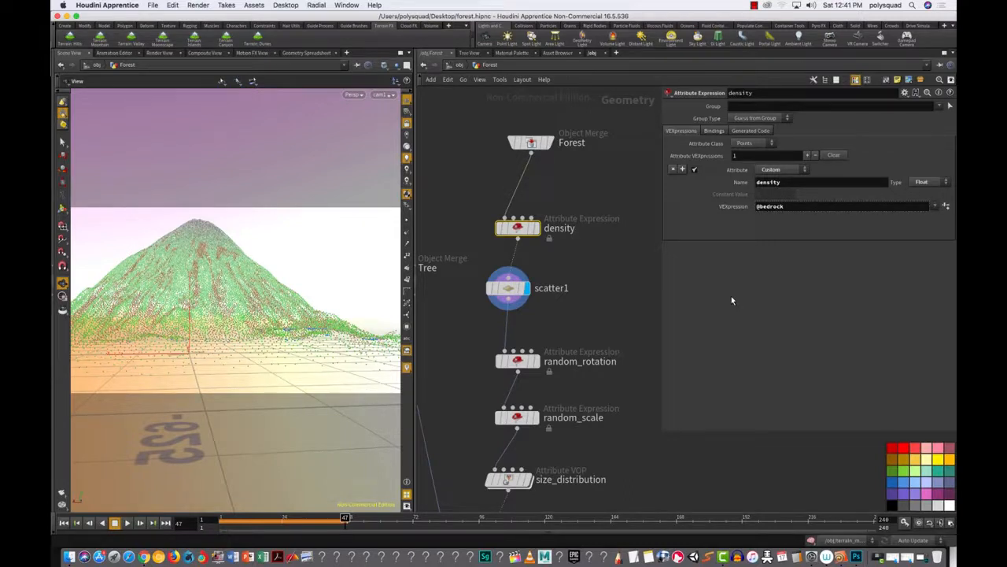
Step: Orbit and zoom the 3D view to inspect the recoloured mountain points
{"action": "left_click_drag", "start_coordinate": [242, 307], "coordinate": [257, 331]}
{"action": "scroll", "coordinate": [245, 318], "scroll_direction": "down", "scroll_amount": 10}
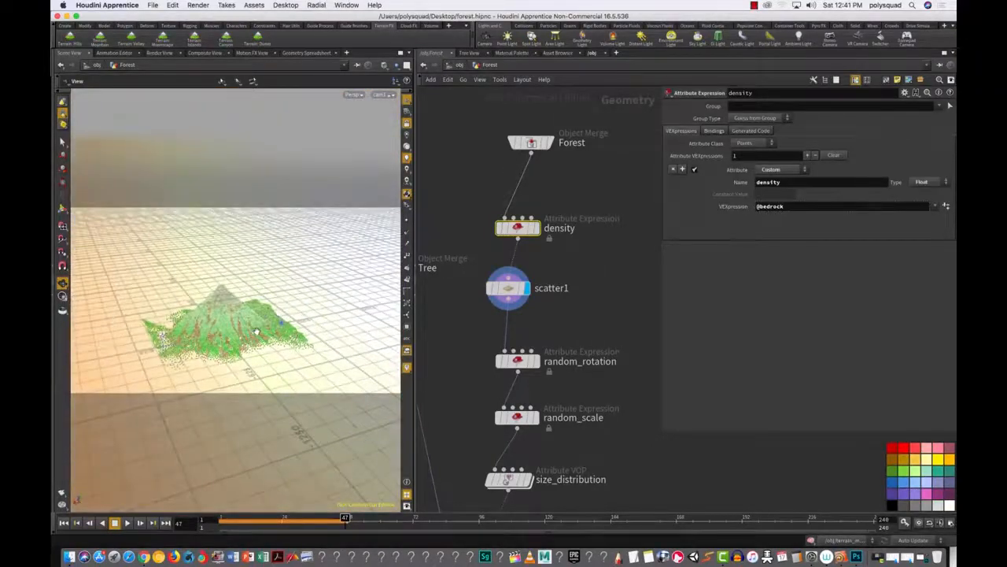
{"action": "scroll", "coordinate": [257, 332], "scroll_direction": "up", "scroll_amount": 5}
{"action": "scroll", "coordinate": [256, 331], "scroll_direction": "down", "scroll_amount": 4}
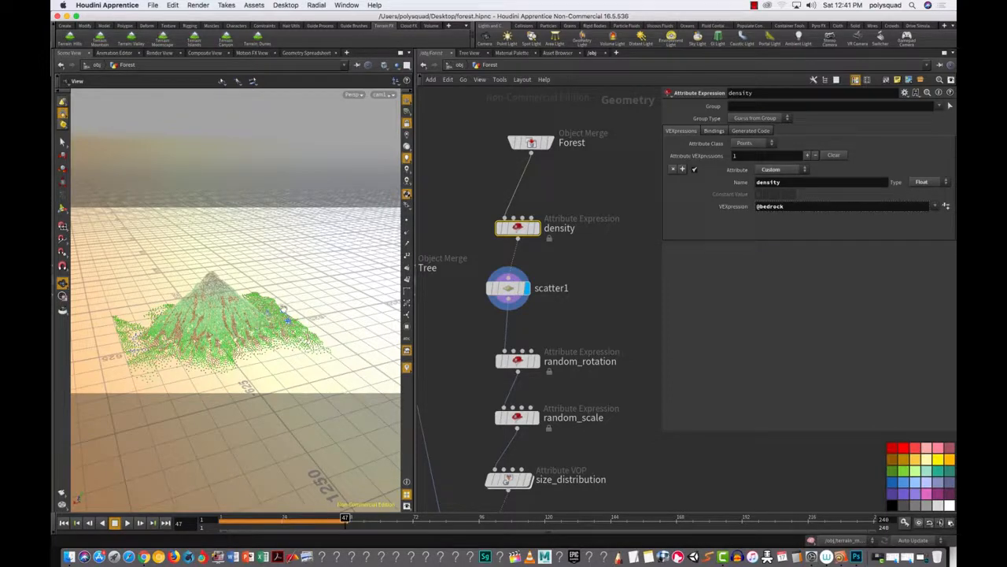
{"action": "left_click", "coordinate": [299, 53]}
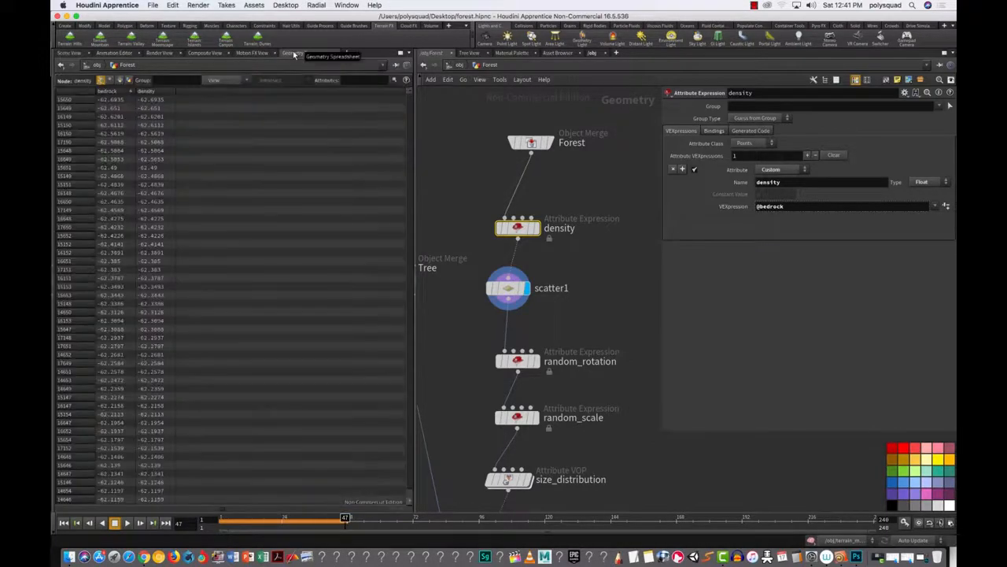
{"action": "left_click", "coordinate": [110, 92]}
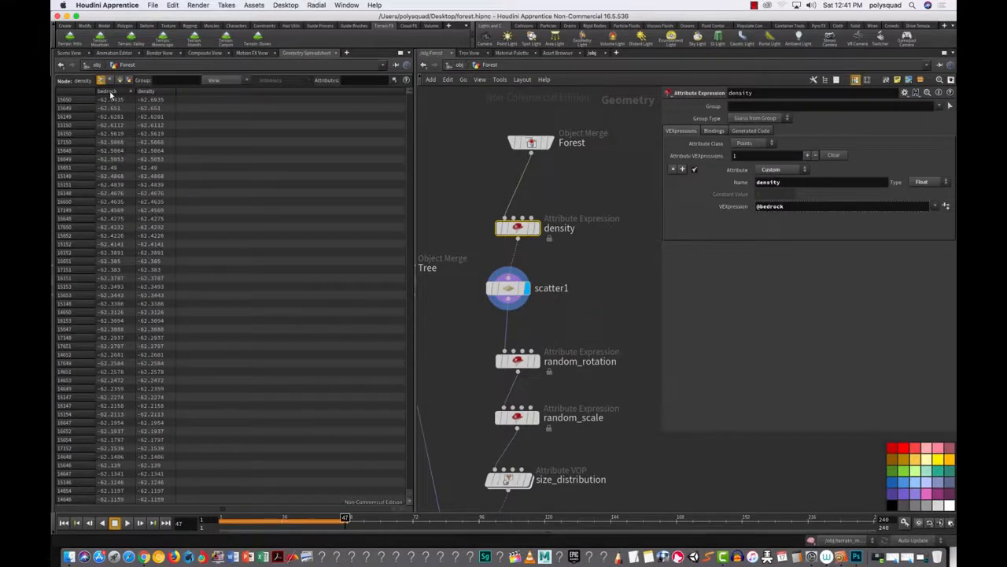
{"action": "left_click", "coordinate": [110, 92]}
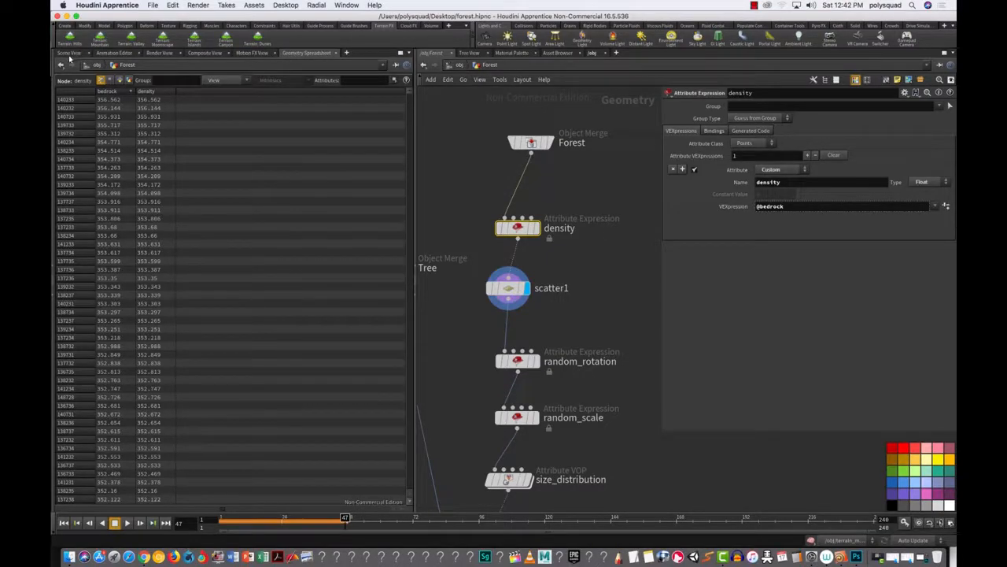
{"action": "left_click", "coordinate": [789, 208]}
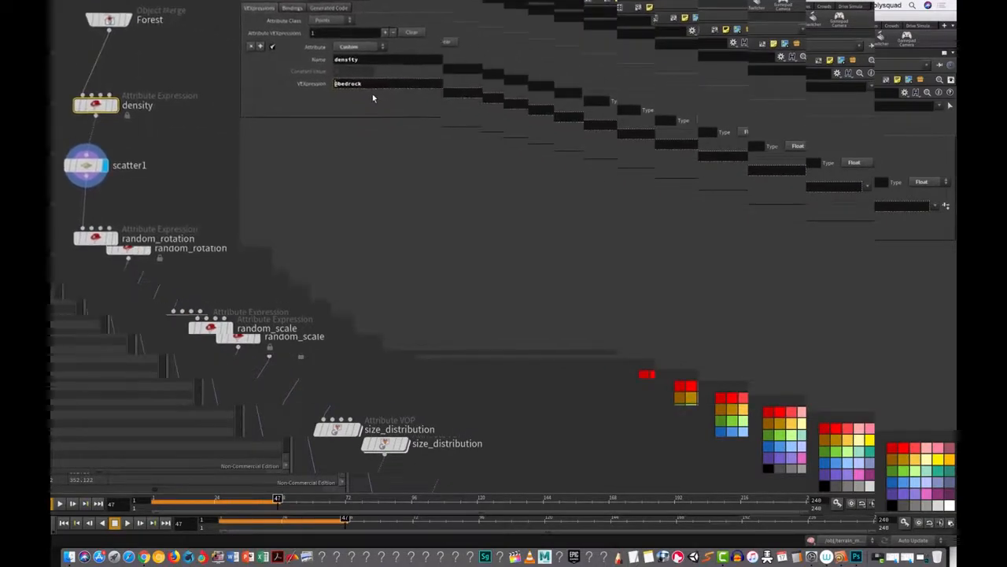
{"action": "type", "text": "fit("}
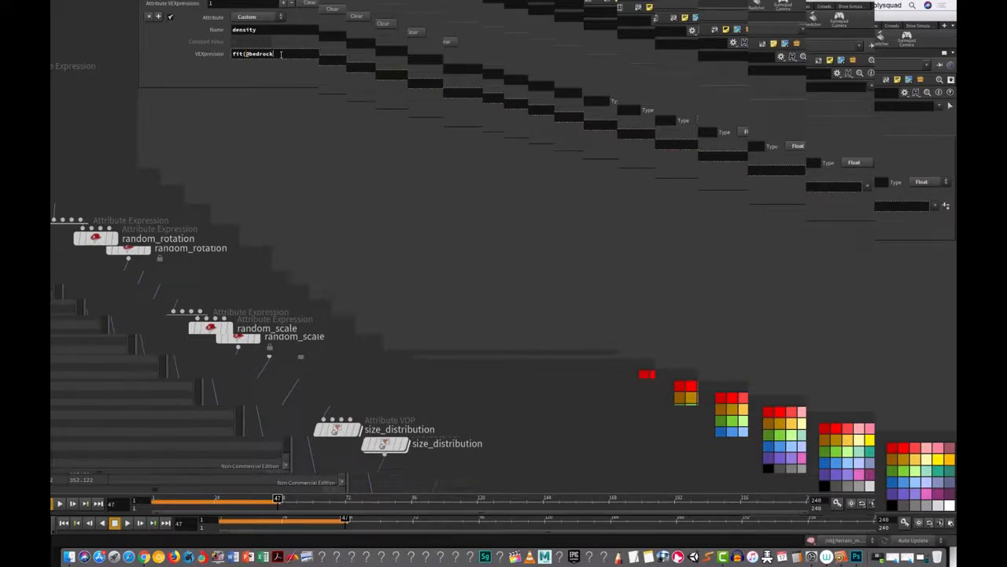
{"action": "type", "text": "."}
{"action": "type", "text": ","}
{"action": "type", "text": "356,"}
{"action": "type", "text": "0,1"}
{"action": "type", "text": ")"}
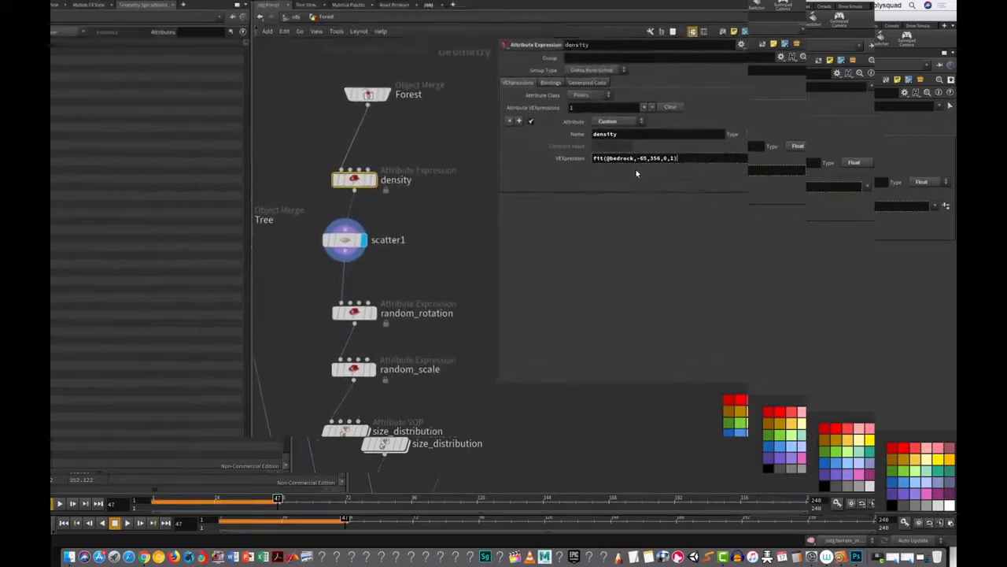
{"action": "key", "text": "Return"}
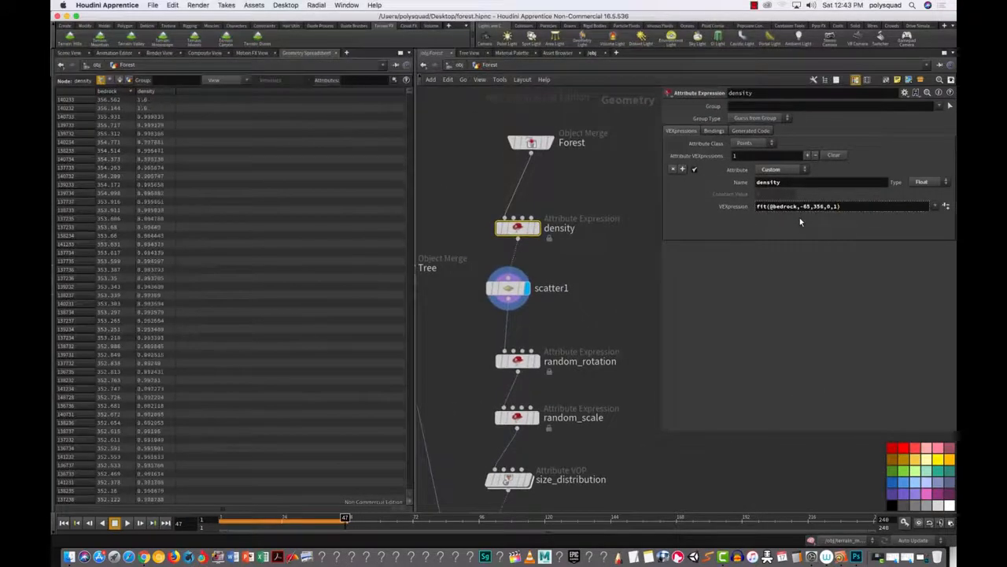
{"action": "left_click", "coordinate": [78, 53]}
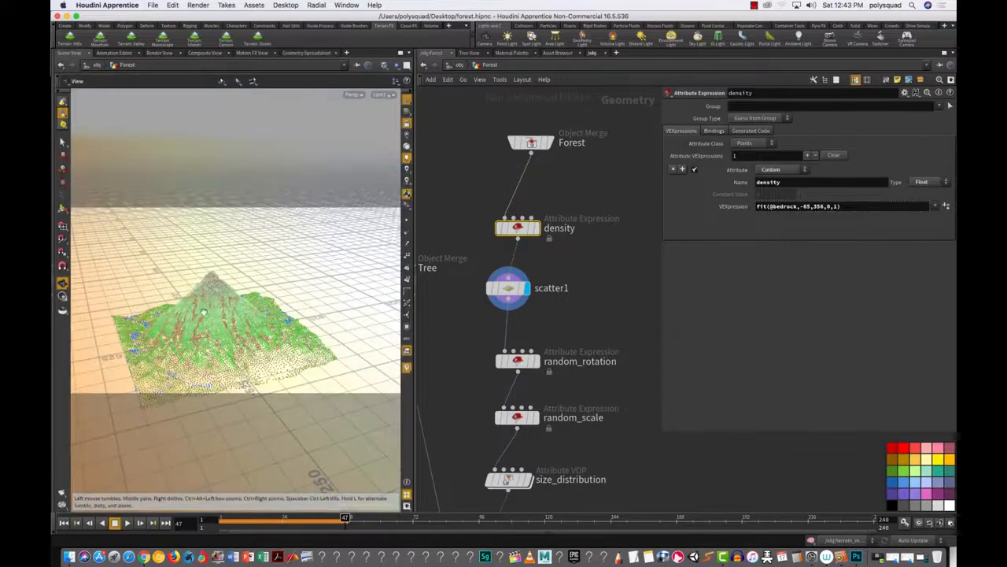
{"action": "left_click_drag", "start_coordinate": [247, 355], "coordinate": [347, 305]}
{"action": "left_click_drag", "start_coordinate": [283, 311], "coordinate": [133, 309]}
{"action": "scroll", "coordinate": [254, 319], "scroll_direction": "up", "scroll_amount": 10}
{"action": "scroll", "coordinate": [254, 318], "scroll_direction": "down", "scroll_amount": 10}
{"action": "mouse_move", "coordinate": [248, 320]}
{"action": "left_mouse_down"}
{"action": "mouse_move", "coordinate": [263, 320]}
{"action": "mouse_move", "coordinate": [236, 338]}
{"action": "mouse_move", "coordinate": [258, 319]}
{"action": "left_mouse_up"}
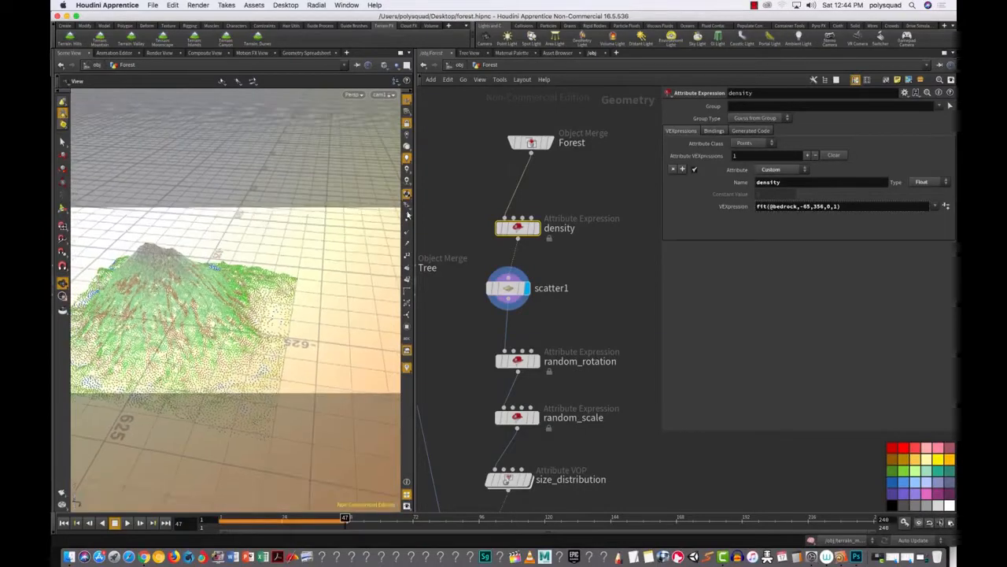
{"action": "left_click", "coordinate": [804, 203]}
{"action": "key", "text": "BackSpace"}
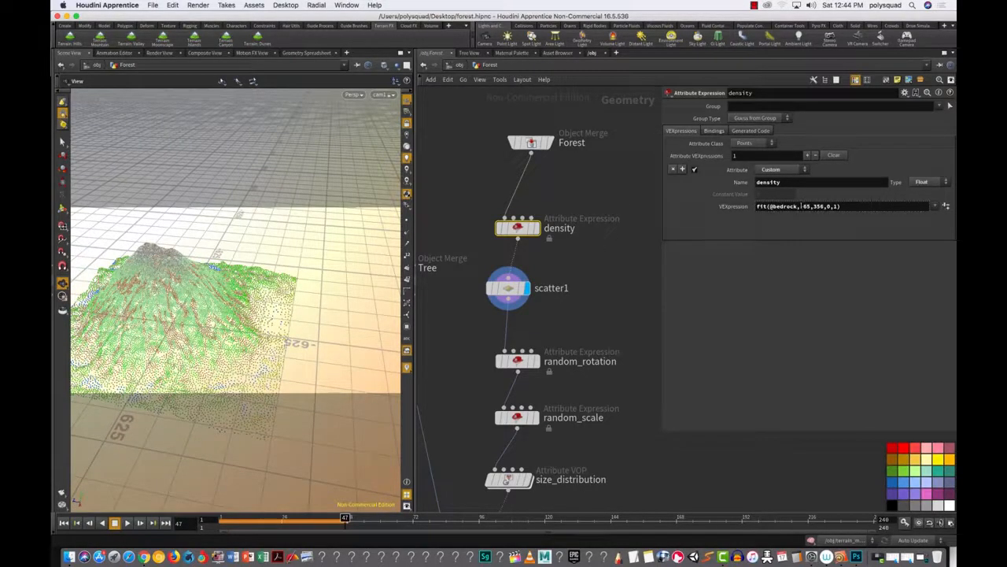
{"action": "type", "text": "-"}
{"action": "right_click", "coordinate": [819, 205]}
{"action": "left_click", "coordinate": [818, 206]}
{"action": "mouse_move", "coordinate": [818, 207]}
{"action": "middle_mouse_down"}
{"action": "mouse_move", "coordinate": [807, 213]}
{"action": "mouse_move", "coordinate": [817, 210]}
{"action": "middle_mouse_up"}
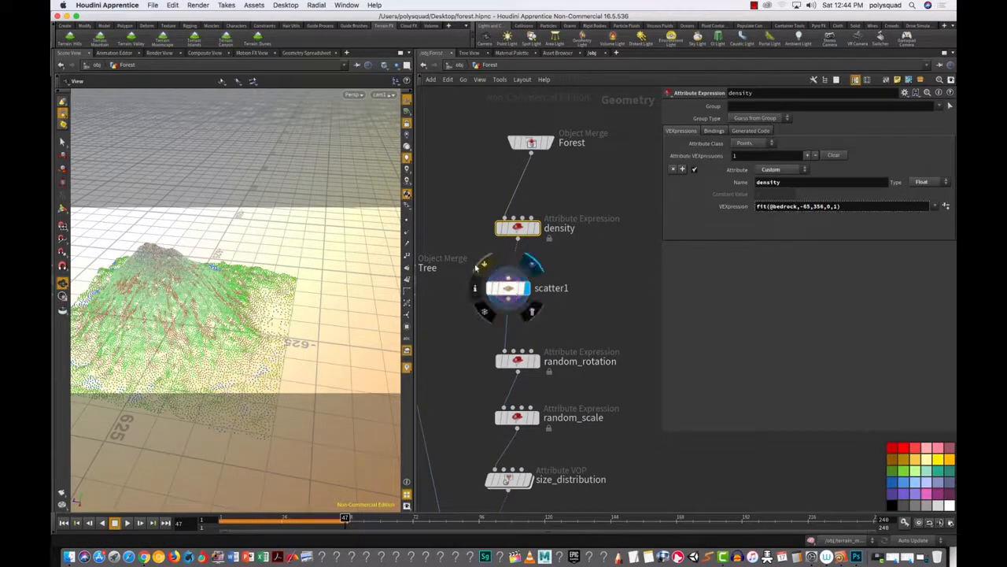
{"action": "left_click", "coordinate": [521, 291]}
{"action": "left_click", "coordinate": [517, 229]}
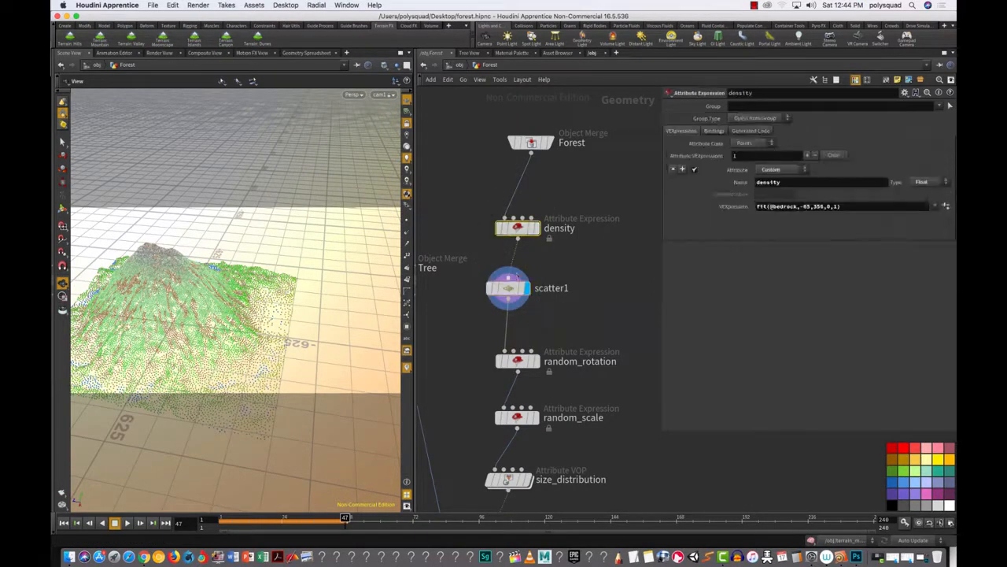
{"action": "left_click", "coordinate": [307, 52]}
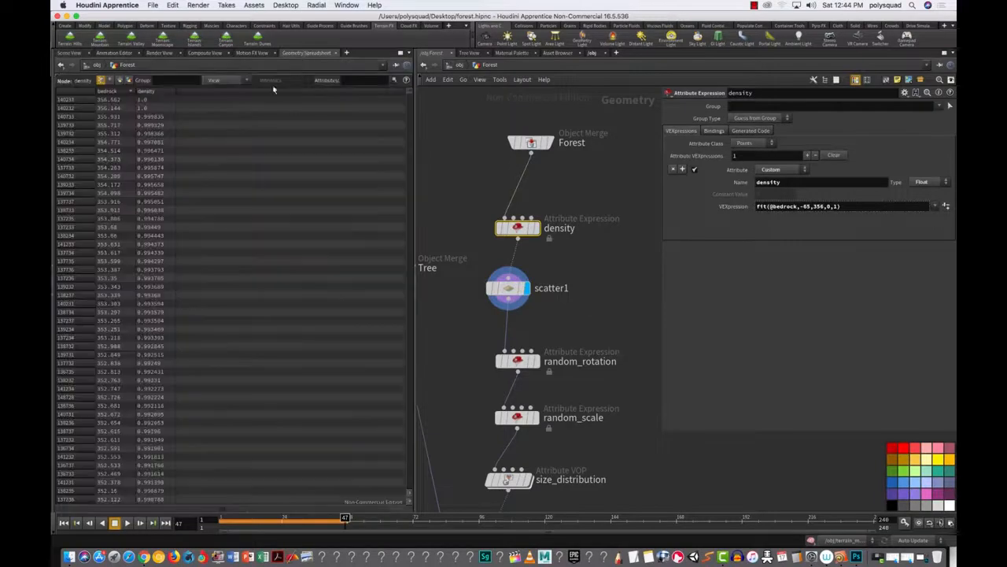
Step: Add the flow attribute column to the Geometry Spreadsheet
{"action": "left_click", "coordinate": [228, 80]}
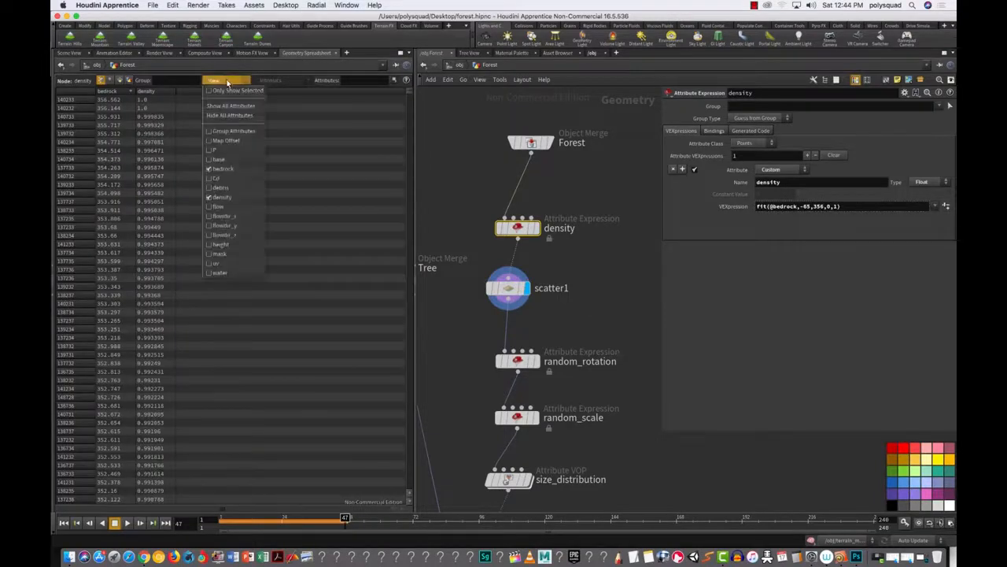
{"action": "left_click", "coordinate": [225, 88]}
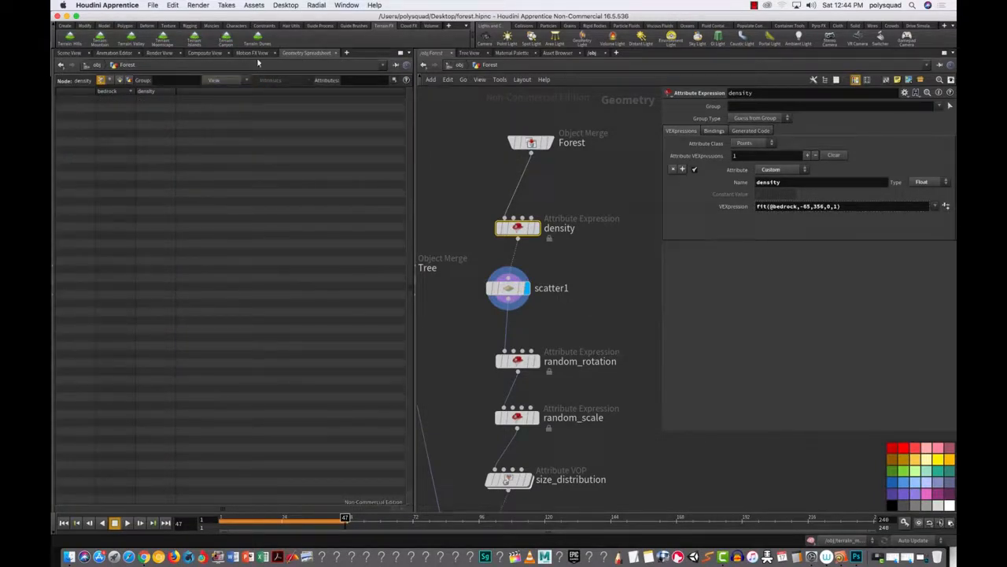
{"action": "left_click", "coordinate": [223, 80]}
{"action": "left_click", "coordinate": [225, 206]}
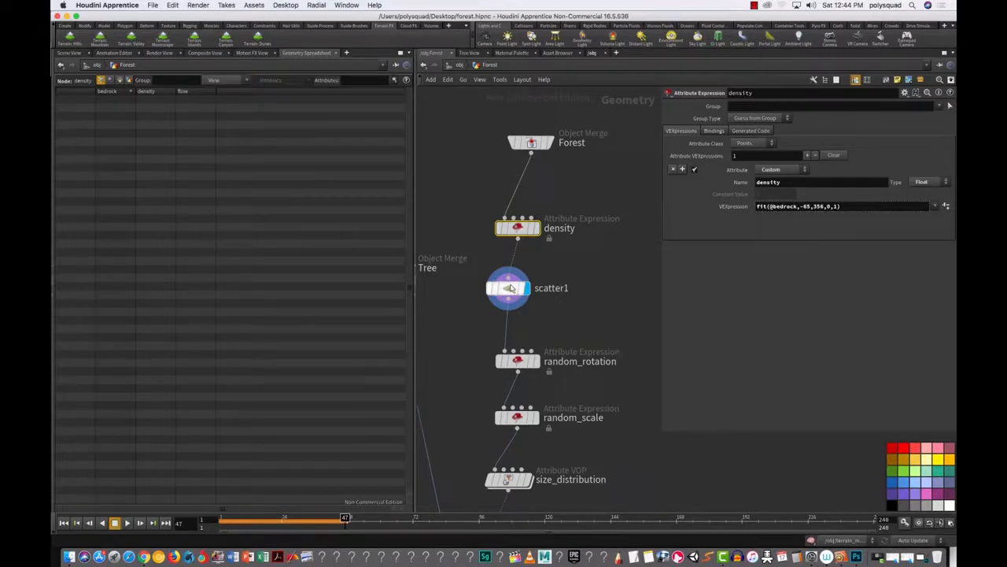
Step: Select the Forest node, view the terrain in 3D, and nudge the density node
{"action": "left_click", "coordinate": [530, 146]}
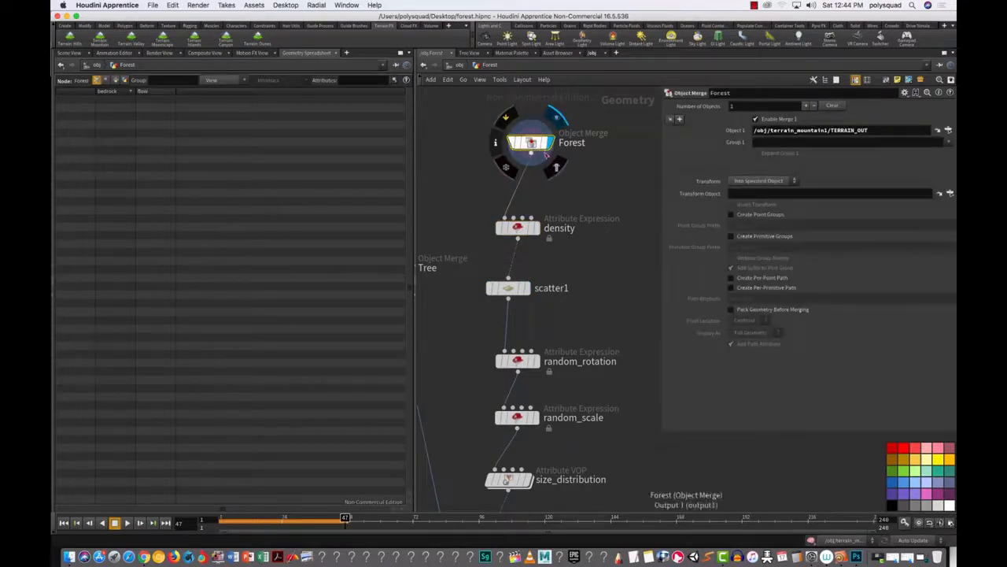
{"action": "left_click", "coordinate": [69, 53]}
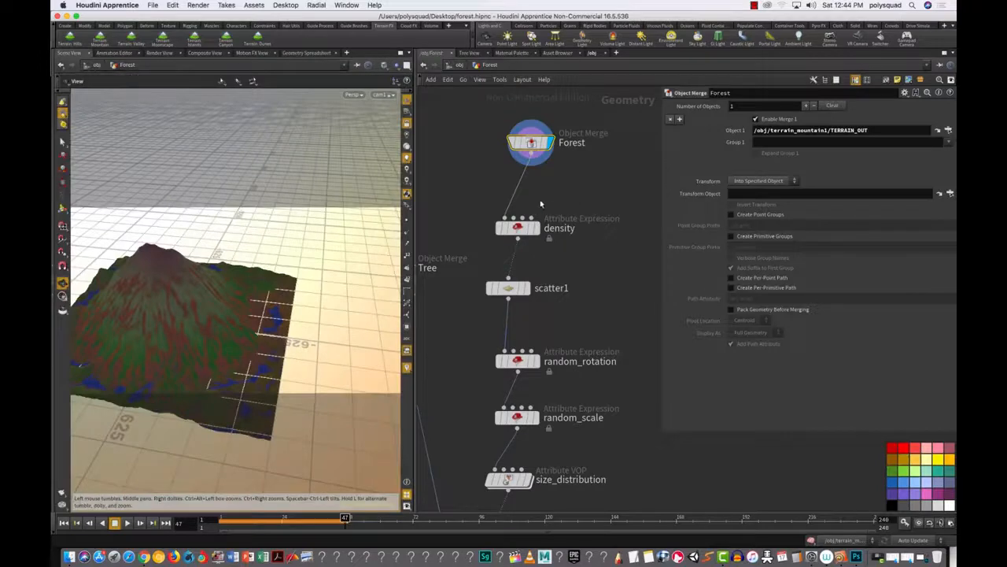
{"action": "left_click_drag", "start_coordinate": [528, 230], "coordinate": [536, 232]}
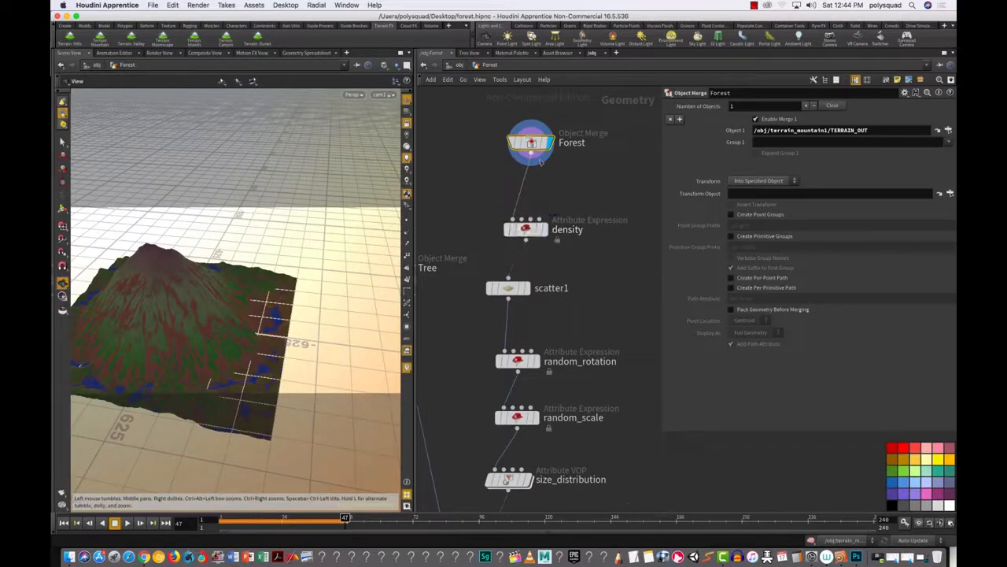
{"action": "left_click", "coordinate": [306, 53]}
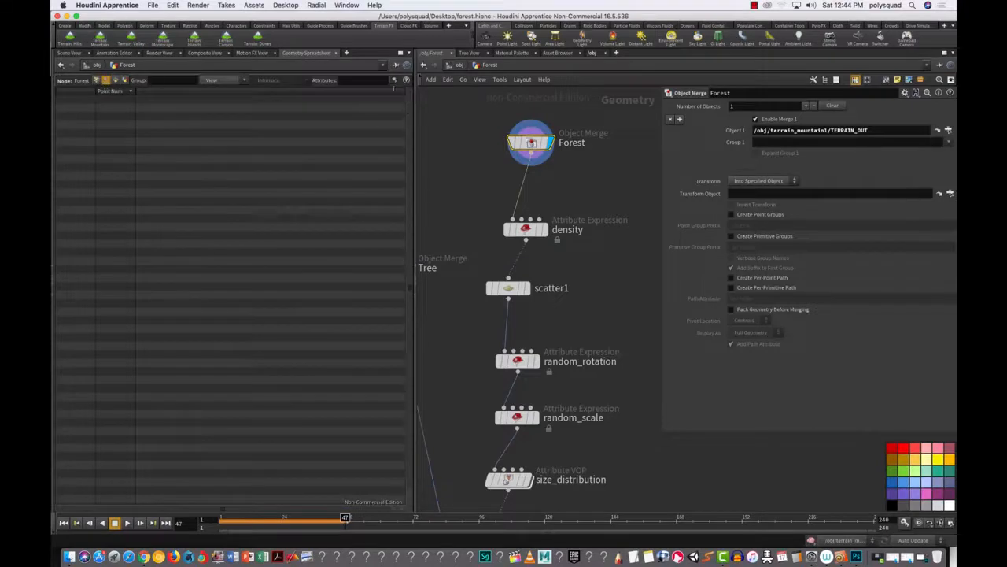
Step: Hide all spreadsheet attribute columns and select the density node
{"action": "left_click", "coordinate": [221, 79]}
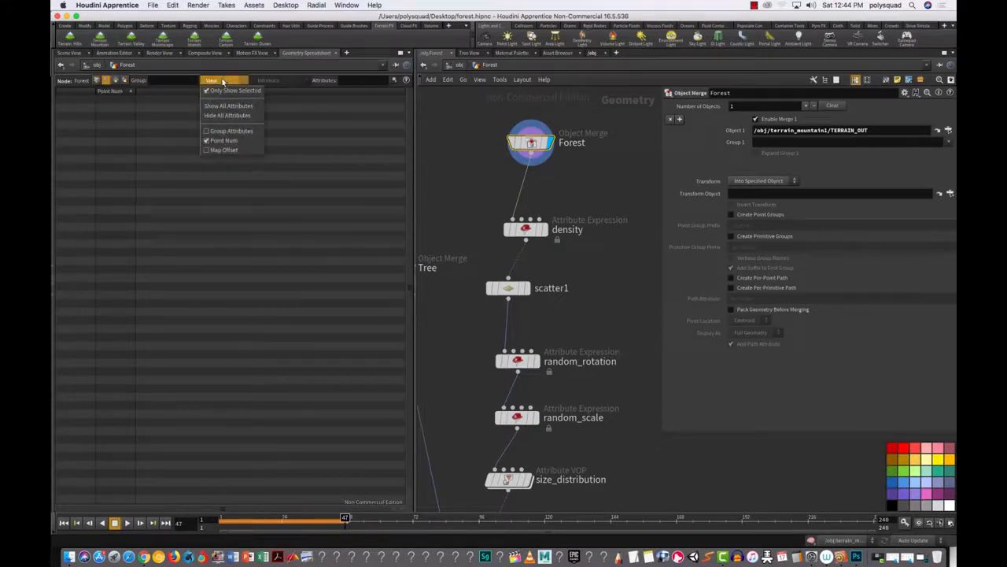
{"action": "left_click", "coordinate": [227, 115]}
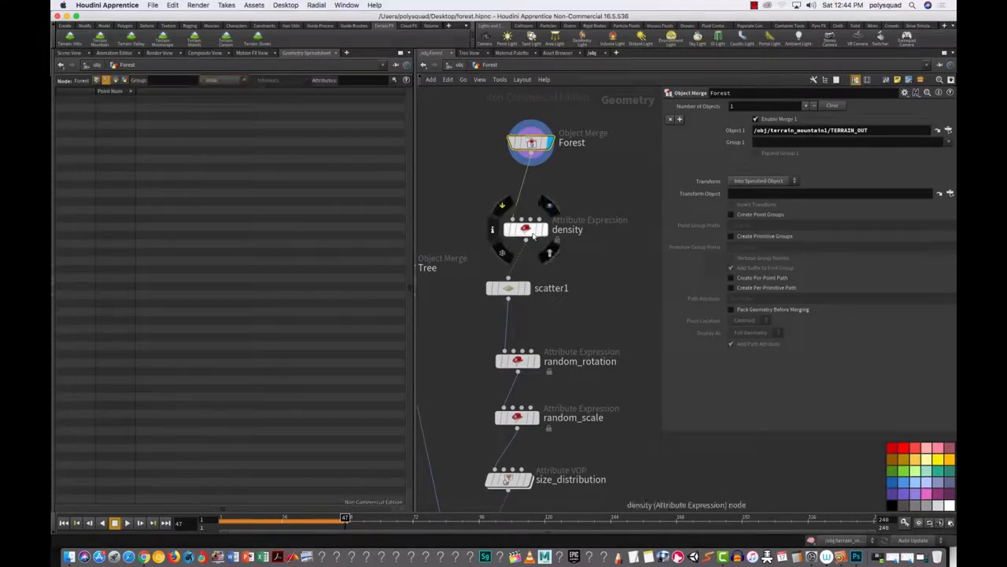
{"action": "left_click", "coordinate": [526, 234]}
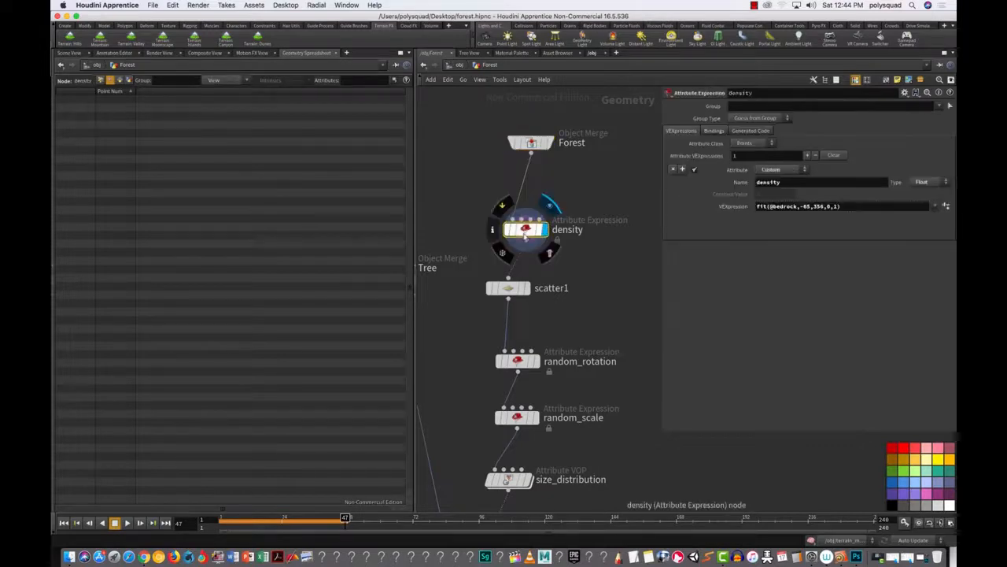
Step: Select the Forest node and add a new Geometry Spreadsheet pane tab
{"action": "left_click", "coordinate": [531, 141]}
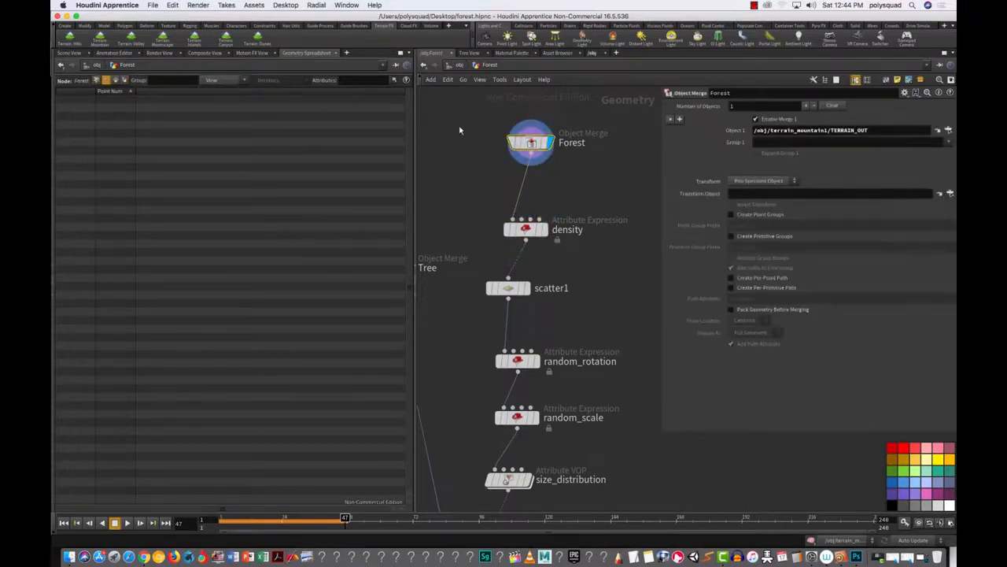
{"action": "left_click", "coordinate": [69, 52]}
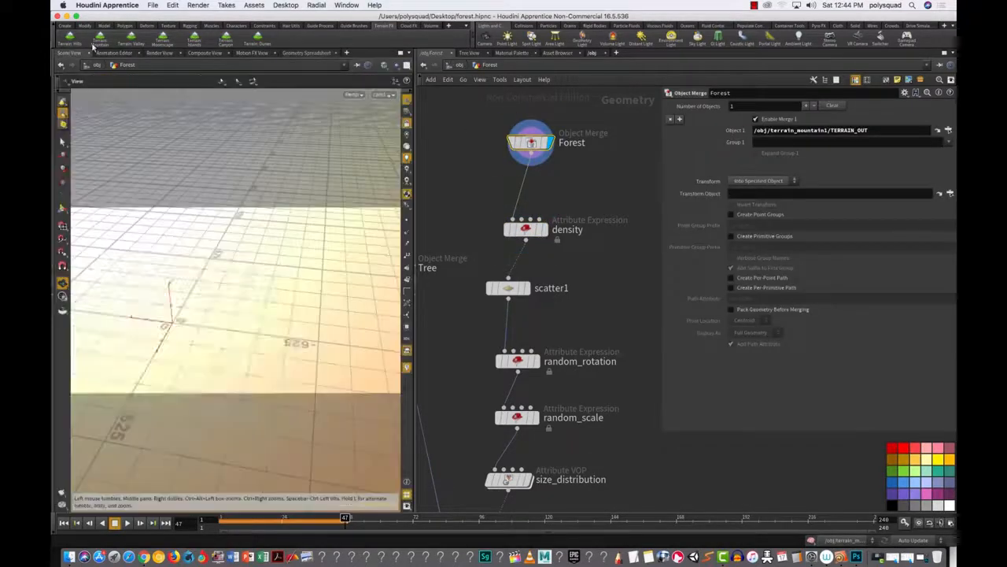
{"action": "left_click", "coordinate": [346, 53]}
{"action": "mouse_move", "coordinate": [393, 71]}
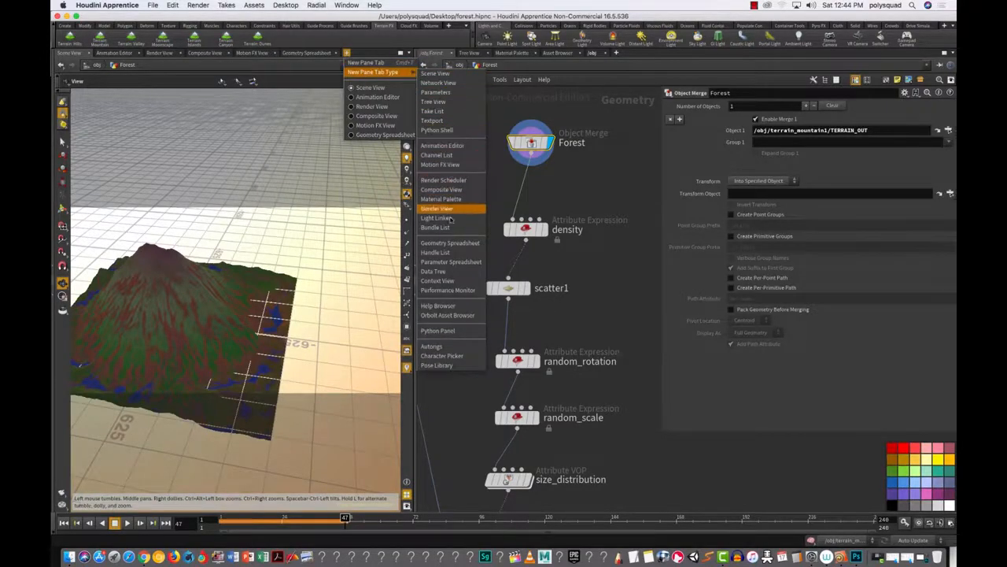
{"action": "left_click", "coordinate": [449, 242]}
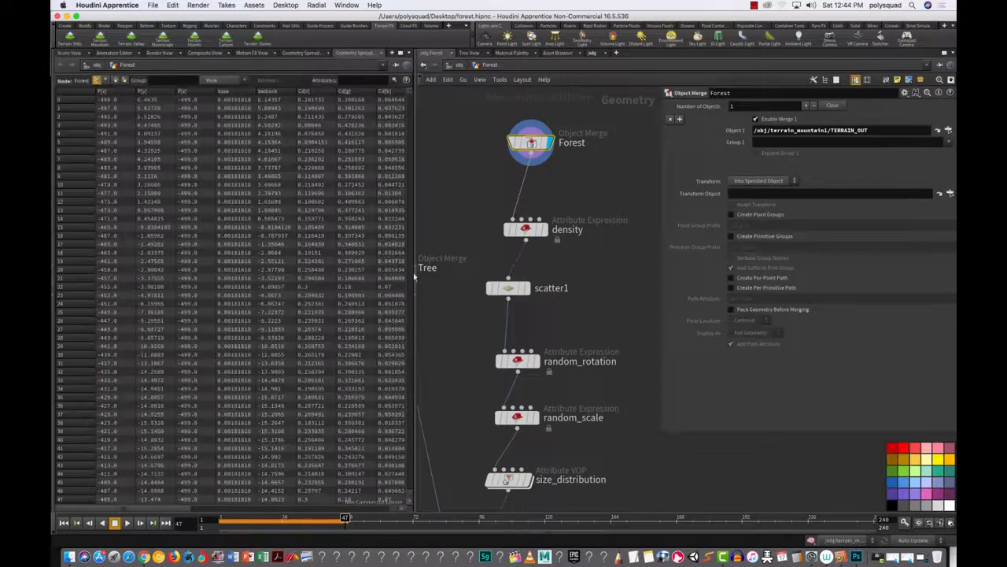
Step: Show only the flow column, sorted largest first, revealing values up to about 75
{"action": "left_click", "coordinate": [230, 81]}
{"action": "left_click", "coordinate": [227, 115]}
{"action": "left_click", "coordinate": [226, 80]}
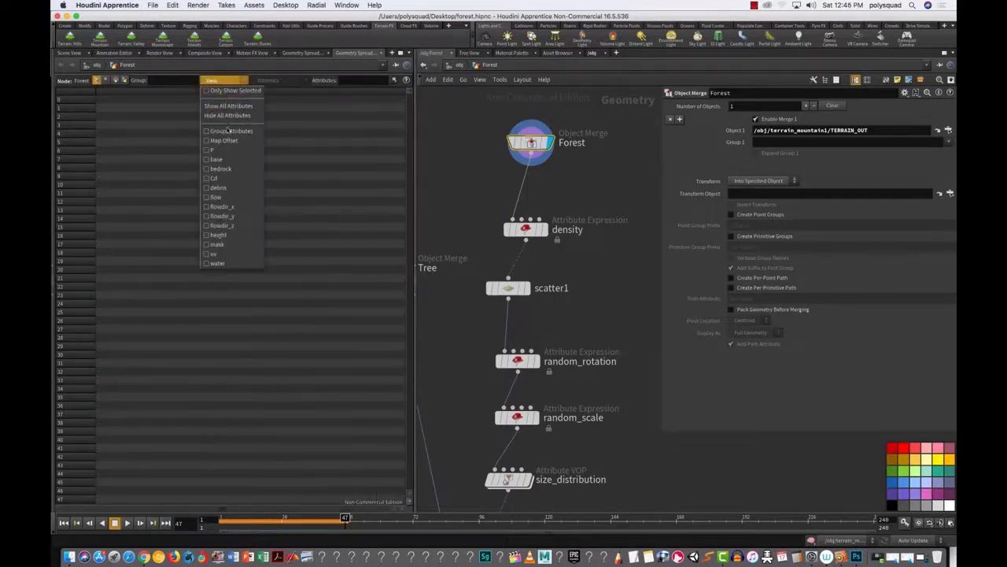
{"action": "left_click", "coordinate": [217, 197]}
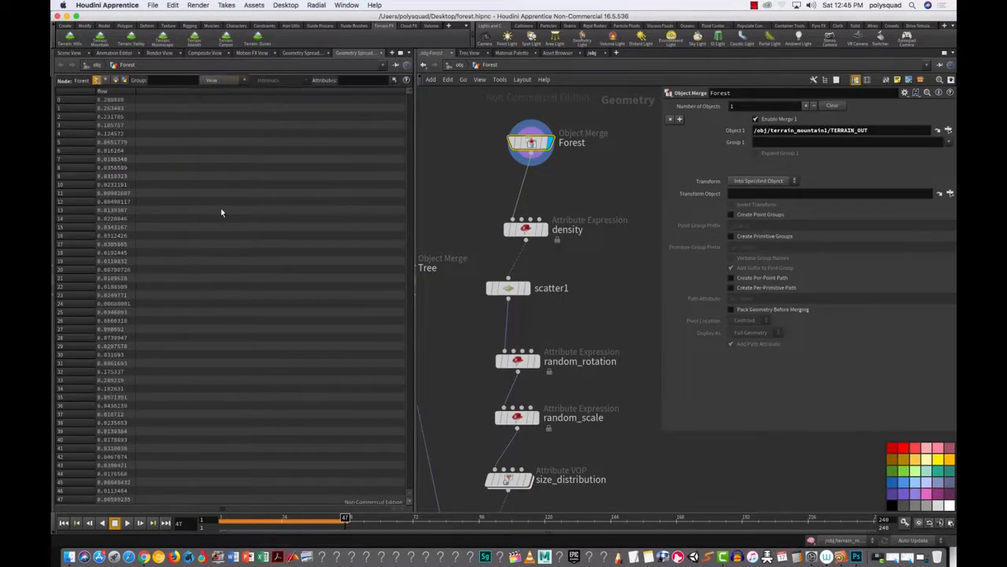
{"action": "left_click", "coordinate": [122, 94]}
{"action": "left_click", "coordinate": [119, 94]}
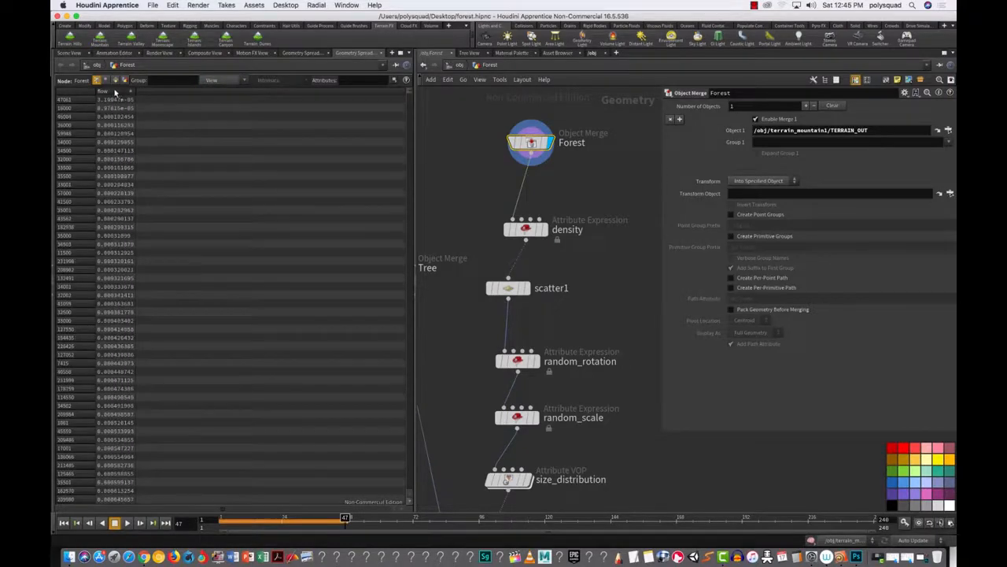
{"action": "left_click", "coordinate": [112, 92]}
{"action": "left_click", "coordinate": [70, 54]}
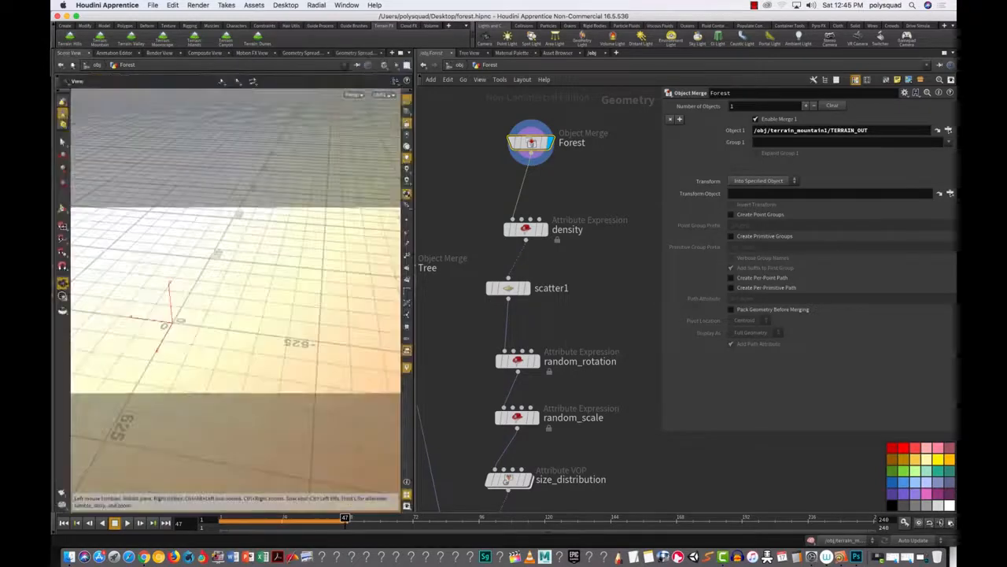
{"action": "left_click", "coordinate": [526, 229]}
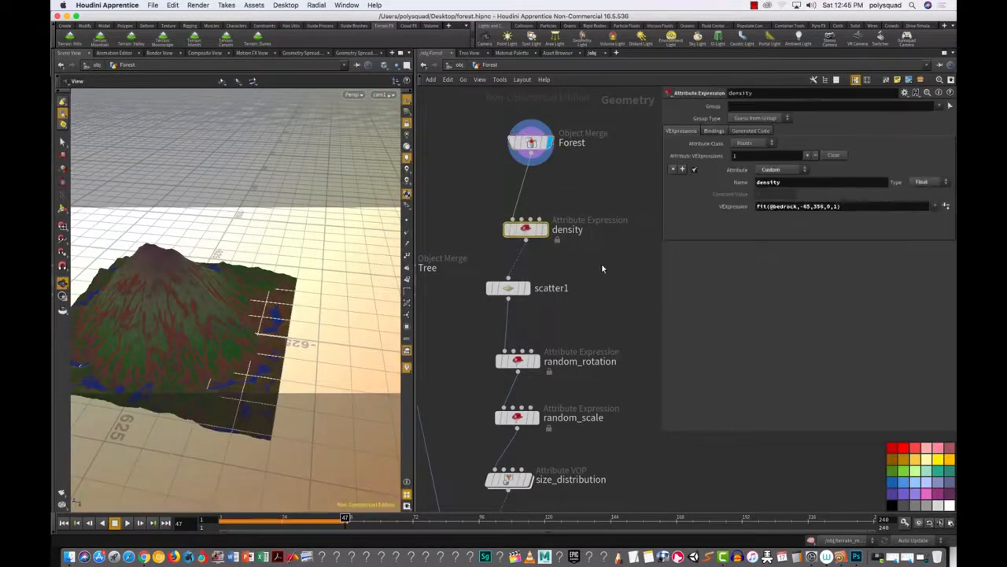
{"action": "left_click_drag", "start_coordinate": [774, 206], "coordinate": [801, 203]}
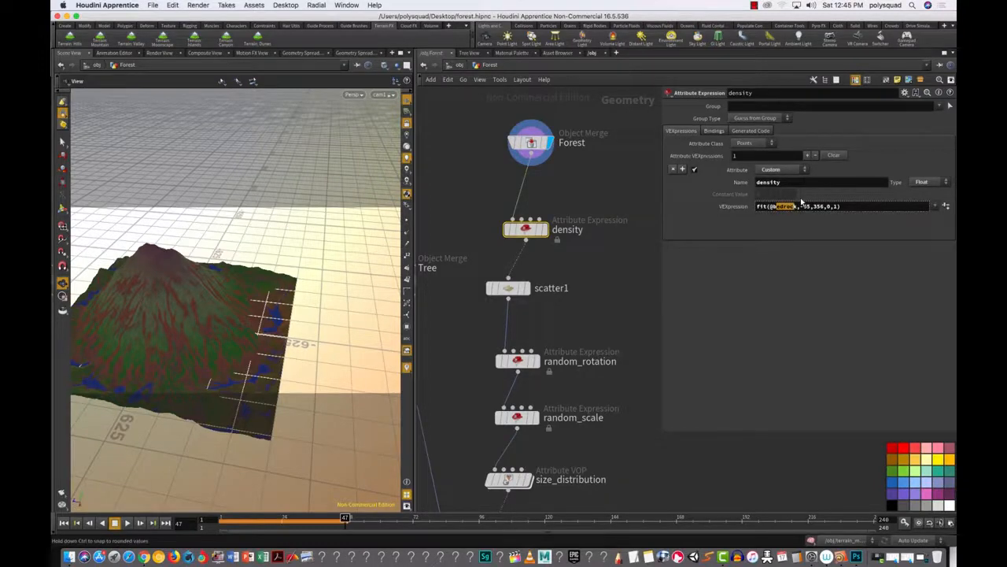
{"action": "type", "text": "h"}
{"action": "key", "text": "BackSpace"}
{"action": "type", "text": "flow"}
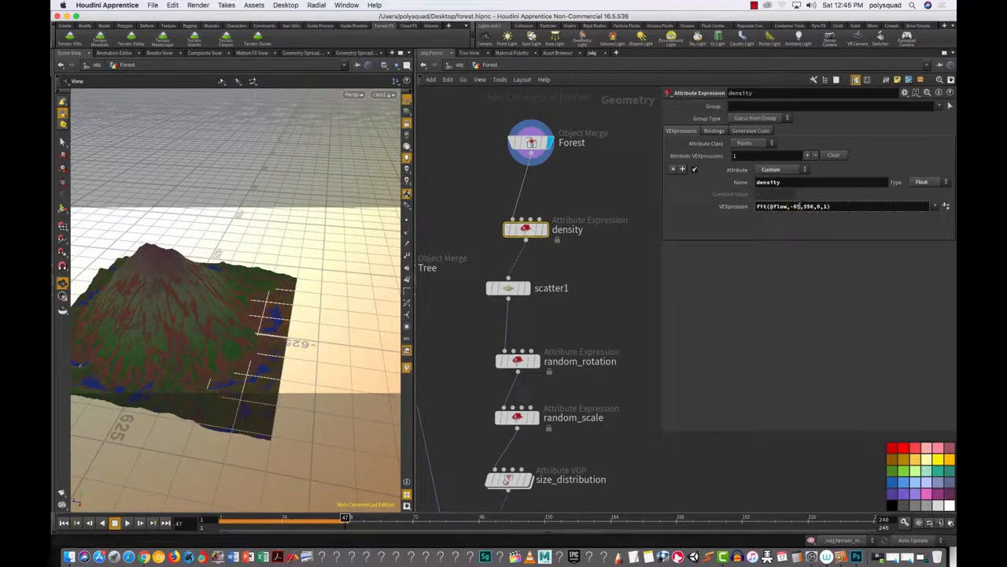
{"action": "key", "text": "BackSpace"}
{"action": "type", "text": "0"}
{"action": "left_click_drag", "start_coordinate": [757, 207], "coordinate": [809, 206]}
{"action": "left_click", "coordinate": [799, 206]}
{"action": "type", "text": "75"}
{"action": "left_click", "coordinate": [525, 289]}
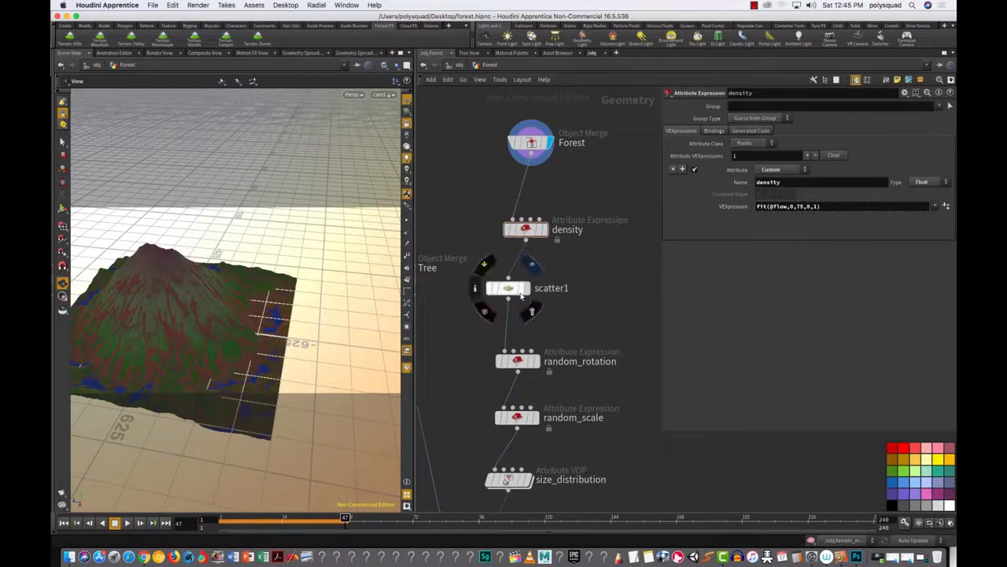
Step: Display scatter1's 30000 flow-clustered points, orbit the mountain, and pan the network to copy1
{"action": "left_click", "coordinate": [508, 292]}
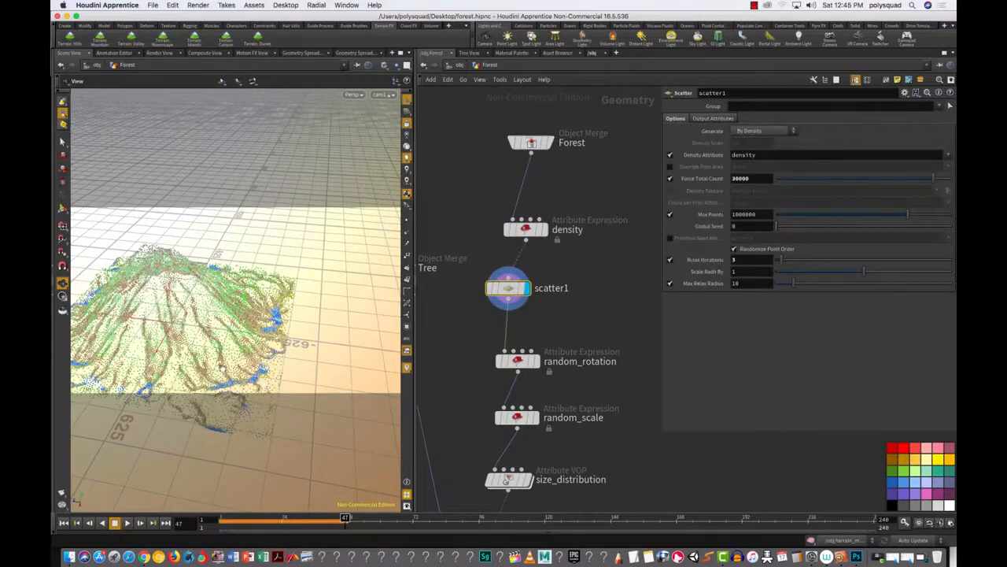
{"action": "left_click_drag", "start_coordinate": [208, 353], "coordinate": [181, 386]}
{"action": "left_click_drag", "start_coordinate": [148, 351], "coordinate": [295, 272]}
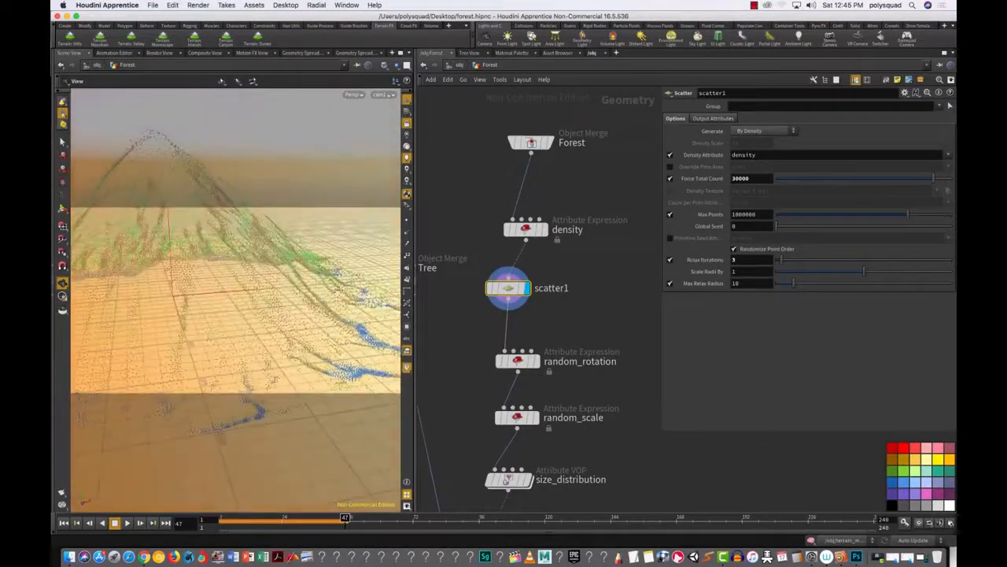
{"action": "right_click_drag", "start_coordinate": [614, 393], "coordinate": [589, 393], "text": "alt"}
{"action": "left_click_drag", "start_coordinate": [601, 399], "coordinate": [582, 249], "text": "alt"}
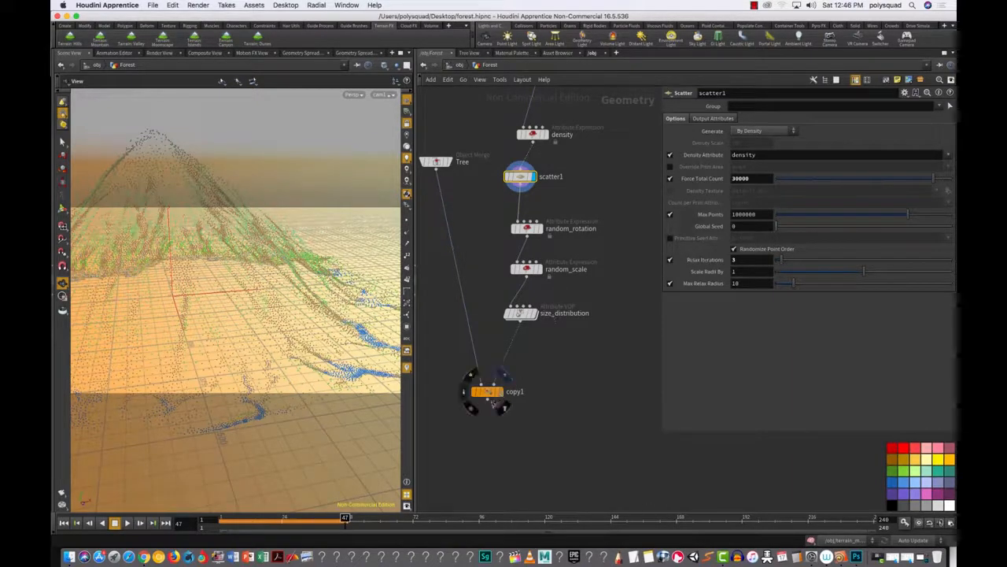
Step: Display copy1's trees and launch a fresh Mantra IPR render of the forest
{"action": "left_click", "coordinate": [499, 393]}
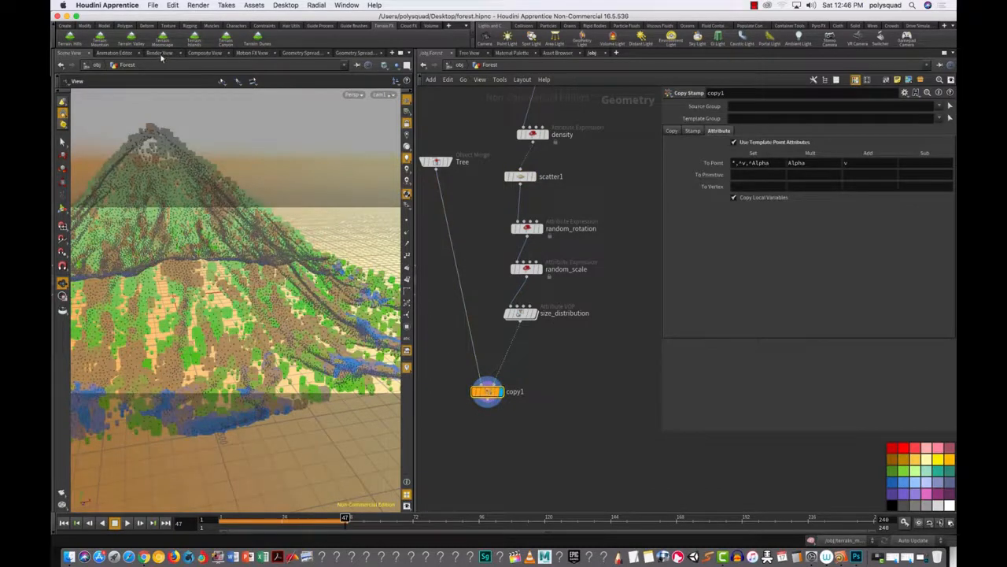
{"action": "left_click", "coordinate": [160, 54]}
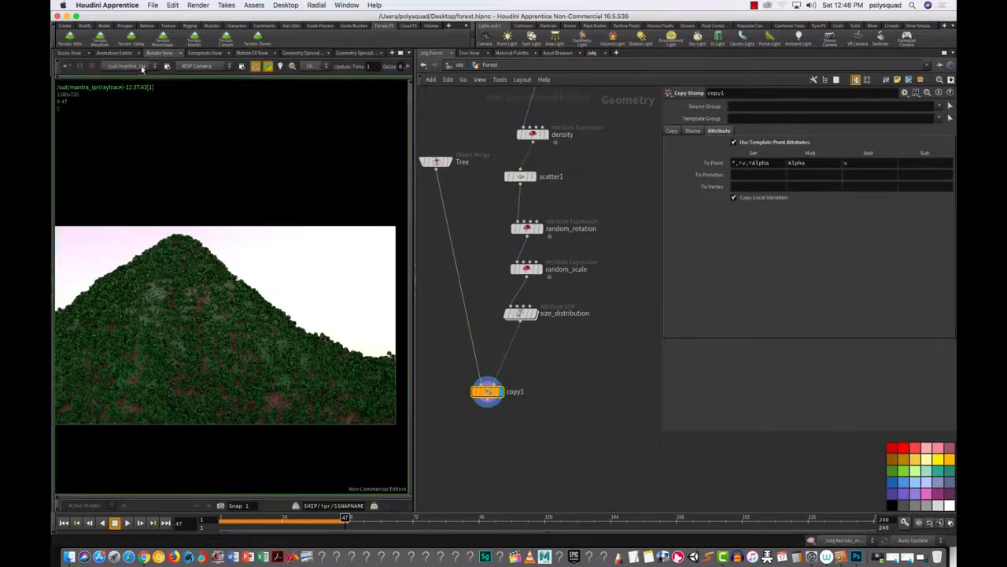
{"action": "middle_click_drag", "start_coordinate": [63, 66], "coordinate": [95, 69]}
{"action": "left_click", "coordinate": [87, 68]}
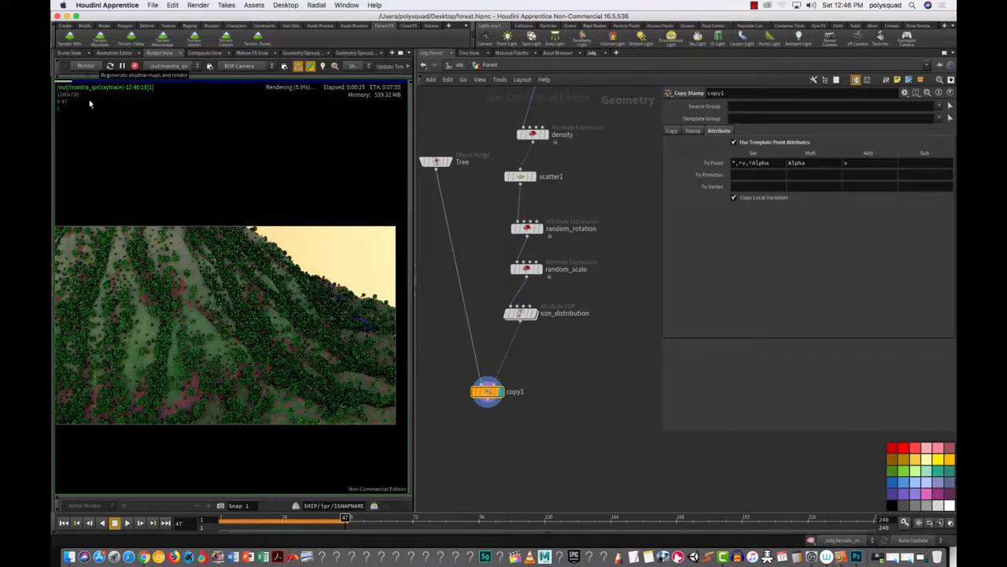
Step: Orbit the 3D view down near ground level and preview that angle in the render
{"action": "left_click", "coordinate": [71, 53]}
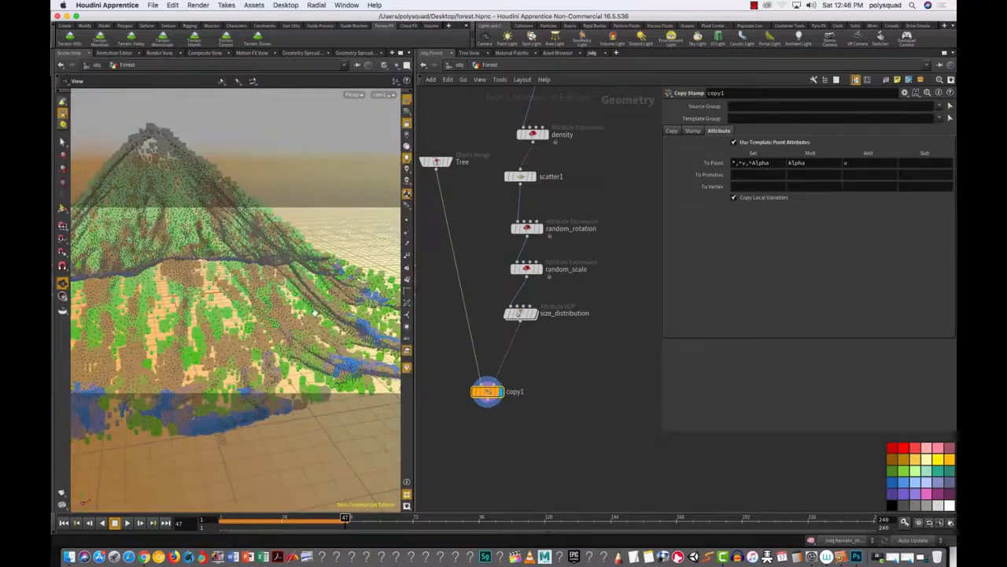
{"action": "mouse_move", "coordinate": [273, 314]}
{"action": "left_mouse_down"}
{"action": "mouse_move", "coordinate": [274, 292]}
{"action": "mouse_move", "coordinate": [291, 319]}
{"action": "left_mouse_up"}
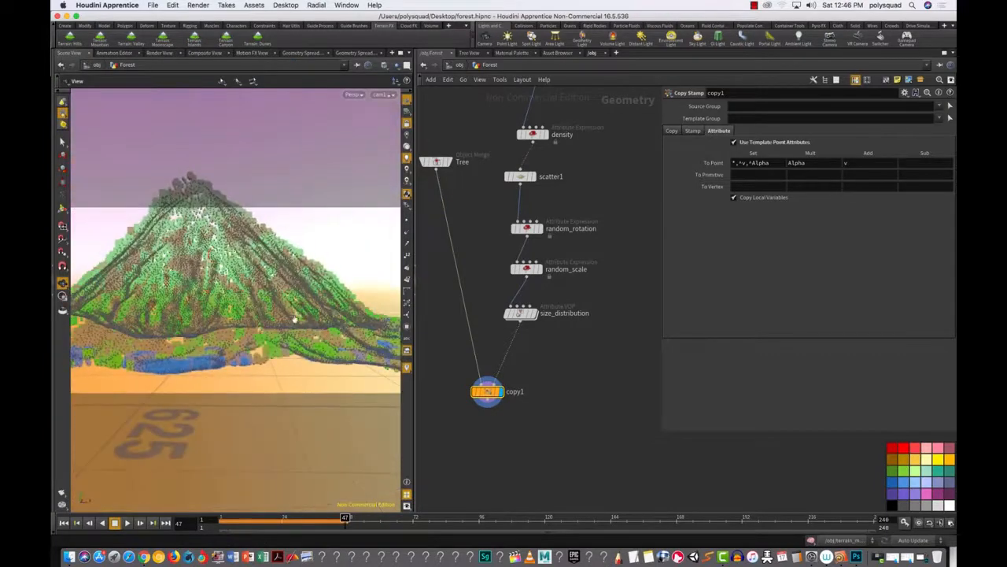
{"action": "left_click_drag", "start_coordinate": [311, 266], "coordinate": [219, 312]}
{"action": "right_click_drag", "start_coordinate": [219, 312], "coordinate": [277, 300]}
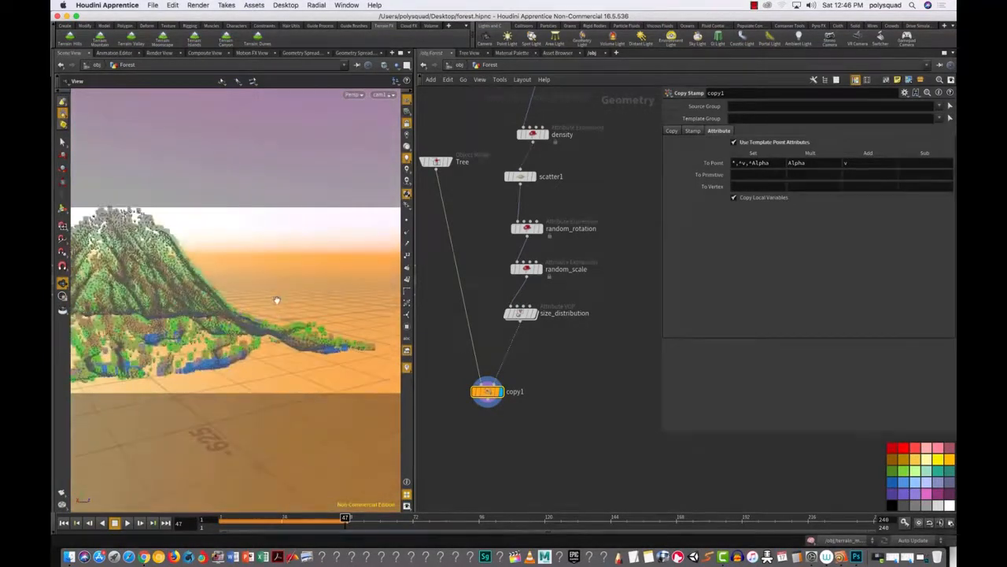
{"action": "left_click", "coordinate": [159, 52]}
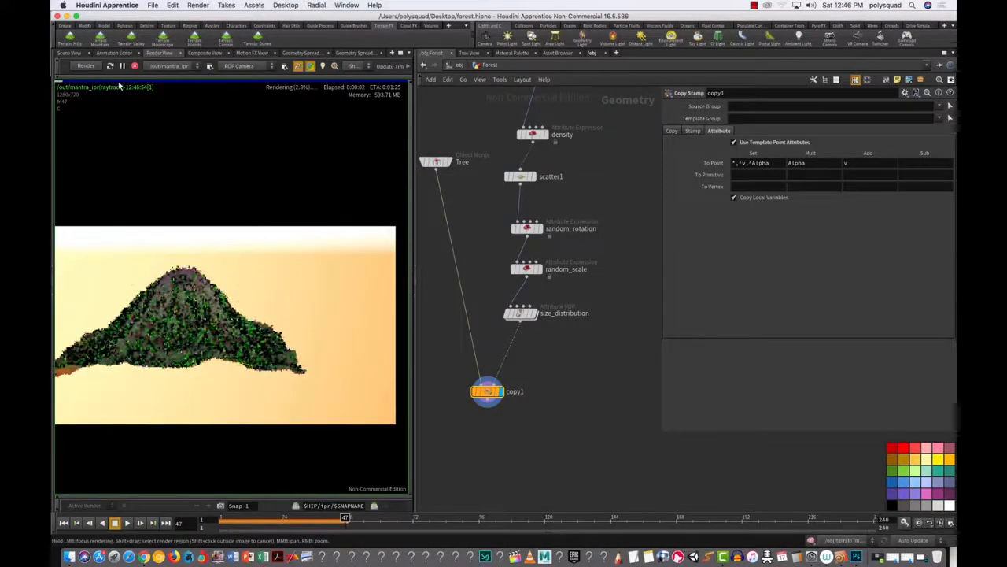
Step: Tumble and dolly the viewport until the whole forested mountain is framed from the front
{"action": "left_click", "coordinate": [69, 54]}
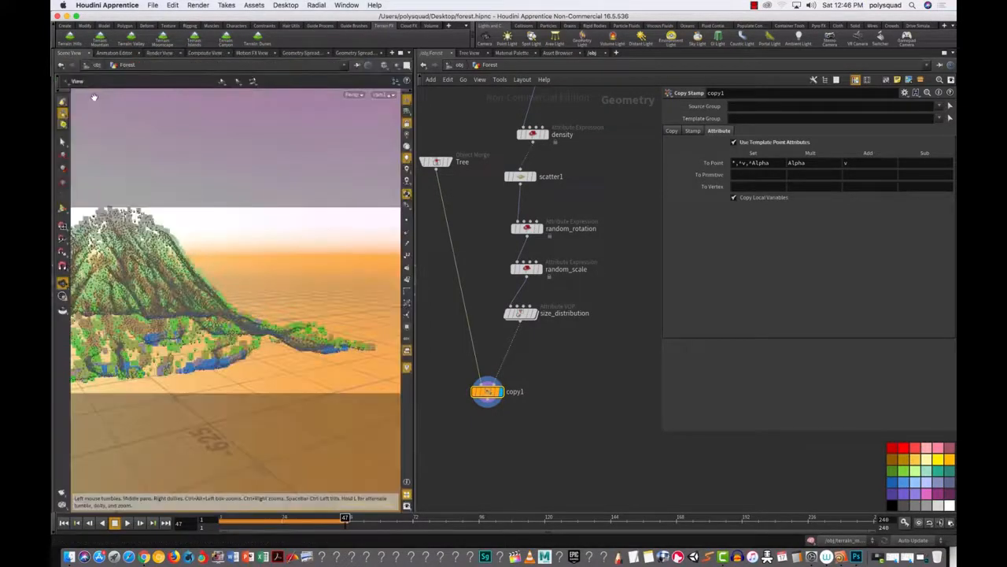
{"action": "left_click_drag", "start_coordinate": [292, 341], "coordinate": [317, 337]}
{"action": "right_click_drag", "start_coordinate": [317, 338], "coordinate": [406, 302]}
{"action": "left_click_drag", "start_coordinate": [316, 343], "coordinate": [279, 307]}
{"action": "right_click_drag", "start_coordinate": [278, 307], "coordinate": [200, 366]}
{"action": "left_click_drag", "start_coordinate": [275, 303], "coordinate": [236, 313]}
{"action": "right_click_drag", "start_coordinate": [236, 314], "coordinate": [148, 325]}
{"action": "left_click_drag", "start_coordinate": [227, 294], "coordinate": [301, 358]}
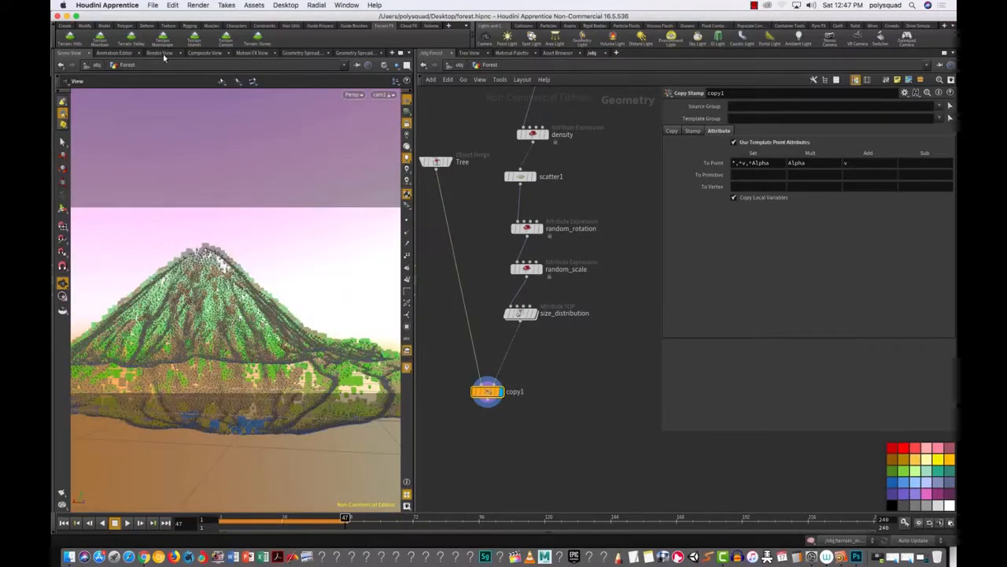
Step: IPR-render the low-angle mountain, stop near 33%, lower the Tree node and widen the network pane
{"action": "left_click", "coordinate": [160, 53]}
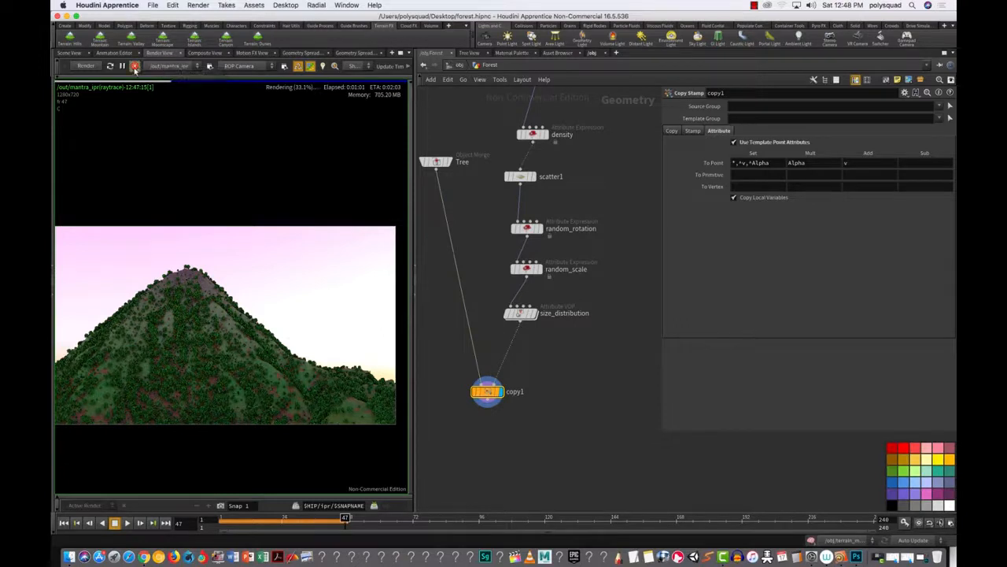
{"action": "left_click", "coordinate": [134, 66]}
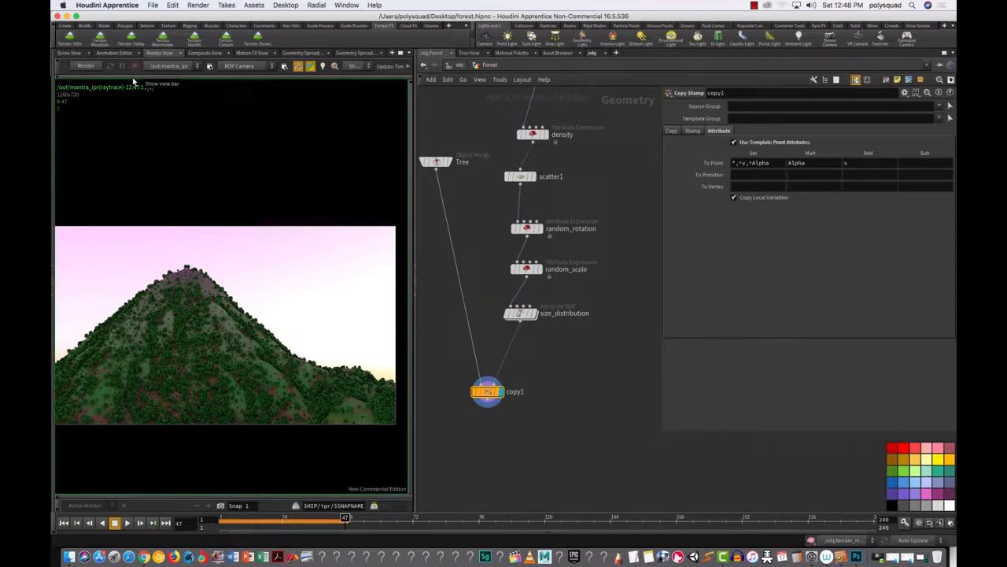
{"action": "left_click_drag", "start_coordinate": [437, 162], "coordinate": [456, 234]}
{"action": "left_click_drag", "start_coordinate": [415, 309], "coordinate": [351, 309]}
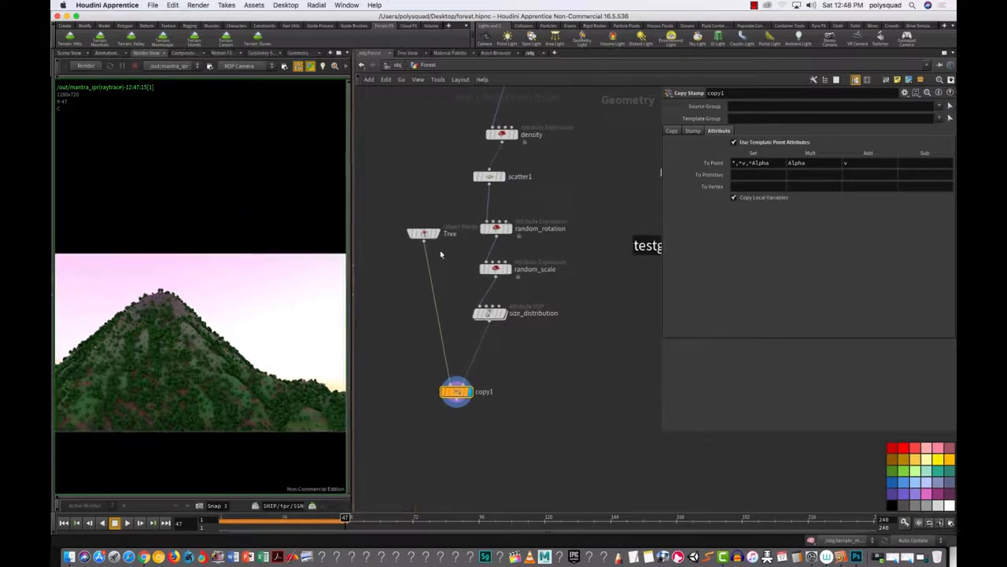
Step: At the /obj level, zoom out and move the Tree object left, away from Forest
{"action": "left_click", "coordinate": [394, 65]}
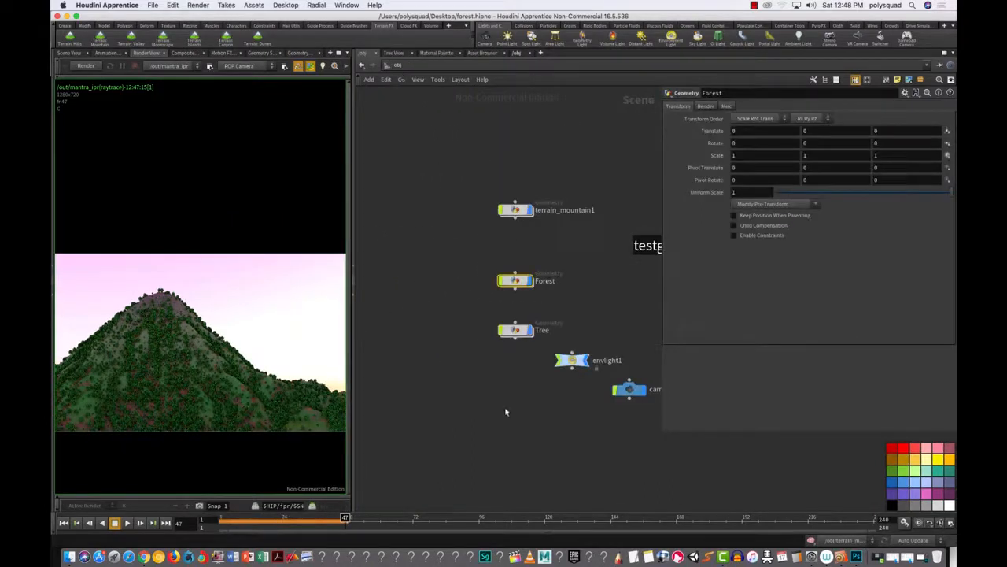
{"action": "scroll", "coordinate": [535, 422], "scroll_direction": "down", "scroll_amount": 2}
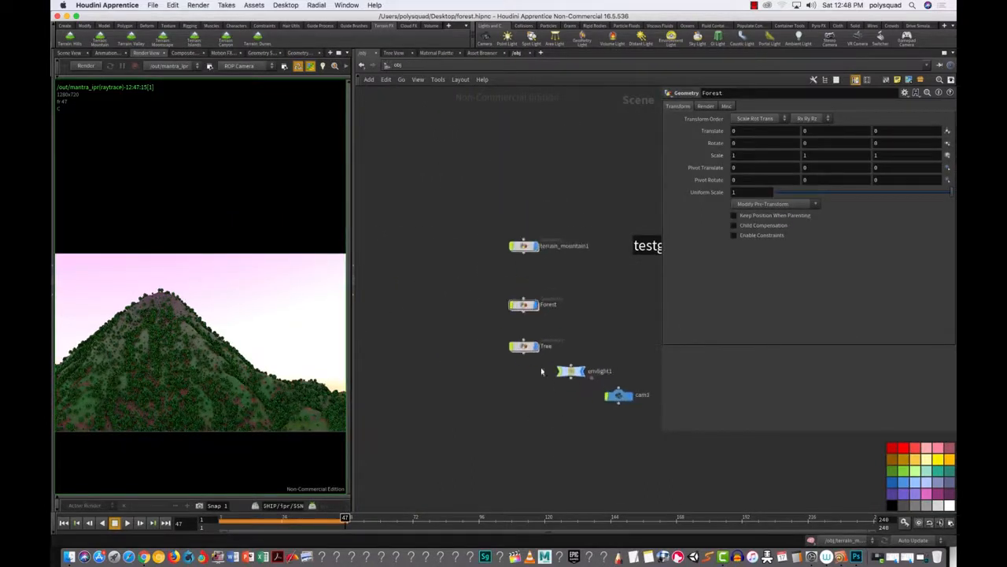
{"action": "left_click_drag", "start_coordinate": [525, 347], "coordinate": [425, 331]}
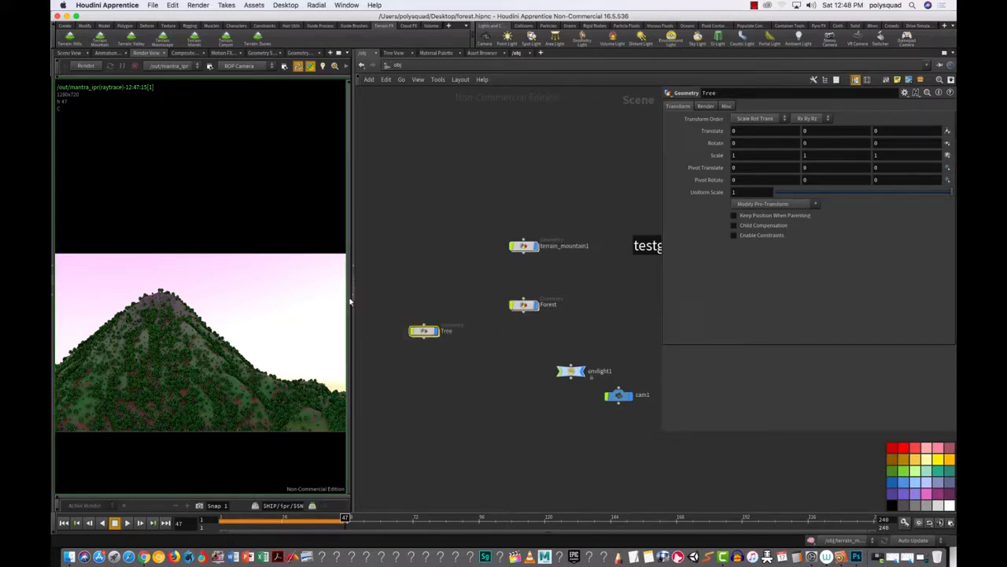
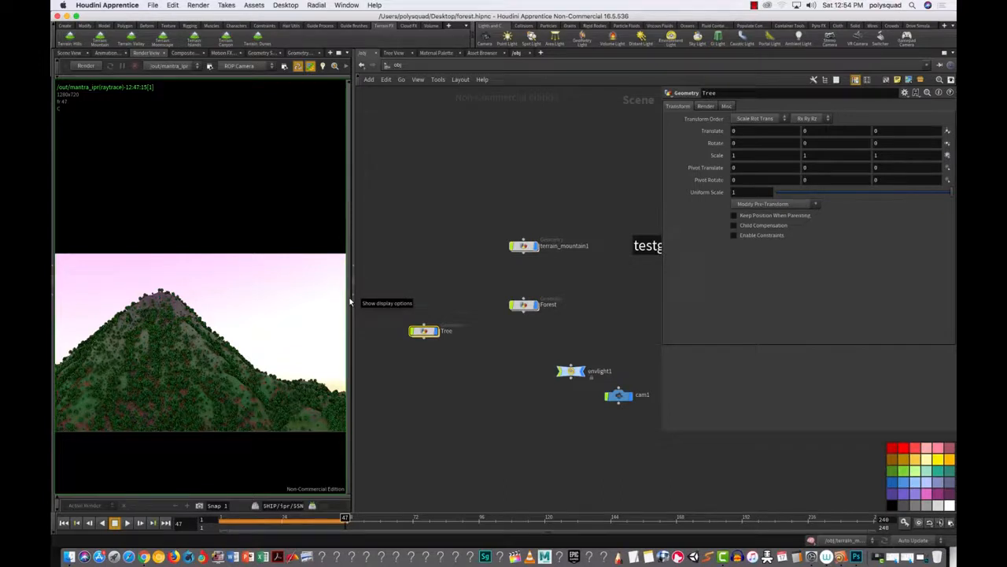
Step: Select the Tree object node and Alt-drag a copy, Tree1, below it
{"action": "left_click_drag", "start_coordinate": [371, 291], "coordinate": [456, 368]}
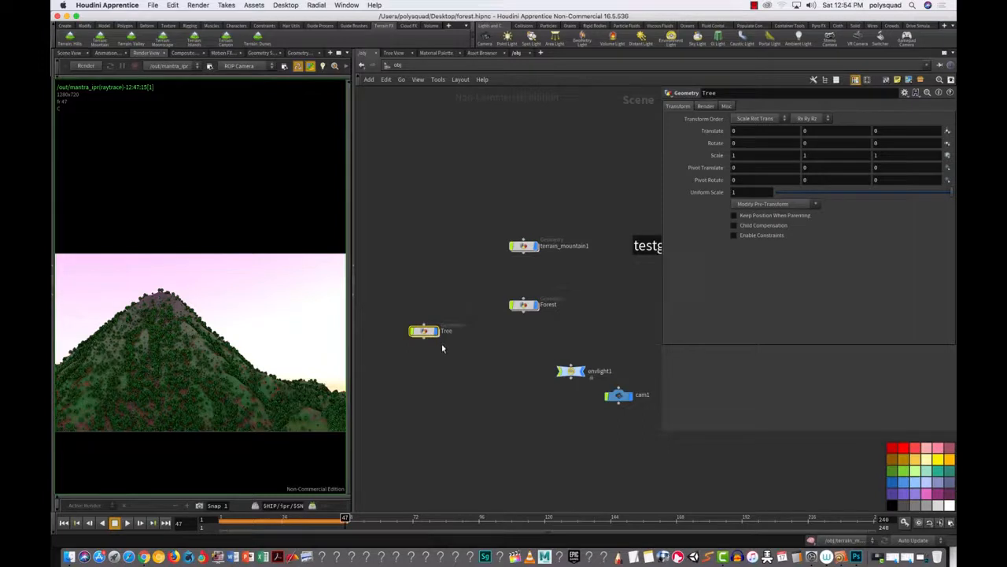
{"action": "left_click_drag", "start_coordinate": [430, 333], "coordinate": [431, 371], "text": "alt"}
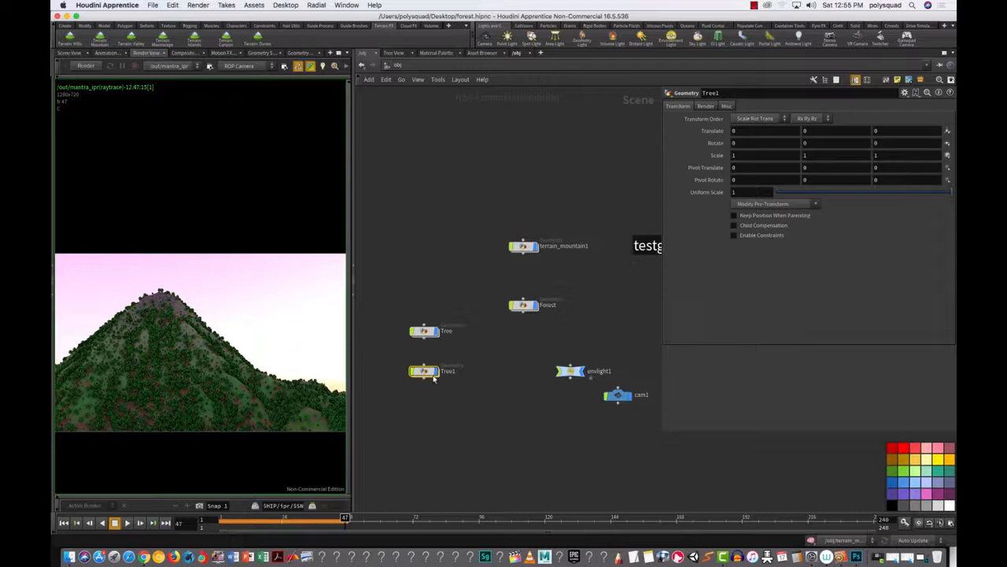
Step: Point Tree1's file1 node at tree2.bgeo.gz and switch the left pane to the Scene View
{"action": "double_click", "coordinate": [426, 372]}
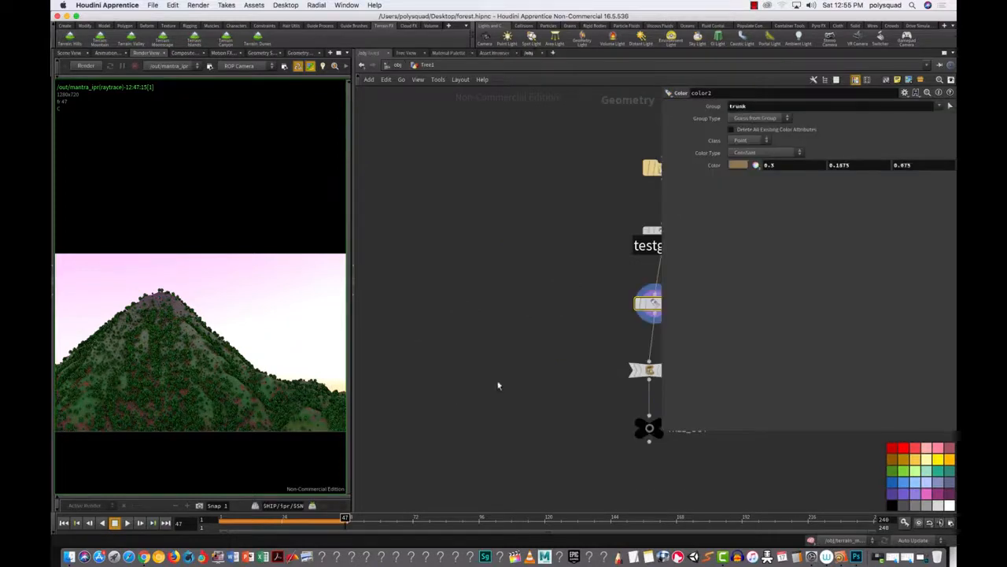
{"action": "key", "text": "h"}
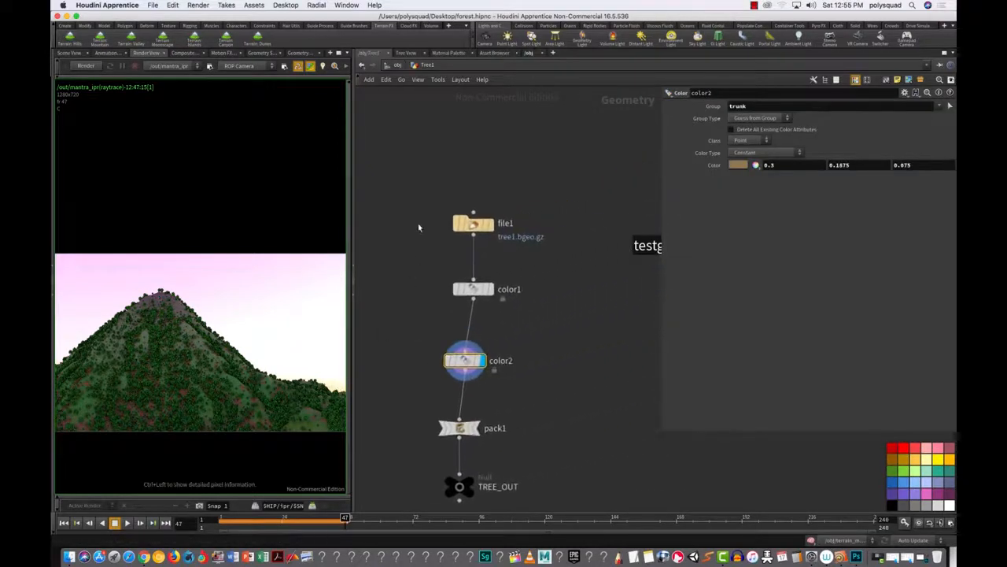
{"action": "left_click_drag", "start_coordinate": [410, 191], "coordinate": [547, 268]}
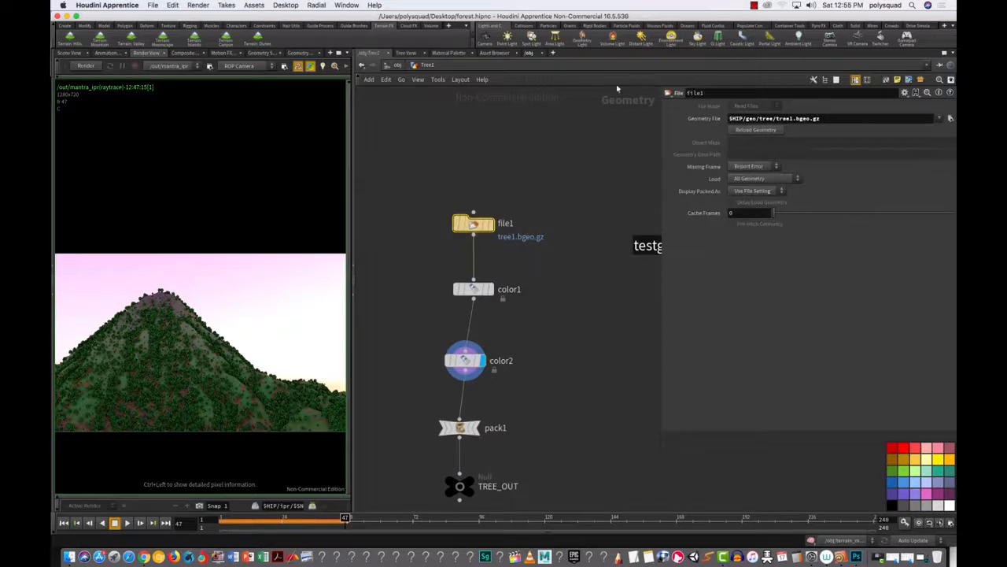
{"action": "left_click", "coordinate": [951, 119]}
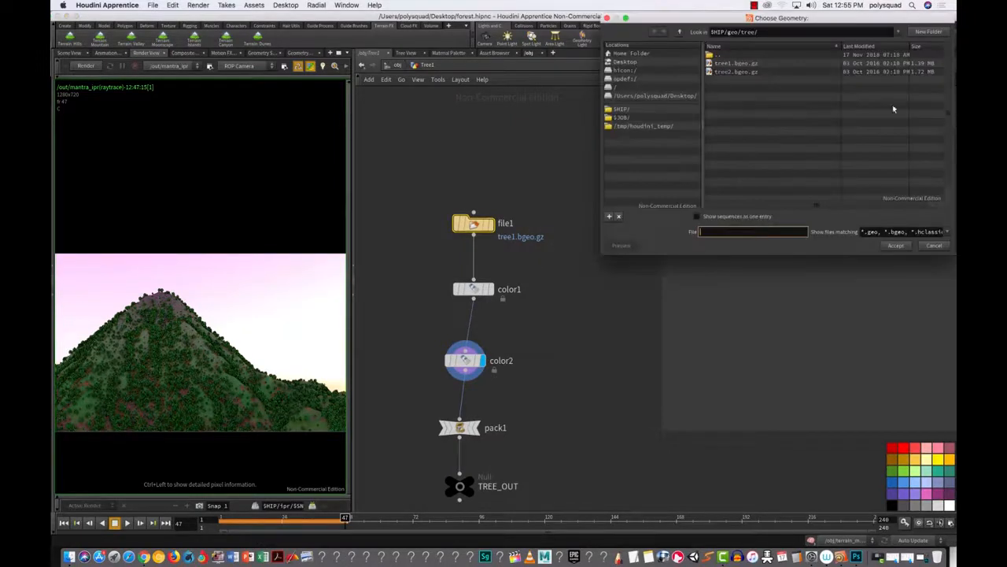
{"action": "left_click", "coordinate": [726, 72]}
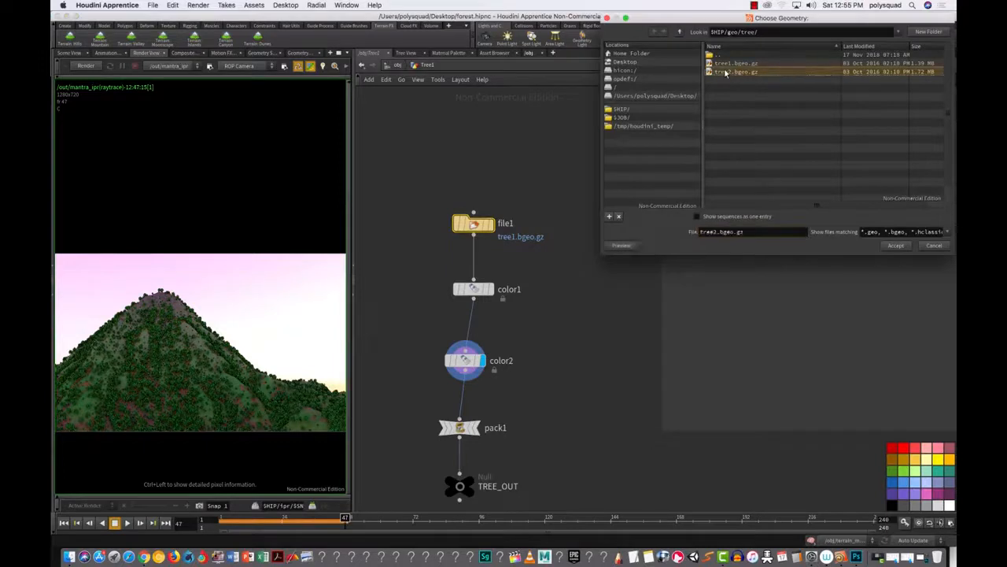
{"action": "left_click", "coordinate": [906, 247]}
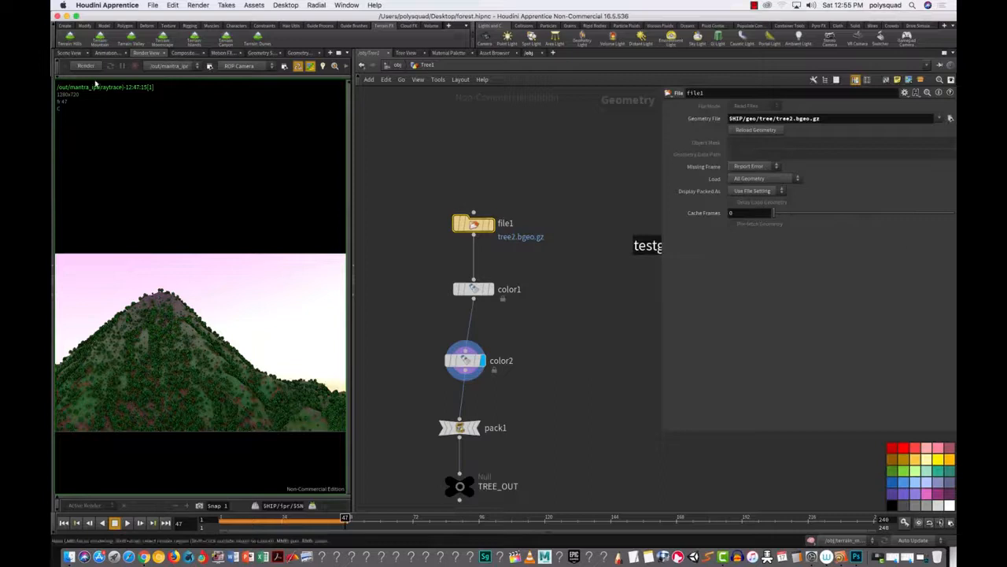
{"action": "left_click", "coordinate": [70, 54]}
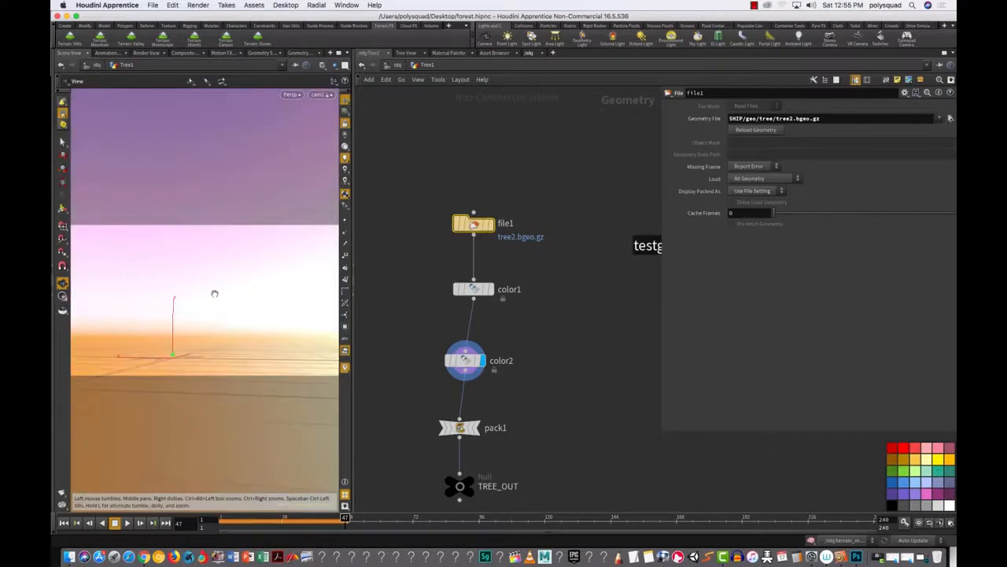
Step: Frame the tree and set color1's foliage colour to magenta (0.9, 0, 0.9)
{"action": "key", "text": "space+g"}
{"action": "left_click_drag", "start_coordinate": [214, 294], "coordinate": [272, 294]}
{"action": "left_click_drag", "start_coordinate": [415, 249], "coordinate": [450, 290]}
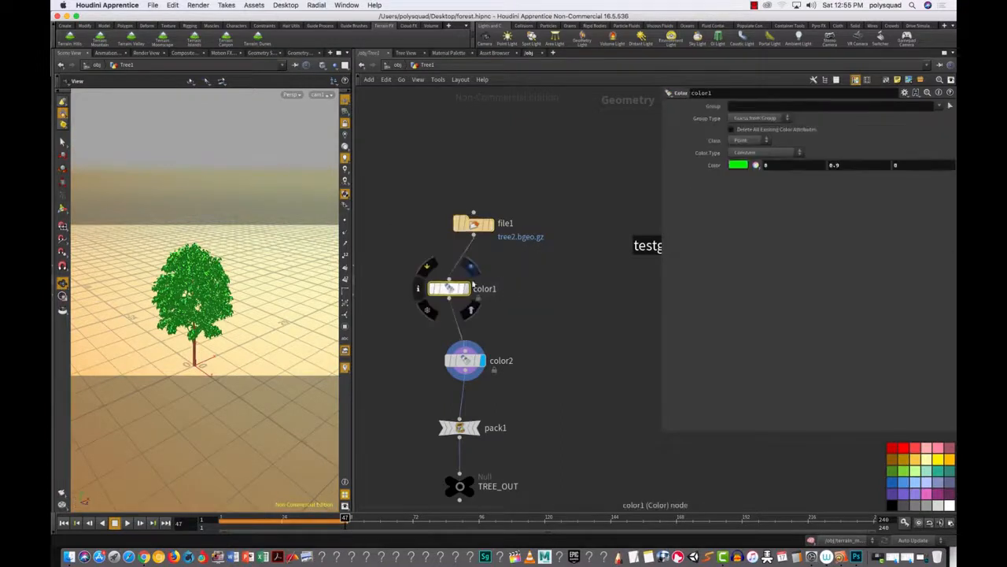
{"action": "left_click", "coordinate": [737, 165]}
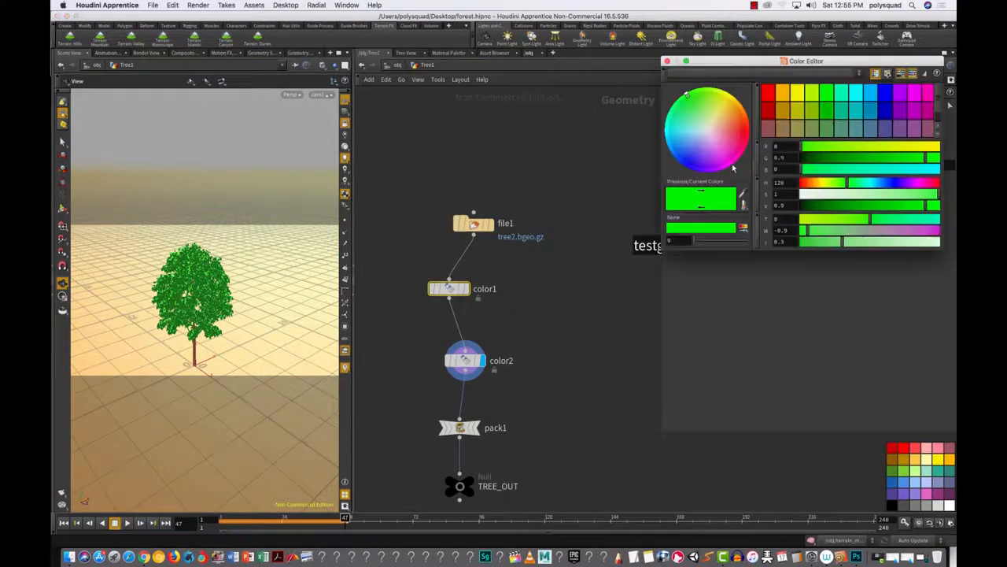
{"action": "left_click", "coordinate": [915, 93]}
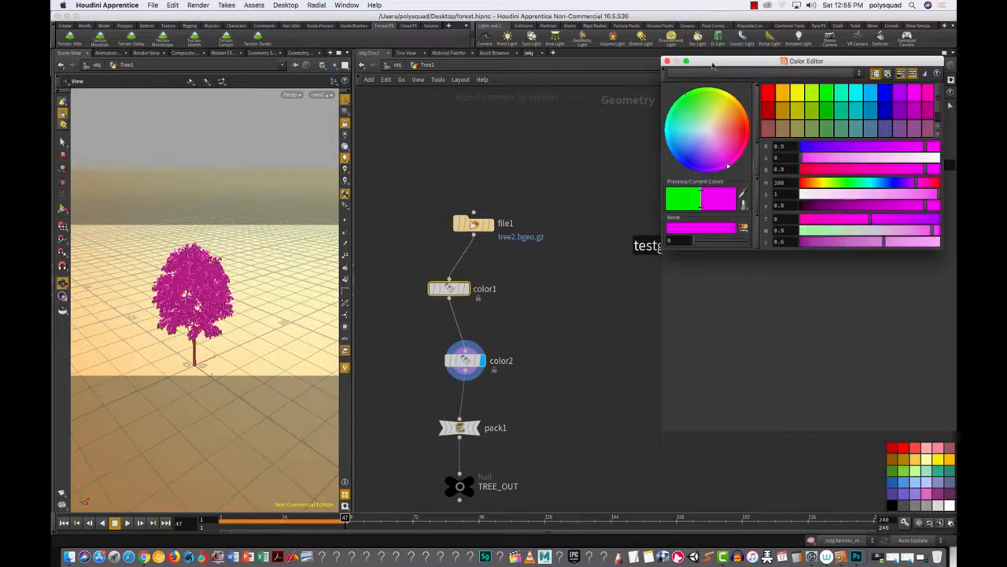
{"action": "left_click", "coordinate": [667, 62]}
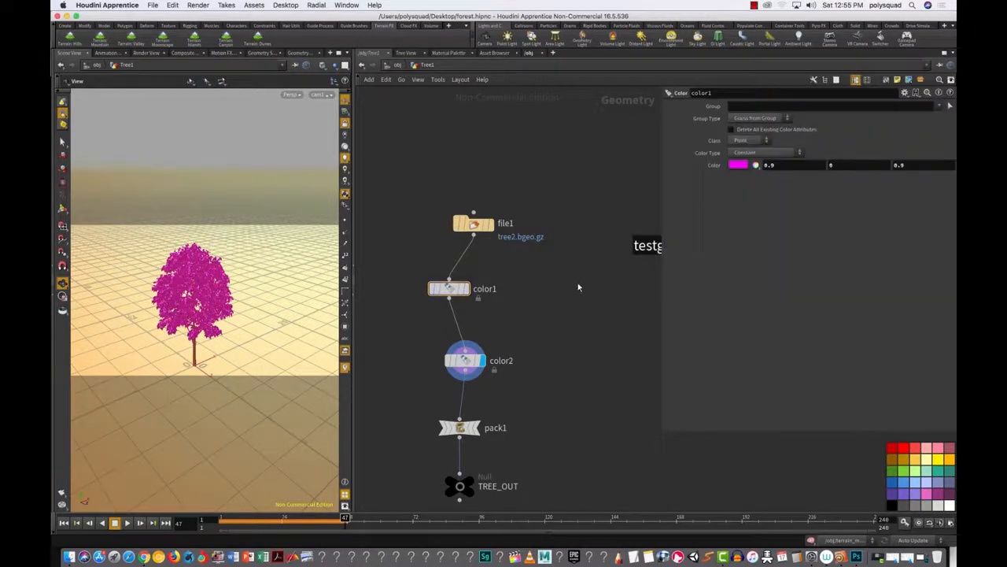
{"action": "mouse_move", "coordinate": [462, 300]}
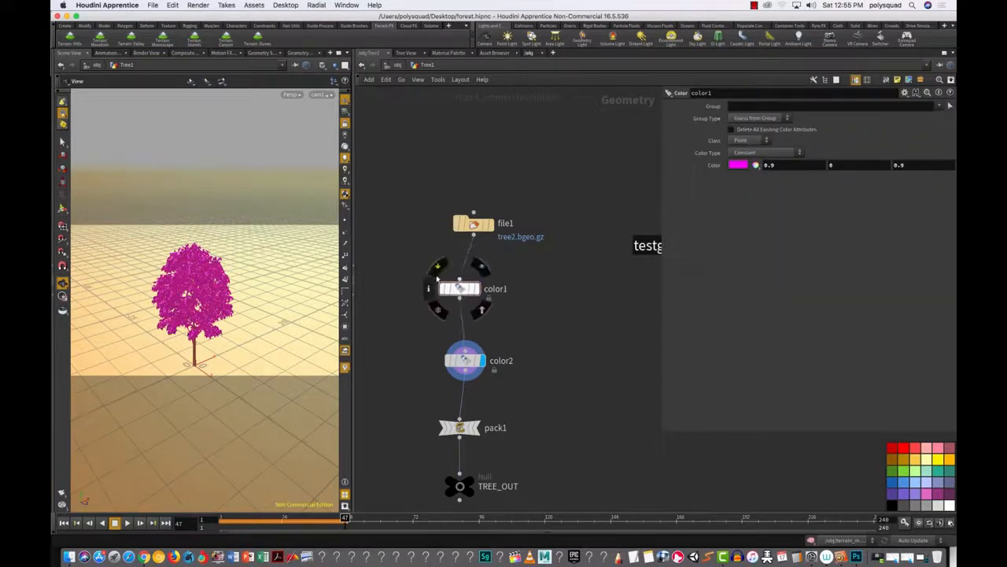
{"action": "left_click_drag", "start_coordinate": [525, 323], "coordinate": [401, 265]}
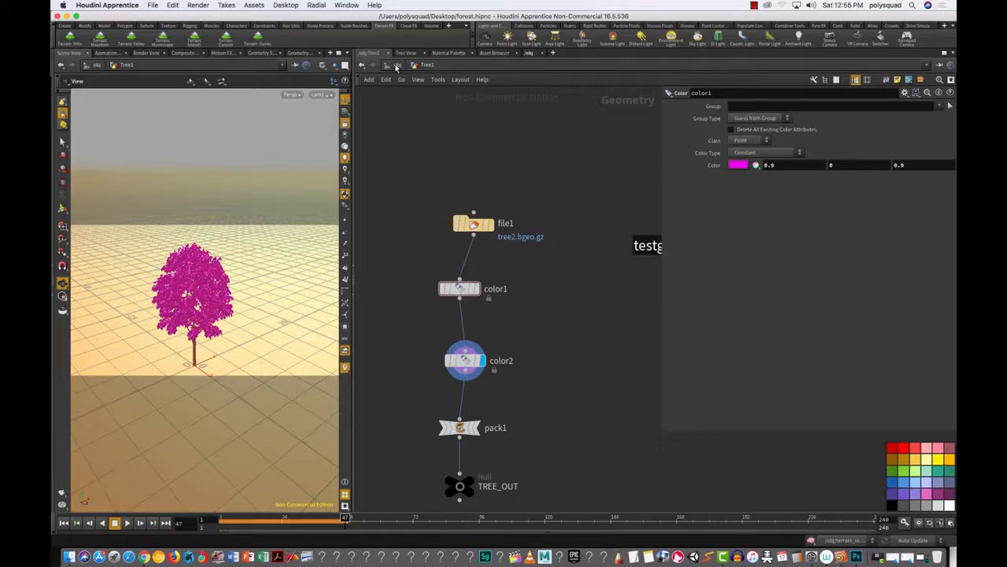
Step: Inspect Forest's copy setup, return to /obj, select Tree1 then Tree, and hide the parameters
{"action": "left_click", "coordinate": [396, 66]}
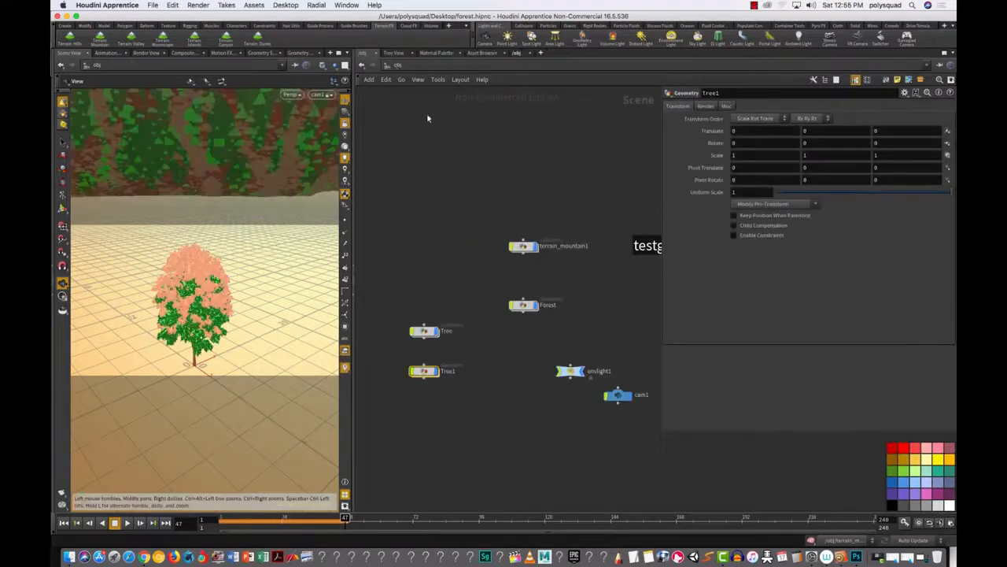
{"action": "double_click", "coordinate": [524, 308]}
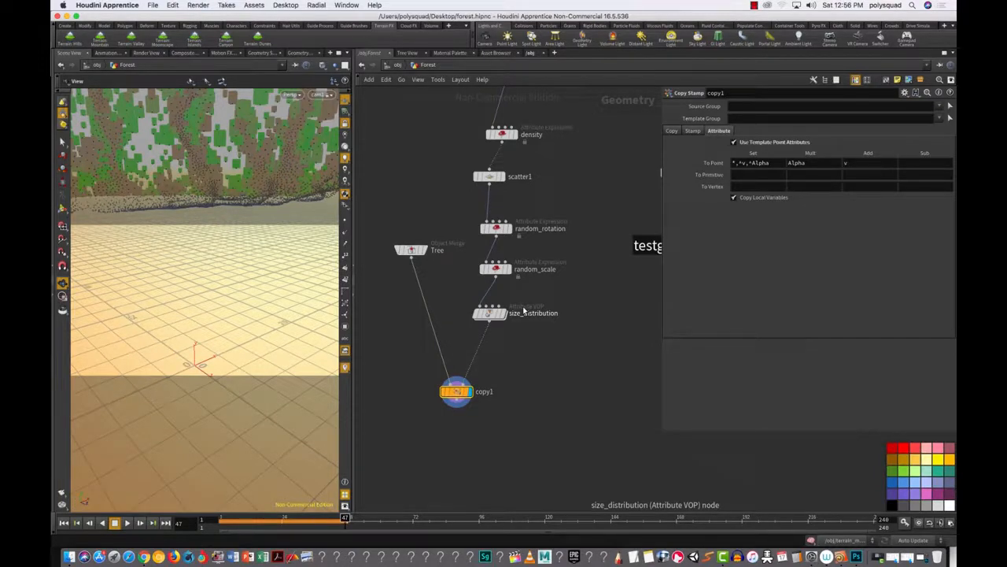
{"action": "left_click", "coordinate": [396, 66]}
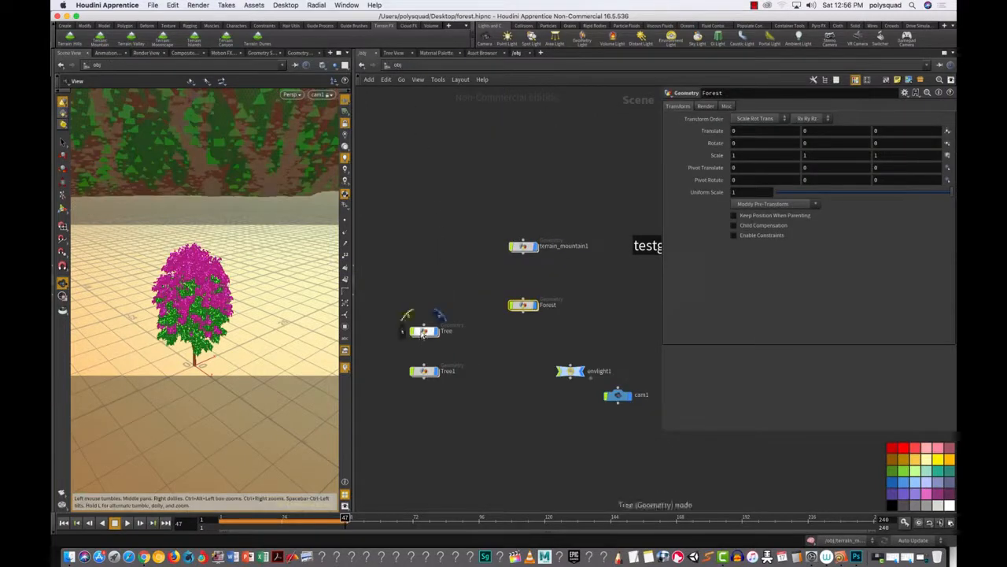
{"action": "left_click", "coordinate": [429, 369]}
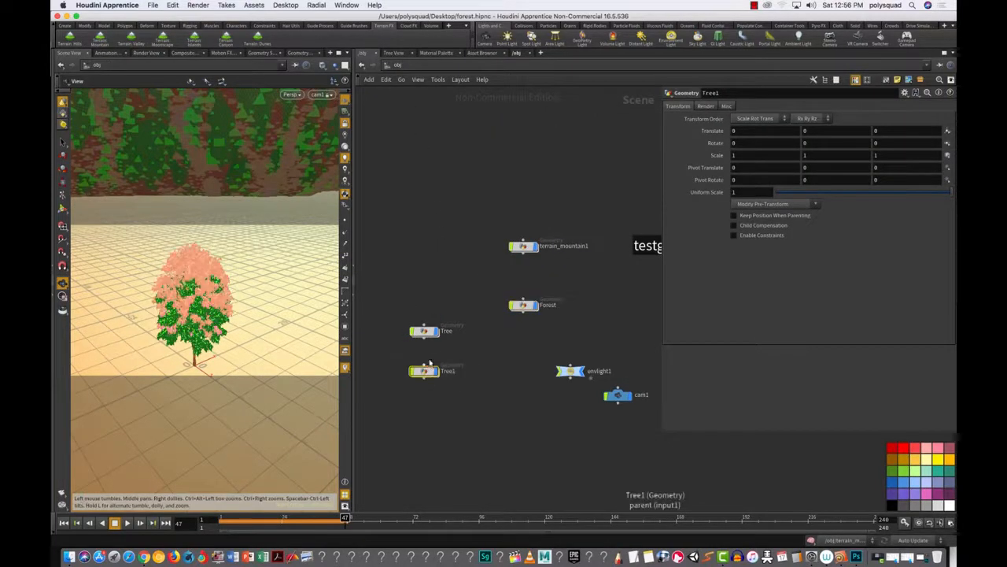
{"action": "left_click", "coordinate": [423, 331]}
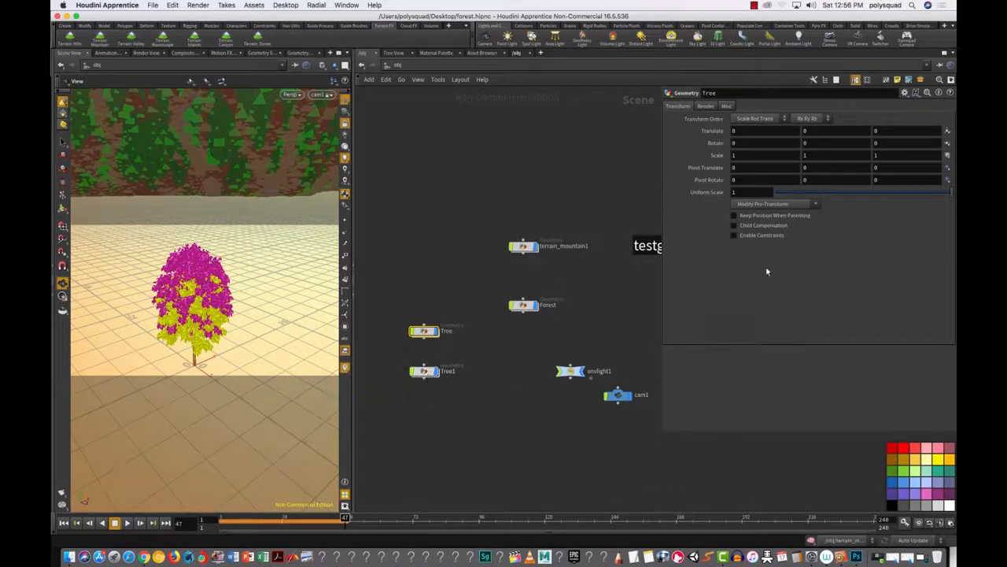
{"action": "key", "text": "p"}
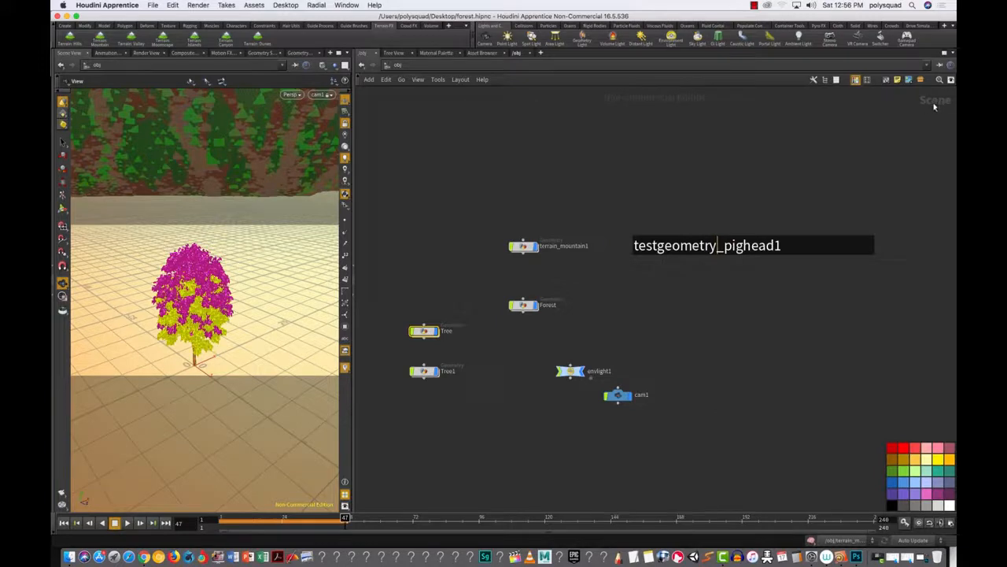
Step: Inside Tree1, nudge file1 left, close its floating parameters, and select color1
{"action": "double_click", "coordinate": [425, 371]}
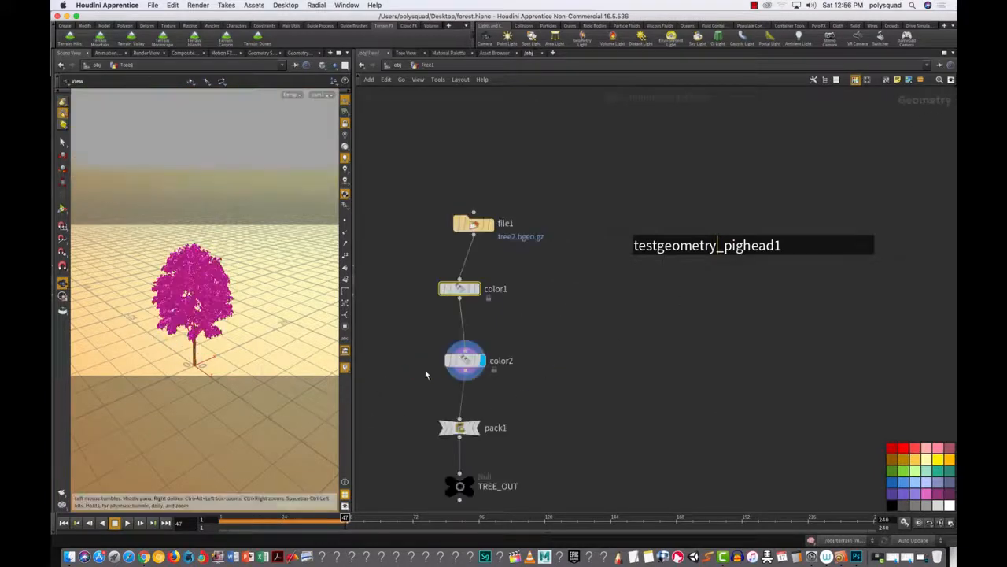
{"action": "left_click_drag", "start_coordinate": [423, 183], "coordinate": [543, 264]}
{"action": "left_click_drag", "start_coordinate": [483, 225], "coordinate": [461, 225]}
{"action": "key", "text": "p"}
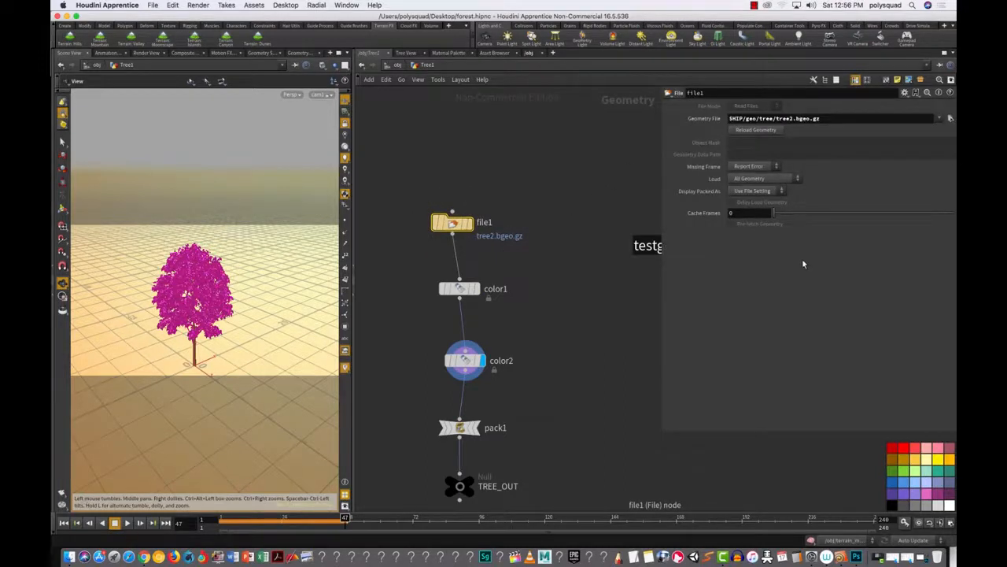
{"action": "key", "text": "p"}
{"action": "left_click_drag", "start_coordinate": [422, 264], "coordinate": [544, 324]}
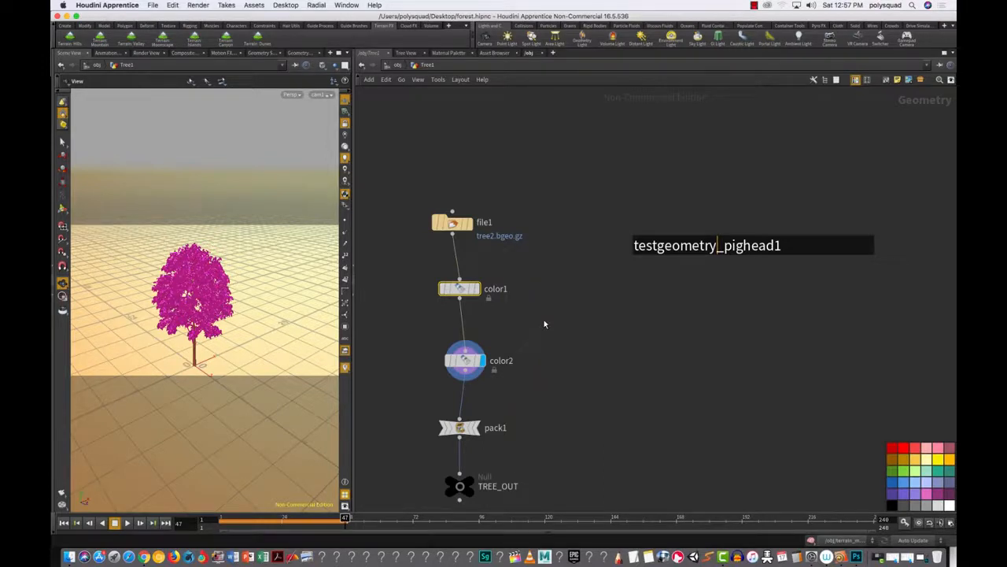
Step: Inside Forest, duplicate the Tree object merge node to its left as Tree1
{"action": "left_click", "coordinate": [387, 66]}
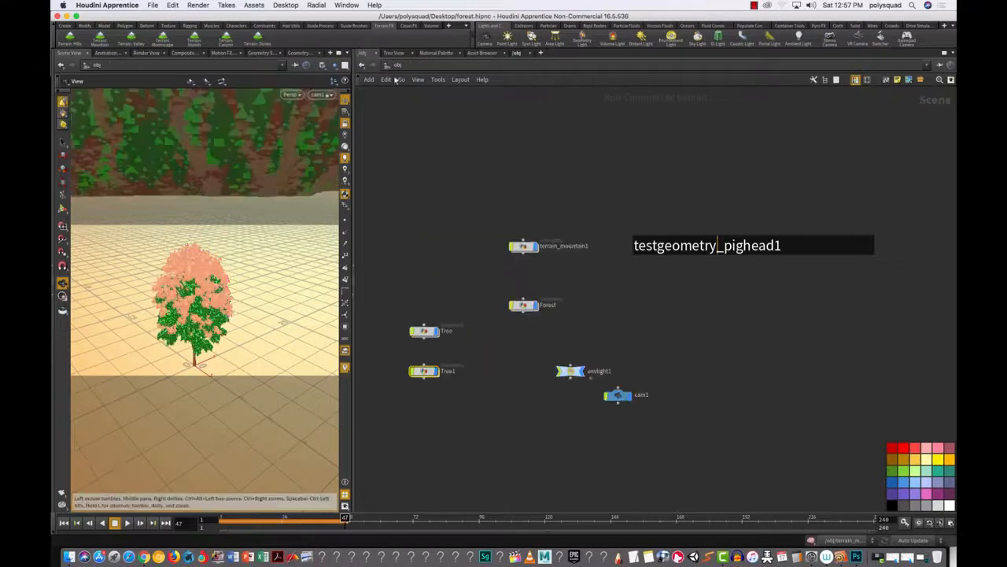
{"action": "double_click", "coordinate": [525, 305]}
{"action": "middle_click_drag", "start_coordinate": [411, 310], "coordinate": [464, 337]}
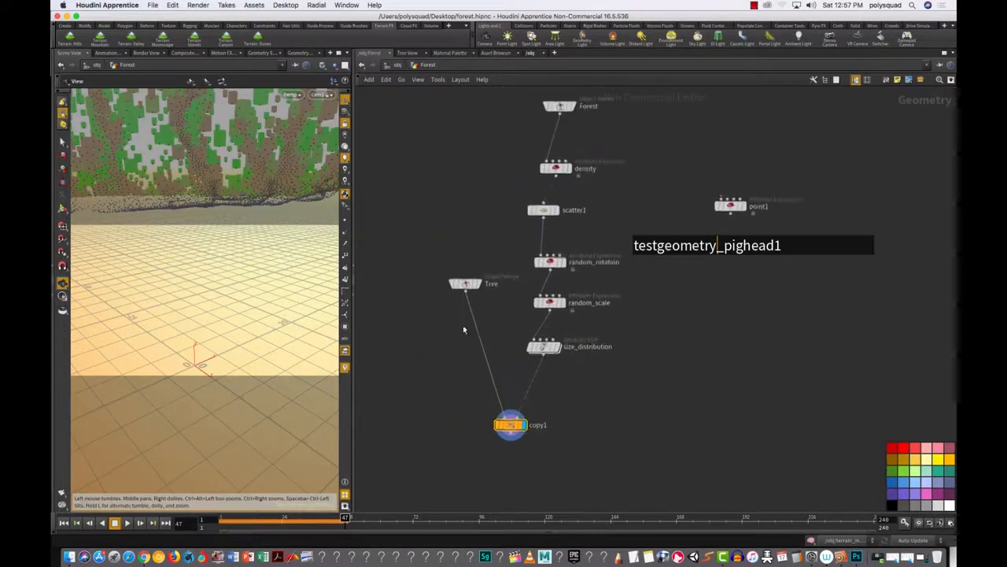
{"action": "left_click_drag", "start_coordinate": [428, 249], "coordinate": [463, 292]}
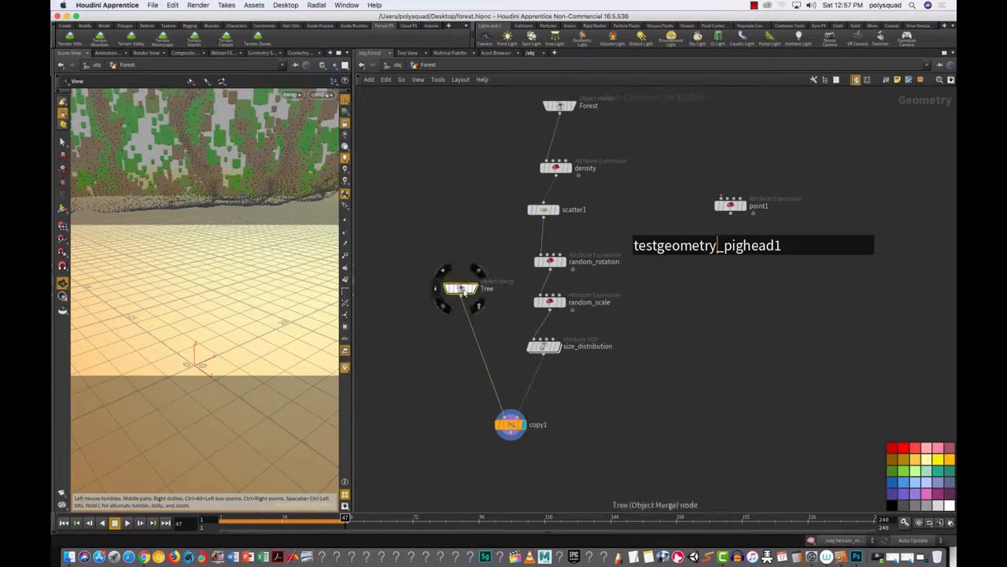
{"action": "left_click", "coordinate": [479, 290]}
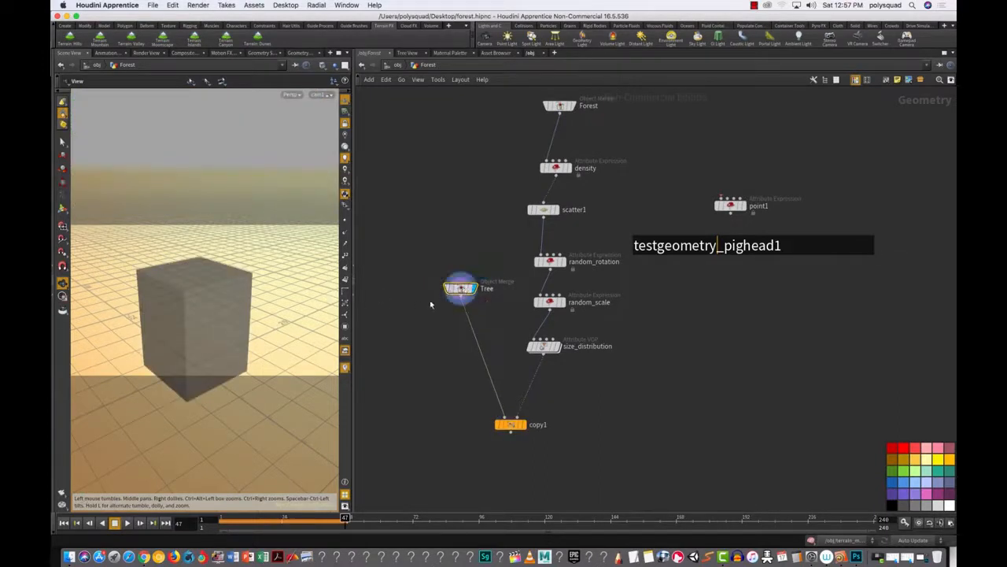
{"action": "left_click_drag", "start_coordinate": [460, 292], "coordinate": [399, 291], "text": "alt"}
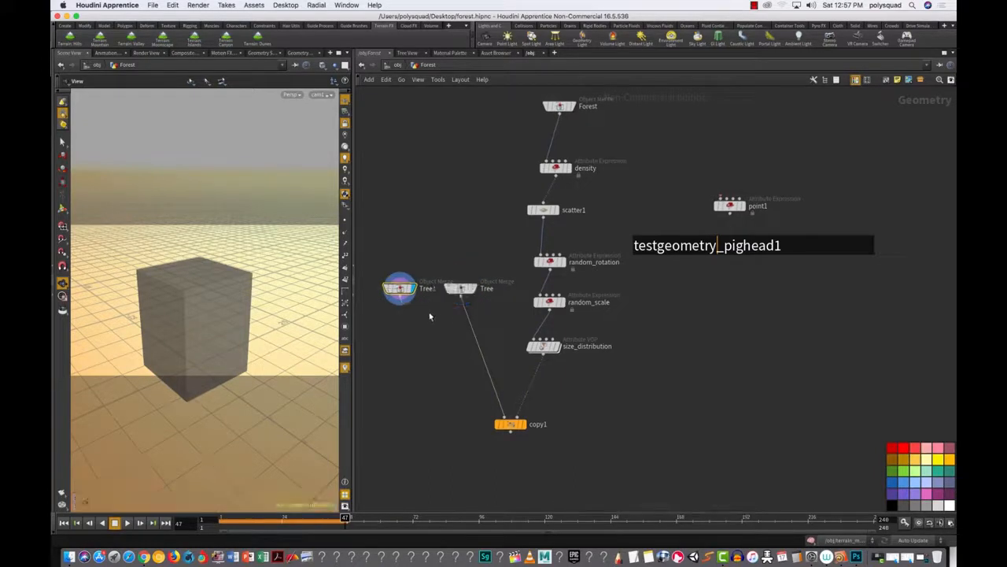
{"action": "middle_click_drag", "start_coordinate": [420, 308], "coordinate": [473, 315]}
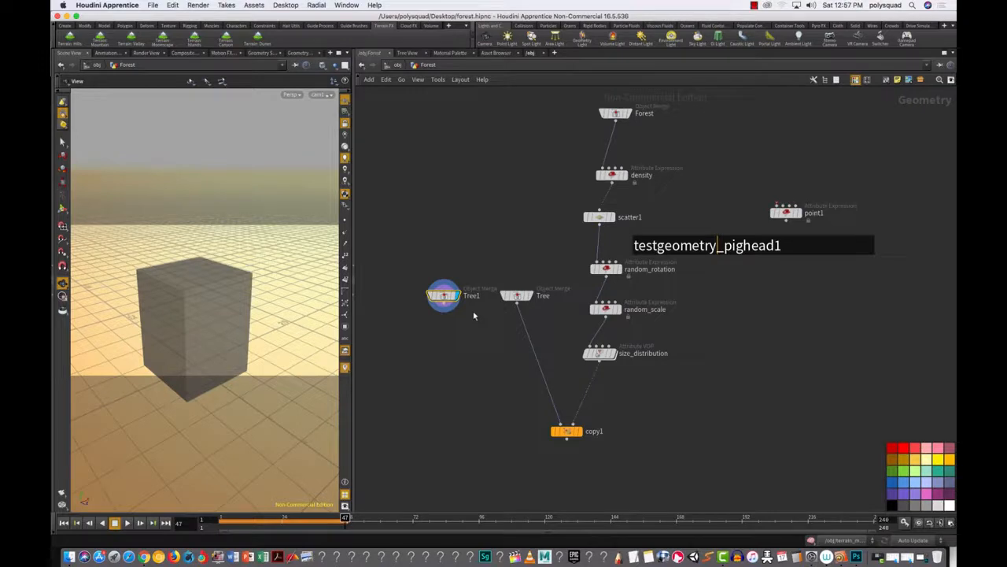
Step: Set the Tree1 merge's Object 1 to /obj/Tree1/TREE_OUT
{"action": "left_click_drag", "start_coordinate": [417, 233], "coordinate": [473, 338]}
{"action": "key", "text": "p"}
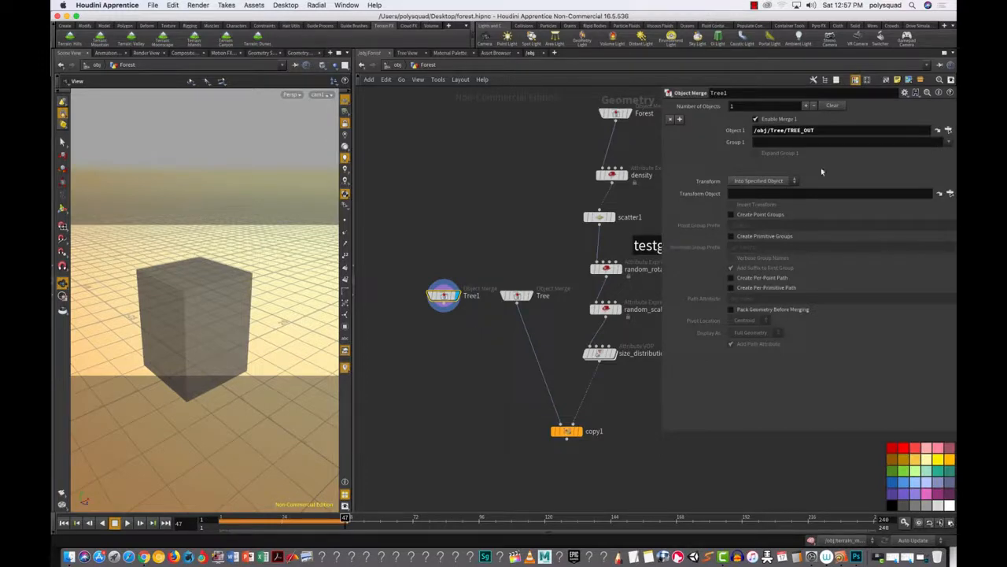
{"action": "left_click", "coordinate": [949, 129]}
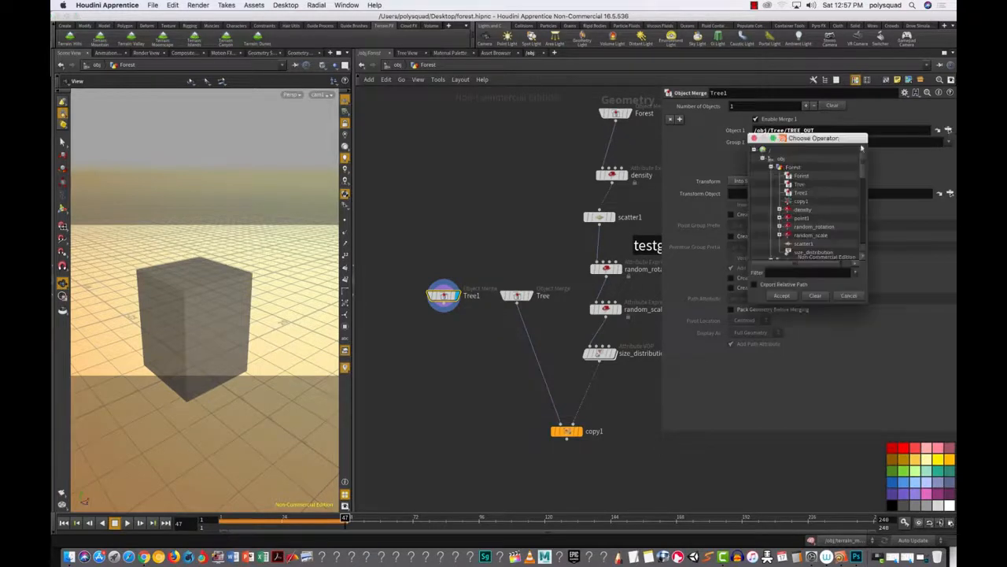
{"action": "left_click", "coordinate": [770, 167]}
{"action": "left_click", "coordinate": [772, 176]}
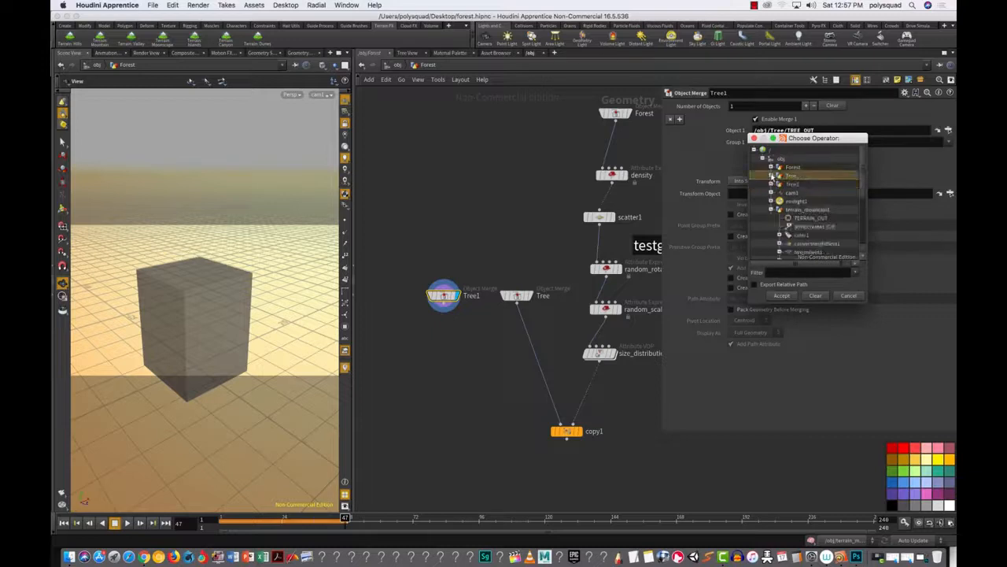
{"action": "left_click", "coordinate": [771, 184]}
{"action": "left_click", "coordinate": [808, 193]}
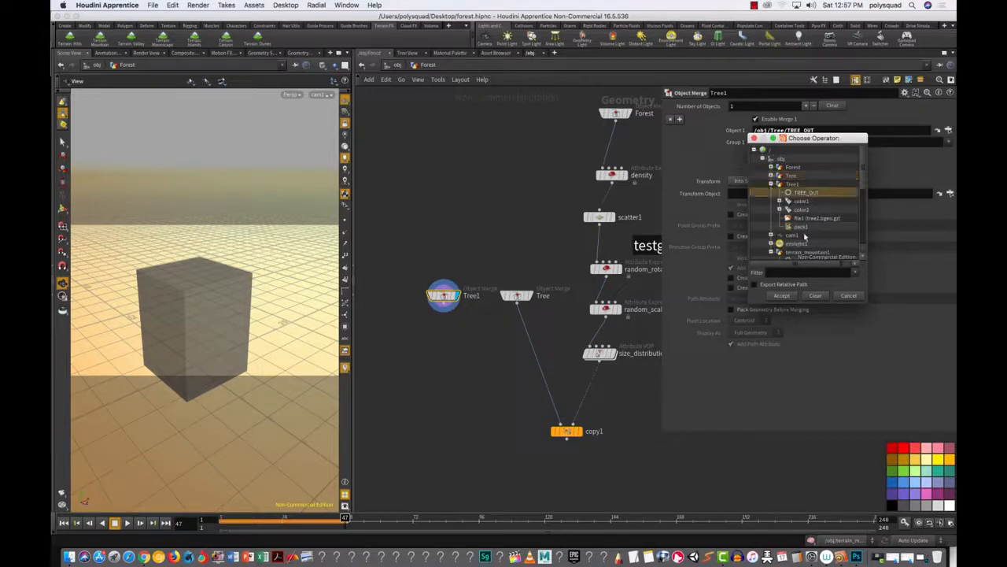
{"action": "left_click", "coordinate": [788, 297]}
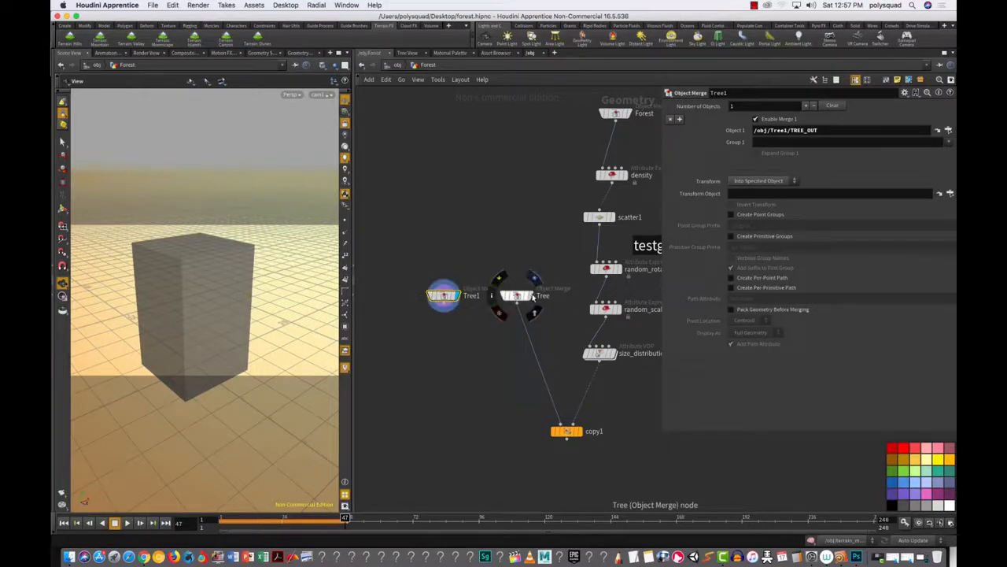
Step: Compare the Tree and Tree1 merge geometry in the viewport, then close the parameters
{"action": "left_click", "coordinate": [534, 279]}
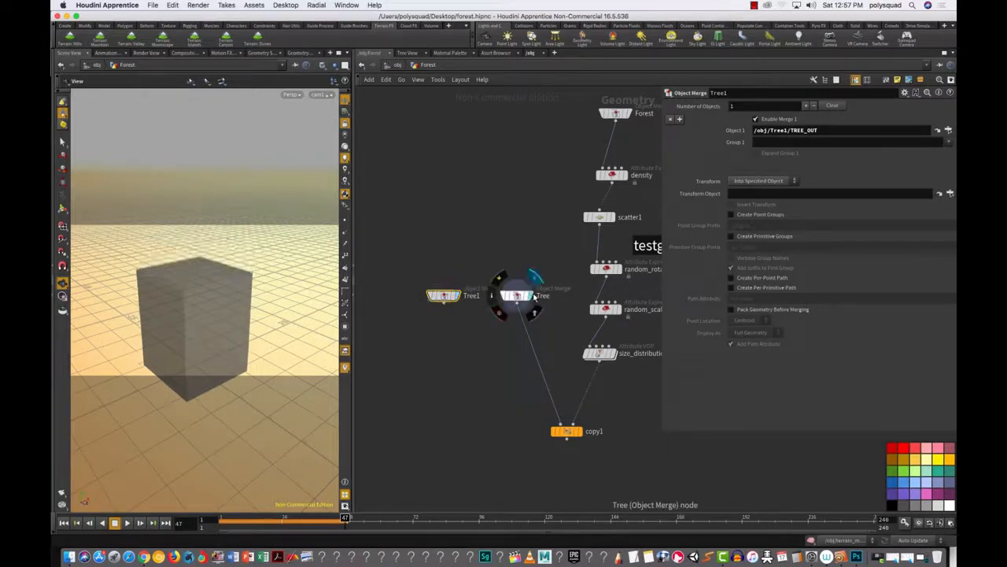
{"action": "left_click", "coordinate": [460, 296]}
{"action": "left_click", "coordinate": [532, 296]}
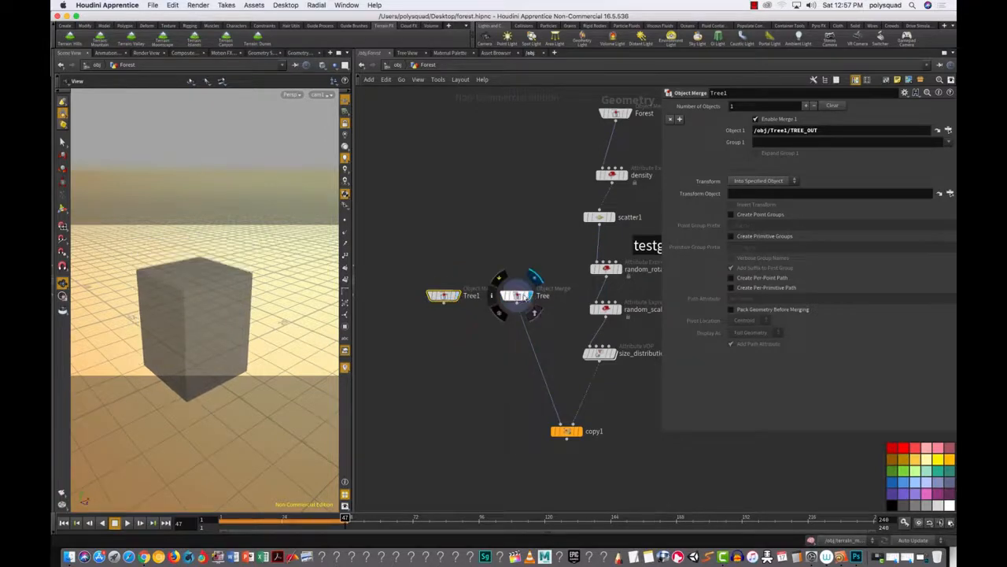
{"action": "left_click", "coordinate": [462, 296]}
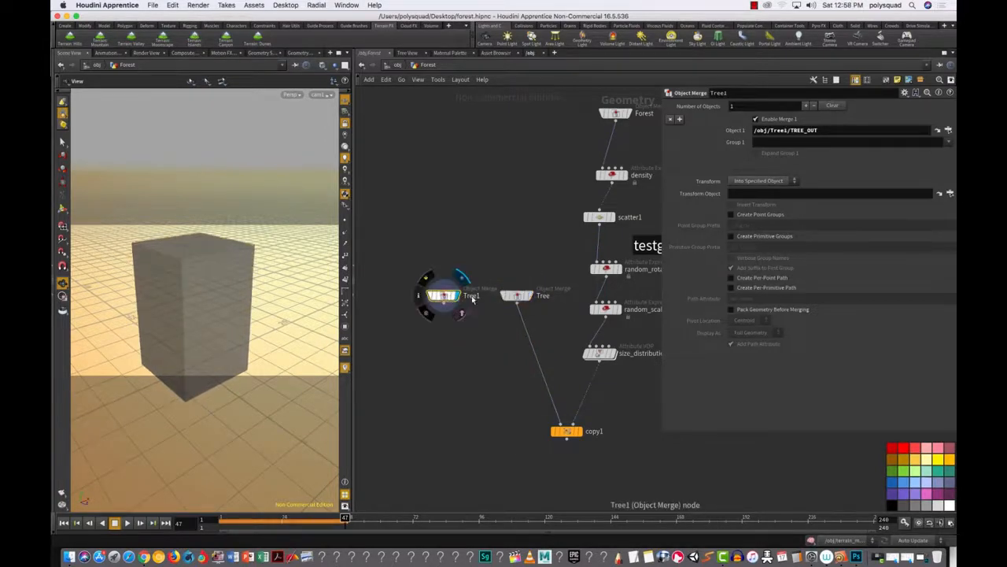
{"action": "key", "text": "p"}
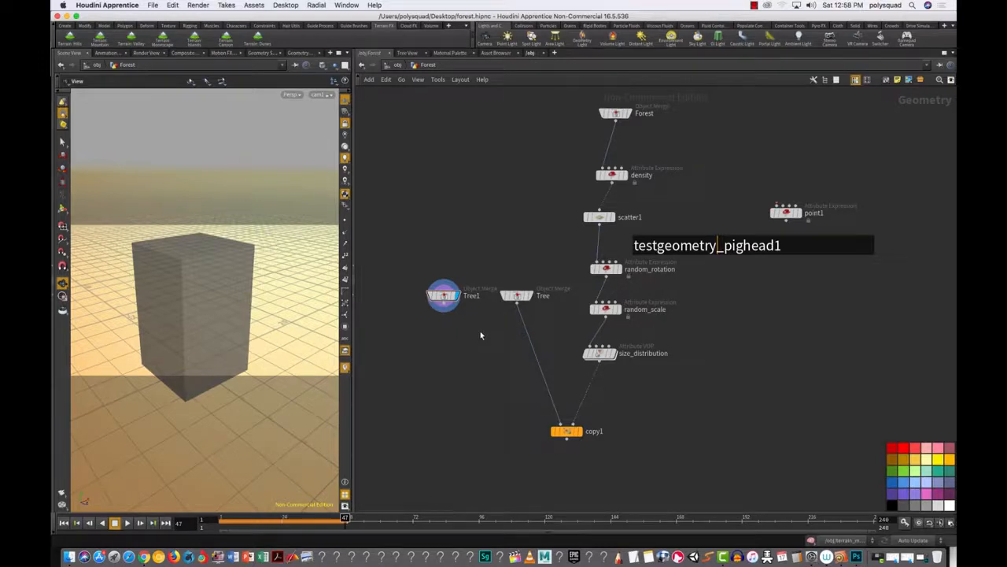
Step: Add a Switch node, switch1, below Tree1 and wire Tree1 into its input
{"action": "key", "text": "Tab"}
{"action": "type", "text": "sw"}
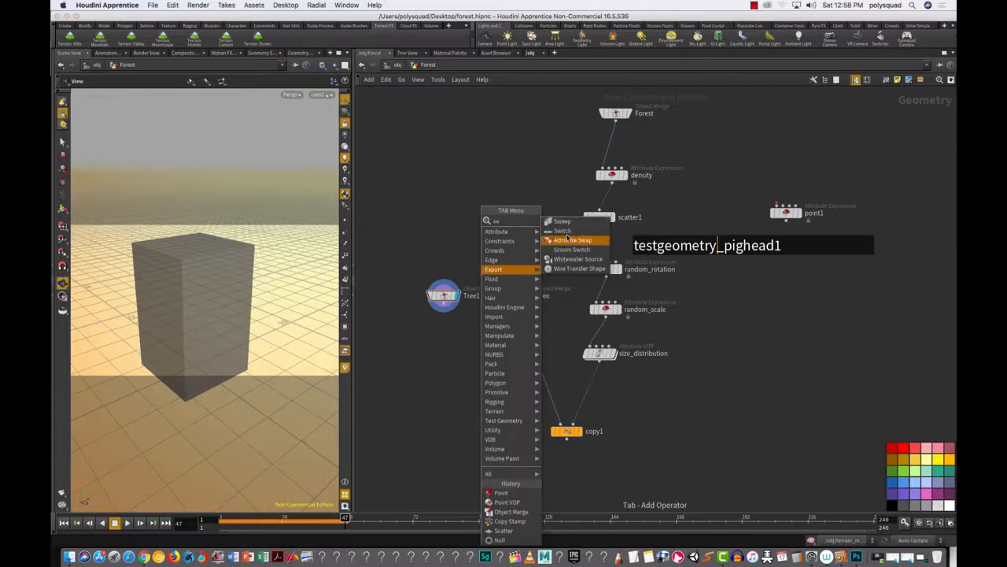
{"action": "left_click", "coordinate": [567, 239]}
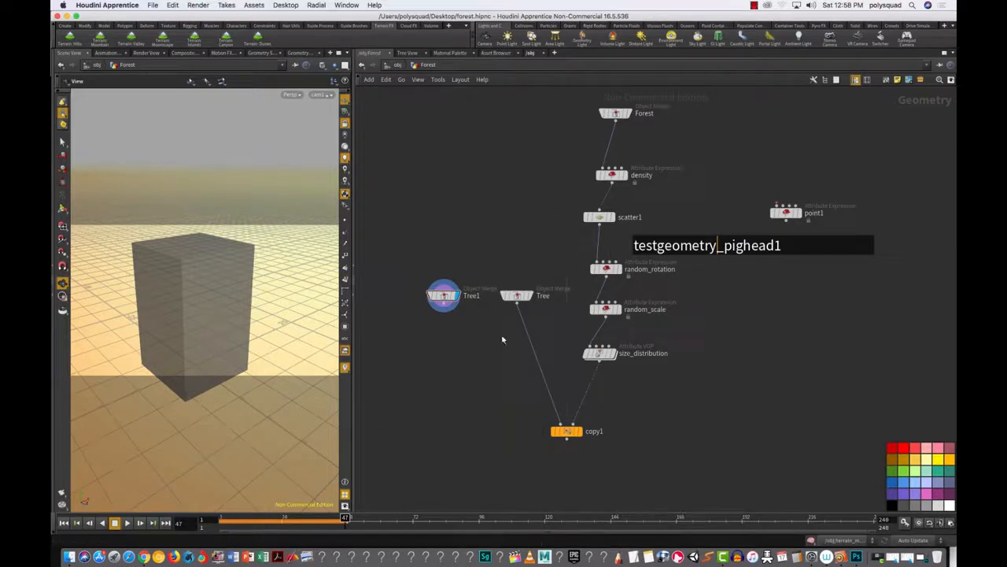
{"action": "key", "text": "Tab"}
{"action": "type", "text": "sw"}
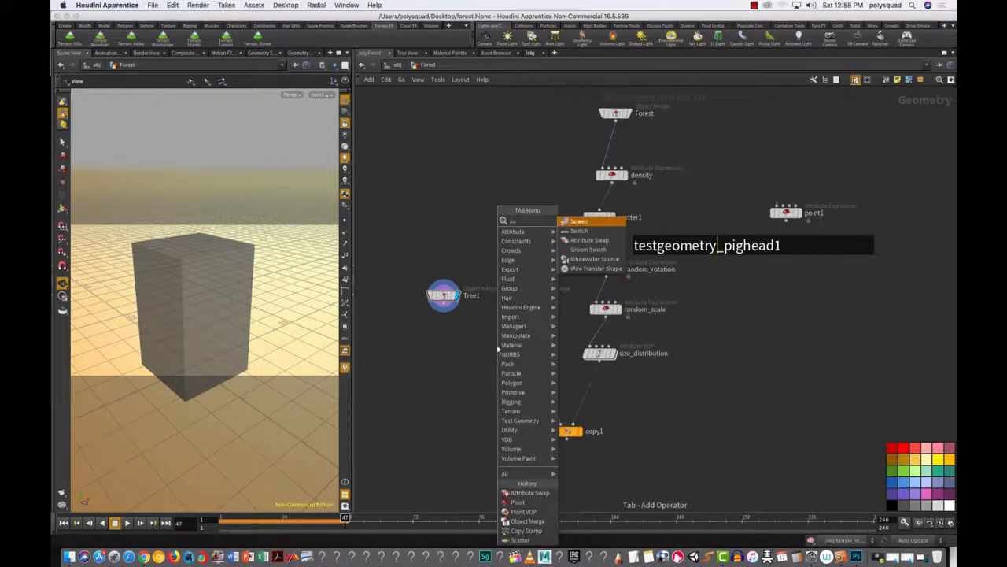
{"action": "left_click", "coordinate": [579, 232]}
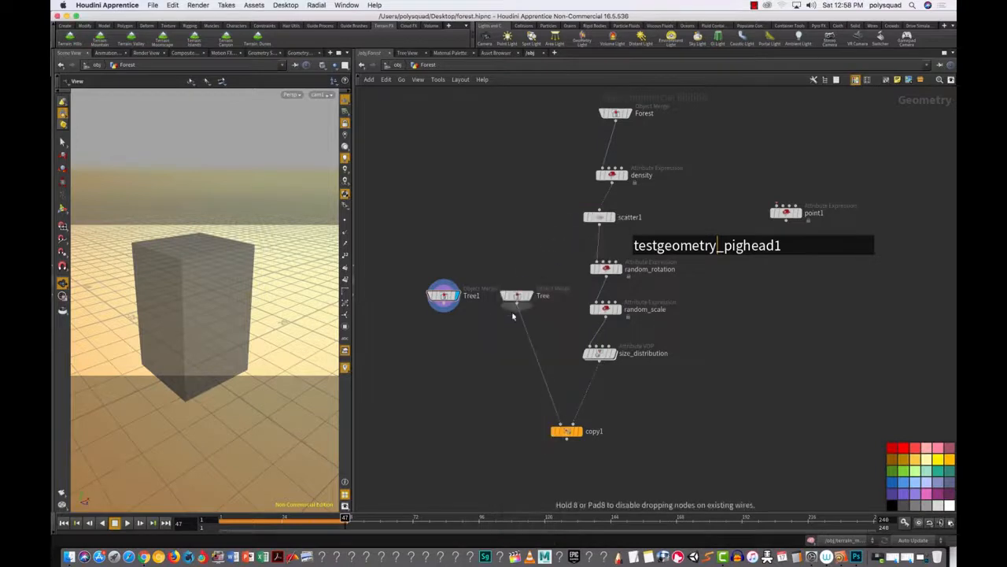
{"action": "left_click", "coordinate": [486, 353]}
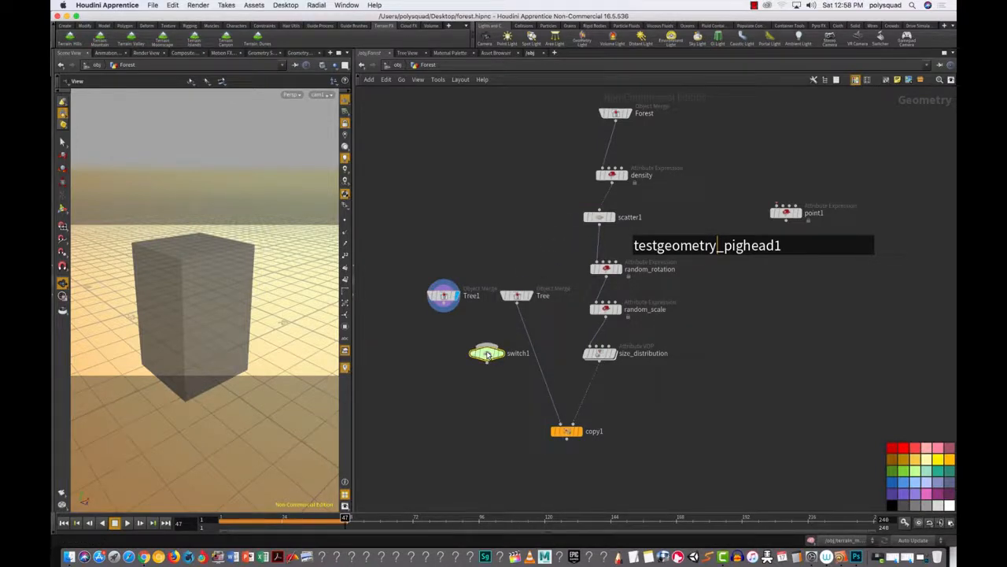
{"action": "left_click", "coordinate": [447, 312]}
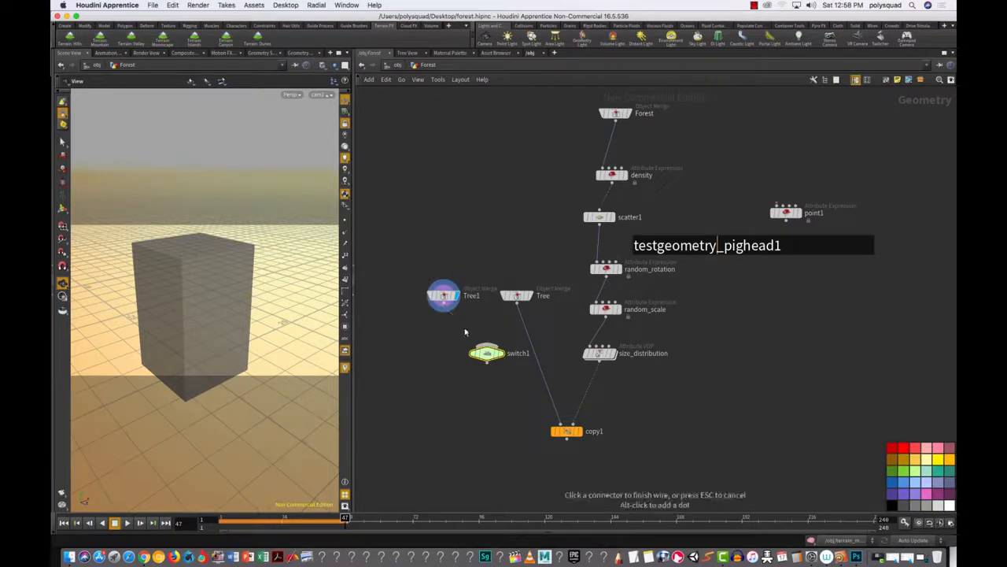
{"action": "left_click", "coordinate": [487, 343]}
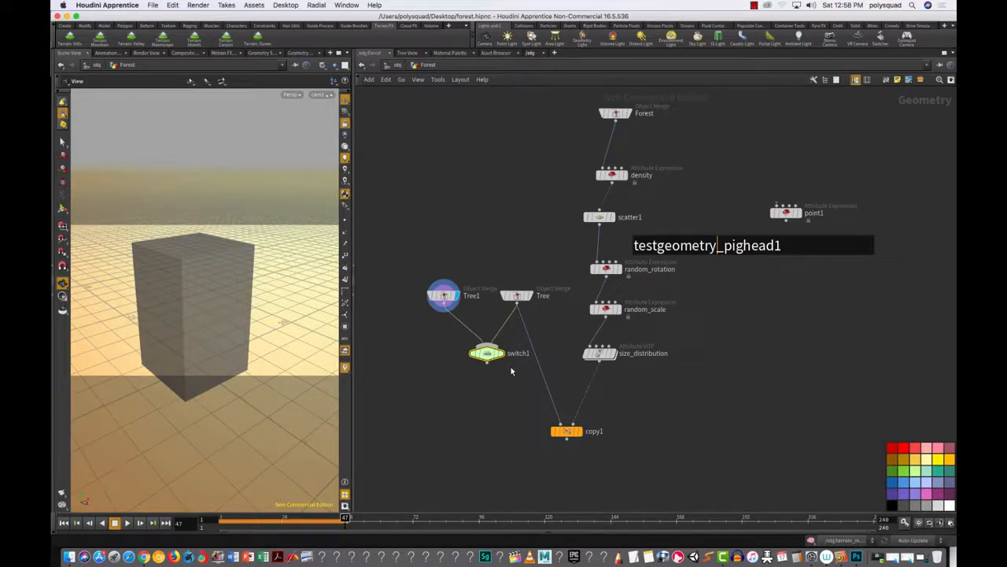
Step: Display switch1, flip its Select Input between 1 and 0, then select the Tree1 merge
{"action": "key", "text": "p"}
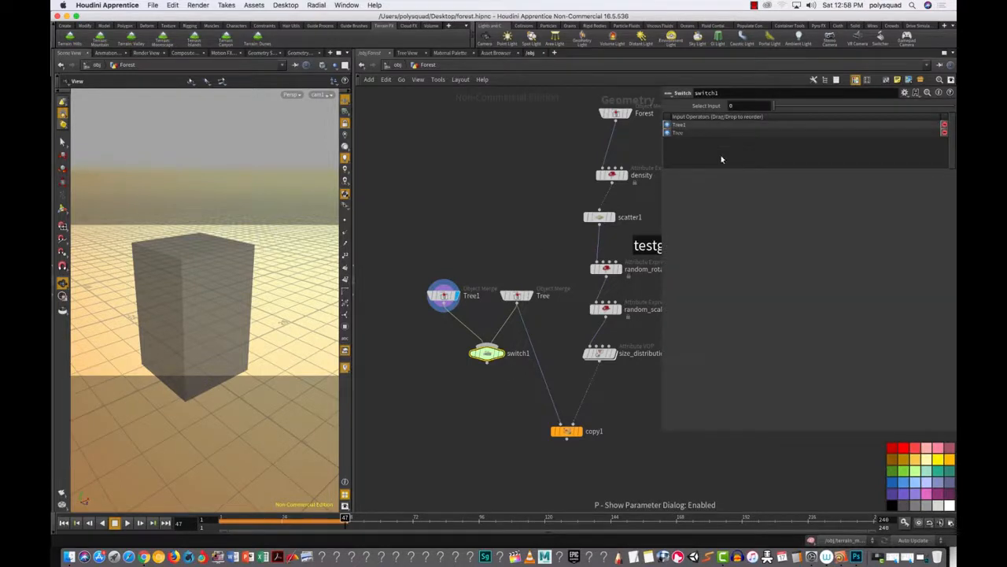
{"action": "left_click", "coordinate": [792, 108]}
{"action": "left_click_drag", "start_coordinate": [770, 111], "coordinate": [799, 109]}
{"action": "left_click", "coordinate": [500, 354]}
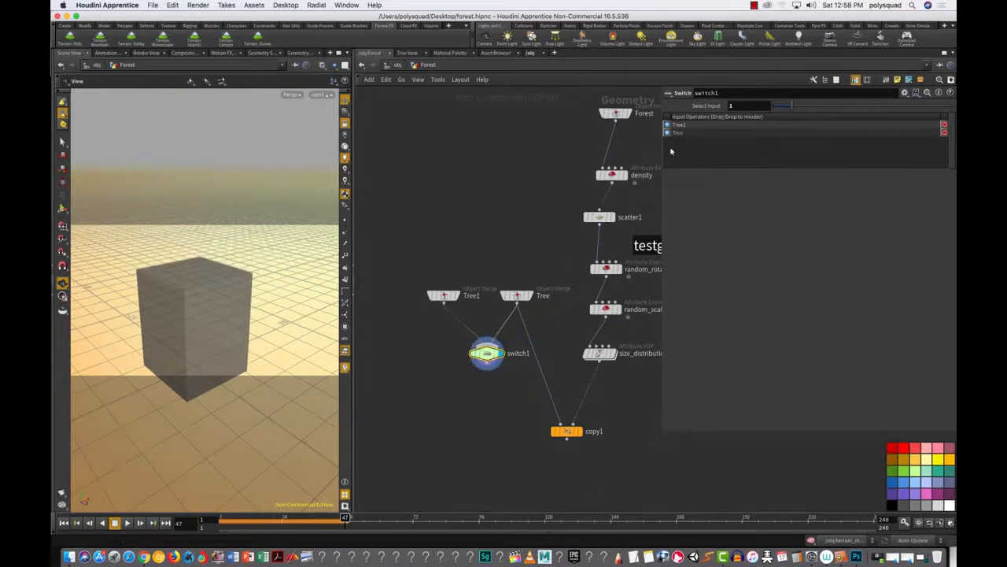
{"action": "left_click_drag", "start_coordinate": [785, 108], "coordinate": [759, 106]}
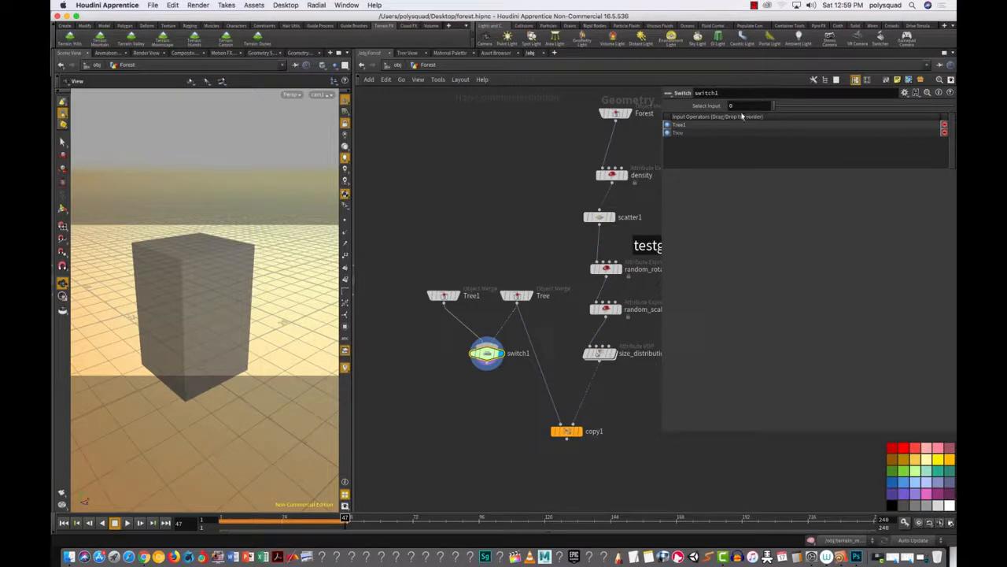
{"action": "left_click_drag", "start_coordinate": [410, 263], "coordinate": [436, 293]}
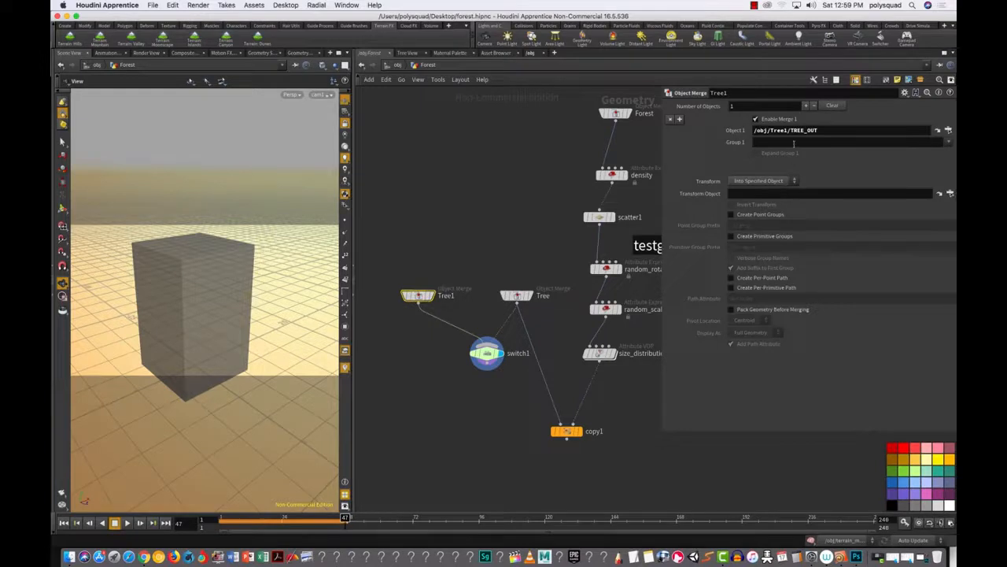
Step: Check Tree1's Object 1 path, then wire switch1 into copy1's first input replacing Tree
{"action": "left_click", "coordinate": [948, 131]}
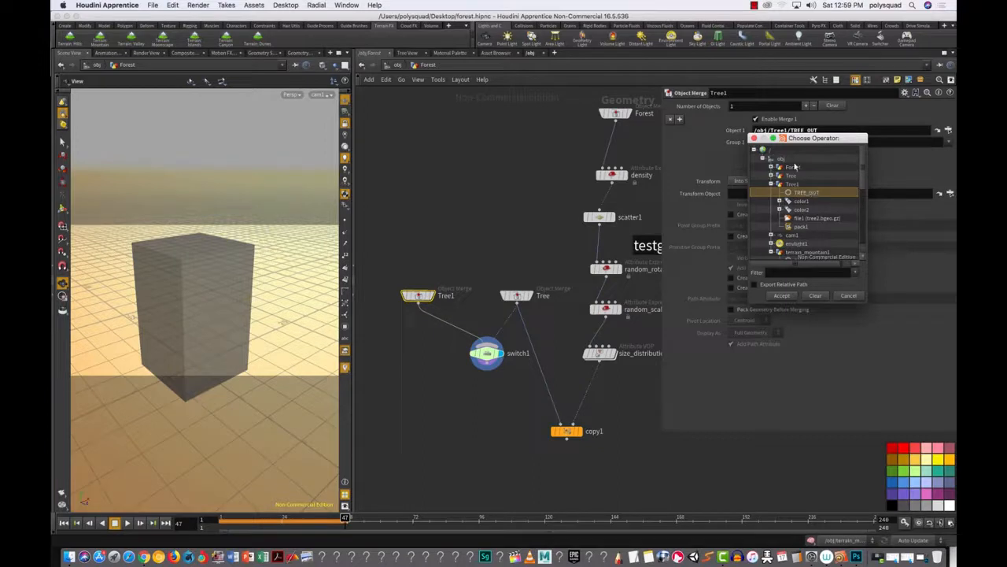
{"action": "left_click", "coordinate": [754, 138]}
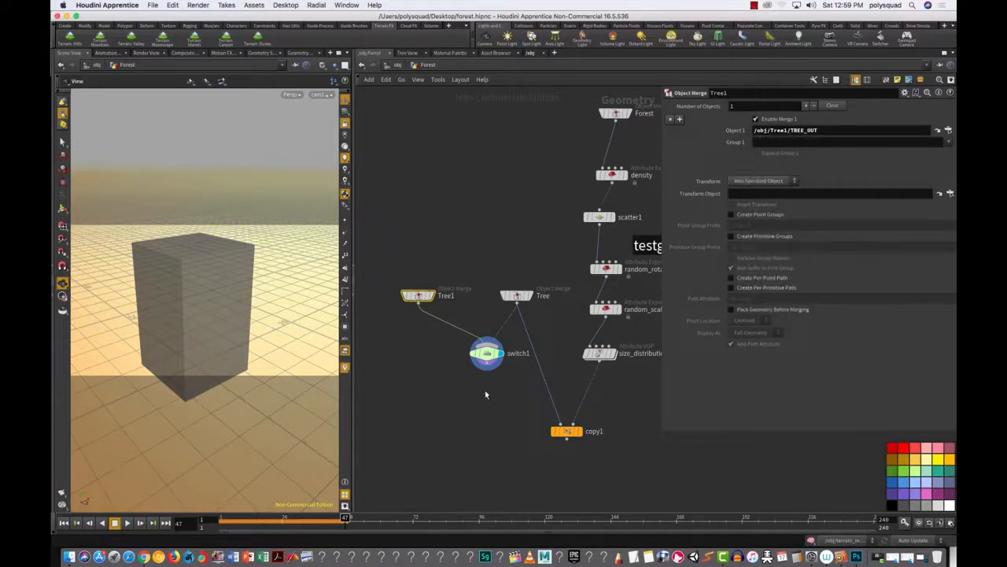
{"action": "left_click", "coordinate": [480, 404]}
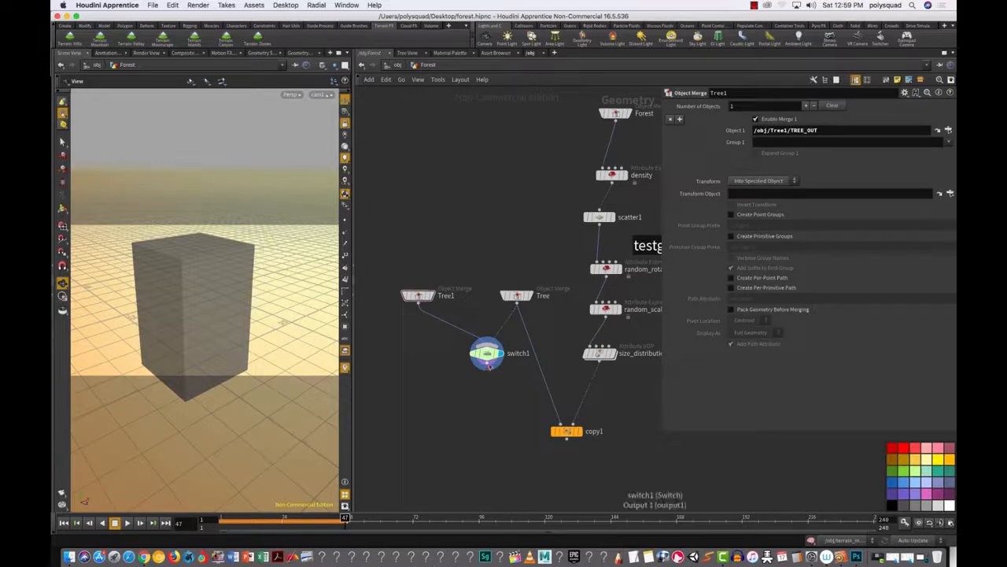
{"action": "left_click", "coordinate": [488, 365]}
{"action": "left_click", "coordinate": [559, 423]}
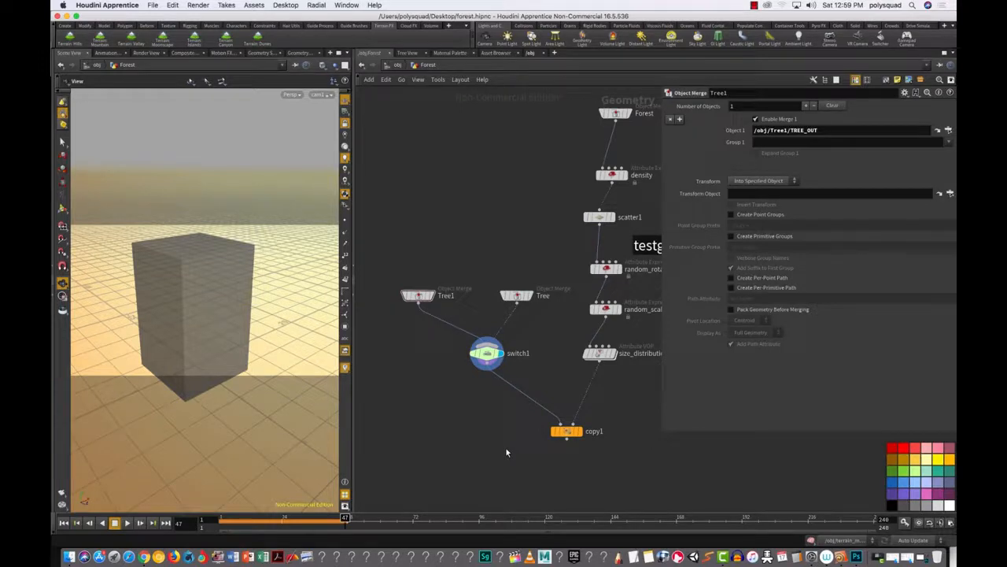
Step: Display copy1 and frame the whole forested mountain from above
{"action": "left_click", "coordinate": [580, 431]}
{"action": "left_click", "coordinate": [565, 433]}
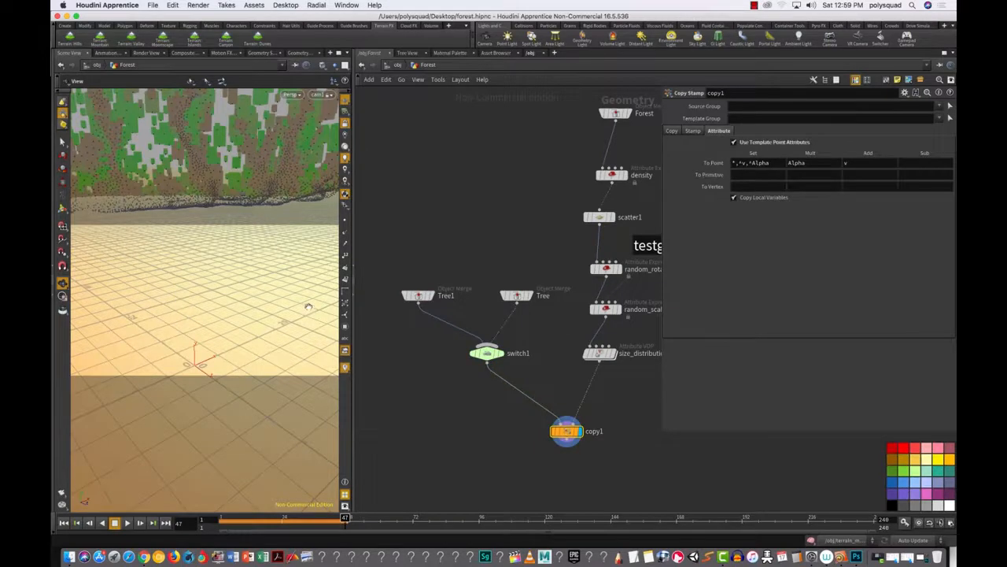
{"action": "key", "text": "g"}
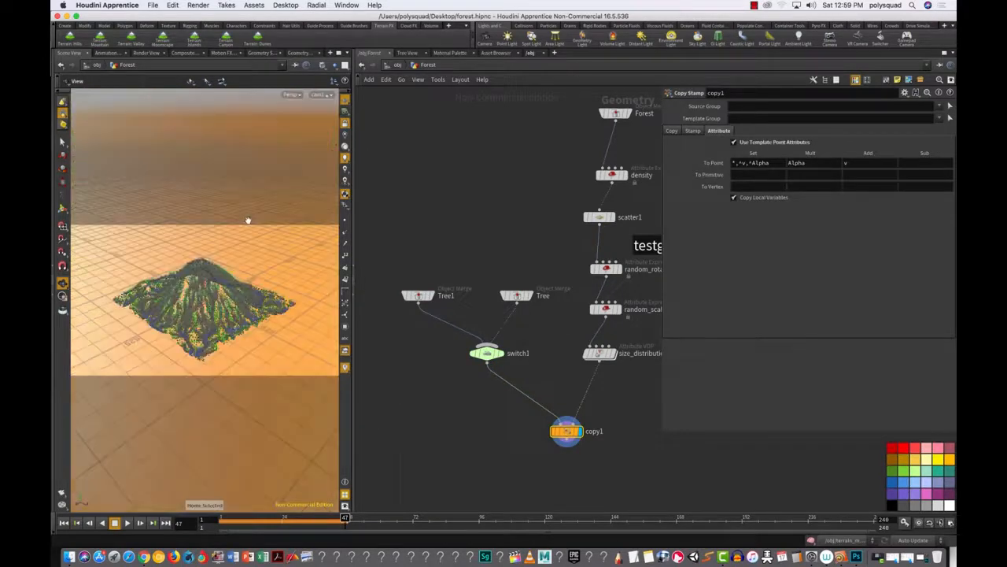
{"action": "left_click_drag", "start_coordinate": [342, 277], "coordinate": [259, 293]}
{"action": "scroll", "coordinate": [260, 293], "scroll_direction": "up", "scroll_amount": 10}
{"action": "scroll", "coordinate": [259, 295], "scroll_direction": "down", "scroll_amount": 10}
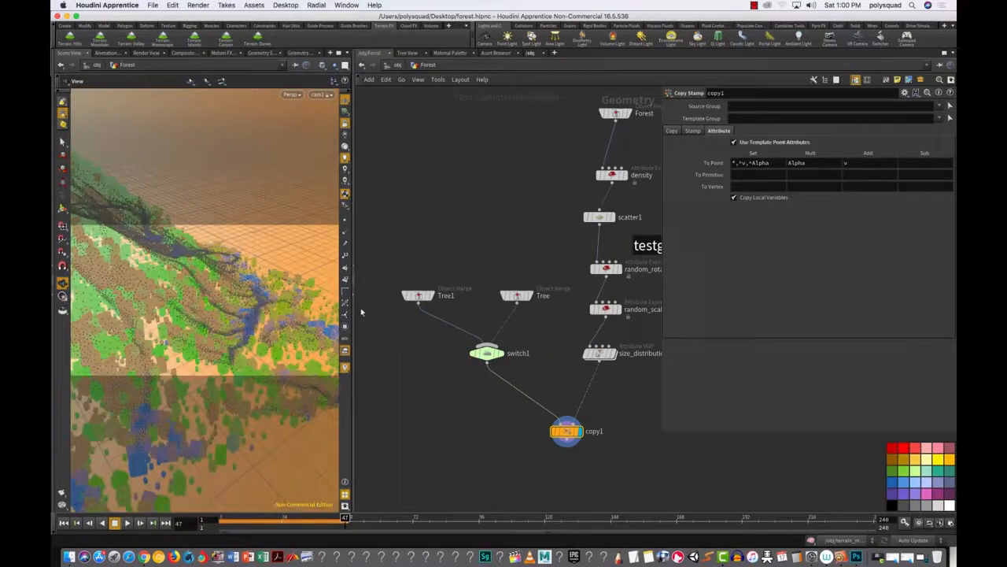
Step: Toggle switch1's Select Input between 1 and 0 to compare tree variants
{"action": "left_click_drag", "start_coordinate": [440, 348], "coordinate": [567, 358]}
{"action": "left_click", "coordinate": [792, 107]}
{"action": "left_click", "coordinate": [771, 108]}
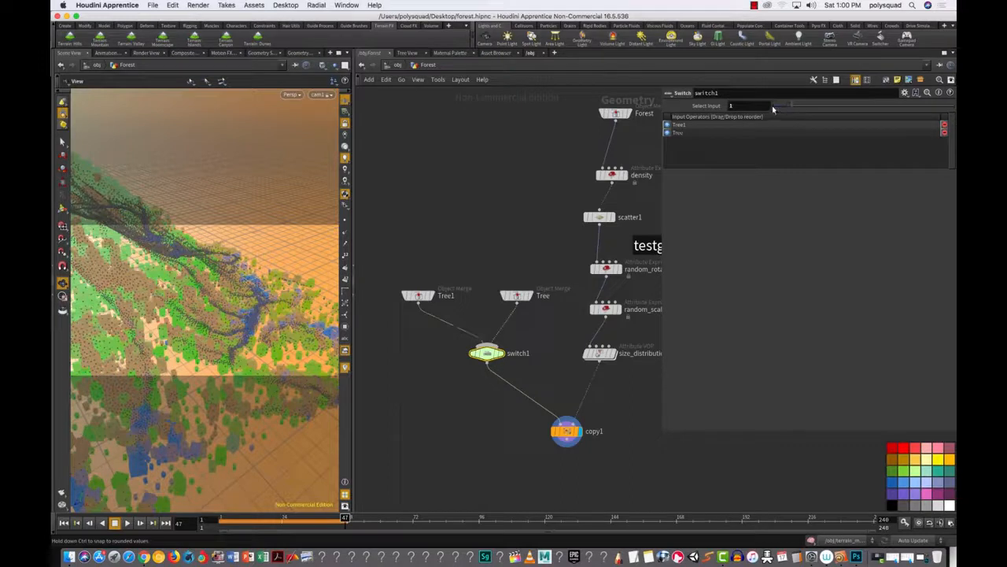
Step: Flip switch1 between the two tree inputs, then check Stamp Inputs in copy1's Stamp tab
{"action": "left_click_drag", "start_coordinate": [777, 107], "coordinate": [770, 126]}
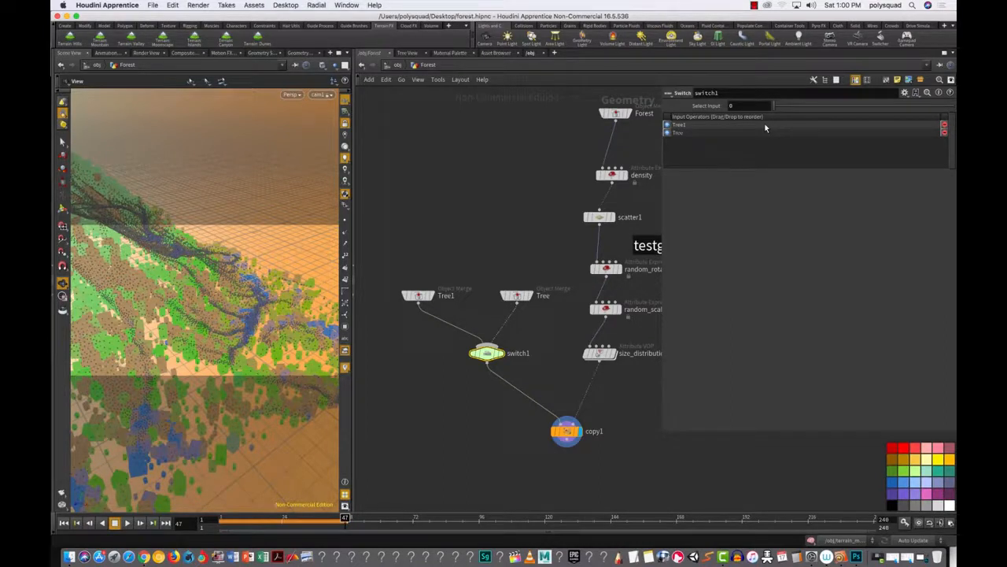
{"action": "left_click", "coordinate": [565, 433]}
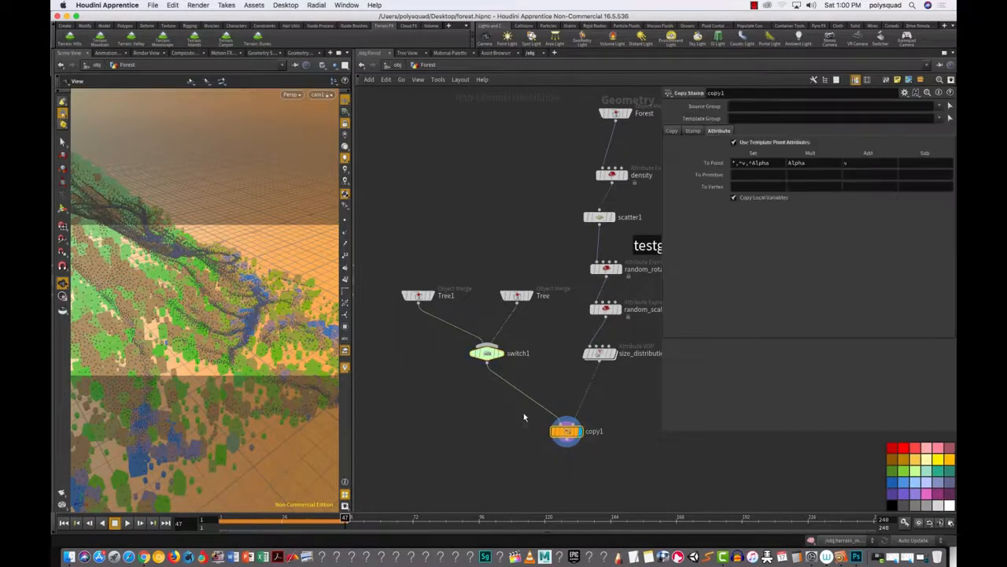
{"action": "left_click", "coordinate": [692, 130]}
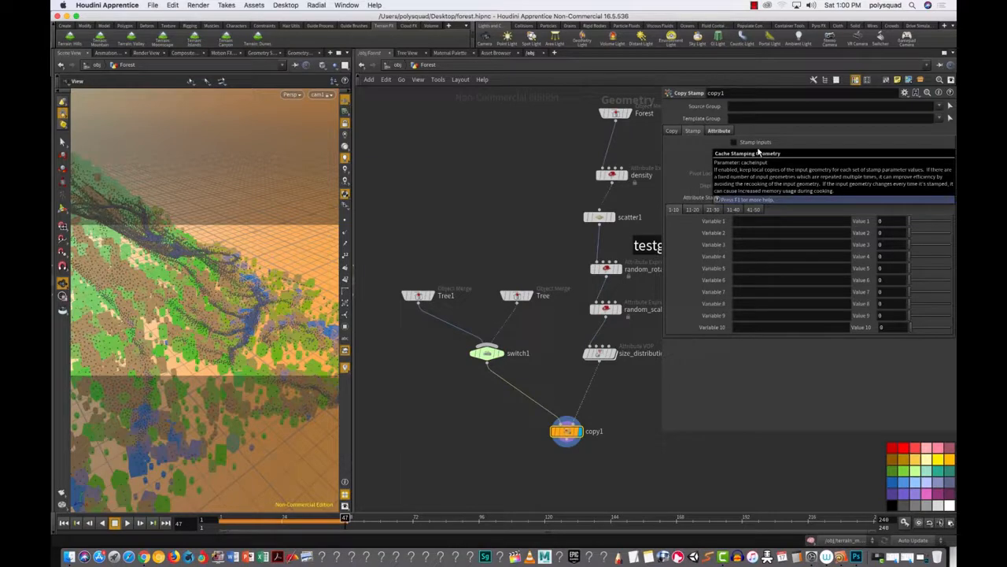
{"action": "left_click_drag", "start_coordinate": [435, 336], "coordinate": [527, 376]}
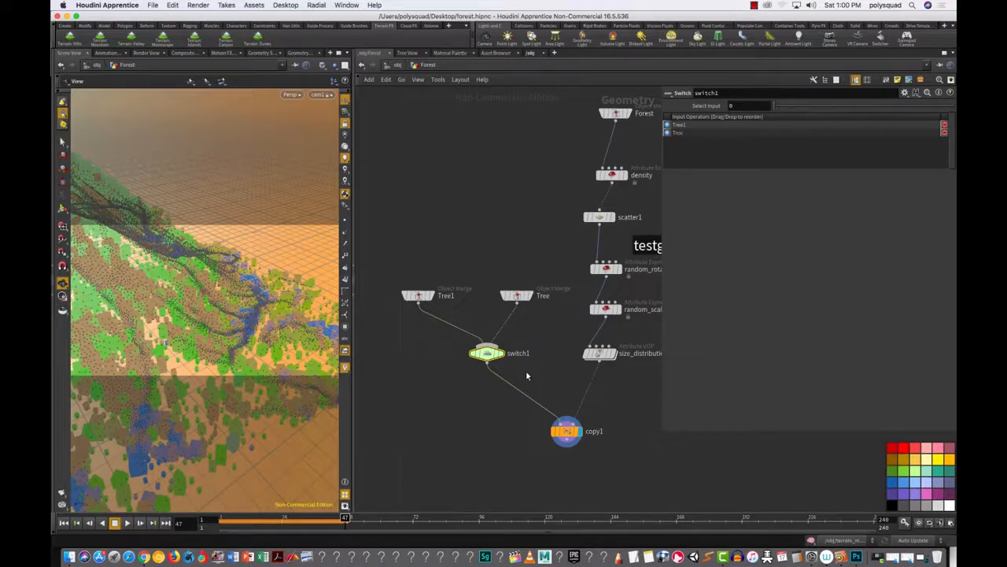
{"action": "left_click_drag", "start_coordinate": [511, 407], "coordinate": [614, 451]}
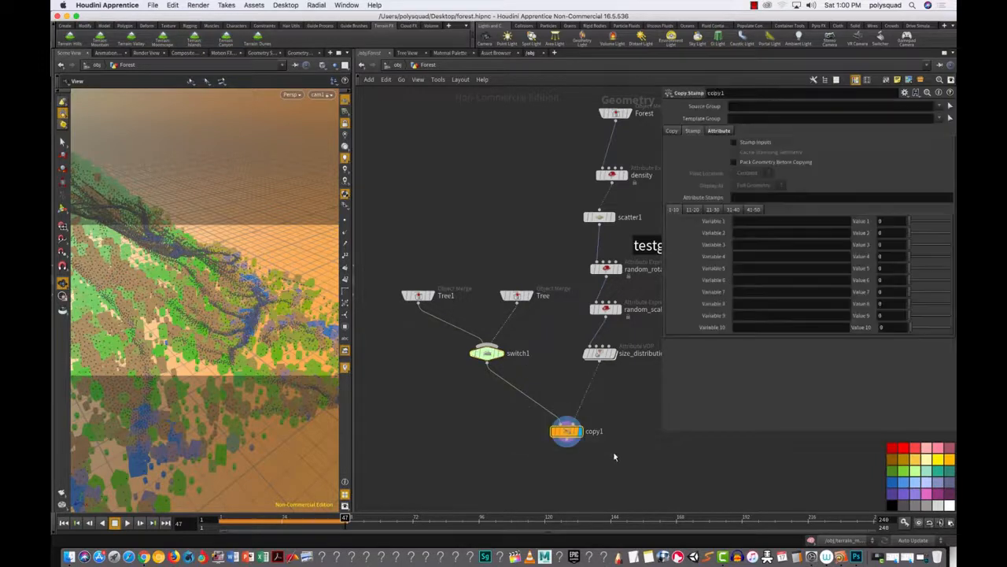
{"action": "left_click", "coordinate": [734, 143]}
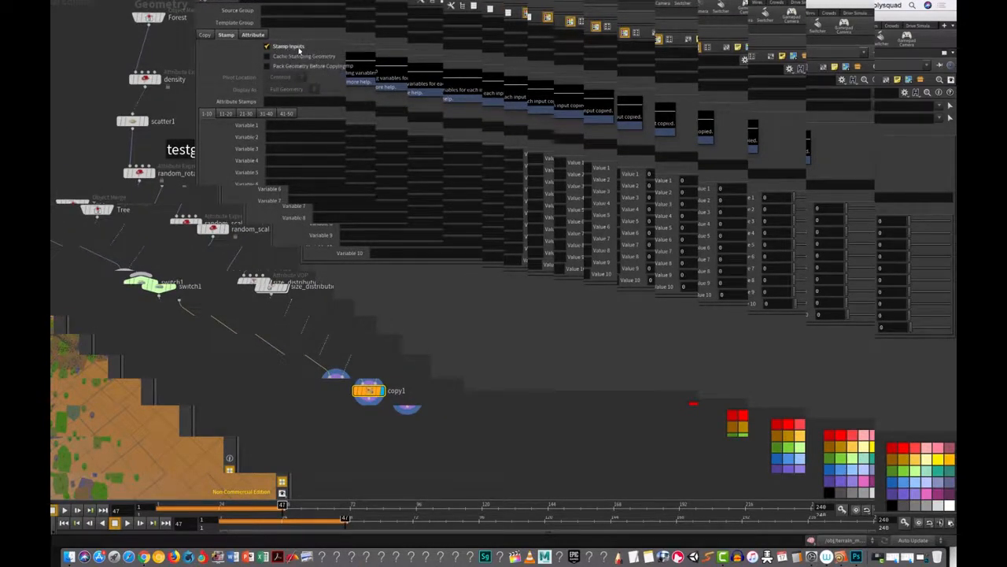
Step: Enter random_switch as copy1's stamp Variable 1 name and select the Value 1 field
{"action": "left_click", "coordinate": [288, 122]}
{"action": "type", "text": "ra"}
{"action": "type", "text": "ndom_scal"}
{"action": "type", "text": "itch"}
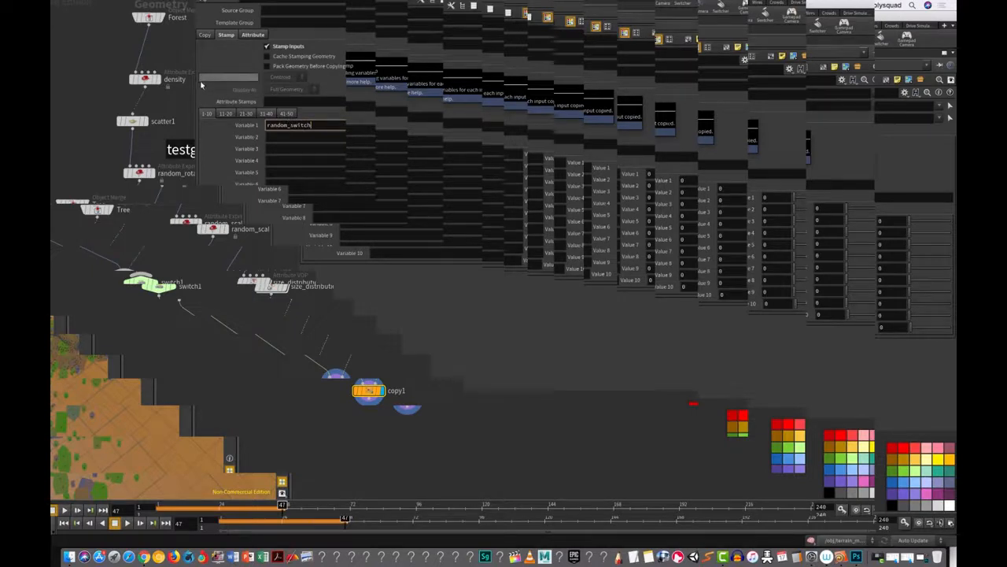
{"action": "key", "text": "Return"}
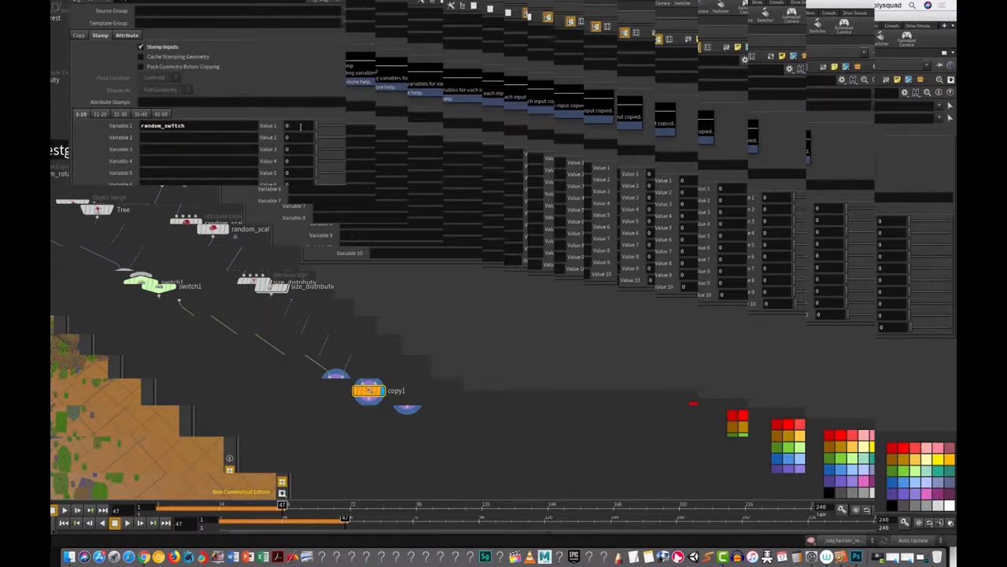
{"action": "left_click", "coordinate": [300, 126]}
{"action": "type", "text": "rand"}
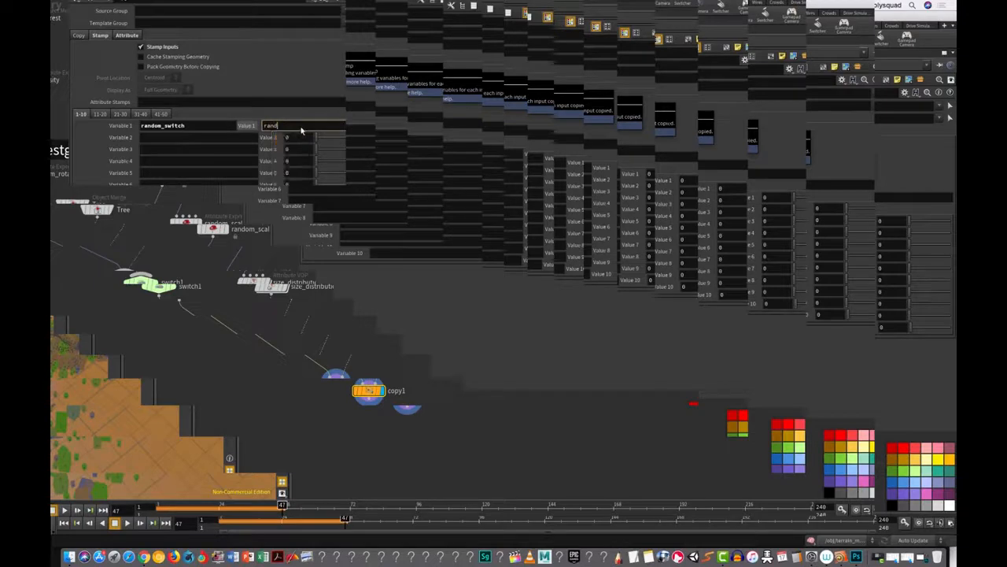
{"action": "type", "text": "("}
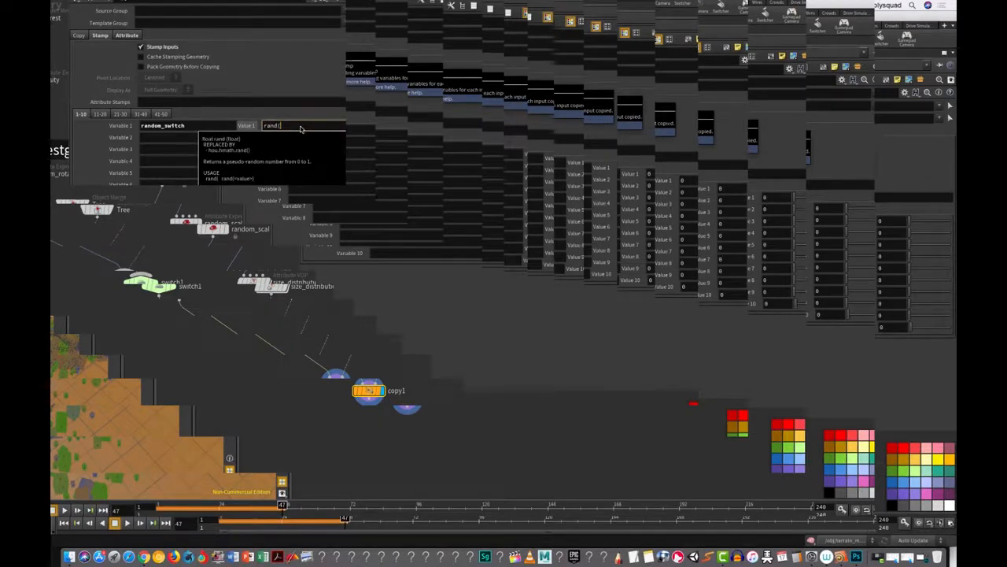
{"action": "type", "text": "@ptnum)"}
{"action": "key", "text": "Return"}
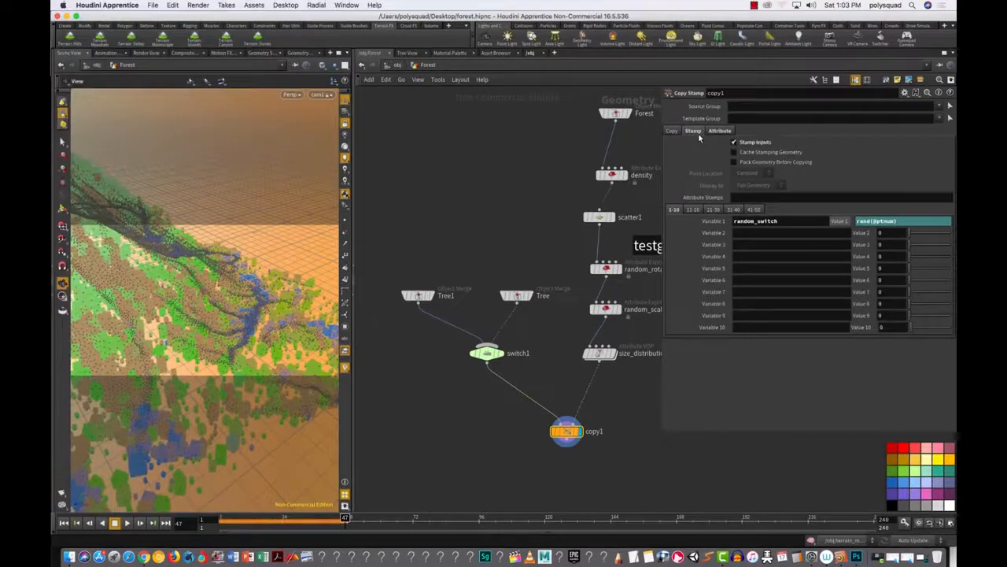
Step: Box-select switch1 to show its Select Input parameter and its Tree1 and Tree inputs
{"action": "left_click_drag", "start_coordinate": [515, 375], "coordinate": [437, 340]}
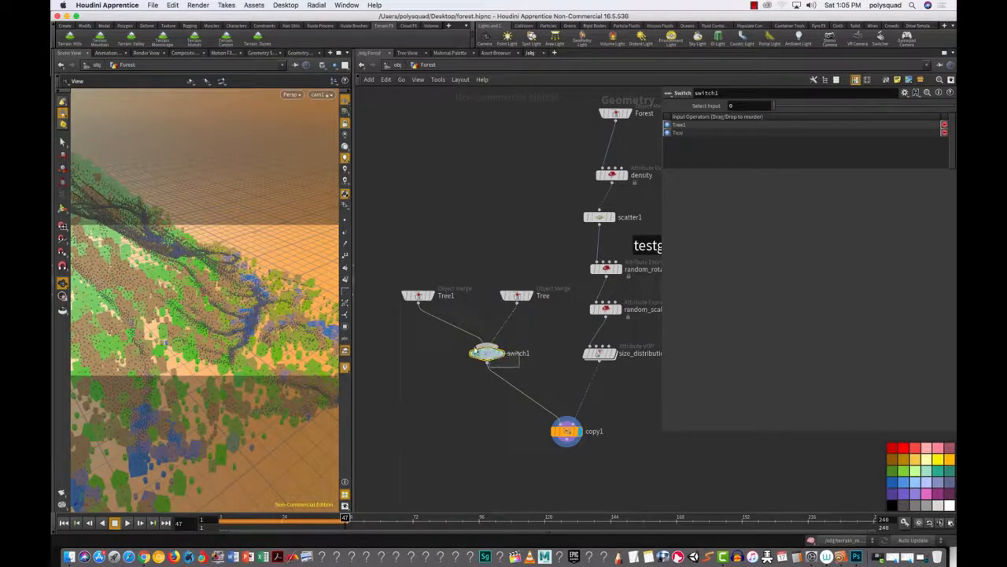
Step: Set switch1's Select Input to stamp("../copy1","random_switch",0) and widen the 3D viewer
{"action": "left_click", "coordinate": [744, 105]}
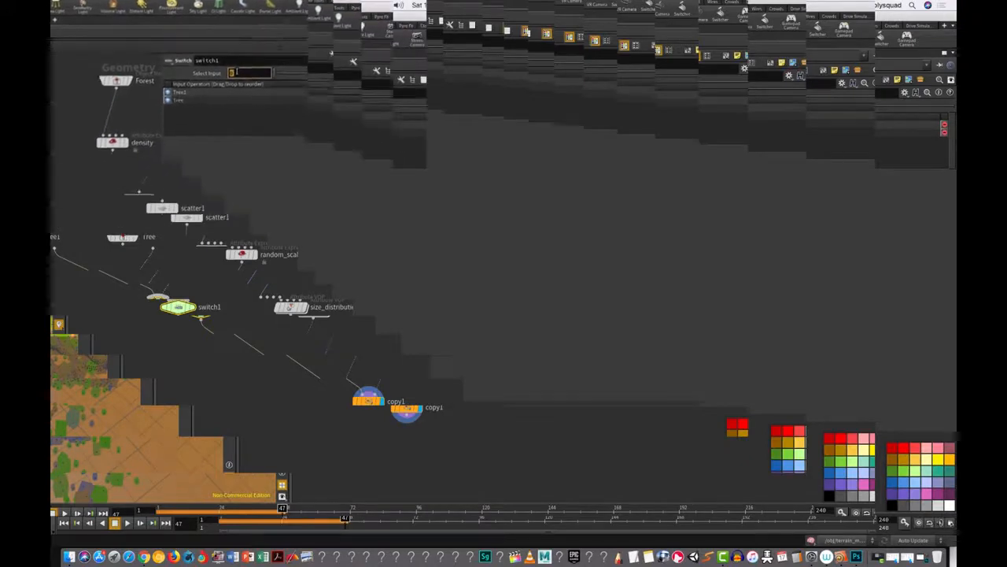
{"action": "type", "text": "stamp("}
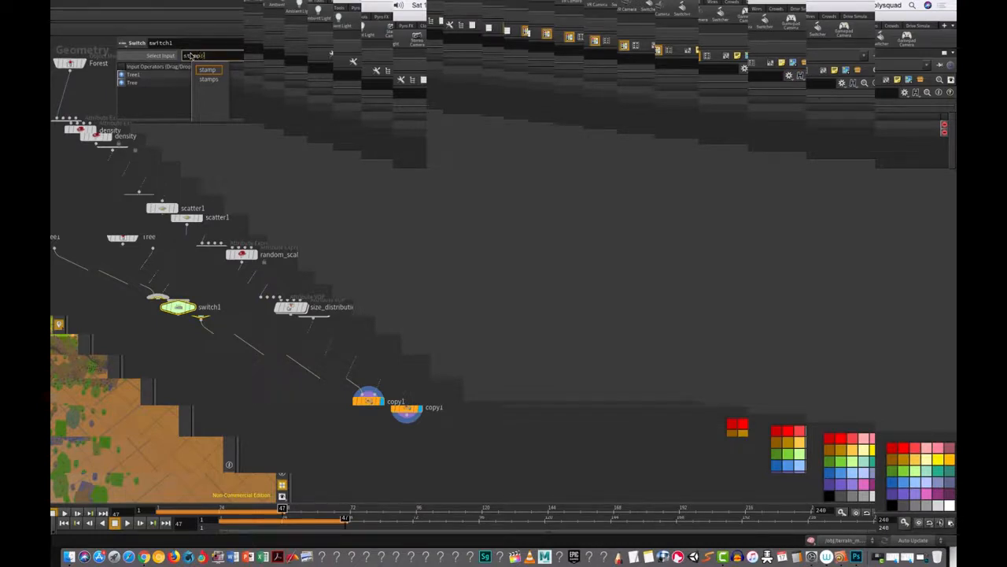
{"action": "left_click", "coordinate": [204, 69]}
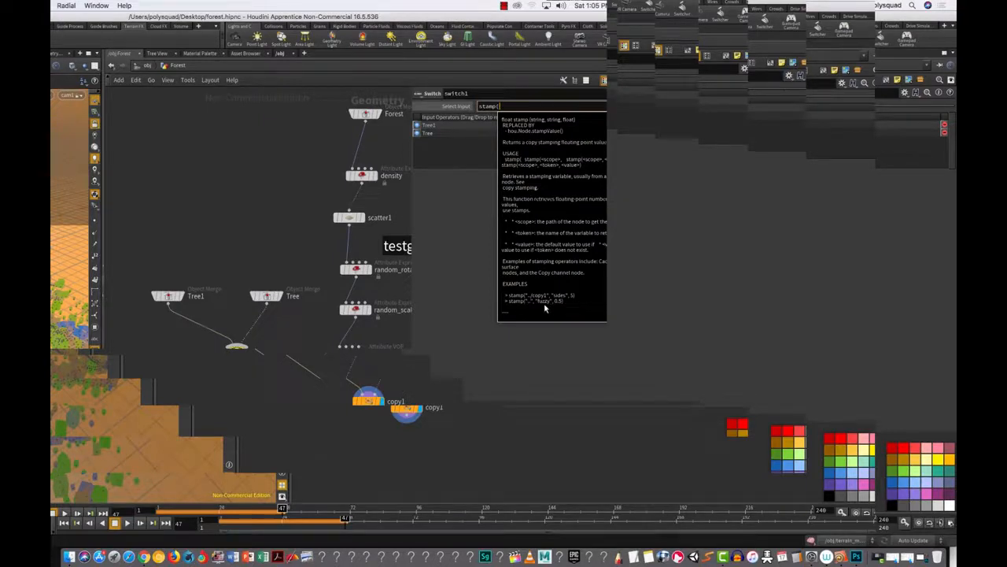
{"action": "left_click", "coordinate": [504, 108]}
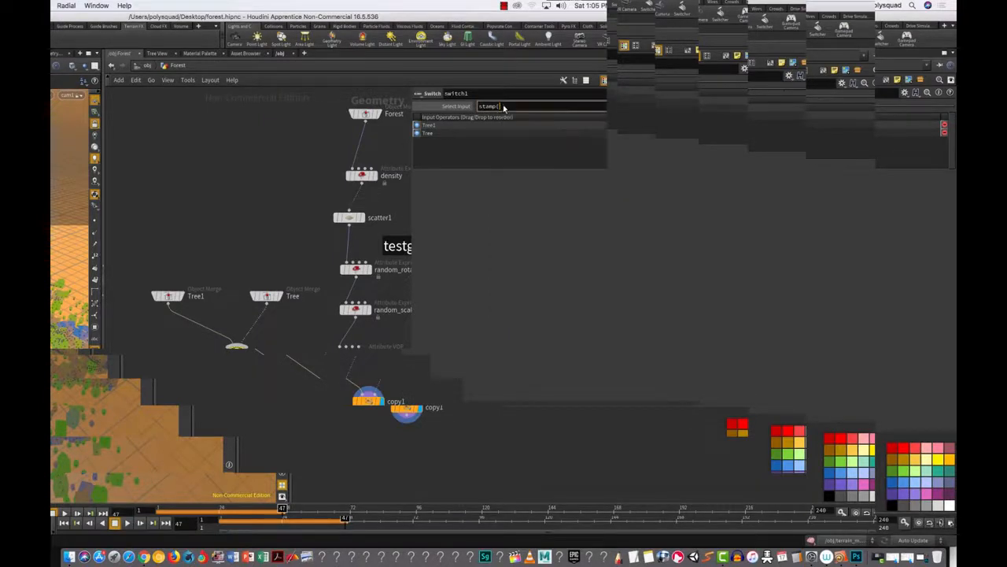
{"action": "type", "text": "\"../"}
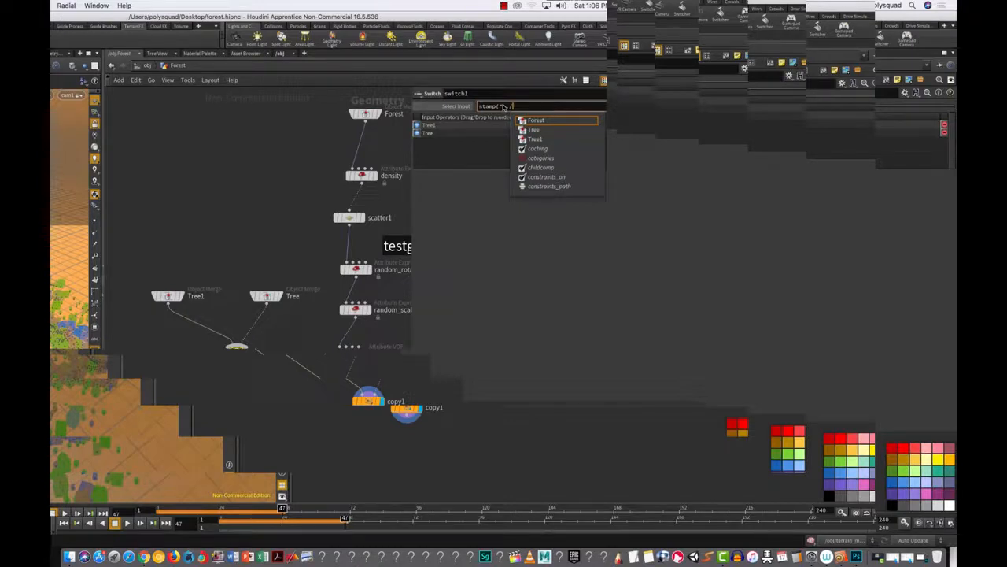
{"action": "type", "text": "c"}
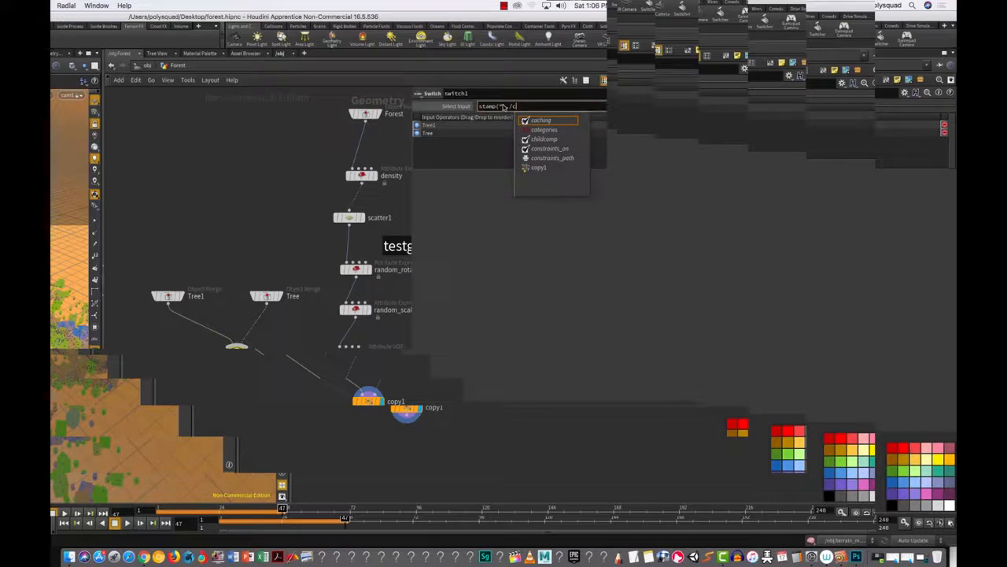
{"action": "key", "text": "Down"}
{"action": "key", "text": "Down"}
{"action": "key", "text": "Down"}
{"action": "key", "text": "Down"}
{"action": "key", "text": "Down"}
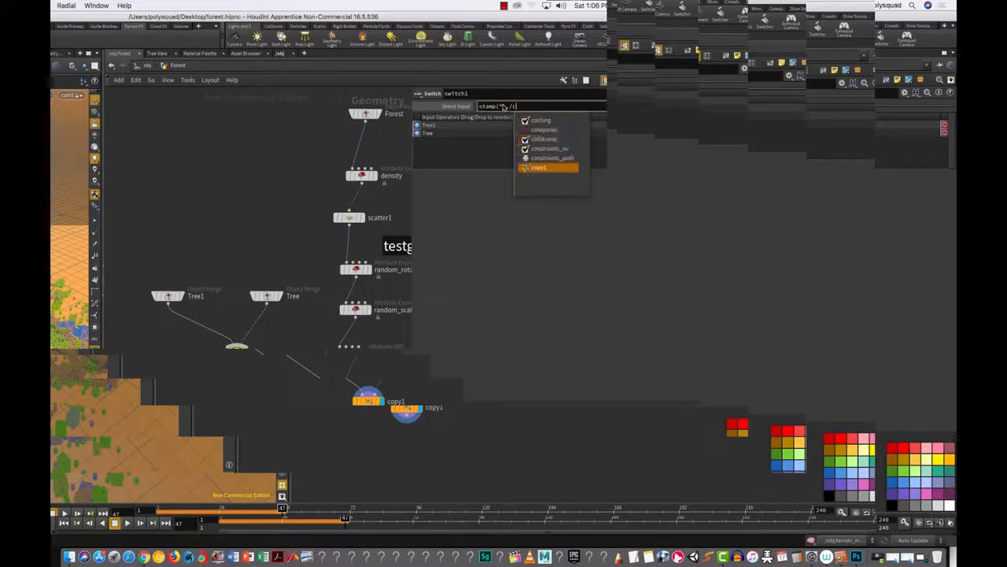
{"action": "key", "text": "Return"}
{"action": "key", "text": "BackSpace"}
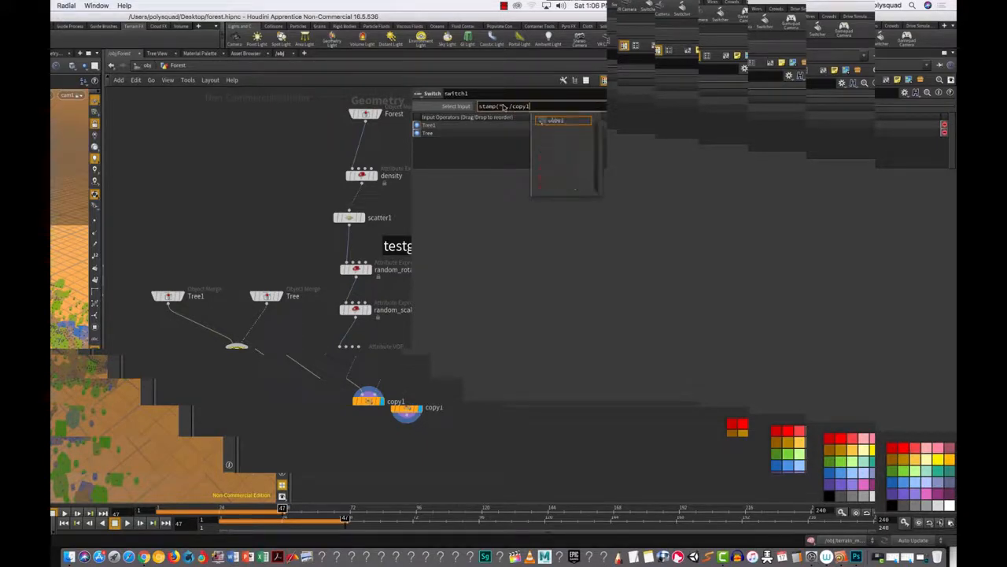
{"action": "type", "text": "\""}
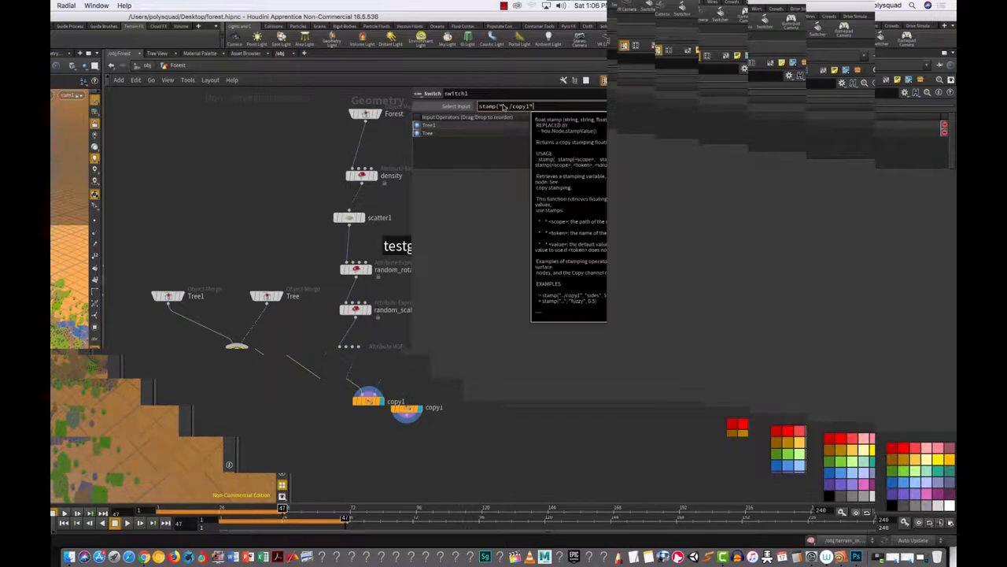
{"action": "type", "text": ",\"r"}
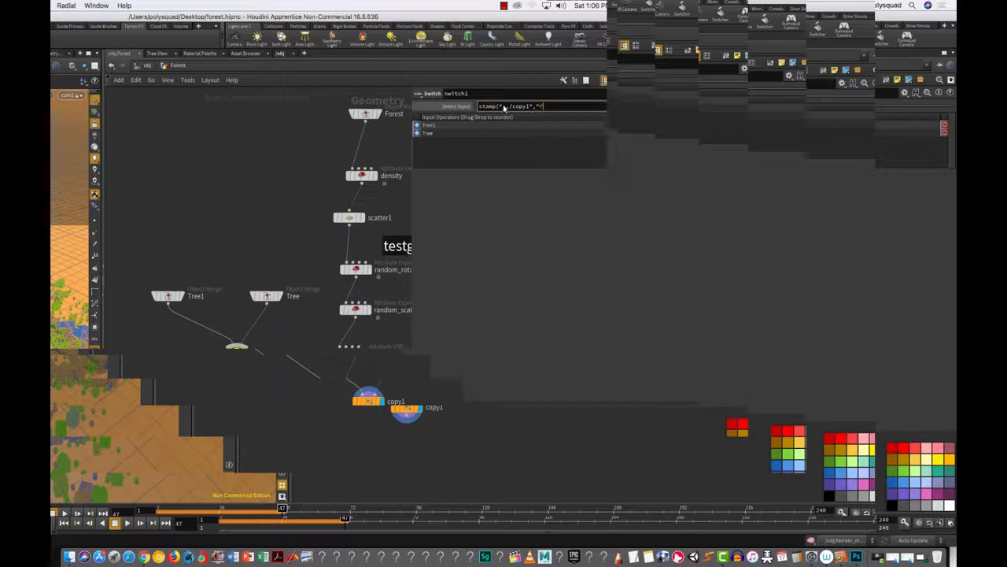
{"action": "type", "text": "andom_switch"}
{"action": "type", "text": "\","}
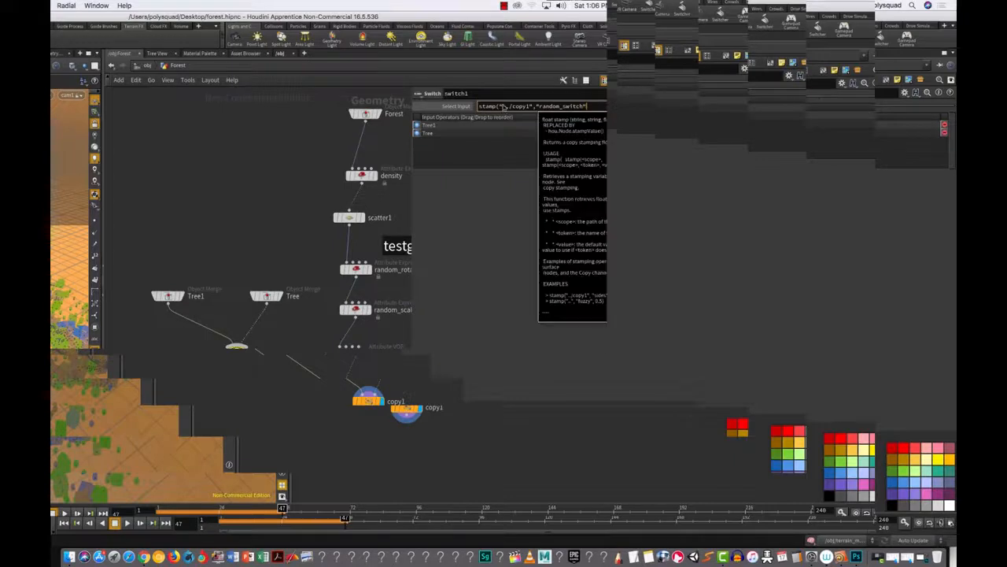
{"action": "type", "text": "0)"}
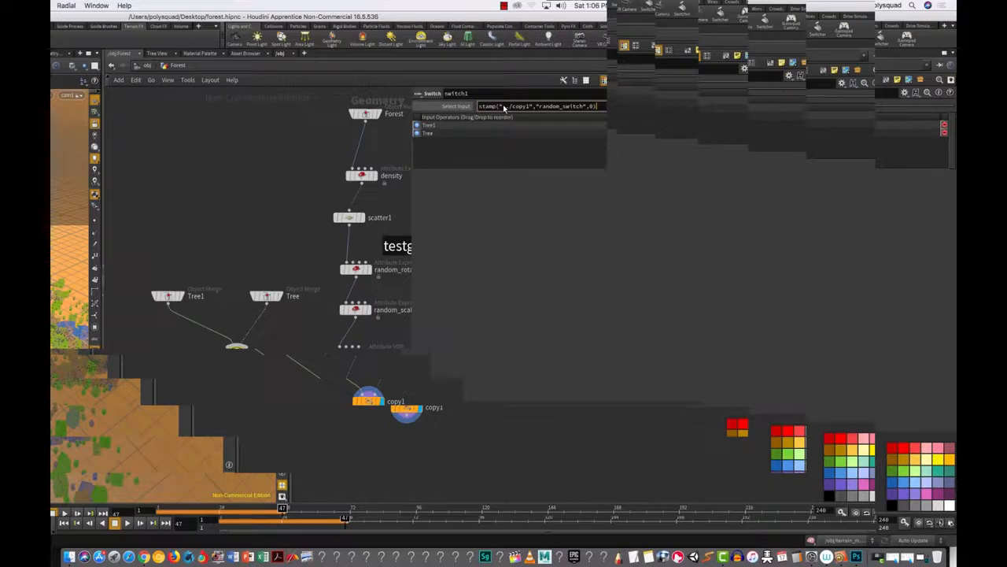
{"action": "key", "text": "Return"}
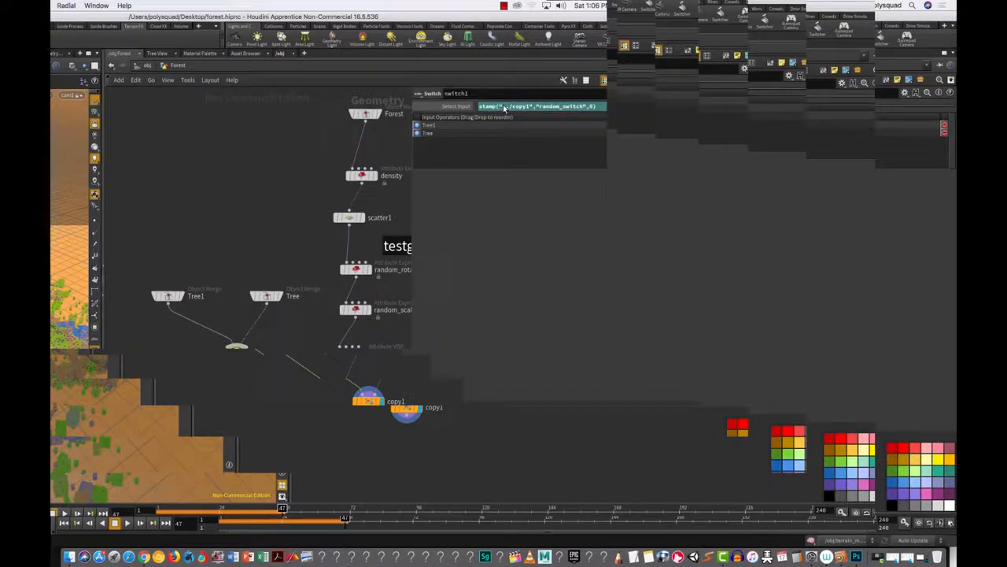
{"action": "left_click_drag", "start_coordinate": [103, 240], "coordinate": [183, 233]}
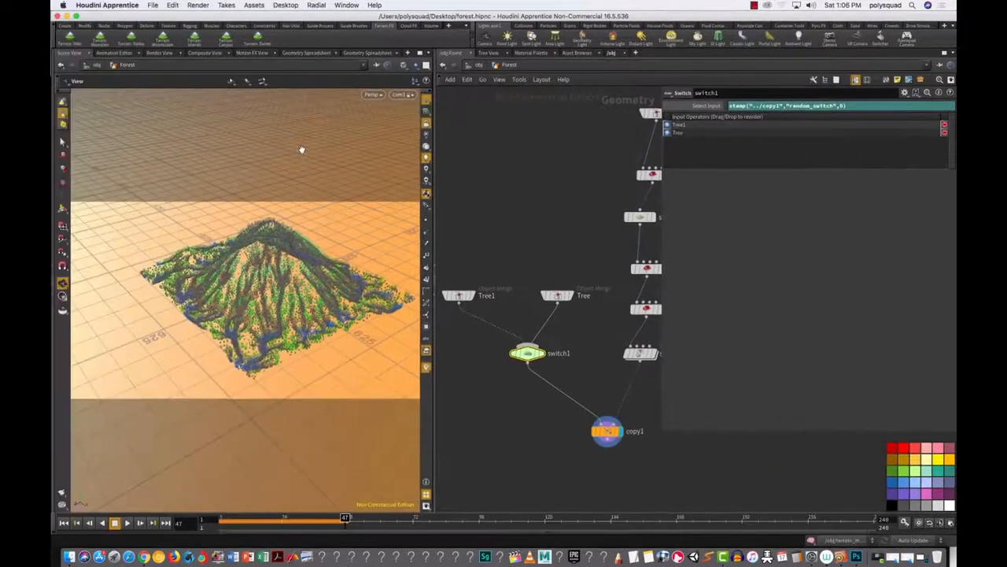
Step: Restart the Mantra IPR render in Render View to show the mixed magenta and green trees
{"action": "left_click", "coordinate": [167, 53]}
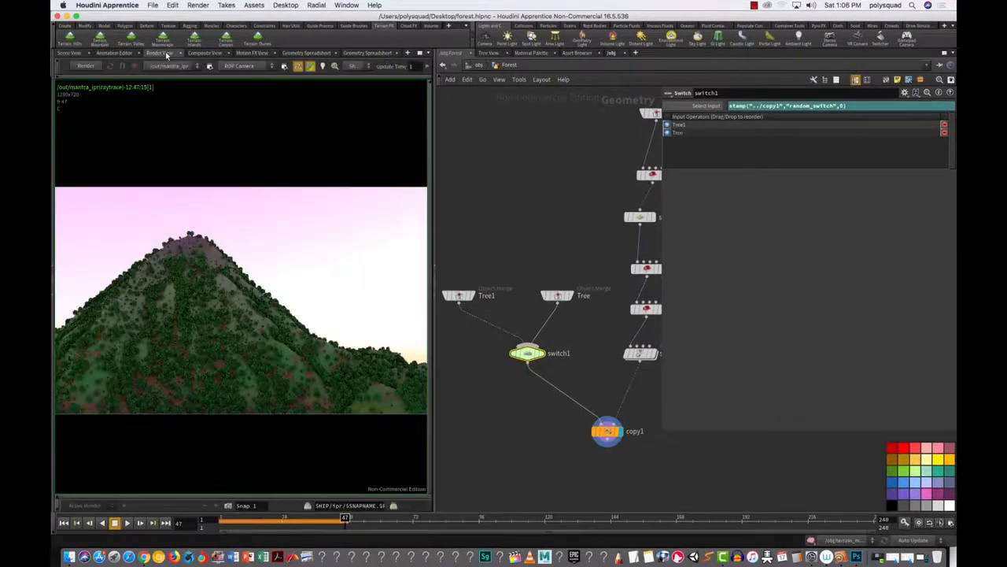
{"action": "left_click", "coordinate": [86, 66]}
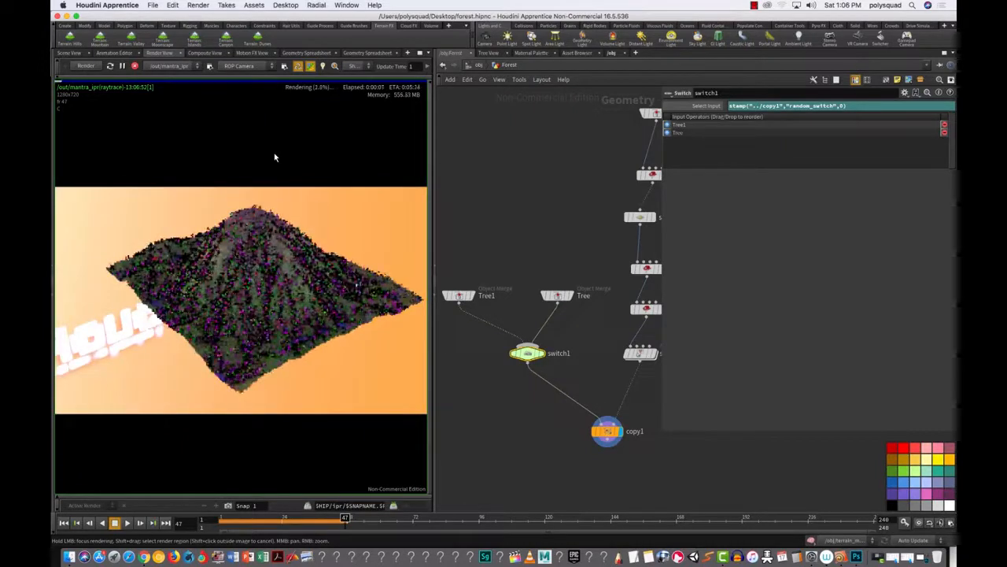
Step: Return to Scene View and orbit to a low frontal view of the forested mountain
{"action": "left_click", "coordinate": [70, 54]}
{"action": "mouse_move", "coordinate": [355, 263]}
{"action": "left_mouse_down"}
{"action": "mouse_move", "coordinate": [400, 253]}
{"action": "mouse_move", "coordinate": [354, 279]}
{"action": "left_mouse_up"}
{"action": "scroll", "coordinate": [352, 280], "scroll_direction": "up", "scroll_amount": 10}
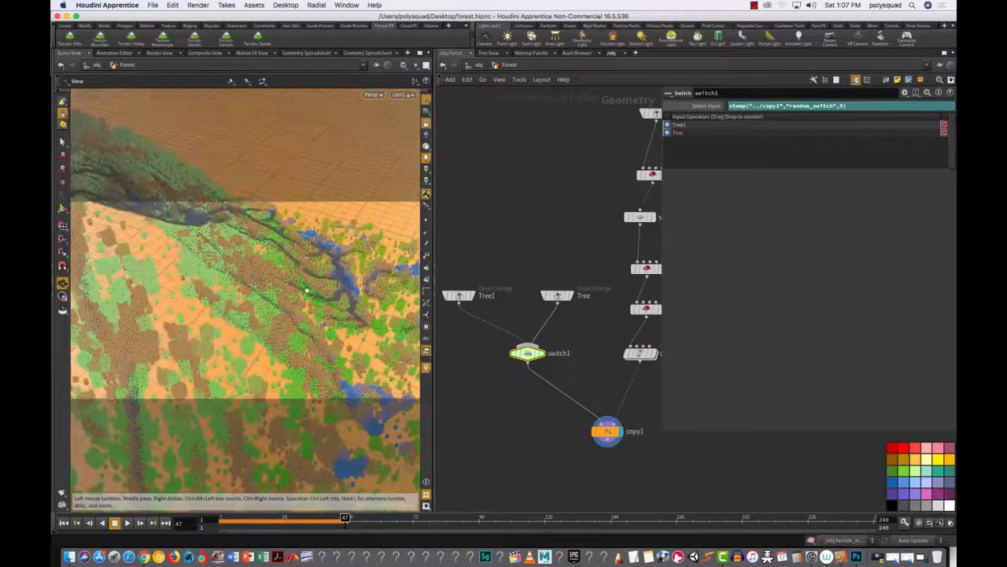
{"action": "scroll", "coordinate": [306, 289], "scroll_direction": "down", "scroll_amount": 10}
{"action": "mouse_move", "coordinate": [315, 272]}
{"action": "left_mouse_down"}
{"action": "mouse_move", "coordinate": [299, 266]}
{"action": "mouse_move", "coordinate": [313, 263]}
{"action": "left_mouse_up"}
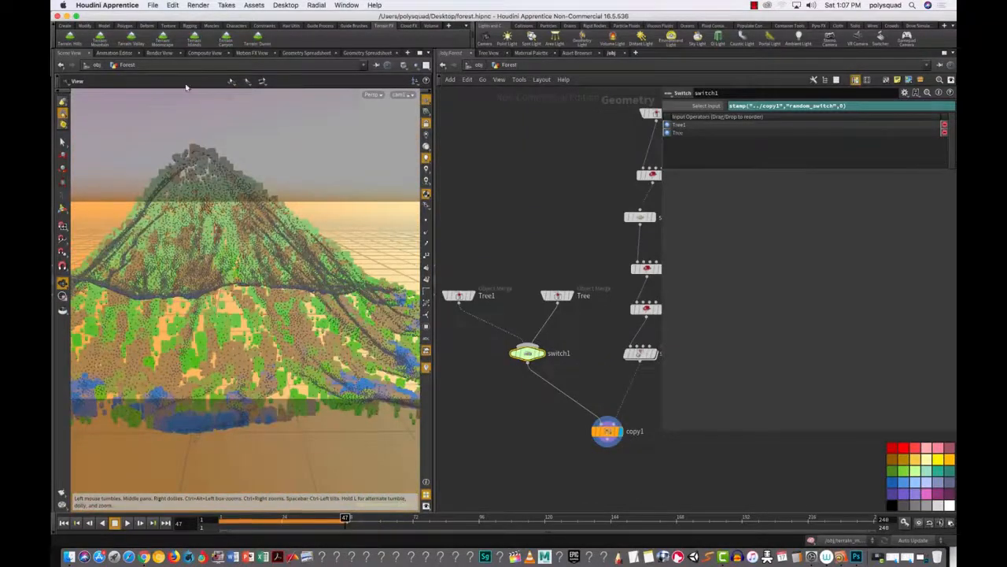
Step: IPR-render the mountain slope from the new angle, then stop the render
{"action": "left_click", "coordinate": [162, 53]}
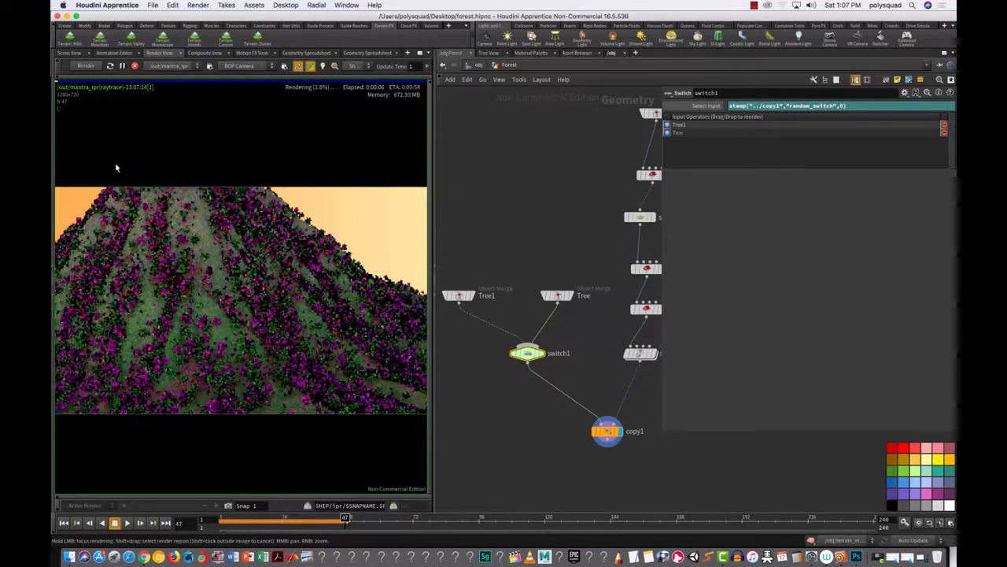
{"action": "left_click", "coordinate": [133, 68]}
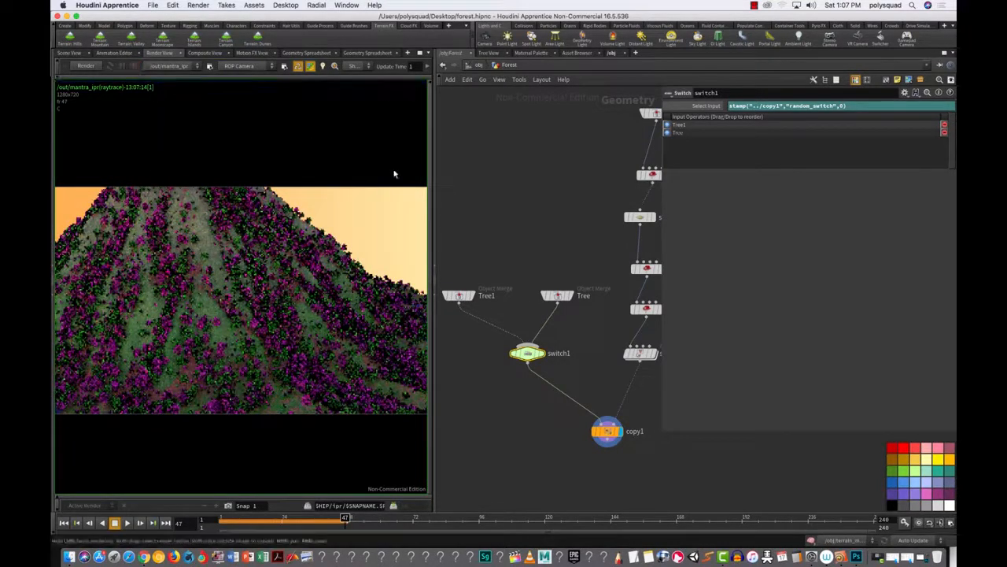